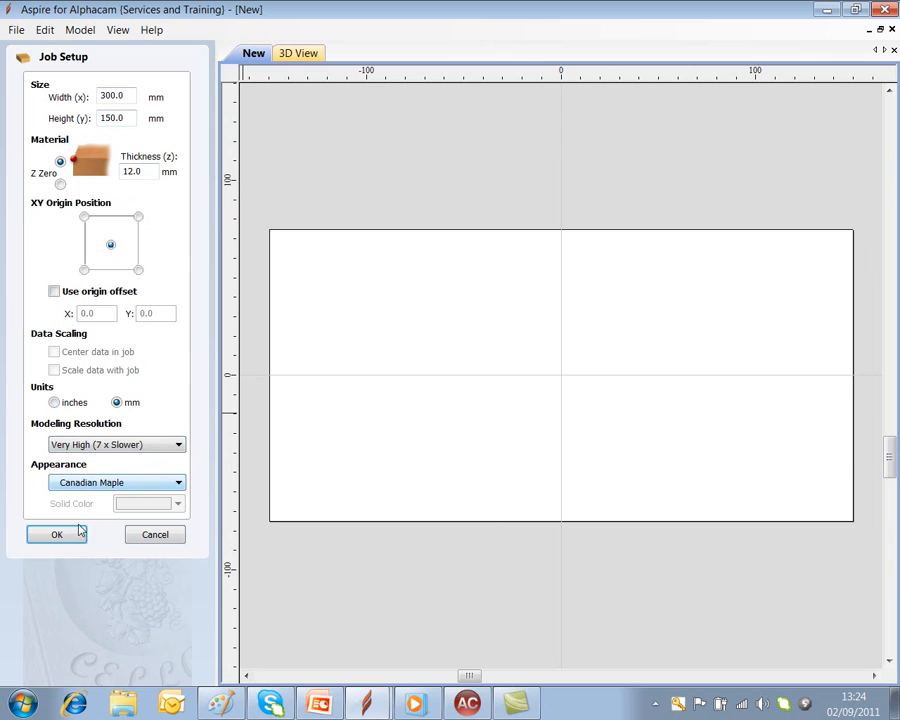
Step: Accept the 300 x 150 x 12 mm job setup and import the planit-logo-2dGrey bitmap into the drawing
{"action": "left_click", "coordinate": [57, 536]}
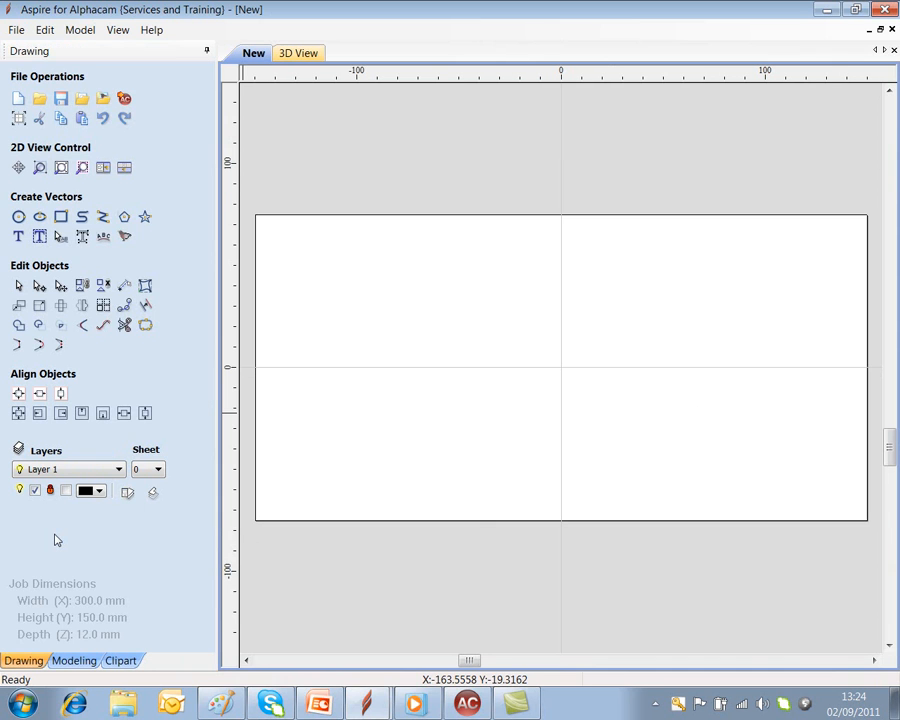
{"action": "left_click", "coordinate": [15, 29]}
{"action": "mouse_move", "coordinate": [57, 145]}
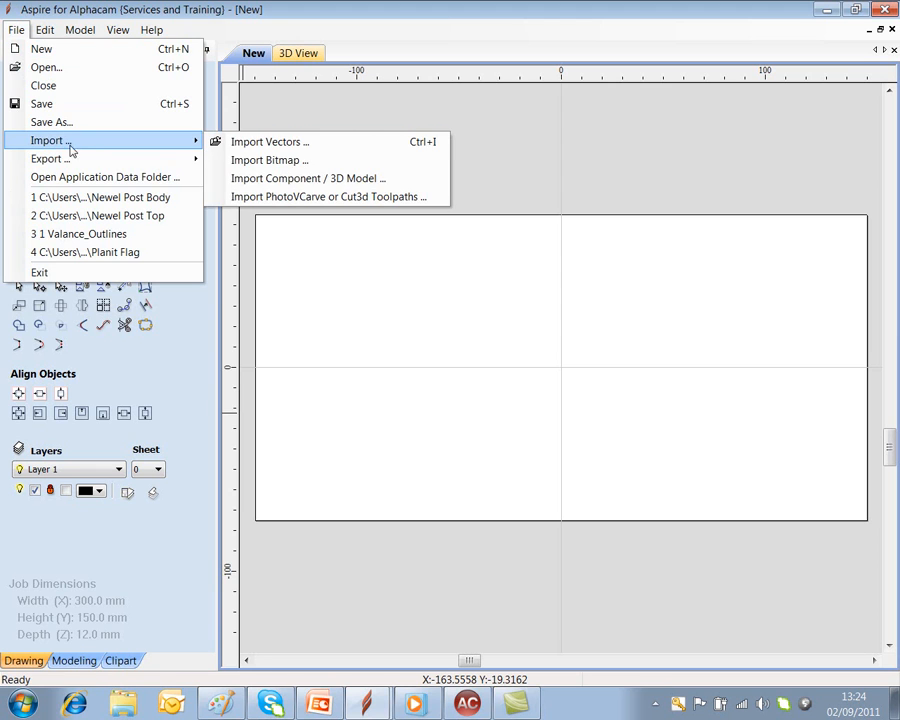
{"action": "left_click", "coordinate": [287, 160]}
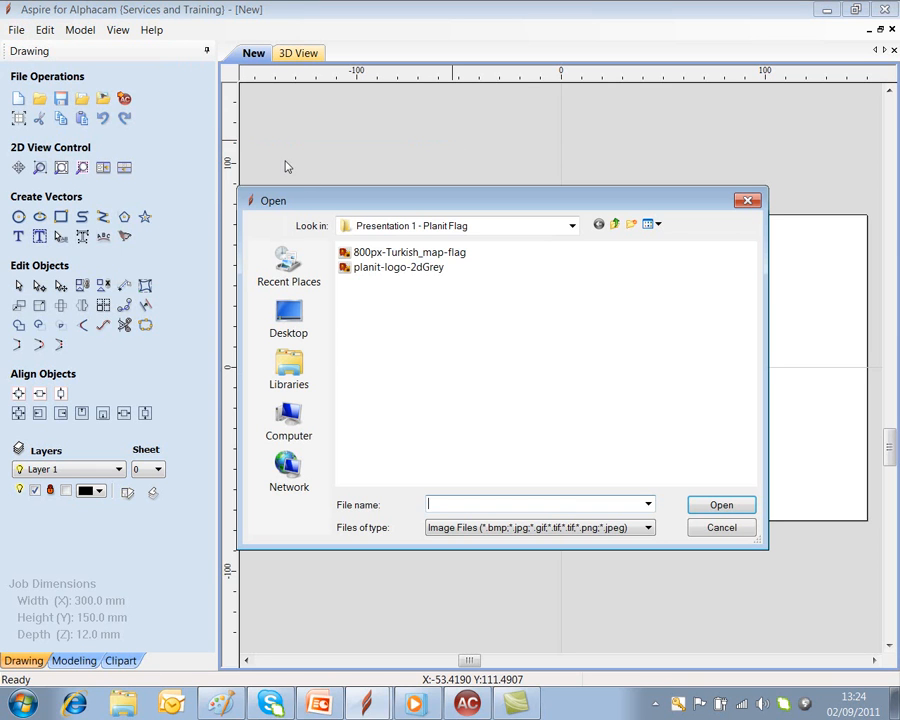
{"action": "left_click", "coordinate": [358, 267]}
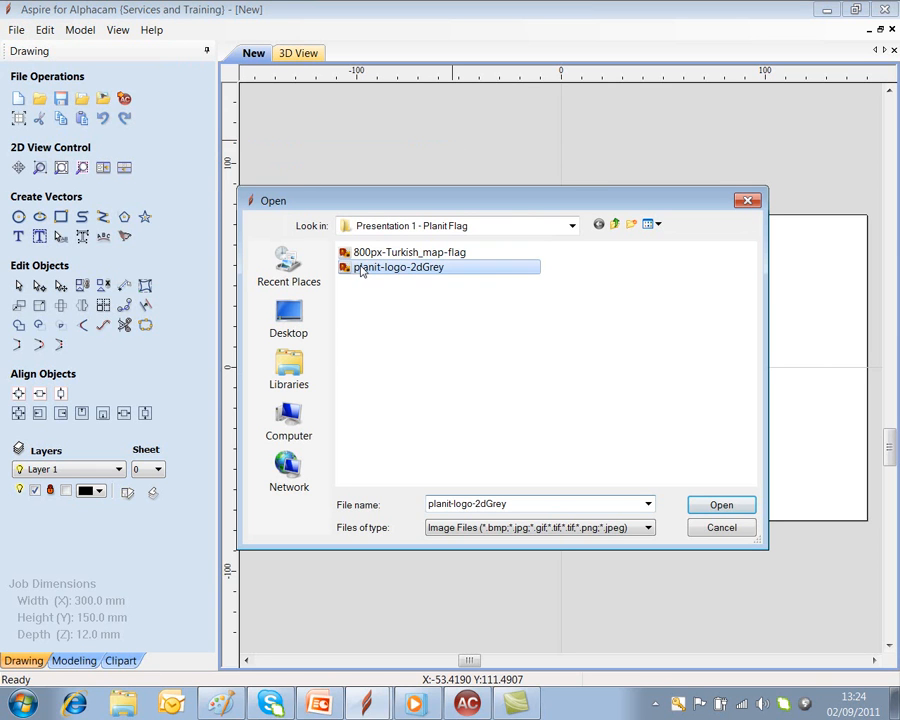
{"action": "left_click", "coordinate": [714, 506]}
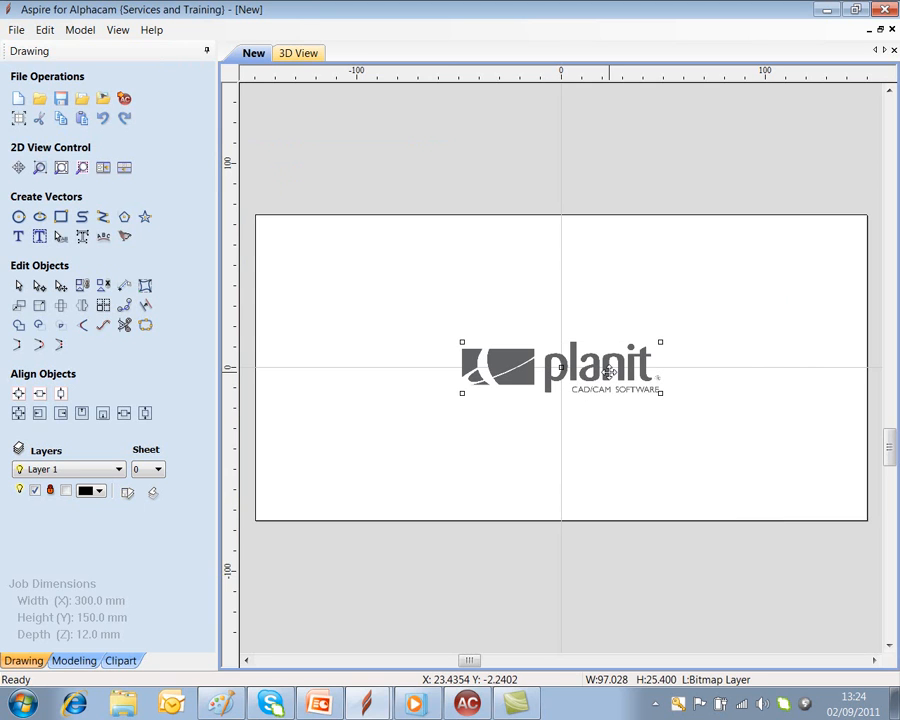
Step: Enlarge the logo bitmap proportionally to about 247 mm wide and centre it in the job
{"action": "left_click_drag", "start_coordinate": [660, 342], "coordinate": [745, 262]}
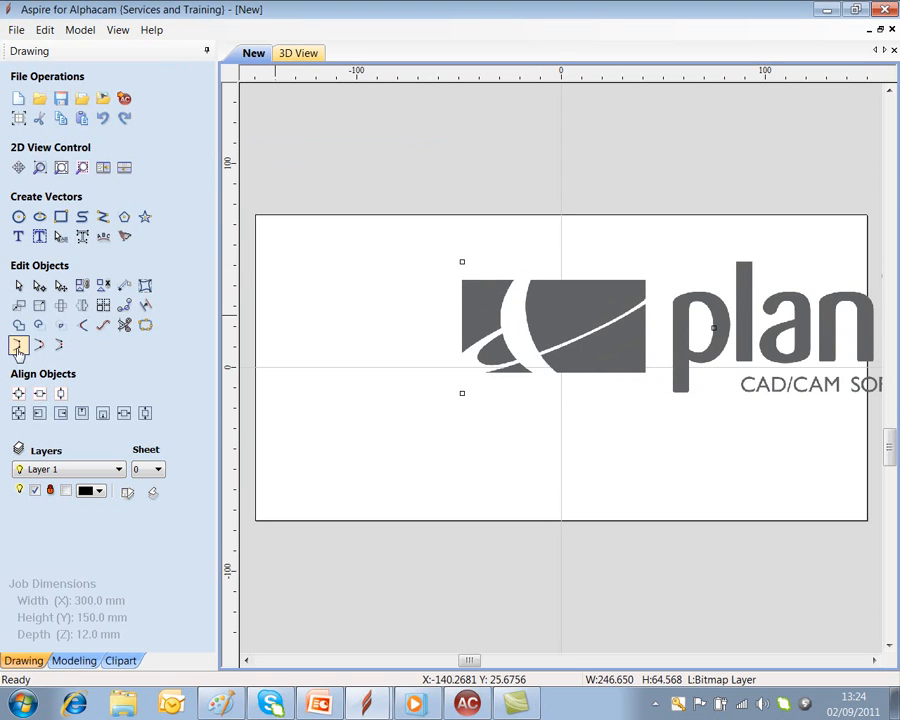
{"action": "left_click", "coordinate": [20, 394]}
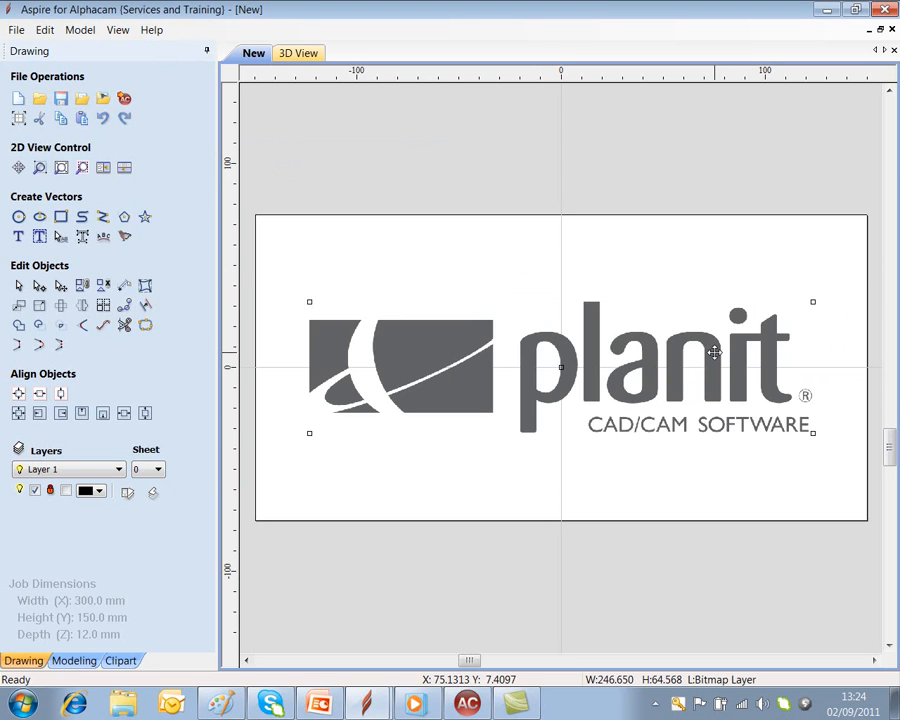
{"action": "left_click", "coordinate": [686, 499]}
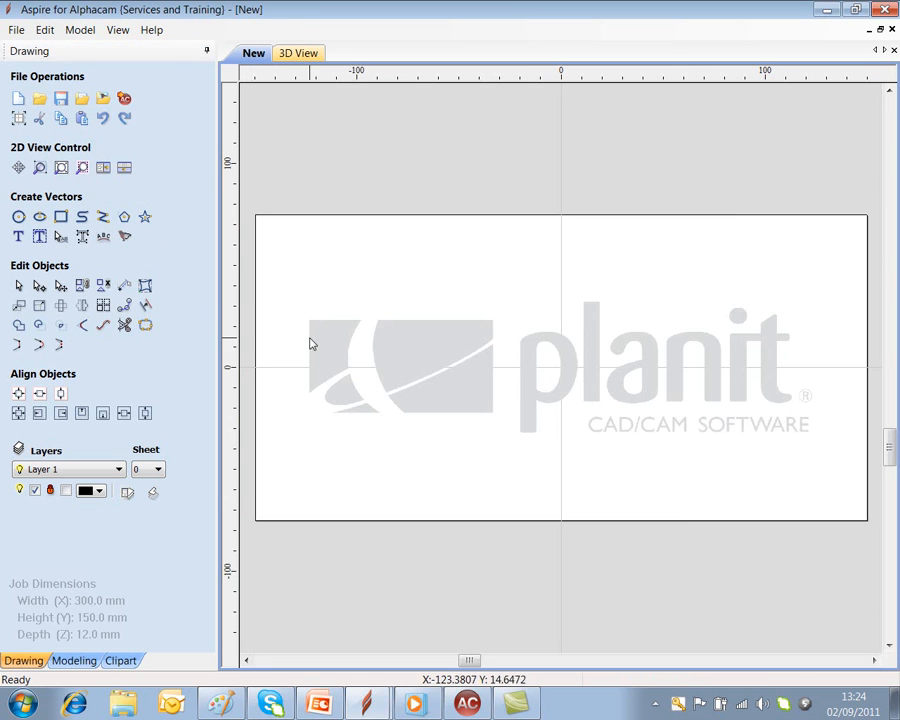
Step: Trace the logo bitmap in Color mode, fitting vectors only to the main logo grey
{"action": "left_click", "coordinate": [124, 237]}
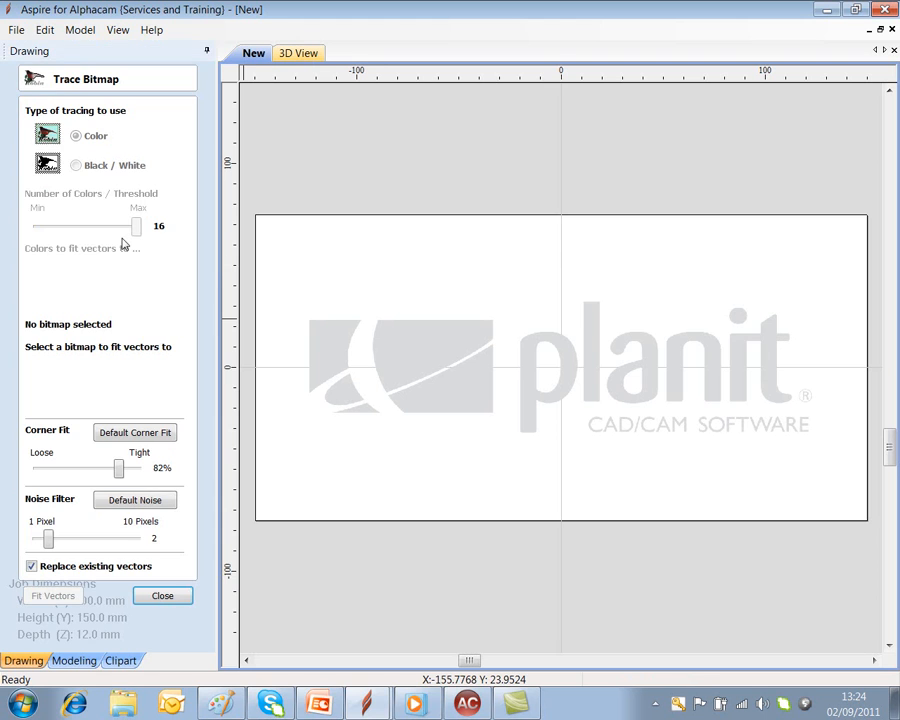
{"action": "left_click", "coordinate": [390, 378]}
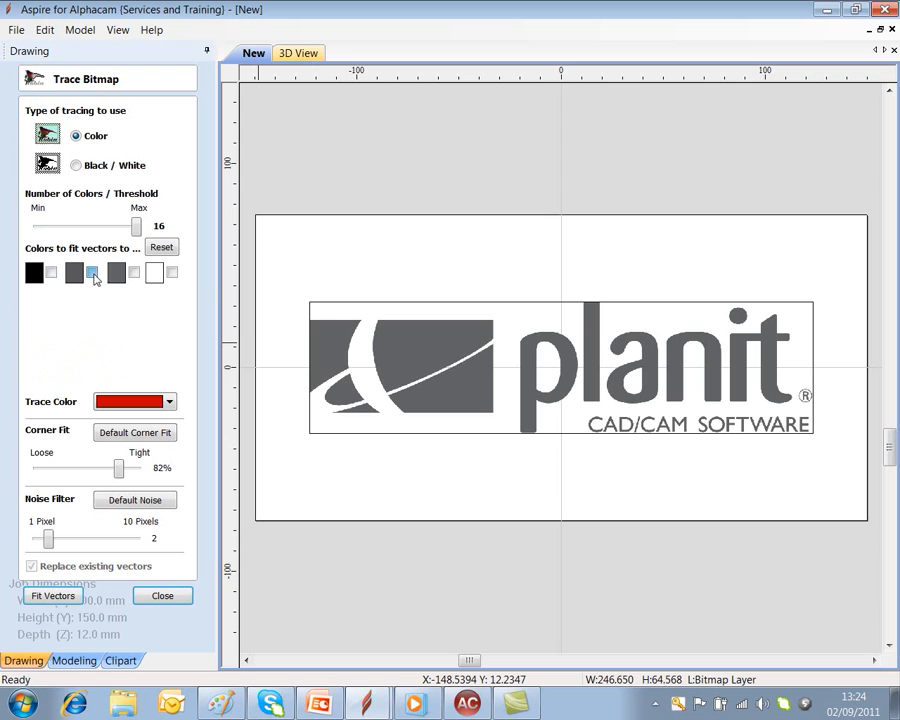
{"action": "left_click", "coordinate": [92, 273]}
{"action": "left_click", "coordinate": [134, 273]}
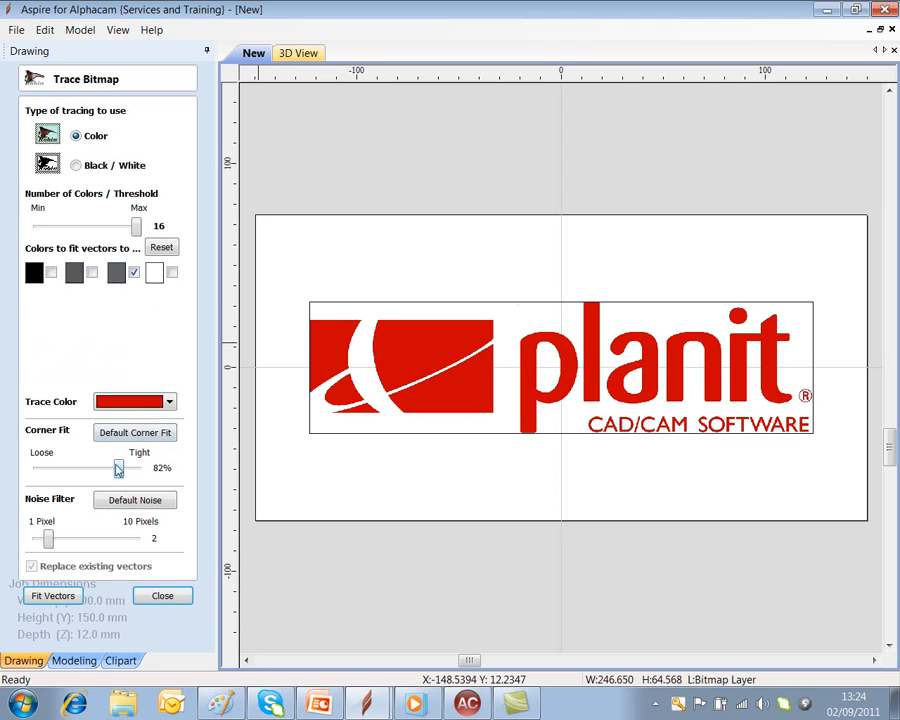
{"action": "left_click", "coordinate": [45, 596]}
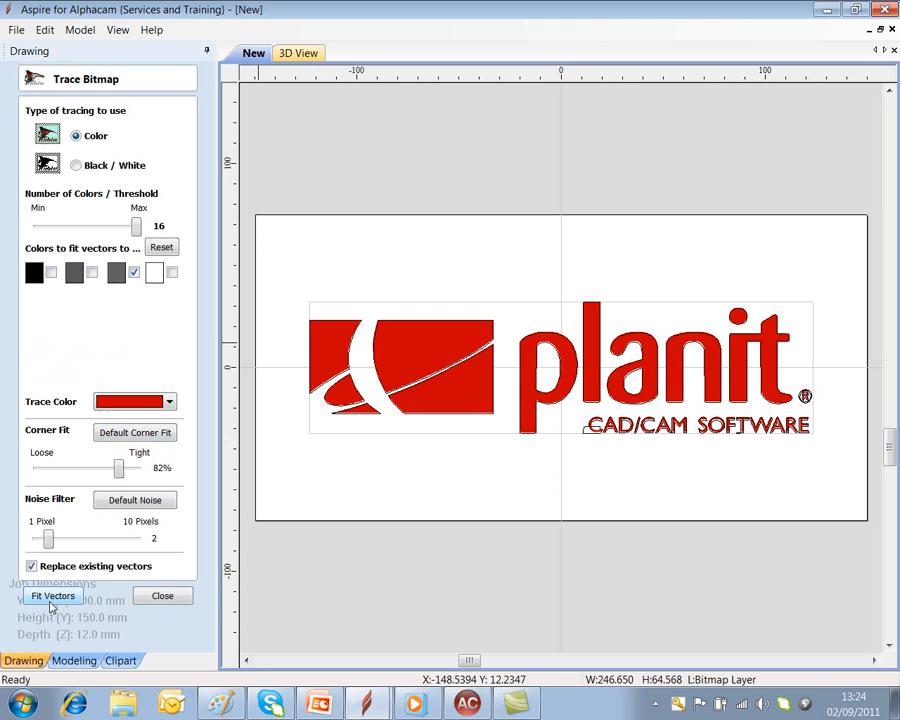
{"action": "left_click", "coordinate": [162, 596]}
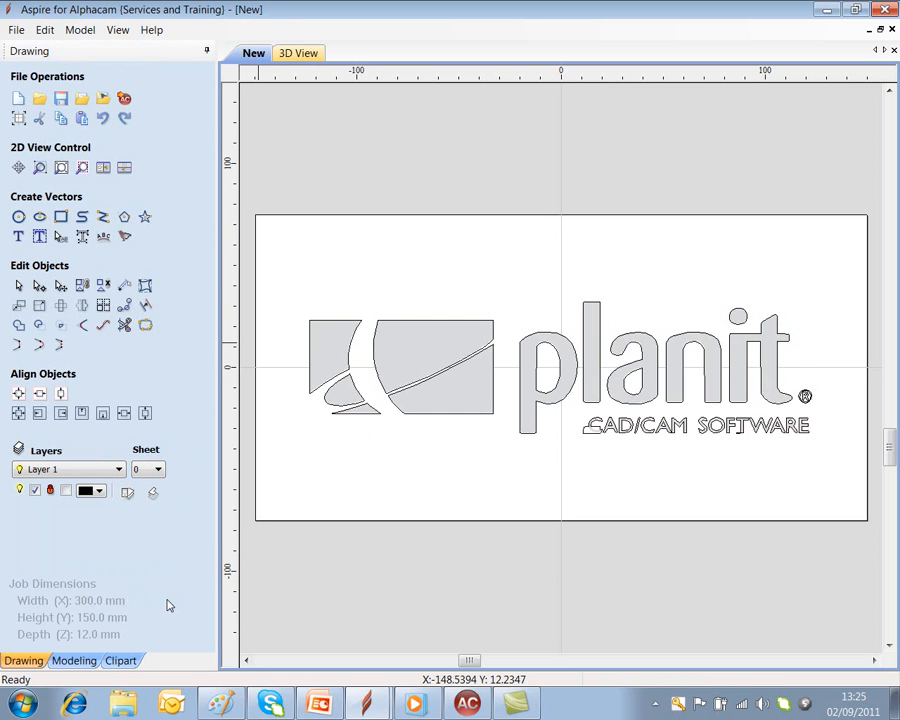
Step: Node-edit the malformed outline of the first C in CAD/CAM, moving its inner corner inward and deleting the outer lower-left corner point
{"action": "scroll", "coordinate": [598, 433], "scroll_direction": "down", "scroll_amount": 3}
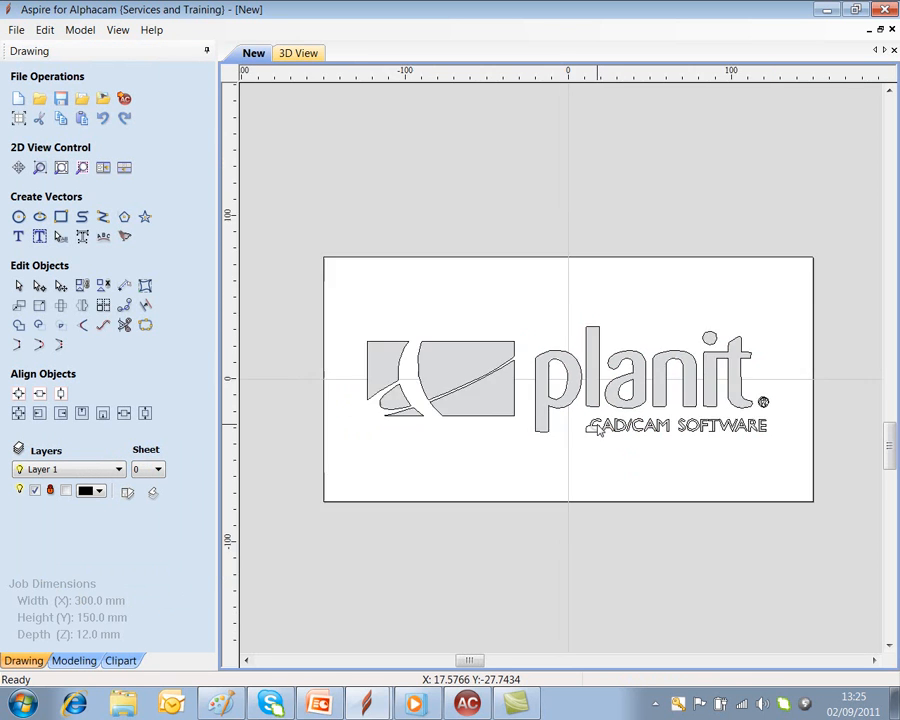
{"action": "scroll", "coordinate": [598, 432], "scroll_direction": "up", "scroll_amount": 5}
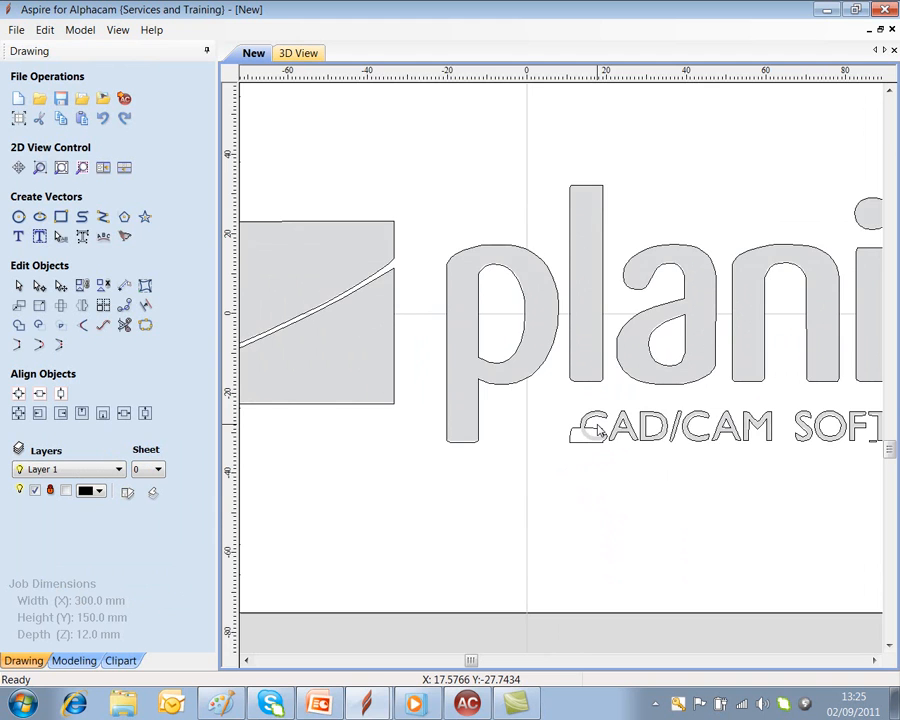
{"action": "scroll", "coordinate": [598, 432], "scroll_direction": "up", "scroll_amount": 4}
{"action": "scroll", "coordinate": [598, 431], "scroll_direction": "up", "scroll_amount": 1}
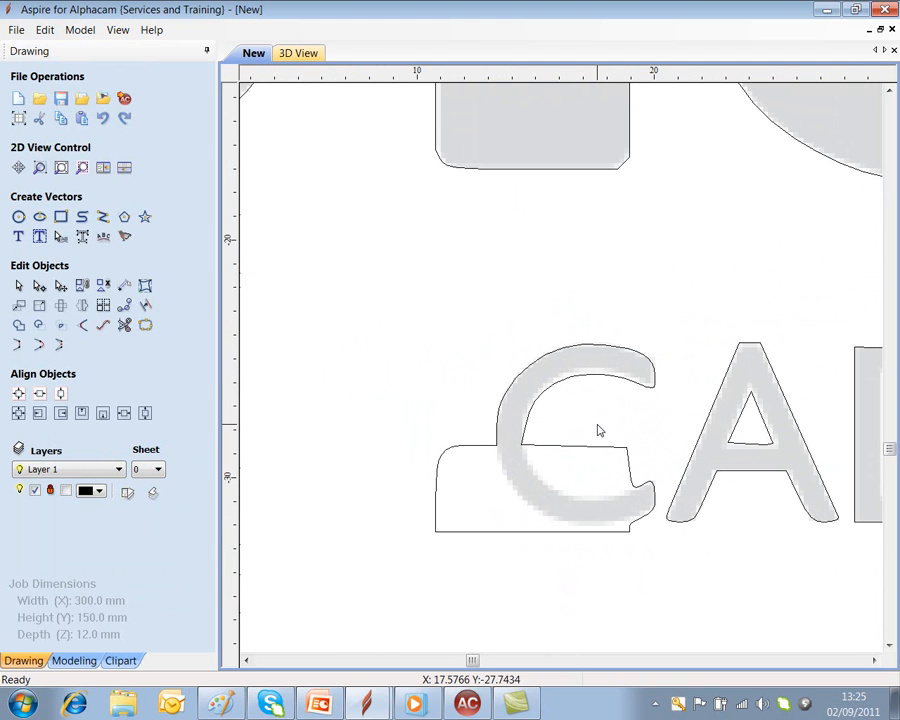
{"action": "scroll", "coordinate": [598, 431], "scroll_direction": "up", "scroll_amount": 1}
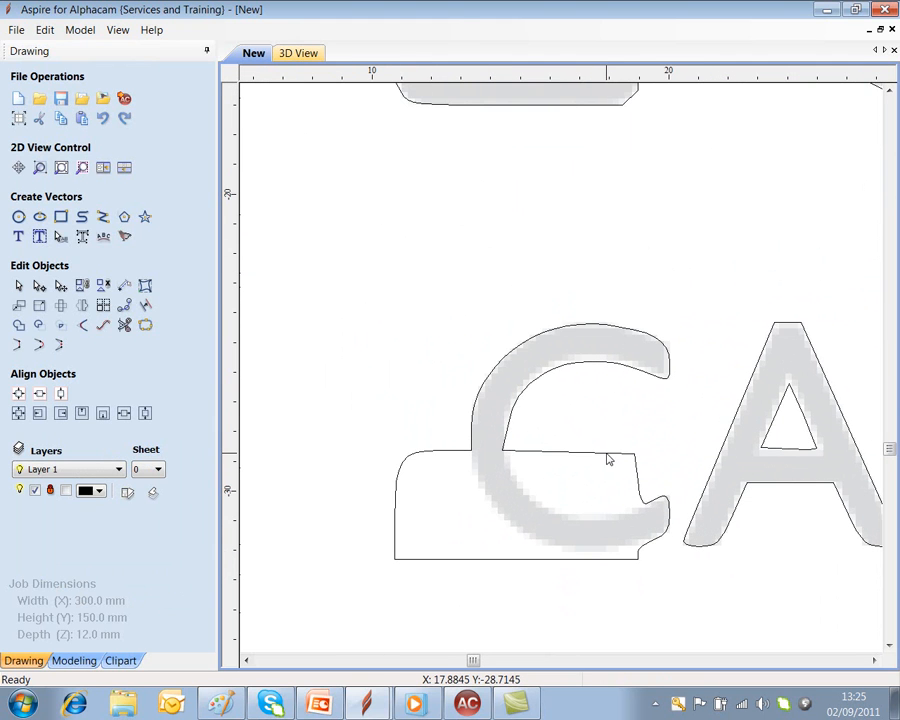
{"action": "left_click", "coordinate": [608, 459]}
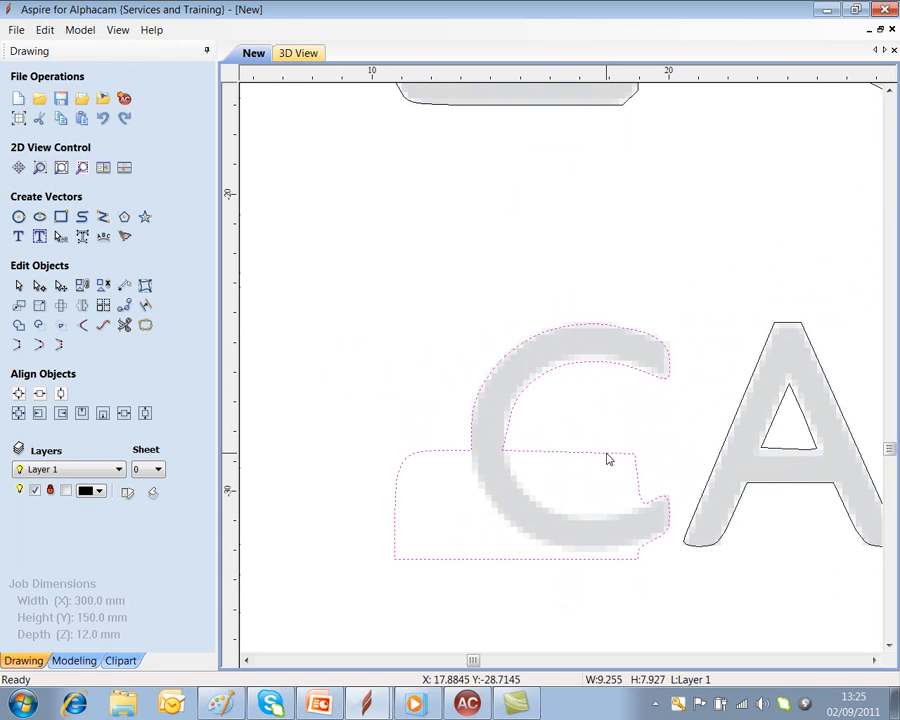
{"action": "key", "text": "n"}
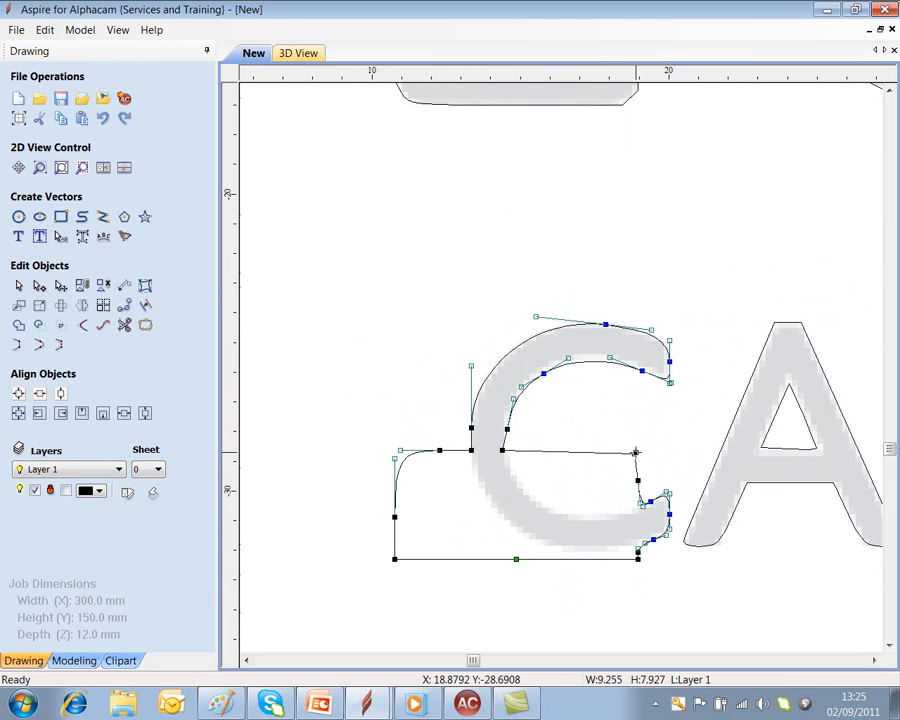
{"action": "left_click_drag", "start_coordinate": [634, 454], "coordinate": [568, 482]}
{"action": "left_click_drag", "start_coordinate": [395, 559], "coordinate": [453, 548]}
{"action": "right_click", "coordinate": [453, 548]}
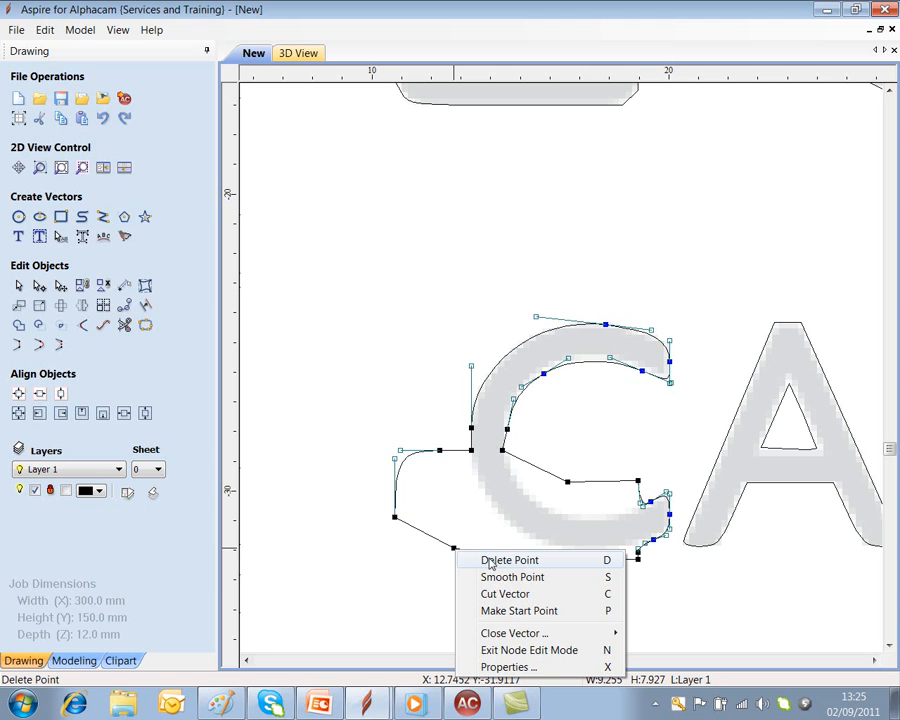
{"action": "left_click", "coordinate": [490, 563]}
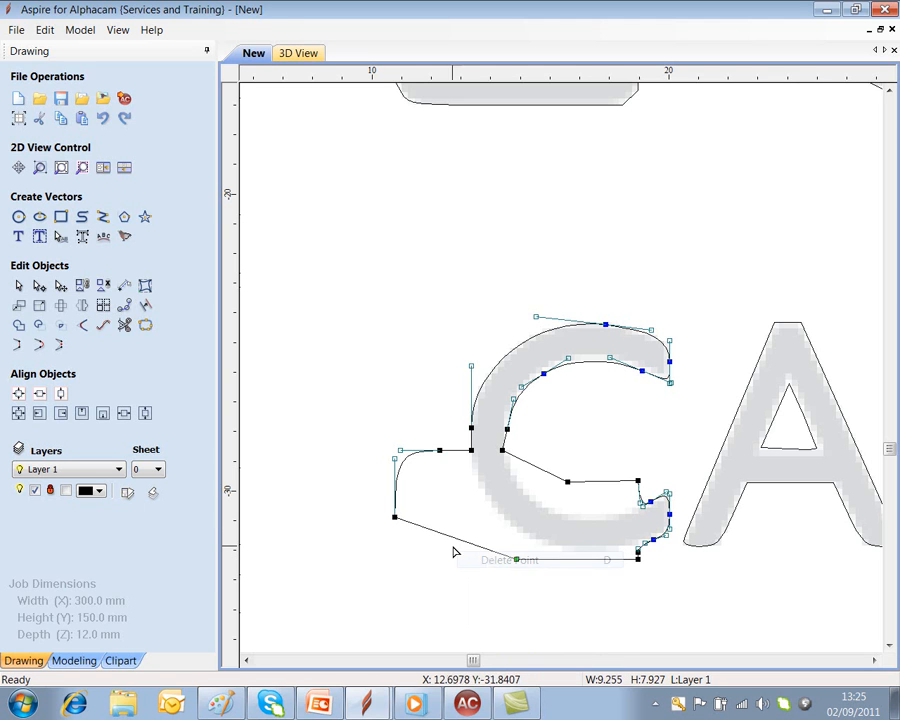
Step: Delete the start point midway along the first C's bottom edge and the stray point beyond its left side
{"action": "right_click", "coordinate": [397, 518]}
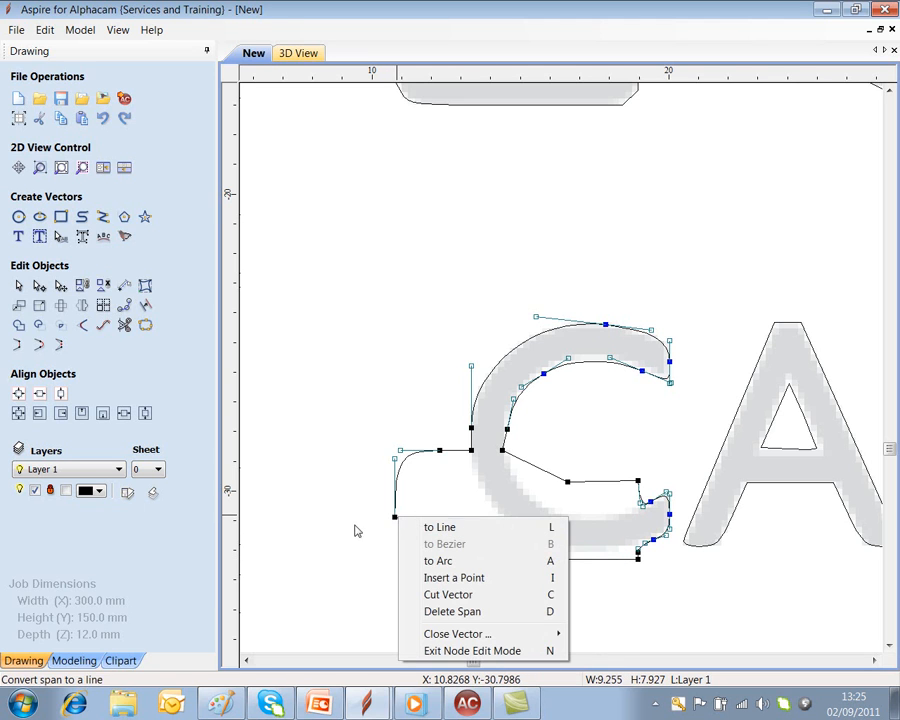
{"action": "left_click", "coordinate": [391, 518]}
{"action": "left_click", "coordinate": [428, 535]}
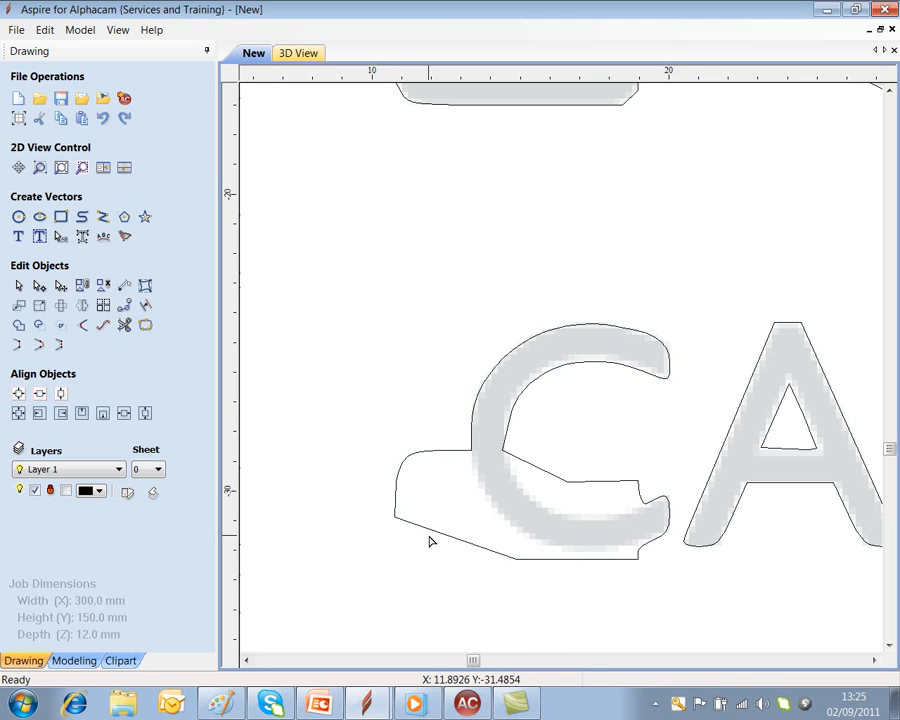
{"action": "left_click", "coordinate": [403, 521]}
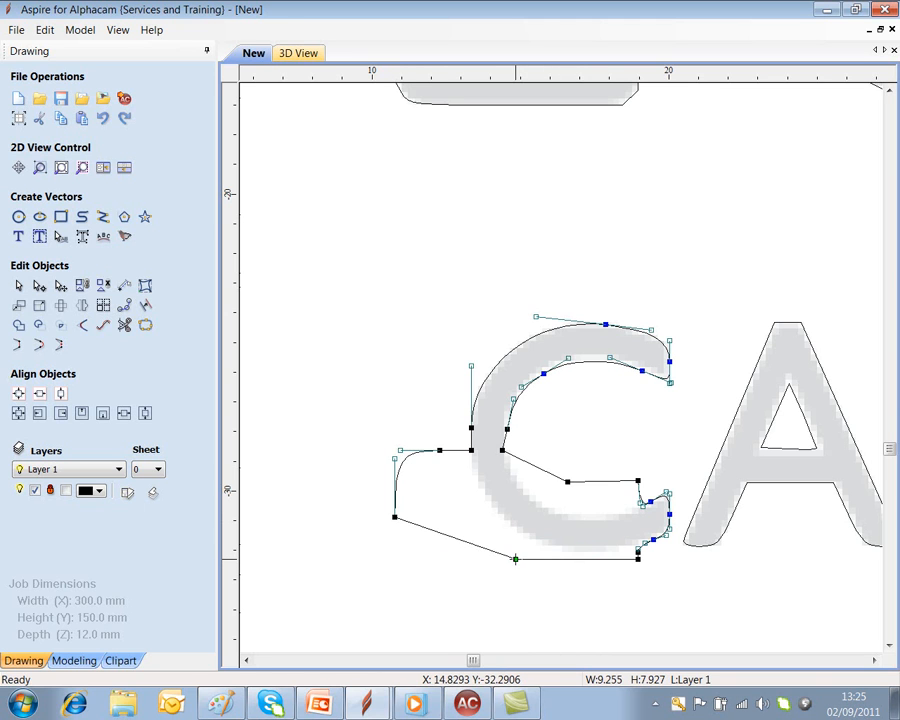
{"action": "right_click", "coordinate": [515, 559]}
{"action": "left_click", "coordinate": [550, 442]}
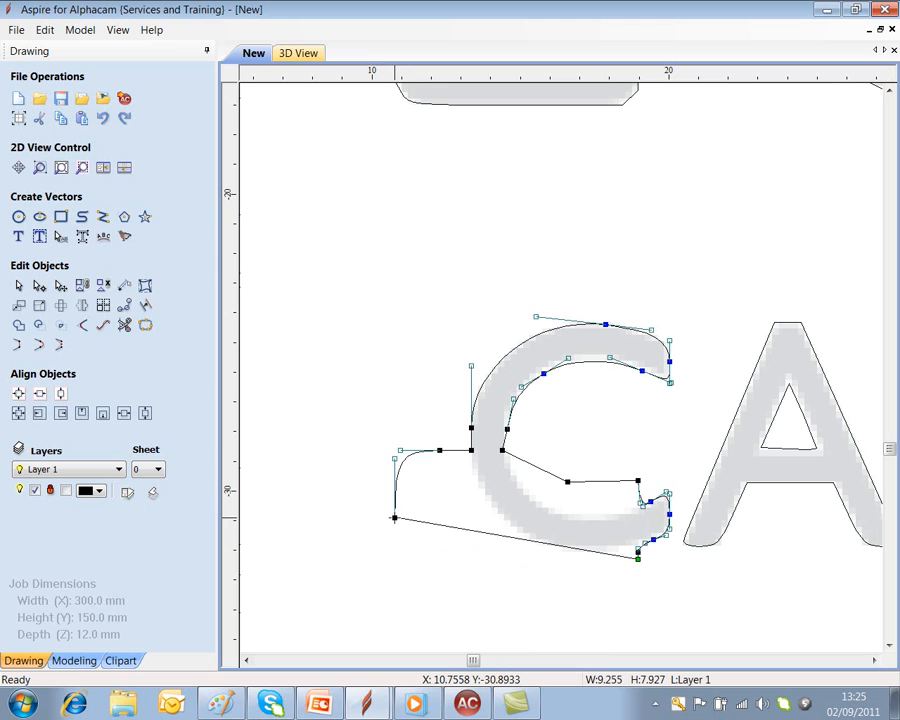
{"action": "key", "text": "d"}
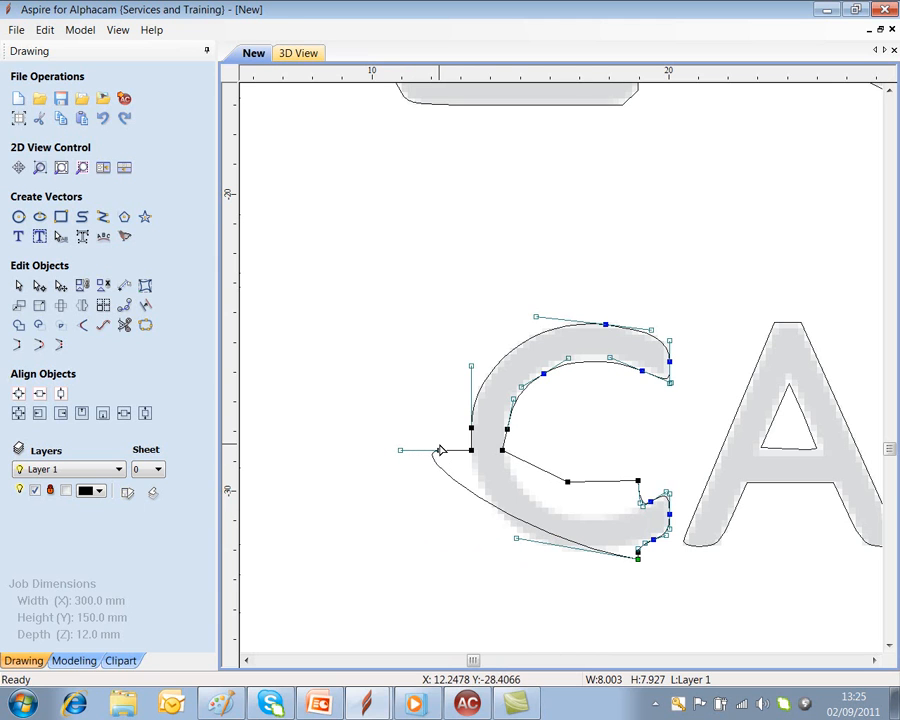
Step: Reshape the lower half of the first C's outline to follow the bitmap, repositioning its points and curve handle and removing the surplus inner corner
{"action": "left_click_drag", "start_coordinate": [440, 450], "coordinate": [497, 509]}
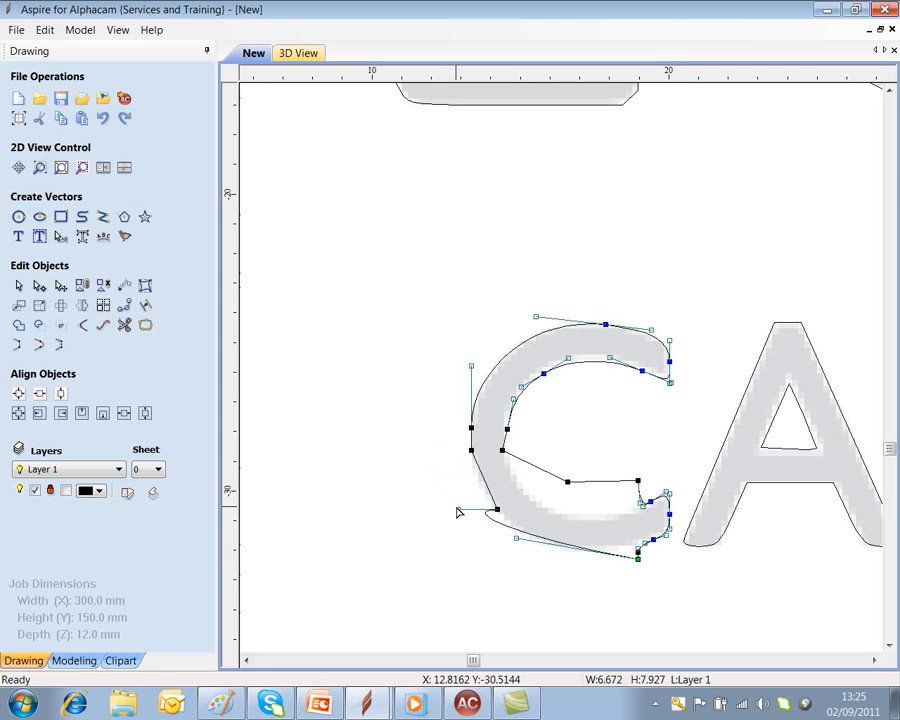
{"action": "left_click_drag", "start_coordinate": [458, 509], "coordinate": [507, 538]}
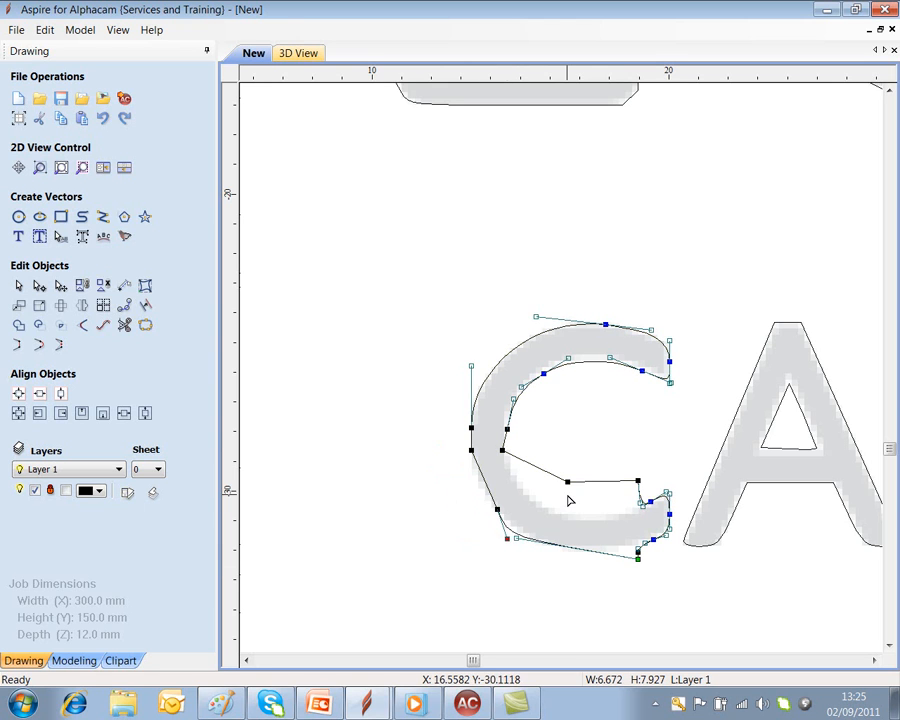
{"action": "left_click_drag", "start_coordinate": [566, 481], "coordinate": [549, 505]}
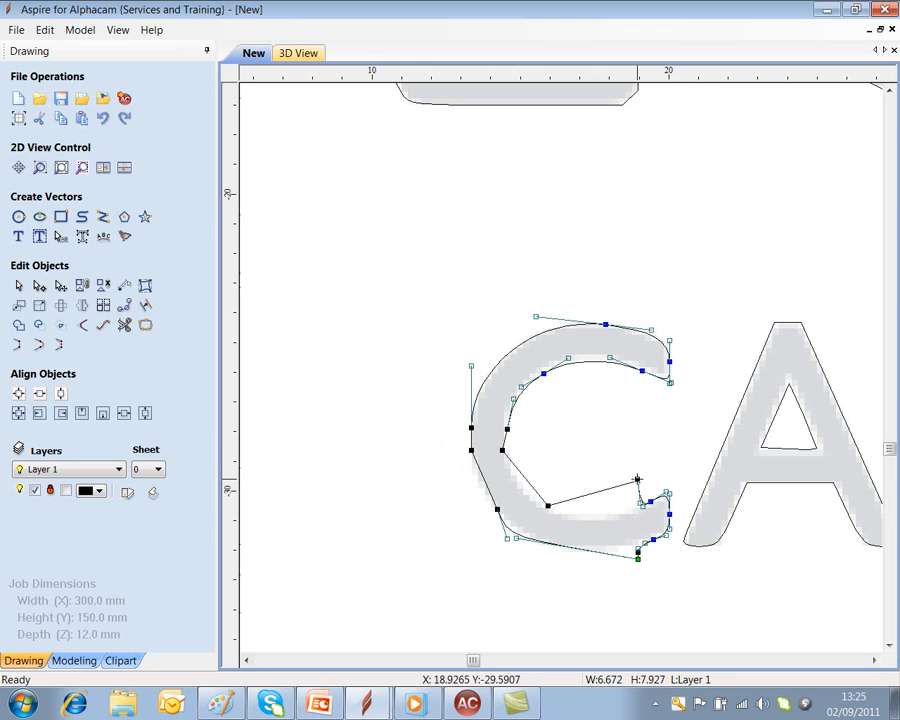
{"action": "left_click_drag", "start_coordinate": [638, 481], "coordinate": [593, 511]}
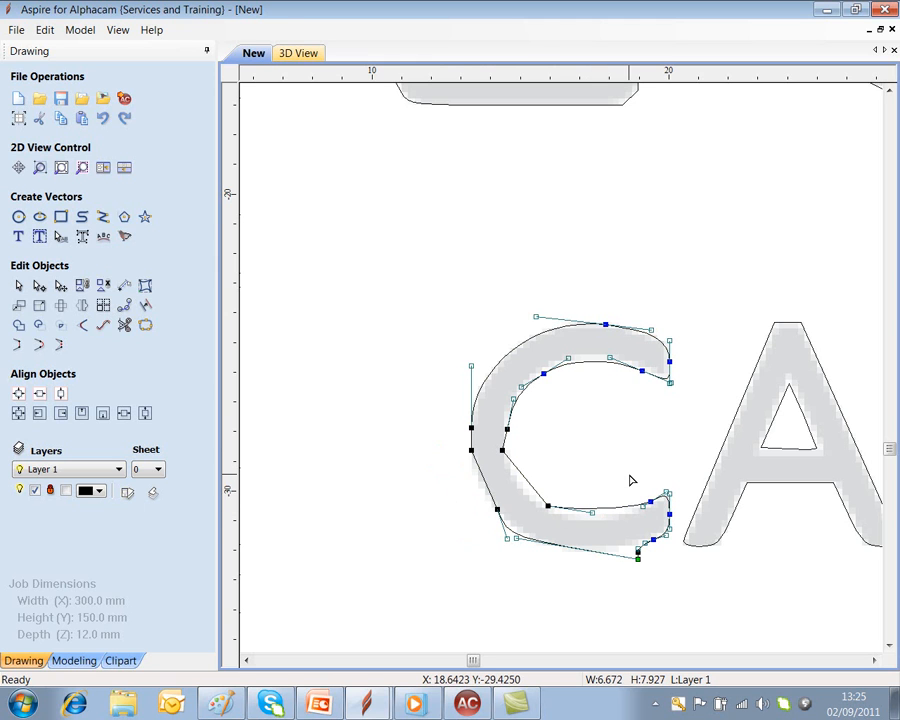
{"action": "left_click", "coordinate": [485, 313]}
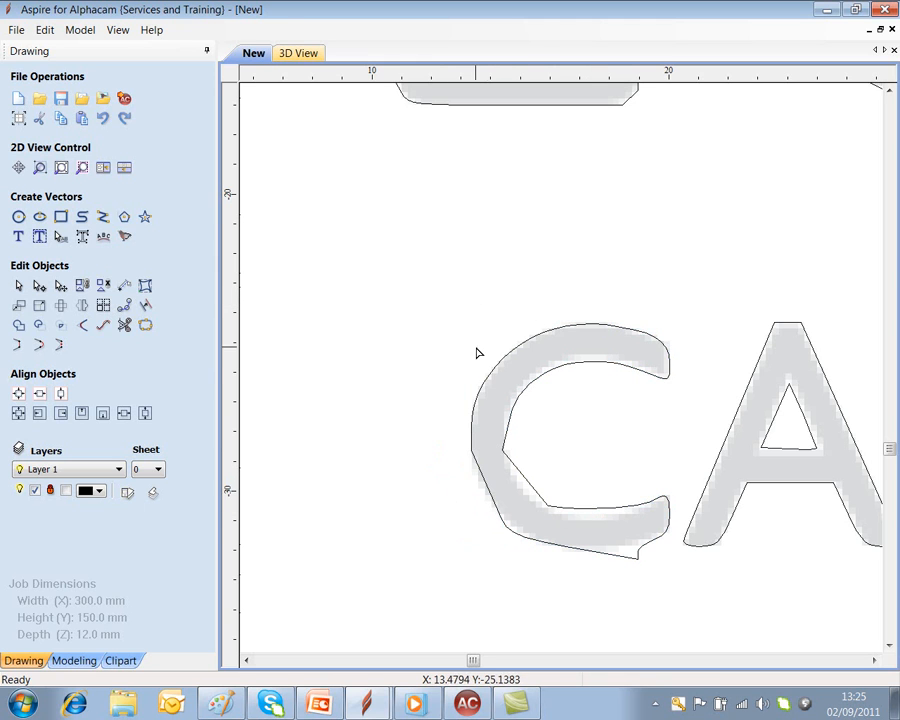
Step: Delete the whole traced outline of the first C in CAD/CAM and return to normal object selection
{"action": "left_click", "coordinate": [495, 370]}
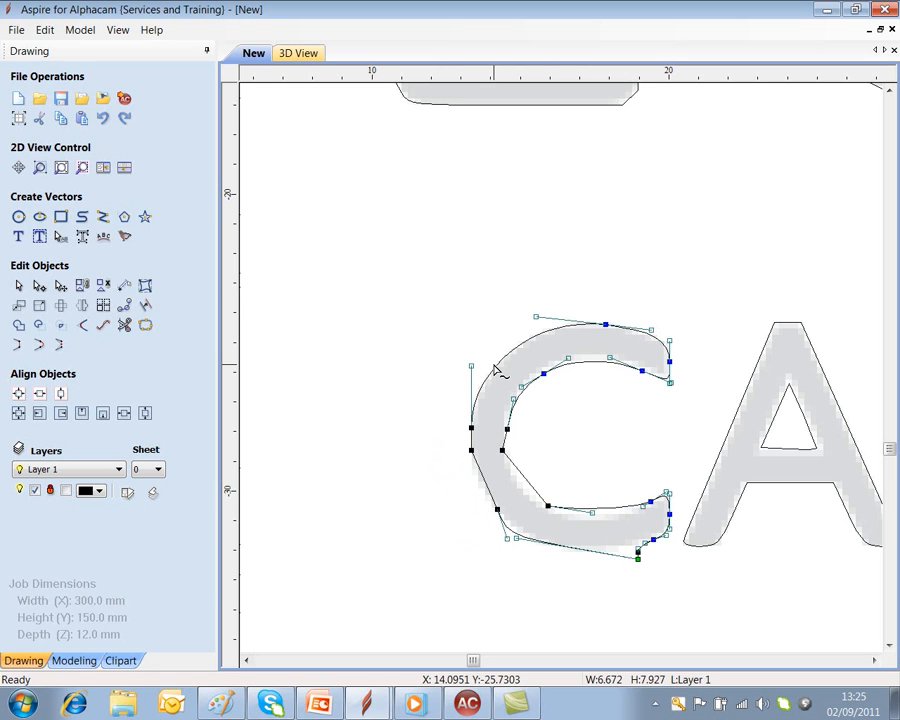
{"action": "key", "text": "Delete"}
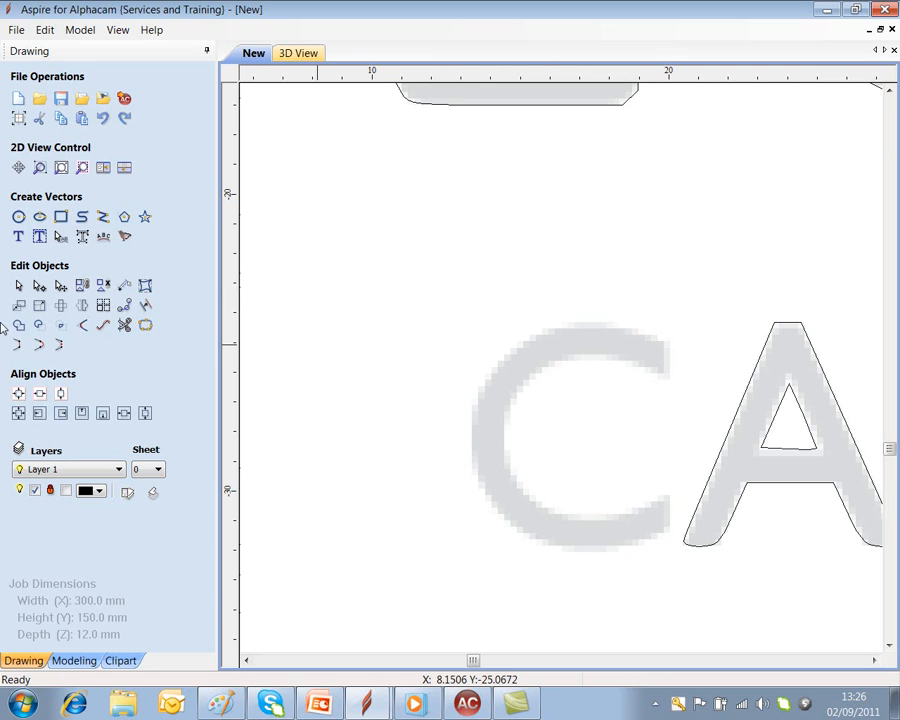
{"action": "left_click", "coordinate": [21, 287]}
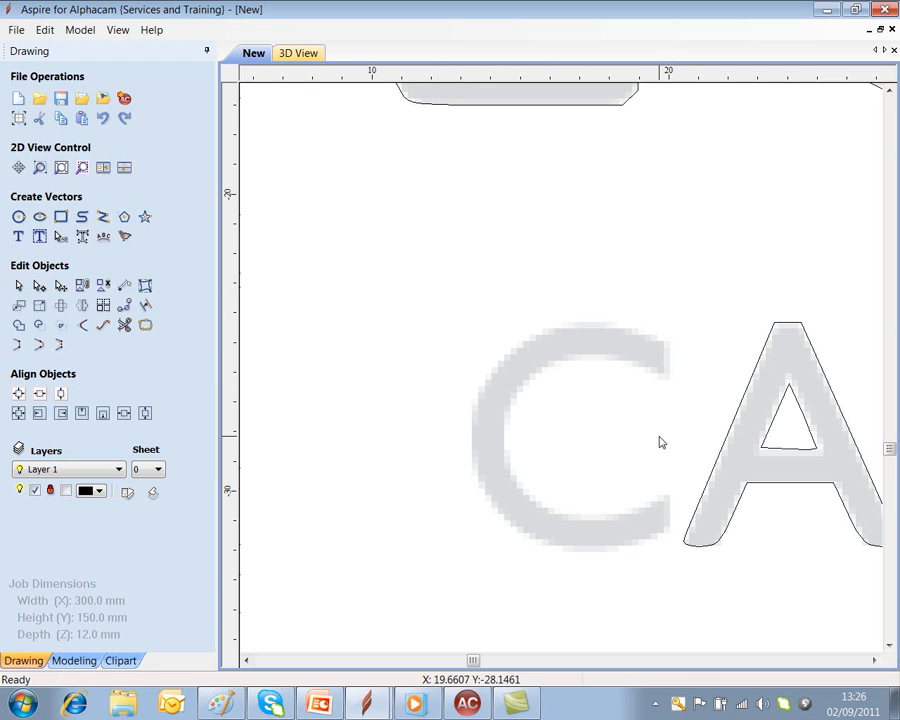
{"action": "scroll", "coordinate": [660, 438], "scroll_direction": "down", "scroll_amount": 2}
{"action": "middle_click_drag", "start_coordinate": [792, 539], "coordinate": [522, 533]}
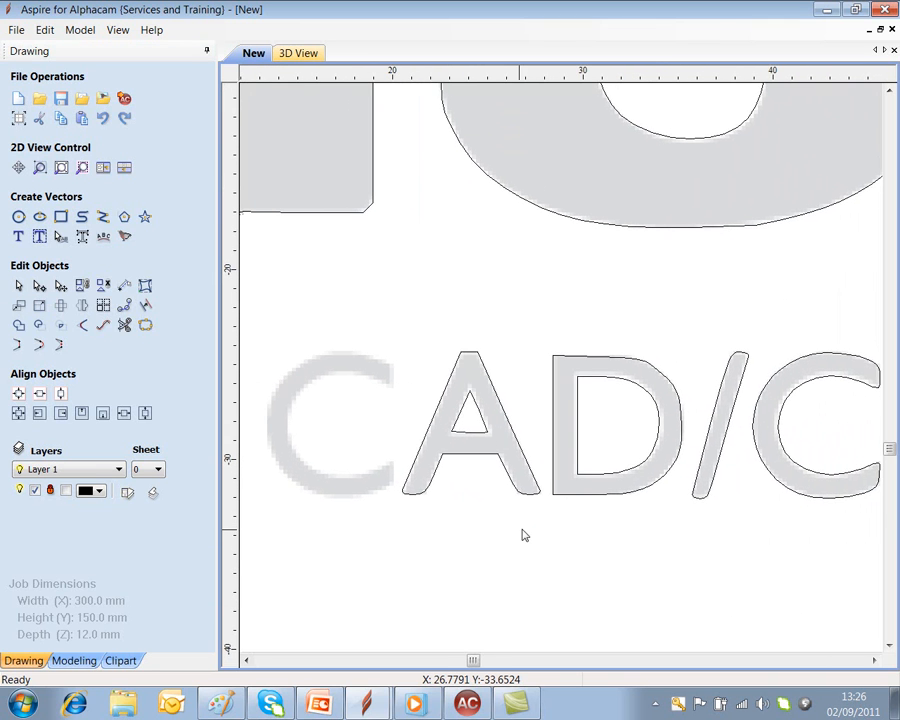
Step: Copy the second C's outline in CAD/CAM and place the duplicate over the first C's bitmap
{"action": "left_click", "coordinate": [777, 481]}
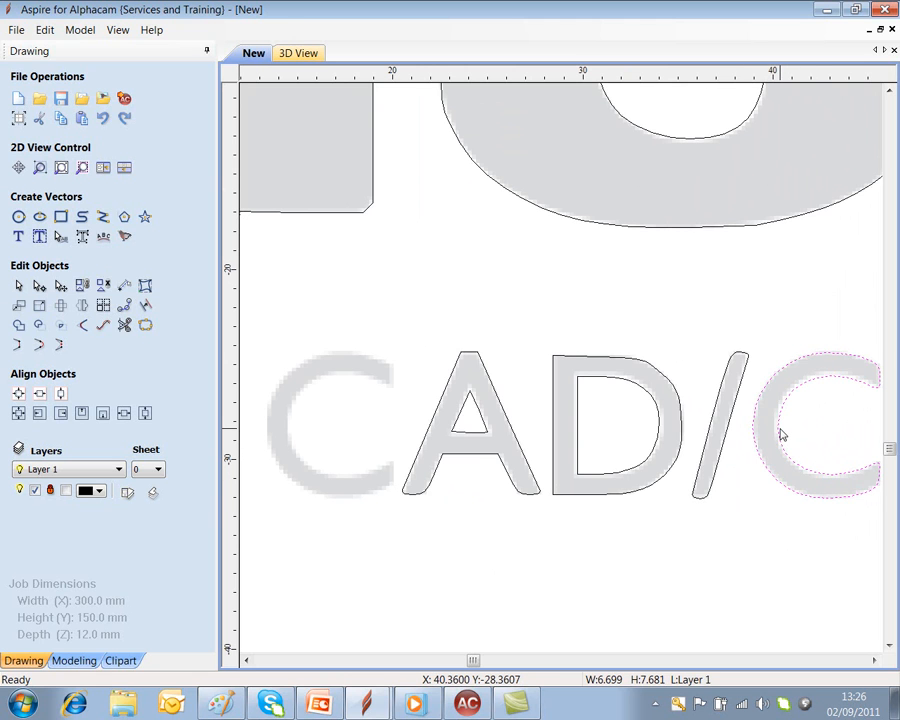
{"action": "left_click", "coordinate": [782, 434]}
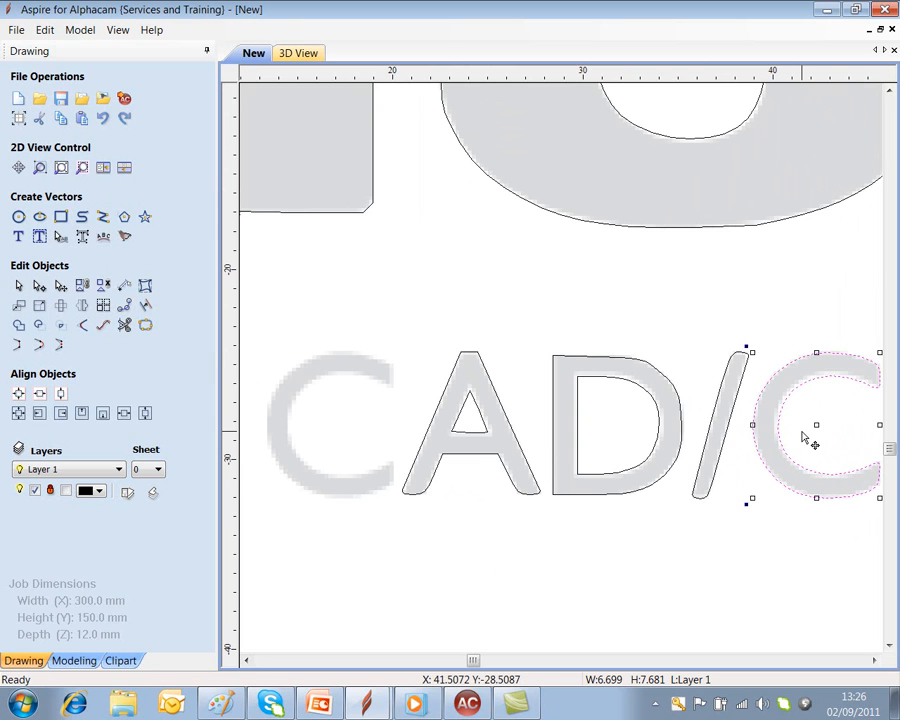
{"action": "right_click", "coordinate": [805, 438]}
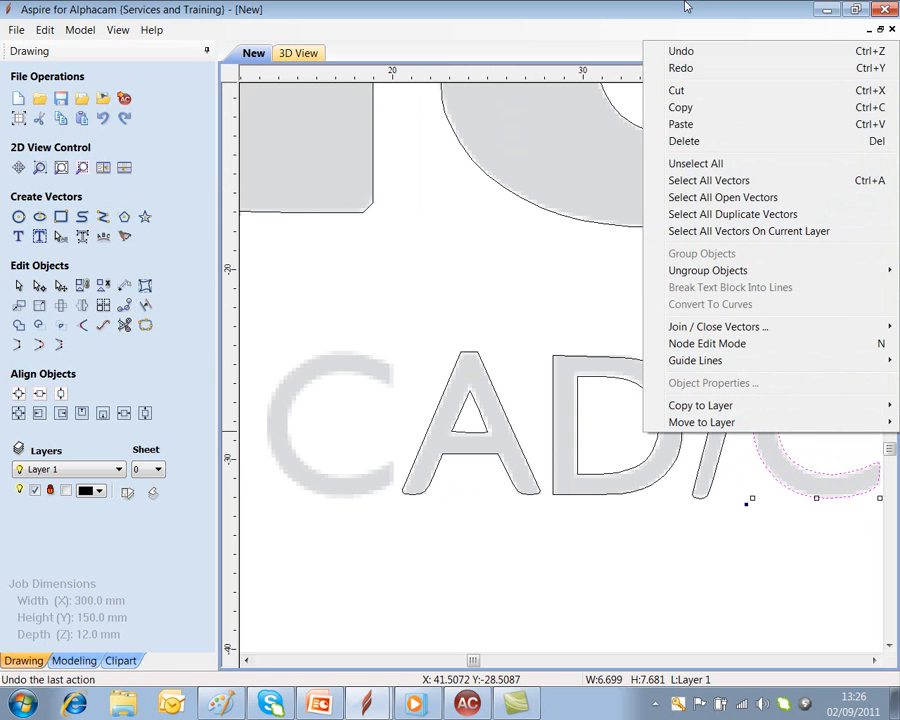
{"action": "left_click", "coordinate": [700, 108]}
{"action": "right_click", "coordinate": [813, 424]}
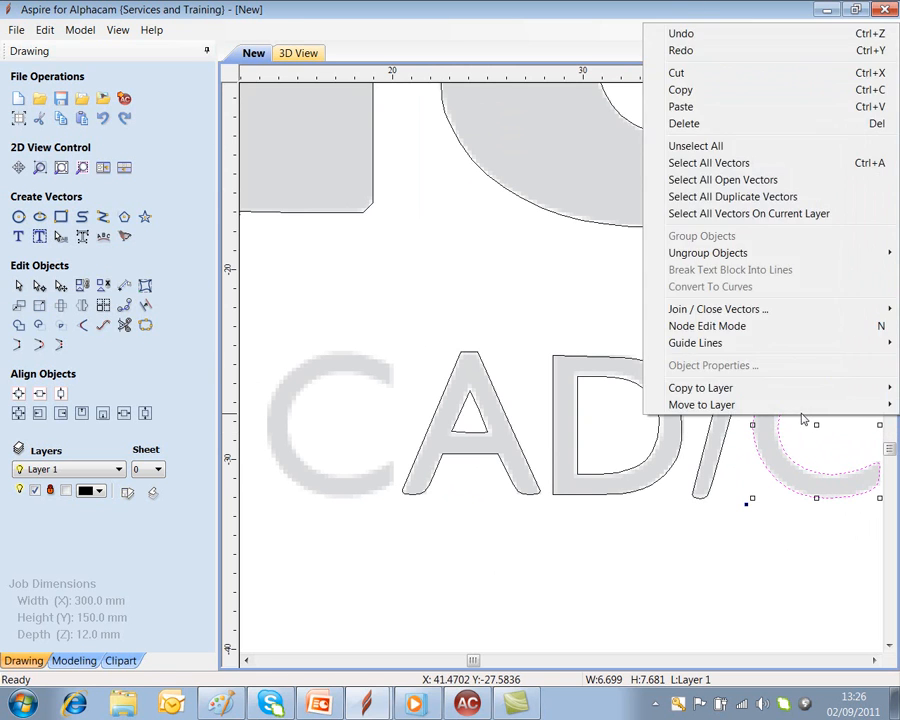
{"action": "left_click", "coordinate": [676, 107]}
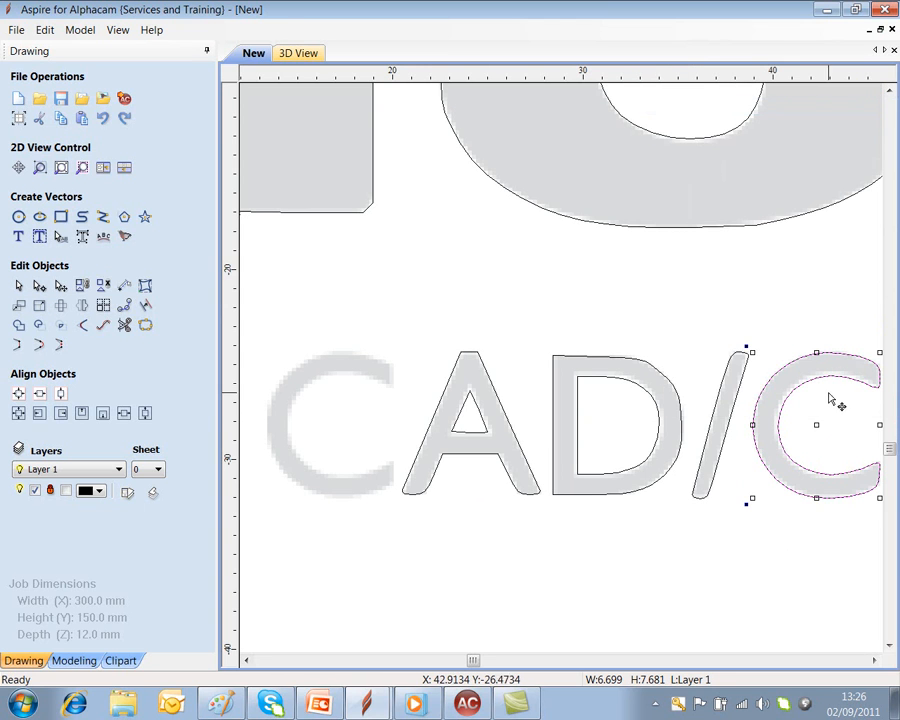
{"action": "left_click_drag", "start_coordinate": [816, 422], "coordinate": [331, 428]}
{"action": "left_click", "coordinate": [520, 574]}
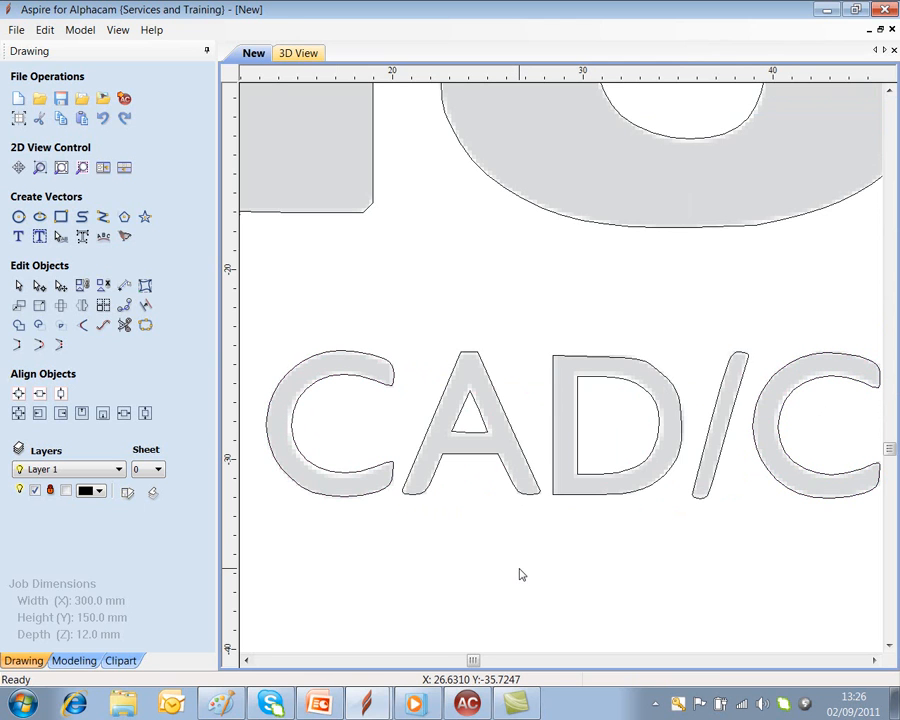
Step: Examine the traced outlines of the remaining CAD/CAM SOFTWARE letters and the ® symbol for faults
{"action": "scroll", "coordinate": [520, 574], "scroll_direction": "down", "scroll_amount": 1}
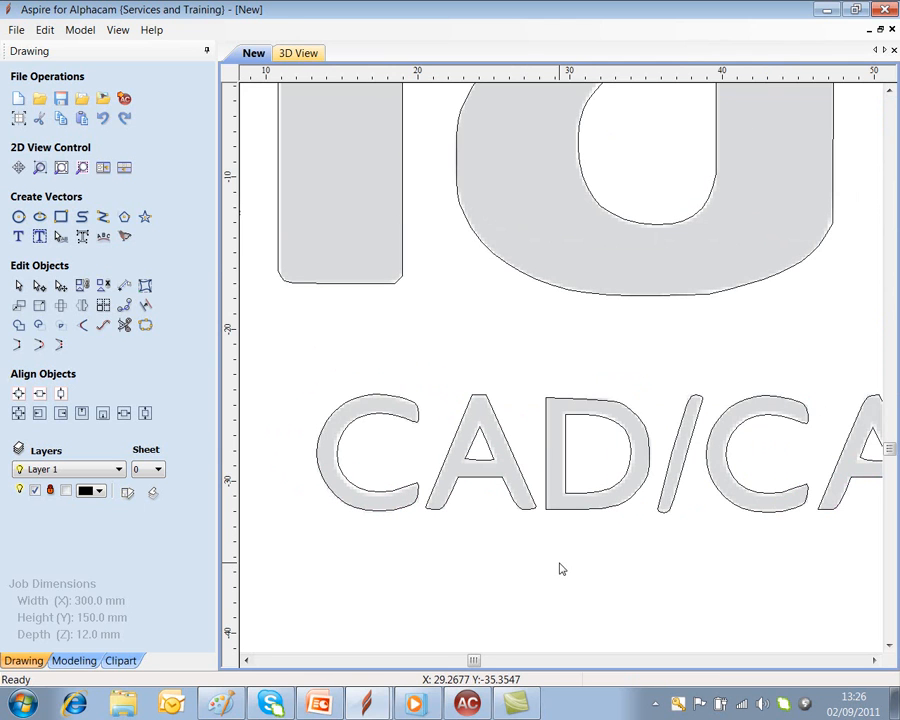
{"action": "mouse_move", "coordinate": [729, 574]}
{"action": "middle_mouse_down"}
{"action": "mouse_move", "coordinate": [605, 560]}
{"action": "mouse_move", "coordinate": [406, 559]}
{"action": "middle_mouse_up"}
{"action": "mouse_move", "coordinate": [697, 556]}
{"action": "middle_mouse_down"}
{"action": "mouse_move", "coordinate": [518, 561]}
{"action": "mouse_move", "coordinate": [390, 552]}
{"action": "middle_mouse_up"}
{"action": "middle_click_drag", "start_coordinate": [609, 552], "coordinate": [479, 548]}
{"action": "left_click", "coordinate": [596, 492]}
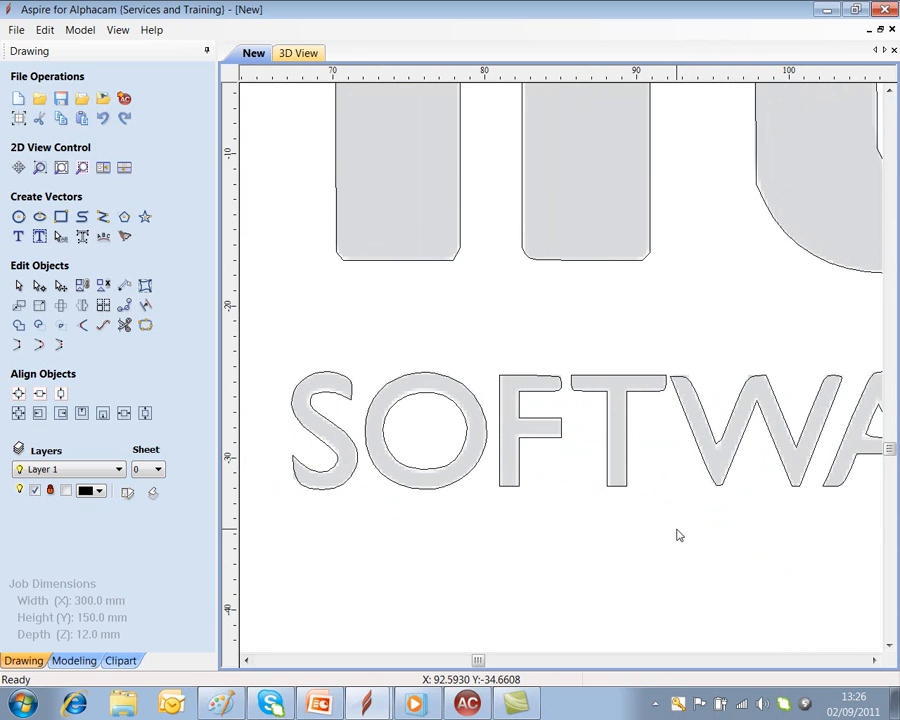
{"action": "middle_click_drag", "start_coordinate": [713, 532], "coordinate": [281, 545]}
{"action": "scroll", "coordinate": [669, 400], "scroll_direction": "up", "scroll_amount": 2}
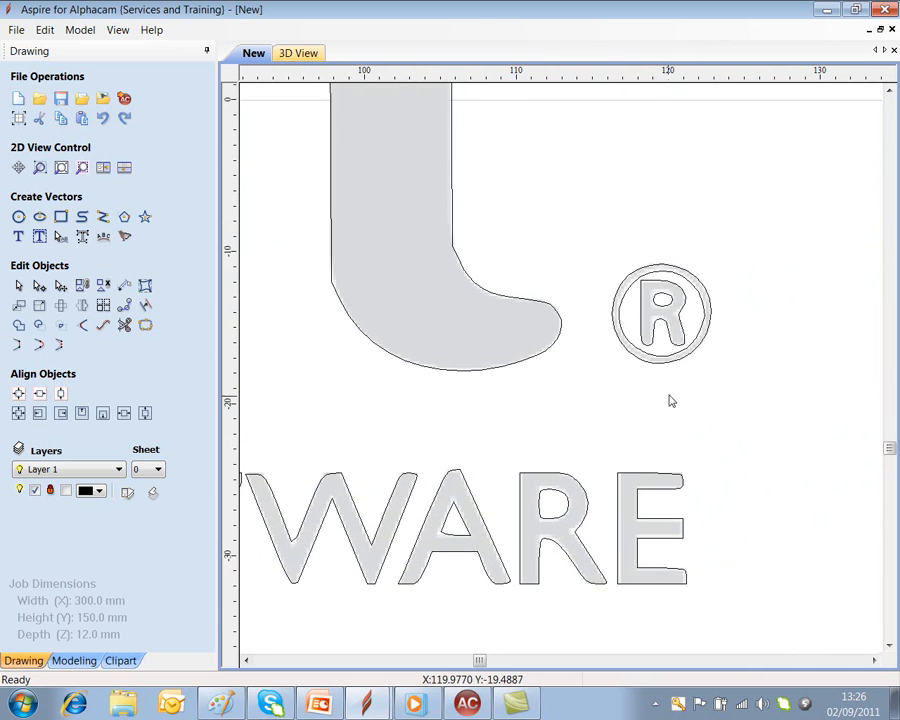
{"action": "scroll", "coordinate": [673, 350], "scroll_direction": "up", "scroll_amount": 3}
{"action": "scroll", "coordinate": [673, 350], "scroll_direction": "up", "scroll_amount": 1}
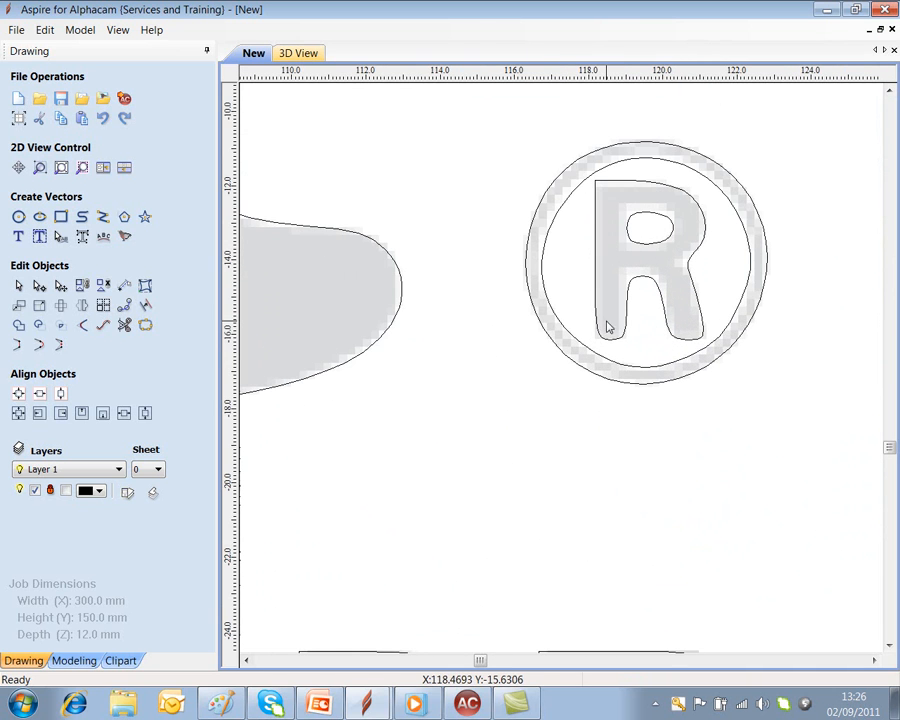
Step: Delete the inner and outer traced circles around the R of the ® symbol
{"action": "left_click", "coordinate": [665, 369]}
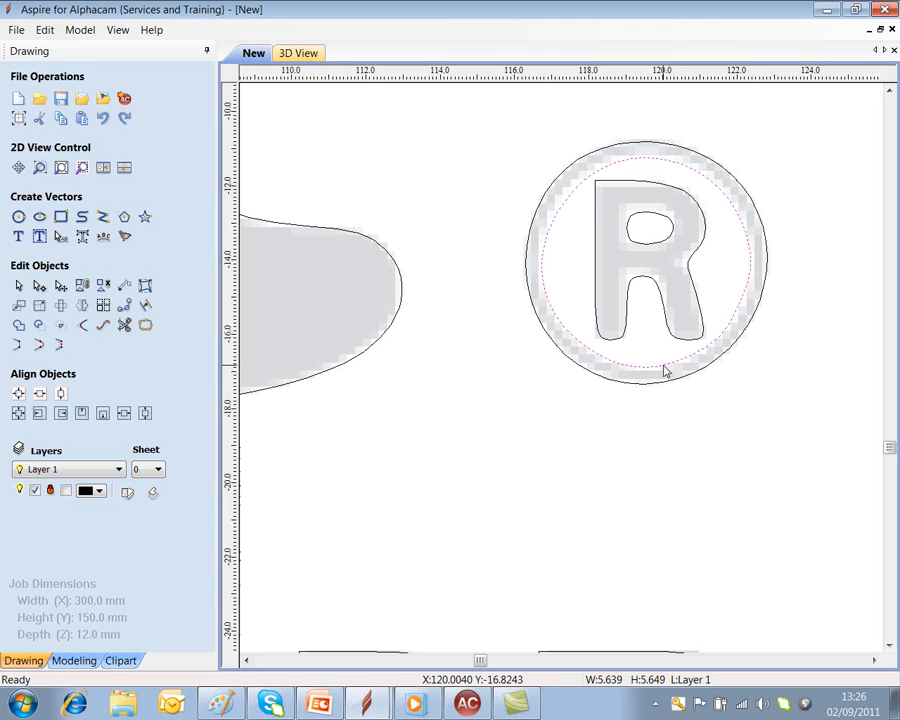
{"action": "left_click", "coordinate": [665, 370]}
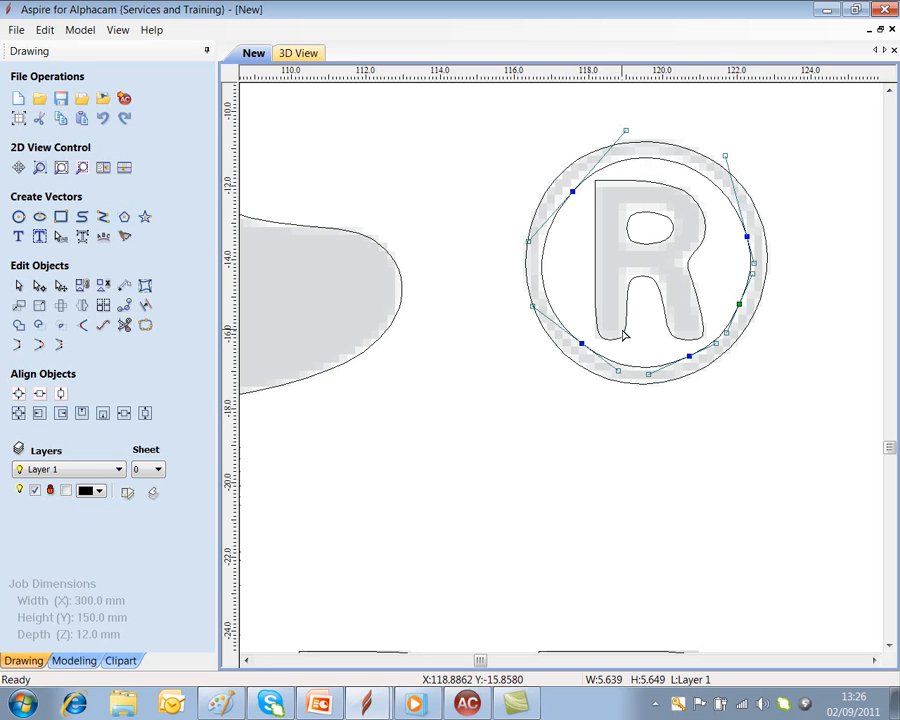
{"action": "key", "text": "Delete"}
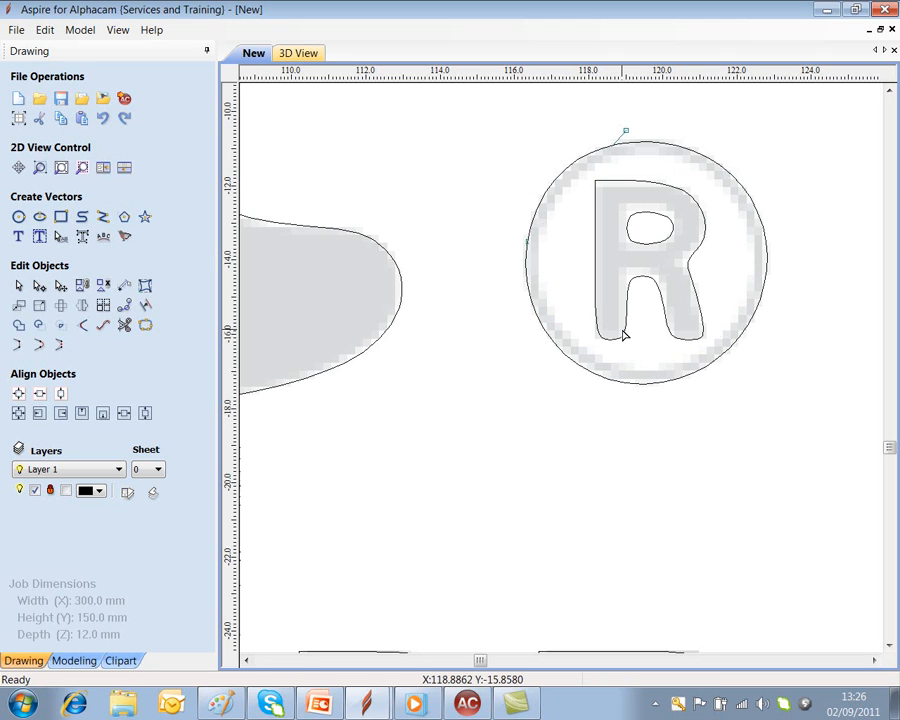
{"action": "left_click", "coordinate": [658, 385]}
{"action": "key", "text": "Delete"}
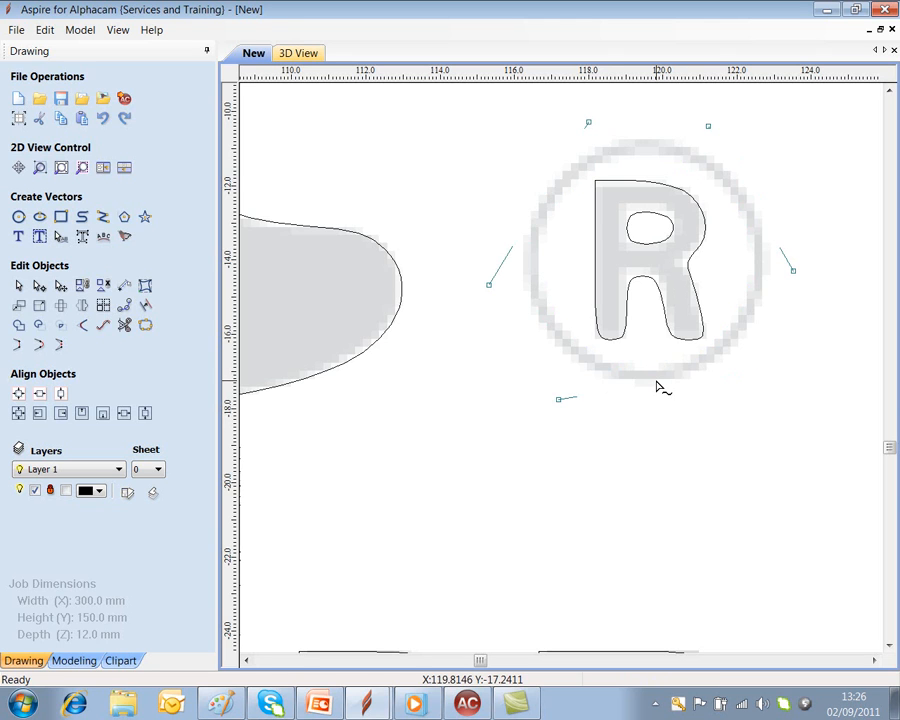
Step: Draw a circle of about 2.9 mm radius around the R, following the inner edge of the bitmap ring
{"action": "left_click", "coordinate": [17, 218]}
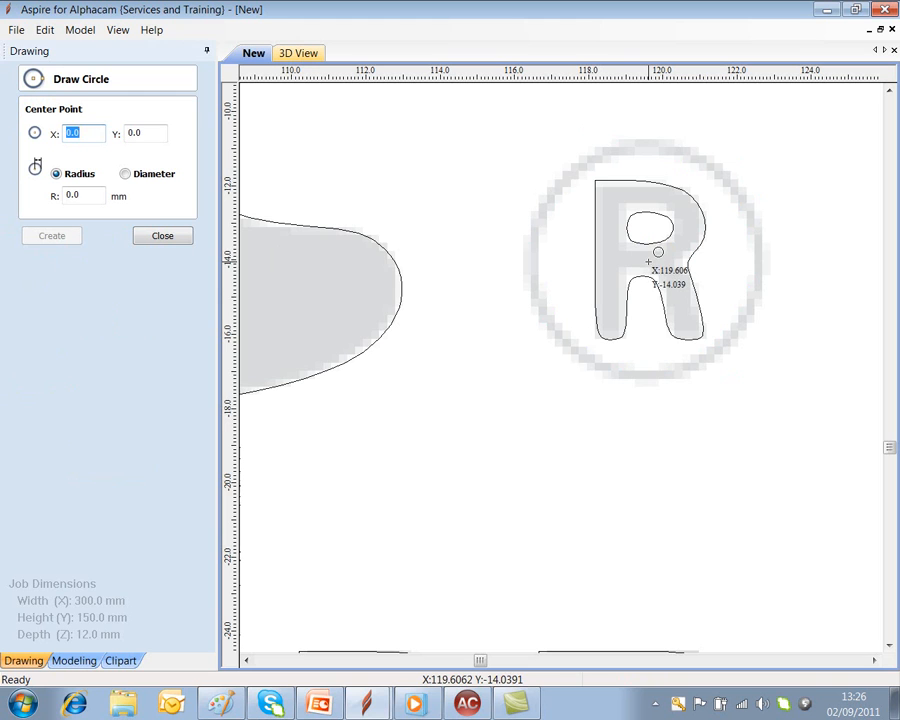
{"action": "left_click", "coordinate": [648, 262]}
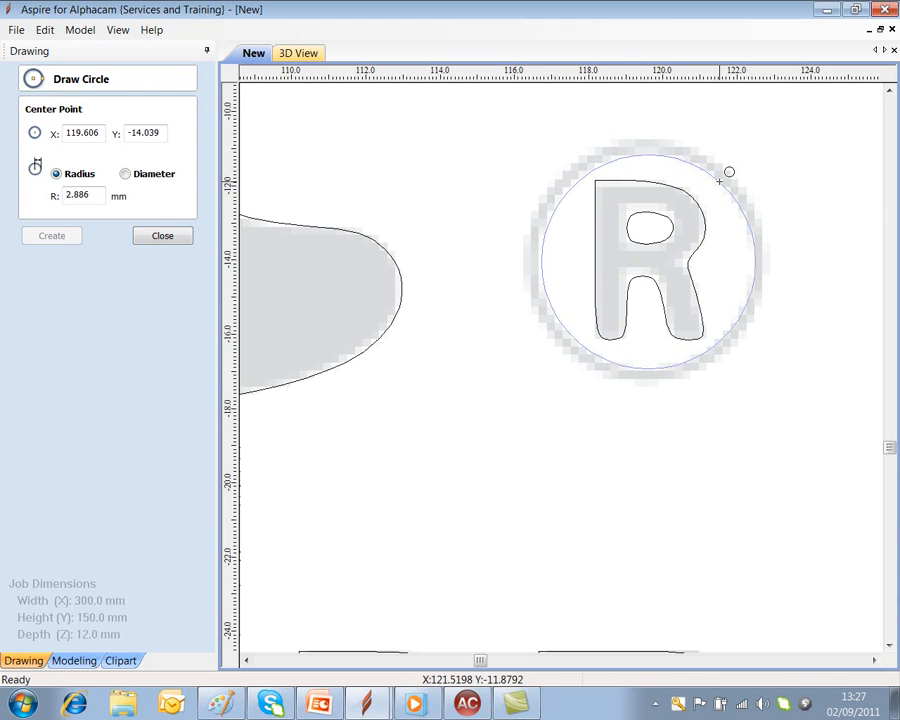
{"action": "left_click", "coordinate": [730, 171]}
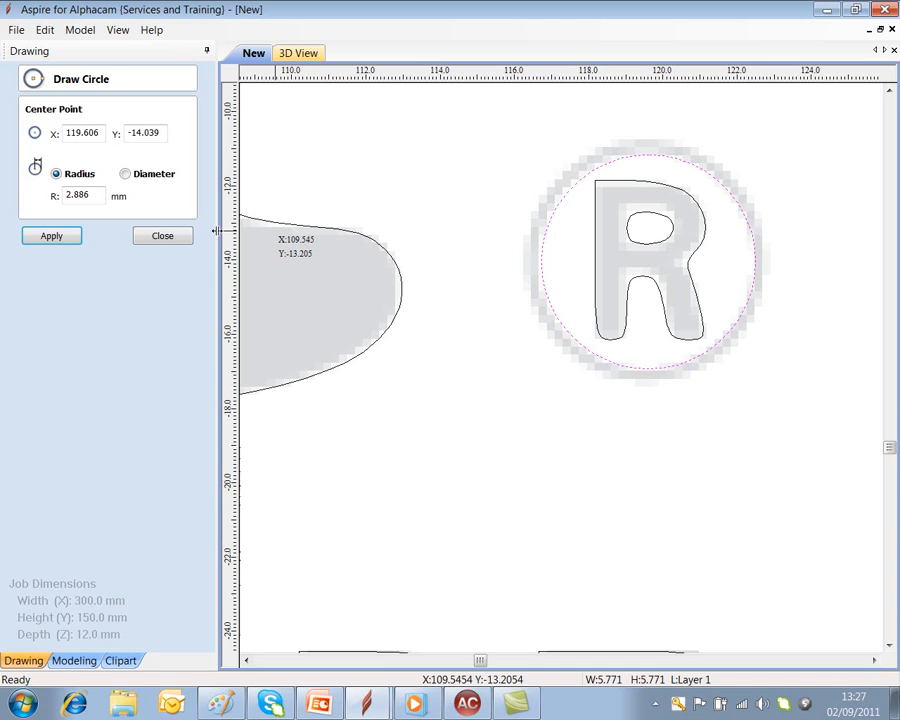
{"action": "left_click", "coordinate": [76, 238]}
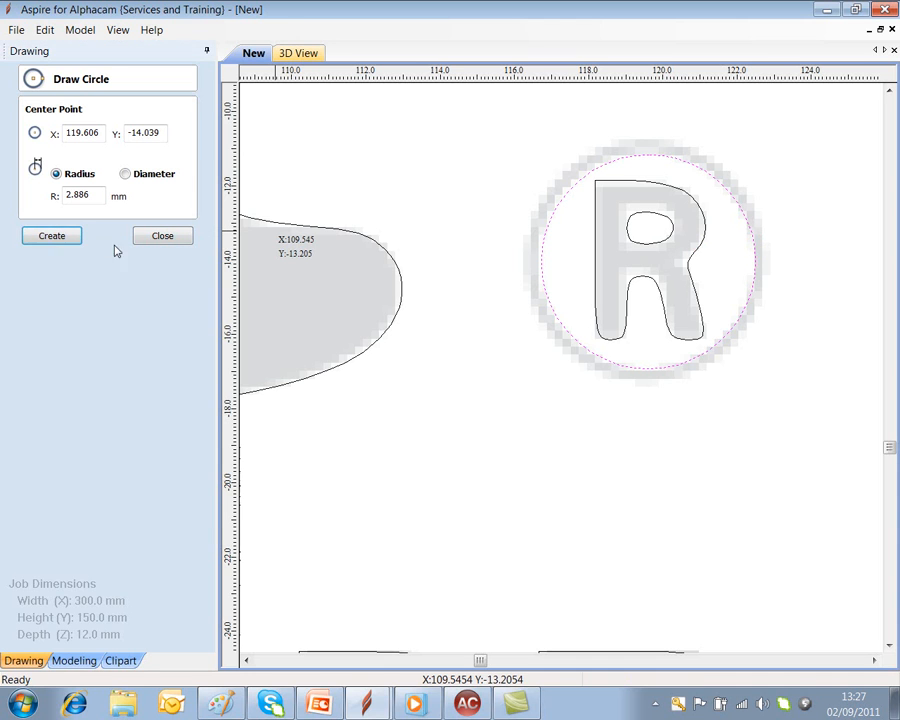
{"action": "left_click", "coordinate": [172, 240]}
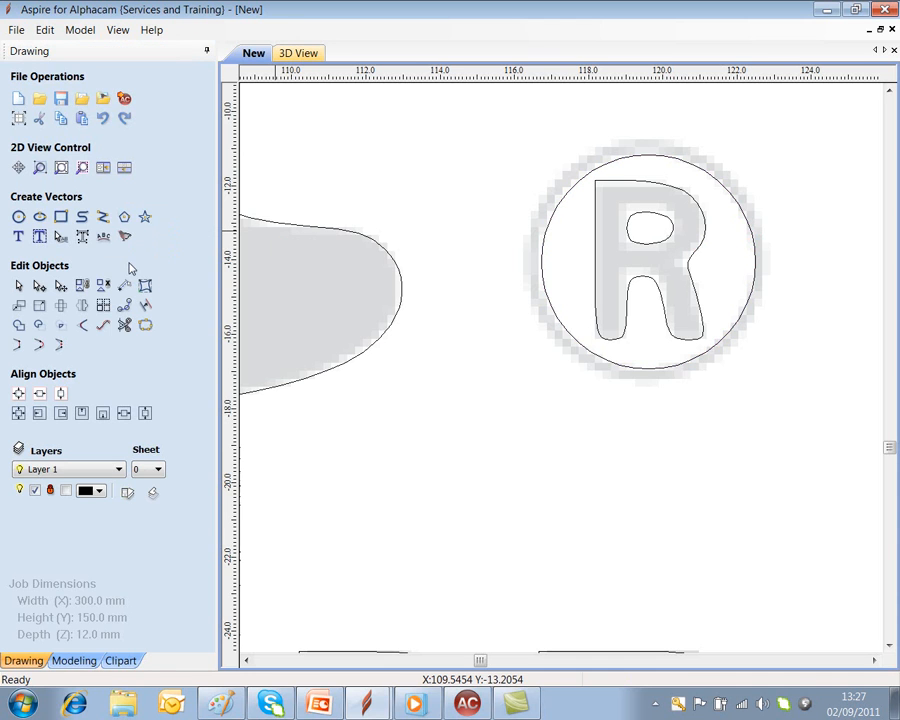
Step: Offset the new circle around the R outwards by 1 mm
{"action": "left_click", "coordinate": [146, 306]}
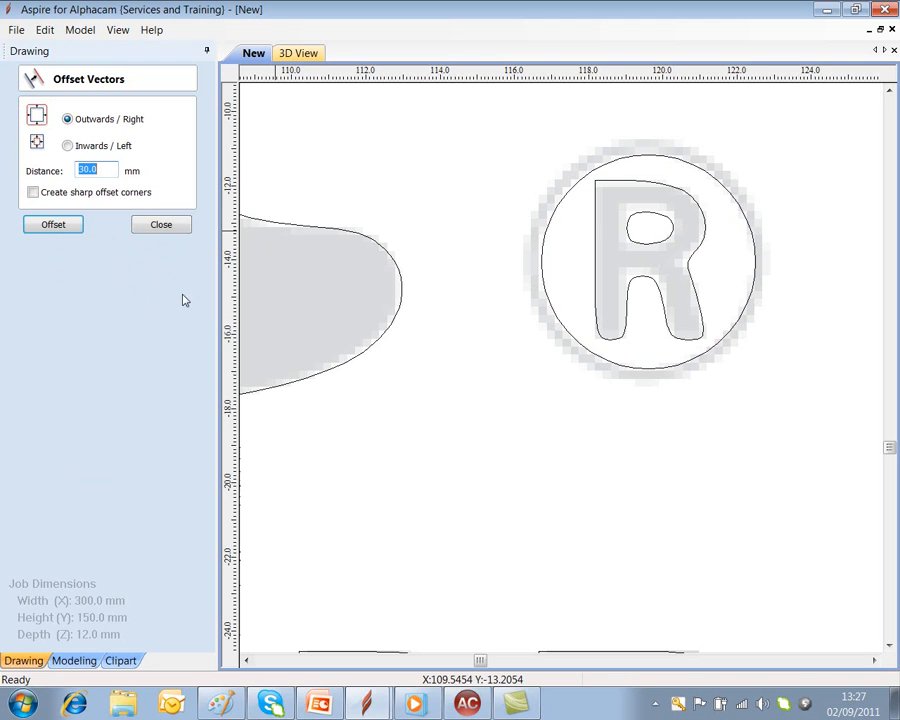
{"action": "left_click", "coordinate": [96, 168]}
{"action": "left_click_drag", "start_coordinate": [96, 168], "coordinate": [10, 175]}
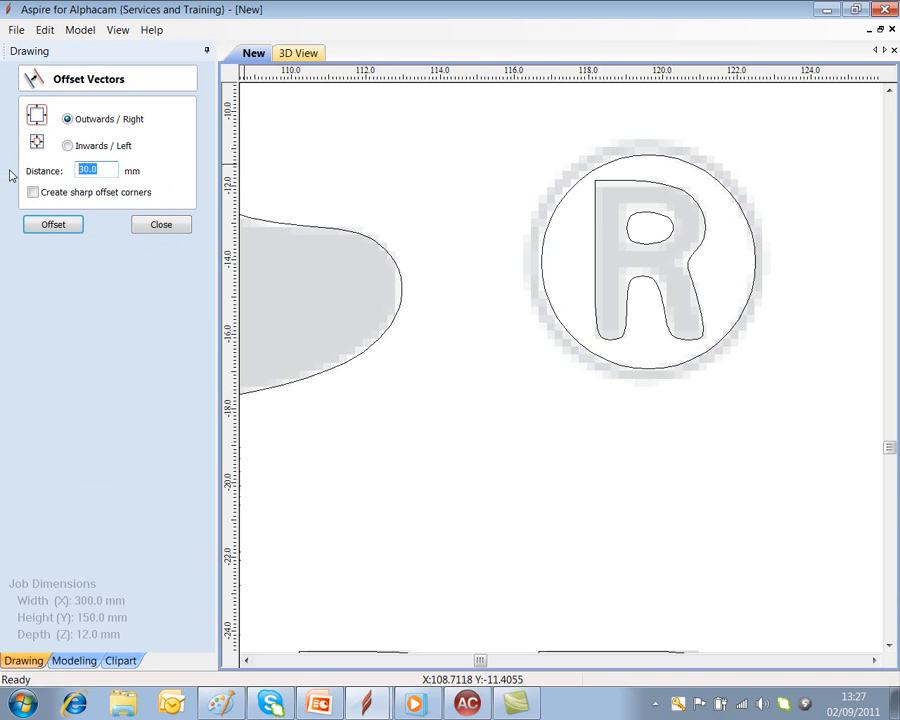
{"action": "type", "text": "1"}
{"action": "left_click", "coordinate": [580, 185]}
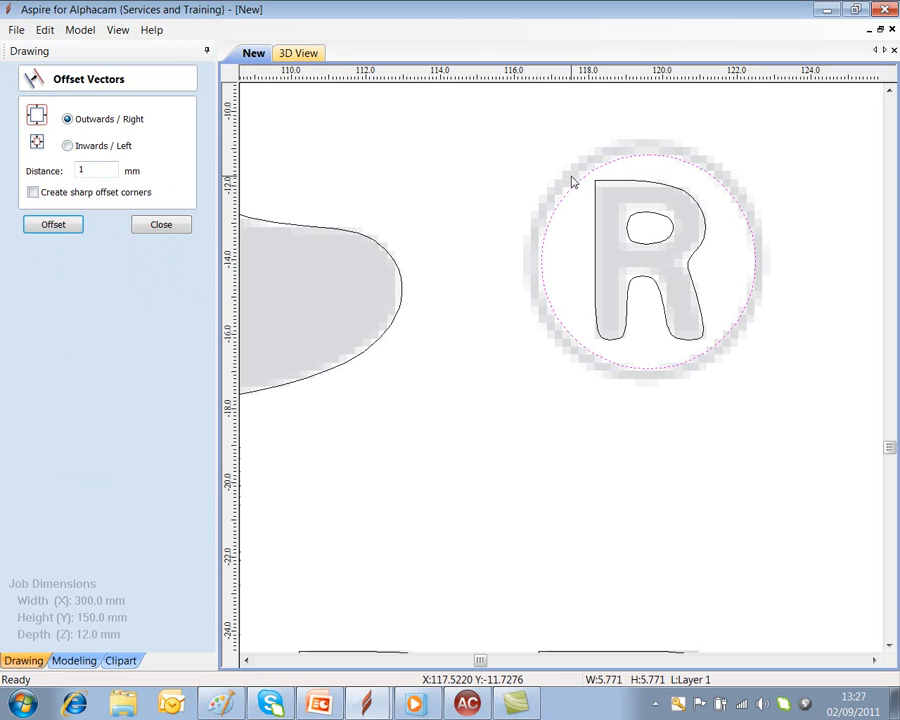
{"action": "left_click", "coordinate": [52, 225]}
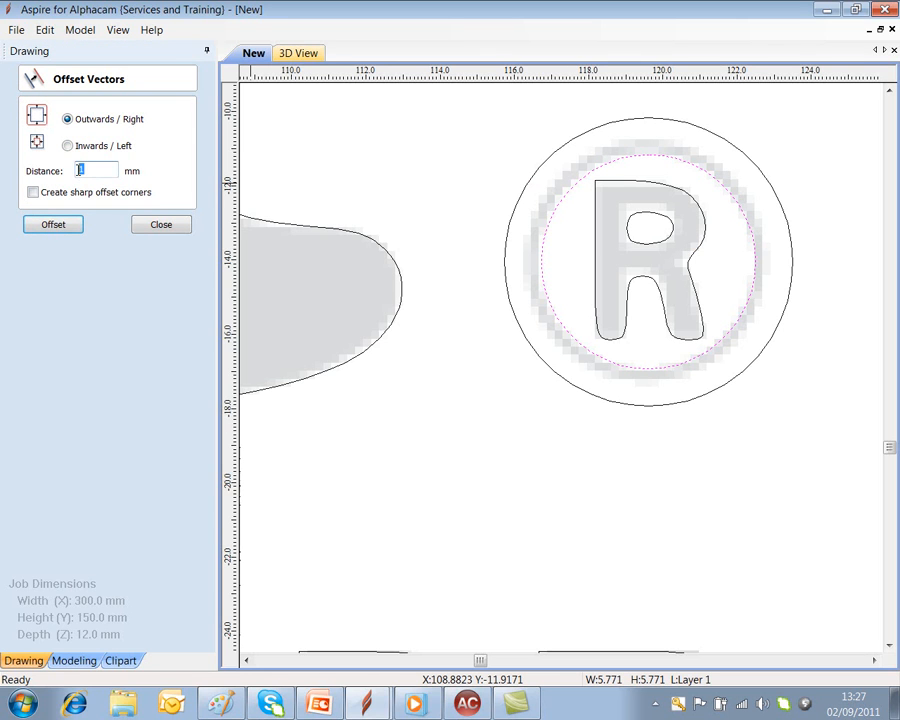
Step: Offset the inner circle outwards by 0.5 mm and delete the oversized outermost circle of the ® symbol
{"action": "left_click", "coordinate": [62, 225]}
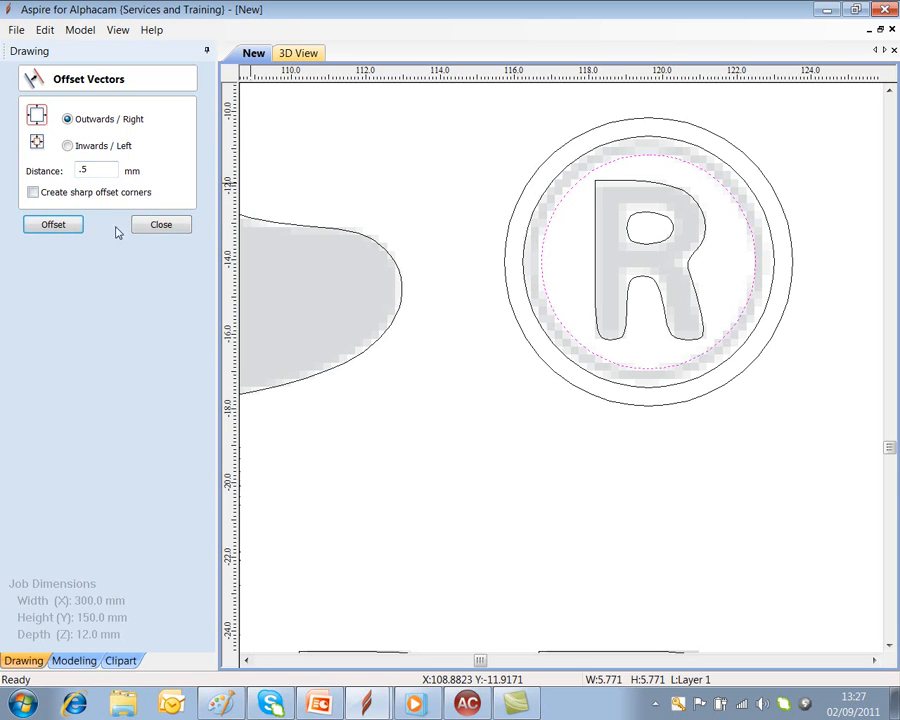
{"action": "left_click", "coordinate": [160, 225]}
{"action": "left_click", "coordinate": [537, 170]}
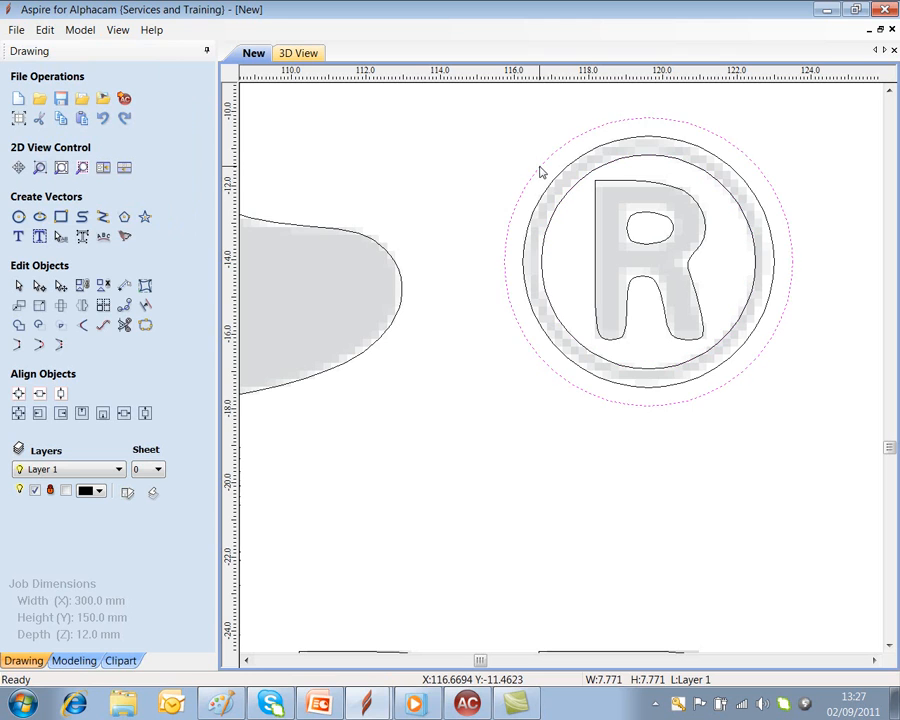
{"action": "key", "text": "Delete"}
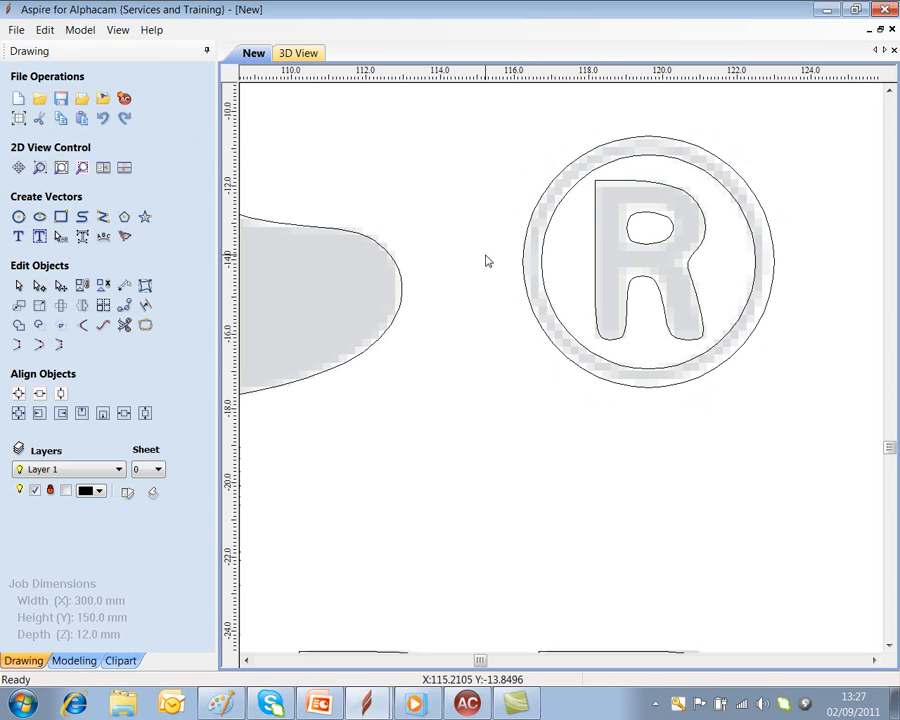
Step: Draw a square-cornered rectangle about 96.5 x 54.5 mm as a frame around the emblem beside the planit lettering
{"action": "key", "text": "F6"}
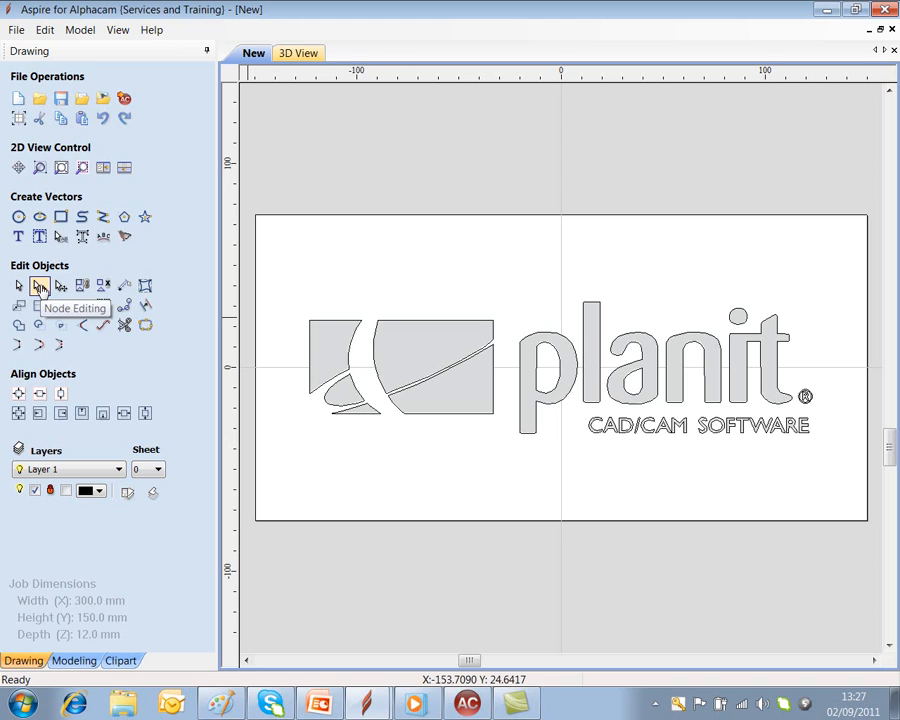
{"action": "left_click", "coordinate": [60, 216]}
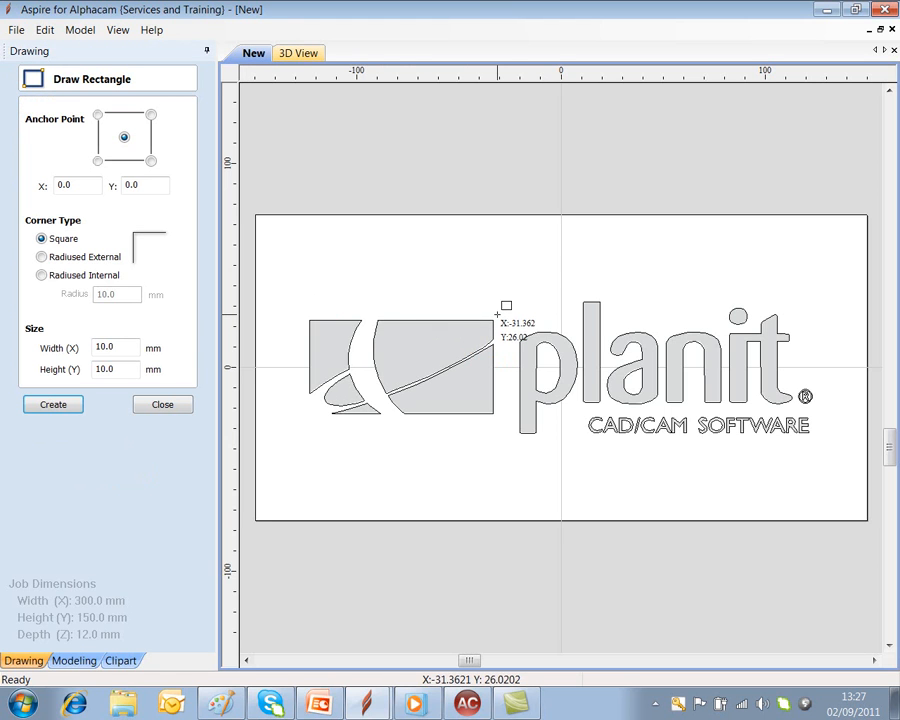
{"action": "left_click_drag", "start_coordinate": [498, 313], "coordinate": [301, 423]}
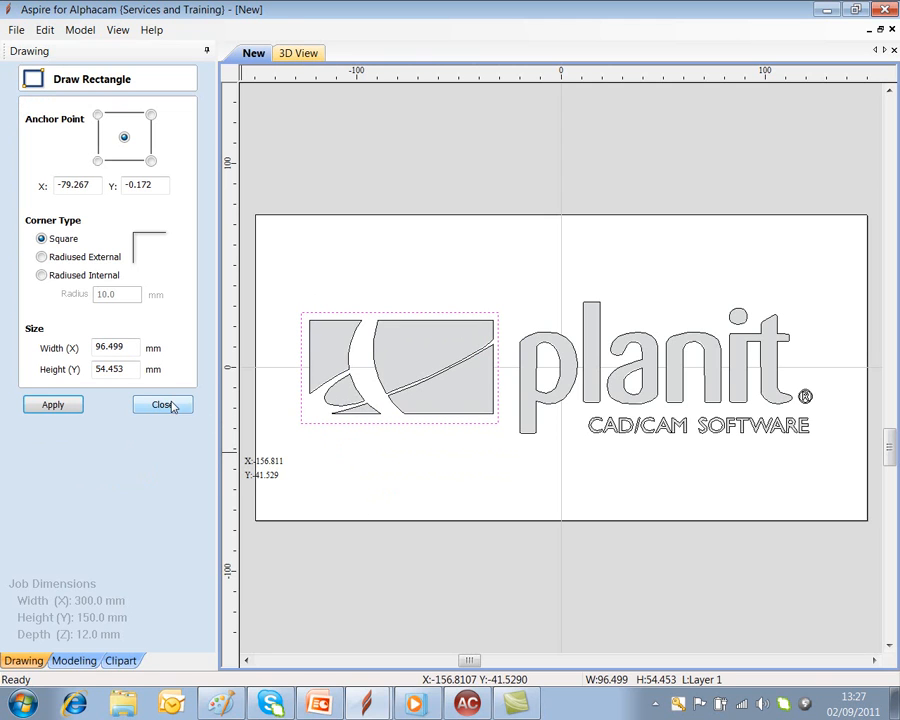
{"action": "left_click", "coordinate": [64, 406]}
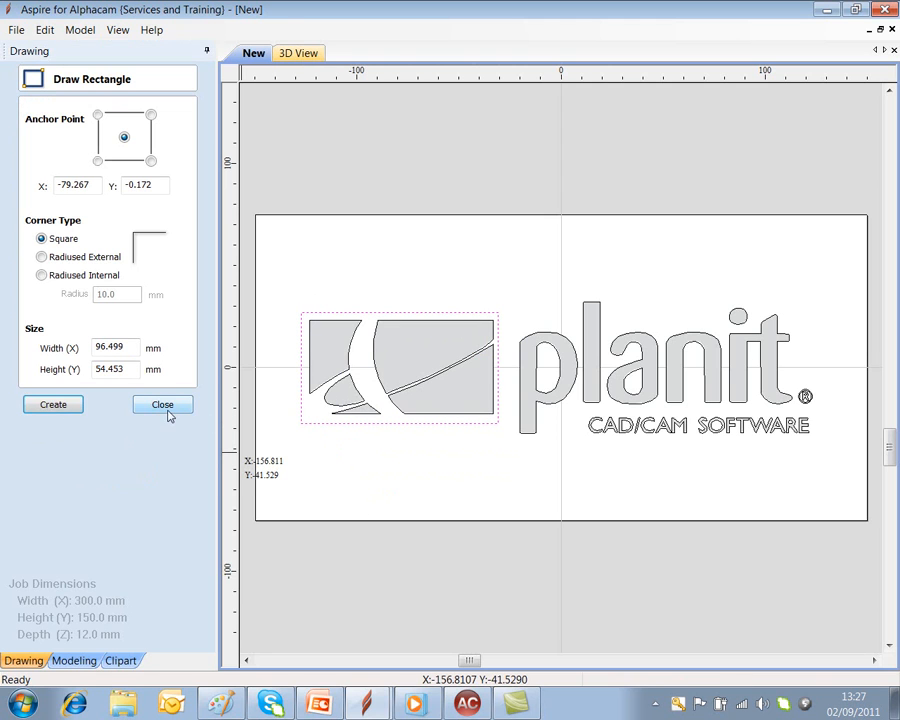
{"action": "left_click", "coordinate": [168, 408]}
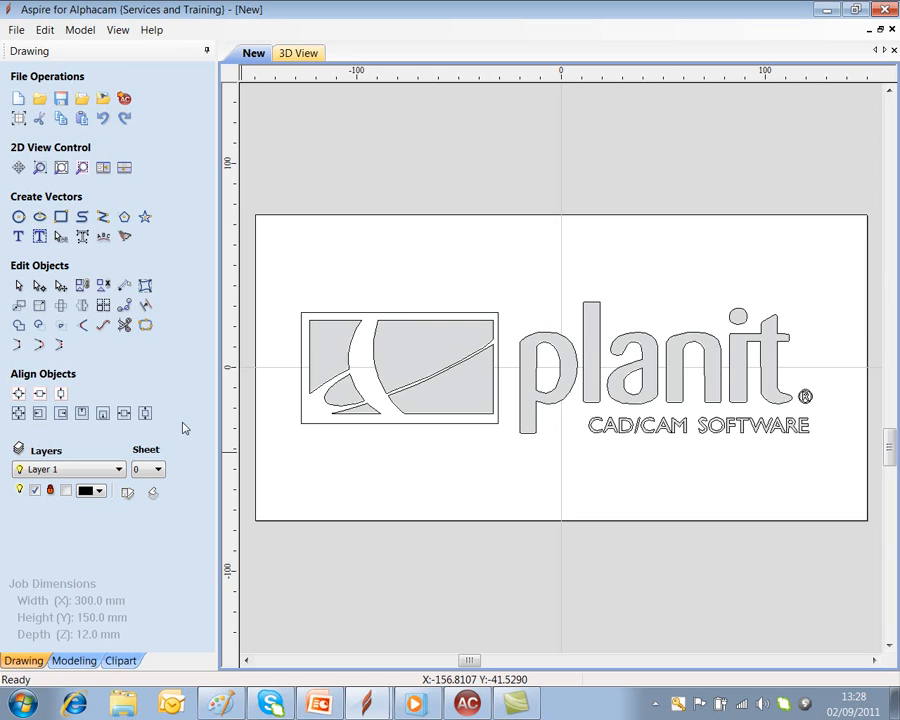
Step: Make Bitmap Layer the current layer and hide it
{"action": "left_click", "coordinate": [116, 475]}
{"action": "left_click", "coordinate": [124, 482]}
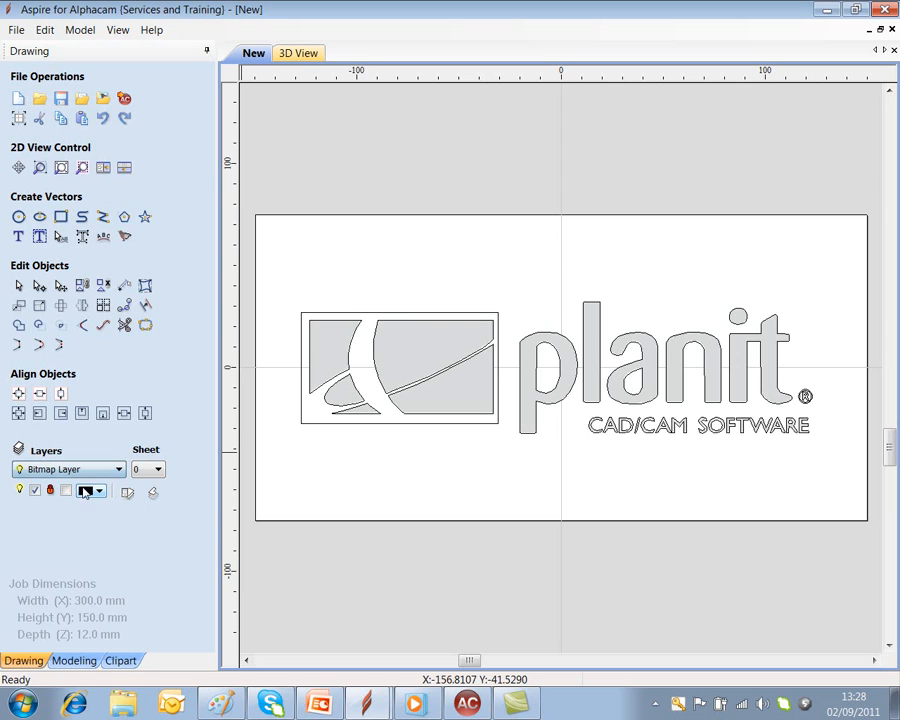
{"action": "left_click", "coordinate": [35, 491]}
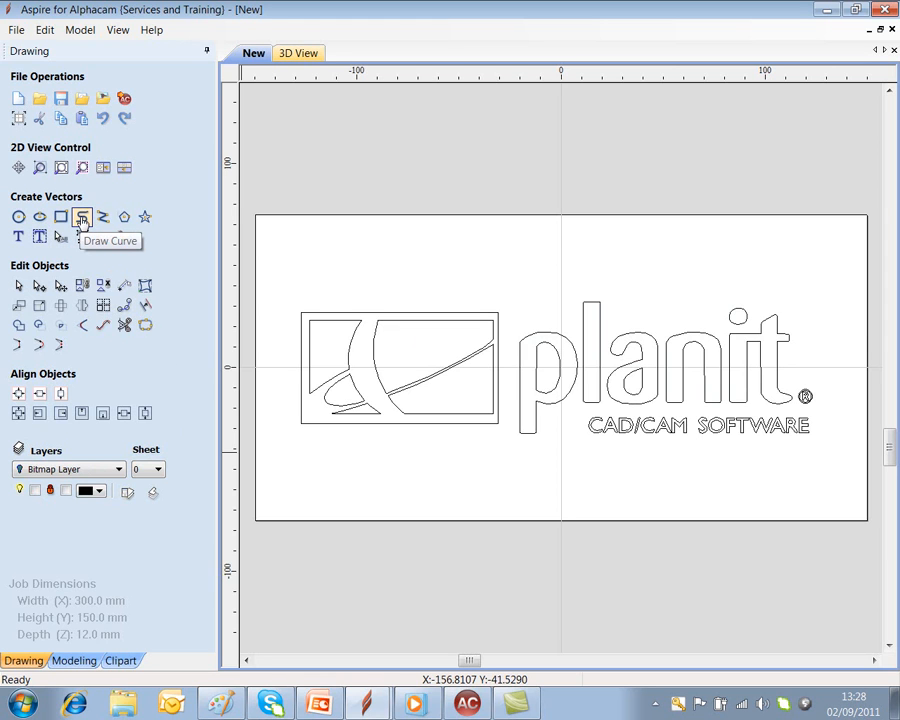
Step: Draw an open wavy curve with two crests below the logo, spanning almost the full width of the job
{"action": "left_click", "coordinate": [82, 218]}
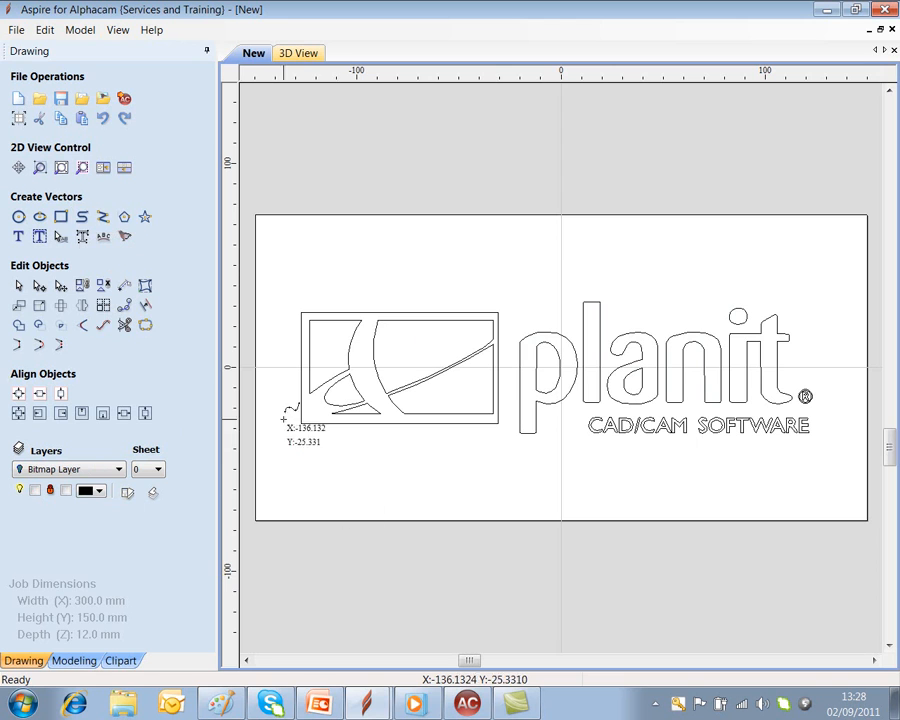
{"action": "left_click", "coordinate": [281, 495]}
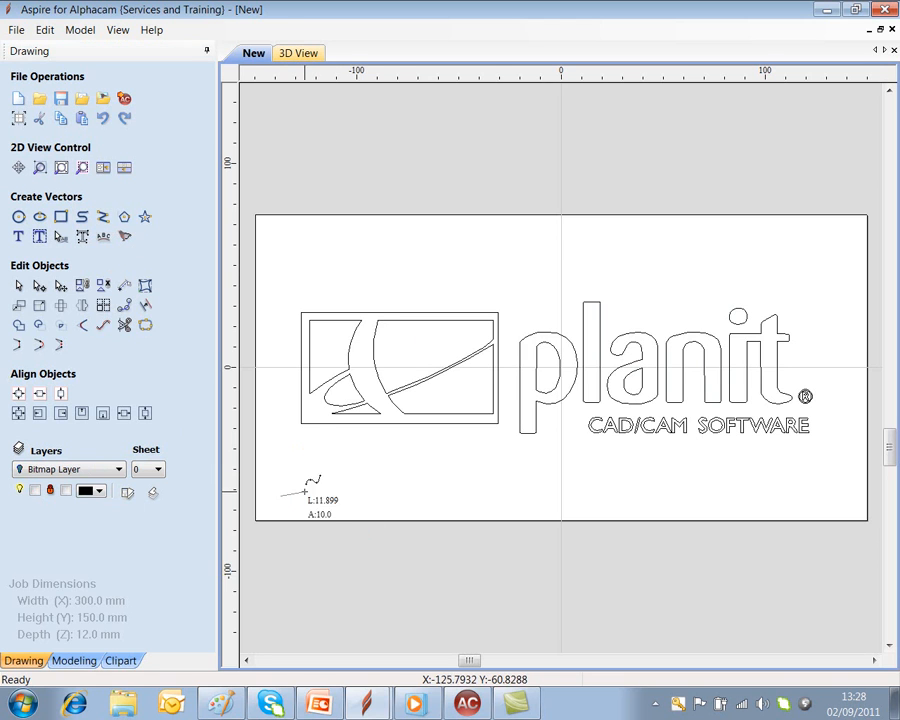
{"action": "left_click", "coordinate": [388, 470]}
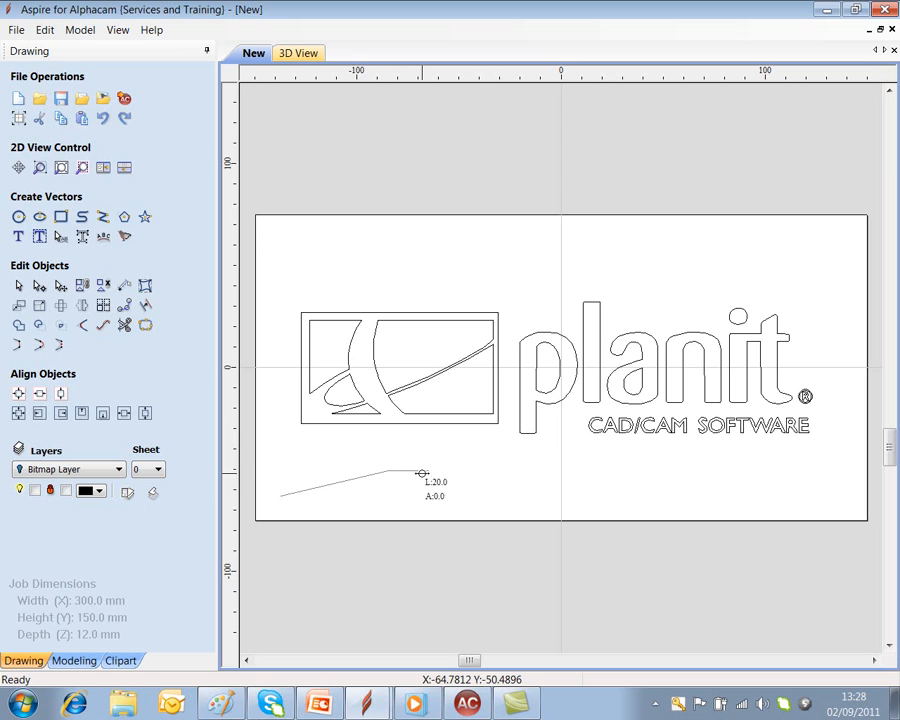
{"action": "left_click", "coordinate": [532, 490]}
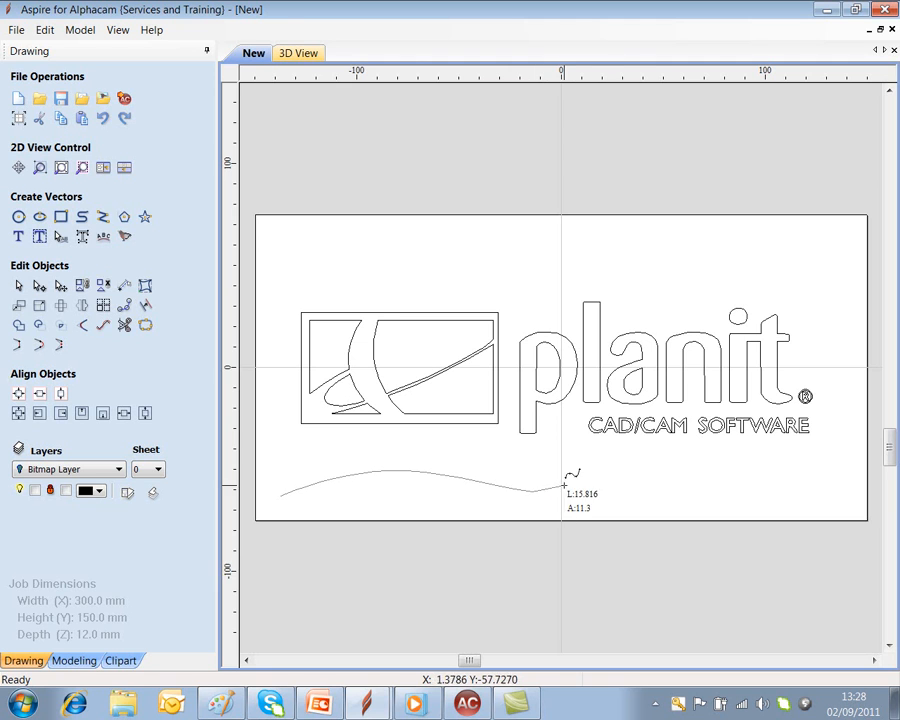
{"action": "left_click", "coordinate": [670, 466]}
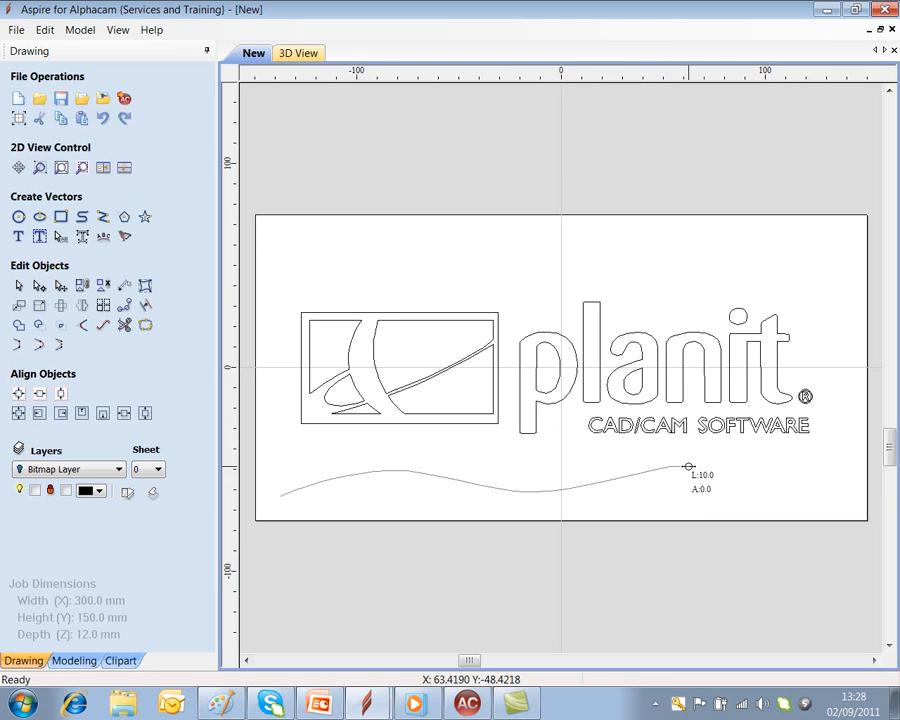
{"action": "left_click", "coordinate": [813, 489]}
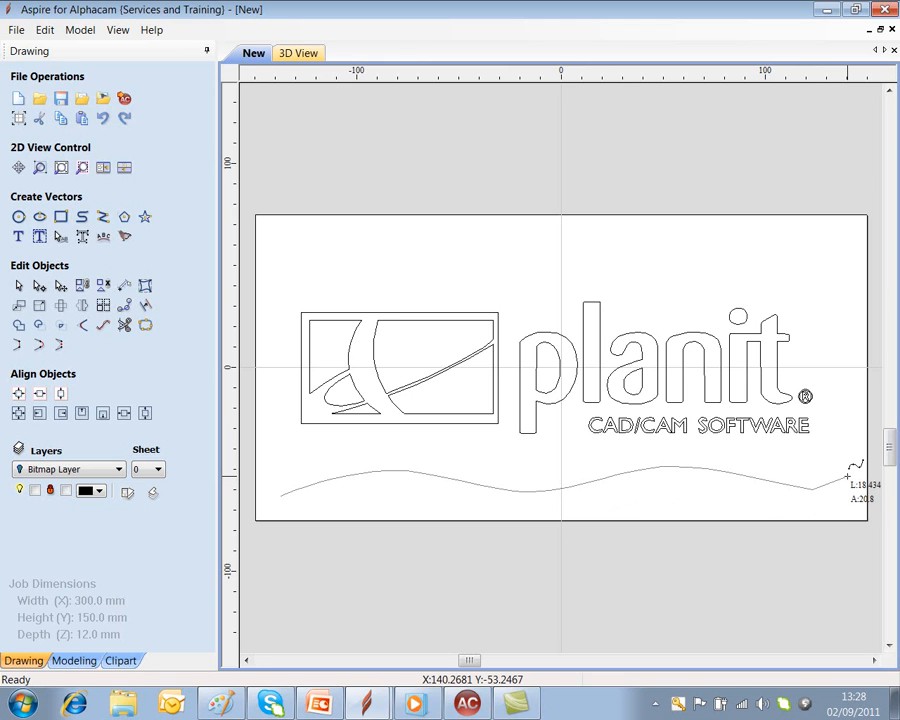
{"action": "left_click", "coordinate": [841, 477]}
{"action": "right_click", "coordinate": [841, 477]}
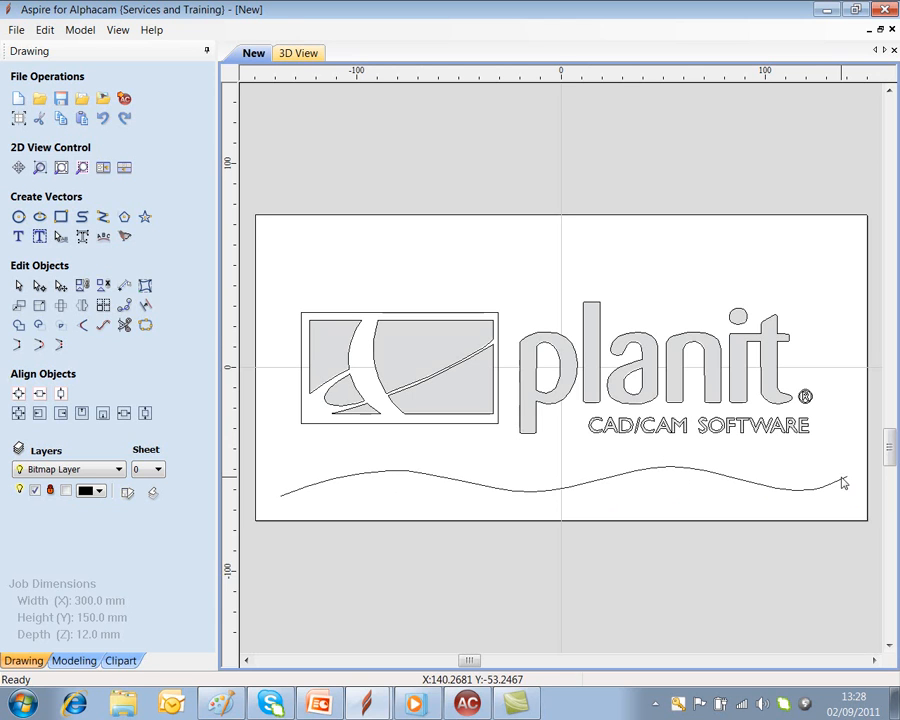
Step: Draw a three-point curve about 11.4 x 114.4 mm running down beside the emblem frame, bowed towards the frame
{"action": "left_click", "coordinate": [84, 219]}
{"action": "left_click", "coordinate": [264, 264]}
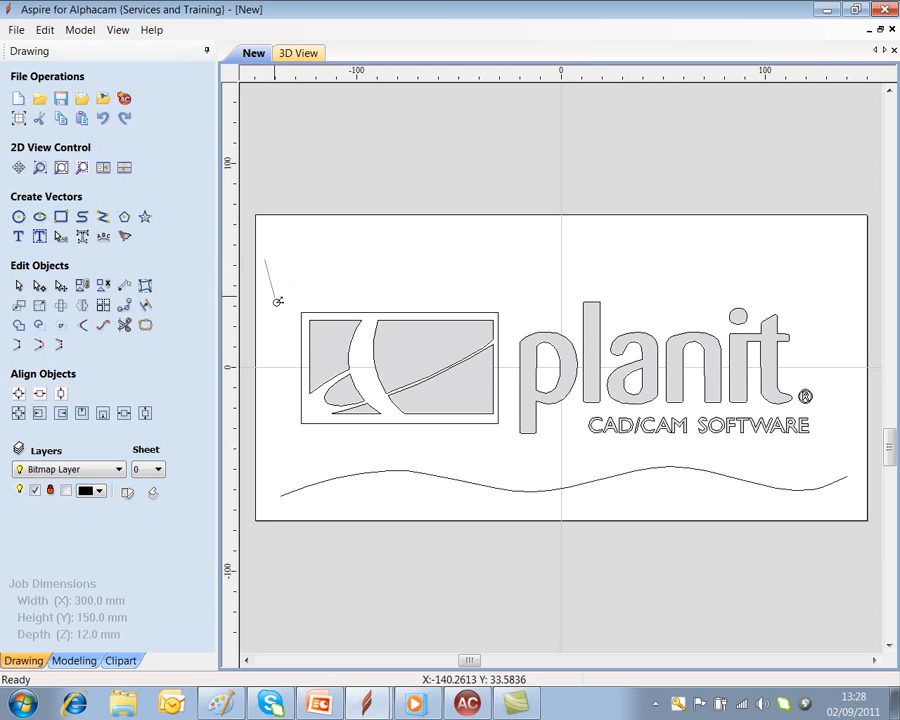
{"action": "left_click", "coordinate": [288, 372]}
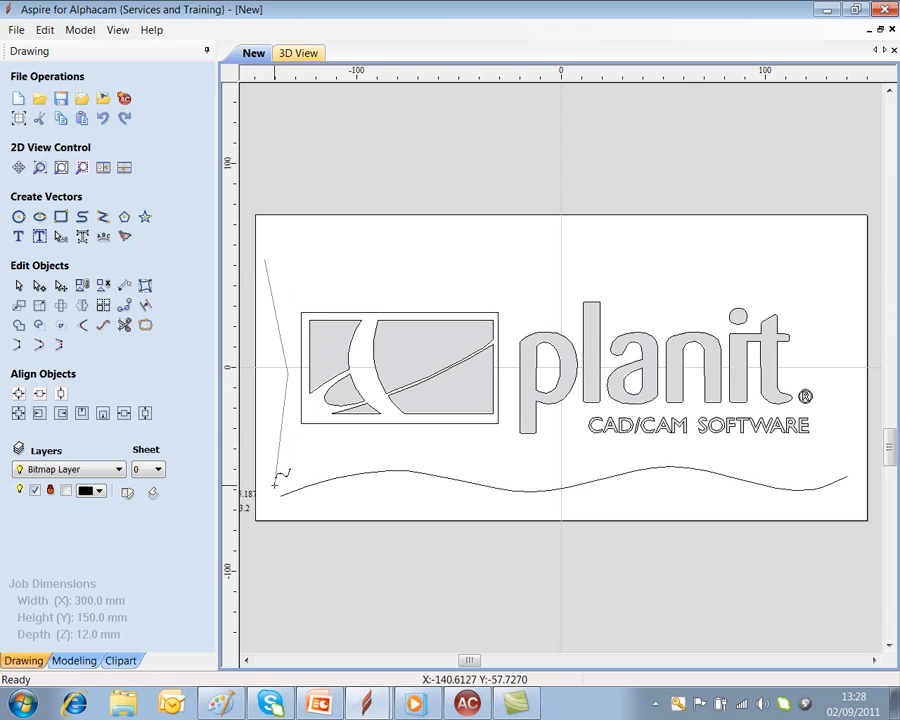
{"action": "left_click", "coordinate": [273, 490]}
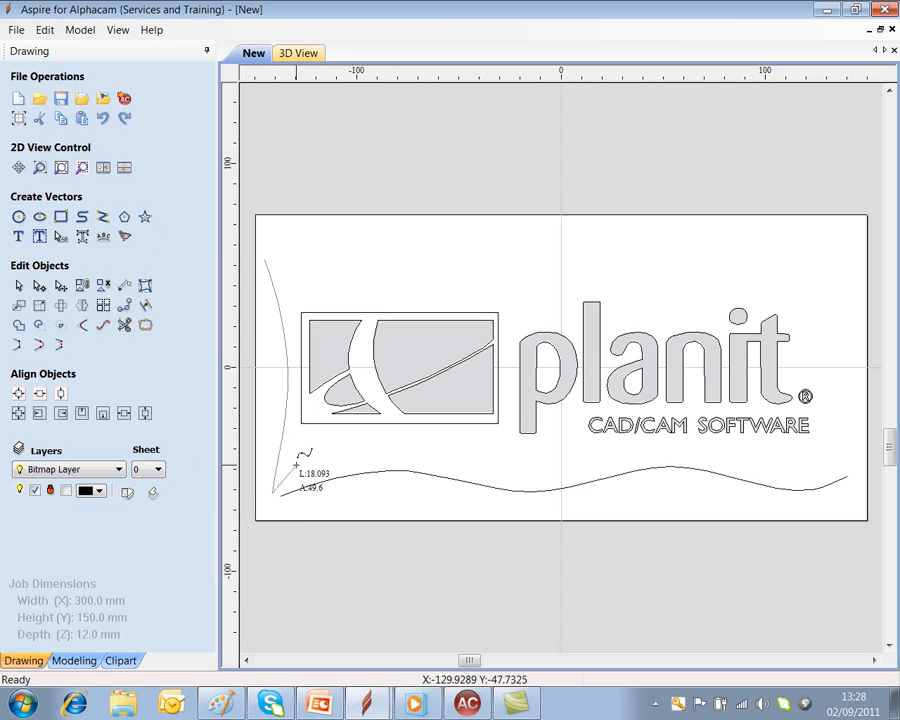
{"action": "right_click", "coordinate": [289, 466]}
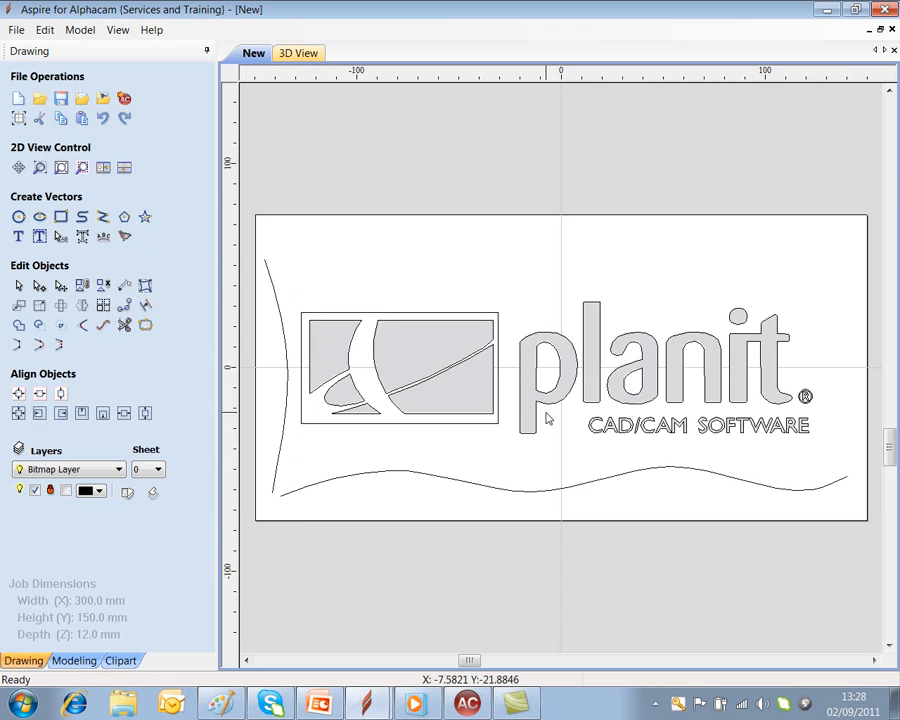
Step: Draw an S-shaped curve about 14 x 100 mm running up beside the end of the planit lettering
{"action": "left_click", "coordinate": [84, 218]}
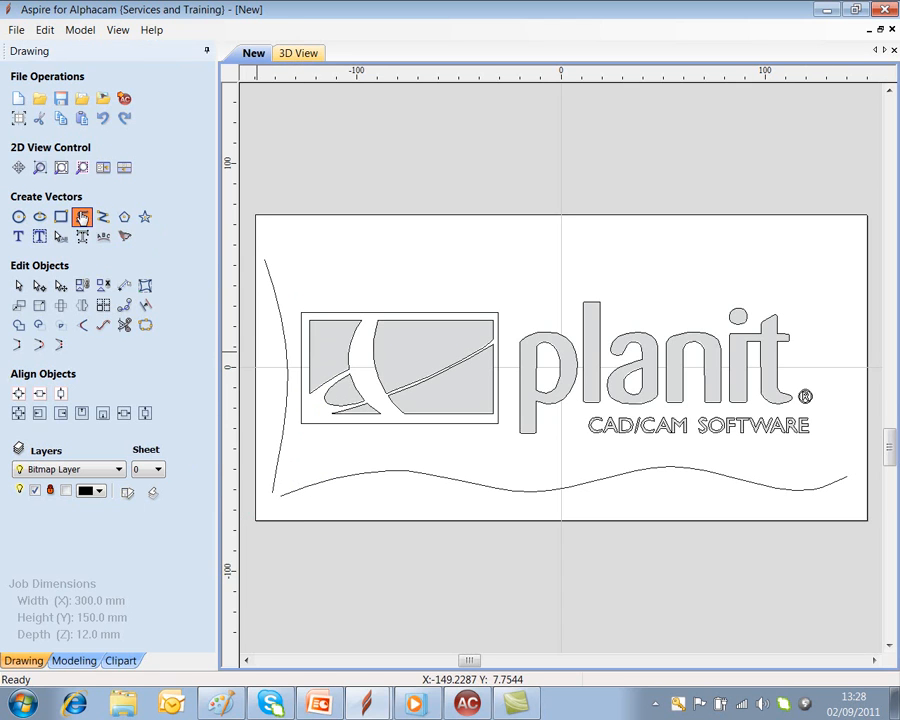
{"action": "left_click", "coordinate": [860, 466]}
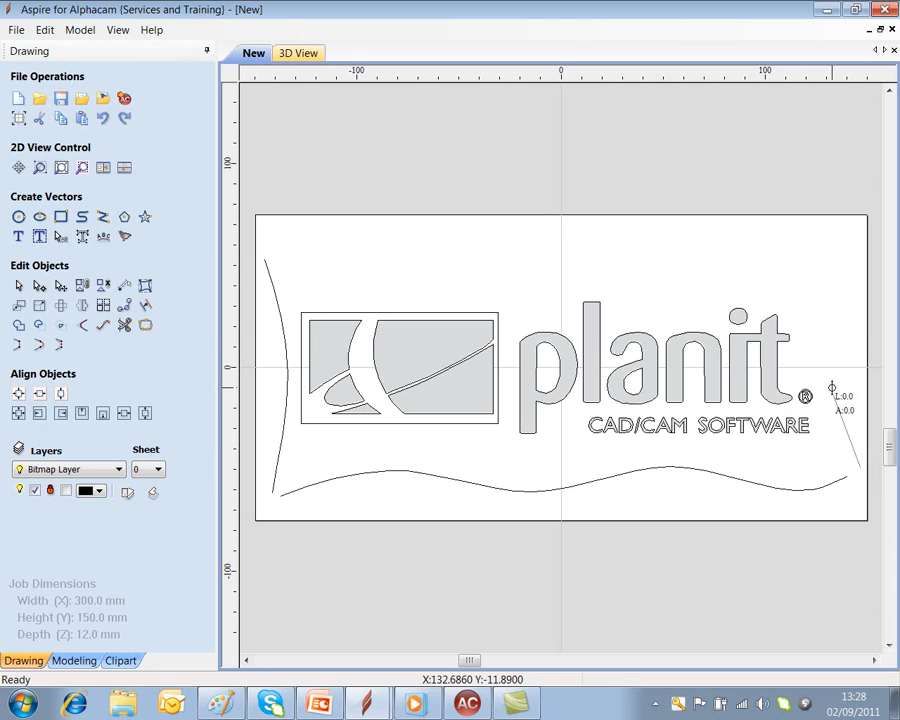
{"action": "left_click", "coordinate": [845, 313]}
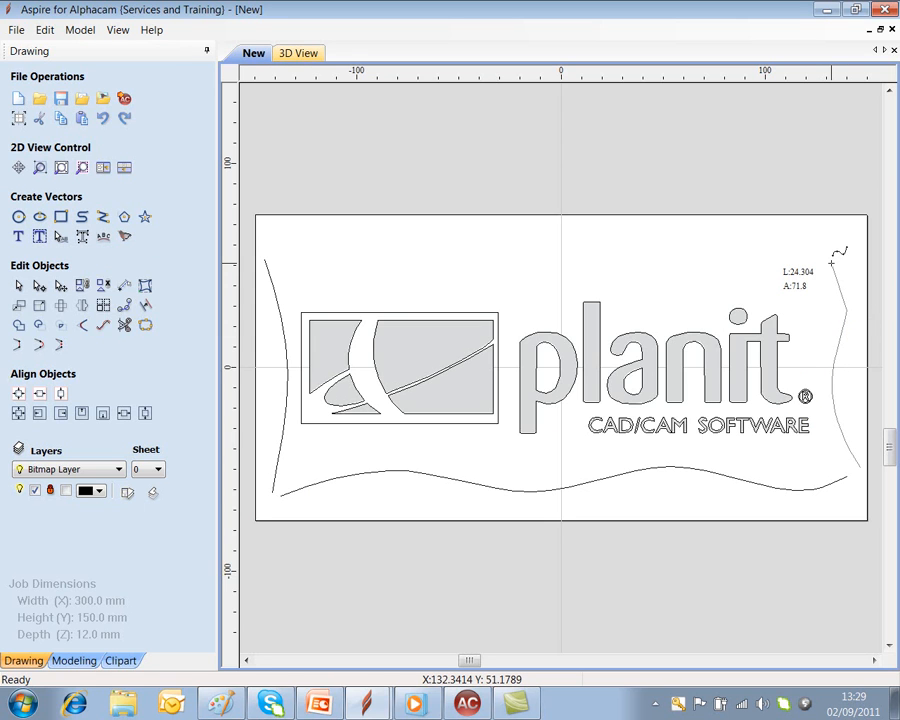
{"action": "left_click", "coordinate": [831, 262]}
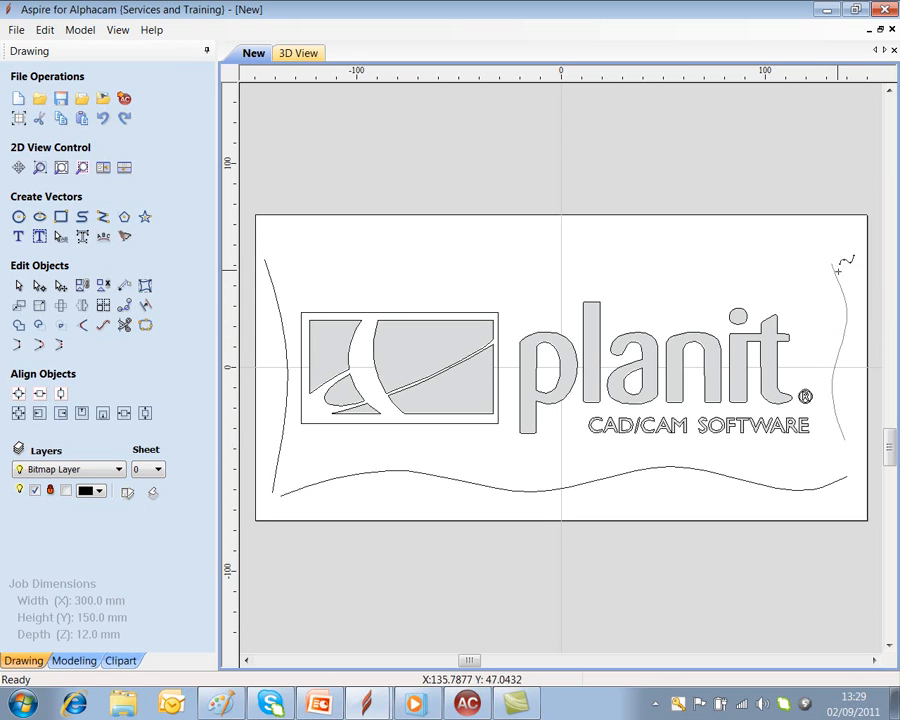
{"action": "right_click", "coordinate": [832, 277]}
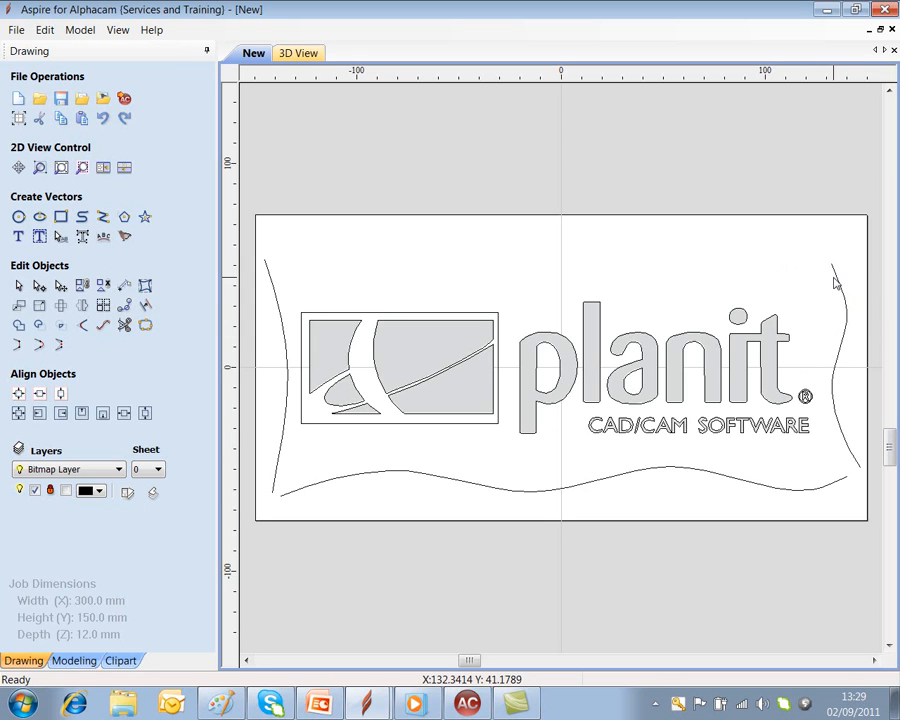
Step: Edit the nodes of the S-shaped curve beside the lettering to flatten its bends
{"action": "left_click", "coordinate": [842, 349]}
{"action": "double_click", "coordinate": [842, 349]}
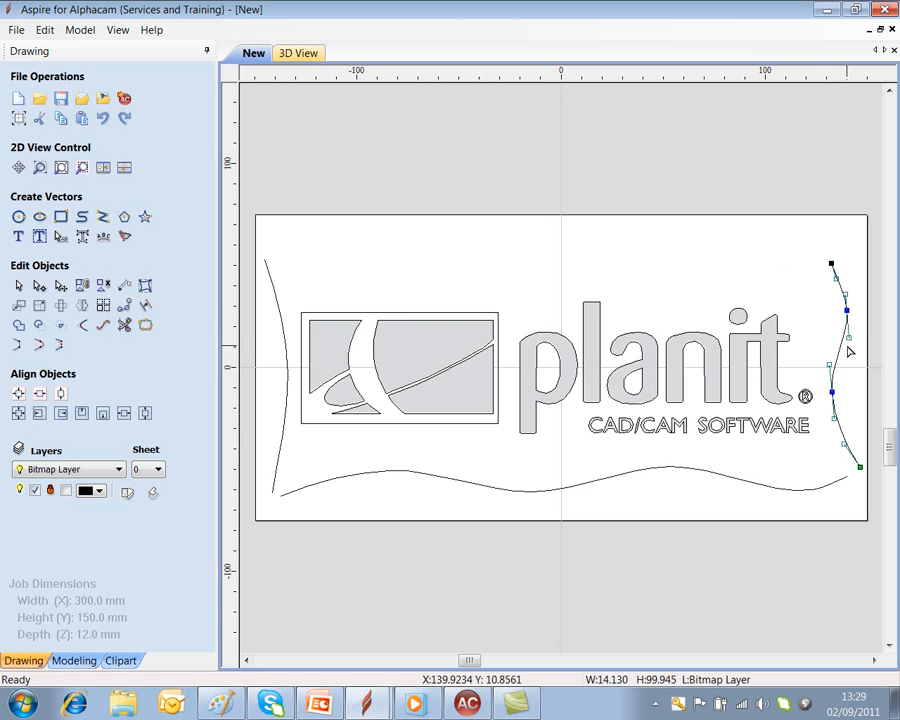
{"action": "left_click_drag", "start_coordinate": [849, 337], "coordinate": [841, 313]}
{"action": "left_click_drag", "start_coordinate": [832, 391], "coordinate": [838, 389]}
{"action": "left_click", "coordinate": [813, 415]}
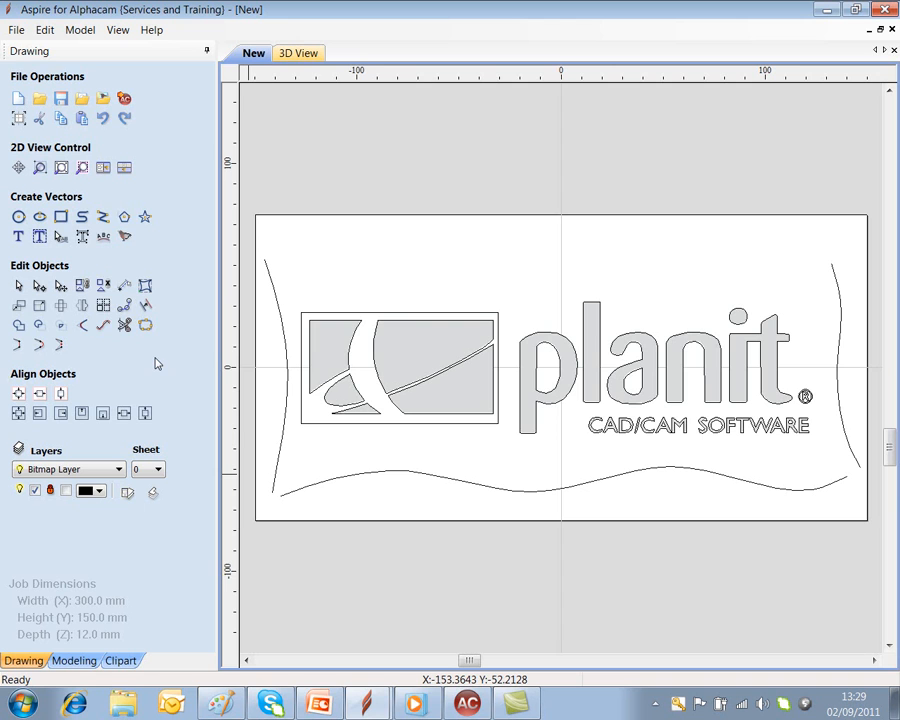
Step: Stack the 2D and 3D views and apply a Two Rail Sweep with the two side curves as rails and the wavy curve as section
{"action": "left_click", "coordinate": [124, 168]}
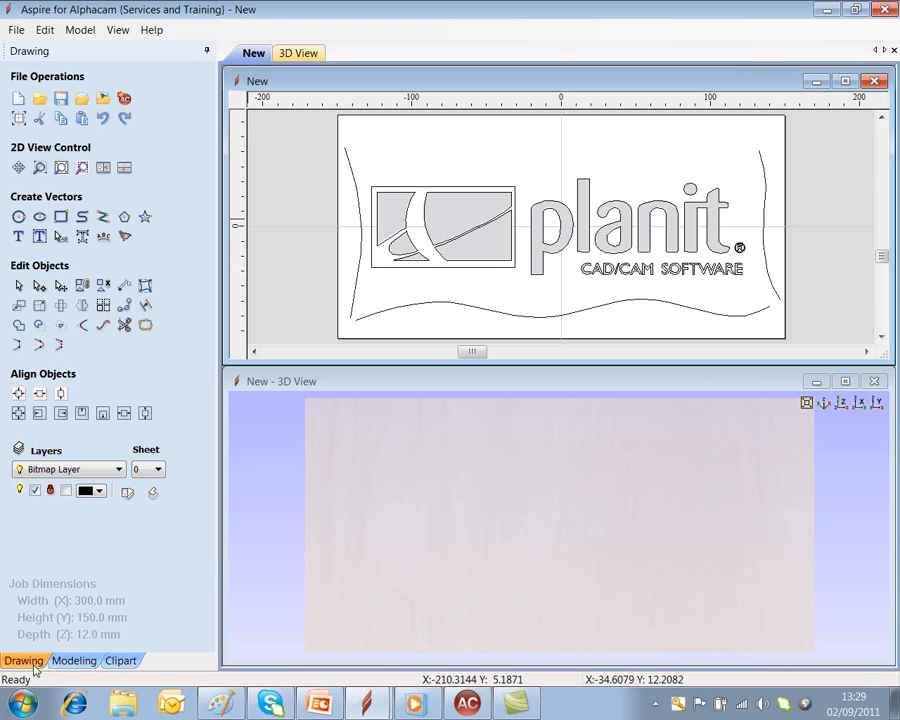
{"action": "left_click", "coordinate": [75, 661]}
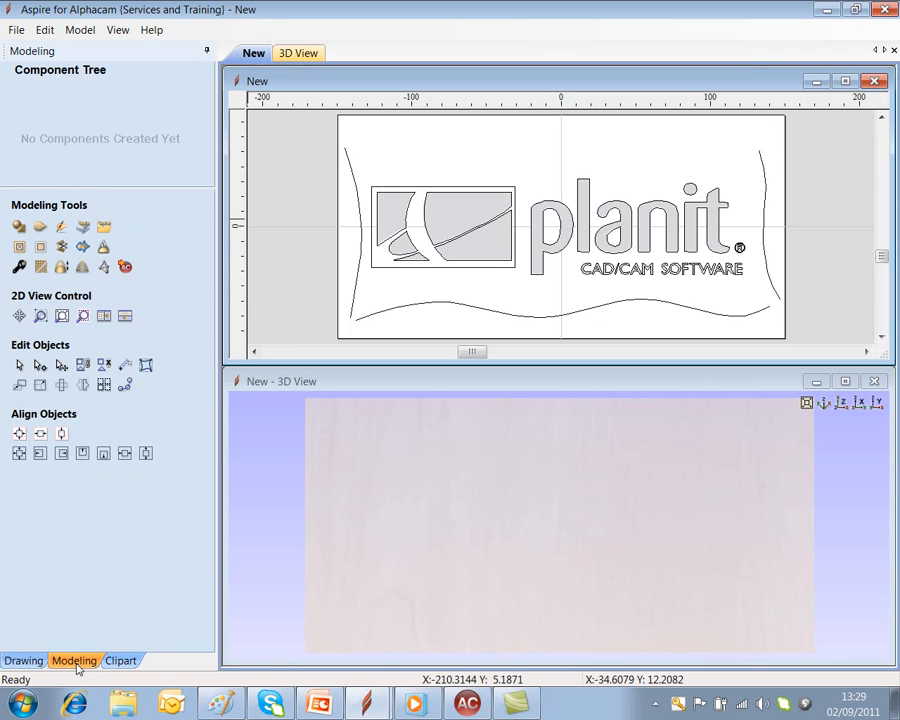
{"action": "left_click", "coordinate": [40, 230]}
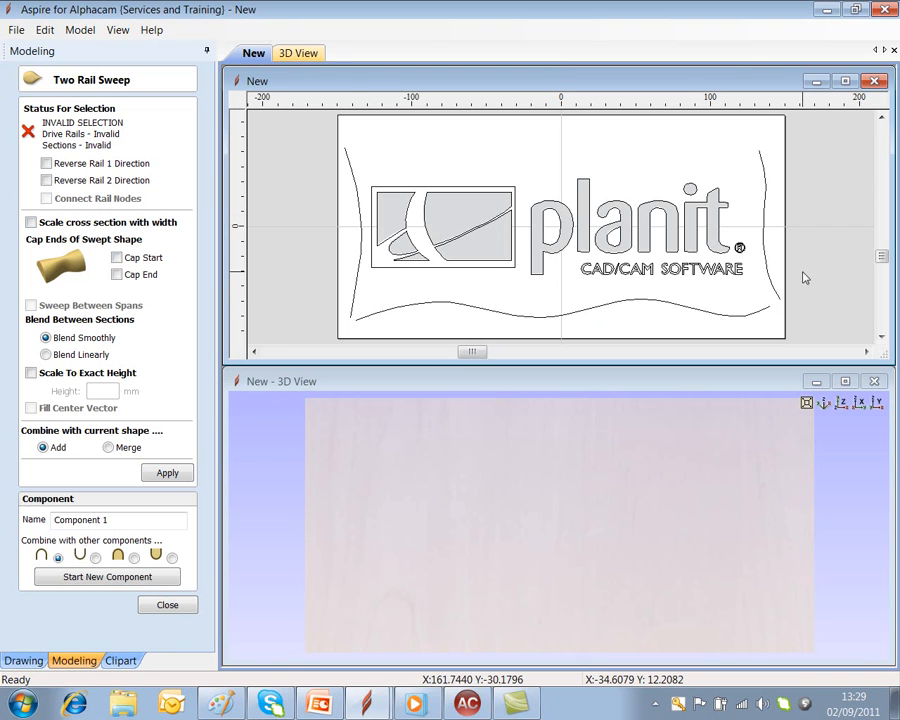
{"action": "left_click", "coordinate": [357, 271]}
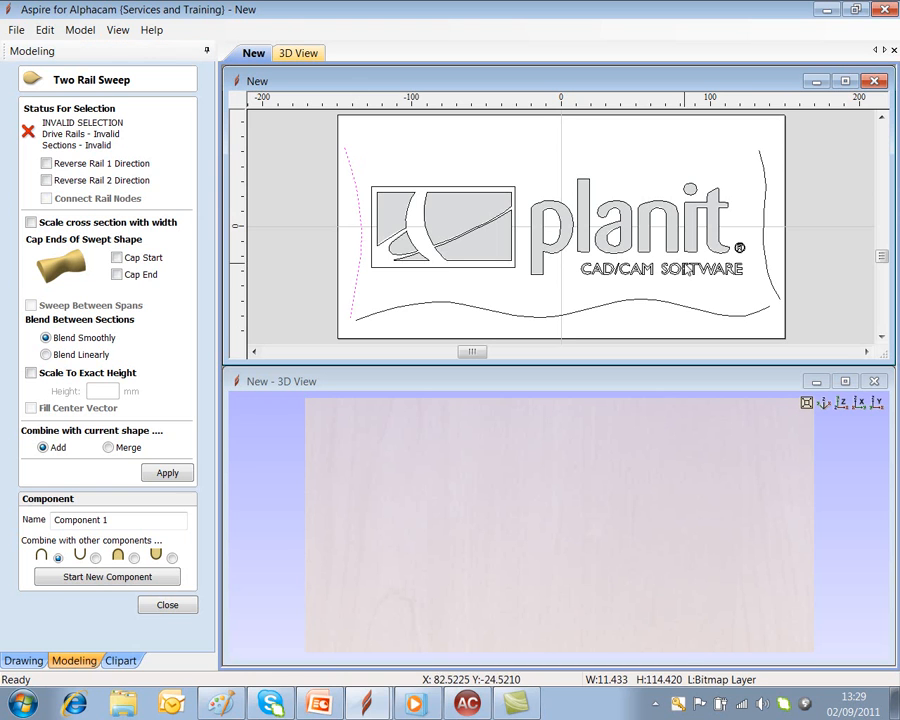
{"action": "left_click", "coordinate": [767, 268], "text": "shift"}
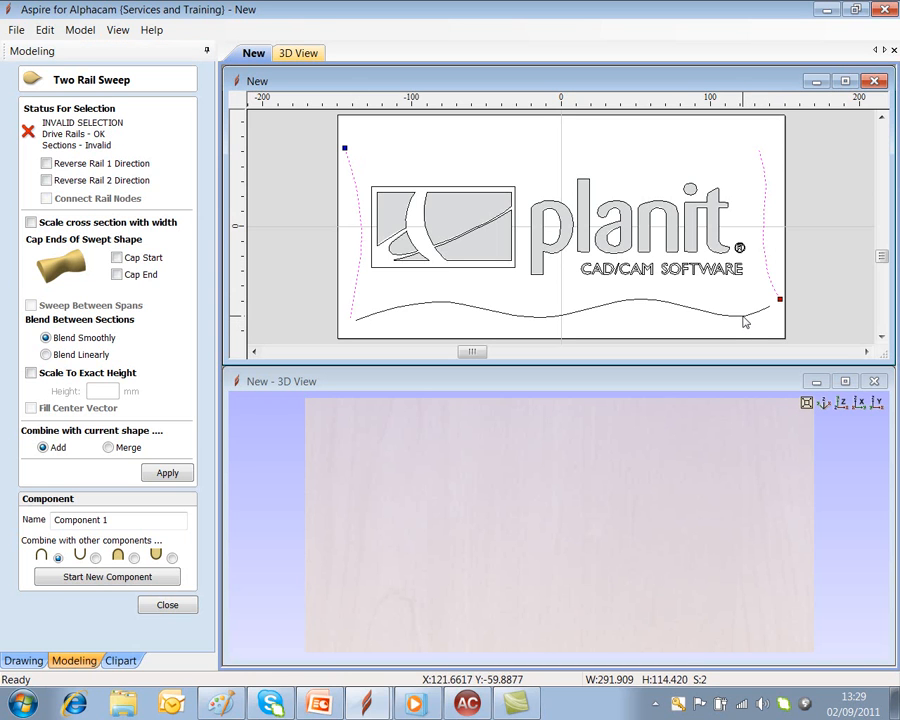
{"action": "left_click", "coordinate": [744, 322], "text": "shift"}
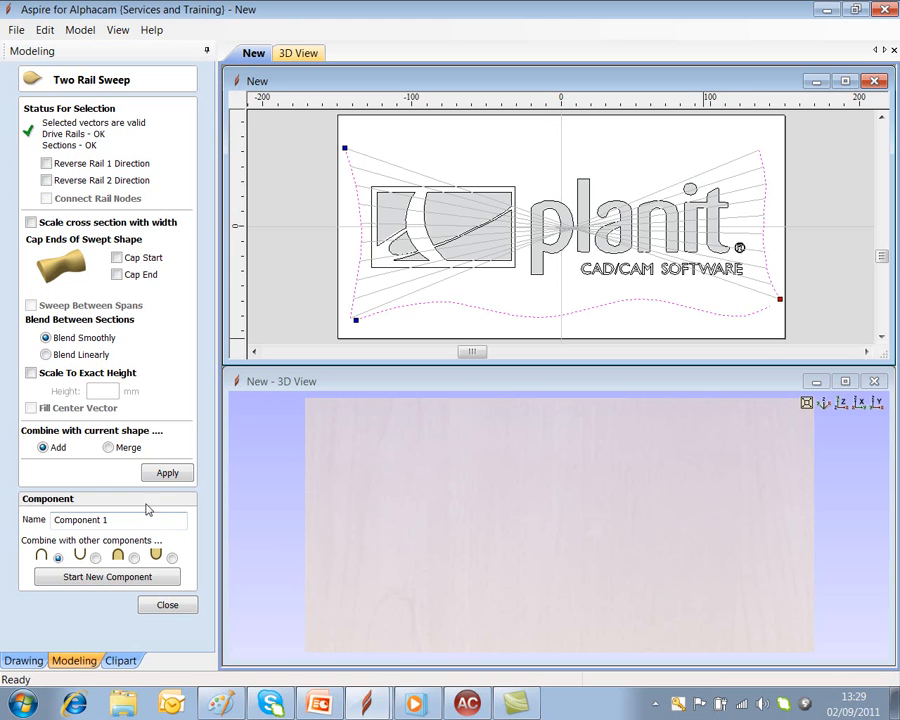
{"action": "left_click", "coordinate": [166, 474]}
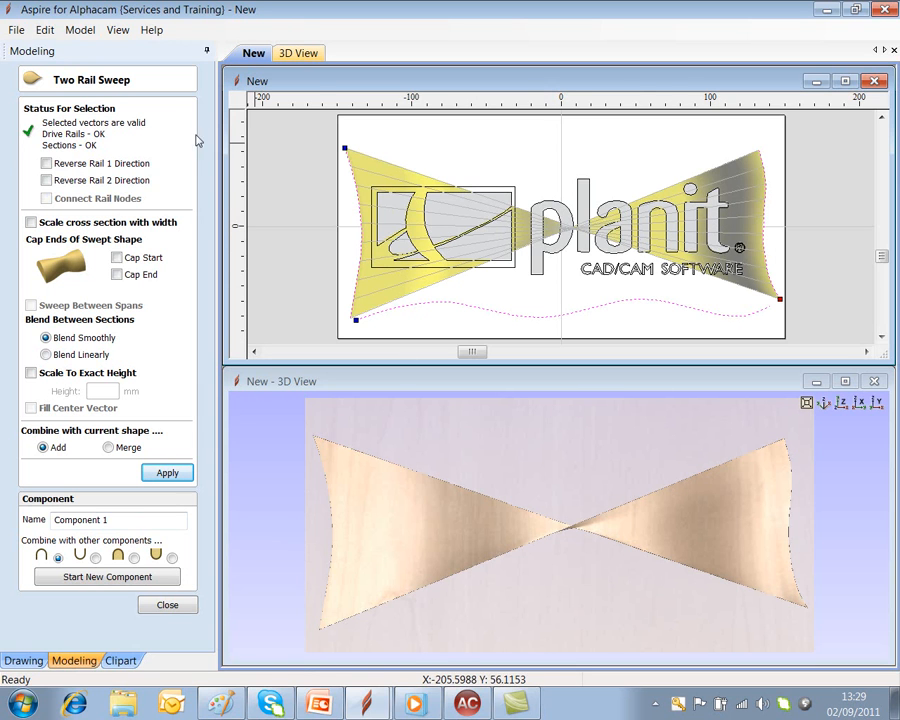
Step: Reapply the sweep with rail 2 reversed, the cross section scaled with width and an exact height of 12 mm
{"action": "left_click", "coordinate": [46, 181]}
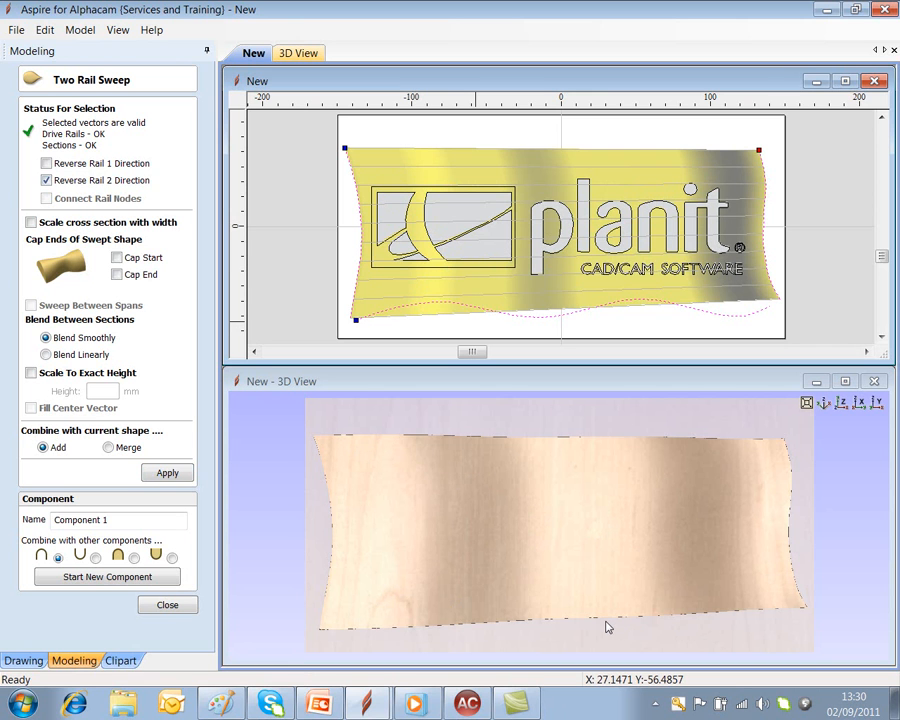
{"action": "mouse_move", "coordinate": [599, 627]}
{"action": "left_mouse_down"}
{"action": "mouse_move", "coordinate": [589, 514]}
{"action": "mouse_move", "coordinate": [717, 430]}
{"action": "mouse_move", "coordinate": [679, 568]}
{"action": "mouse_move", "coordinate": [488, 561]}
{"action": "mouse_move", "coordinate": [707, 623]}
{"action": "mouse_move", "coordinate": [603, 561]}
{"action": "mouse_move", "coordinate": [524, 540]}
{"action": "mouse_move", "coordinate": [476, 540]}
{"action": "mouse_move", "coordinate": [538, 504]}
{"action": "mouse_move", "coordinate": [595, 518]}
{"action": "mouse_move", "coordinate": [468, 493]}
{"action": "mouse_move", "coordinate": [518, 522]}
{"action": "mouse_move", "coordinate": [556, 569]}
{"action": "mouse_move", "coordinate": [560, 600]}
{"action": "left_mouse_up"}
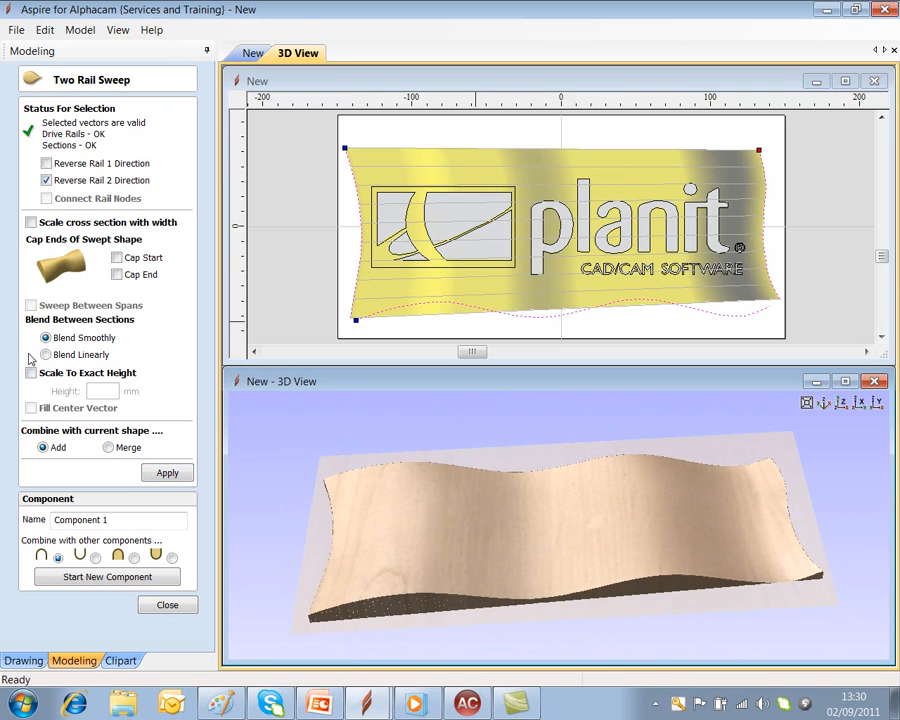
{"action": "left_click", "coordinate": [31, 223]}
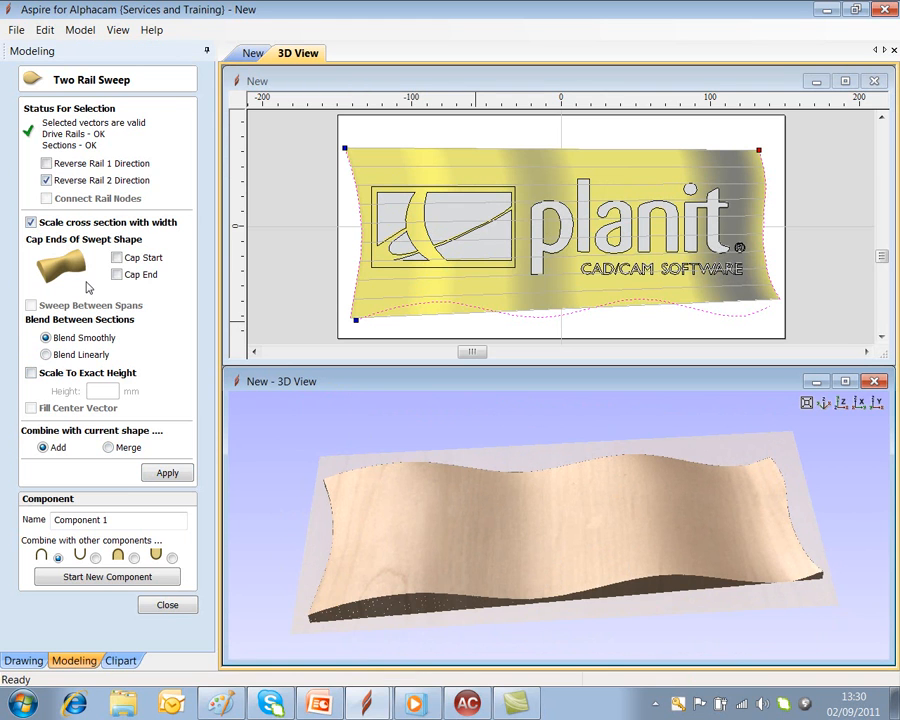
{"action": "left_click", "coordinate": [31, 374]}
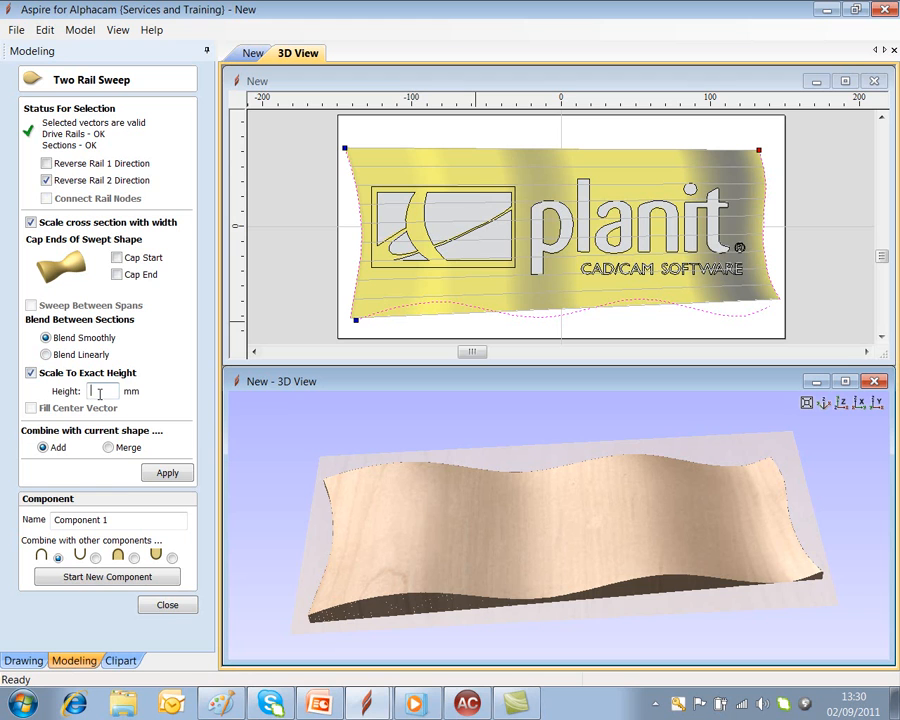
{"action": "left_click", "coordinate": [170, 475]}
{"action": "left_click_drag", "start_coordinate": [597, 651], "coordinate": [548, 562]}
Step: Name the swept component Flag and finish the Two Rail Sweep
{"action": "left_click_drag", "start_coordinate": [108, 522], "coordinate": [4, 527]}
{"action": "key", "text": "Caps_Lock"}
{"action": "type", "text": "F"}
{"action": "key", "text": "Caps_Lock"}
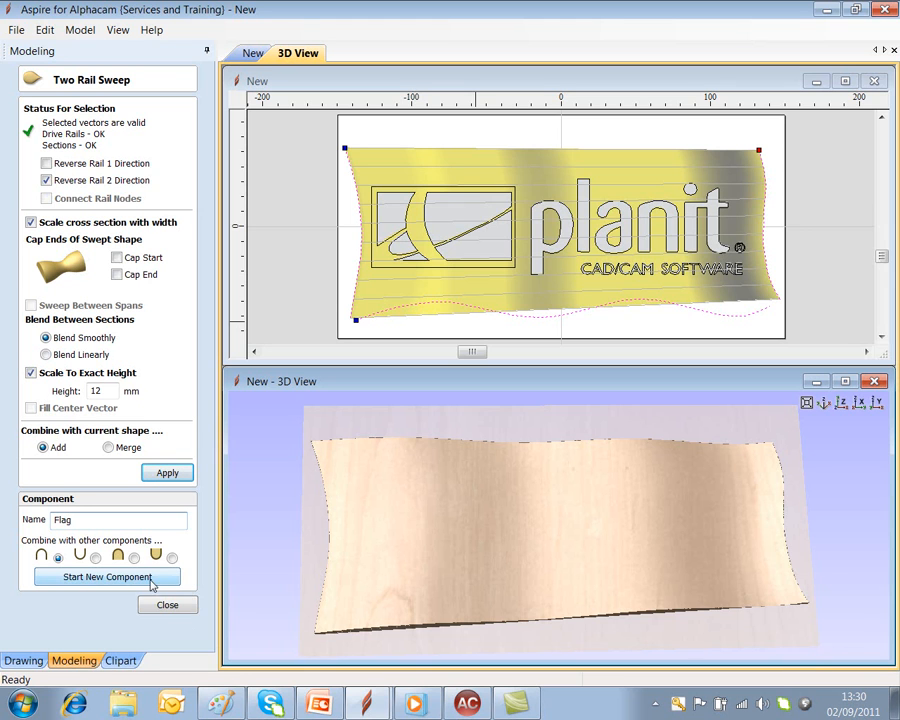
{"action": "left_click", "coordinate": [167, 605]}
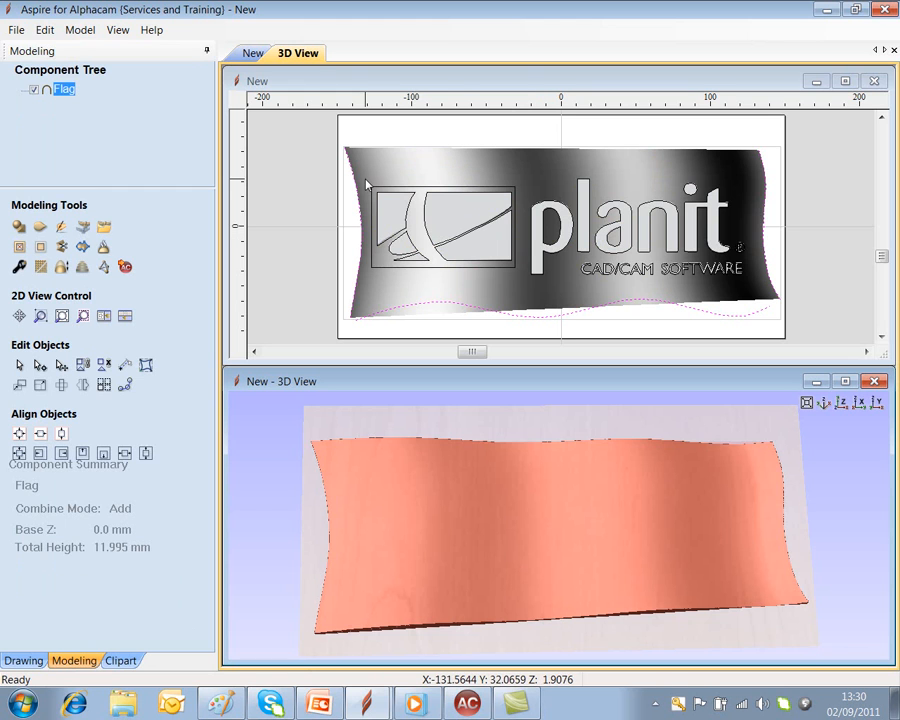
Step: Create an added shape from the emblem and frame vectors with a 90° round profile, base height 0 and height limited to 2 mm
{"action": "left_click", "coordinate": [516, 251]}
{"action": "left_click", "coordinate": [370, 140]}
{"action": "left_click_drag", "start_coordinate": [366, 148], "coordinate": [529, 289]}
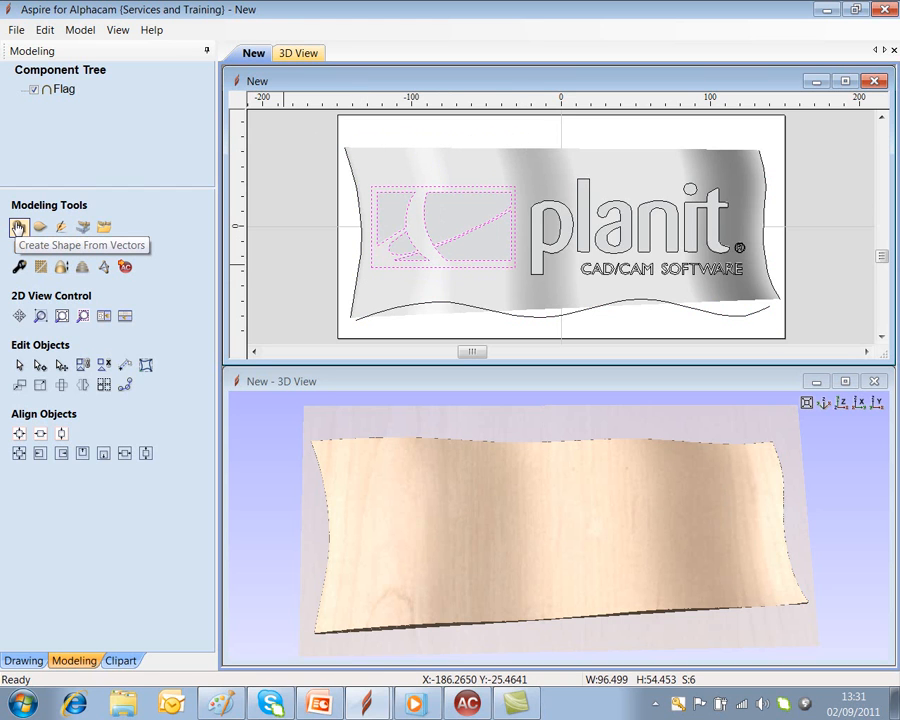
{"action": "left_click", "coordinate": [18, 228]}
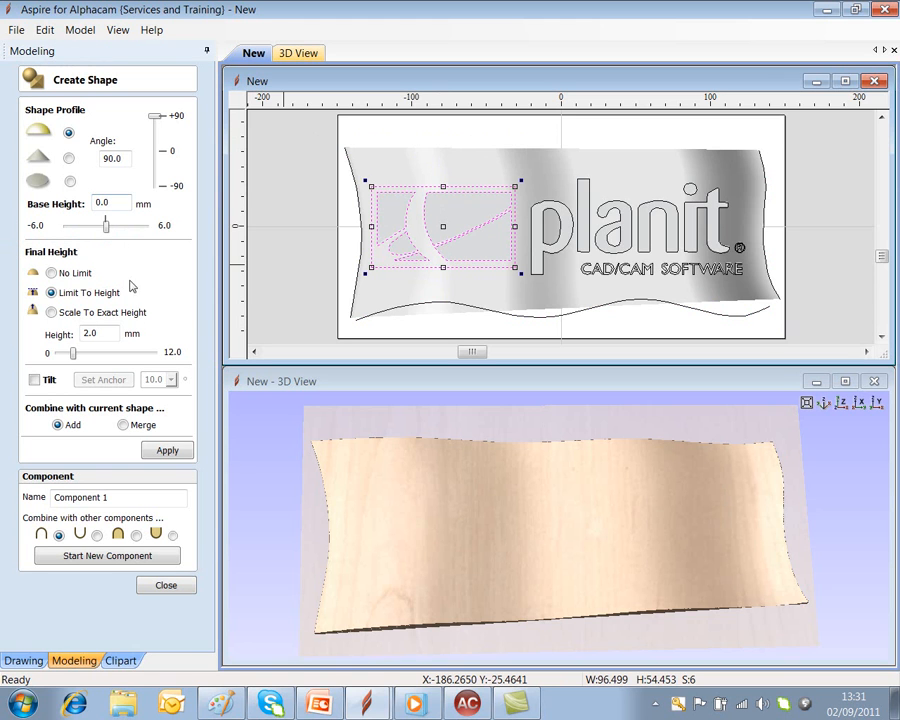
{"action": "left_click", "coordinate": [160, 451]}
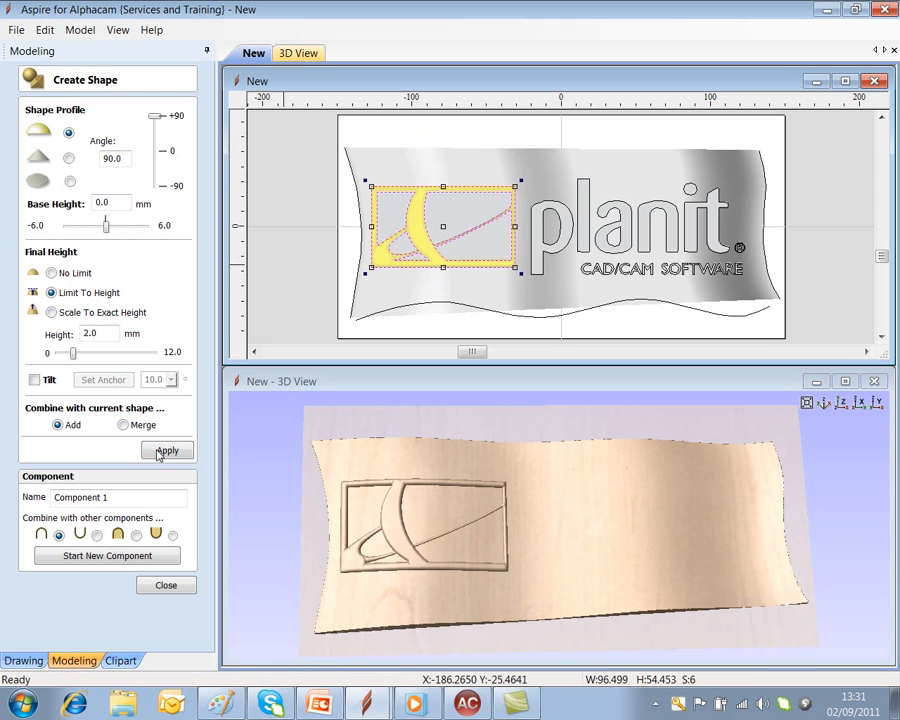
{"action": "left_click_drag", "start_coordinate": [424, 524], "coordinate": [421, 515]}
{"action": "scroll", "coordinate": [421, 515], "scroll_direction": "down", "scroll_amount": 2}
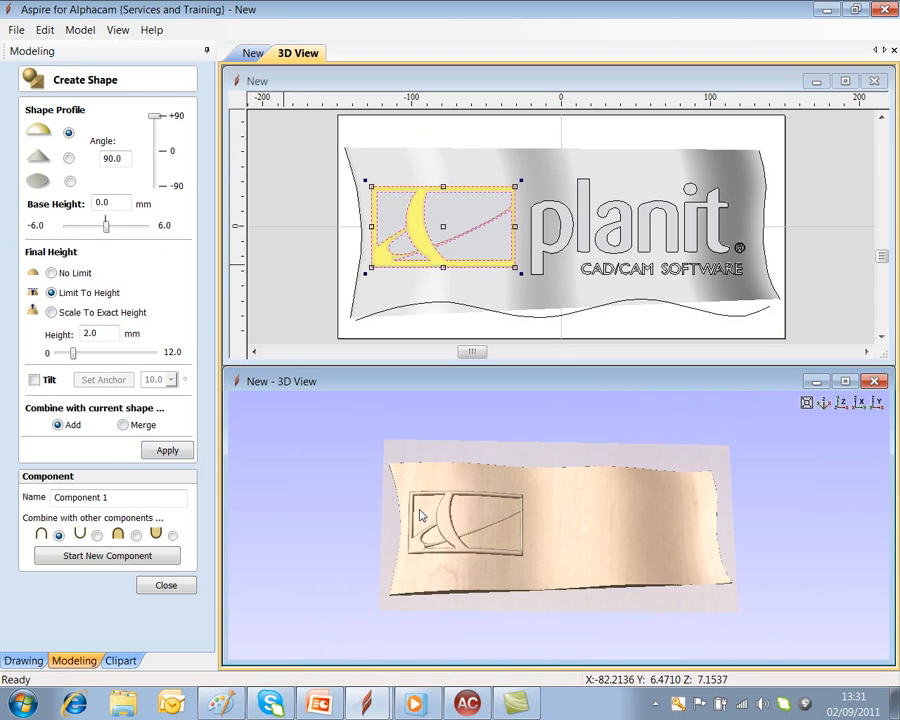
Step: Try scaling the emblem shape to an exact height of 2 mm instead of limiting its height
{"action": "scroll", "coordinate": [421, 515], "scroll_direction": "up", "scroll_amount": 5}
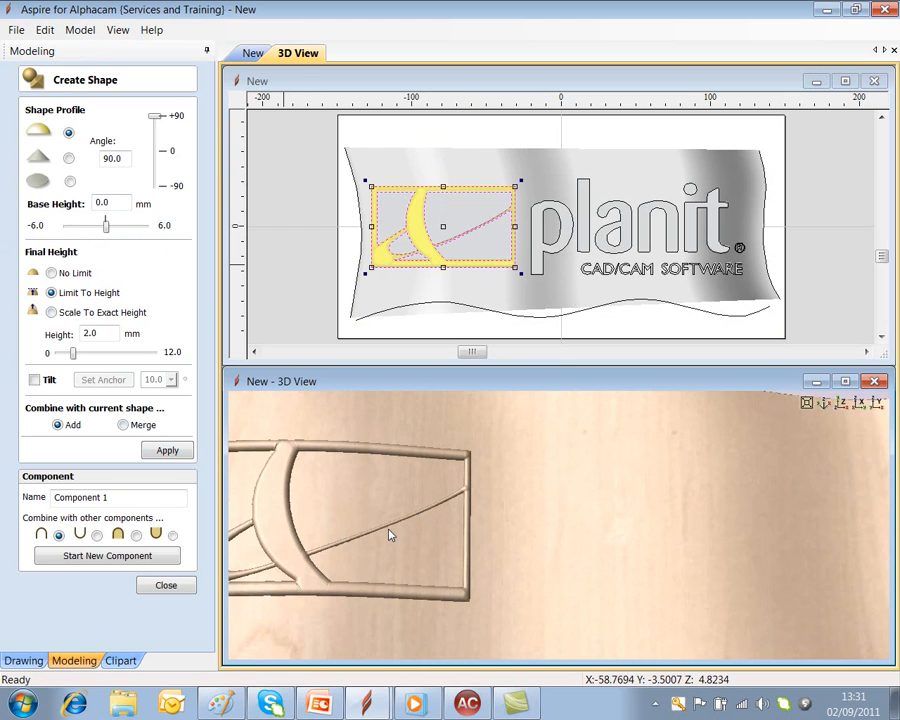
{"action": "left_click_drag", "start_coordinate": [364, 552], "coordinate": [478, 543]}
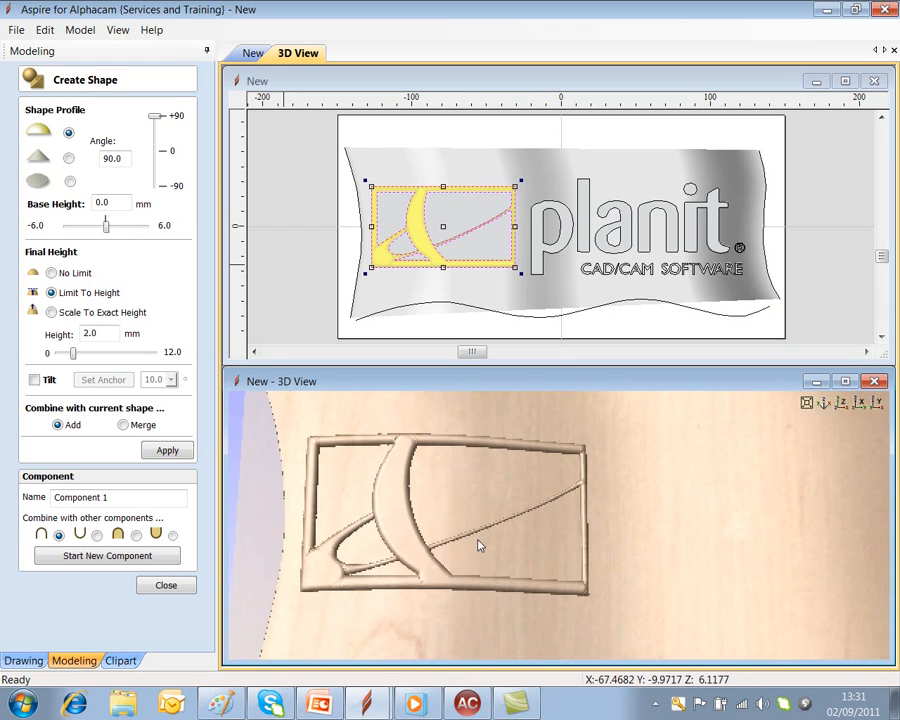
{"action": "left_click", "coordinate": [51, 312]}
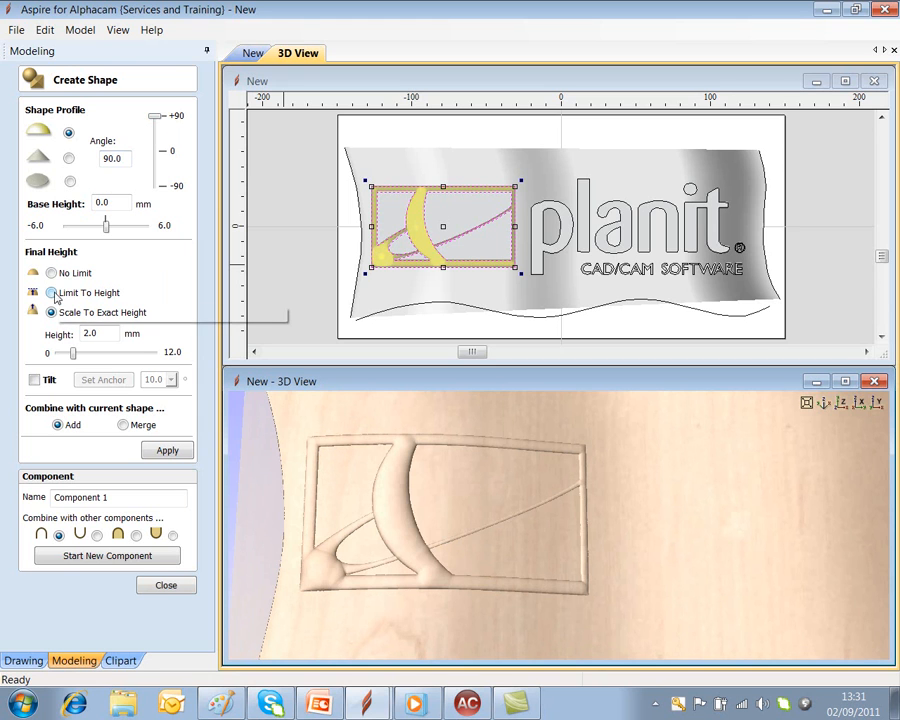
Step: Change the emblem shape to an angular profile with its final height limited to 2 mm
{"action": "left_click", "coordinate": [69, 158]}
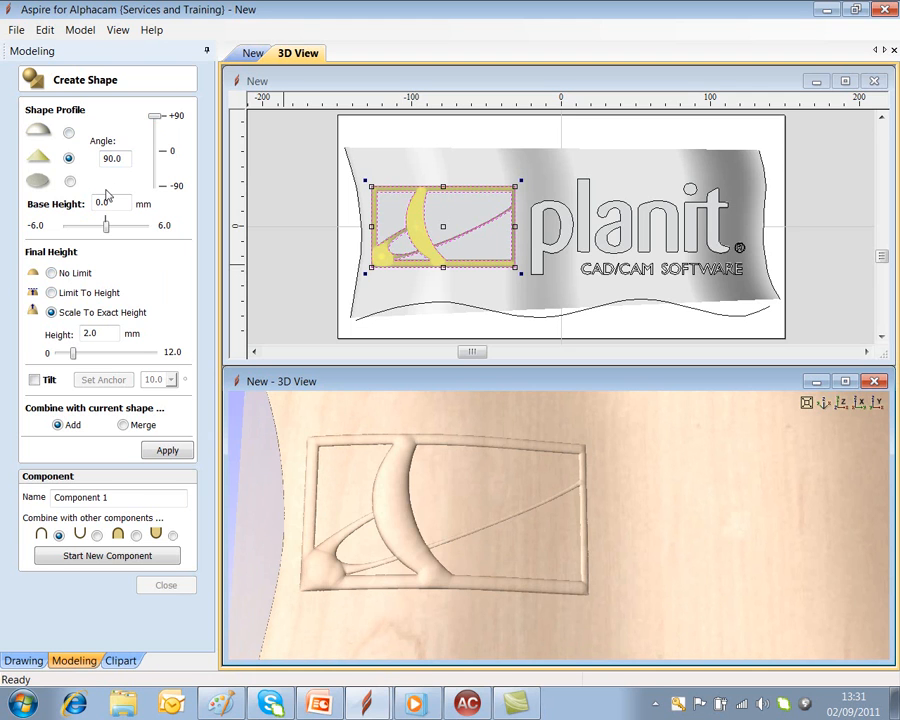
{"action": "left_click", "coordinate": [51, 293]}
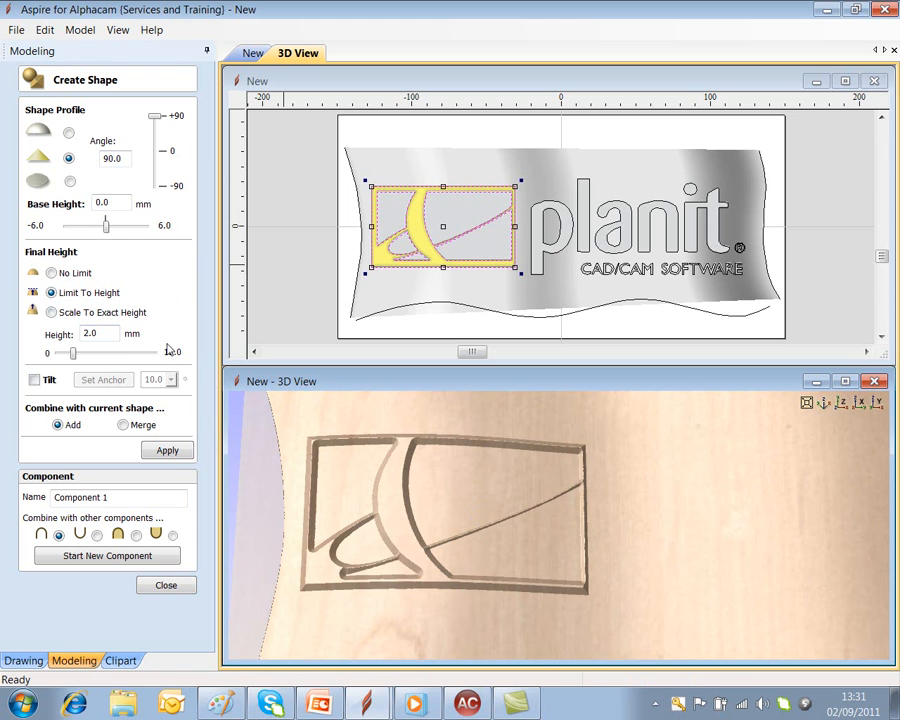
{"action": "left_click_drag", "start_coordinate": [564, 554], "coordinate": [543, 521]}
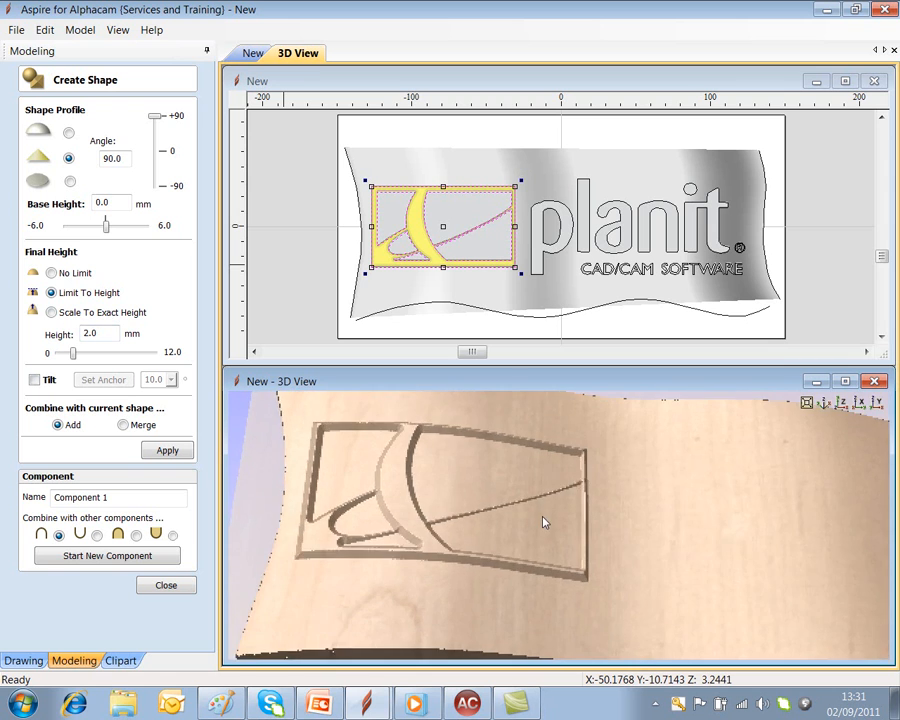
{"action": "scroll", "coordinate": [512, 522], "scroll_direction": "down", "scroll_amount": 3}
{"action": "scroll", "coordinate": [512, 521], "scroll_direction": "up", "scroll_amount": 5}
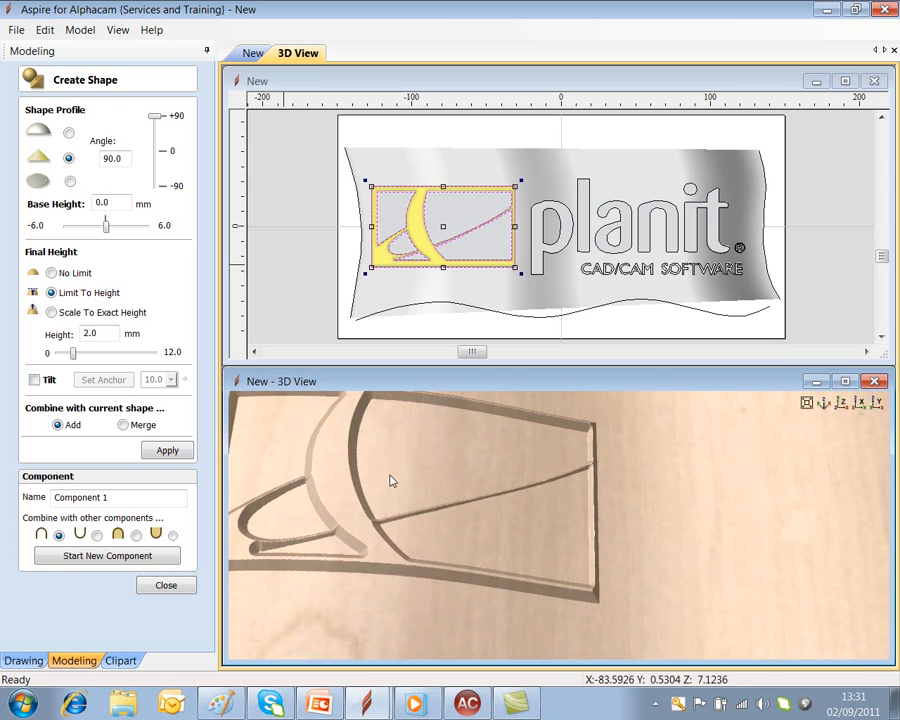
Step: Set the emblem shape's profile angle to 60° and reapply it
{"action": "left_click_drag", "start_coordinate": [121, 160], "coordinate": [55, 158]}
{"action": "type", "text": "60"}
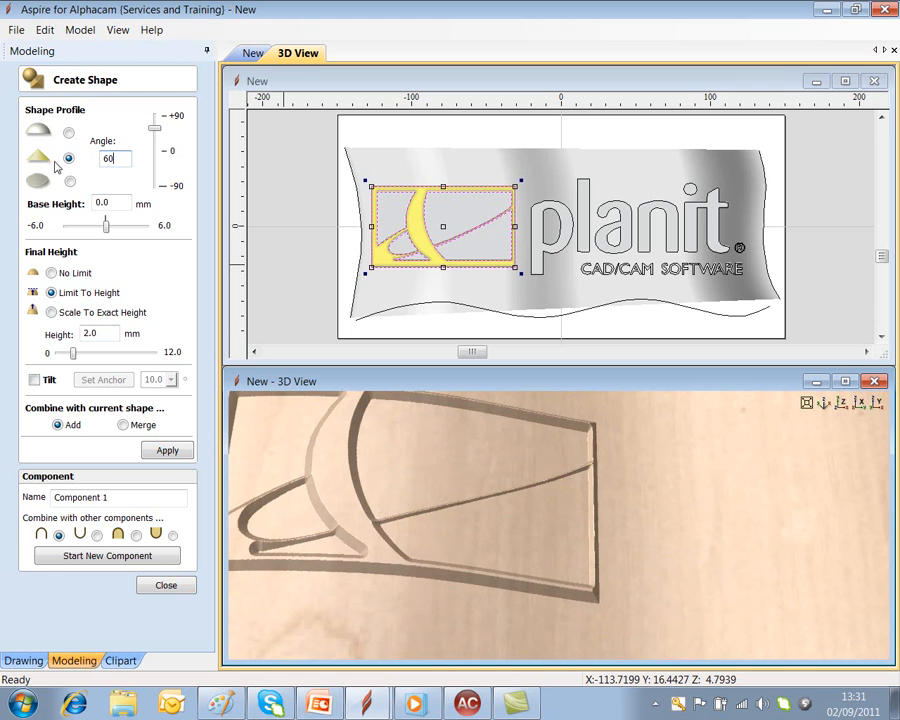
{"action": "left_click", "coordinate": [166, 451]}
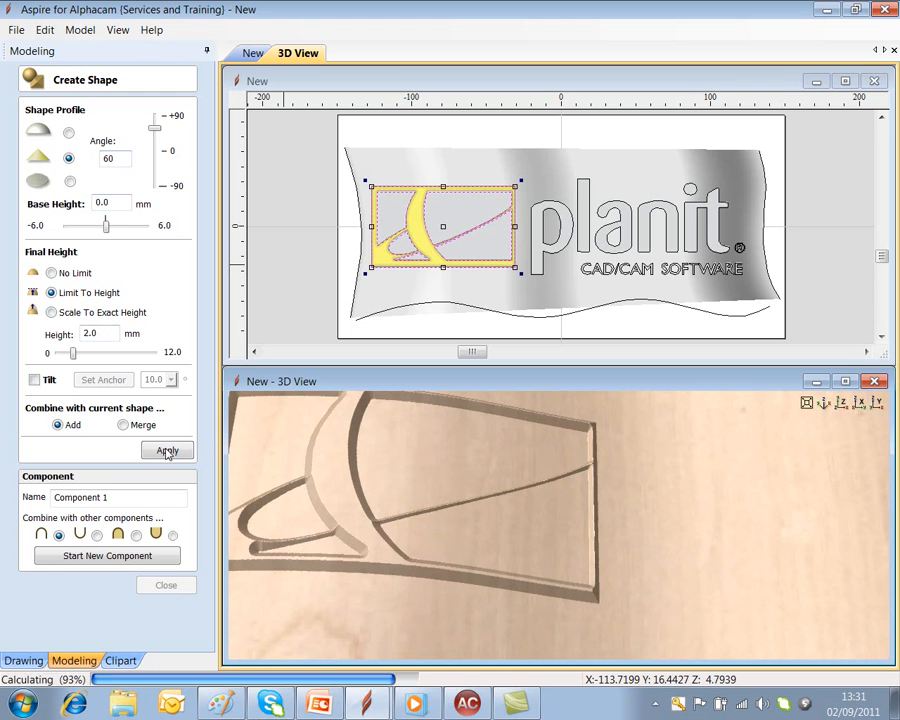
{"action": "left_click_drag", "start_coordinate": [512, 542], "coordinate": [446, 494]}
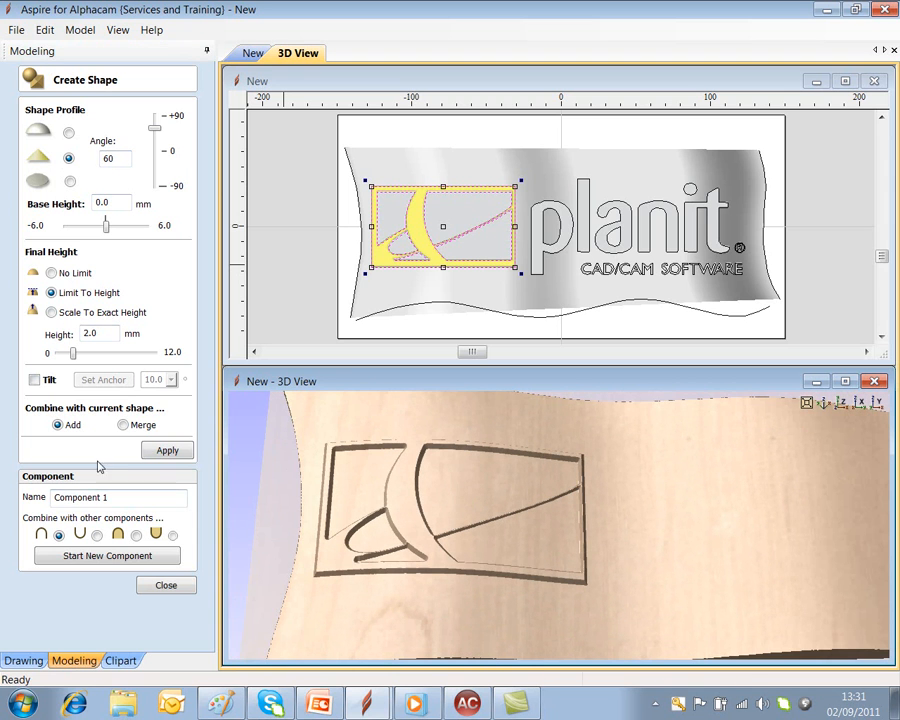
Step: Name the emblem component Logo, reapply the shape and finish creating it
{"action": "left_click_drag", "start_coordinate": [110, 501], "coordinate": [47, 500]}
{"action": "key", "text": "Caps_Lock"}
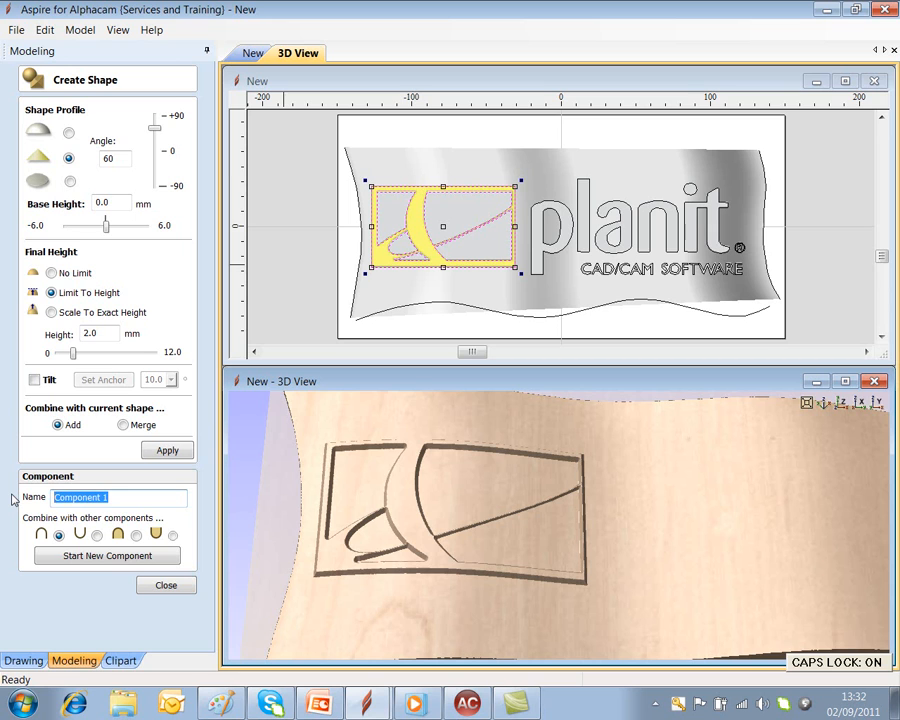
{"action": "type", "text": "Logo"}
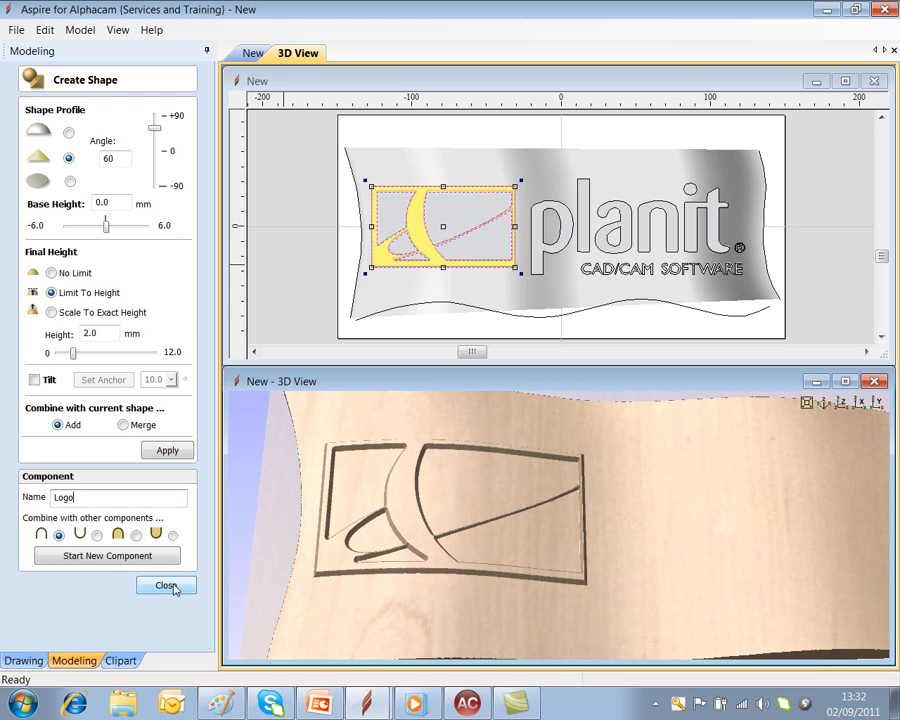
{"action": "left_click", "coordinate": [163, 453]}
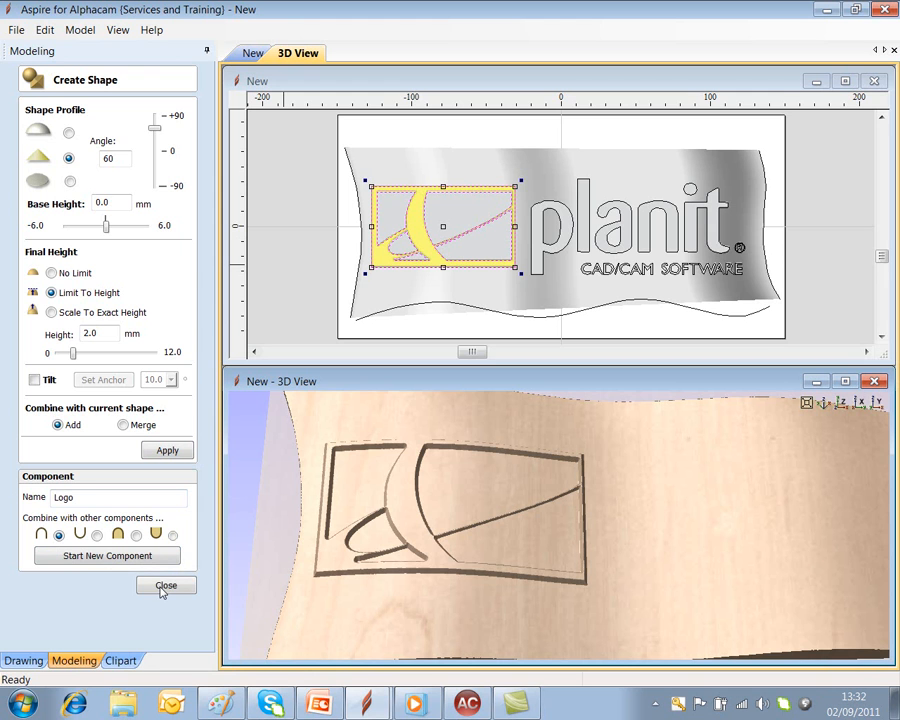
{"action": "left_click", "coordinate": [164, 586]}
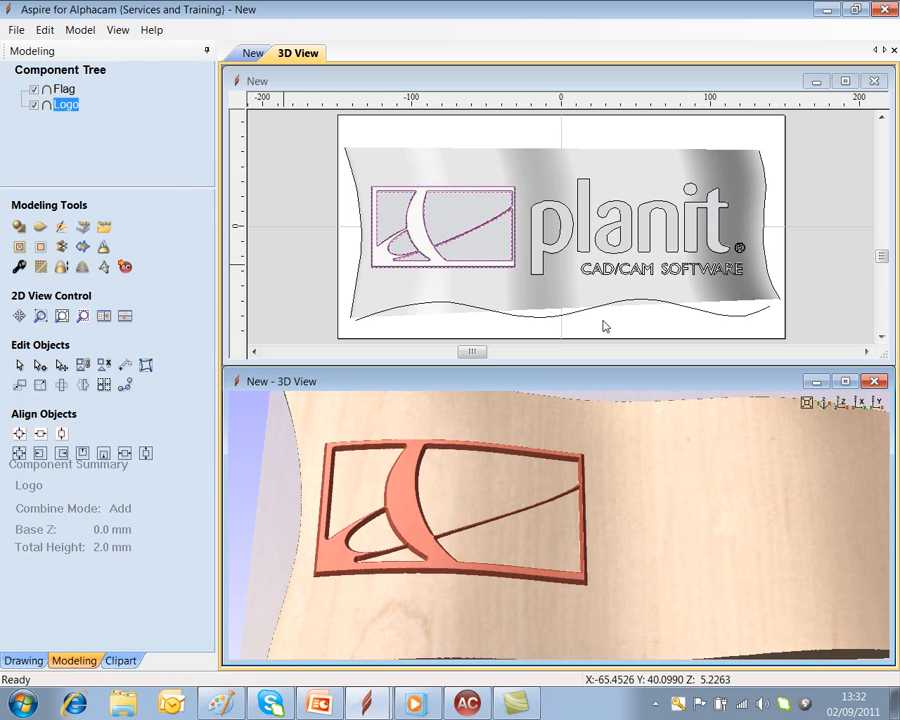
Step: Create an added shape from the planit and CAD/CAM SOFTWARE lettering with a 60° round profile, base height 0 and height limited to 2 mm
{"action": "left_click", "coordinate": [504, 139]}
{"action": "left_click_drag", "start_coordinate": [513, 132], "coordinate": [758, 297]}
{"action": "left_click", "coordinate": [18, 226]}
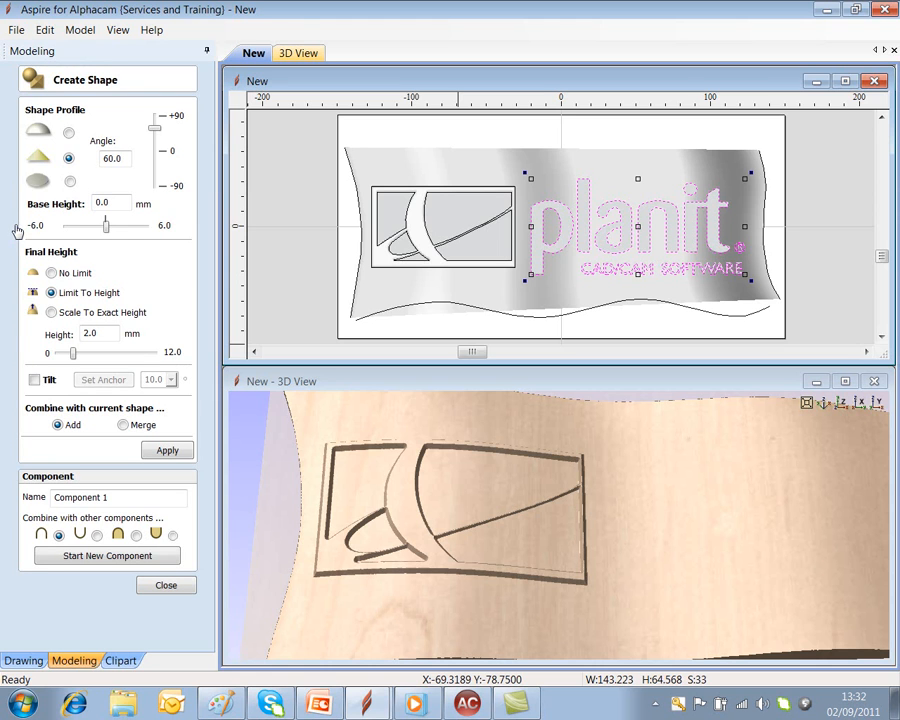
{"action": "left_click", "coordinate": [68, 133]}
{"action": "left_click", "coordinate": [166, 451]}
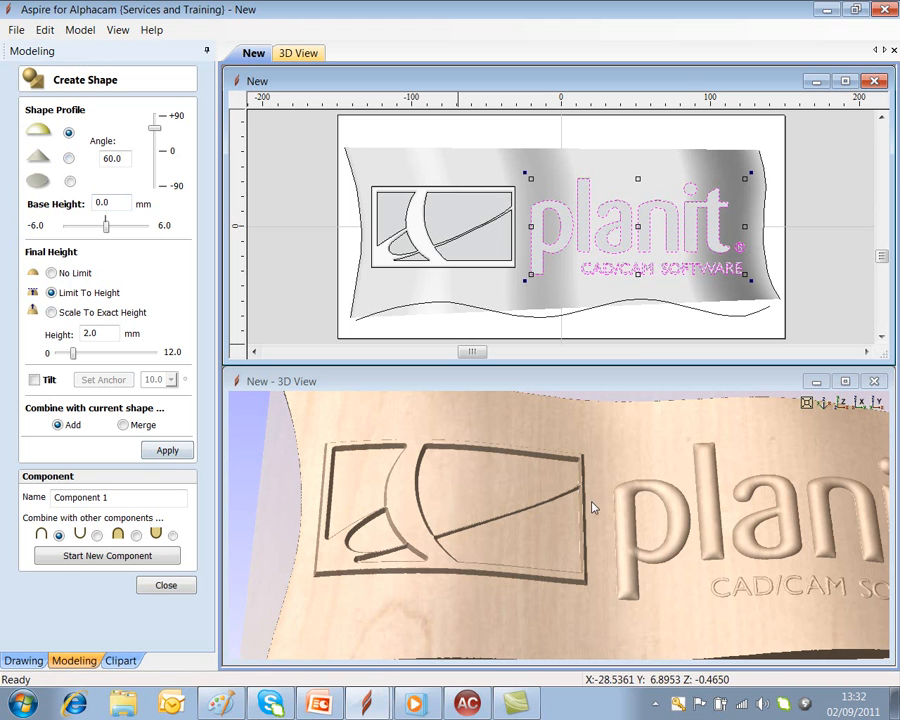
{"action": "middle_click_drag", "start_coordinate": [799, 600], "coordinate": [595, 574]}
{"action": "scroll", "coordinate": [420, 525], "scroll_direction": "down", "scroll_amount": 2}
{"action": "scroll", "coordinate": [422, 528], "scroll_direction": "up", "scroll_amount": 2}
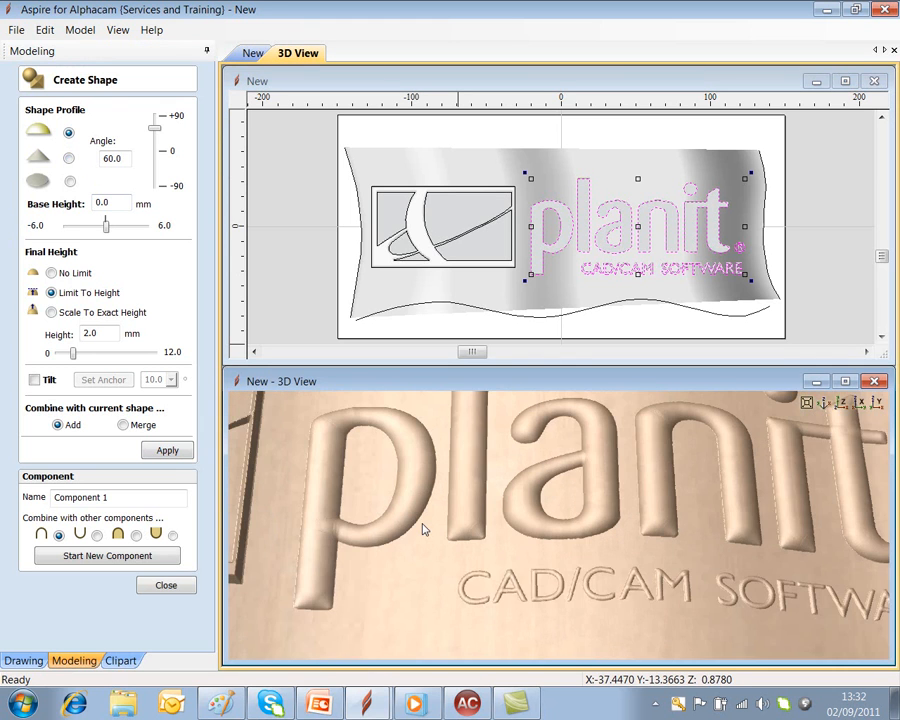
{"action": "scroll", "coordinate": [506, 597], "scroll_direction": "up", "scroll_amount": 1}
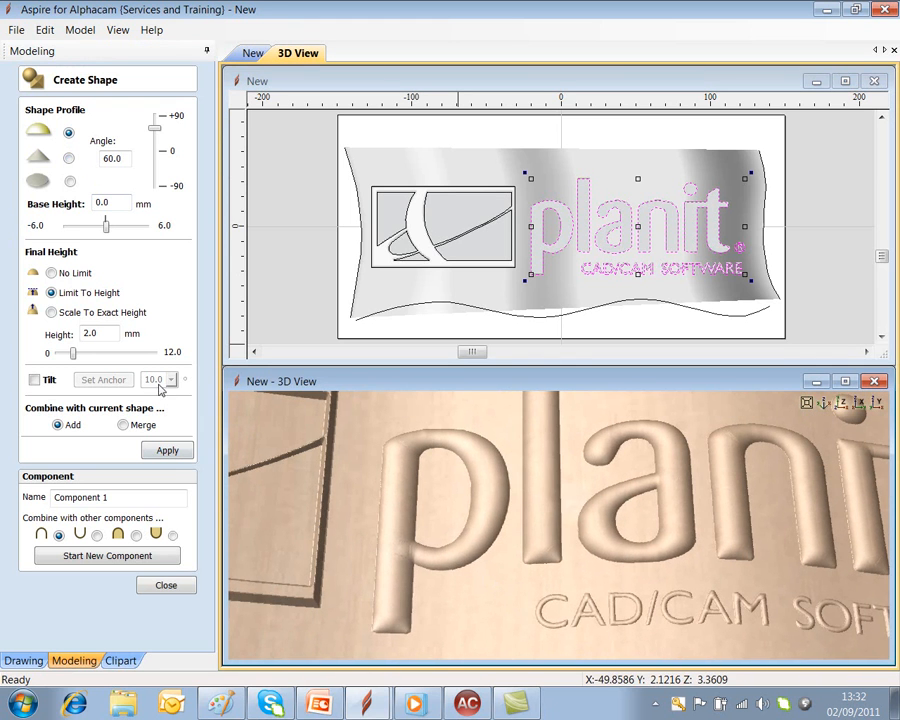
Step: Set the lettering's profile angle to 77.4° and reapply the shape limited to a height of 3 mm
{"action": "left_click_drag", "start_coordinate": [155, 135], "coordinate": [156, 127]}
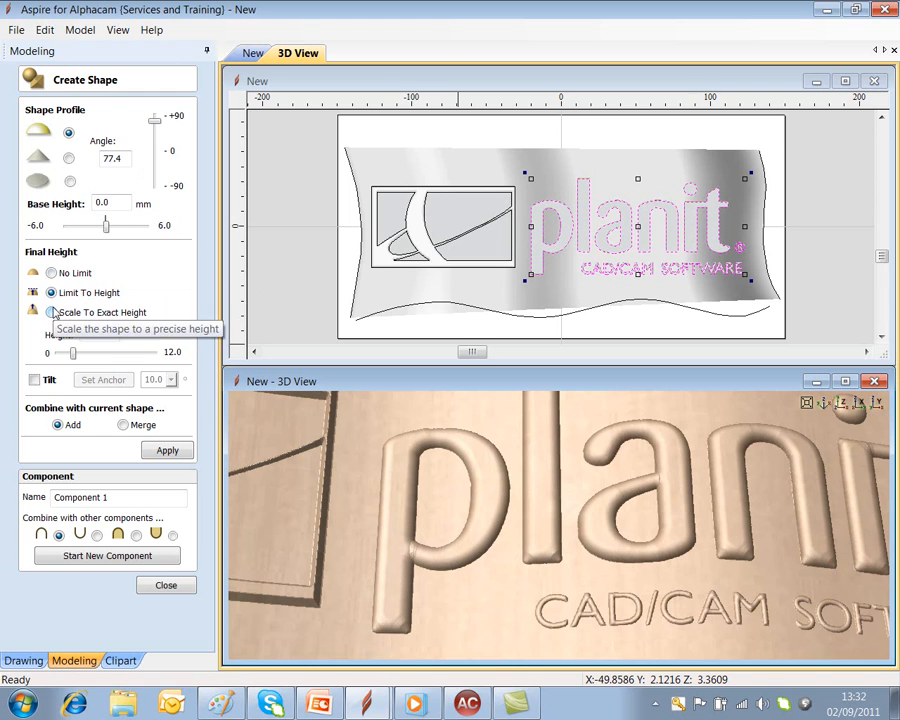
{"action": "left_click", "coordinate": [52, 273]}
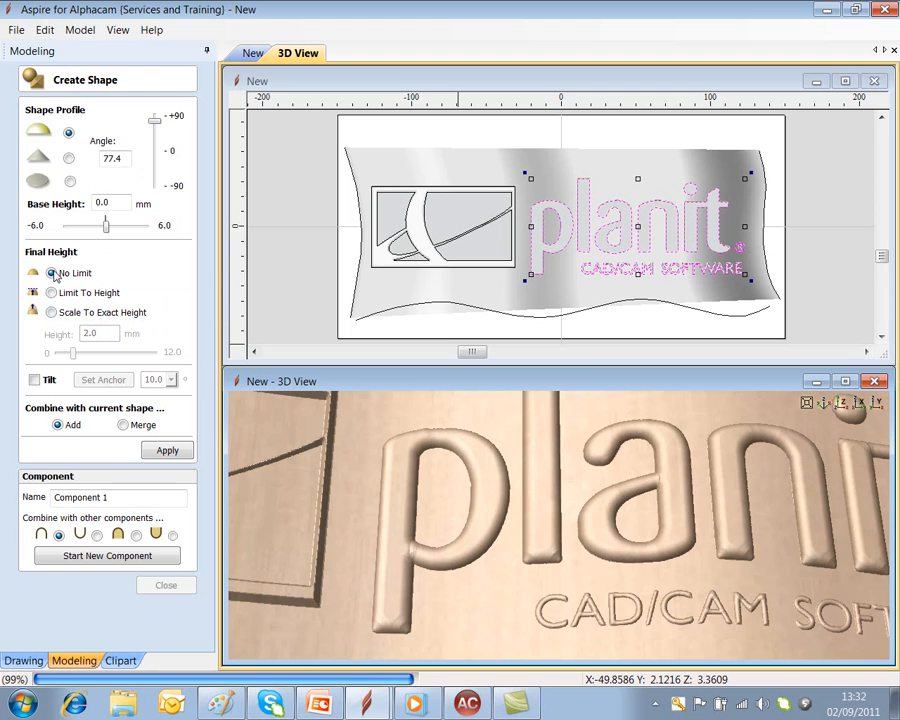
{"action": "left_click", "coordinate": [52, 293]}
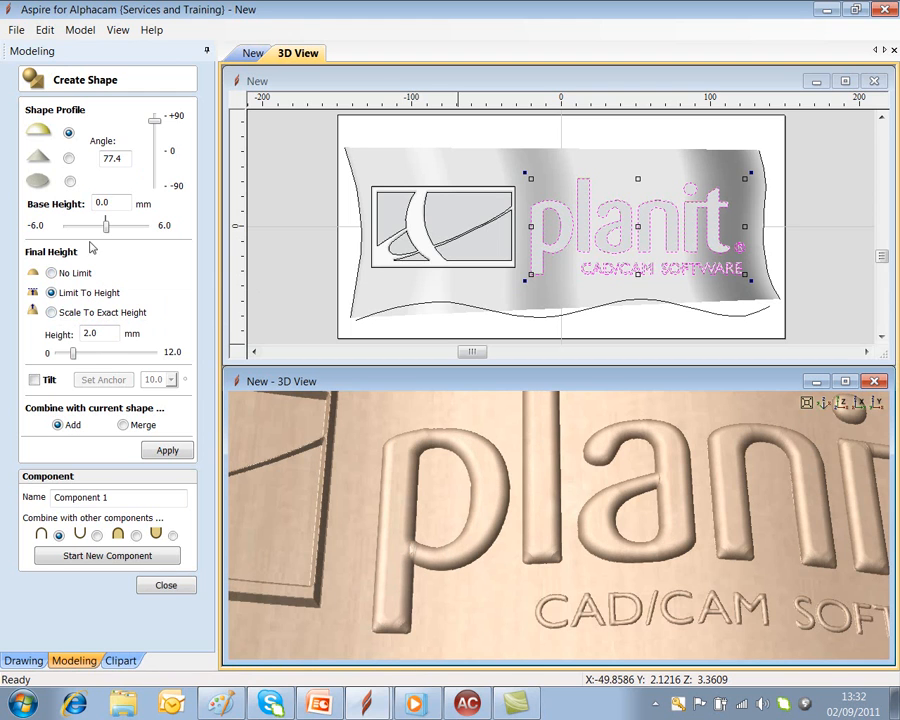
{"action": "type", "text": "3"}
{"action": "left_click", "coordinate": [165, 451]}
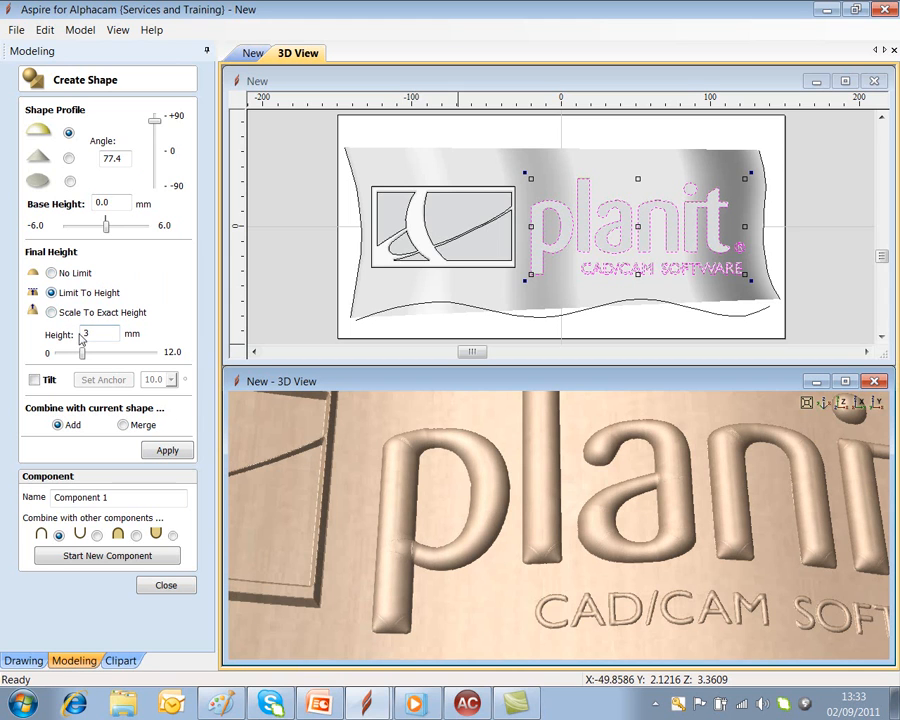
Step: Reapply the lettering shape with its height limit set to 1 mm
{"action": "type", "text": "2"}
{"action": "type", "text": "1"}
{"action": "left_click", "coordinate": [167, 452]}
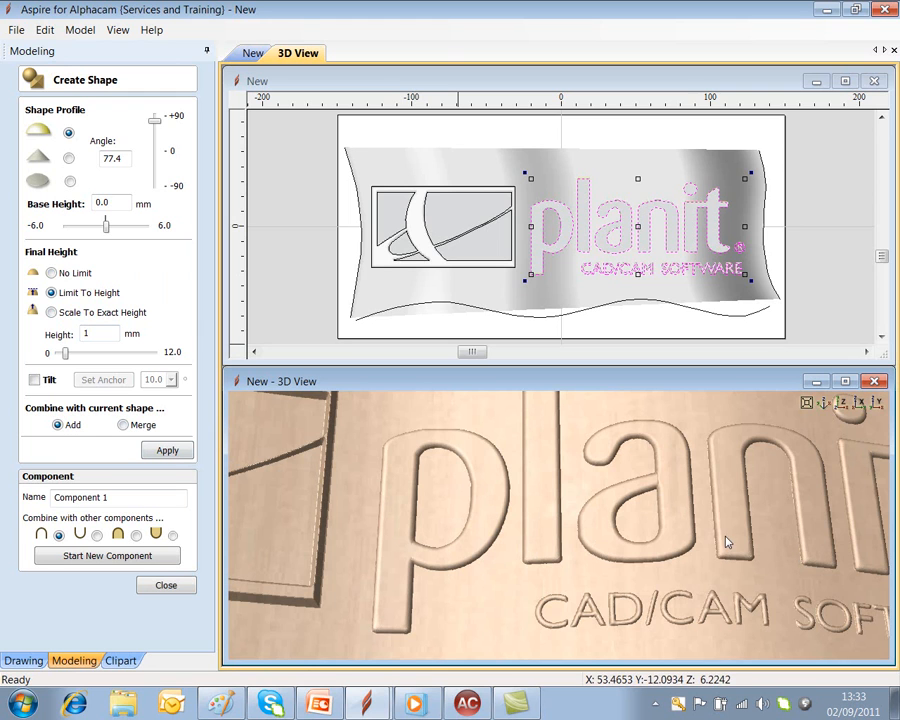
Step: Reapply the lettering shape with a base height of 2 mm and inspect the raised letters
{"action": "double_click", "coordinate": [111, 204]}
{"action": "type", "text": "2"}
{"action": "left_click", "coordinate": [167, 451]}
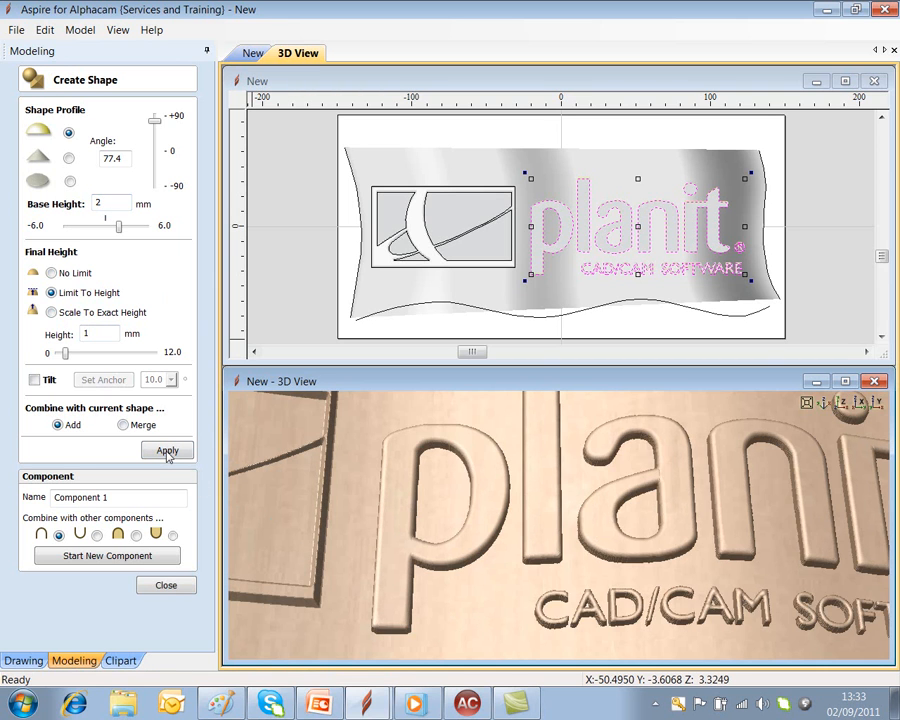
{"action": "left_click_drag", "start_coordinate": [488, 527], "coordinate": [549, 522]}
{"action": "scroll", "coordinate": [558, 578], "scroll_direction": "up", "scroll_amount": 2}
{"action": "scroll", "coordinate": [535, 585], "scroll_direction": "up", "scroll_amount": 2}
{"action": "left_click_drag", "start_coordinate": [380, 474], "coordinate": [362, 498]}
Step: Set the lettering's base height to 1 mm and reapply the shape
{"action": "double_click", "coordinate": [113, 205]}
{"action": "type", "text": "1"}
{"action": "left_click", "coordinate": [167, 451]}
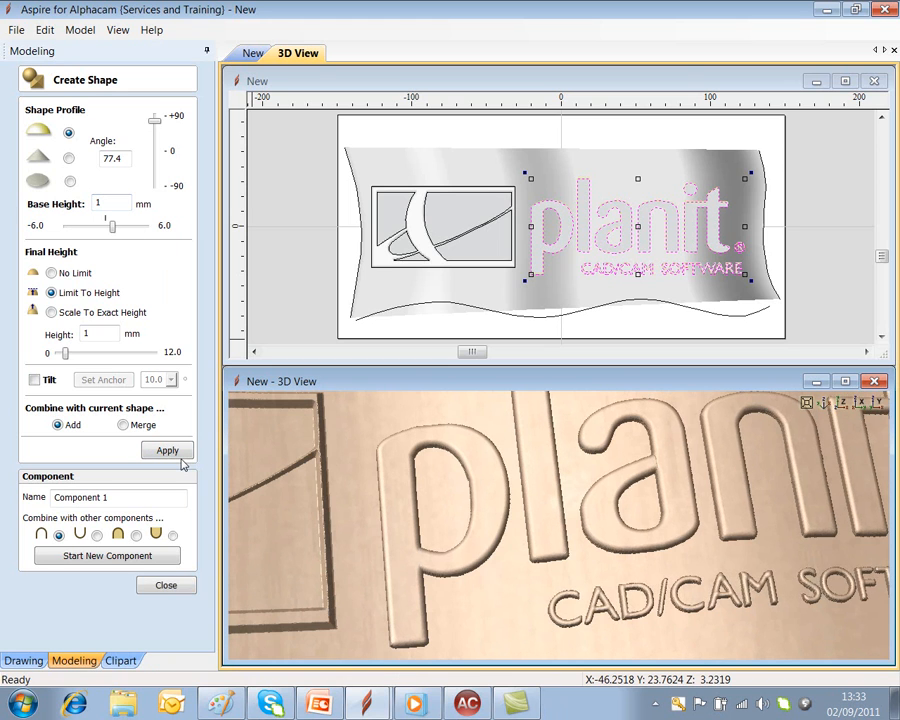
Step: Name the lettering component Planit and finish creating the shape
{"action": "left_click_drag", "start_coordinate": [113, 499], "coordinate": [13, 495]}
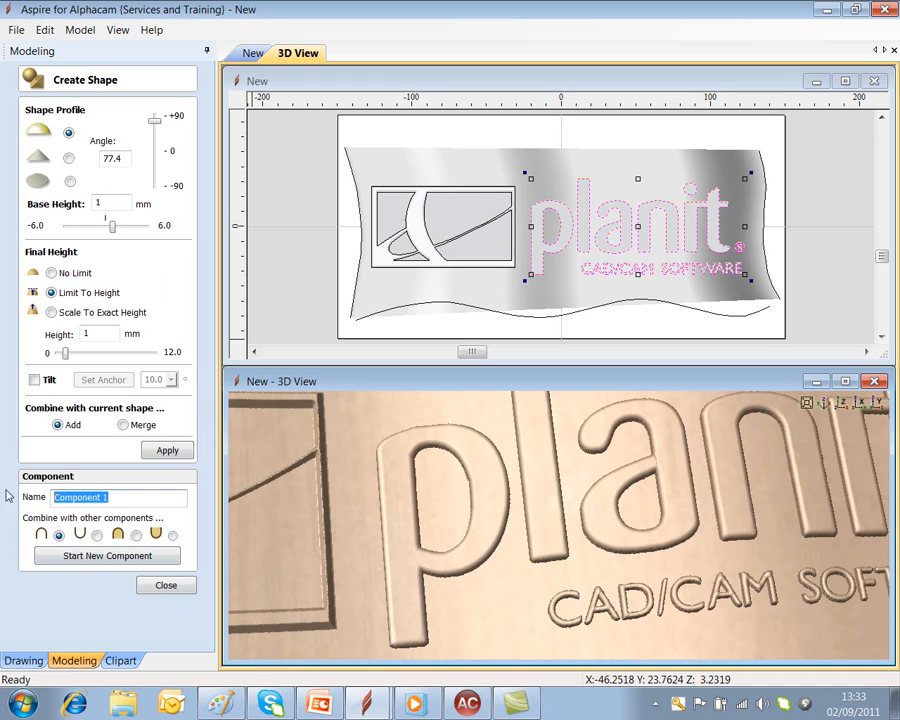
{"action": "key", "text": "Caps_Lock"}
{"action": "type", "text": "P"}
{"action": "key", "text": "Caps_Lock"}
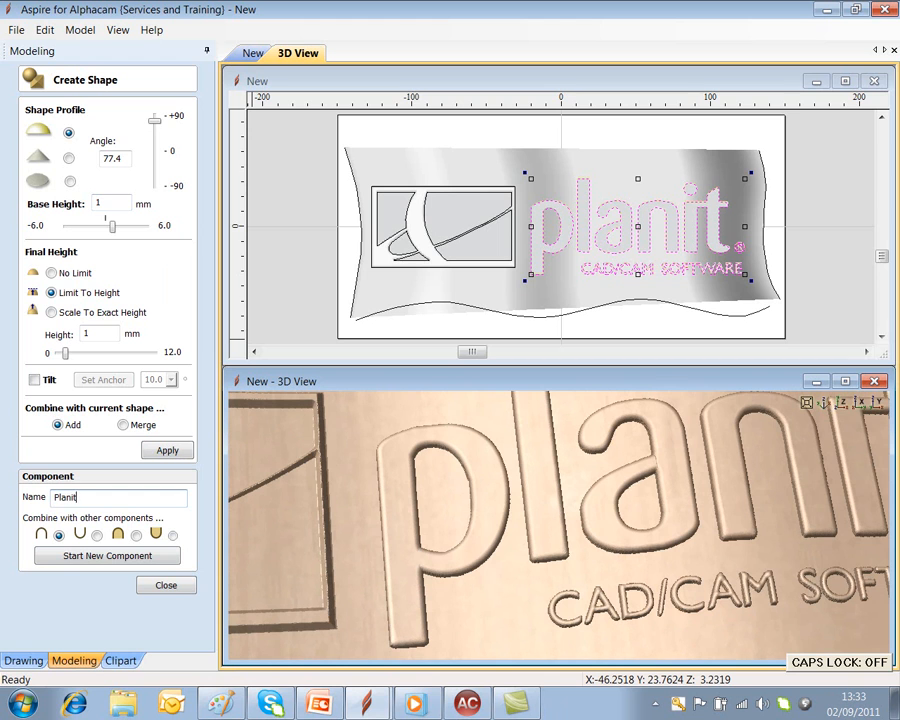
{"action": "left_click", "coordinate": [166, 585]}
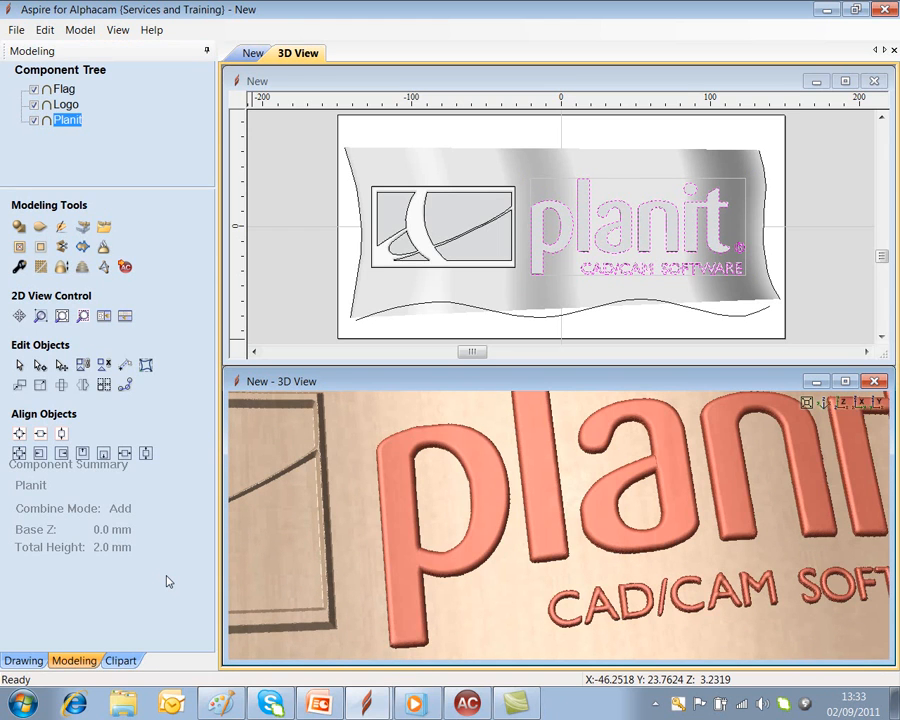
Step: Change the Logo component's combine mode to Subtract so the emblem is recessed into the flag
{"action": "scroll", "coordinate": [352, 590], "scroll_direction": "down", "scroll_amount": 5}
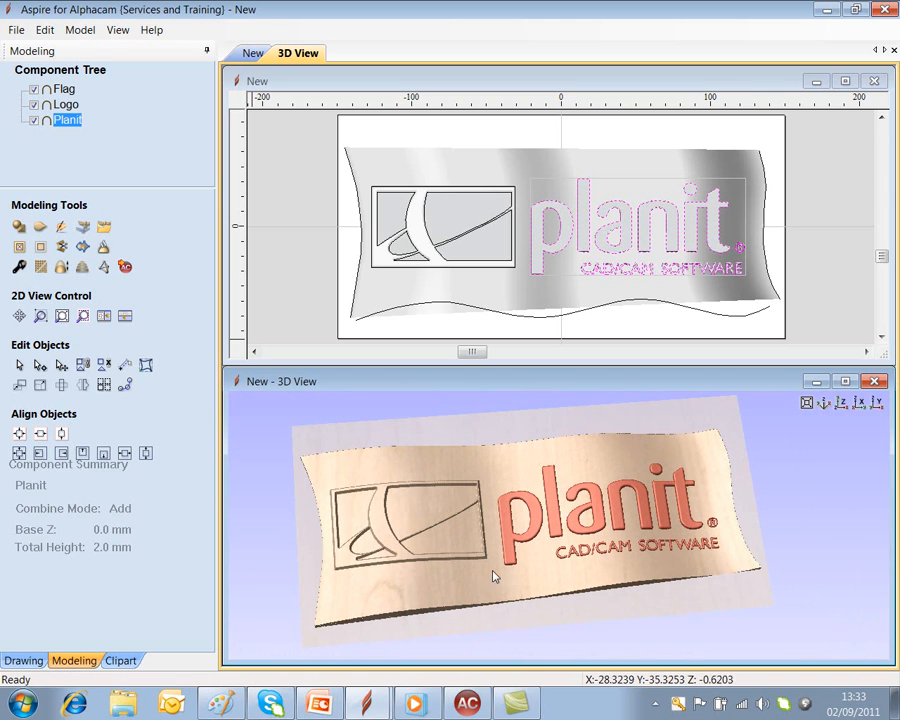
{"action": "scroll", "coordinate": [468, 538], "scroll_direction": "up", "scroll_amount": 3}
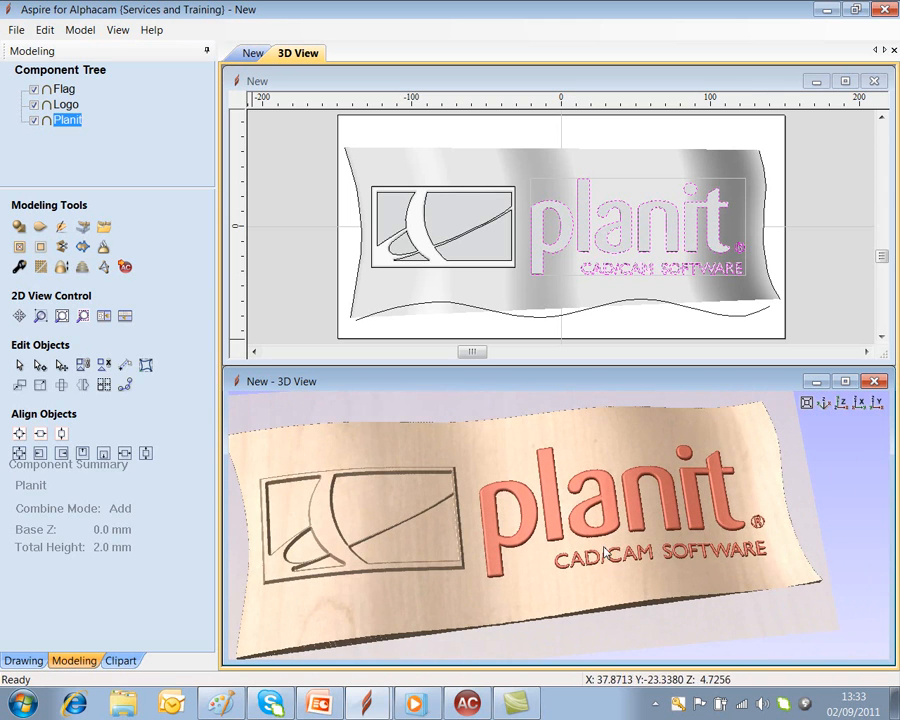
{"action": "scroll", "coordinate": [582, 588], "scroll_direction": "up", "scroll_amount": 4}
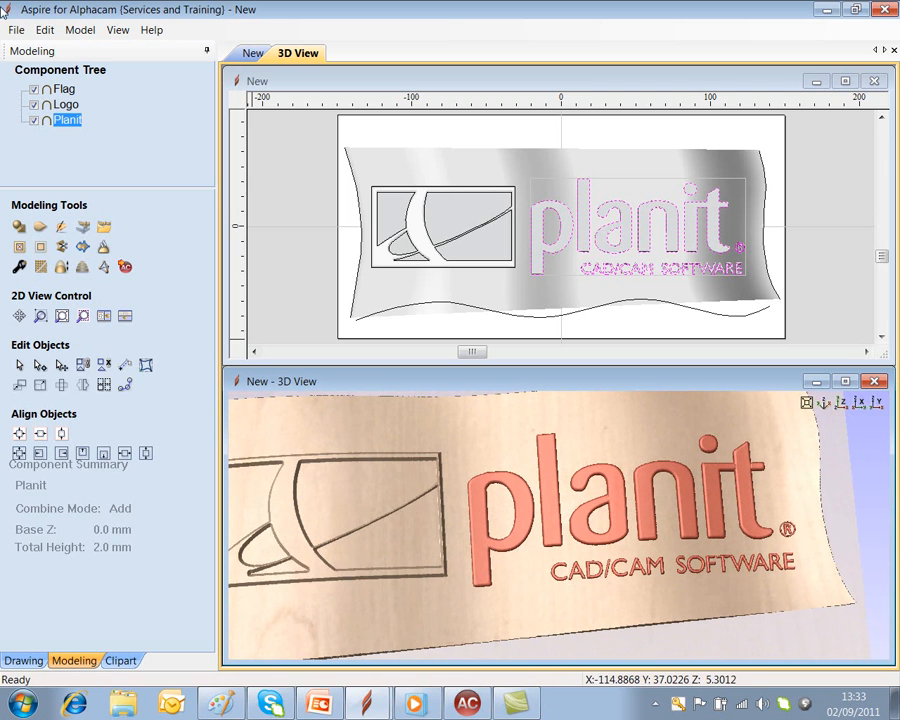
{"action": "left_click", "coordinate": [62, 90]}
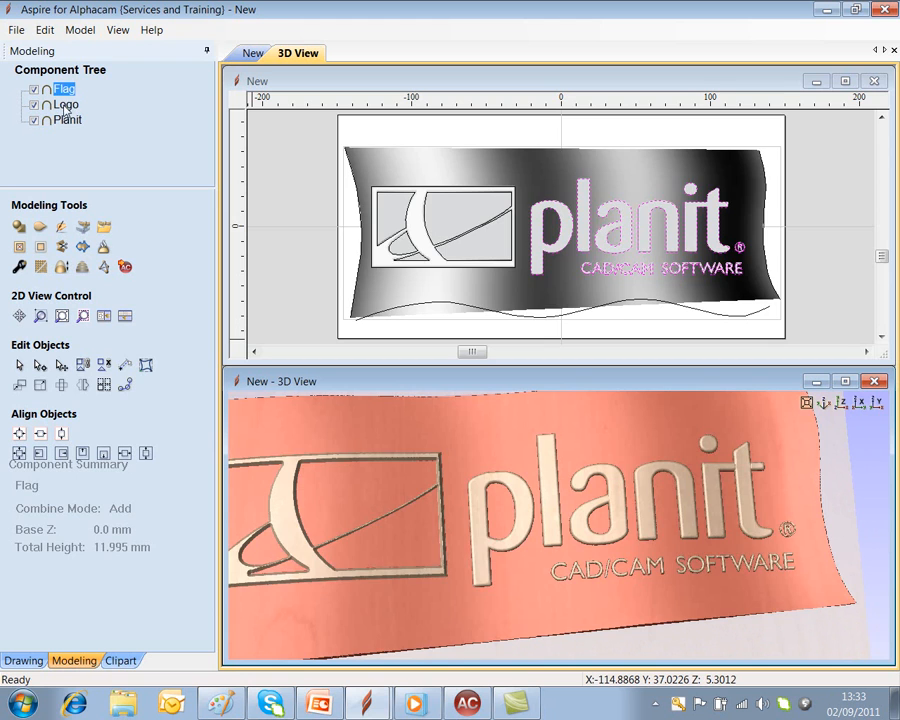
{"action": "left_click", "coordinate": [65, 105]}
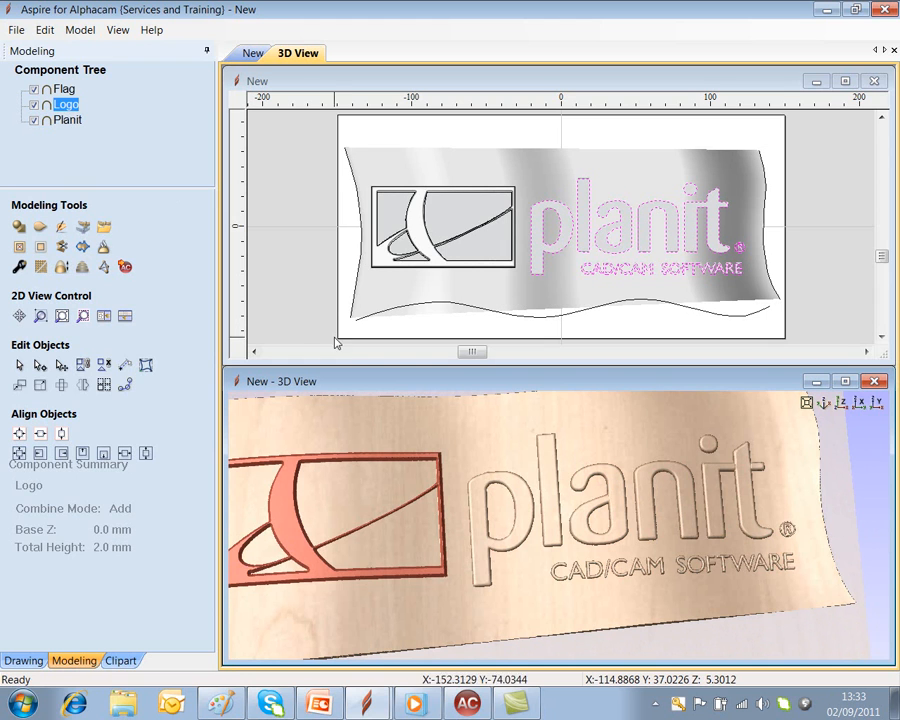
{"action": "right_click", "coordinate": [64, 108]}
{"action": "mouse_move", "coordinate": [135, 122]}
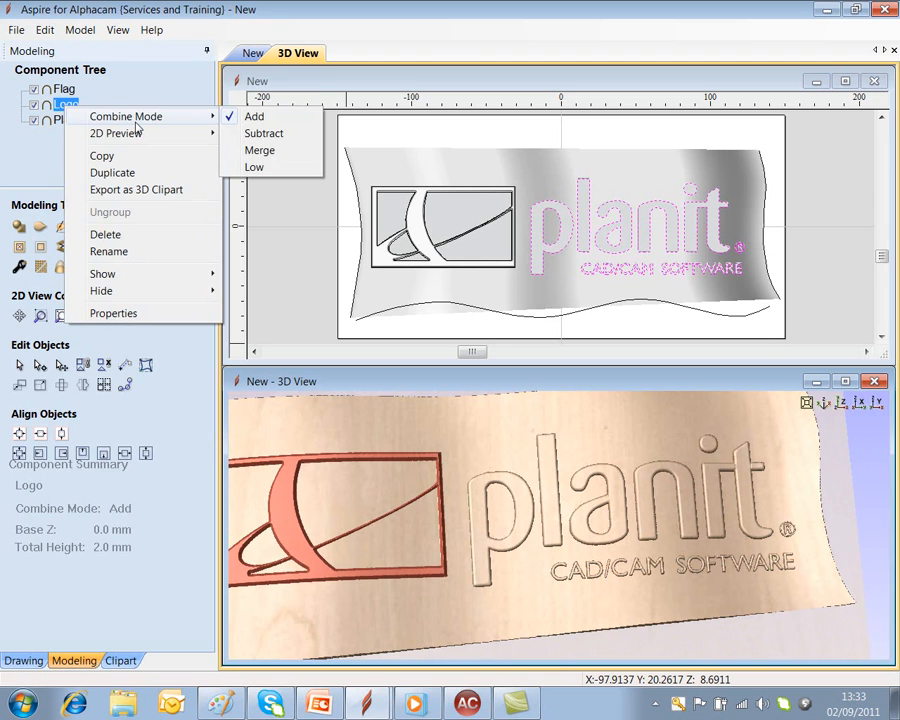
{"action": "left_click", "coordinate": [262, 133]}
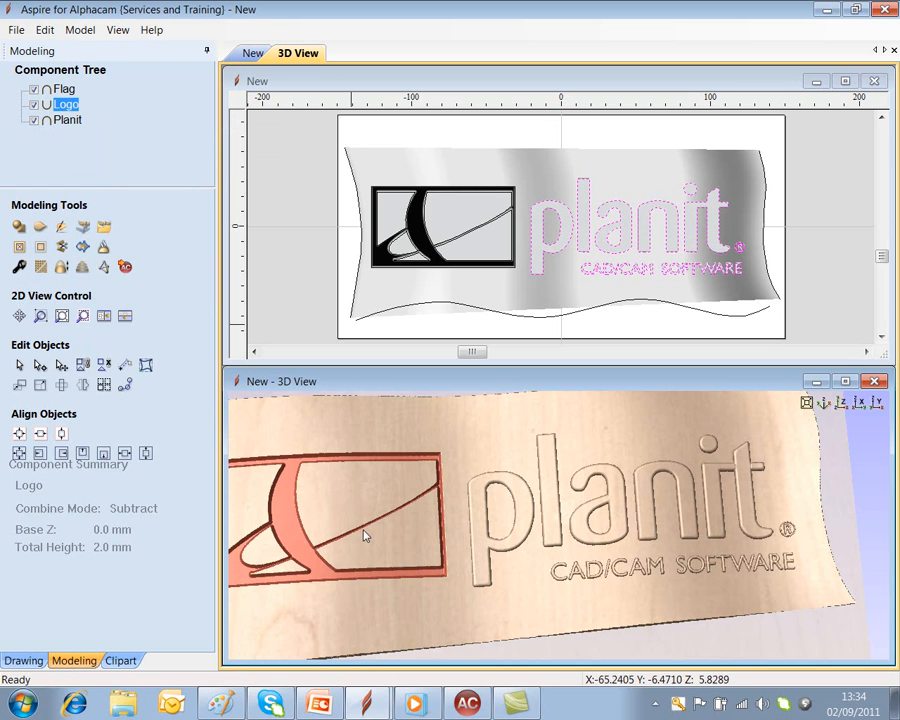
Step: Examine the recessed emblem and raised lettering on the wavy flag up close and from different angles
{"action": "scroll", "coordinate": [524, 538], "scroll_direction": "up", "scroll_amount": 2}
{"action": "scroll", "coordinate": [524, 538], "scroll_direction": "down", "scroll_amount": 5}
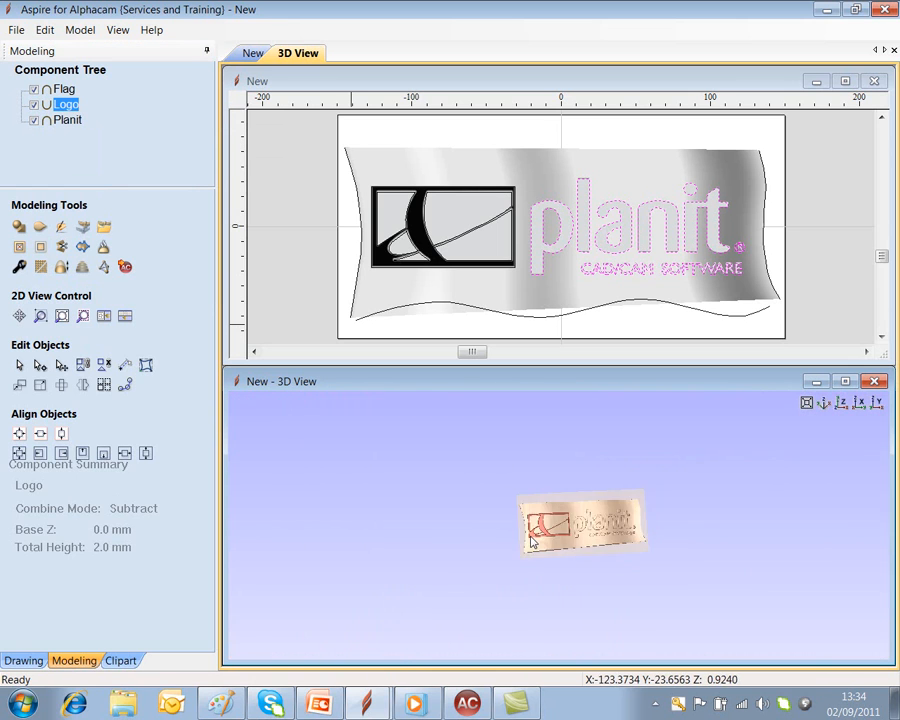
{"action": "scroll", "coordinate": [532, 536], "scroll_direction": "up", "scroll_amount": 8}
{"action": "scroll", "coordinate": [459, 498], "scroll_direction": "up", "scroll_amount": 1}
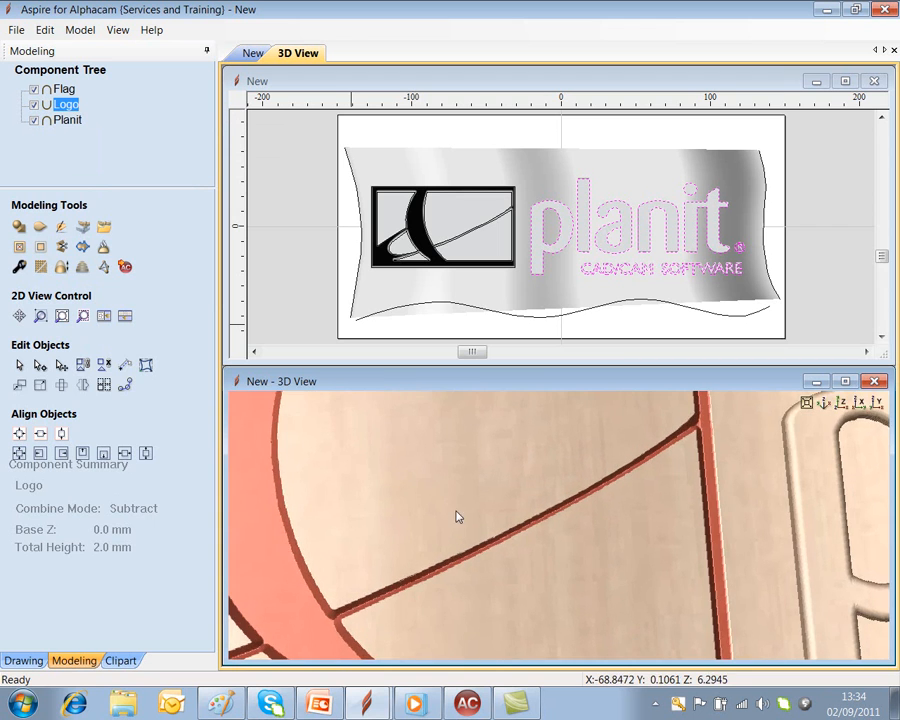
{"action": "scroll", "coordinate": [460, 536], "scroll_direction": "down", "scroll_amount": 2}
{"action": "left_click_drag", "start_coordinate": [461, 537], "coordinate": [546, 536]}
{"action": "left_click_drag", "start_coordinate": [545, 525], "coordinate": [731, 567]}
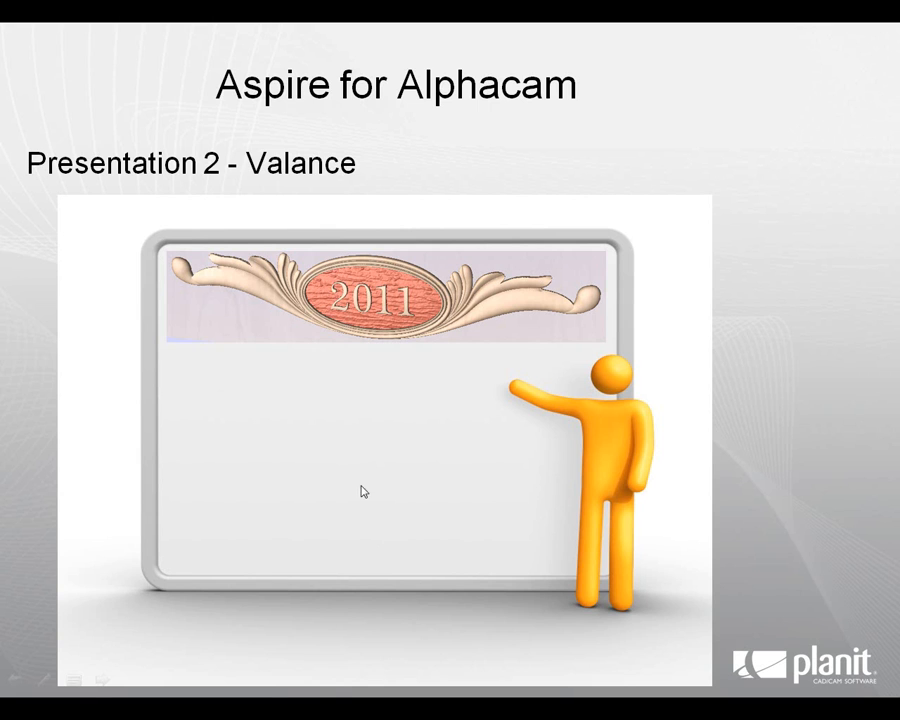
{"action": "left_click", "coordinate": [405, 433]}
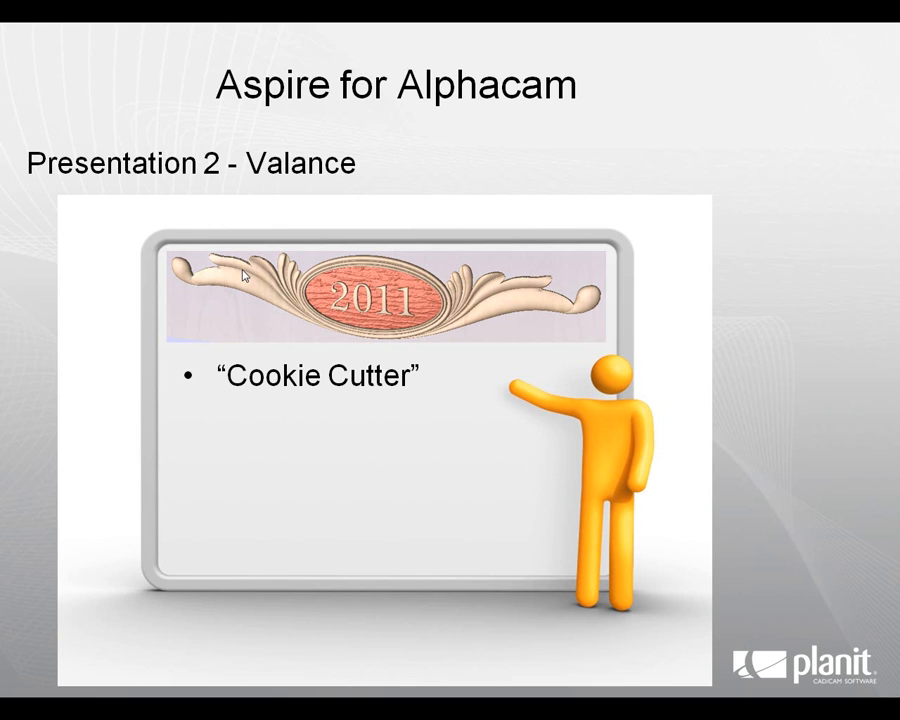
{"action": "left_click", "coordinate": [488, 498]}
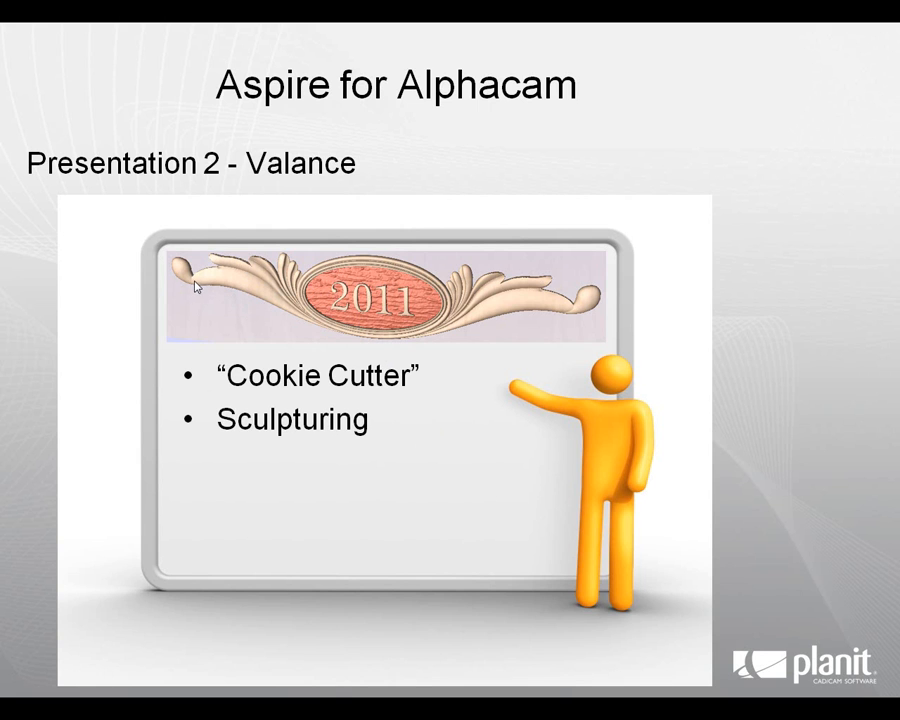
{"action": "left_click", "coordinate": [416, 440]}
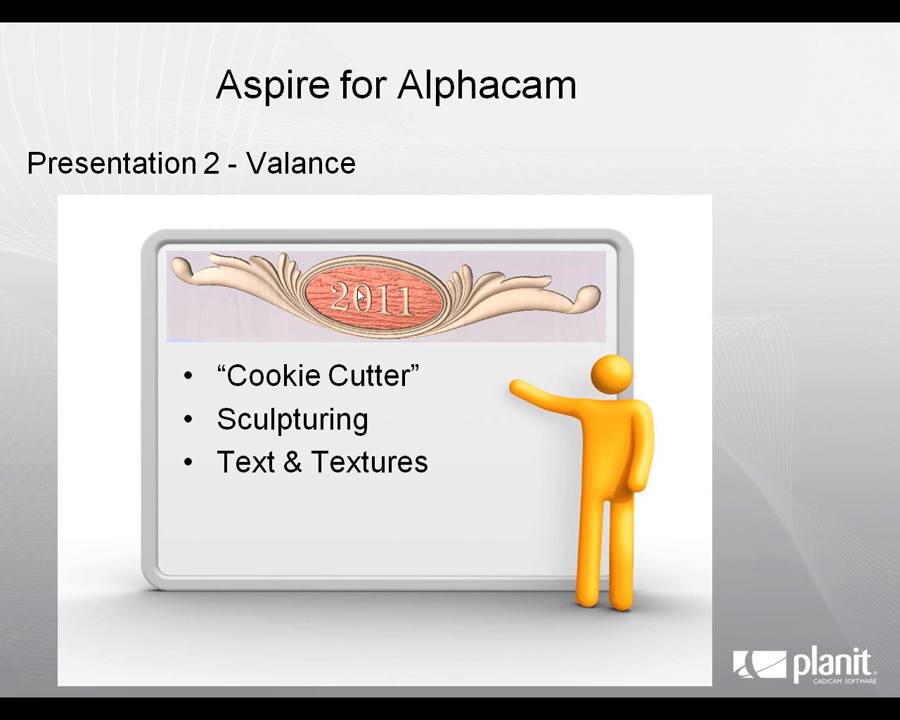
{"action": "left_click", "coordinate": [546, 503]}
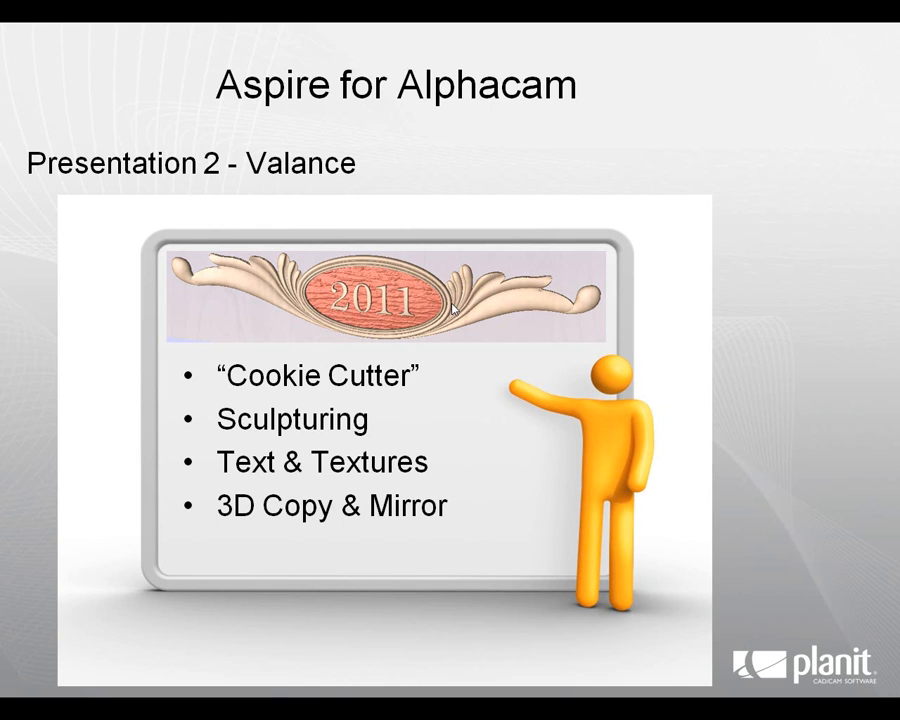
{"action": "left_click", "coordinate": [510, 430]}
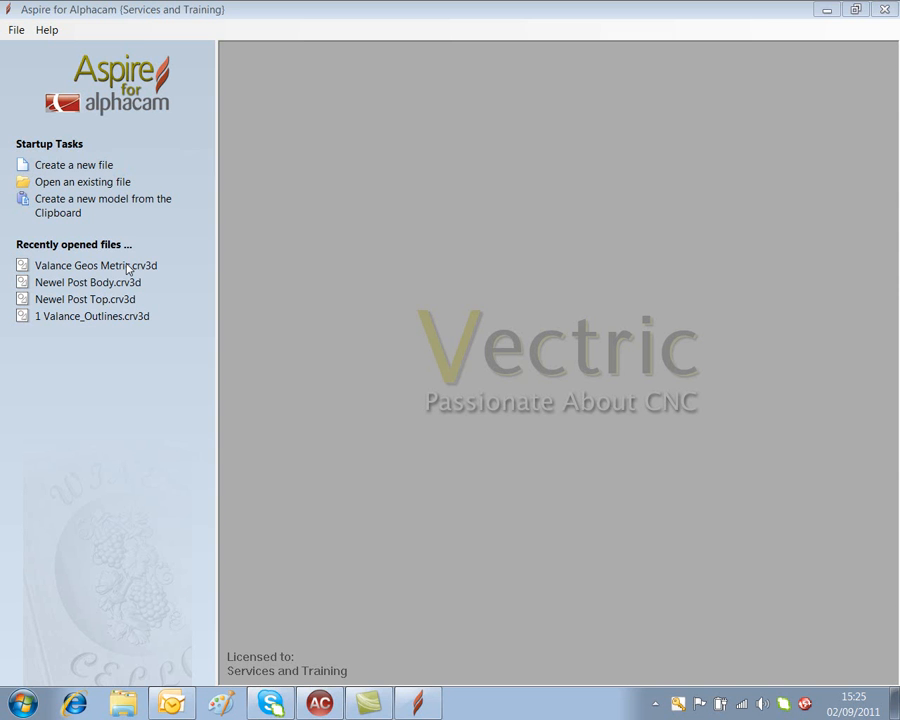
Step: Open the recent file Valance Geos Metric.crv3d and tile its 2D and 3D views one above the other for modeling
{"action": "left_click", "coordinate": [126, 265]}
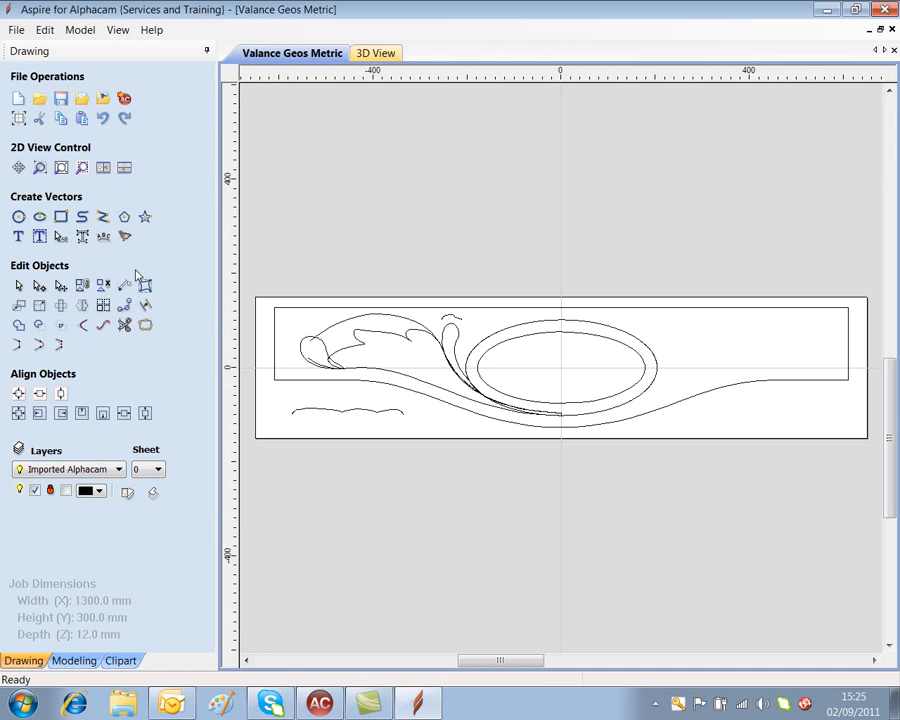
{"action": "scroll", "coordinate": [364, 360], "scroll_direction": "down", "scroll_amount": 2}
{"action": "scroll", "coordinate": [364, 360], "scroll_direction": "up", "scroll_amount": 6}
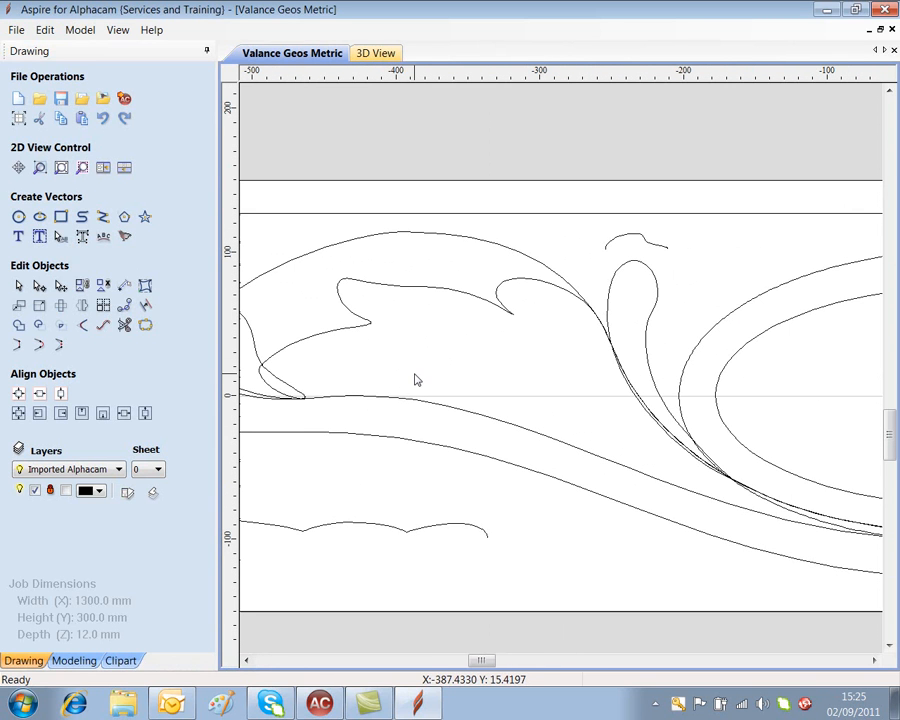
{"action": "middle_click_drag", "start_coordinate": [392, 372], "coordinate": [518, 368]}
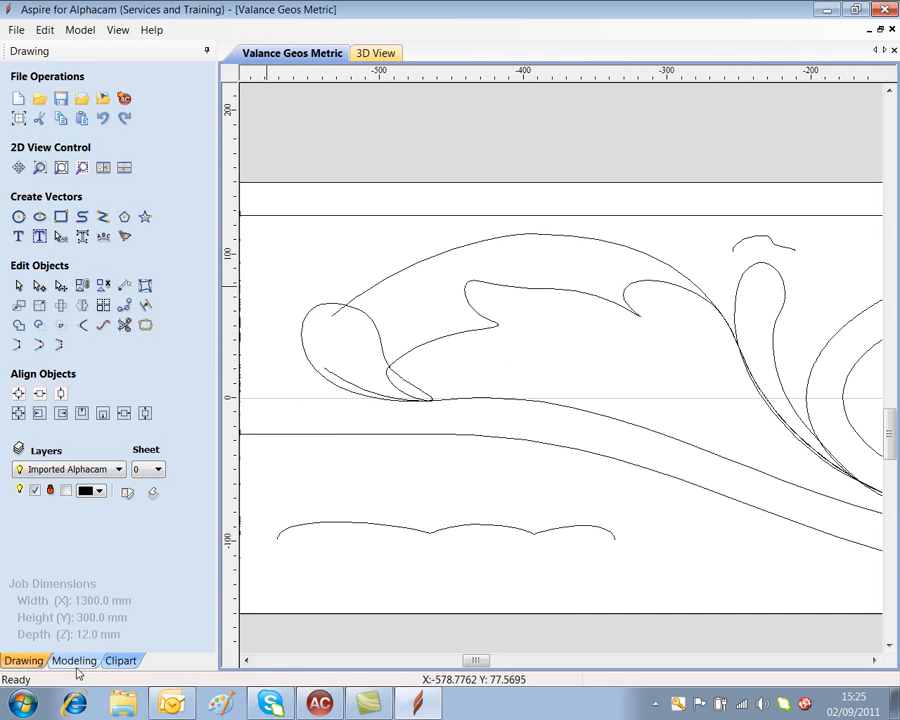
{"action": "left_click", "coordinate": [126, 170]}
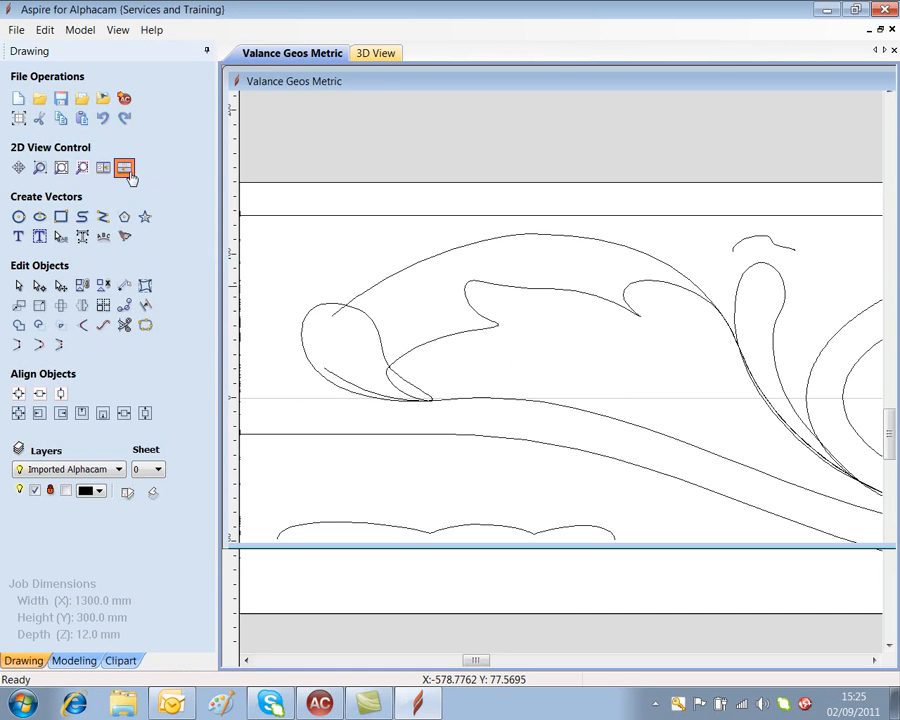
{"action": "left_click", "coordinate": [77, 661]}
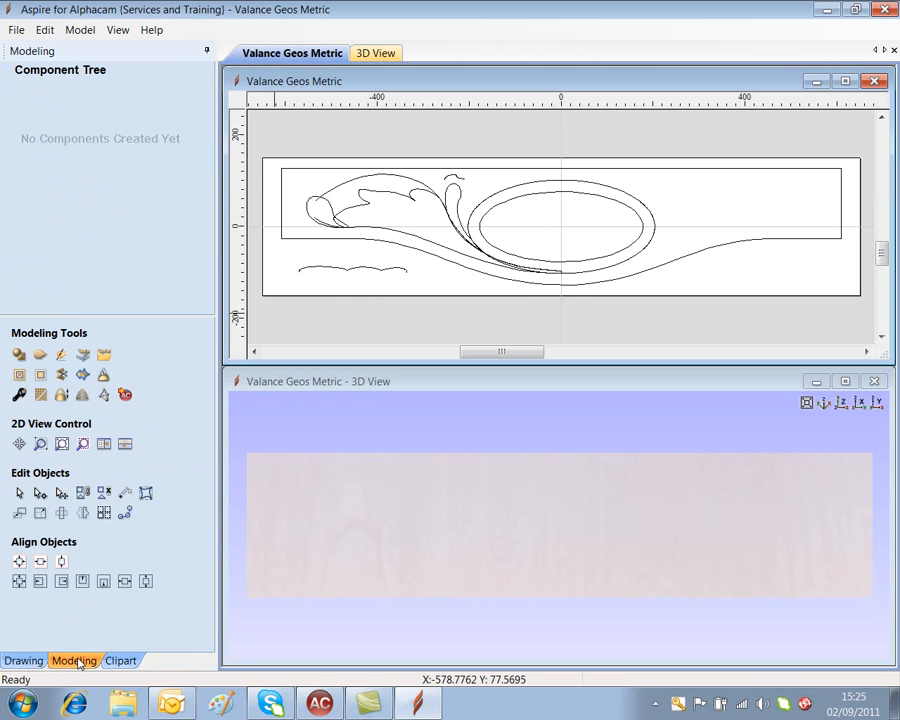
Step: Create a two rail sweep from the two long leaf curves, using the wavy line below them as the cross section
{"action": "left_click", "coordinate": [326, 215]}
{"action": "left_click", "coordinate": [333, 196], "text": "shift"}
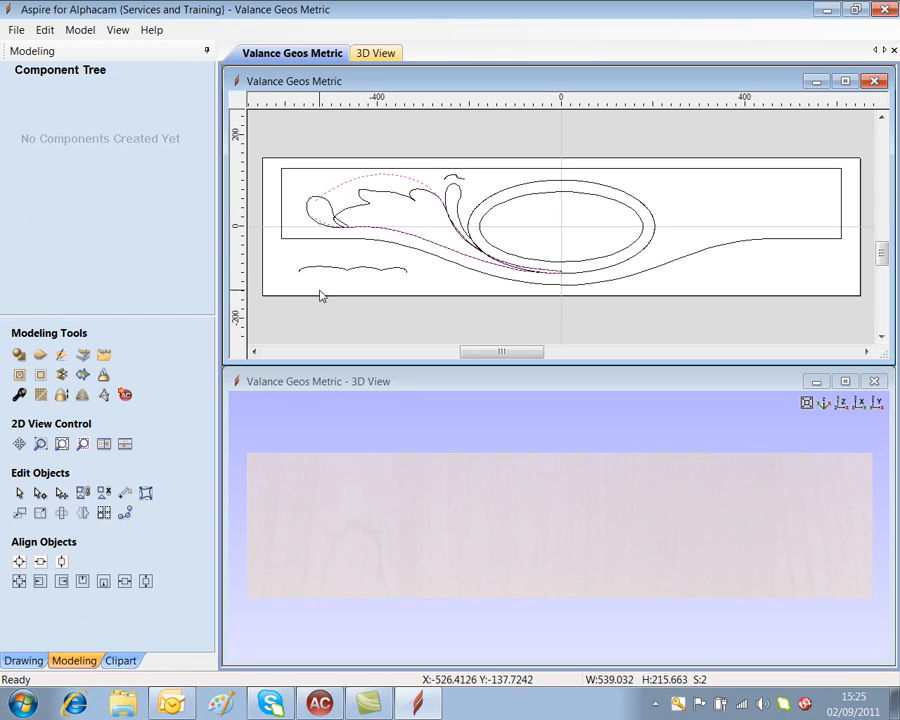
{"action": "left_click", "coordinate": [322, 271], "text": "shift"}
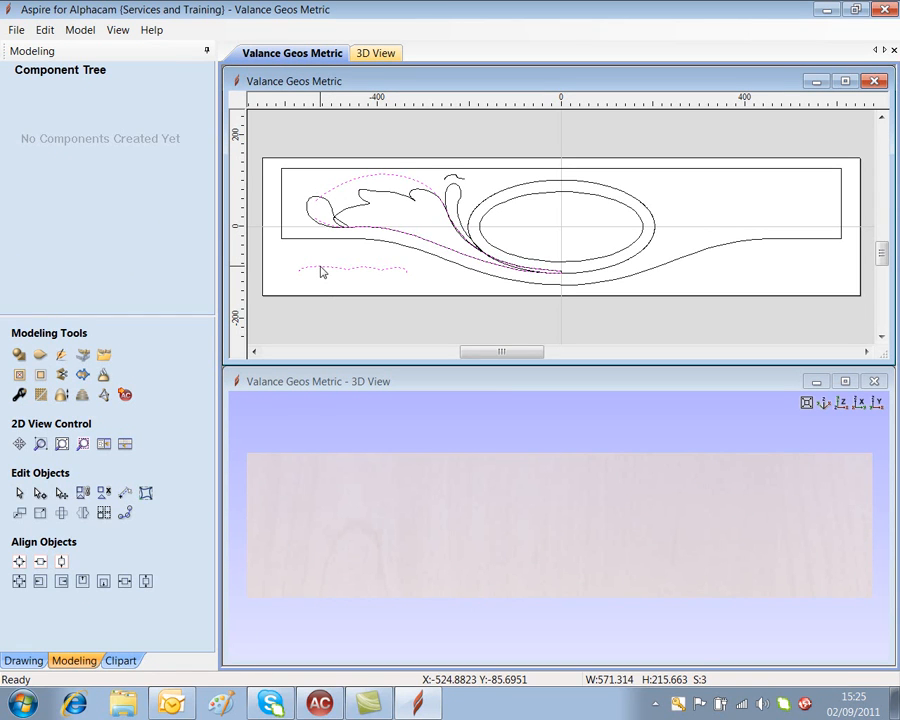
{"action": "left_click", "coordinate": [41, 354]}
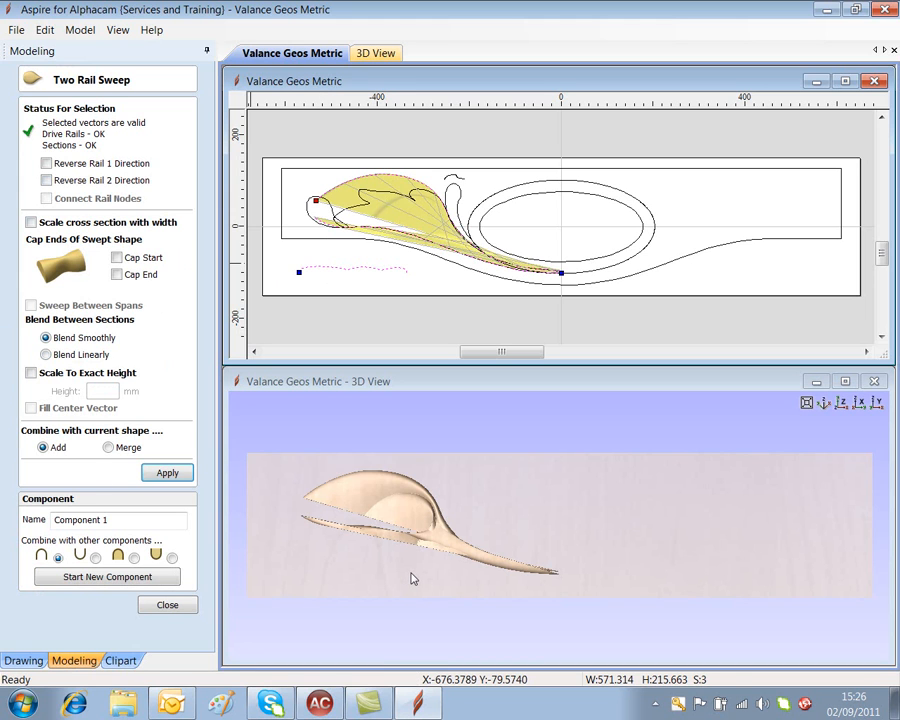
{"action": "left_click_drag", "start_coordinate": [395, 500], "coordinate": [526, 546]}
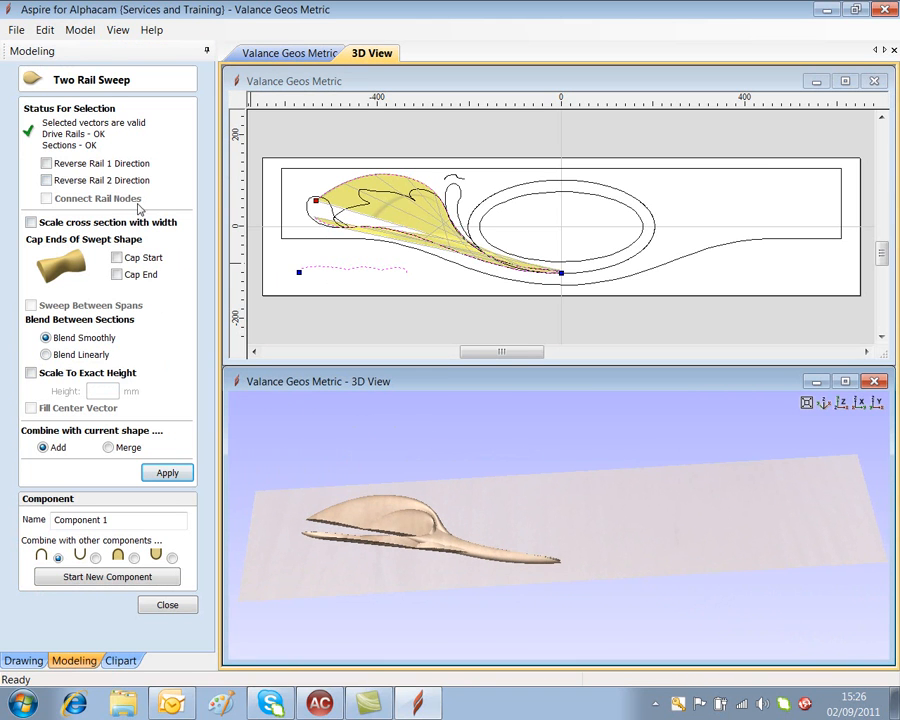
Step: Reverse the direction of rail 2, reapply the sweep and inspect the leaf's ridges
{"action": "left_click", "coordinate": [46, 180]}
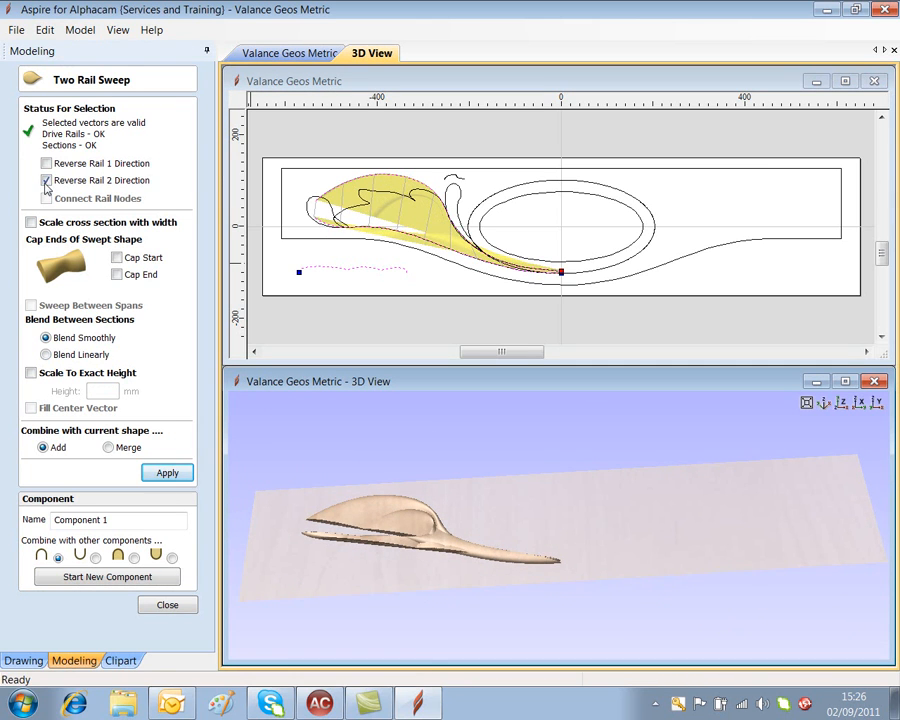
{"action": "left_click_drag", "start_coordinate": [339, 473], "coordinate": [456, 494]}
{"action": "scroll", "coordinate": [456, 494], "scroll_direction": "up", "scroll_amount": 6}
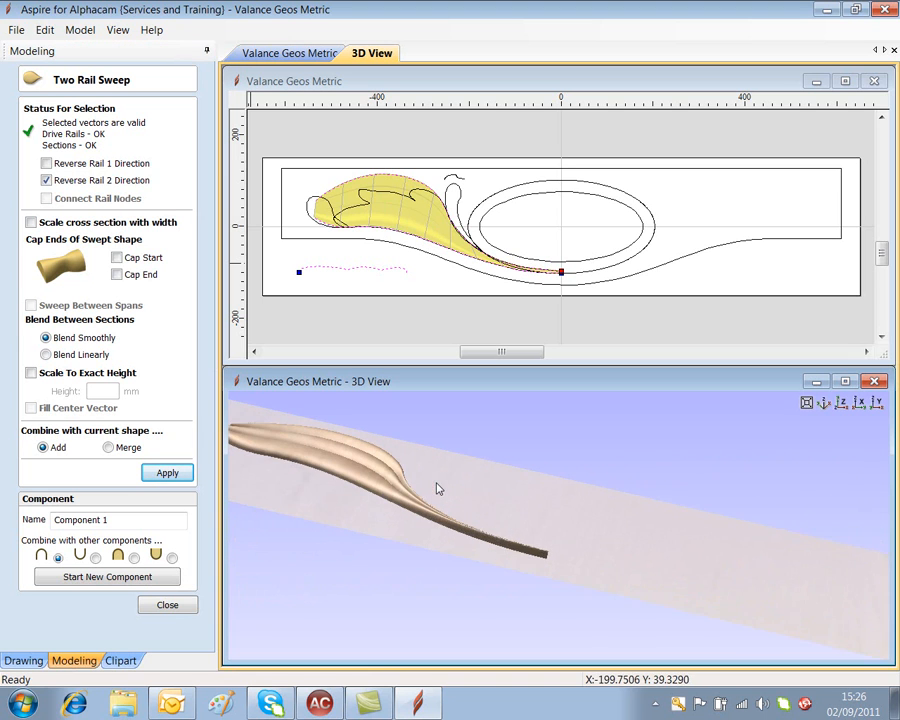
{"action": "scroll", "coordinate": [609, 595], "scroll_direction": "down", "scroll_amount": 4}
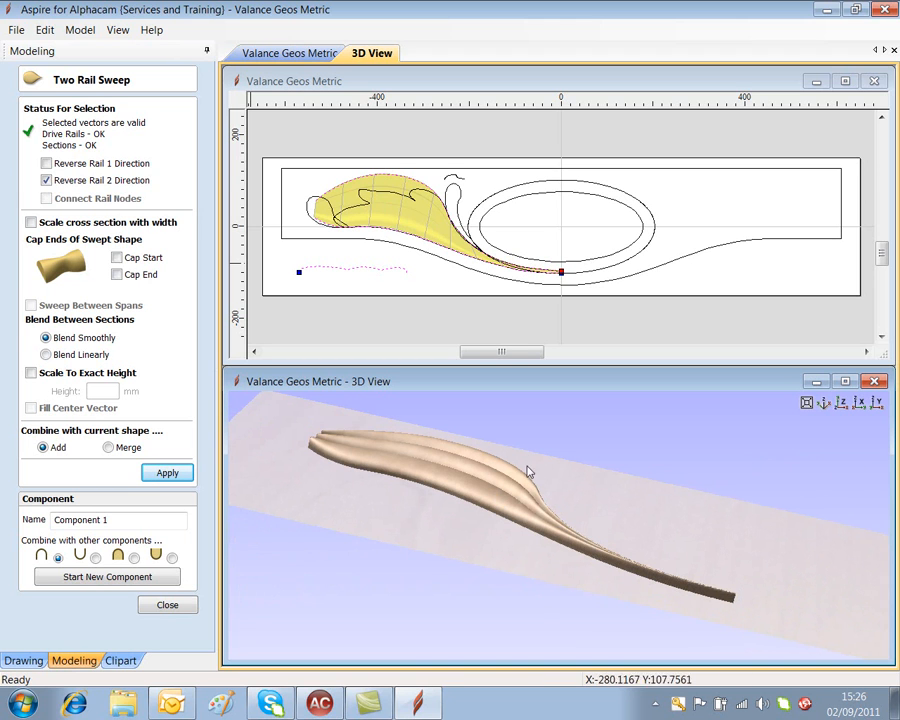
Step: Scale the sweep's cross section with width, set its exact height to 12 mm and reapply it
{"action": "left_click", "coordinate": [31, 222]}
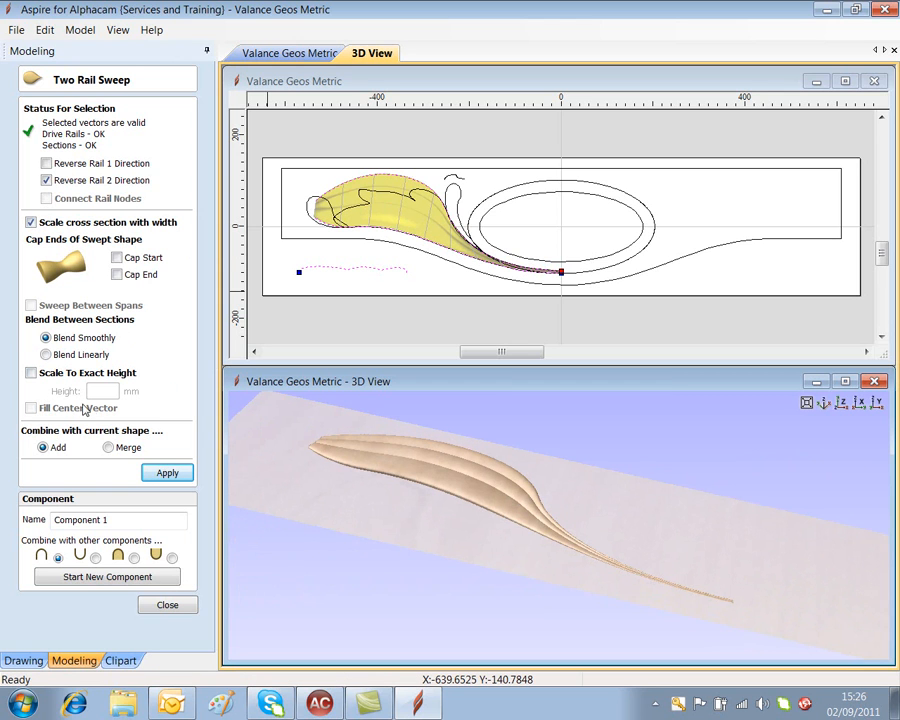
{"action": "left_click", "coordinate": [40, 375]}
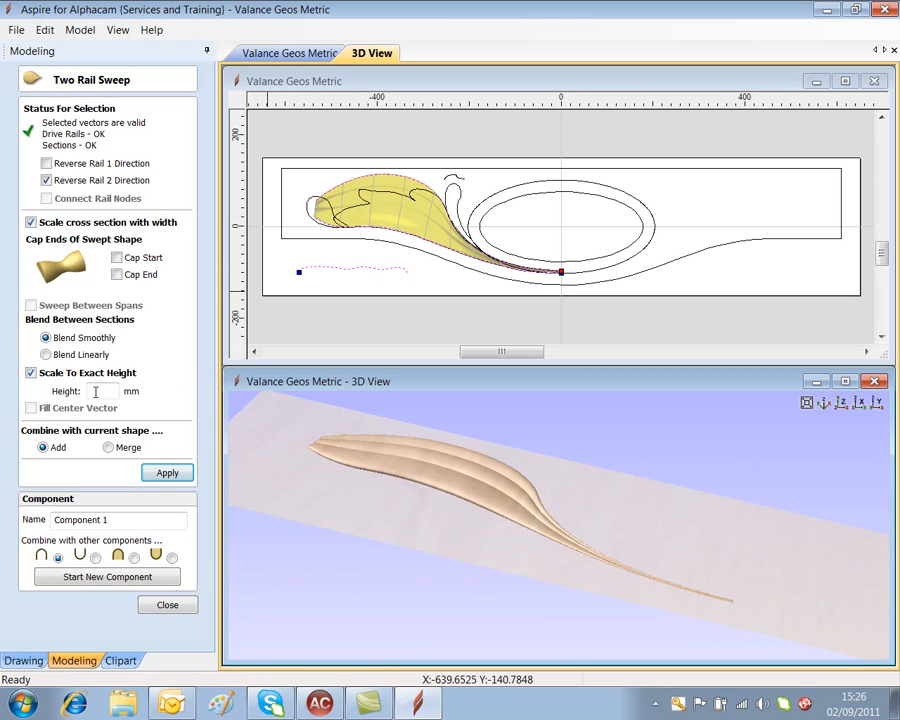
{"action": "left_click", "coordinate": [169, 473]}
{"action": "left_click_drag", "start_coordinate": [352, 526], "coordinate": [430, 555]}
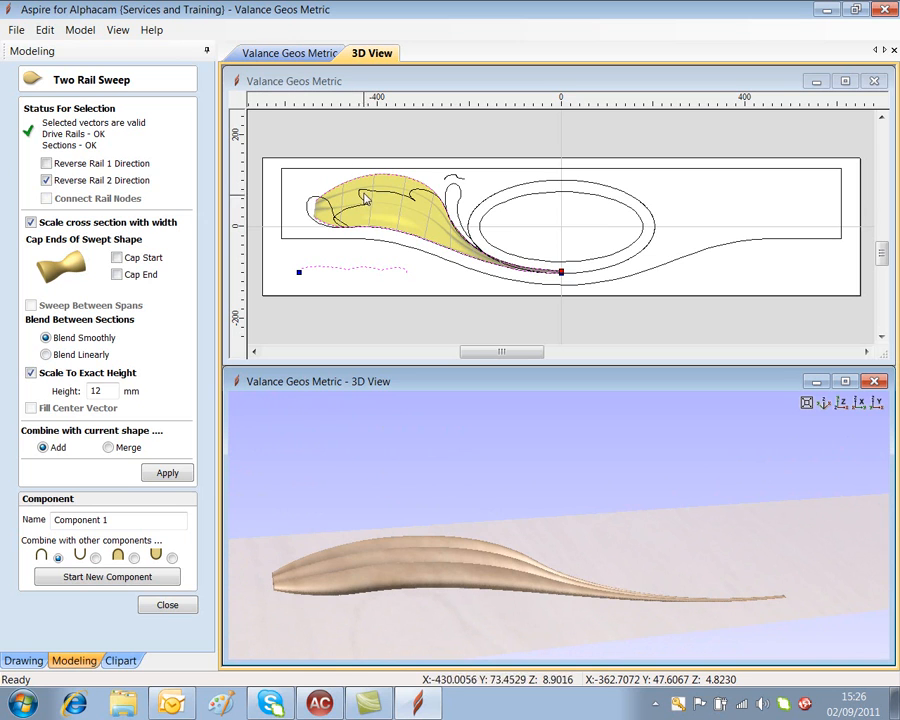
Step: Name the swept component Leaf and finish the two rail sweep
{"action": "double_click", "coordinate": [118, 520]}
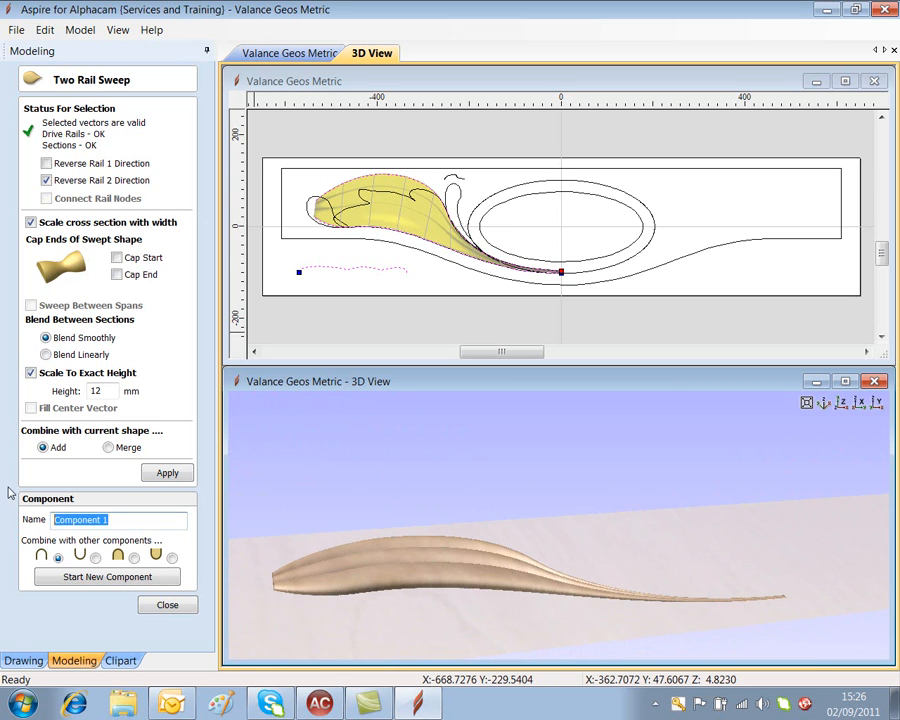
{"action": "key", "text": "Caps_Lock"}
{"action": "type", "text": "L"}
{"action": "key", "text": "Caps_Lock"}
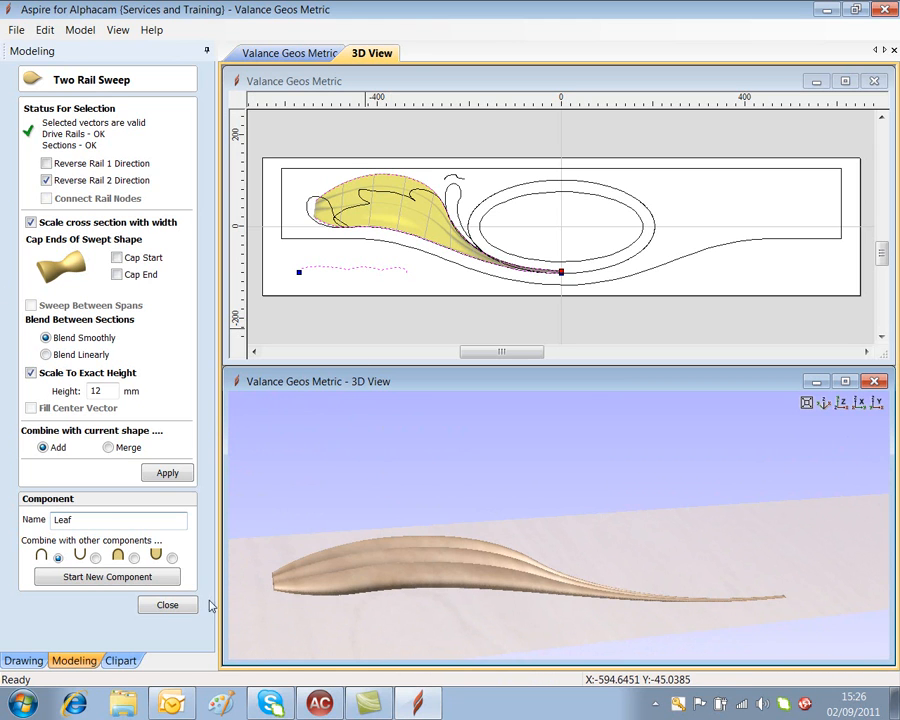
{"action": "left_click", "coordinate": [168, 607]}
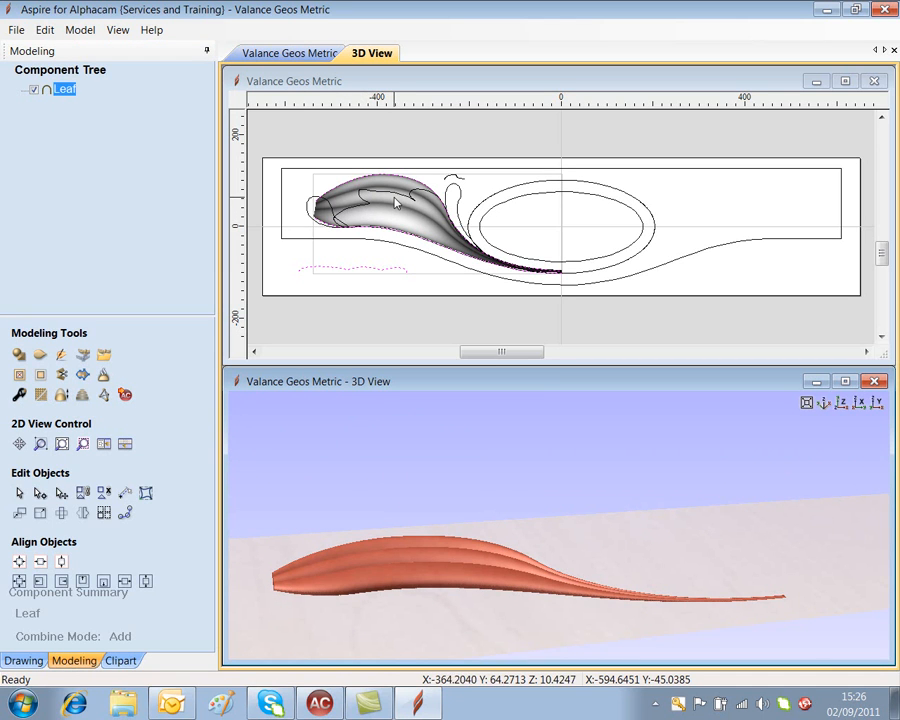
Step: Trim the Leaf component to the lobed leaf outline by clearing everything outside that vector
{"action": "left_click", "coordinate": [396, 200]}
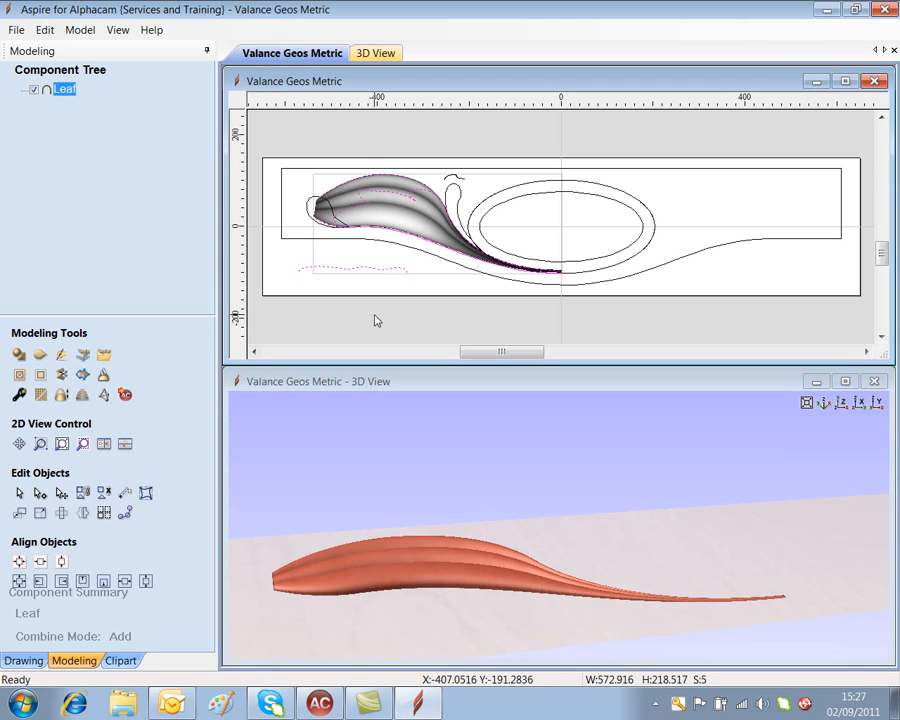
{"action": "left_click", "coordinate": [41, 376]}
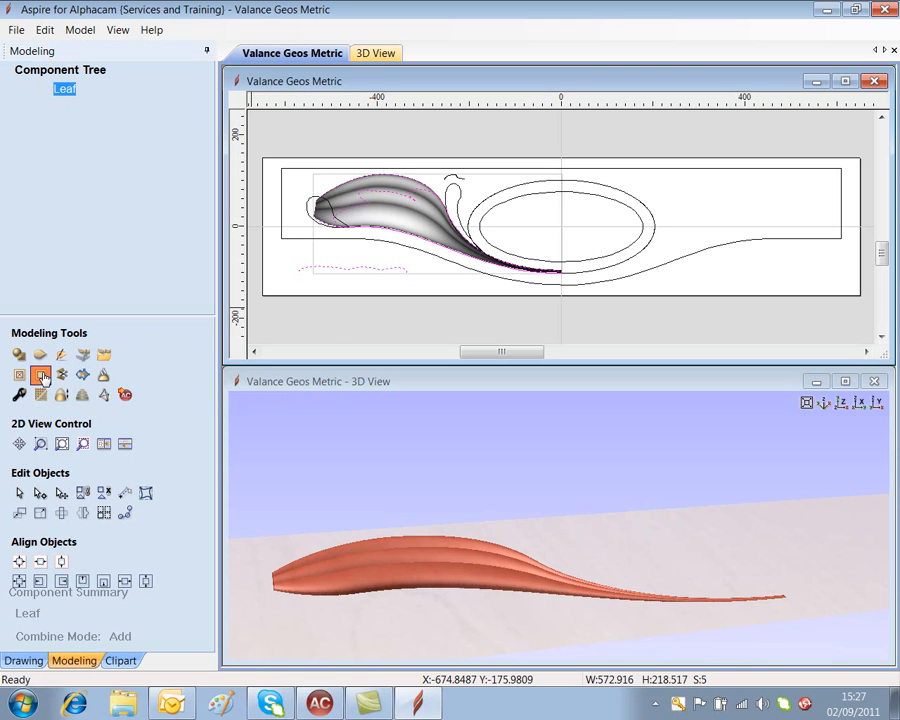
{"action": "left_click_drag", "start_coordinate": [410, 472], "coordinate": [621, 560]}
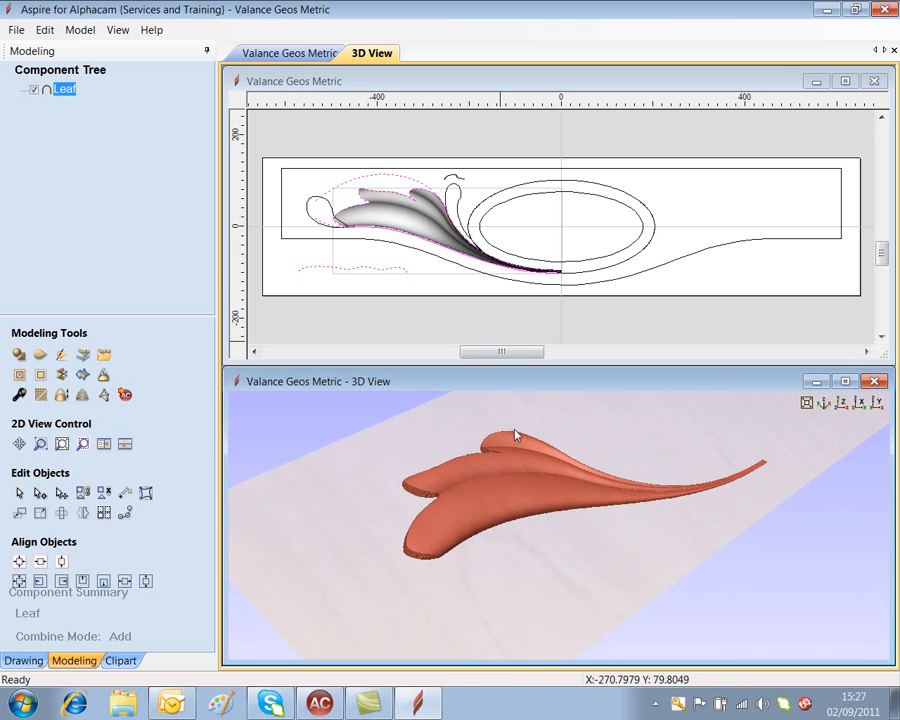
{"action": "left_click_drag", "start_coordinate": [603, 467], "coordinate": [624, 495]}
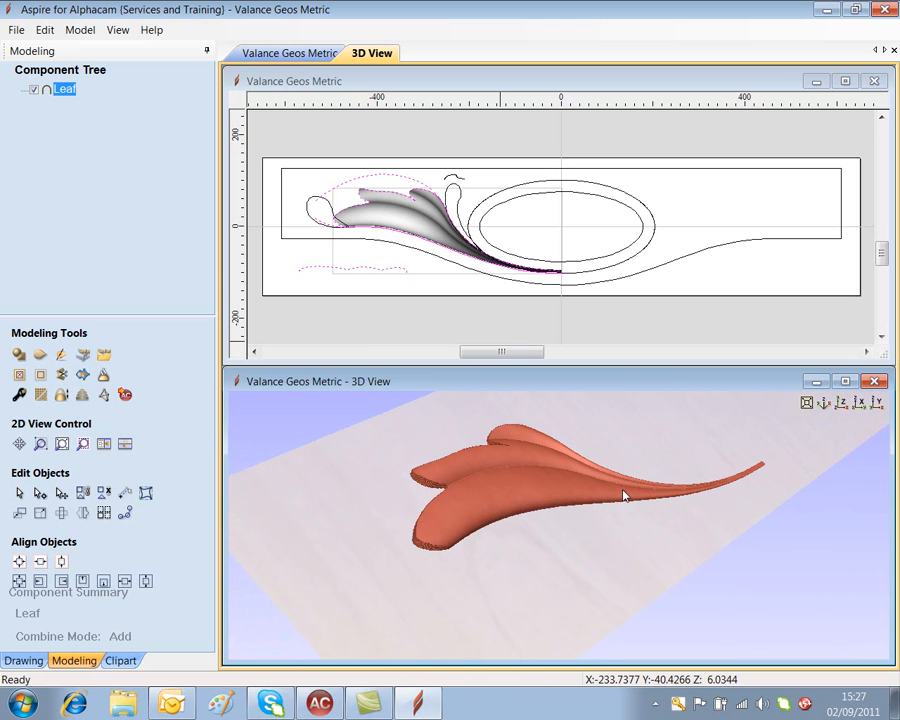
Step: Create a curved-profile shape from the rounded scroll outline at the leaf's outer end, with a 90° angle, 0 mm base height and no height limit
{"action": "left_click", "coordinate": [19, 493]}
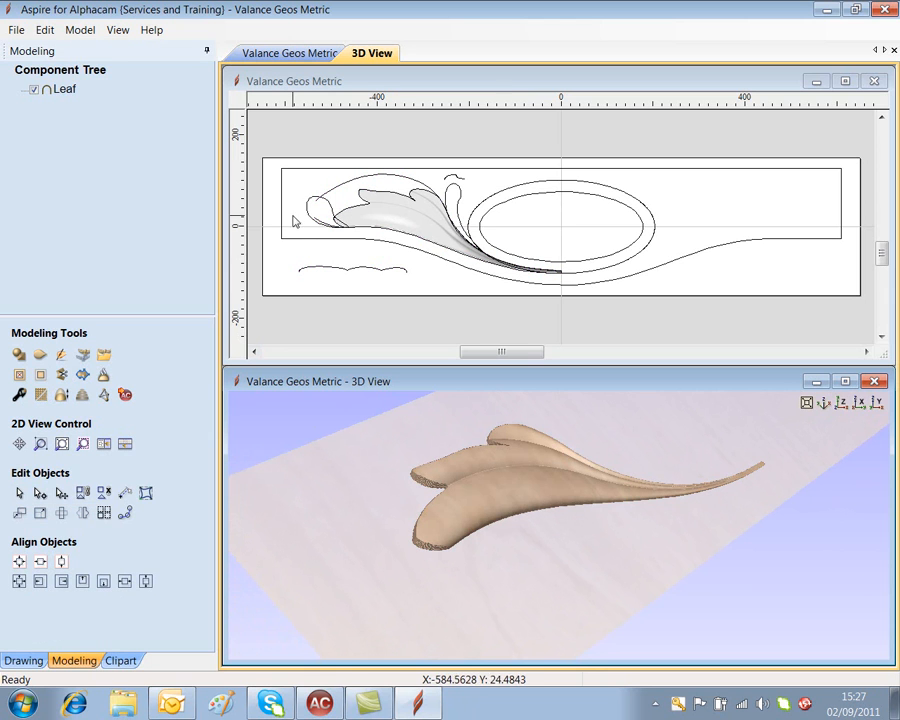
{"action": "left_click", "coordinate": [324, 203]}
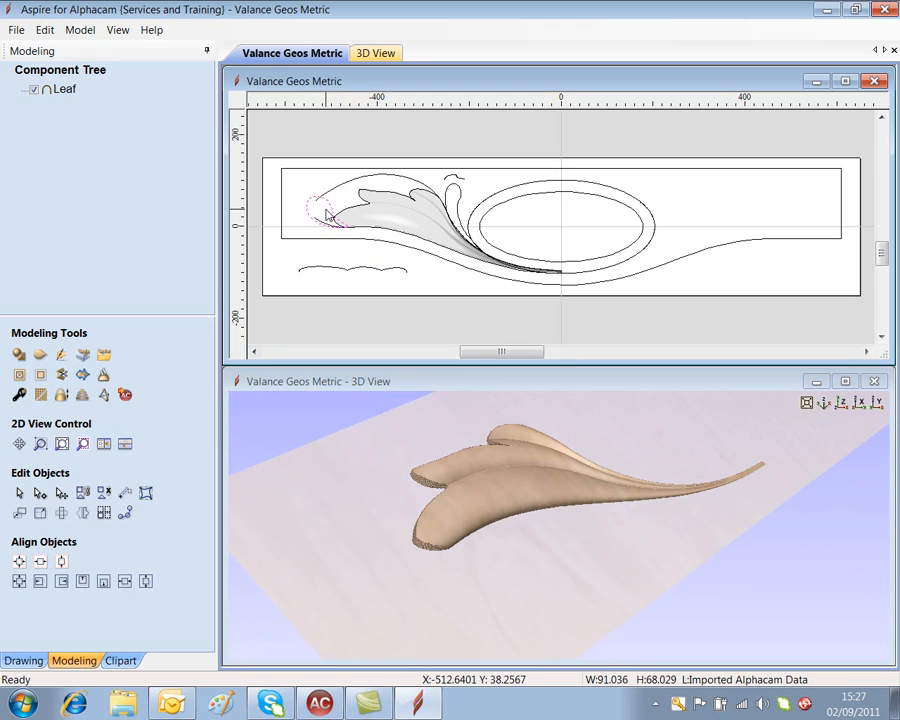
{"action": "left_click", "coordinate": [20, 356]}
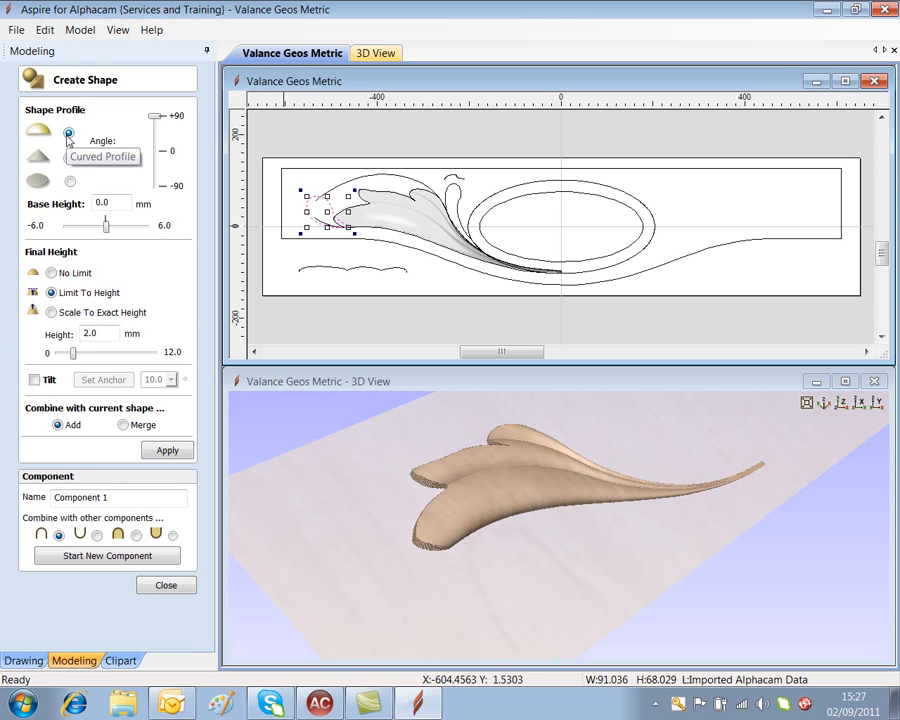
{"action": "left_click", "coordinate": [51, 273]}
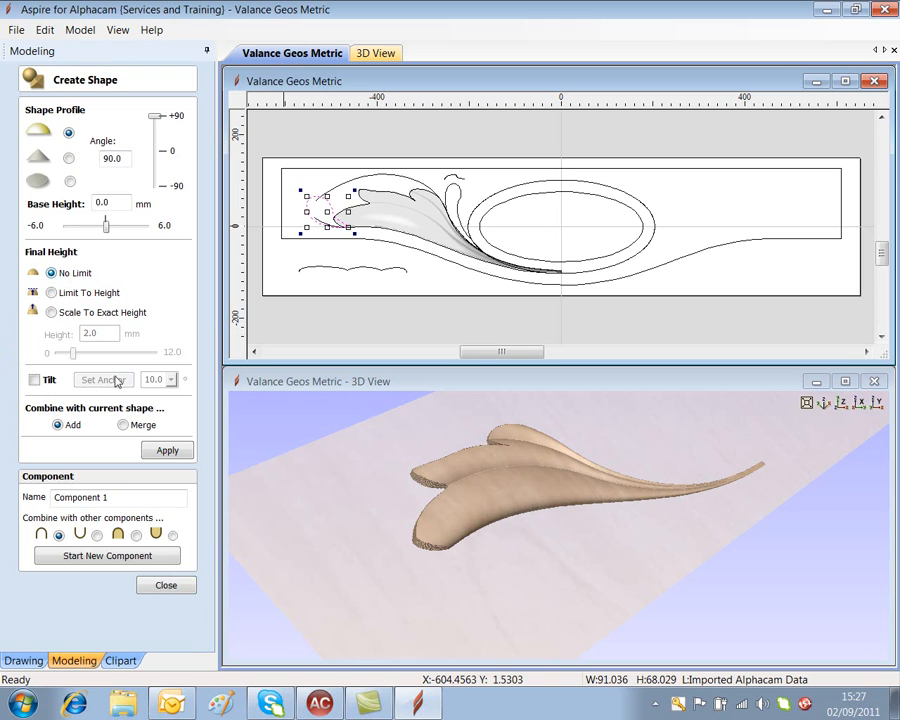
{"action": "left_click", "coordinate": [168, 450]}
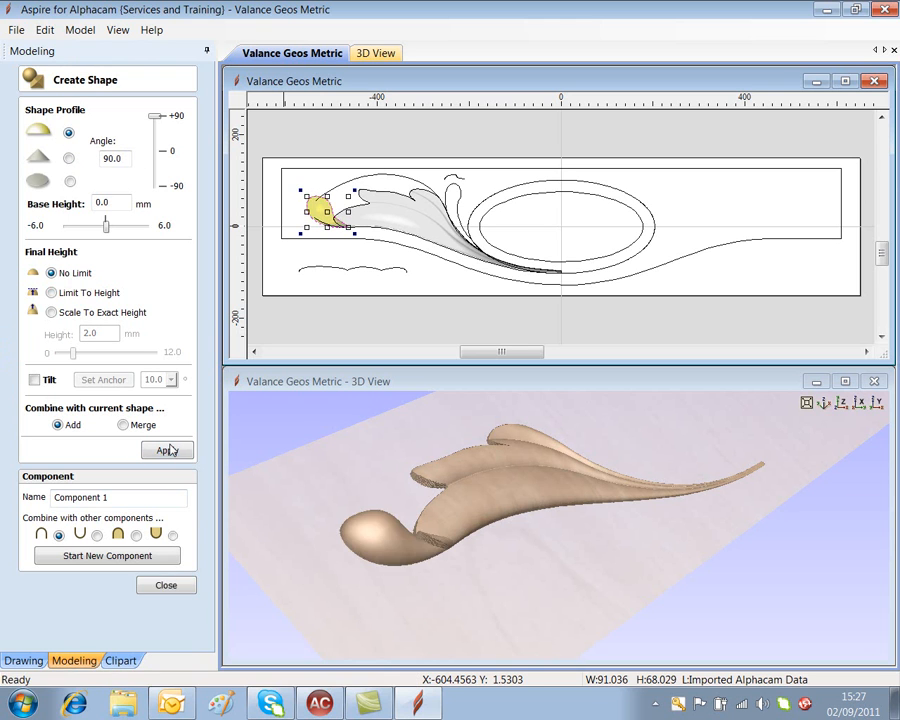
Step: Set the rounded leaf-end shape to merge with the other components
{"action": "left_click_drag", "start_coordinate": [332, 561], "coordinate": [338, 460]}
{"action": "scroll", "coordinate": [338, 460], "scroll_direction": "up", "scroll_amount": 2}
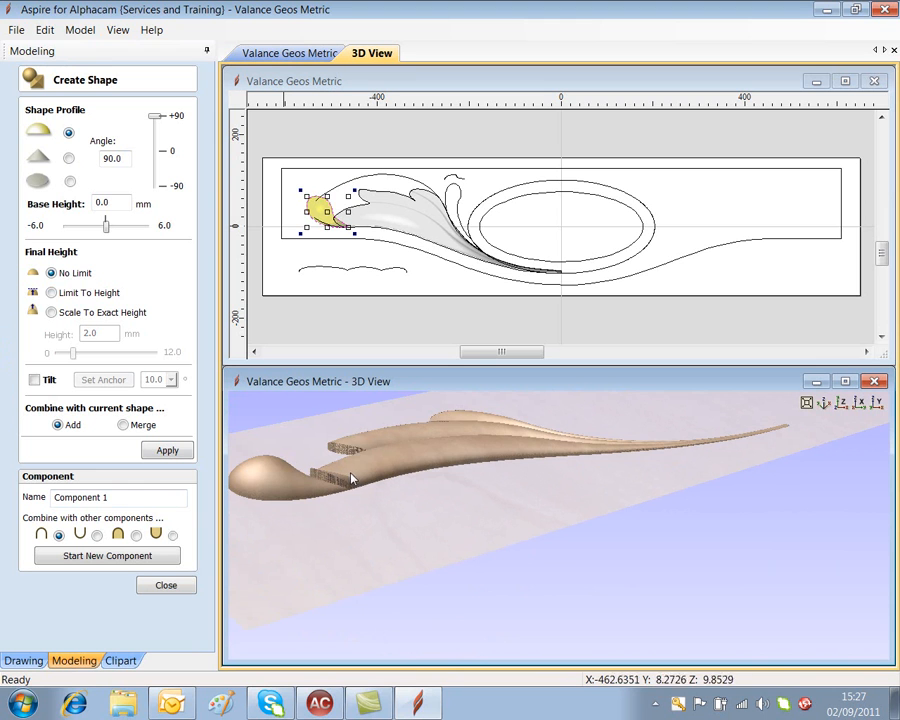
{"action": "left_click_drag", "start_coordinate": [370, 492], "coordinate": [610, 520]}
{"action": "scroll", "coordinate": [462, 513], "scroll_direction": "up", "scroll_amount": 3}
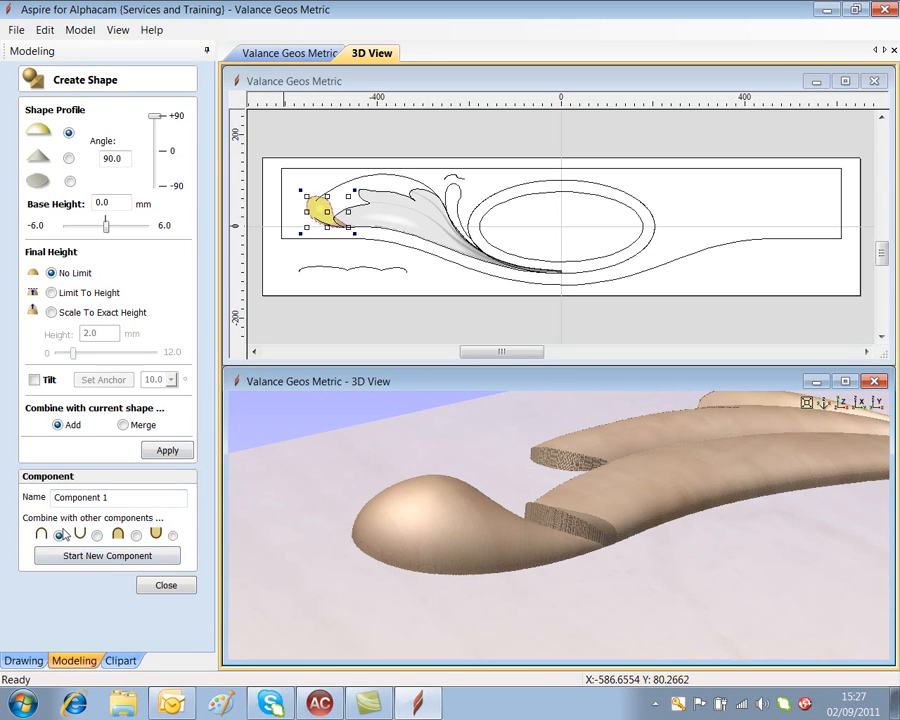
{"action": "left_click", "coordinate": [136, 535]}
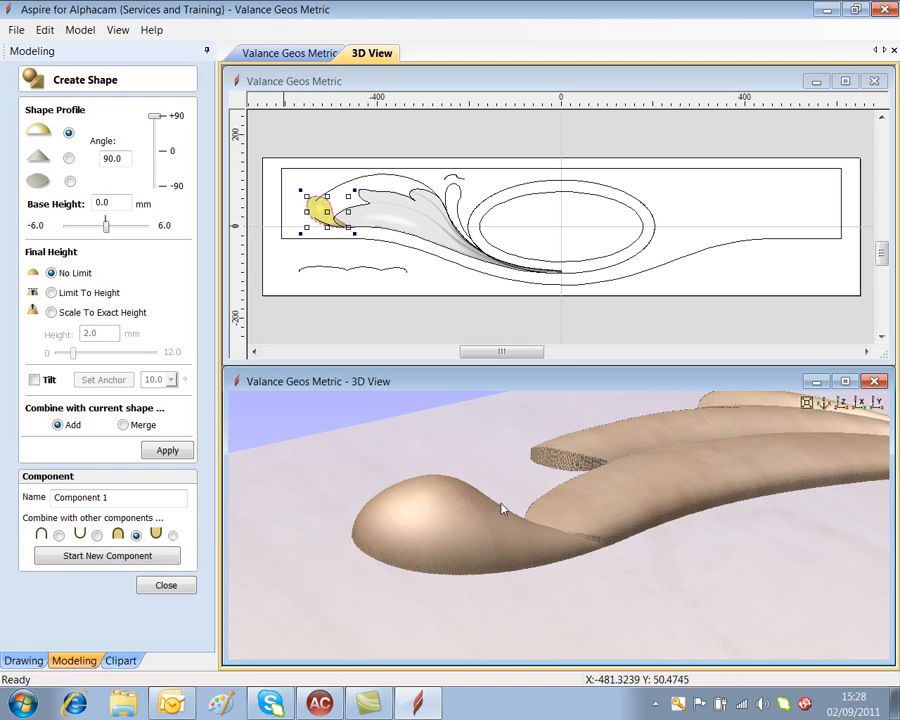
Step: Try limiting the leaf-end shape to a height of 9.72 mm and lowering its profile angle to 68.4°, then return to no height limit
{"action": "left_click", "coordinate": [51, 294]}
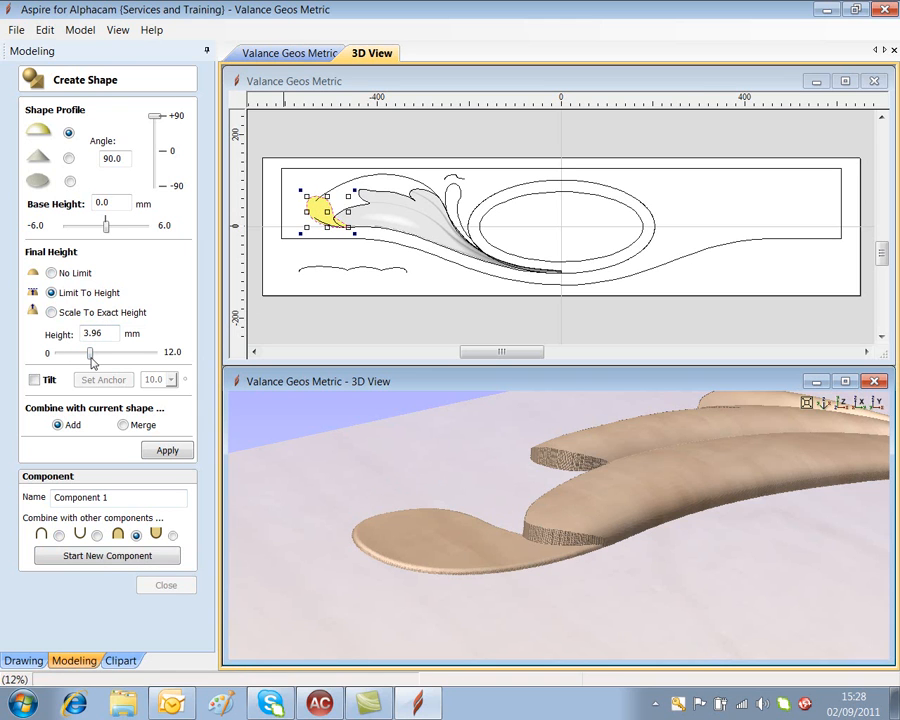
{"action": "left_click_drag", "start_coordinate": [103, 357], "coordinate": [138, 358]}
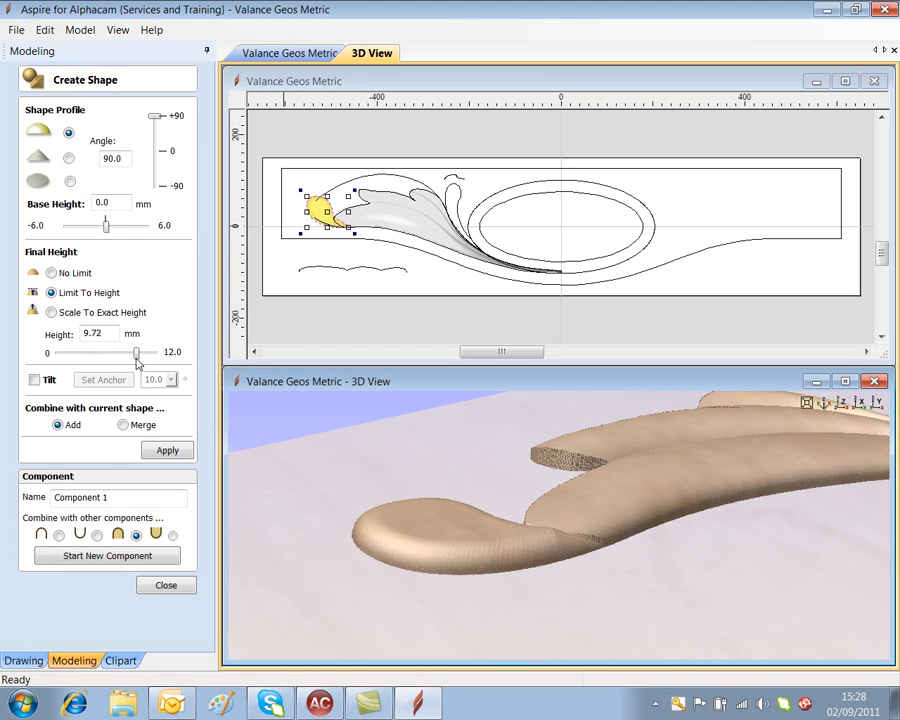
{"action": "left_click_drag", "start_coordinate": [607, 565], "coordinate": [562, 559]}
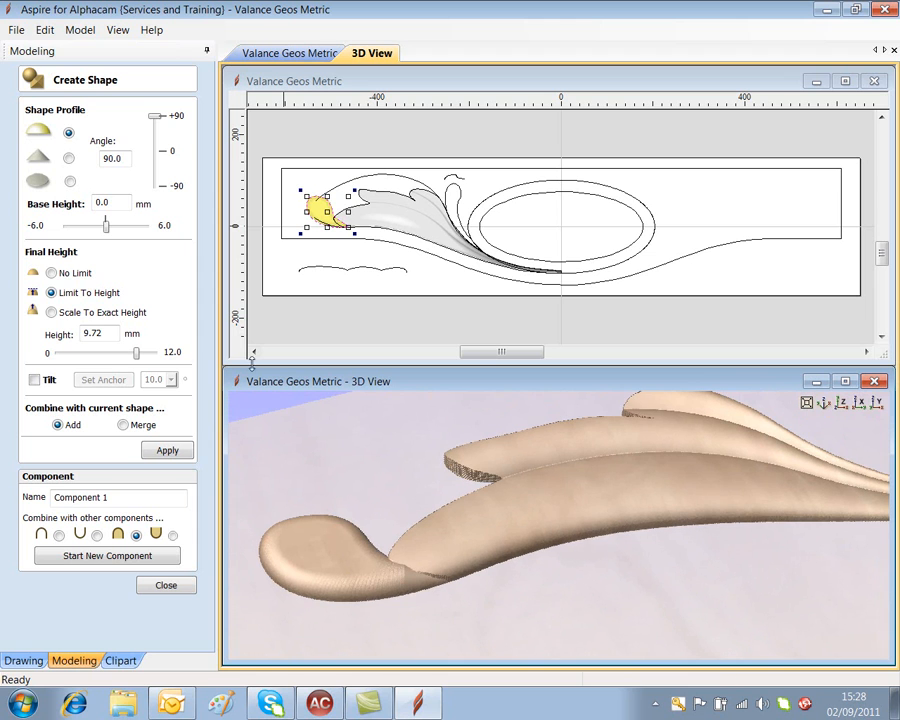
{"action": "left_click_drag", "start_coordinate": [156, 119], "coordinate": [154, 123]}
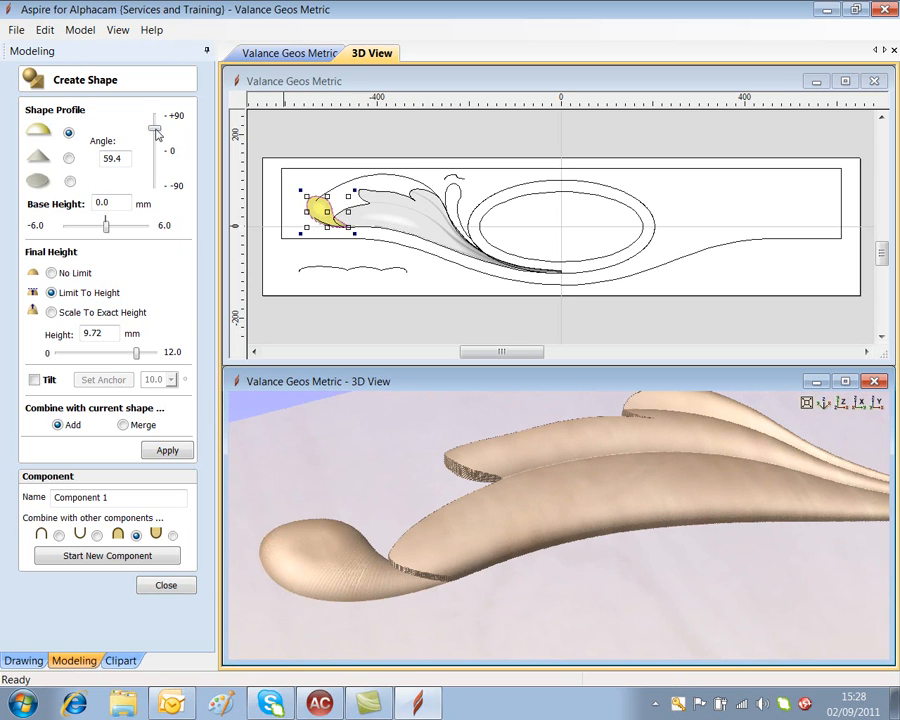
{"action": "left_click", "coordinate": [51, 273]}
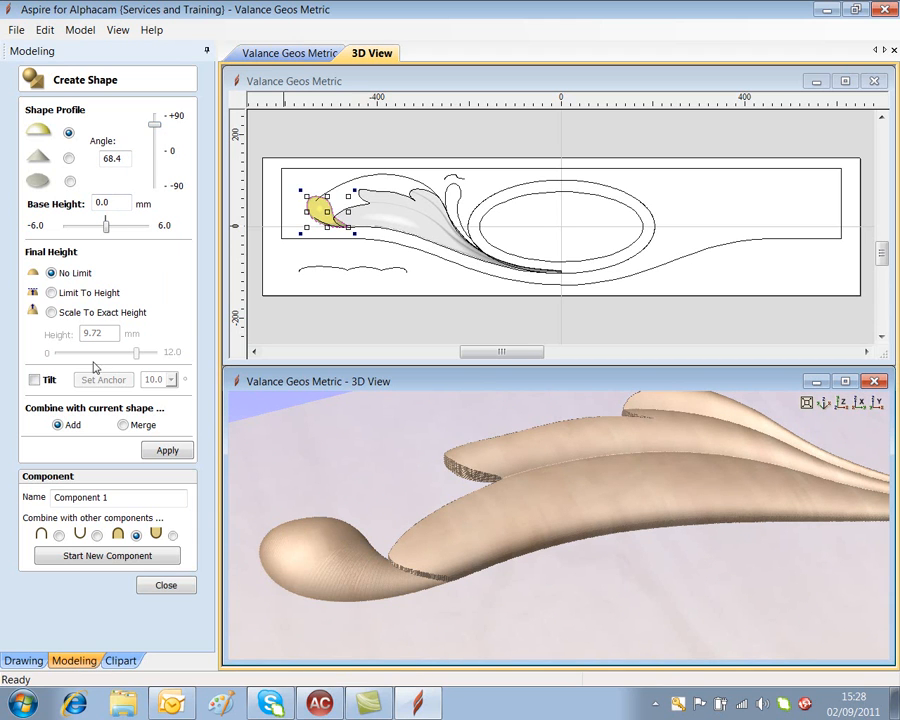
Step: Scale the leaf-end shape to an exact height of 12 mm and apply it
{"action": "left_click", "coordinate": [52, 313]}
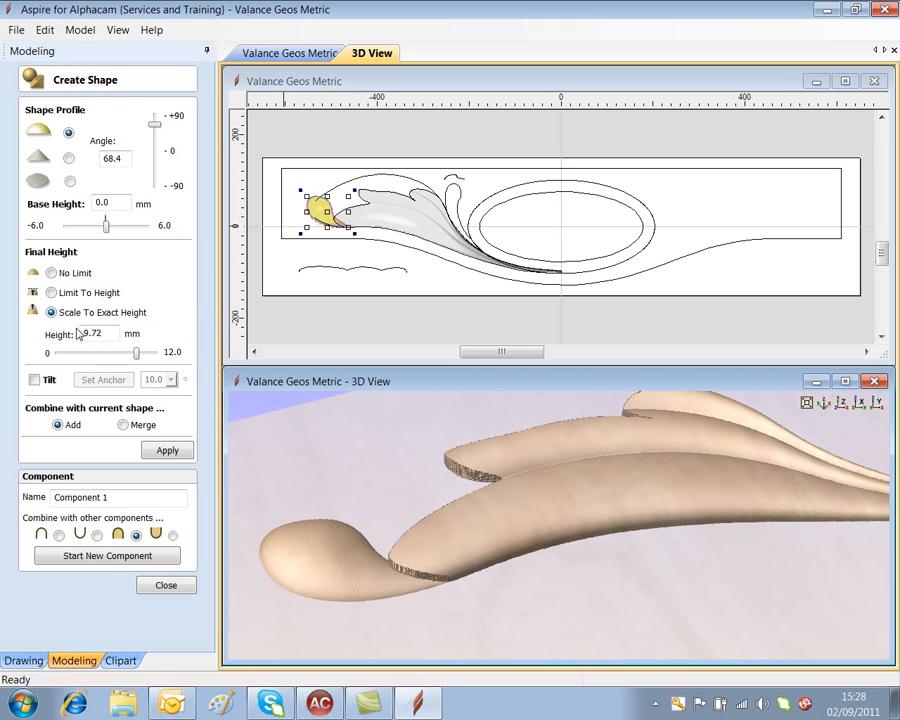
{"action": "type", "text": "12"}
{"action": "left_click", "coordinate": [164, 451]}
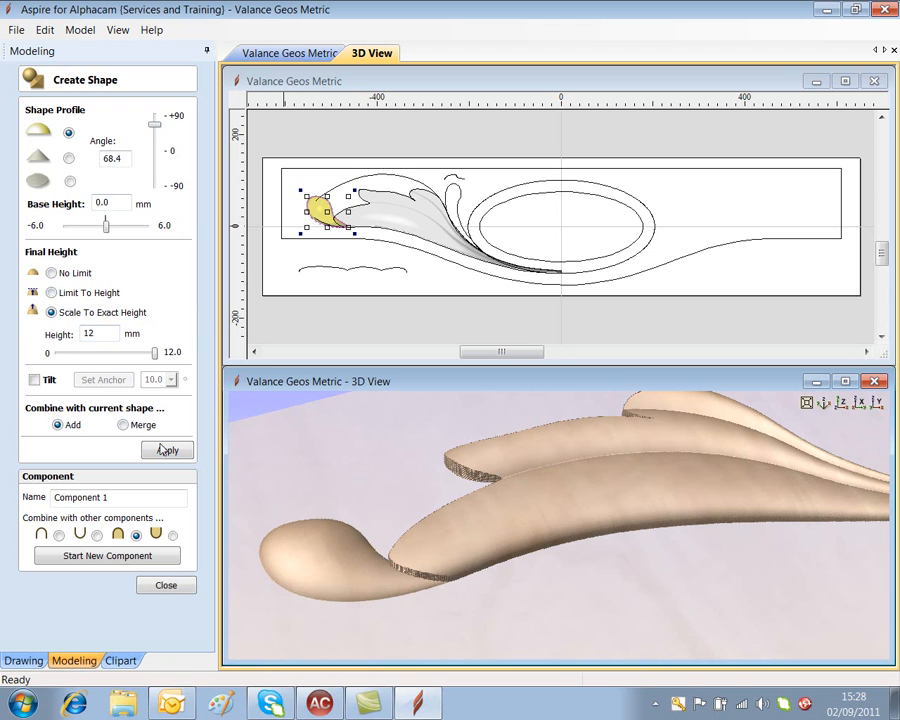
Step: Raise the leaf-end shape's base height to 3.0 mm and set its profile angle to 77.4°
{"action": "left_click_drag", "start_coordinate": [372, 552], "coordinate": [371, 540]}
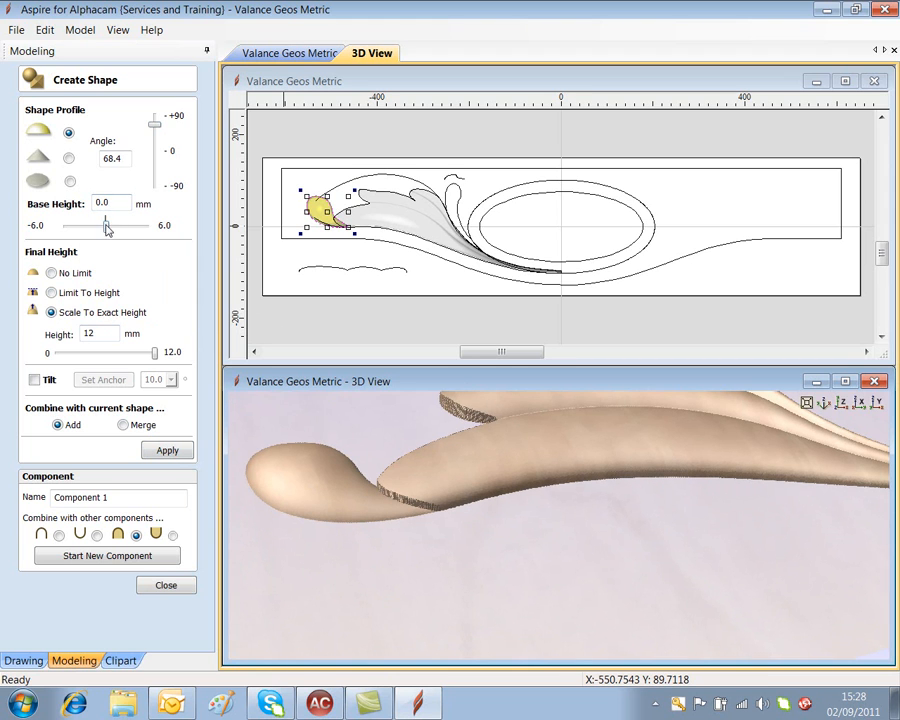
{"action": "left_click_drag", "start_coordinate": [108, 229], "coordinate": [116, 231]}
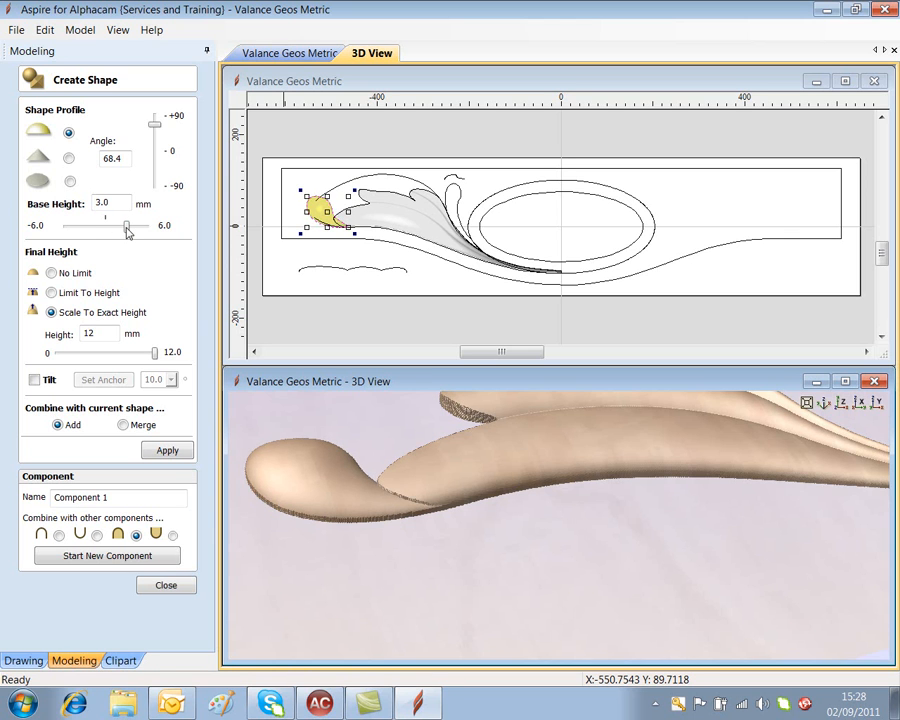
{"action": "left_click_drag", "start_coordinate": [541, 533], "coordinate": [257, 411]}
{"action": "left_click_drag", "start_coordinate": [155, 131], "coordinate": [155, 130]}
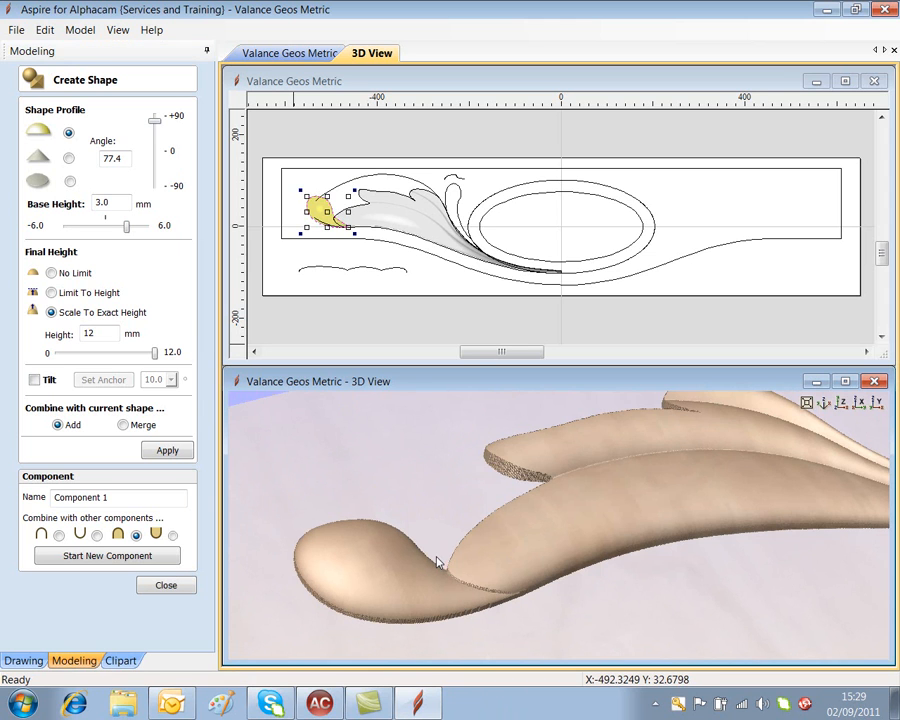
{"action": "scroll", "coordinate": [434, 559], "scroll_direction": "up", "scroll_amount": 2}
{"action": "scroll", "coordinate": [420, 598], "scroll_direction": "up", "scroll_amount": 1}
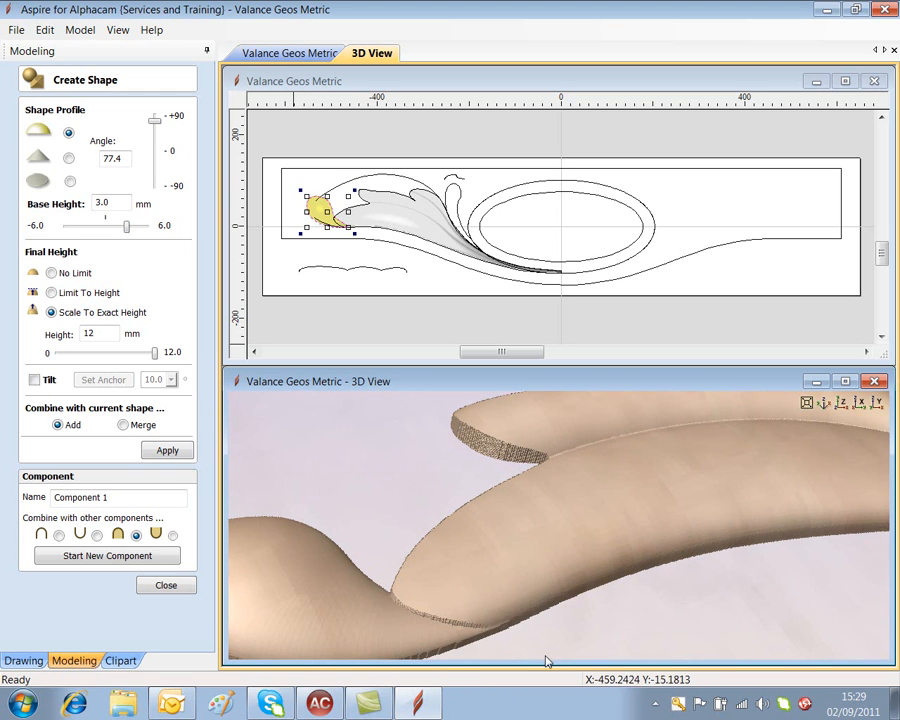
{"action": "left_click_drag", "start_coordinate": [536, 638], "coordinate": [588, 588]}
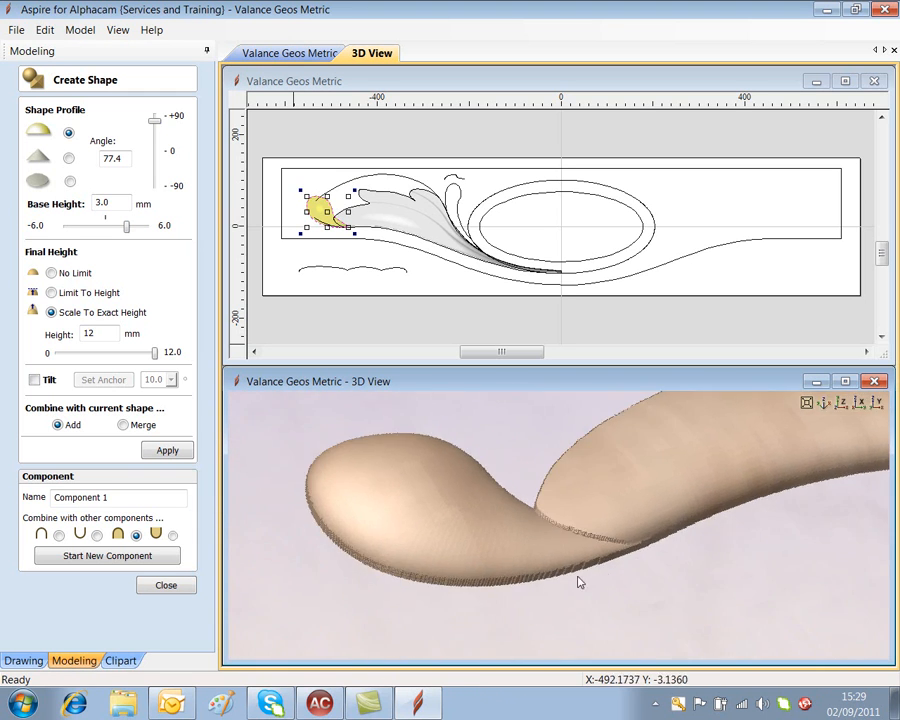
Step: Tilt the leaf-end shape, anchoring it in the rounded end and setting the tilt direction towards the narrow tip
{"action": "left_click", "coordinate": [34, 381]}
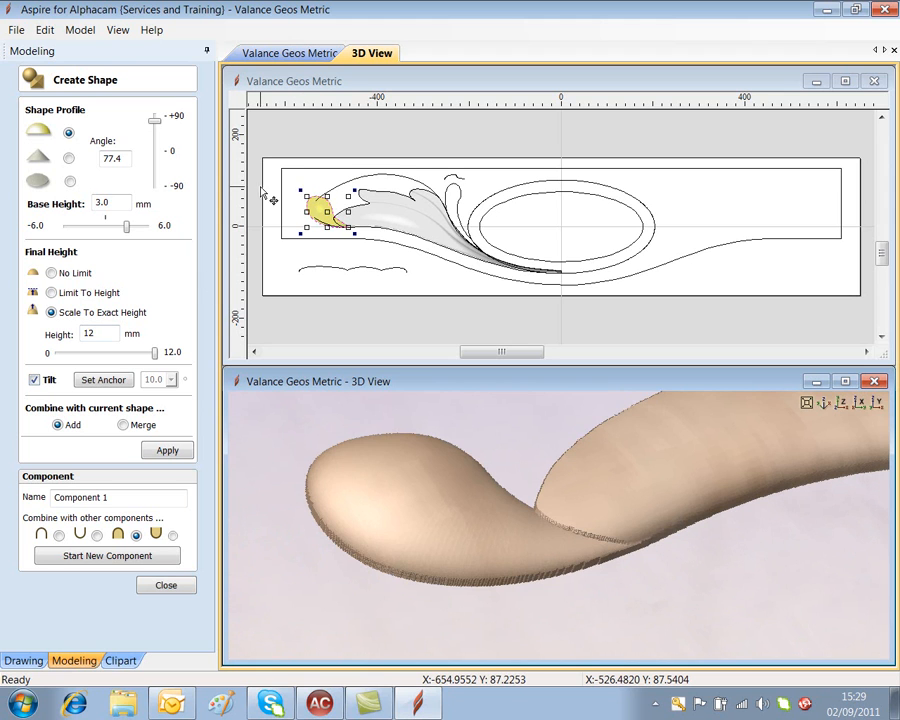
{"action": "left_click", "coordinate": [103, 380]}
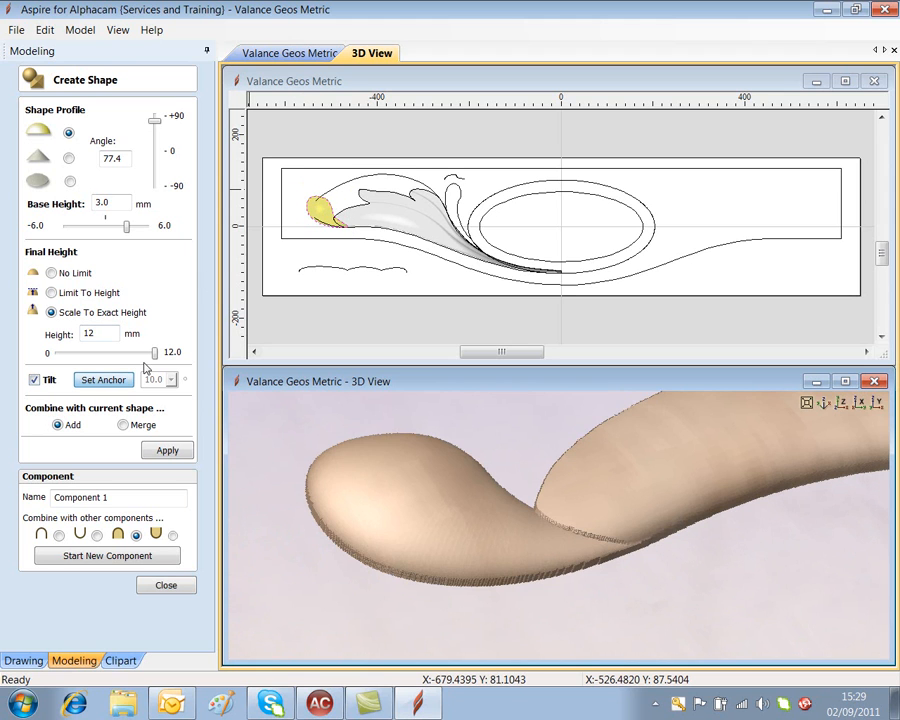
{"action": "left_click", "coordinate": [309, 197]}
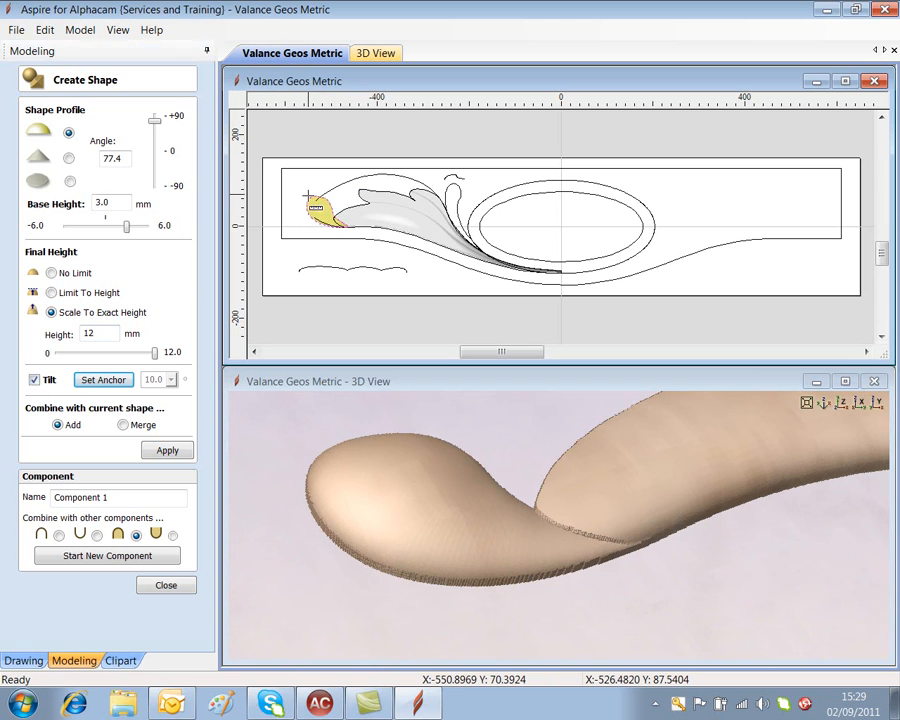
{"action": "left_click", "coordinate": [318, 206]}
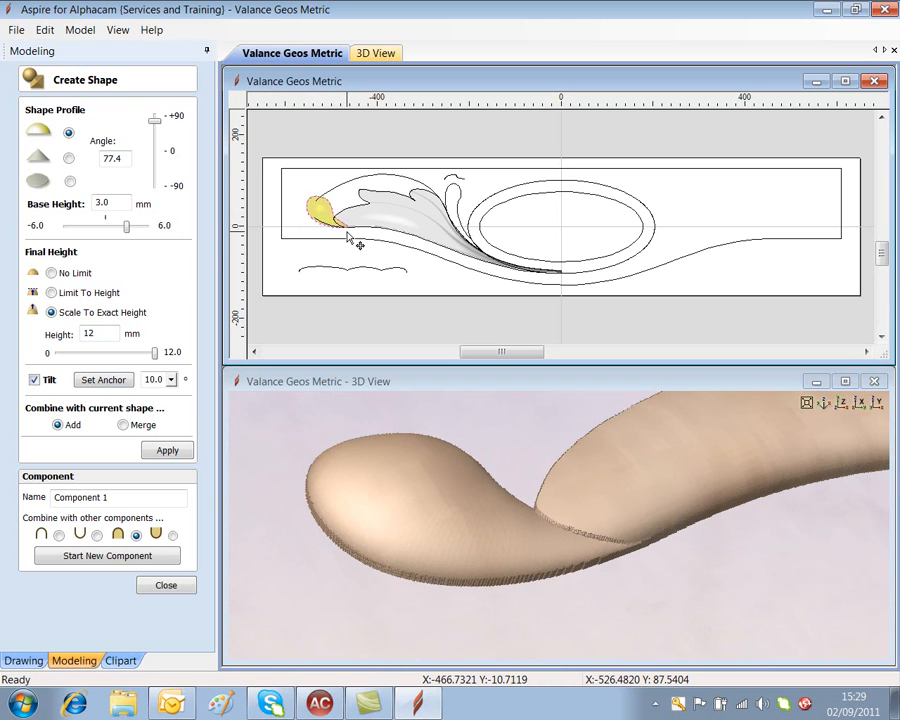
{"action": "left_click", "coordinate": [348, 236]}
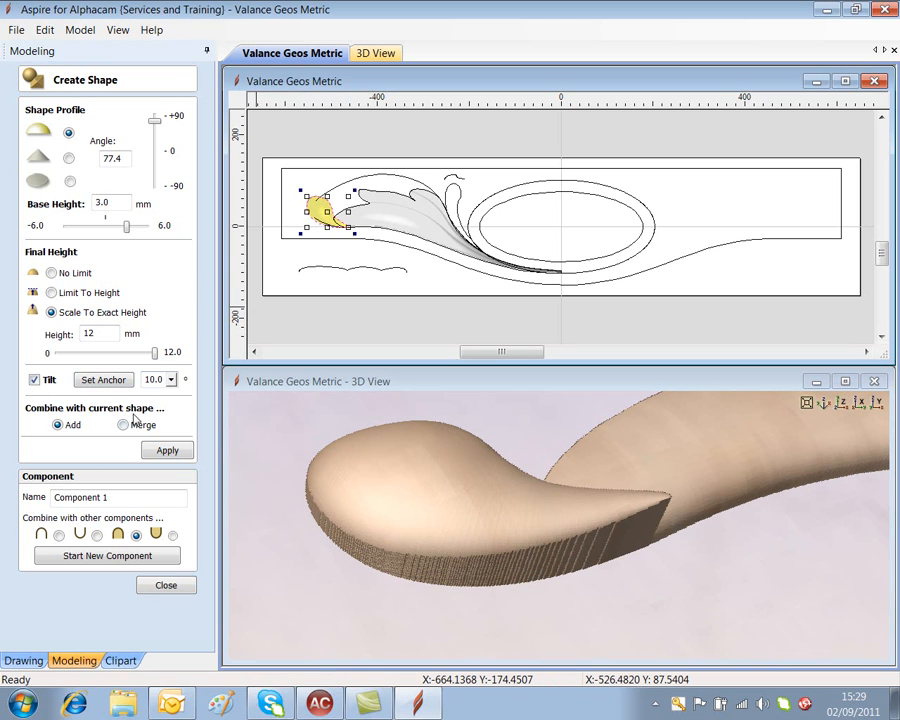
Step: Adjust the tilt angle of the leaf-end shape to 1° and apply it
{"action": "left_click", "coordinate": [170, 381]}
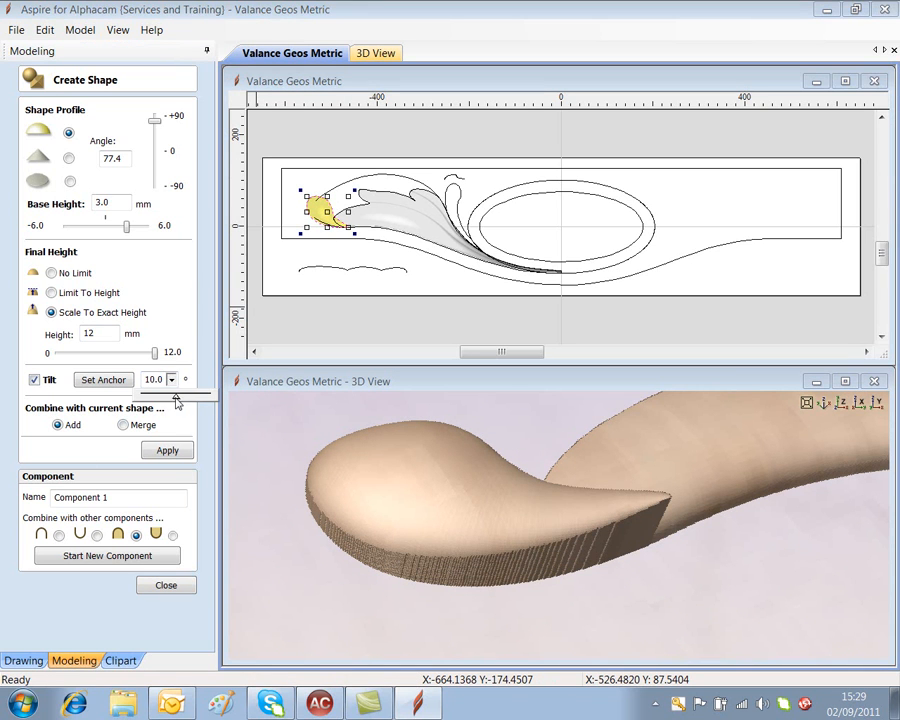
{"action": "left_click", "coordinate": [156, 400]}
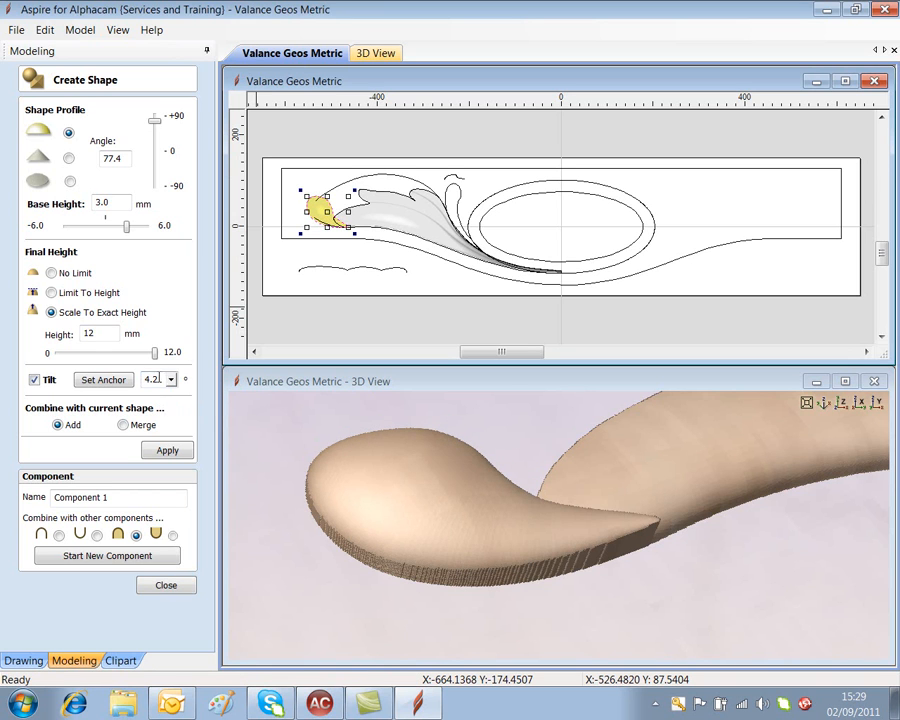
{"action": "left_click", "coordinate": [170, 382]}
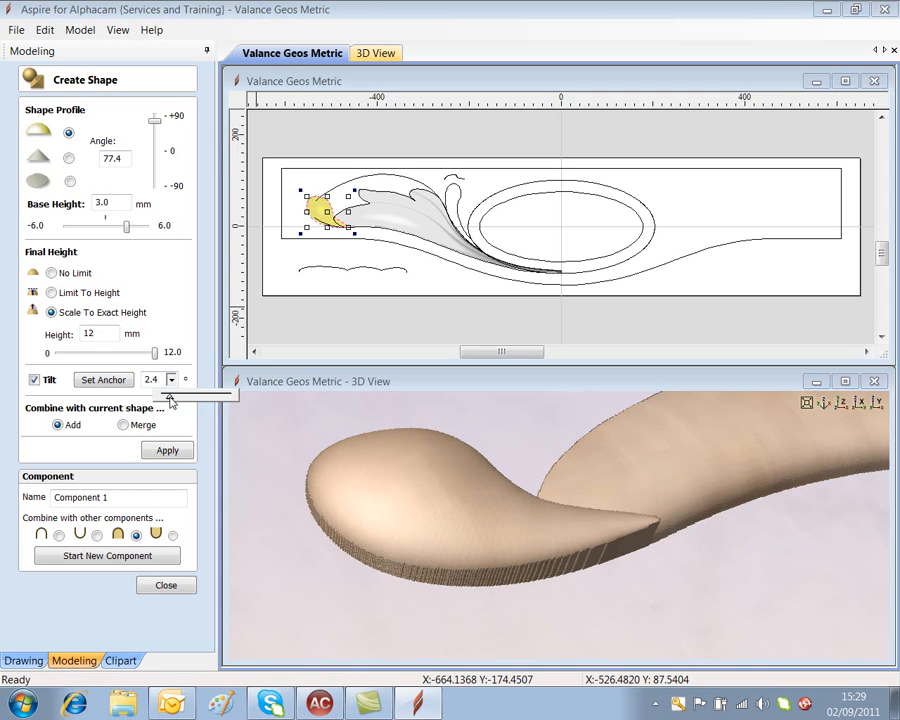
{"action": "left_click", "coordinate": [168, 400]}
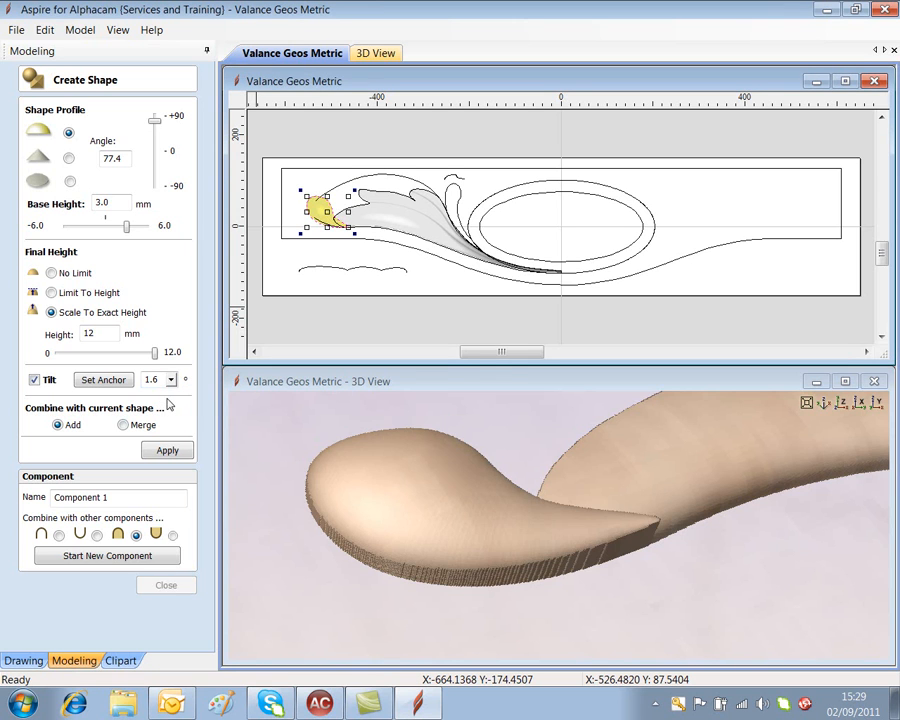
{"action": "double_click", "coordinate": [166, 381]}
{"action": "left_click", "coordinate": [166, 451]}
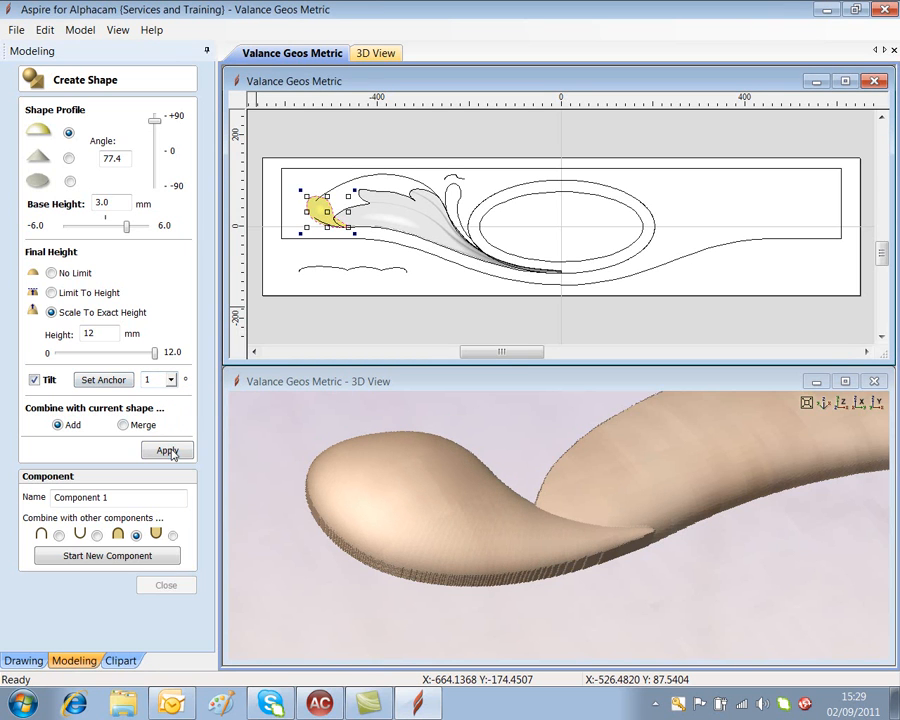
Step: Name the component Leaf End and finish creating the shape
{"action": "left_click_drag", "start_coordinate": [494, 502], "coordinate": [540, 508]}
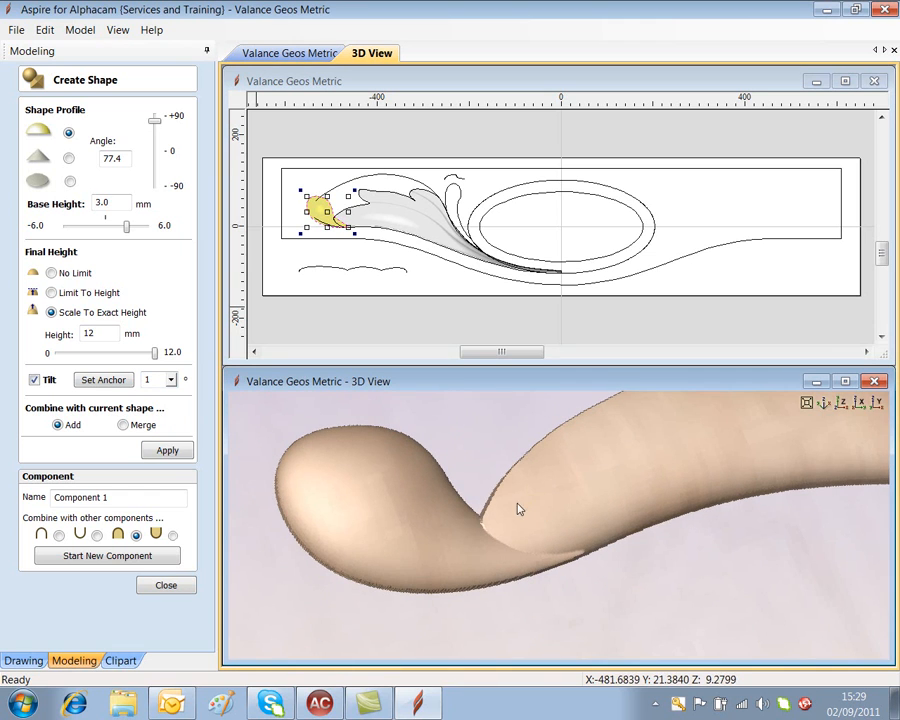
{"action": "triple_click", "coordinate": [123, 497]}
{"action": "key", "text": "Caps_Lock"}
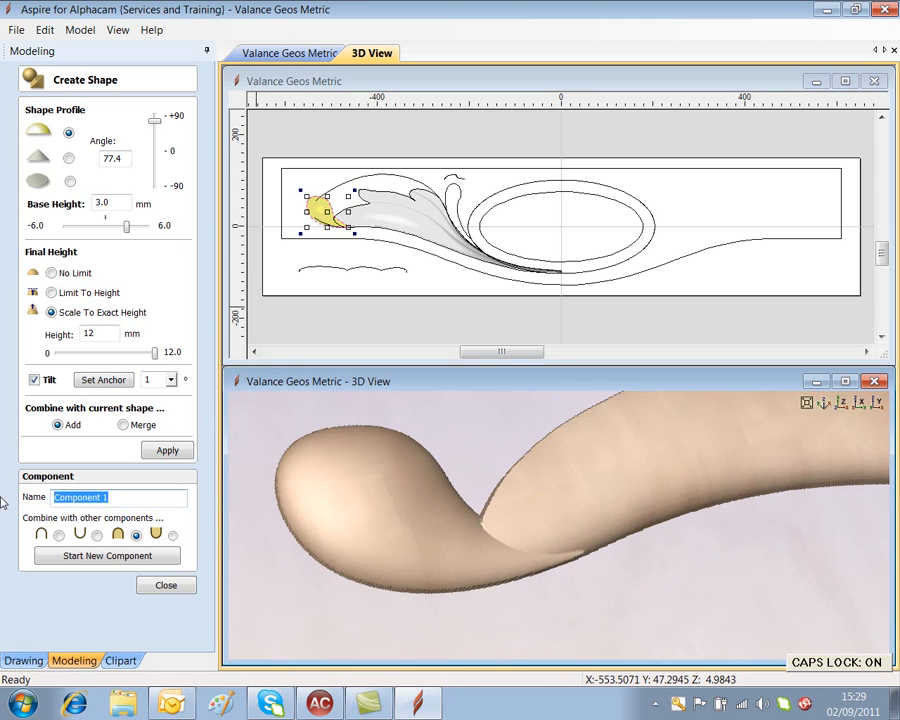
{"action": "type", "text": "L"}
{"action": "key", "text": "Caps_Lock"}
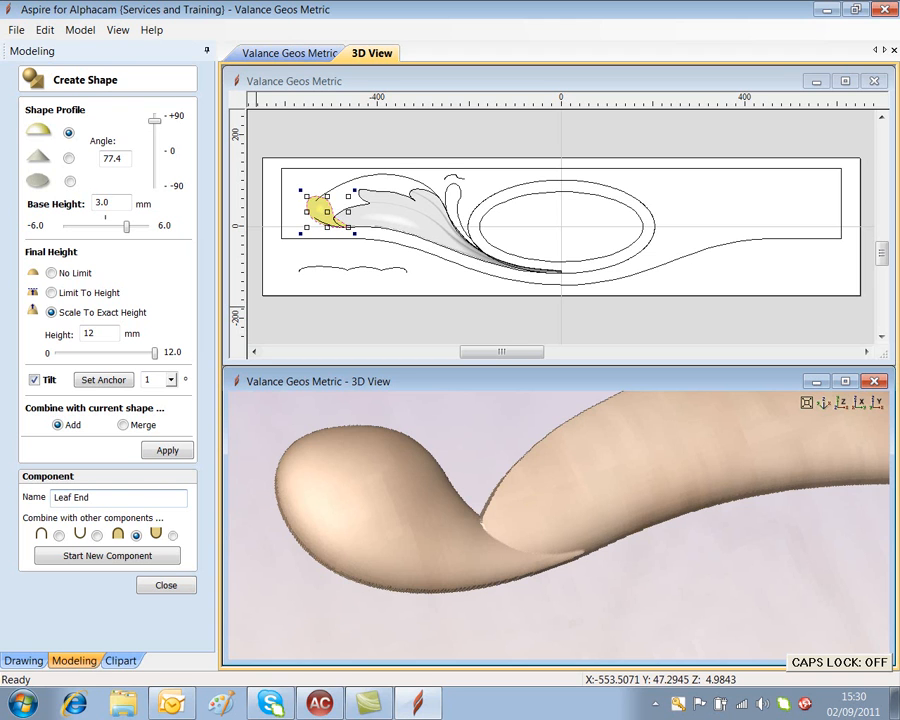
{"action": "left_click", "coordinate": [166, 585]}
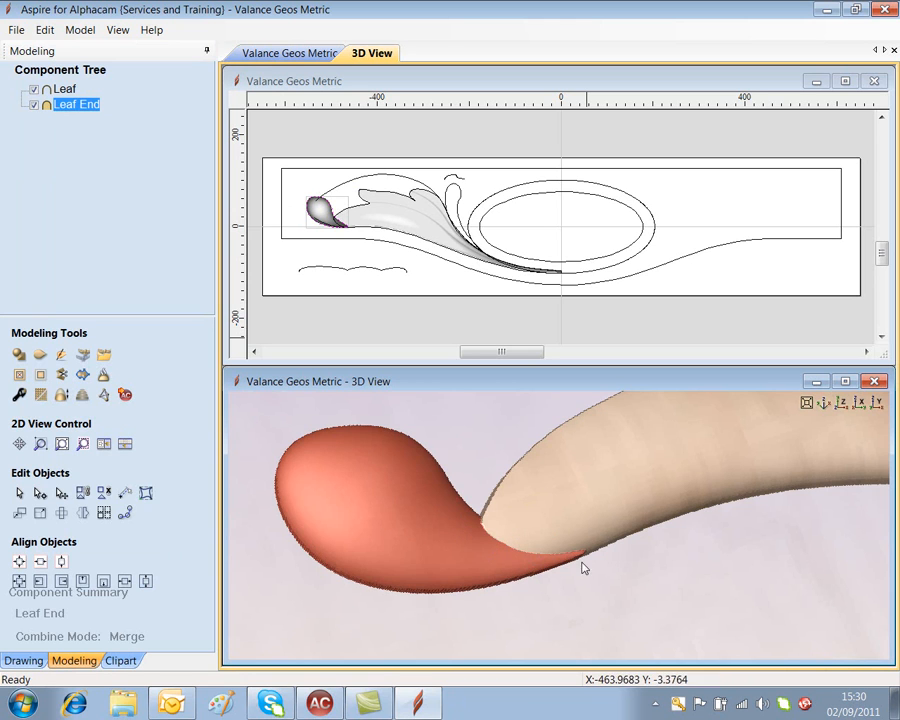
Step: Start sculpting the Leaf and Leaf End components together, allowing them to be baked into one component
{"action": "left_click", "coordinate": [63, 90], "text": "shift"}
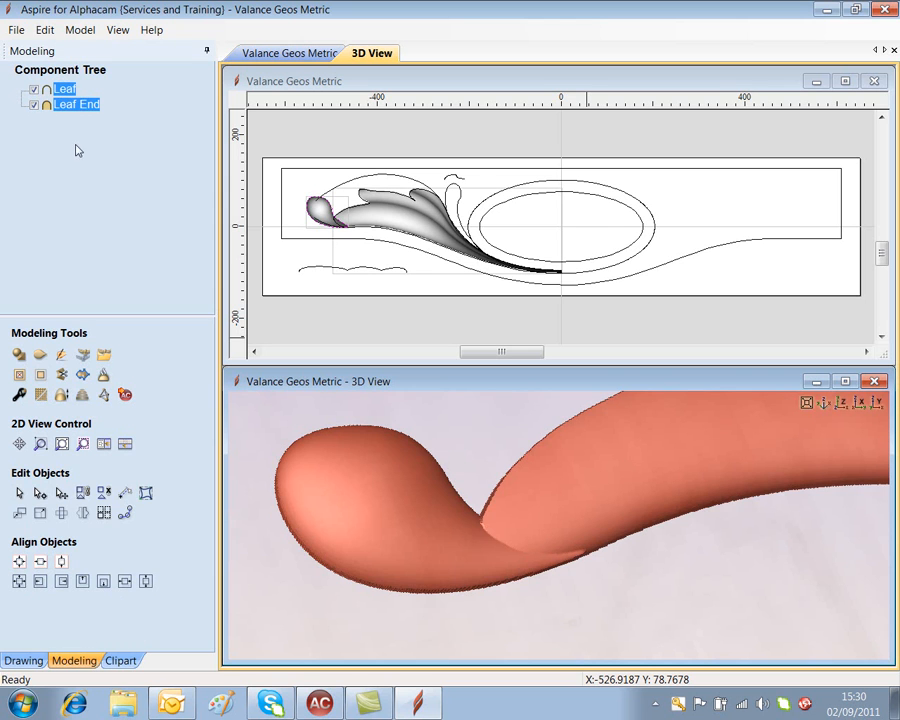
{"action": "left_click", "coordinate": [61, 357]}
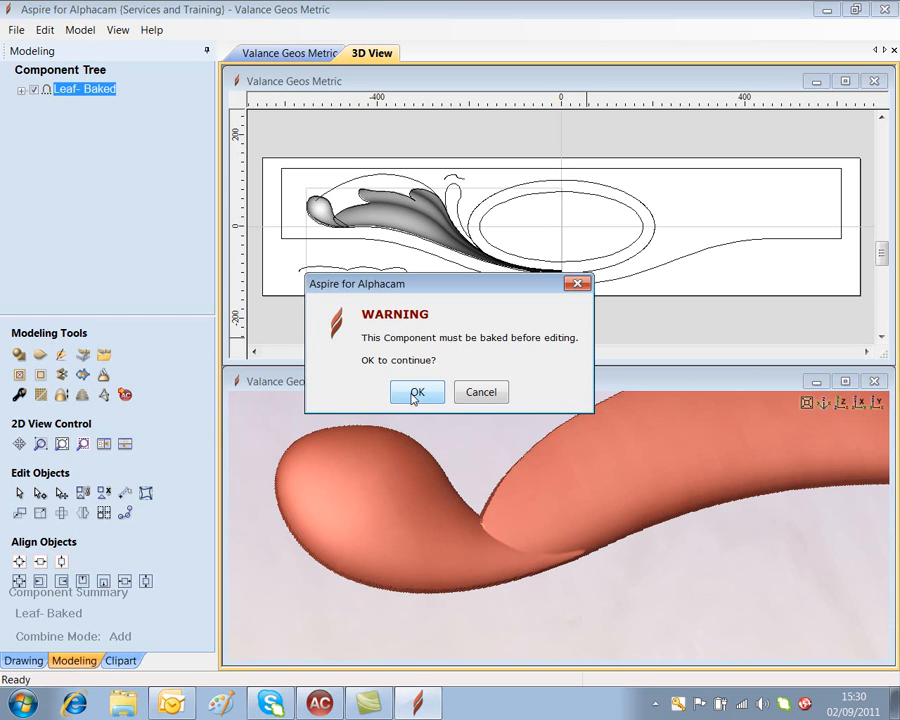
{"action": "left_click", "coordinate": [415, 393]}
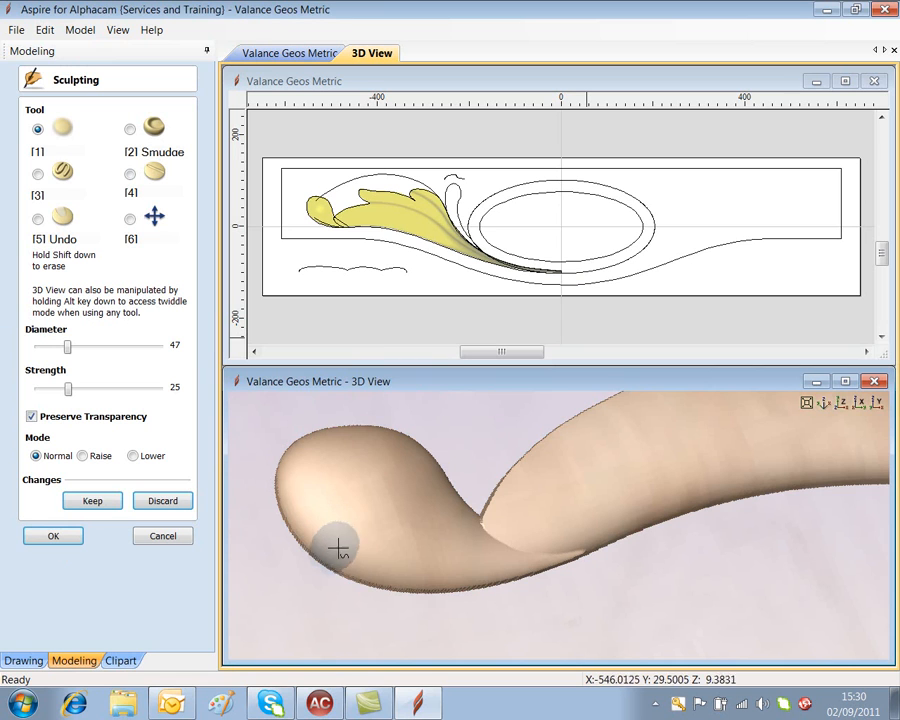
Step: Smooth the joint between the rounded leaf end and the leaf with a brush of diameter 37 and strength 22
{"action": "left_click_drag", "start_coordinate": [51, 347], "coordinate": [48, 347]}
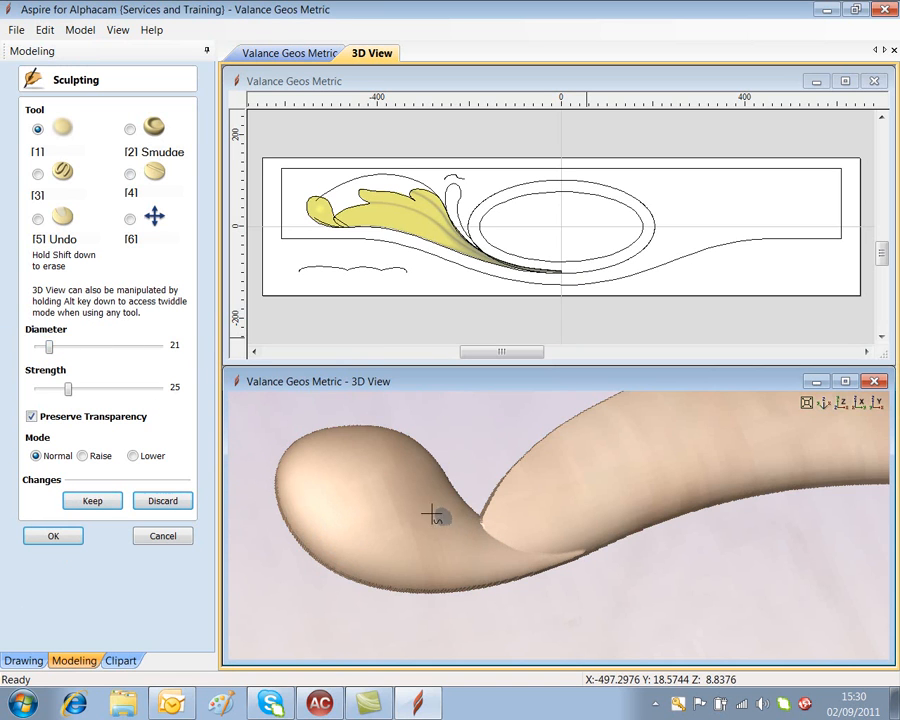
{"action": "left_click_drag", "start_coordinate": [53, 347], "coordinate": [66, 347]}
{"action": "mouse_move", "coordinate": [528, 514]}
{"action": "left_mouse_down"}
{"action": "mouse_move", "coordinate": [482, 528]}
{"action": "mouse_move", "coordinate": [590, 565]}
{"action": "left_mouse_up"}
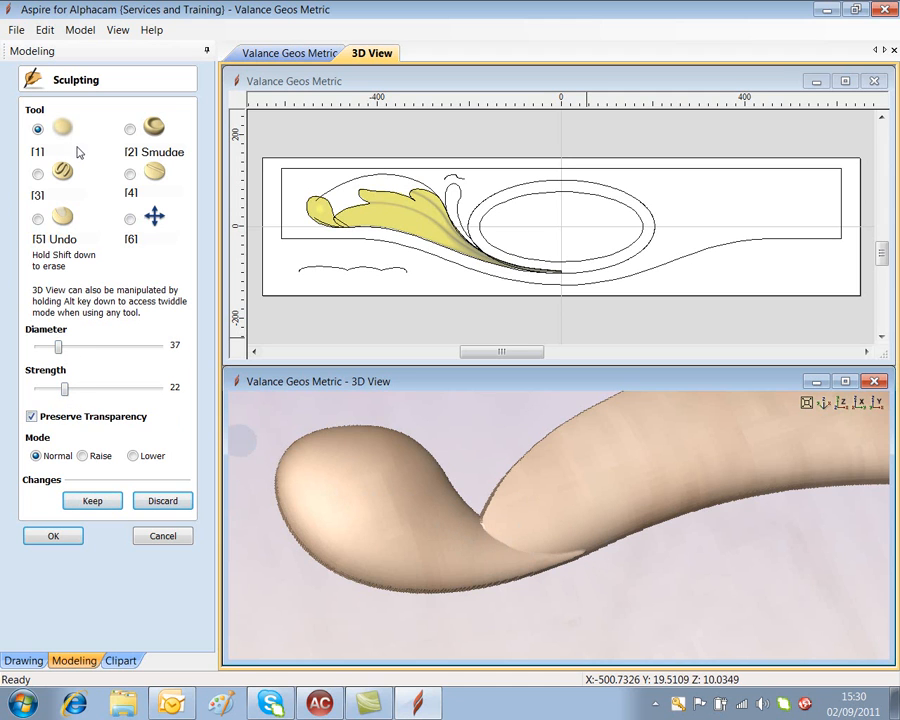
{"action": "key", "text": "Left"}
{"action": "key", "text": "Right"}
{"action": "key", "text": "Left"}
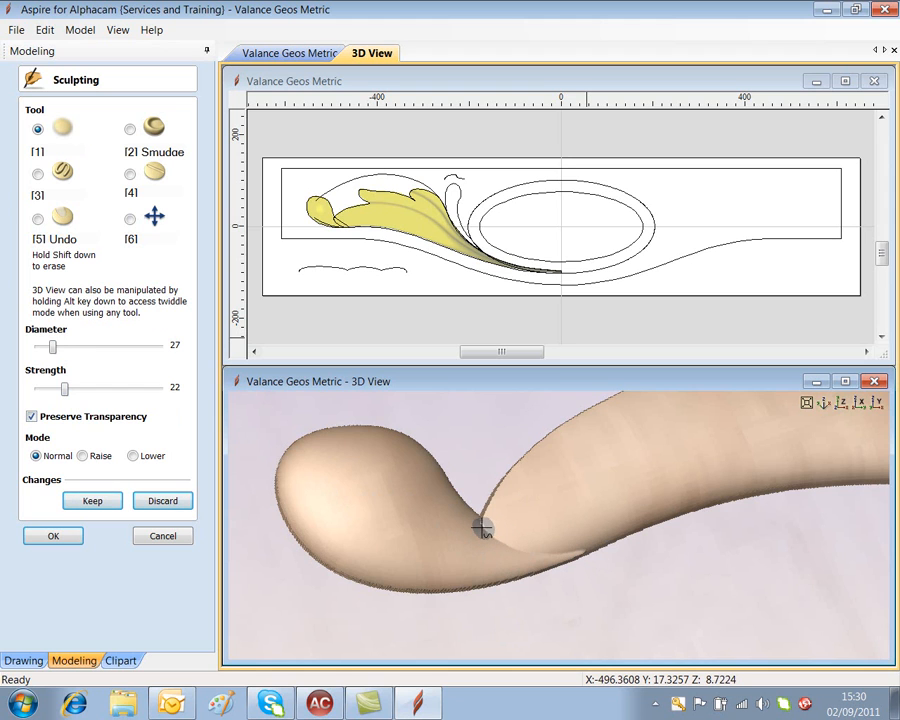
{"action": "key", "text": "Right"}
{"action": "mouse_move", "coordinate": [485, 526]}
{"action": "left_mouse_down"}
{"action": "mouse_move", "coordinate": [496, 544]}
{"action": "mouse_move", "coordinate": [473, 519]}
{"action": "mouse_move", "coordinate": [485, 523]}
{"action": "mouse_move", "coordinate": [478, 530]}
{"action": "mouse_move", "coordinate": [502, 516]}
{"action": "mouse_move", "coordinate": [506, 534]}
{"action": "mouse_move", "coordinate": [533, 541]}
{"action": "mouse_move", "coordinate": [528, 558]}
{"action": "mouse_move", "coordinate": [599, 543]}
{"action": "mouse_move", "coordinate": [569, 546]}
{"action": "mouse_move", "coordinate": [595, 535]}
{"action": "mouse_move", "coordinate": [556, 542]}
{"action": "mouse_move", "coordinate": [542, 534]}
{"action": "mouse_move", "coordinate": [512, 549]}
{"action": "mouse_move", "coordinate": [560, 542]}
{"action": "mouse_move", "coordinate": [472, 510]}
{"action": "mouse_move", "coordinate": [486, 502]}
{"action": "mouse_move", "coordinate": [484, 490]}
{"action": "mouse_move", "coordinate": [508, 482]}
{"action": "mouse_move", "coordinate": [464, 518]}
{"action": "mouse_move", "coordinate": [448, 488]}
{"action": "left_mouse_up"}
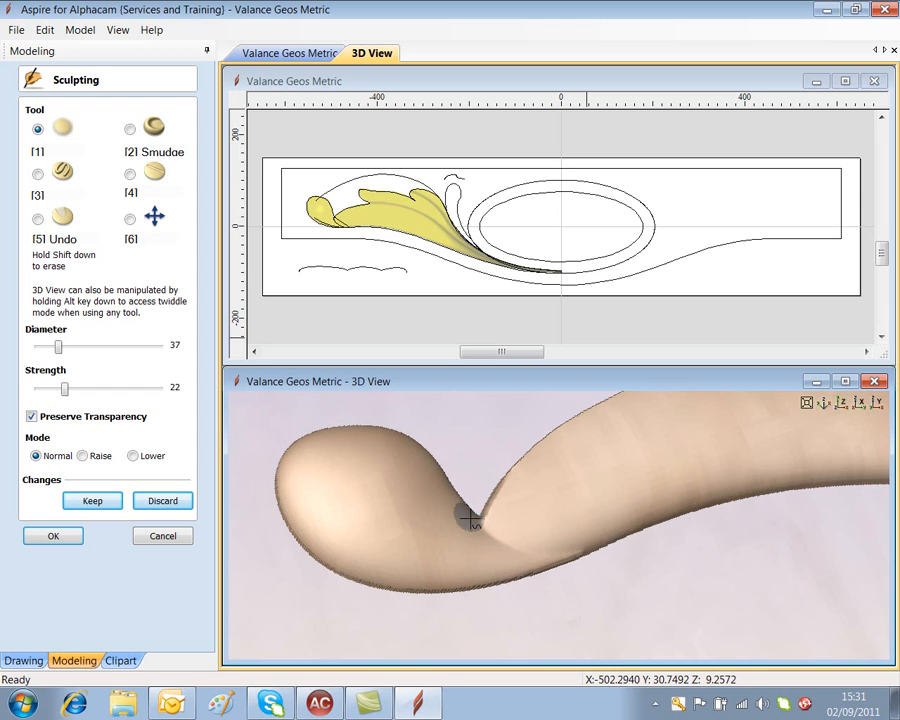
Step: Smooth the stepped edge of the leaf lobe down to its inner notch using diameter 13 and strength 17
{"action": "left_click", "coordinate": [130, 219]}
{"action": "left_click_drag", "start_coordinate": [630, 441], "coordinate": [605, 467]}
{"action": "left_click_drag", "start_coordinate": [622, 435], "coordinate": [646, 547]}
{"action": "scroll", "coordinate": [575, 474], "scroll_direction": "up", "scroll_amount": 2}
{"action": "scroll", "coordinate": [575, 474], "scroll_direction": "up", "scroll_amount": 2}
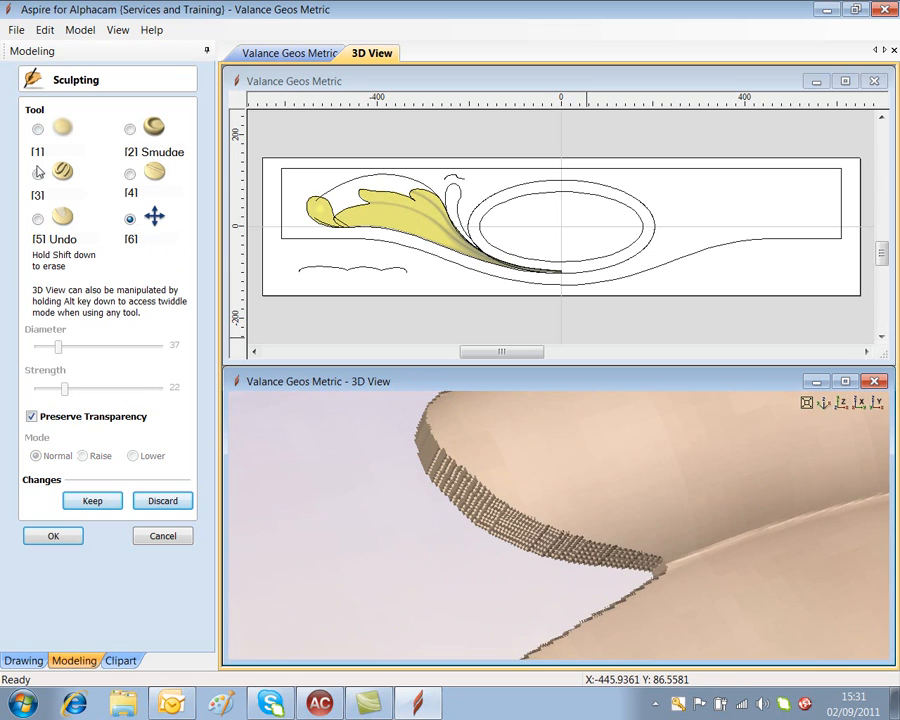
{"action": "left_click", "coordinate": [38, 130]}
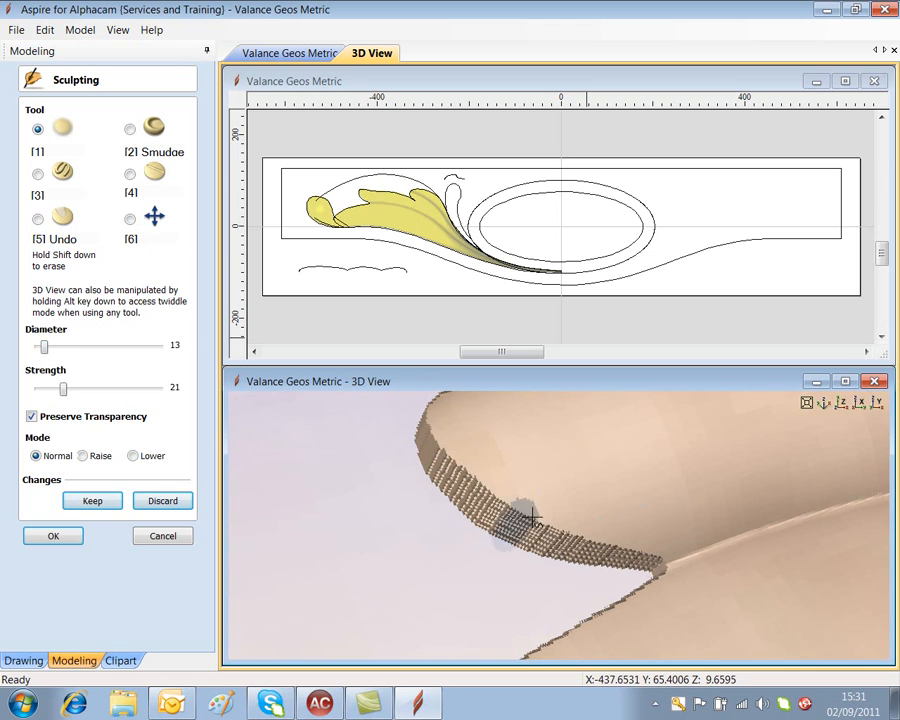
{"action": "mouse_move", "coordinate": [675, 546]}
{"action": "left_mouse_down"}
{"action": "mouse_move", "coordinate": [508, 535]}
{"action": "mouse_move", "coordinate": [474, 500]}
{"action": "mouse_move", "coordinate": [534, 530]}
{"action": "mouse_move", "coordinate": [640, 545]}
{"action": "mouse_move", "coordinate": [612, 541]}
{"action": "mouse_move", "coordinate": [480, 472]}
{"action": "mouse_move", "coordinate": [460, 428]}
{"action": "mouse_move", "coordinate": [437, 452]}
{"action": "left_mouse_up"}
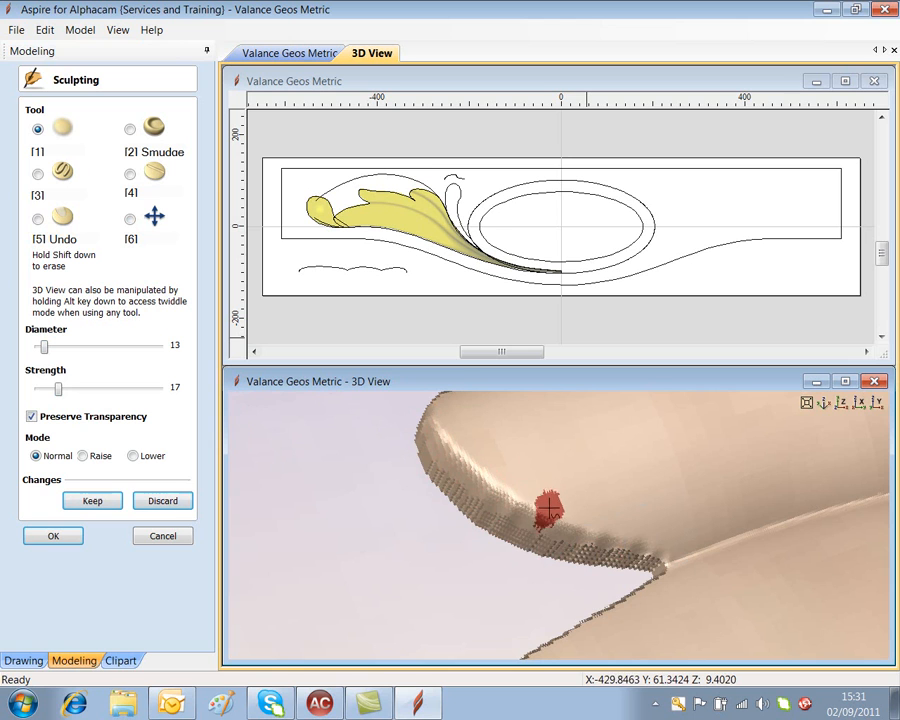
{"action": "mouse_move", "coordinate": [603, 526]}
{"action": "left_mouse_down"}
{"action": "mouse_move", "coordinate": [620, 533]}
{"action": "mouse_move", "coordinate": [498, 506]}
{"action": "mouse_move", "coordinate": [525, 515]}
{"action": "mouse_move", "coordinate": [502, 484]}
{"action": "left_mouse_up"}
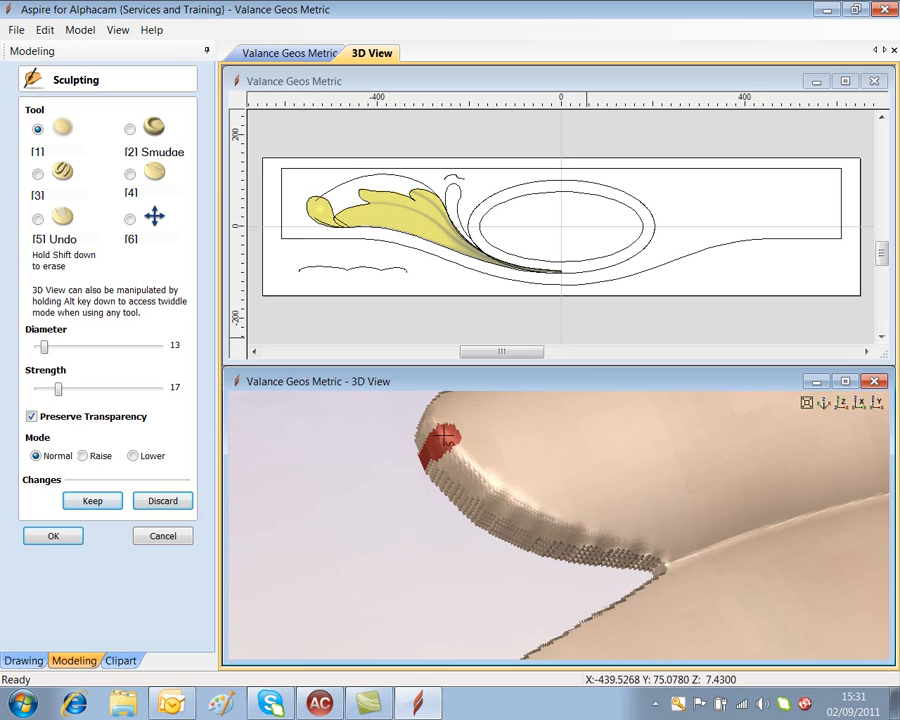
{"action": "left_click_drag", "start_coordinate": [630, 526], "coordinate": [708, 565]}
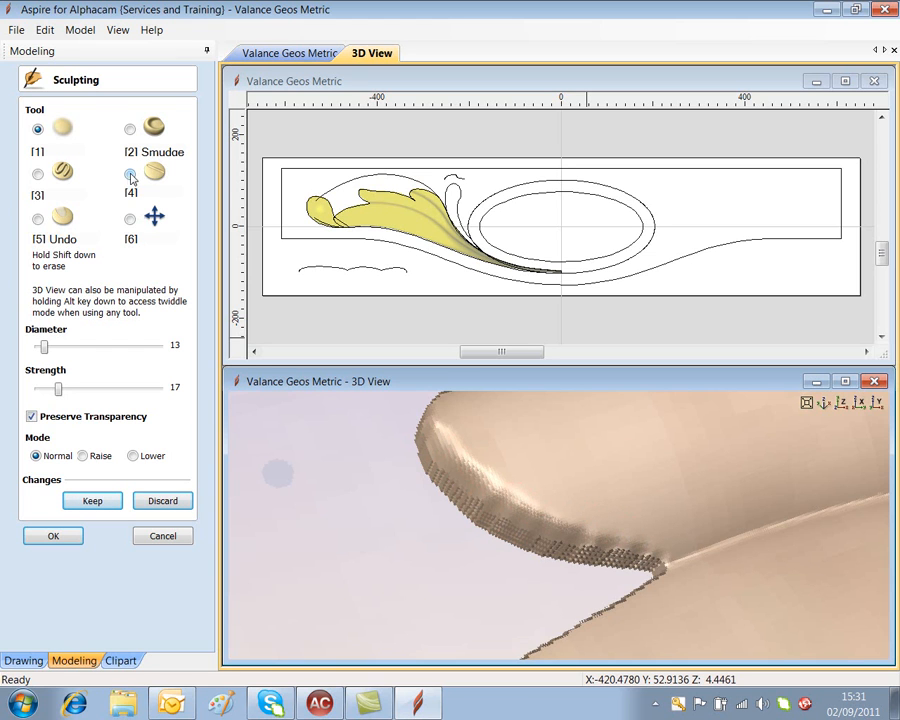
Step: Carve along the crease at the lobe's notch with the Remove brush at diameter 13 and strength 23, and finish sculpting
{"action": "left_click", "coordinate": [130, 175]}
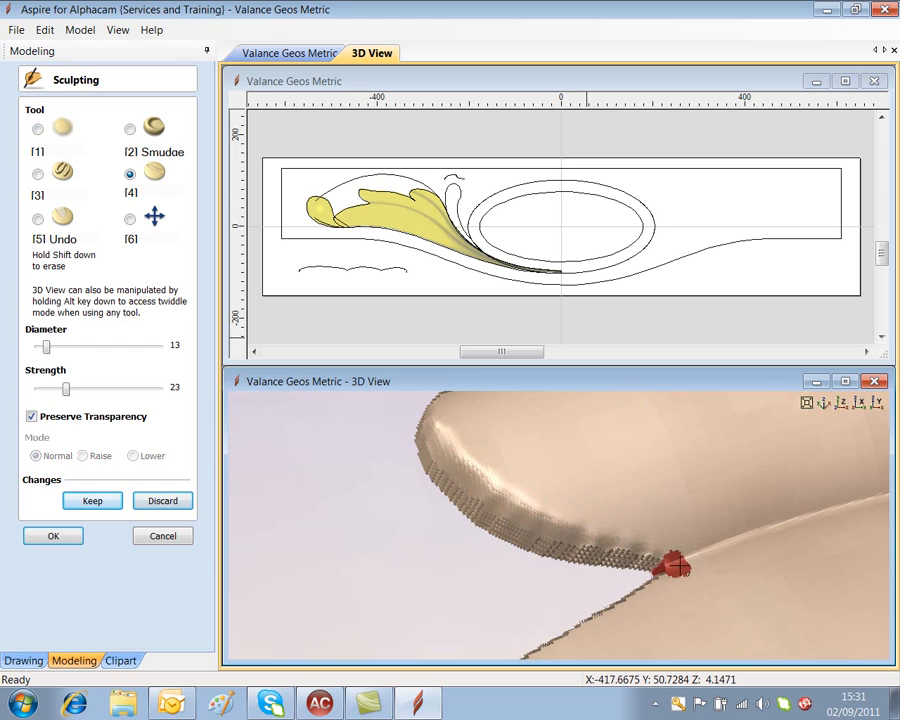
{"action": "mouse_move", "coordinate": [668, 571]}
{"action": "left_mouse_down"}
{"action": "mouse_move", "coordinate": [649, 560]}
{"action": "mouse_move", "coordinate": [683, 567]}
{"action": "mouse_move", "coordinate": [625, 581]}
{"action": "mouse_move", "coordinate": [567, 623]}
{"action": "mouse_move", "coordinate": [660, 580]}
{"action": "mouse_move", "coordinate": [634, 567]}
{"action": "left_mouse_up"}
{"action": "mouse_move", "coordinate": [731, 528]}
{"action": "left_mouse_down"}
{"action": "mouse_move", "coordinate": [636, 571]}
{"action": "mouse_move", "coordinate": [679, 556]}
{"action": "mouse_move", "coordinate": [645, 550]}
{"action": "left_mouse_up"}
{"action": "mouse_move", "coordinate": [741, 527]}
{"action": "left_mouse_down"}
{"action": "mouse_move", "coordinate": [639, 577]}
{"action": "mouse_move", "coordinate": [566, 544]}
{"action": "mouse_move", "coordinate": [596, 550]}
{"action": "left_mouse_up"}
{"action": "mouse_move", "coordinate": [676, 550]}
{"action": "left_mouse_down"}
{"action": "mouse_move", "coordinate": [627, 580]}
{"action": "mouse_move", "coordinate": [622, 567]}
{"action": "left_mouse_up"}
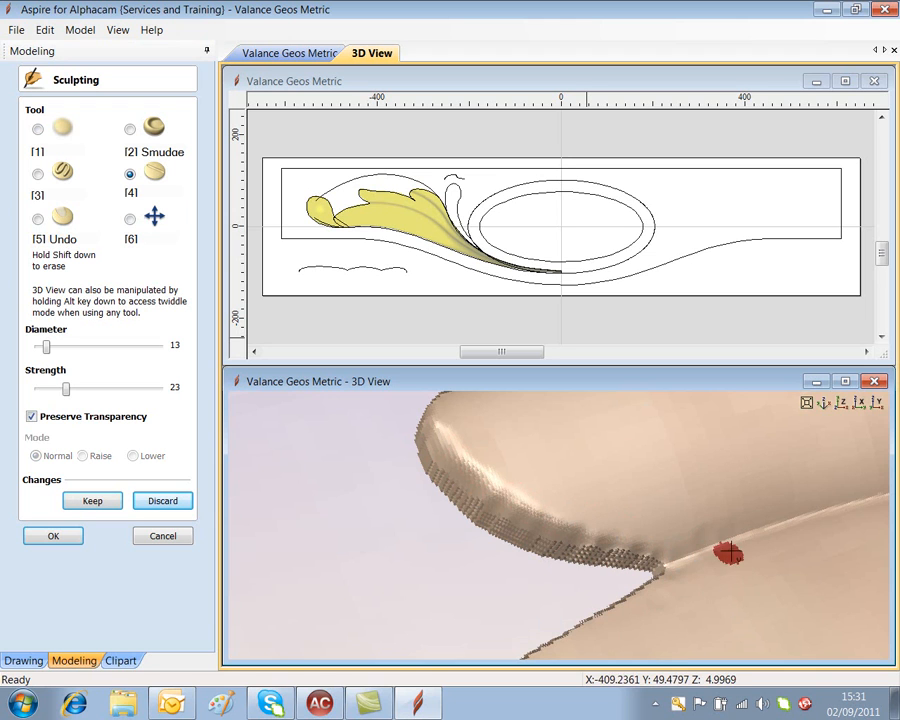
{"action": "left_click", "coordinate": [55, 537]}
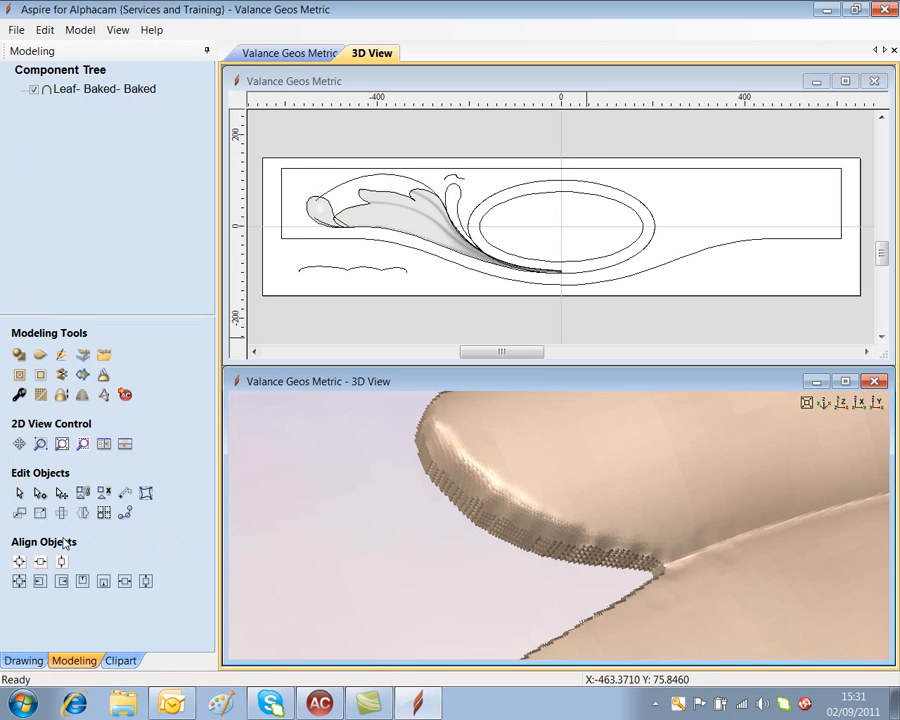
Step: Create a rounded-profile shape from the outer oval with no height limit
{"action": "scroll", "coordinate": [403, 569], "scroll_direction": "up", "scroll_amount": 3}
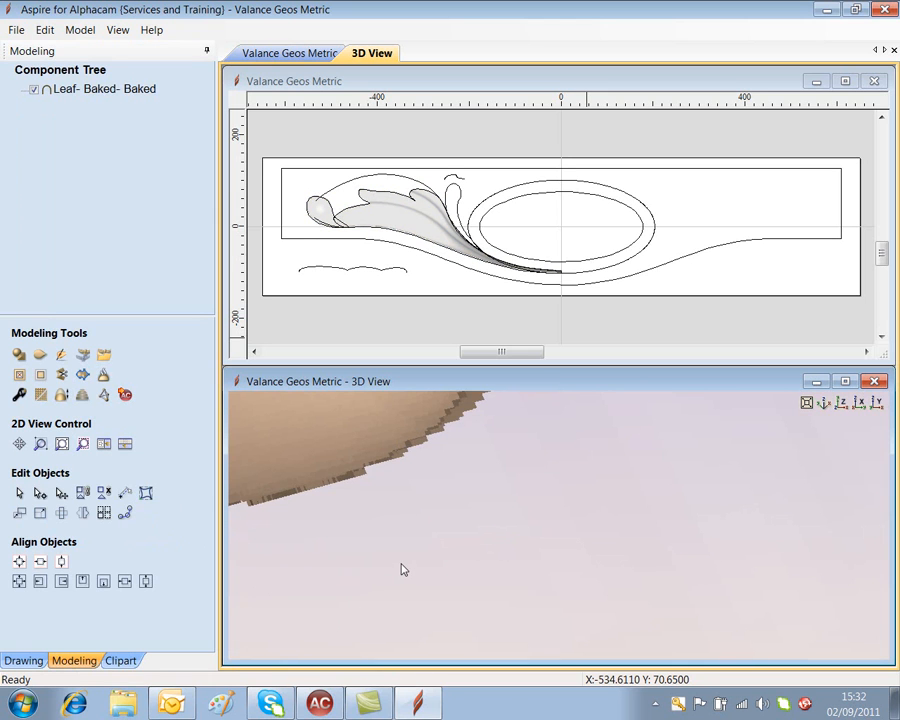
{"action": "scroll", "coordinate": [403, 569], "scroll_direction": "down", "scroll_amount": 3}
{"action": "left_click_drag", "start_coordinate": [544, 605], "coordinate": [484, 592]}
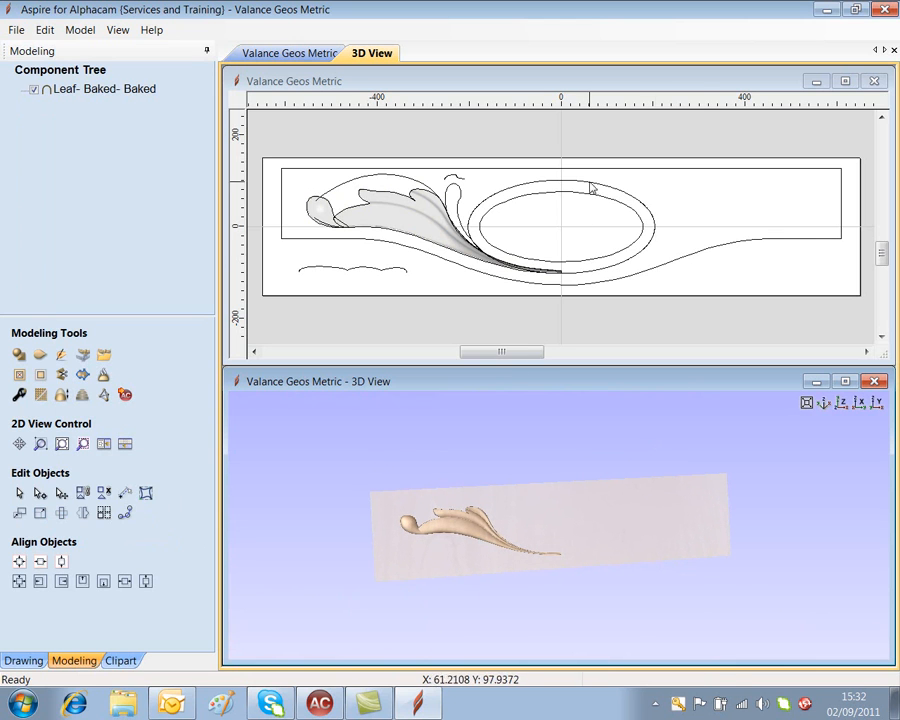
{"action": "left_click", "coordinate": [705, 228]}
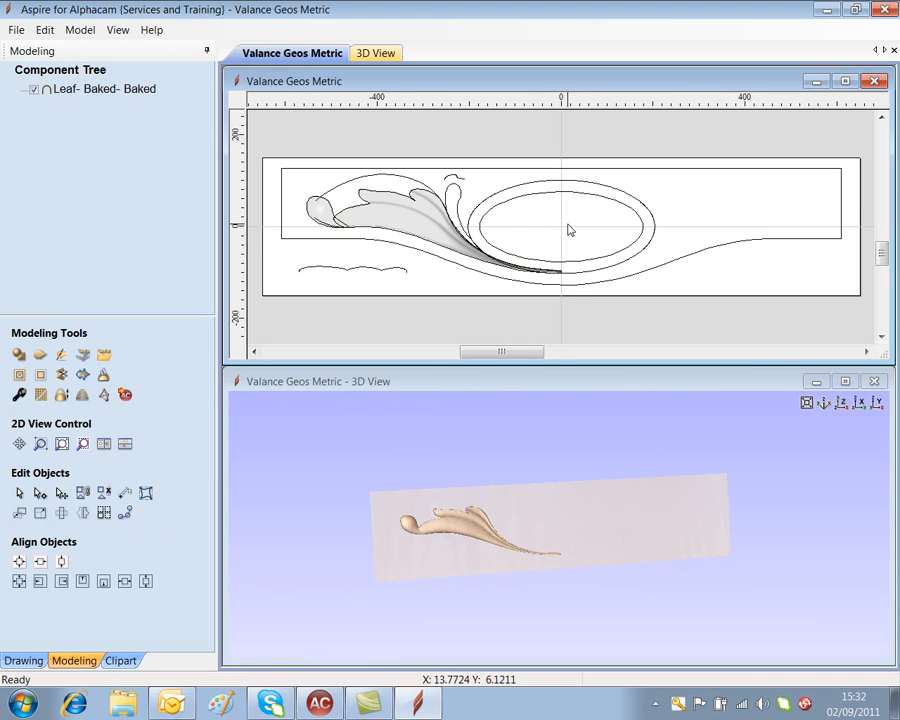
{"action": "scroll", "coordinate": [569, 229], "scroll_direction": "up", "scroll_amount": 4}
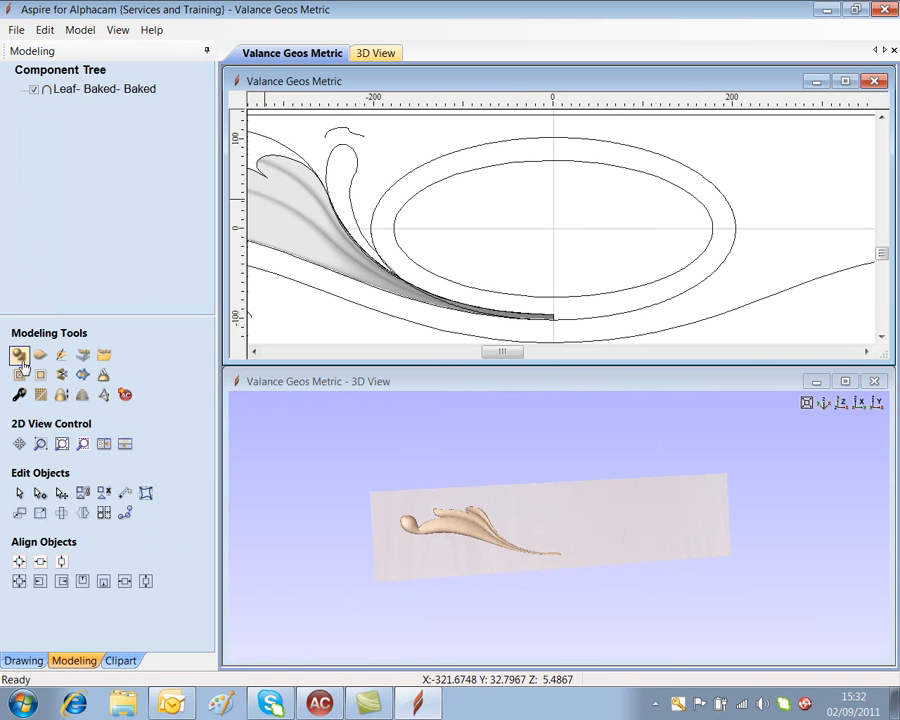
{"action": "left_click", "coordinate": [416, 176]}
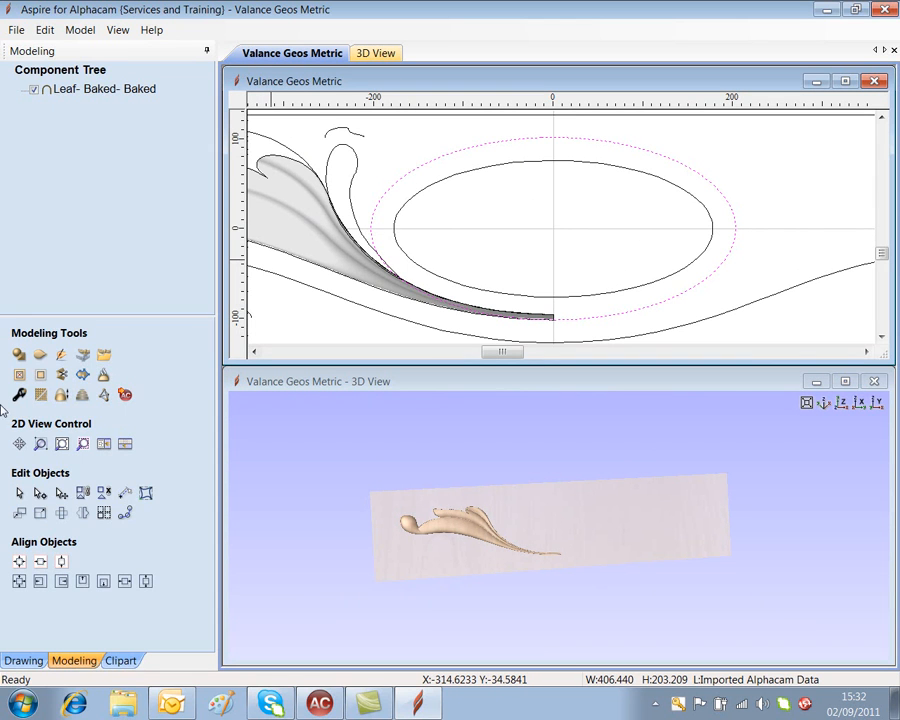
{"action": "left_click", "coordinate": [19, 354]}
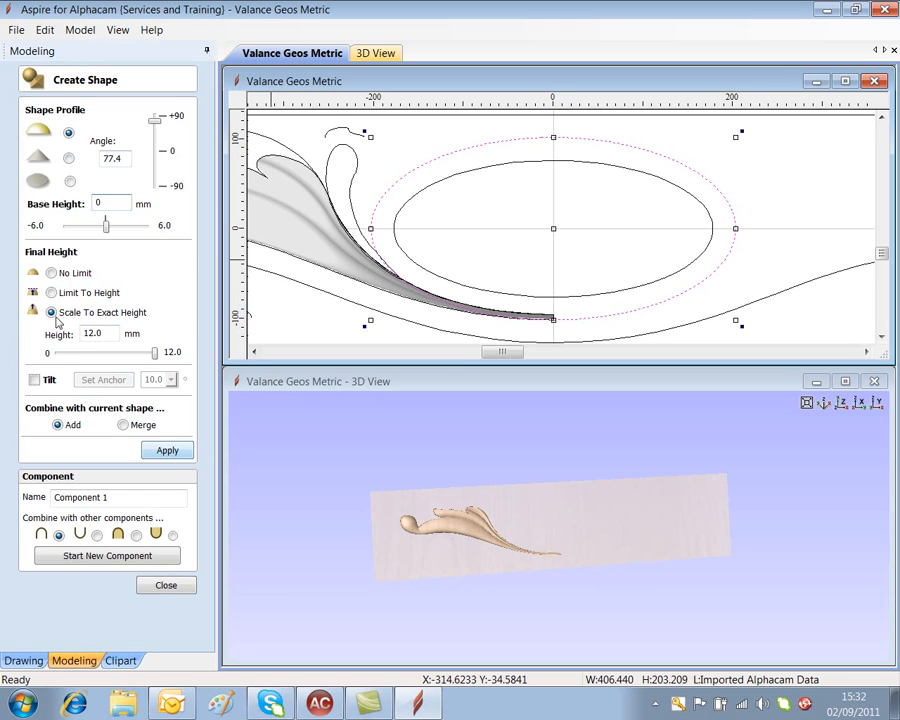
{"action": "left_click", "coordinate": [53, 274]}
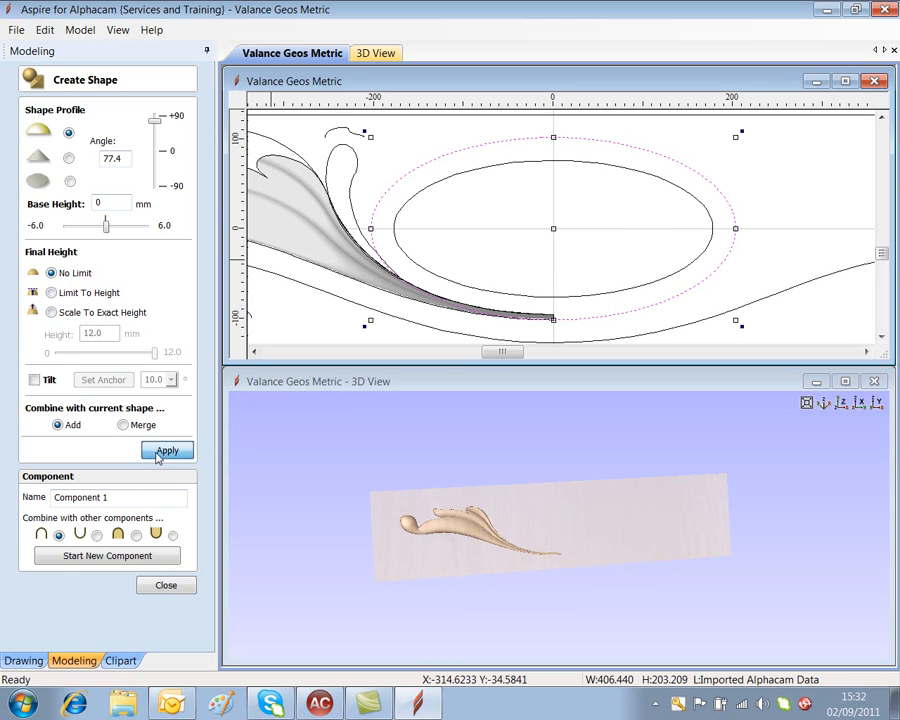
{"action": "left_click", "coordinate": [160, 452]}
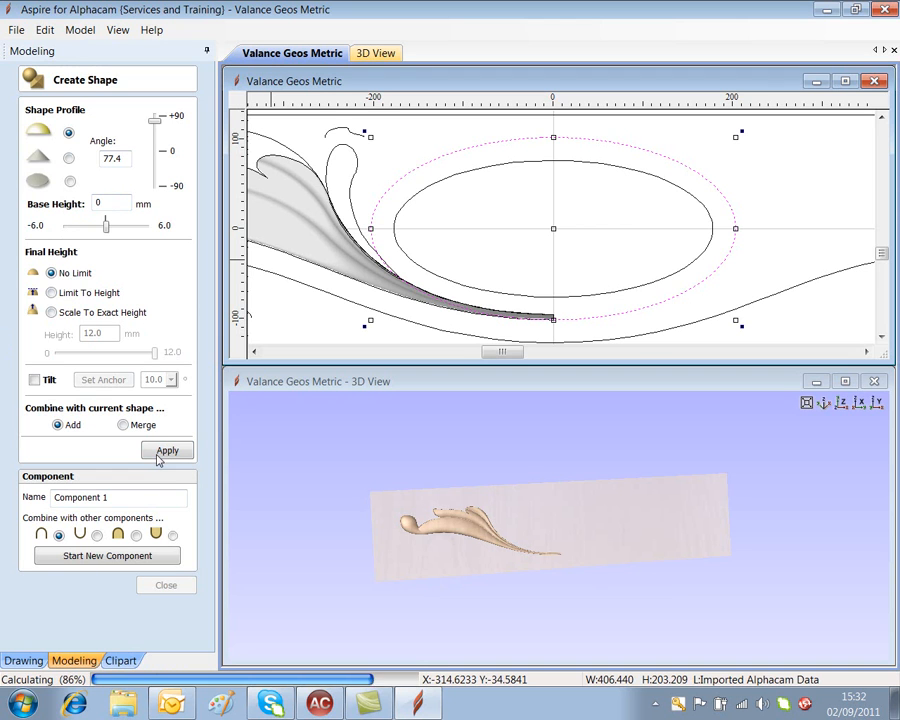
{"action": "left_click_drag", "start_coordinate": [570, 532], "coordinate": [548, 485]}
{"action": "scroll", "coordinate": [548, 483], "scroll_direction": "down", "scroll_amount": 2}
{"action": "scroll", "coordinate": [547, 485], "scroll_direction": "up", "scroll_amount": 4}
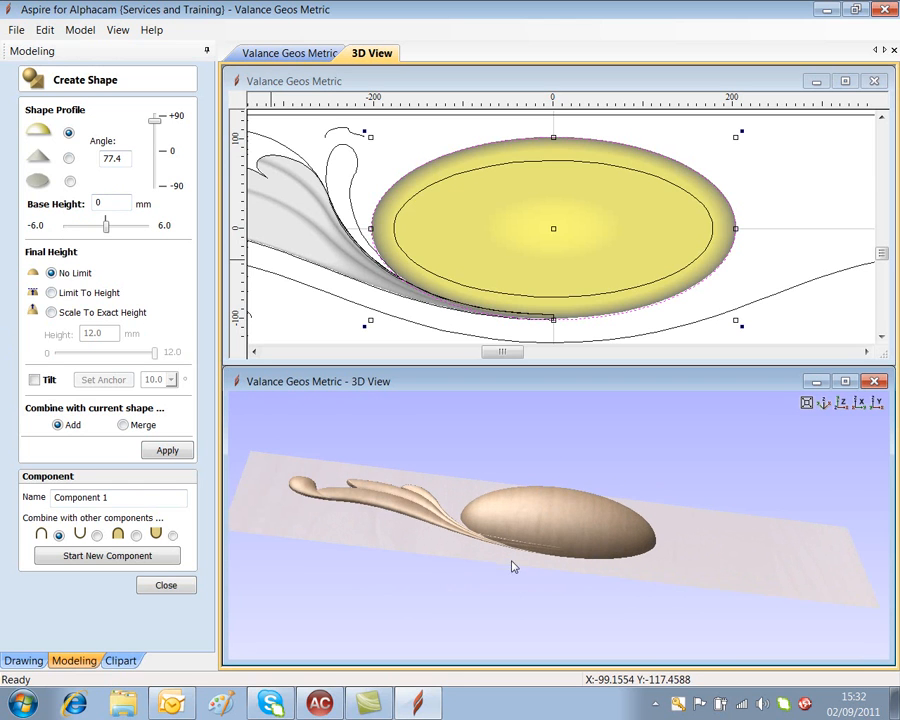
Step: Set the oval shape's profile angle to 45° and reapply it
{"action": "left_click_drag", "start_coordinate": [512, 561], "coordinate": [518, 587]}
{"action": "left_click_drag", "start_coordinate": [152, 126], "coordinate": [153, 141]}
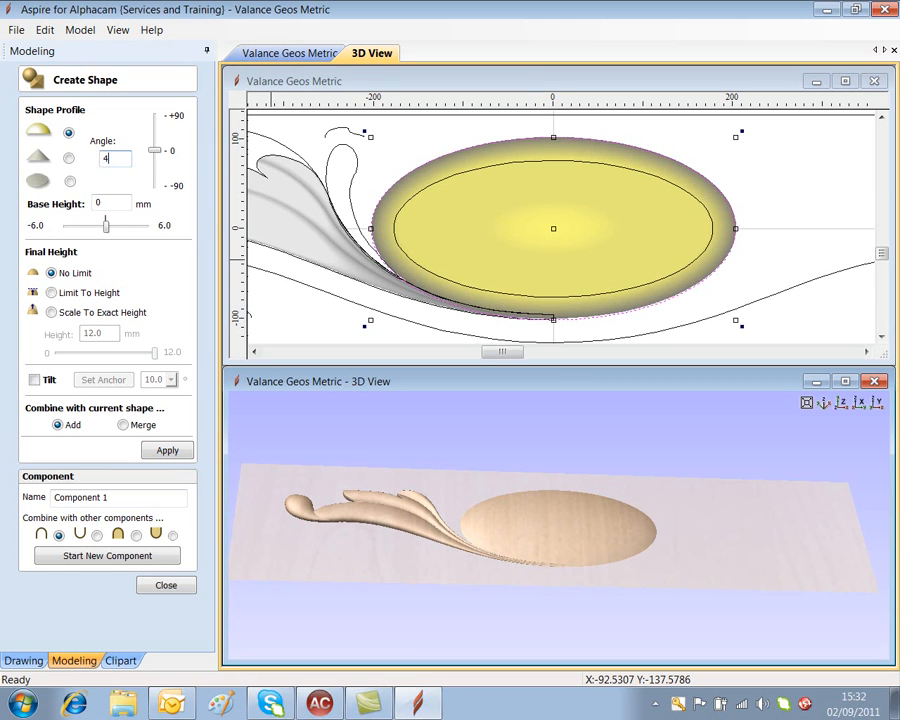
{"action": "left_click", "coordinate": [167, 451]}
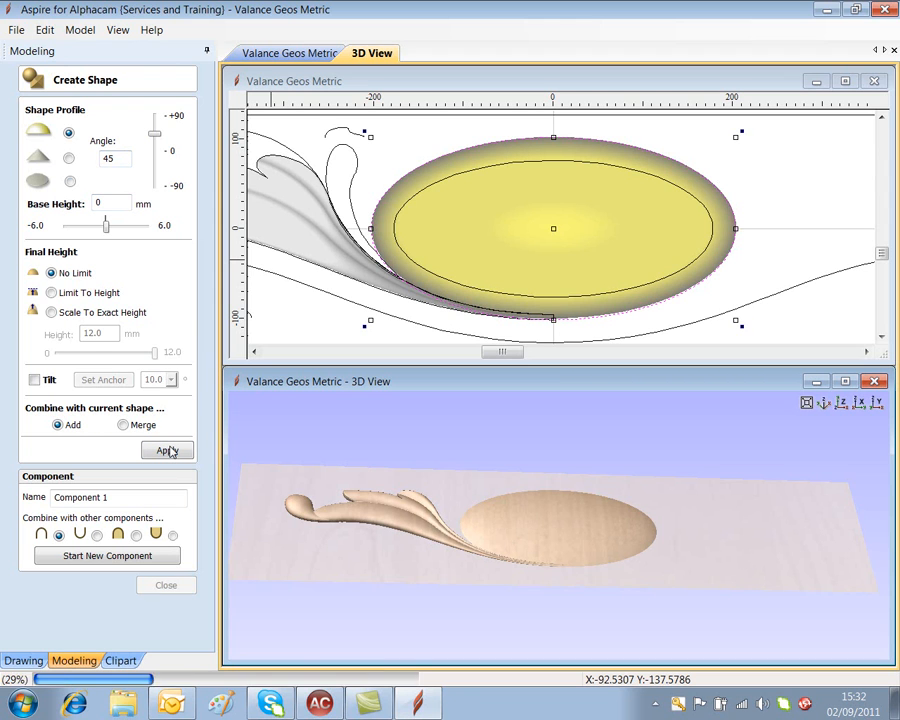
{"action": "left_click_drag", "start_coordinate": [501, 506], "coordinate": [591, 558]}
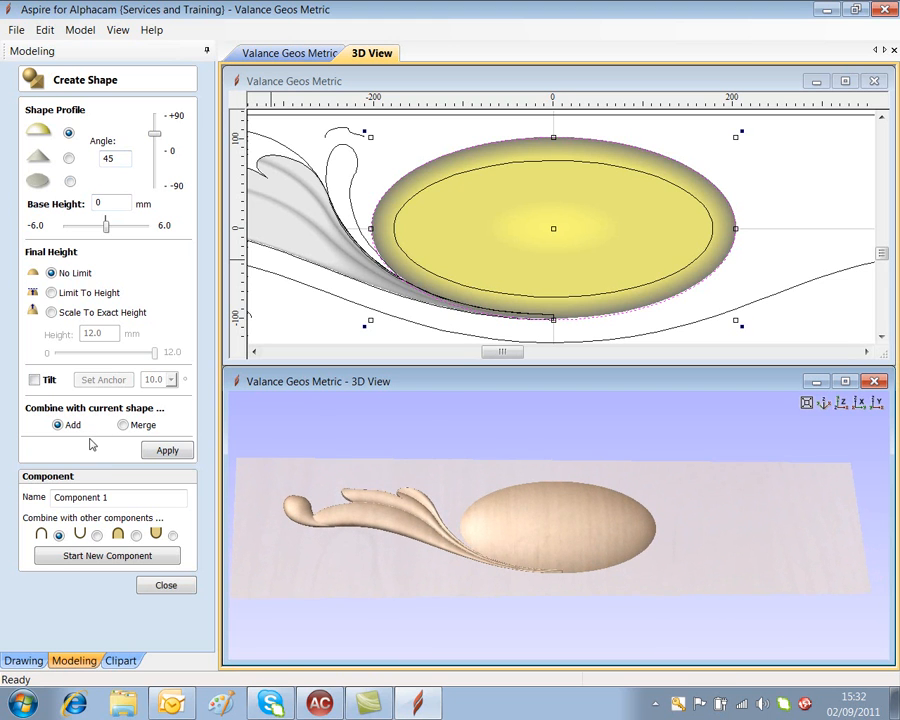
Step: Name the oval component Dome and finish creating the shape
{"action": "triple_click", "coordinate": [115, 502]}
{"action": "key", "text": "Caps_Lock"}
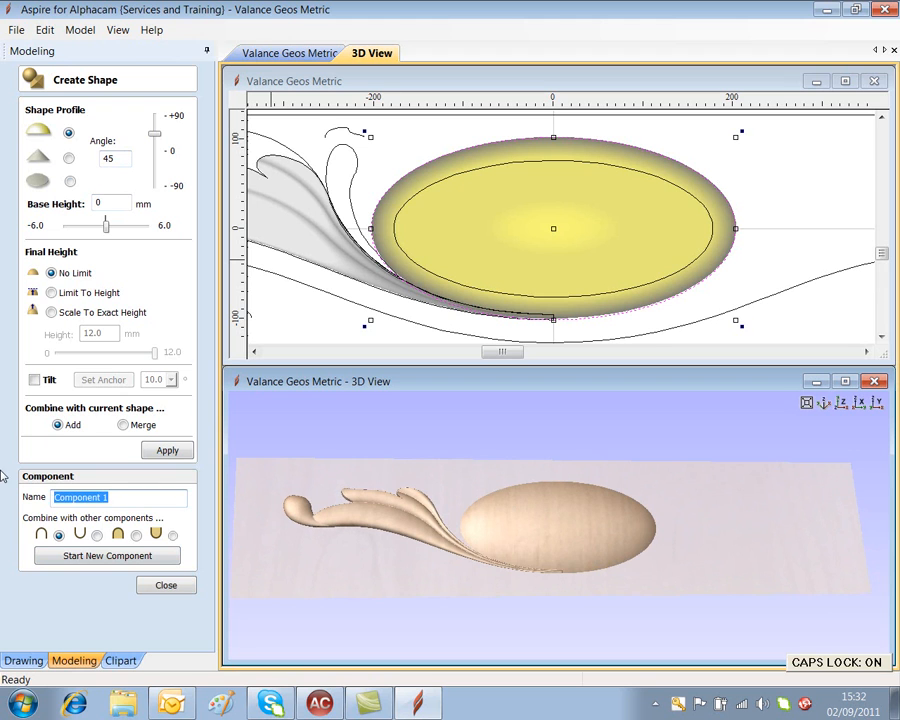
{"action": "type", "text": "D"}
{"action": "key", "text": "Caps_Lock"}
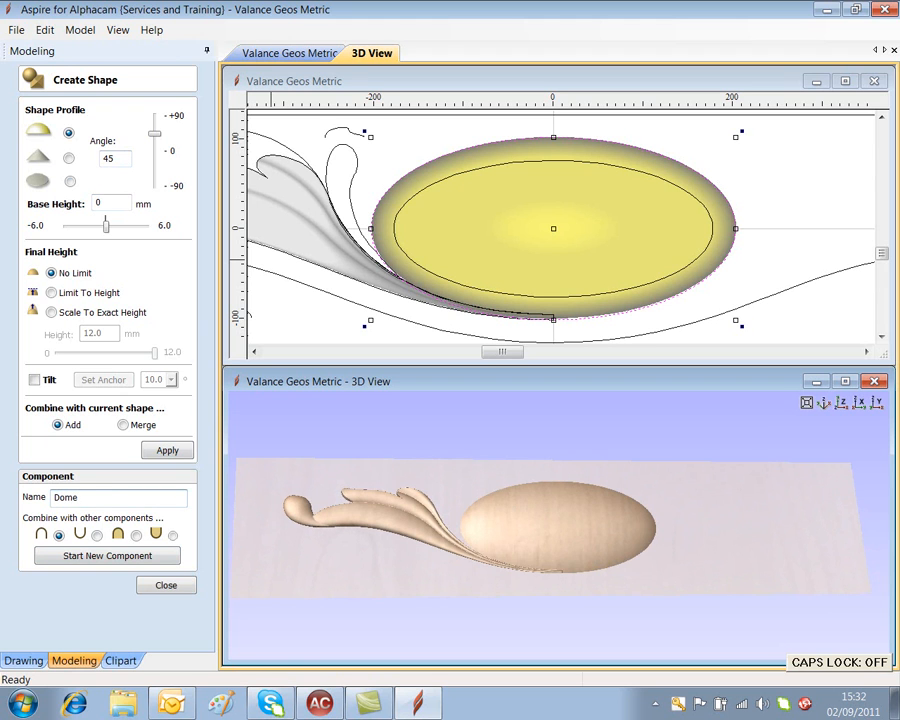
{"action": "left_click", "coordinate": [166, 587]}
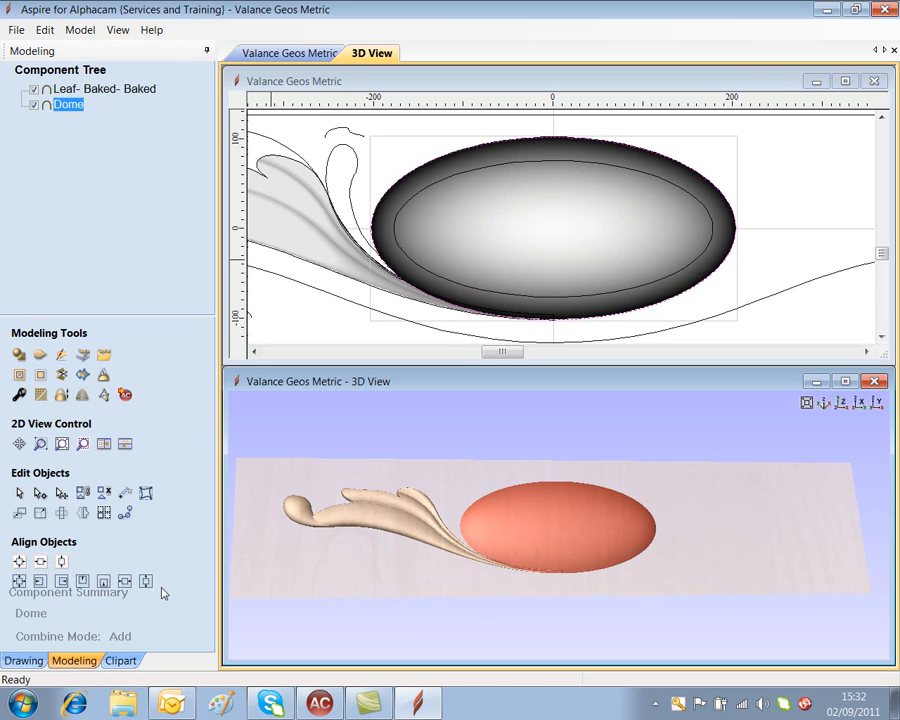
Step: Create a Two Rail Sweep border between the inner and outer ovals using the long wavy profile below the leaf
{"action": "left_click", "coordinate": [741, 201]}
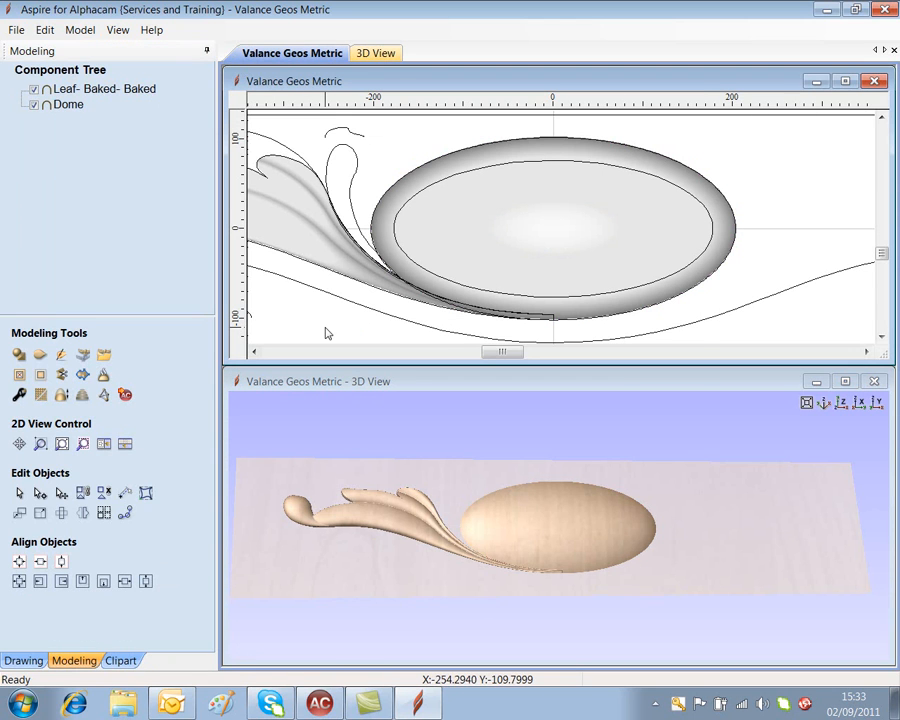
{"action": "key", "text": "F6"}
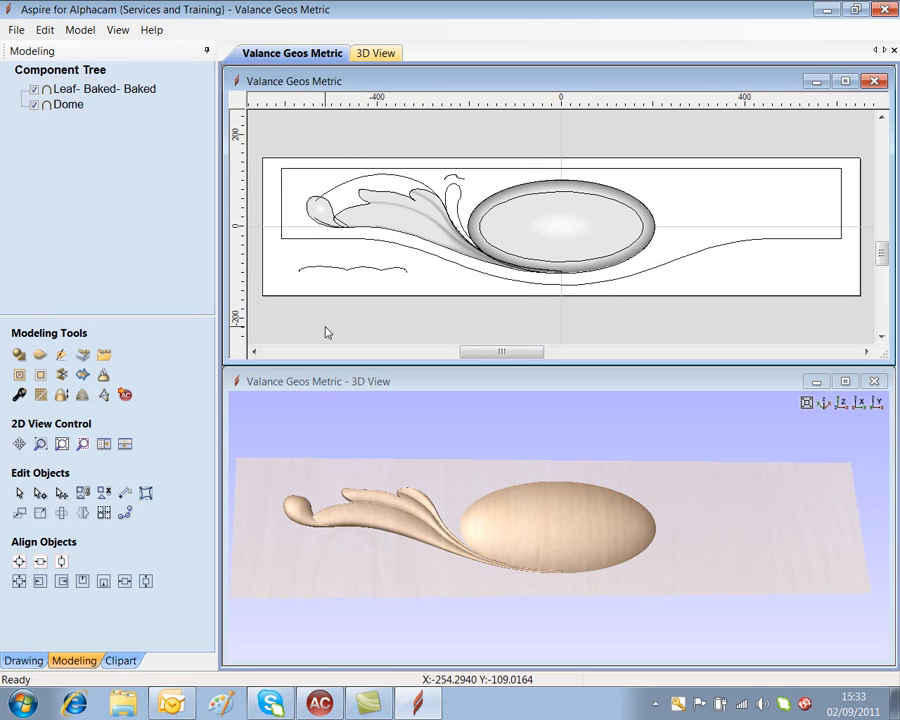
{"action": "left_click", "coordinate": [517, 198]}
{"action": "left_click", "coordinate": [512, 188], "text": "shift"}
{"action": "left_click", "coordinate": [328, 268], "text": "shift"}
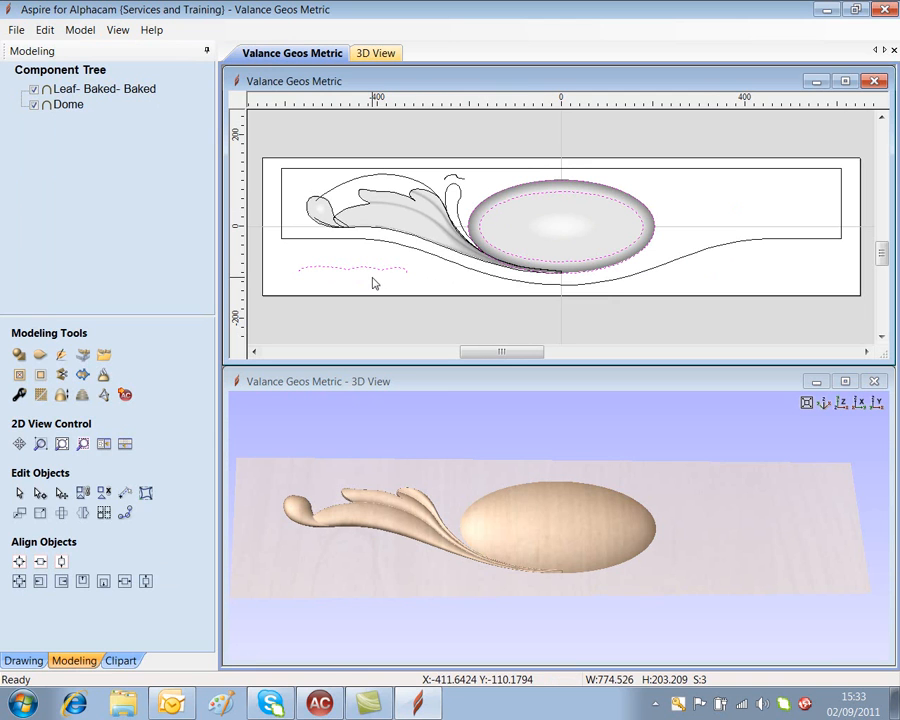
{"action": "left_click", "coordinate": [40, 356]}
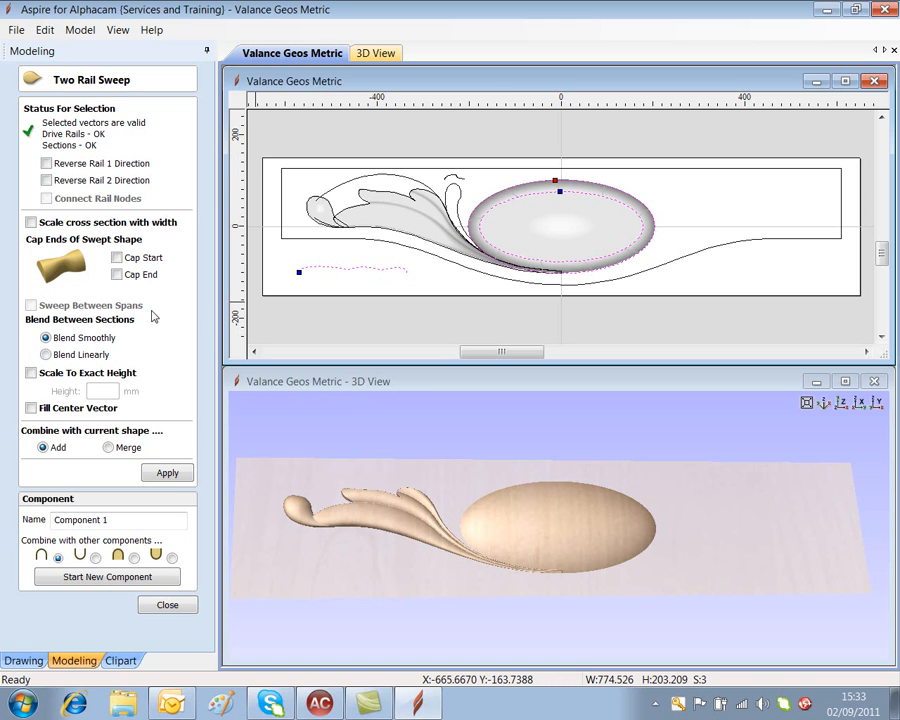
{"action": "left_click", "coordinate": [167, 474]}
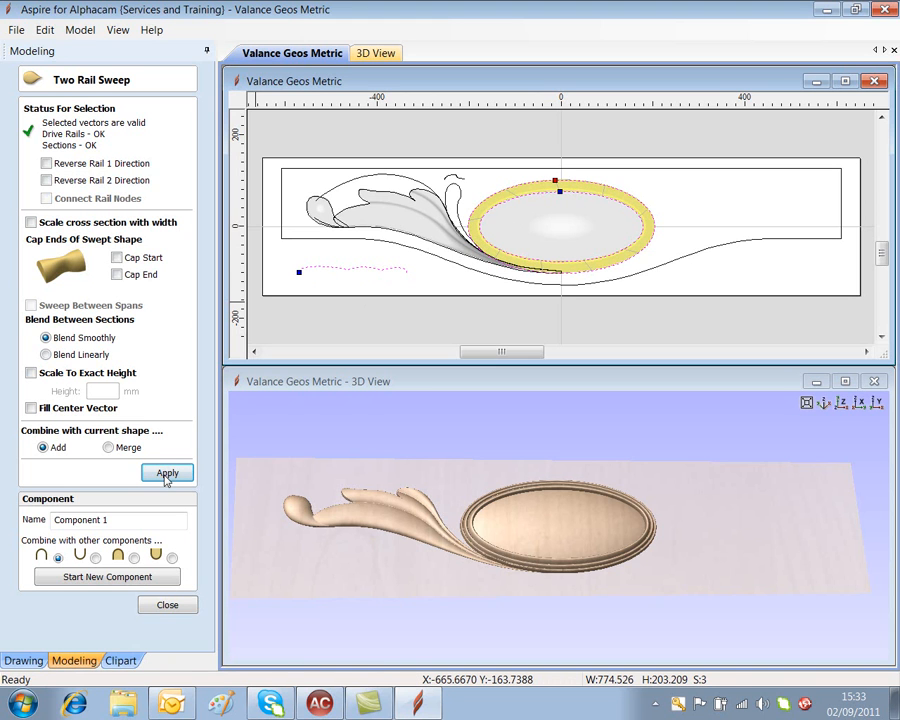
Step: Scale the swept oval border to an exact height of 4 mm and reapply it
{"action": "left_click", "coordinate": [581, 526]}
{"action": "scroll", "coordinate": [578, 527], "scroll_direction": "up", "scroll_amount": 2}
{"action": "scroll", "coordinate": [577, 528], "scroll_direction": "up", "scroll_amount": 2}
{"action": "scroll", "coordinate": [575, 528], "scroll_direction": "down", "scroll_amount": 2}
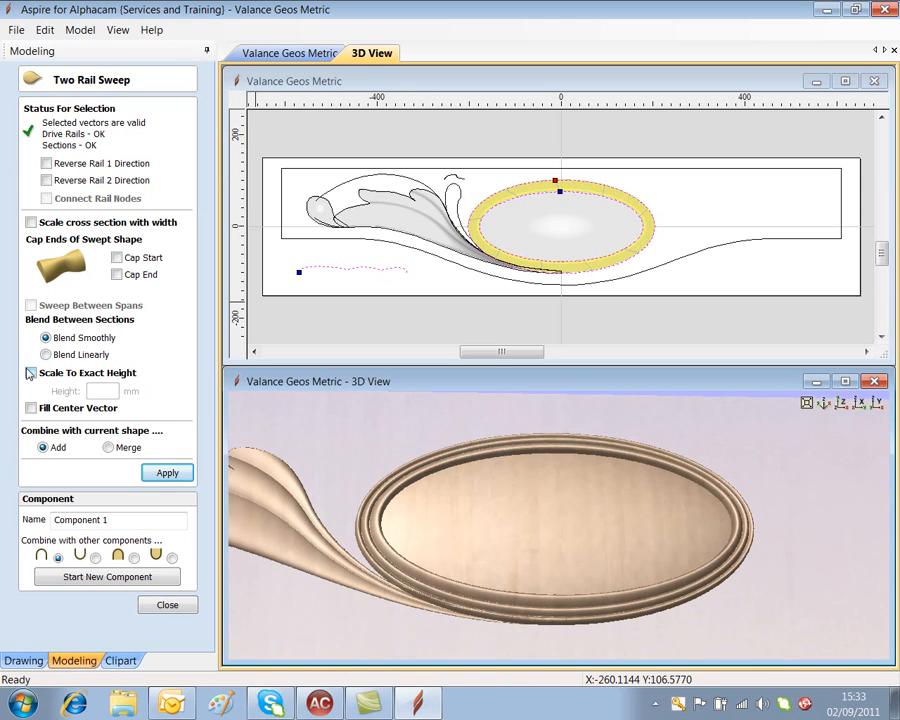
{"action": "left_click", "coordinate": [30, 373]}
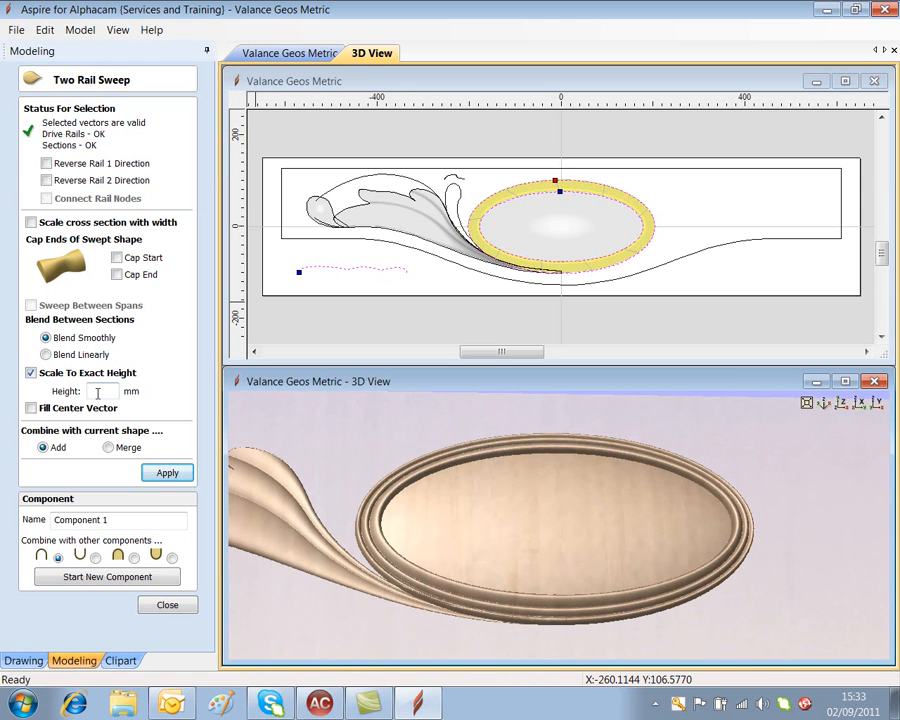
{"action": "left_click", "coordinate": [178, 480]}
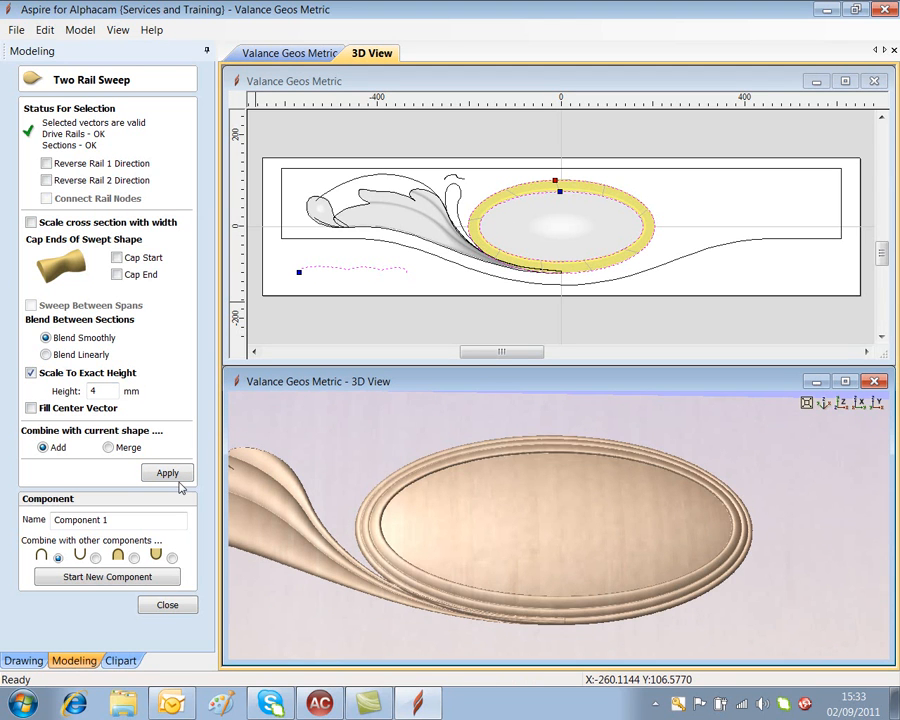
Step: Name the swept oval component Border and finish the Two Rail Sweep
{"action": "left_click_drag", "start_coordinate": [673, 601], "coordinate": [595, 559]}
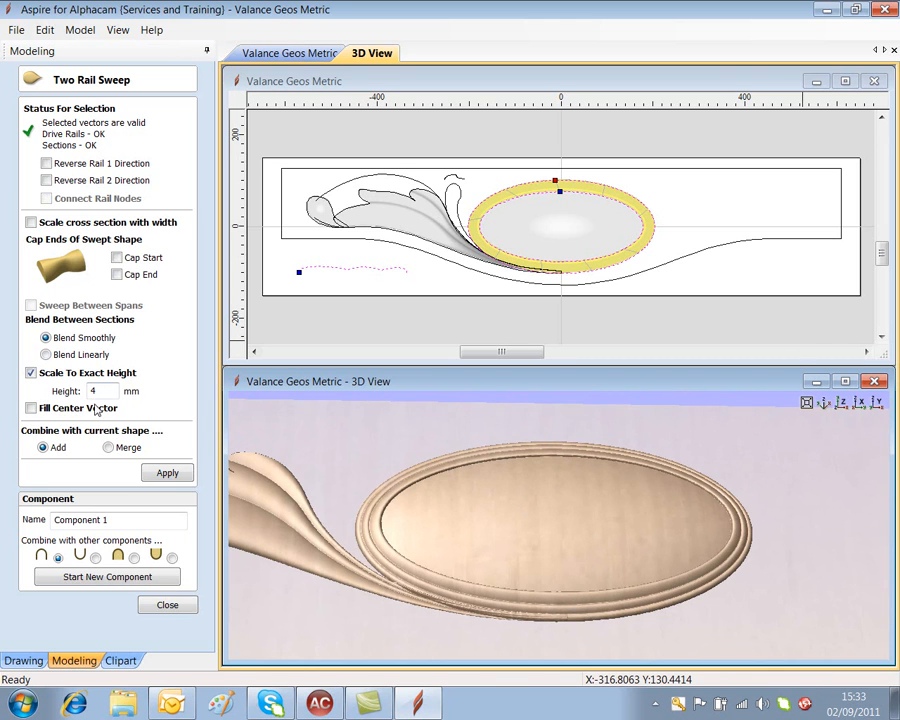
{"action": "left_click_drag", "start_coordinate": [117, 522], "coordinate": [4, 510]}
{"action": "key", "text": "Caps_Lock"}
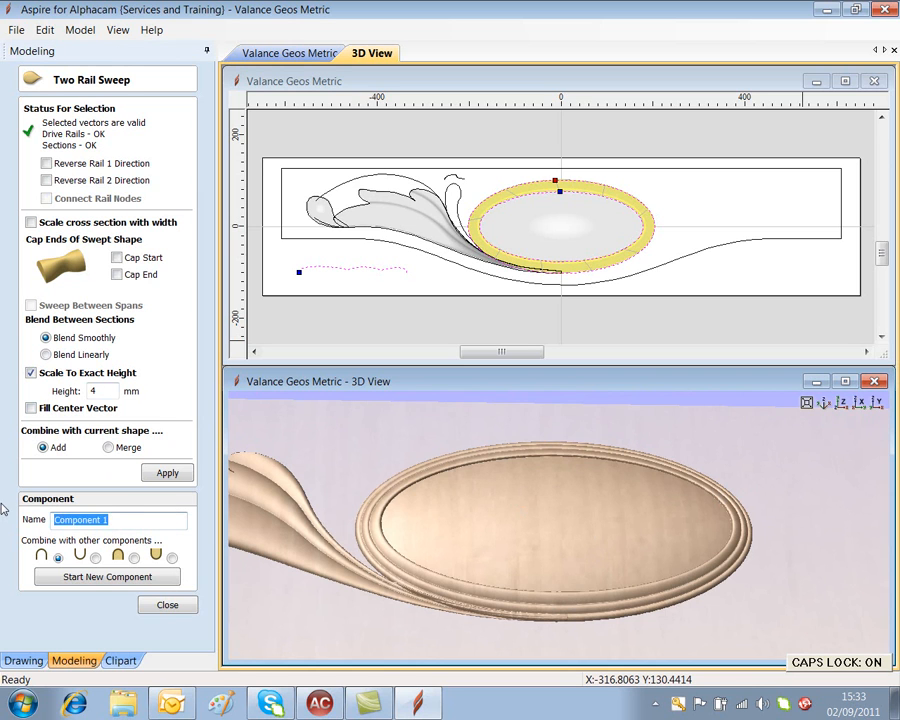
{"action": "type", "text": "B"}
{"action": "key", "text": "Caps_Lock"}
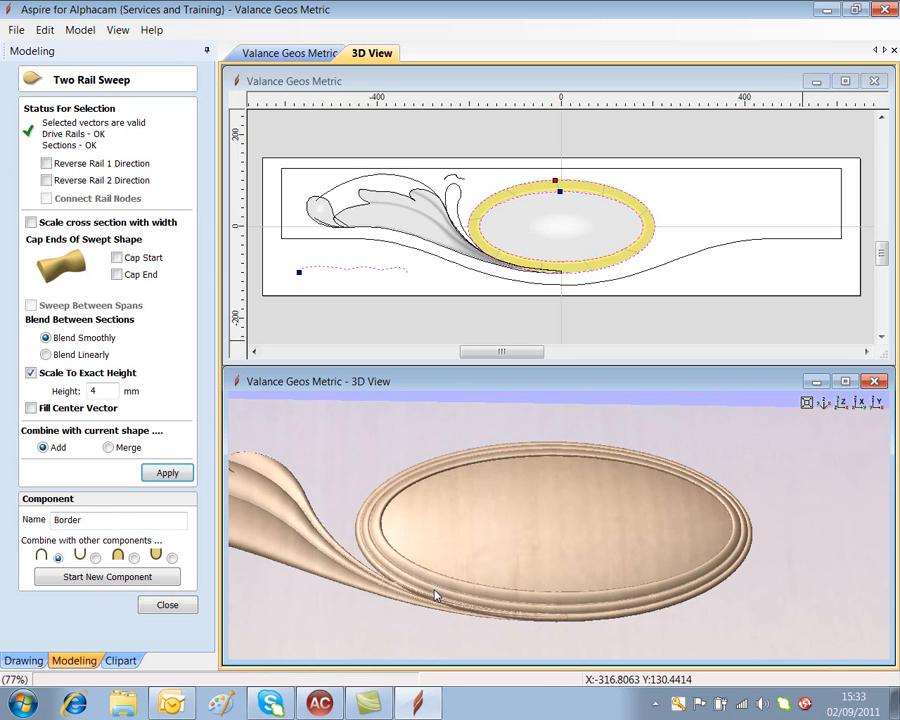
{"action": "left_click", "coordinate": [170, 606]}
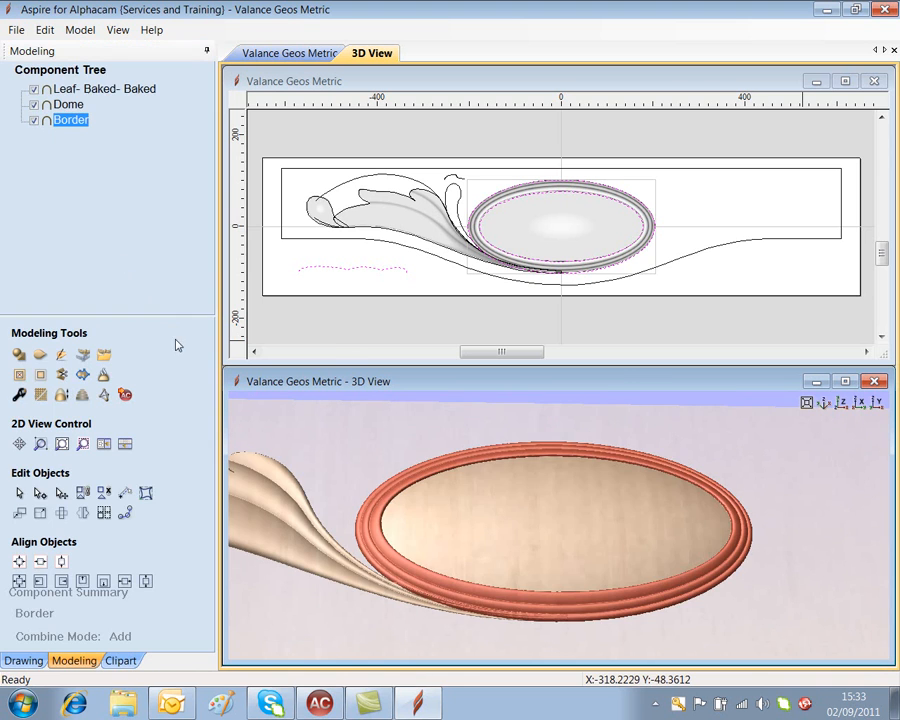
Step: Examine how the leaf, dome and border components overlap where the leaf's tail meets the oval border
{"action": "scroll", "coordinate": [457, 608], "scroll_direction": "down", "scroll_amount": 2}
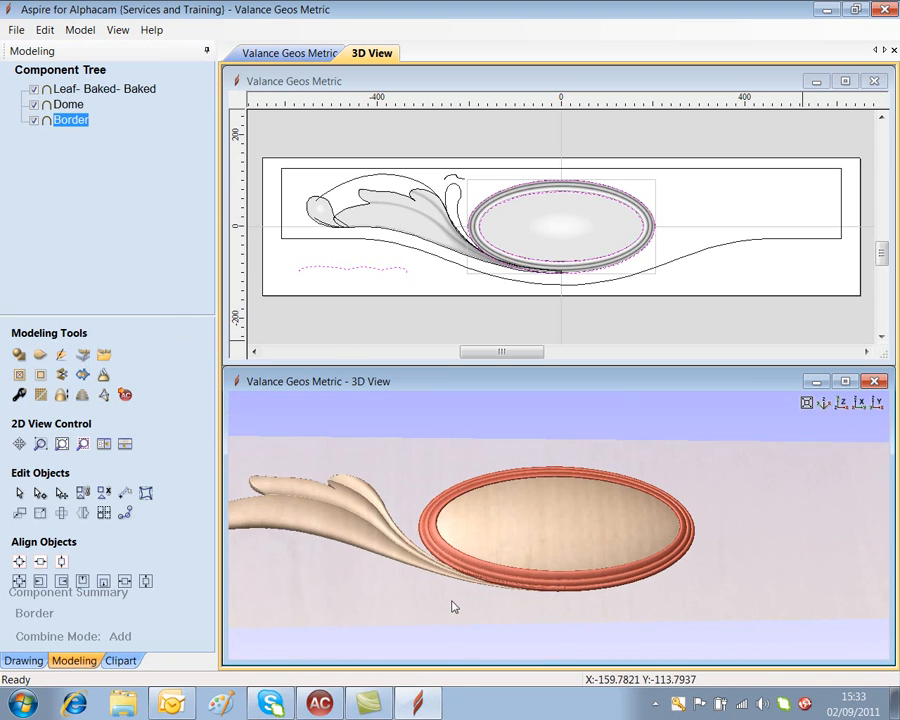
{"action": "scroll", "coordinate": [448, 601], "scroll_direction": "up", "scroll_amount": 2}
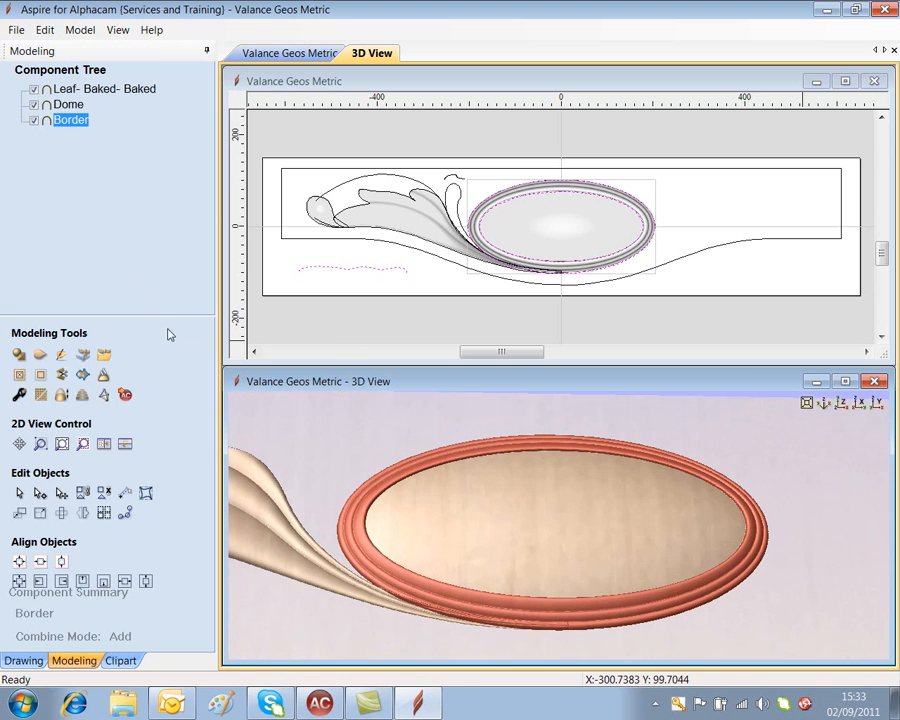
{"action": "left_click", "coordinate": [63, 89]}
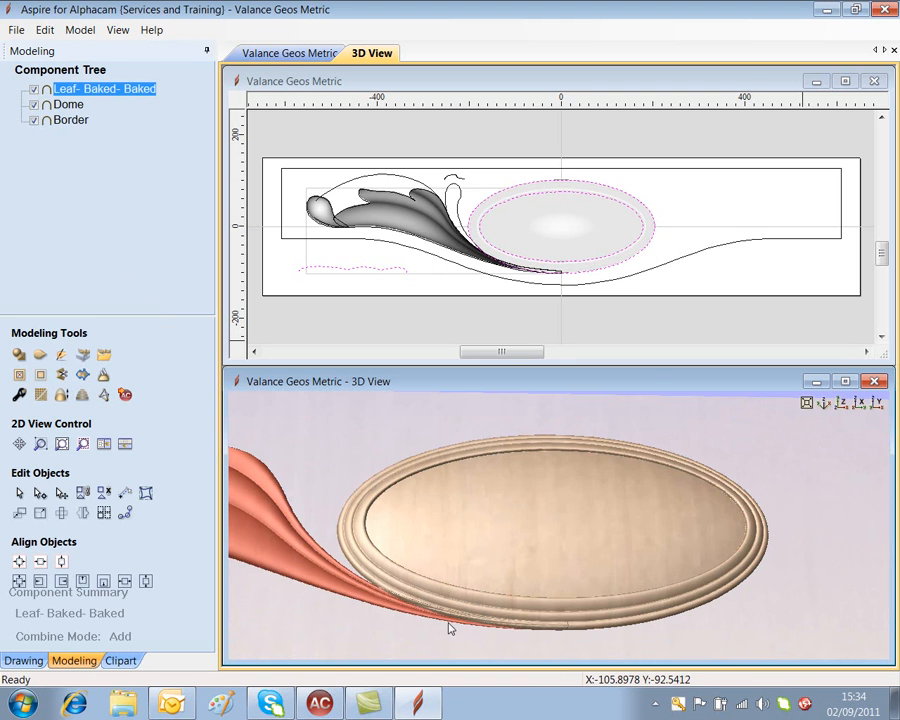
{"action": "scroll", "coordinate": [442, 625], "scroll_direction": "down", "scroll_amount": 2}
{"action": "scroll", "coordinate": [438, 615], "scroll_direction": "up", "scroll_amount": 4}
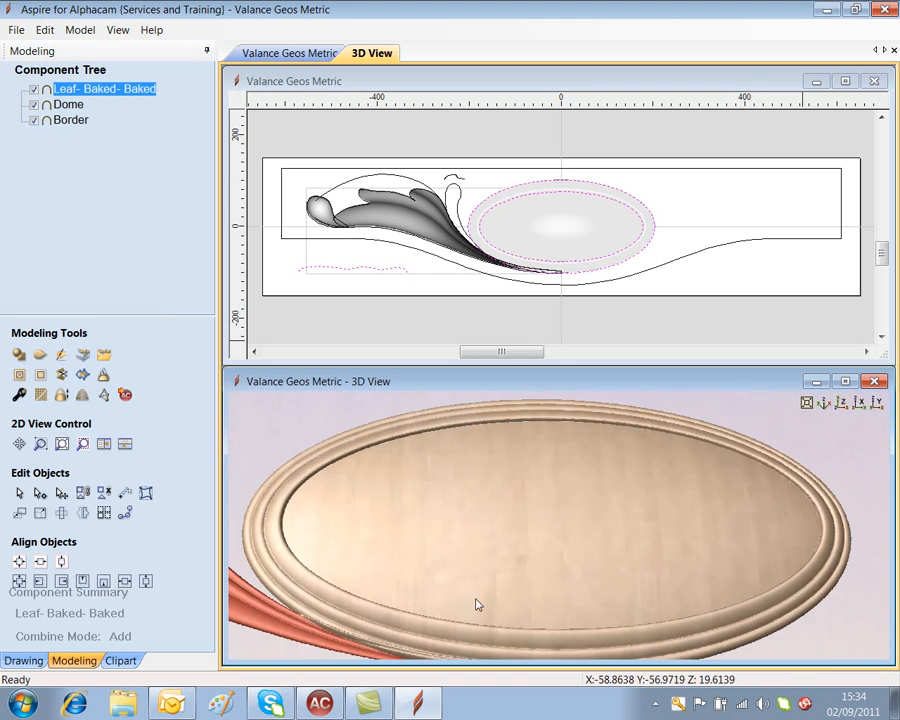
{"action": "left_click_drag", "start_coordinate": [506, 595], "coordinate": [526, 538]}
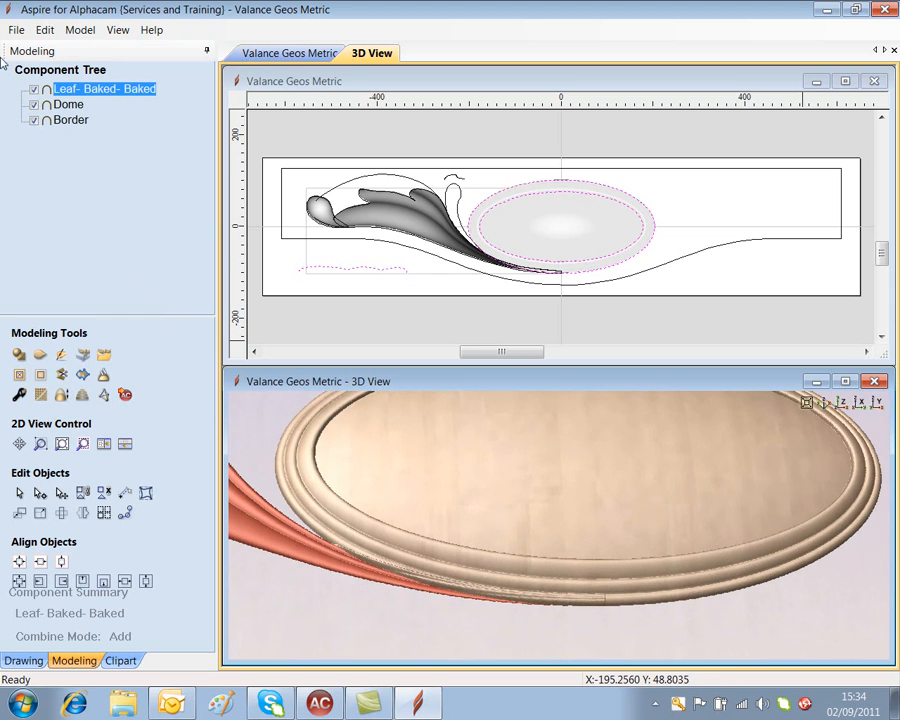
{"action": "left_click", "coordinate": [67, 105]}
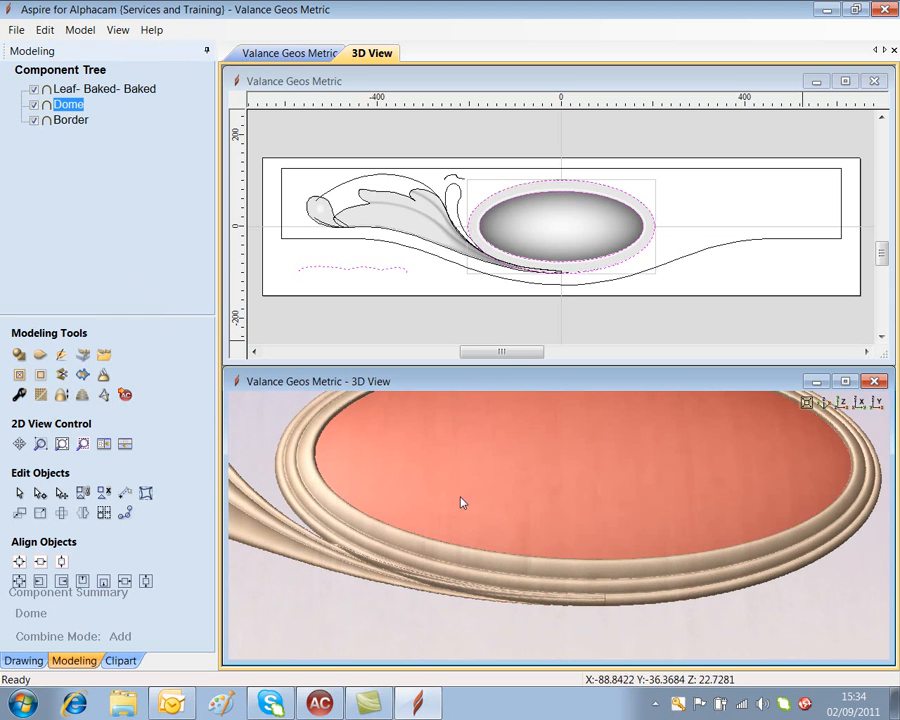
{"action": "left_click", "coordinate": [71, 120]}
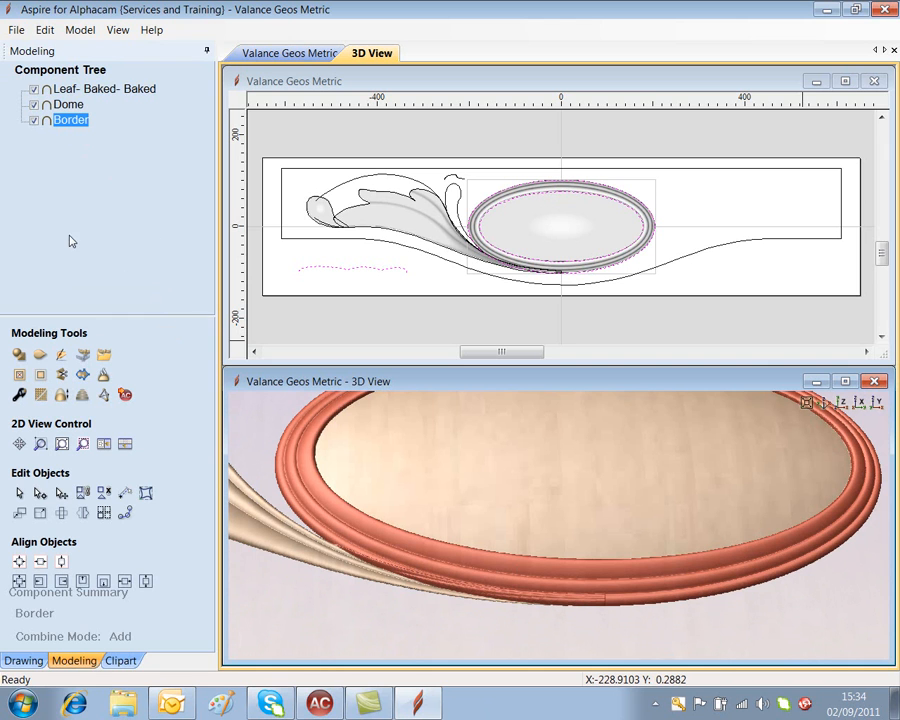
Step: Move the leaf component below Border so it is last in the component order
{"action": "mouse_move", "coordinate": [77, 120]}
{"action": "left_mouse_down"}
{"action": "mouse_move", "coordinate": [97, 110]}
{"action": "mouse_move", "coordinate": [76, 135]}
{"action": "left_mouse_up"}
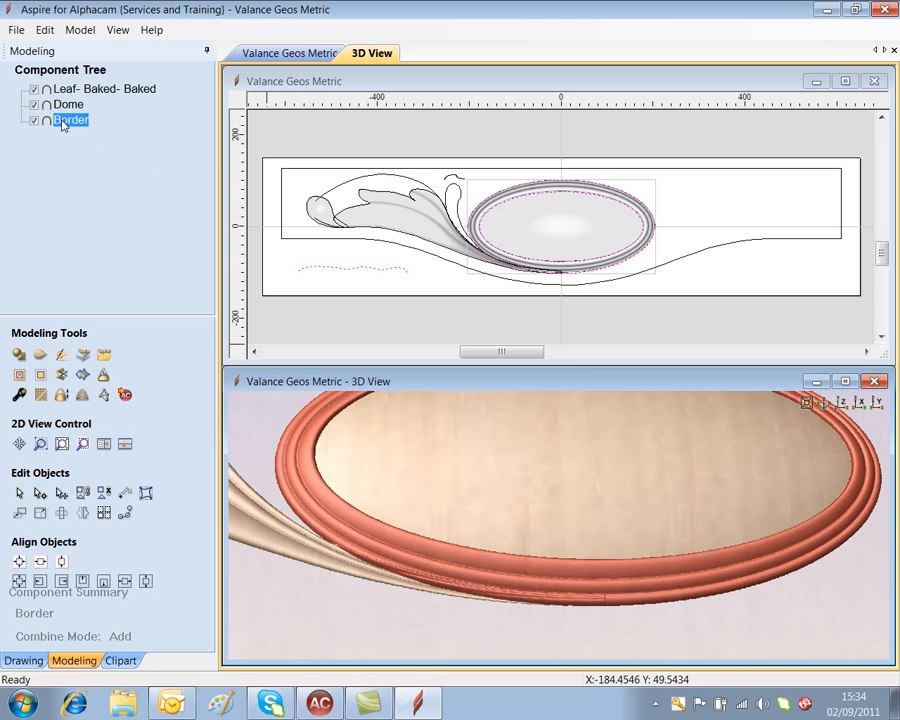
{"action": "mouse_move", "coordinate": [82, 120]}
{"action": "left_mouse_down"}
{"action": "mouse_move", "coordinate": [100, 135]}
{"action": "mouse_move", "coordinate": [91, 134]}
{"action": "left_mouse_up"}
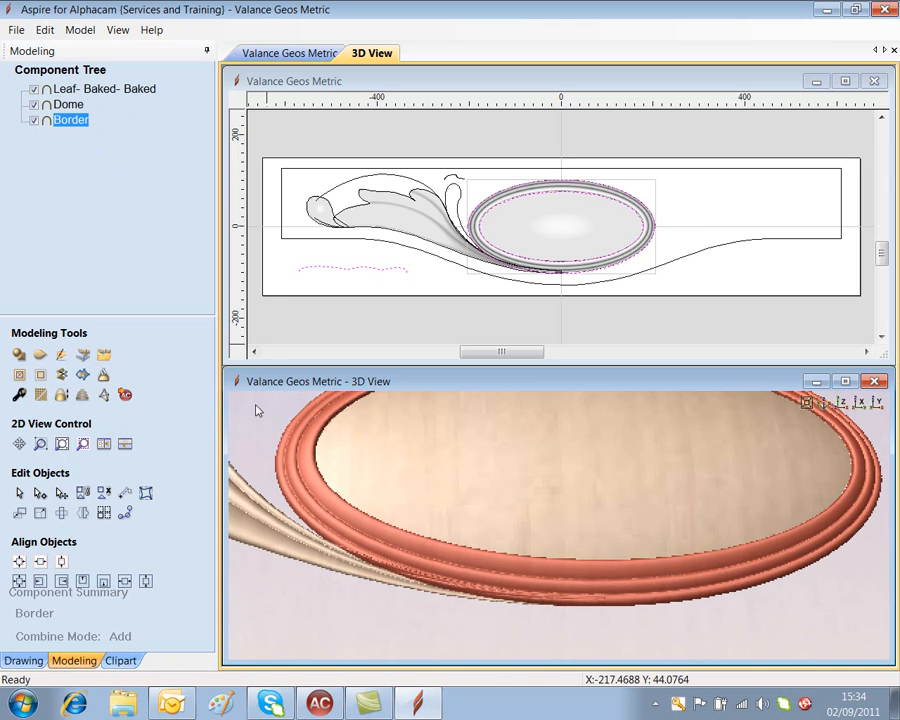
{"action": "left_click", "coordinate": [283, 279]}
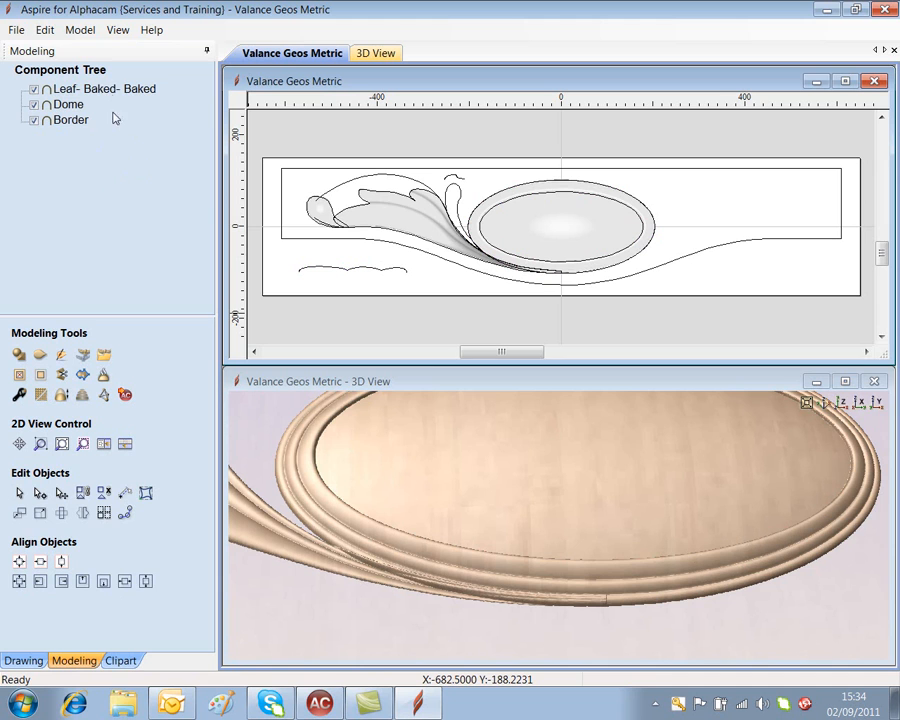
{"action": "left_click", "coordinate": [88, 92]}
{"action": "left_click_drag", "start_coordinate": [80, 92], "coordinate": [66, 137]}
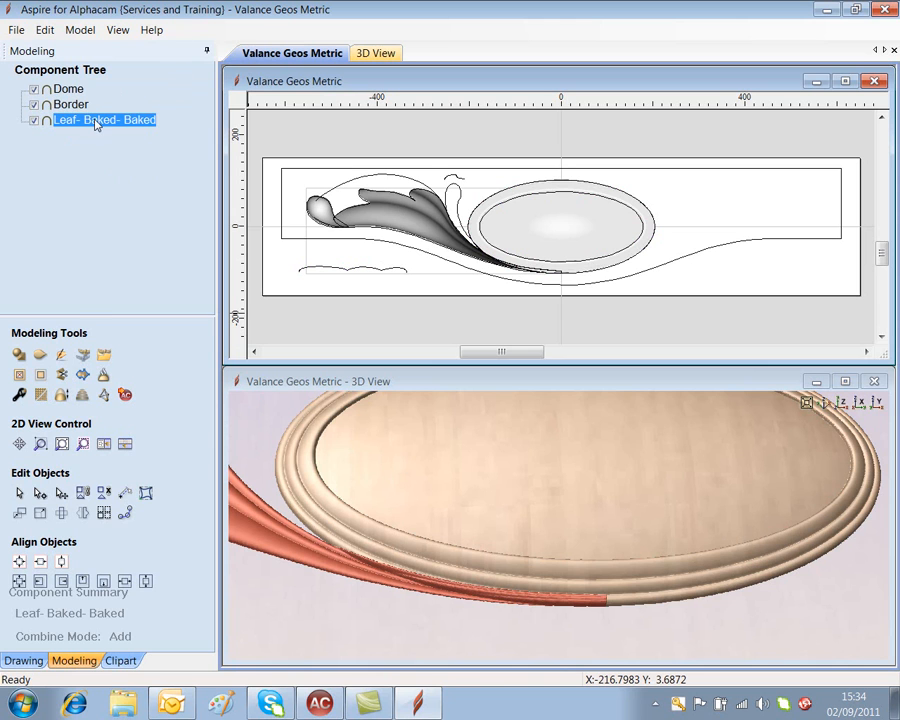
Step: Set the leaf component's combine mode to Merge and leave all components deselected
{"action": "right_click", "coordinate": [96, 124]}
{"action": "mouse_move", "coordinate": [150, 133]}
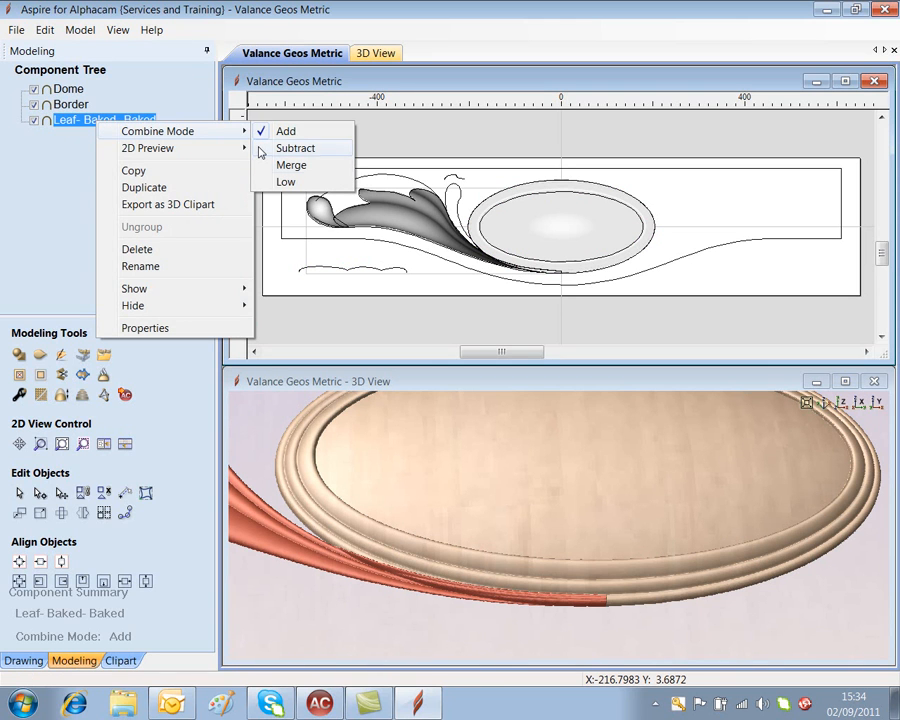
{"action": "left_click", "coordinate": [265, 166]}
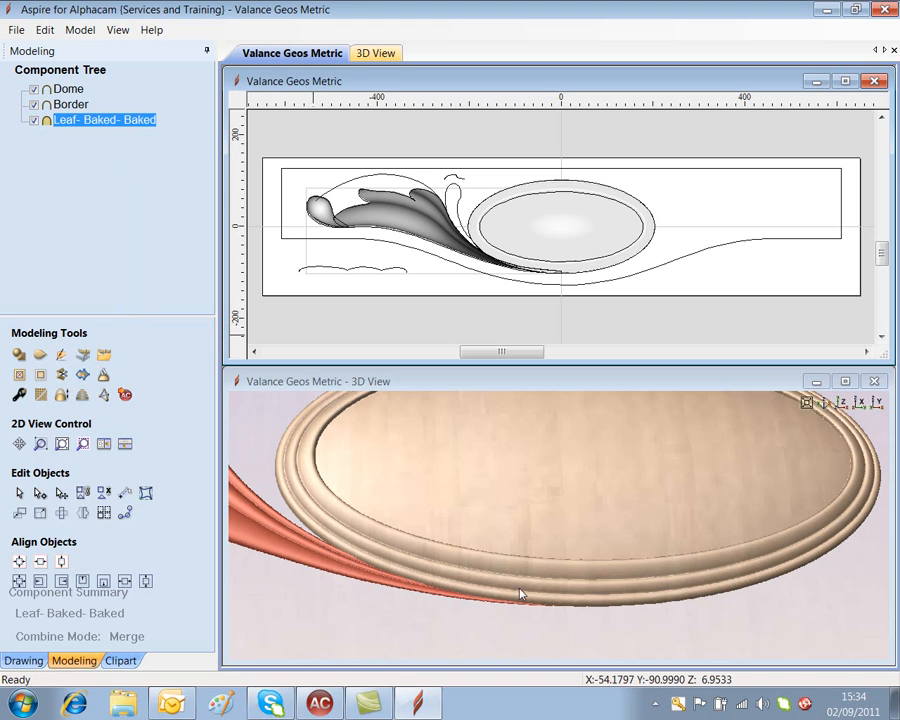
{"action": "left_click", "coordinate": [575, 252]}
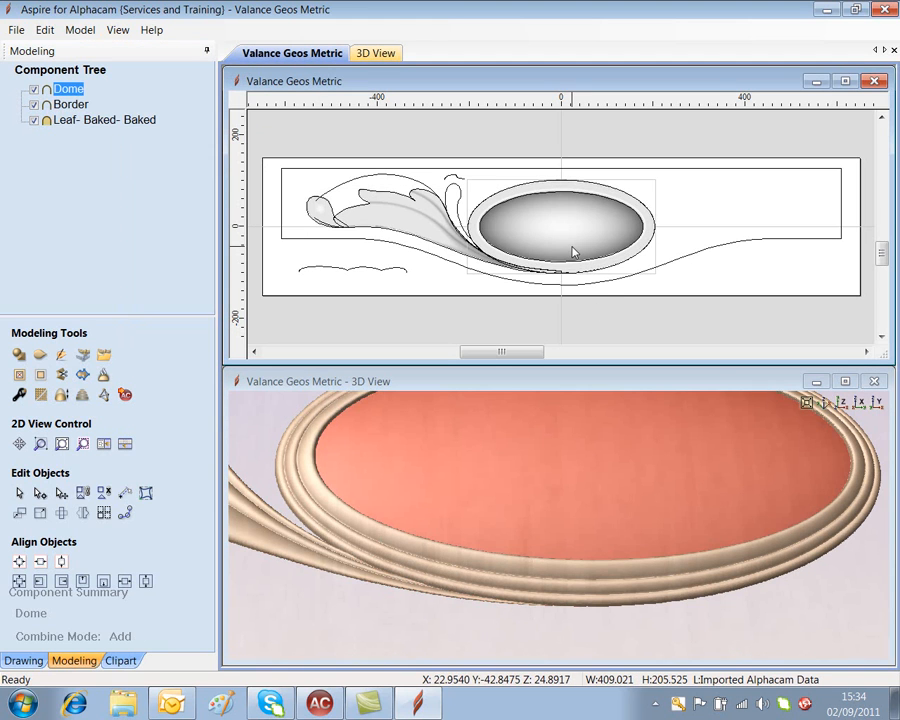
{"action": "left_click", "coordinate": [618, 227]}
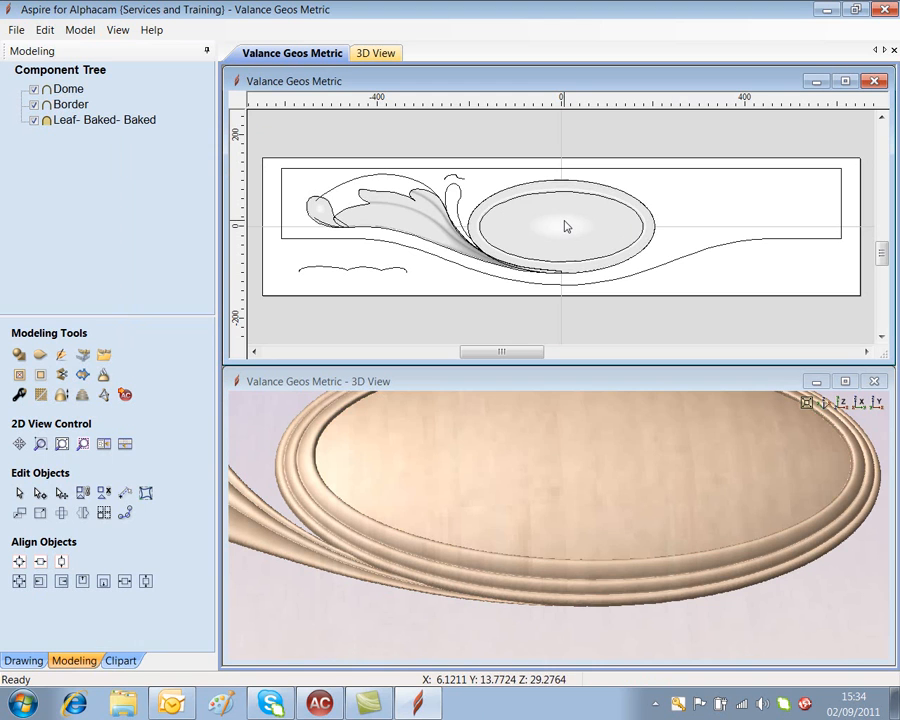
Step: Create the text 2012 in Plantagenet Cherokee, left-aligned with a 70 mm height, anchored at X 0, Y 0
{"action": "scroll", "coordinate": [565, 227], "scroll_direction": "up", "scroll_amount": 2}
{"action": "scroll", "coordinate": [565, 230], "scroll_direction": "up", "scroll_amount": 1}
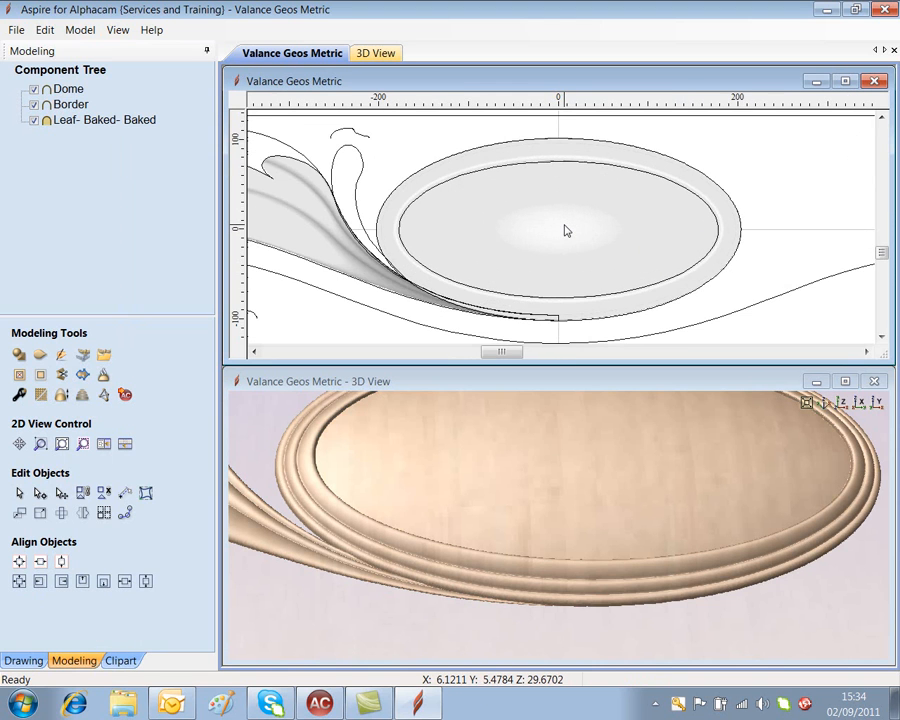
{"action": "scroll", "coordinate": [565, 232], "scroll_direction": "up", "scroll_amount": 1}
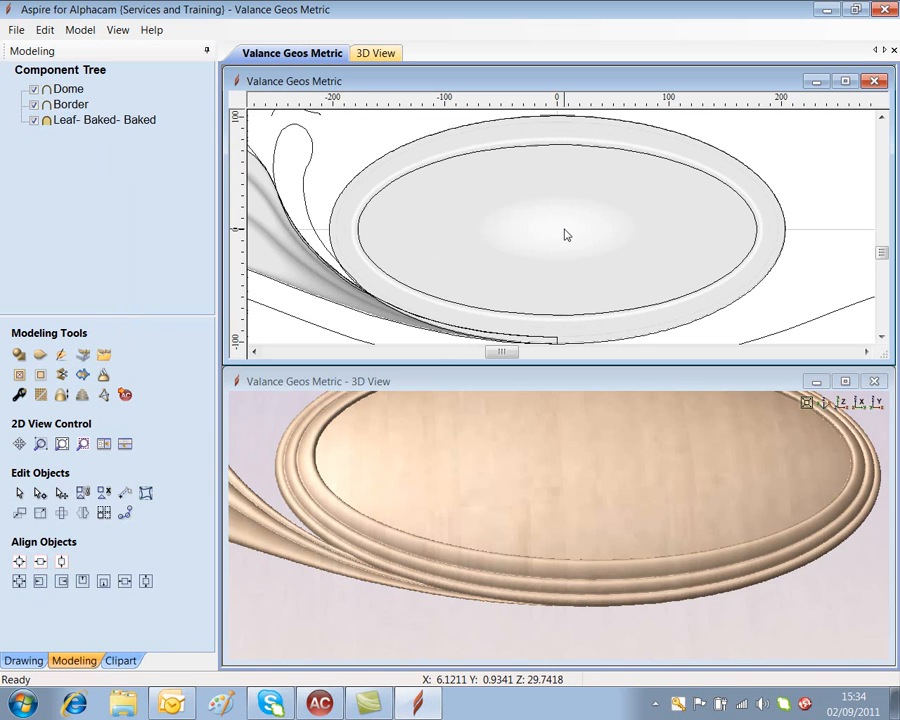
{"action": "left_click", "coordinate": [18, 662]}
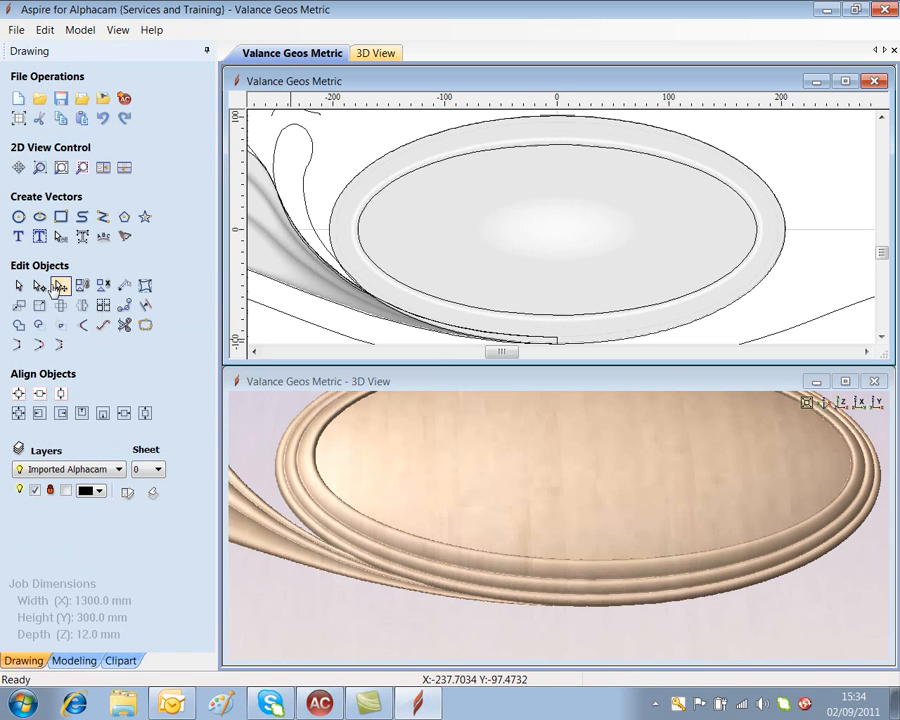
{"action": "left_click", "coordinate": [18, 237]}
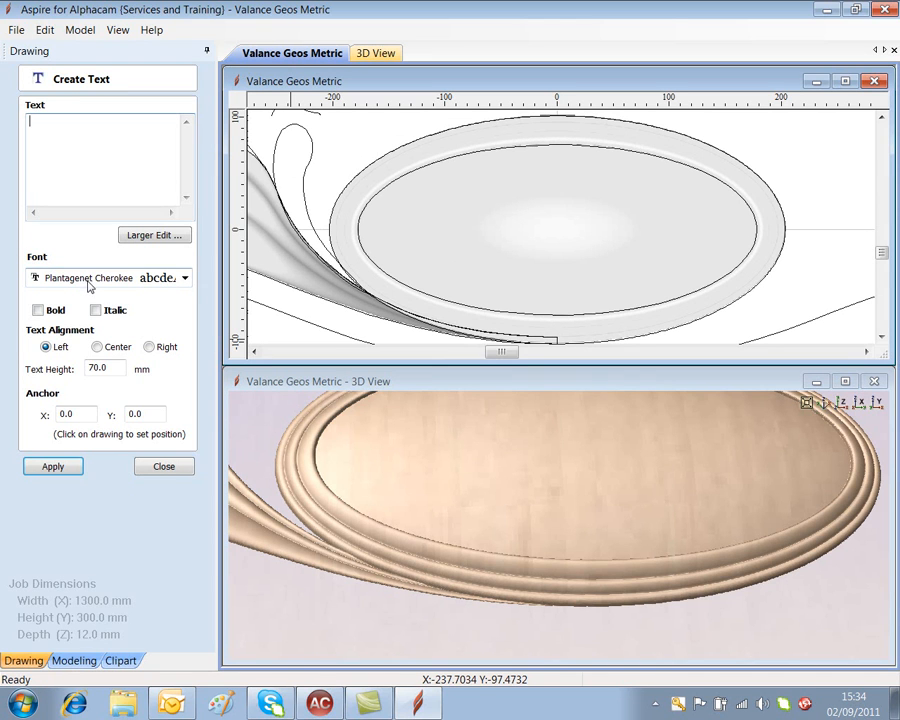
{"action": "left_click", "coordinate": [119, 371]}
{"action": "left_click", "coordinate": [47, 202]}
{"action": "left_click", "coordinate": [53, 466]}
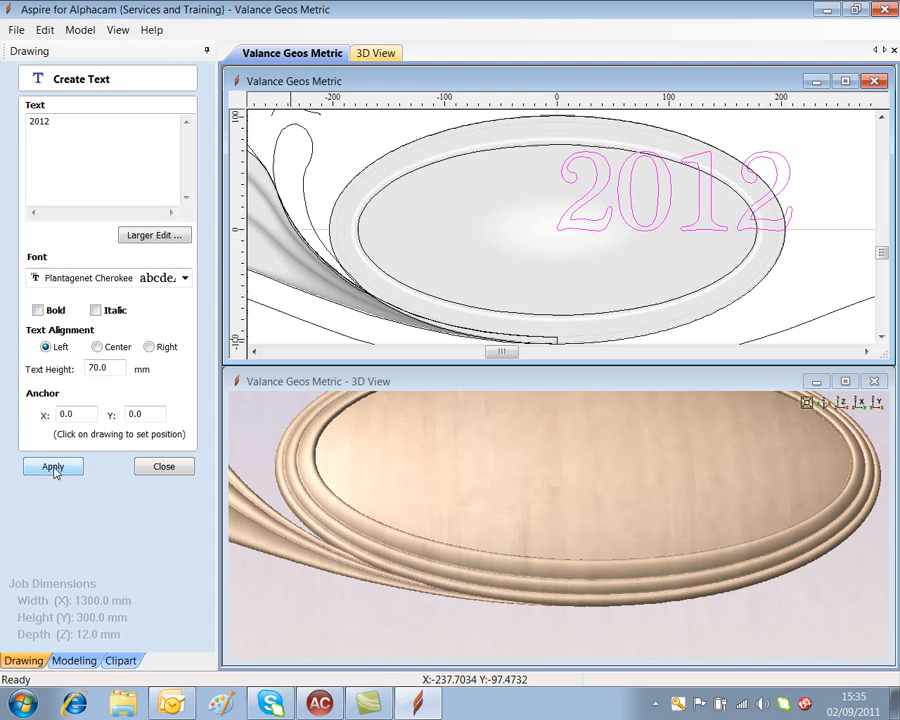
{"action": "left_click", "coordinate": [160, 467]}
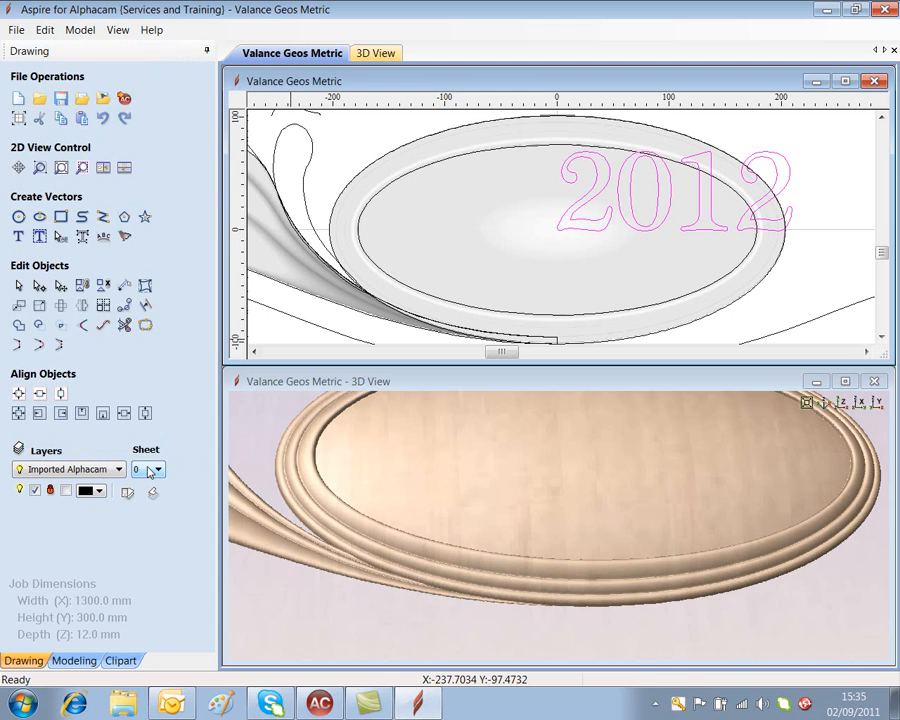
Step: Center the 2012 text inside the inner oval vector and clear the selection
{"action": "left_click", "coordinate": [451, 307]}
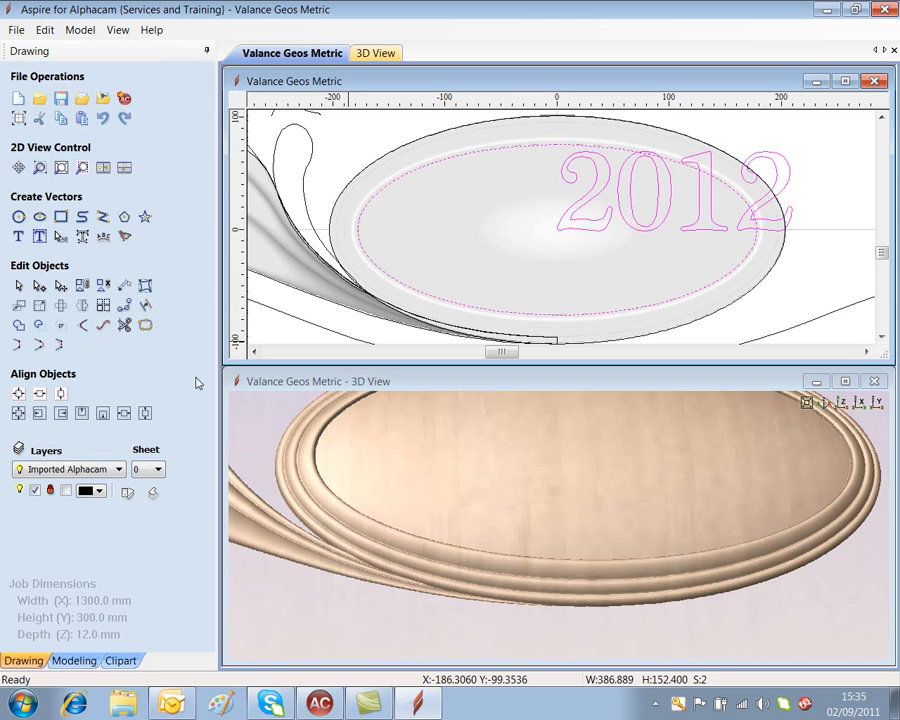
{"action": "left_click", "coordinate": [19, 413]}
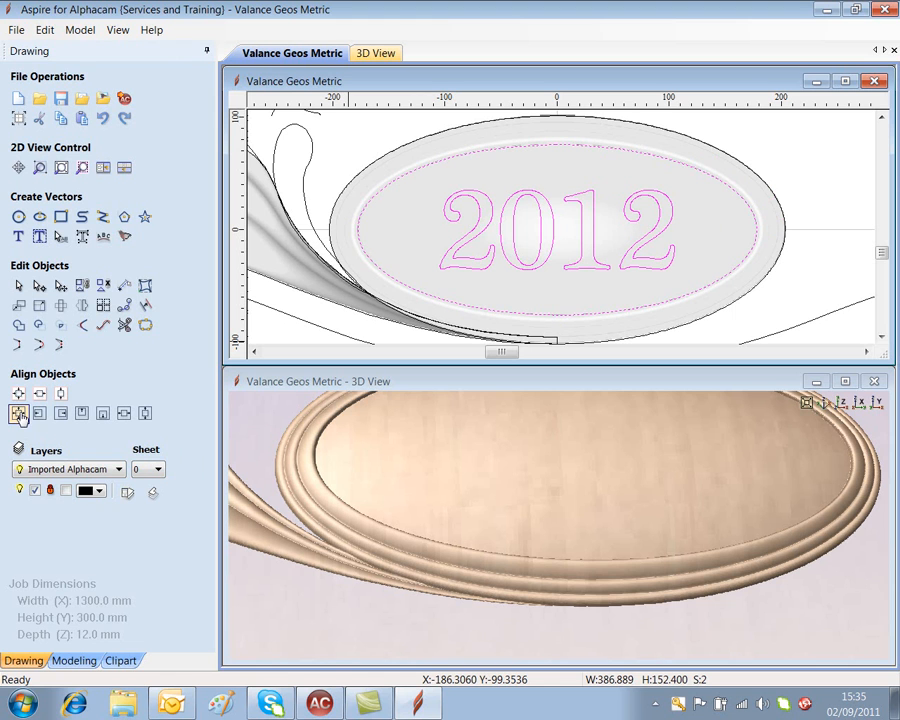
{"action": "left_click", "coordinate": [775, 304]}
Step: Widen the kerning between all the digits of the 2012 text using the interactive letter spacing tool
{"action": "left_click", "coordinate": [669, 265]}
{"action": "scroll", "coordinate": [578, 256], "scroll_direction": "down", "scroll_amount": 2}
{"action": "scroll", "coordinate": [578, 252], "scroll_direction": "up", "scroll_amount": 3}
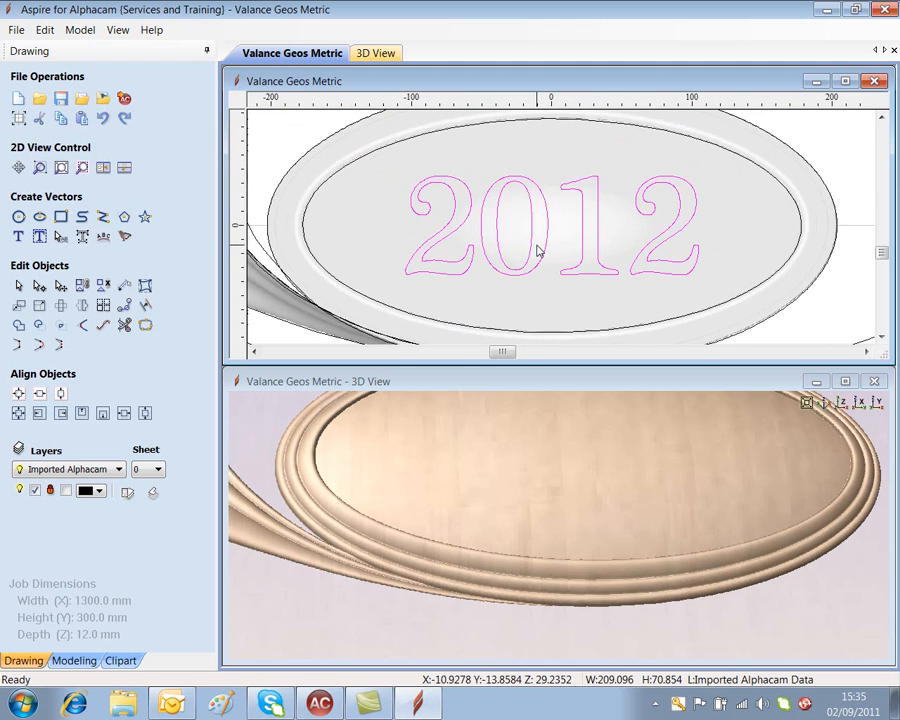
{"action": "scroll", "coordinate": [543, 246], "scroll_direction": "up", "scroll_amount": 1}
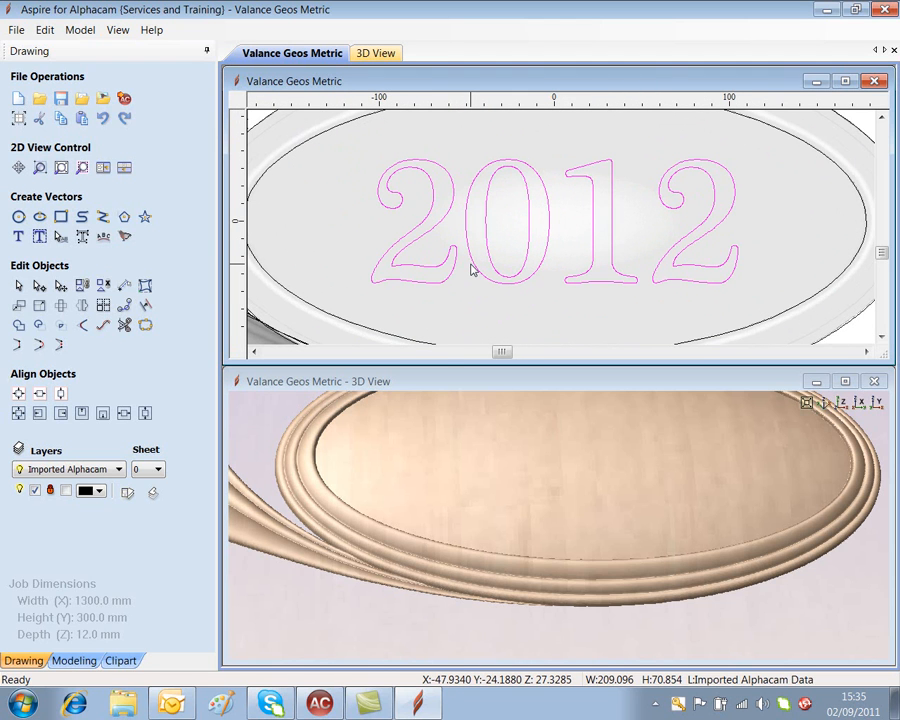
{"action": "left_click", "coordinate": [61, 237]}
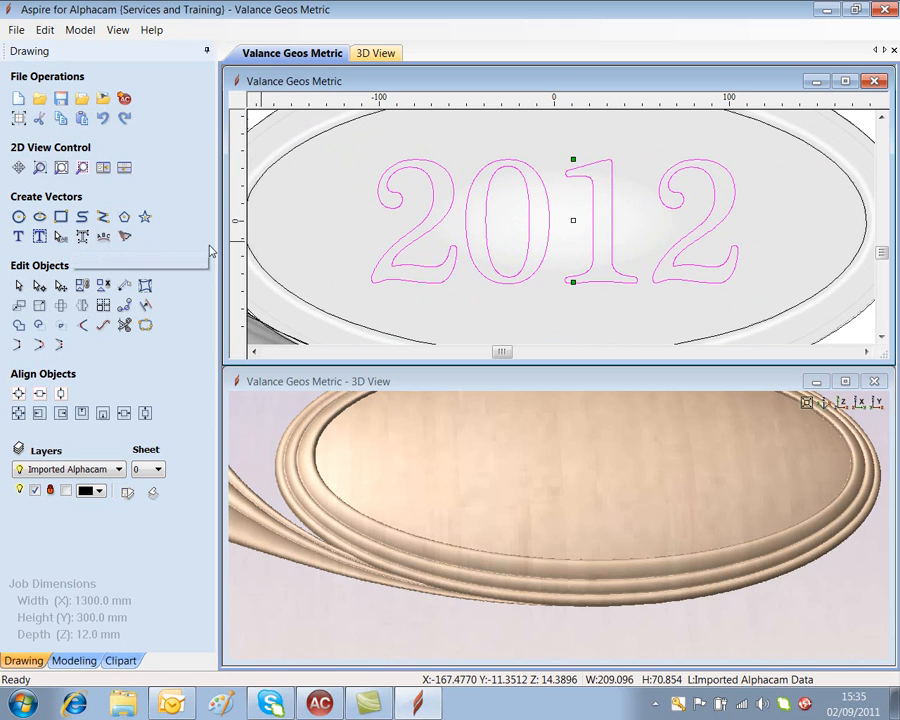
{"action": "left_click", "coordinate": [457, 227], "text": "shift"}
{"action": "left_click", "coordinate": [457, 227], "text": "shift"}
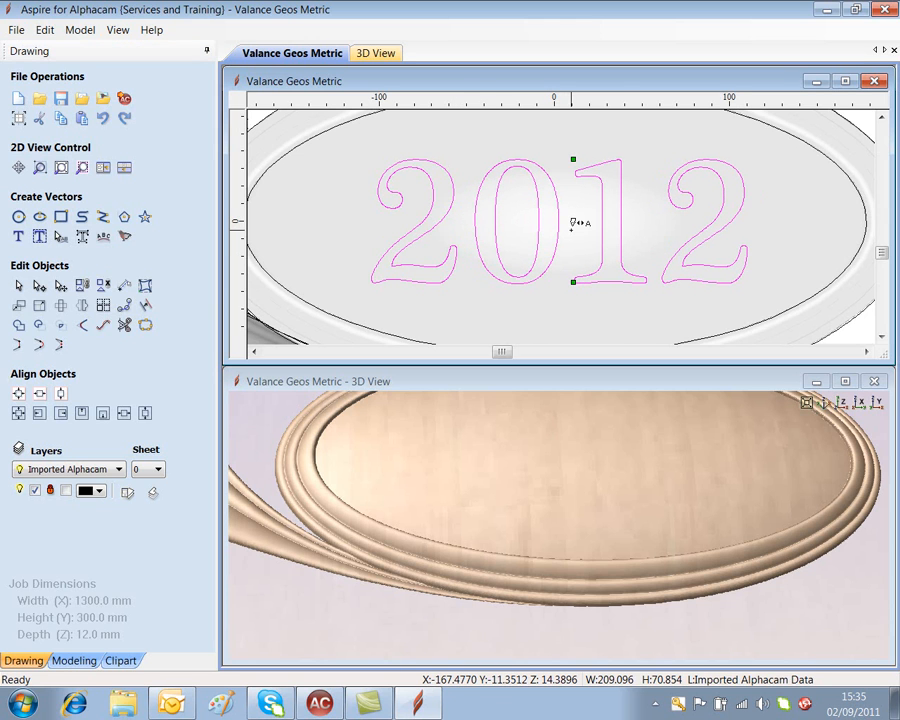
{"action": "left_click", "coordinate": [571, 229], "text": "shift"}
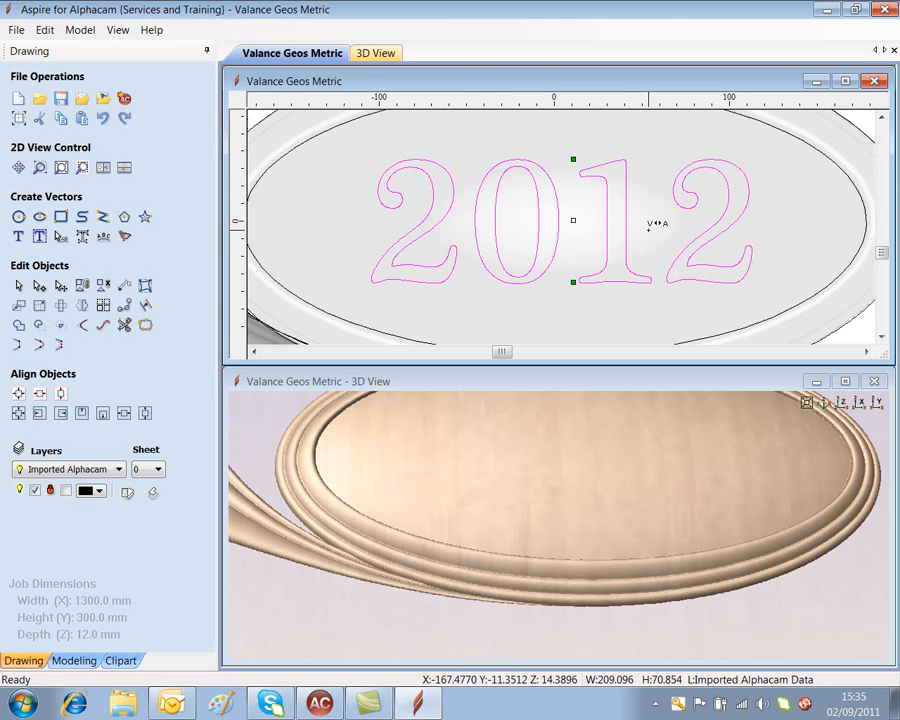
{"action": "left_click", "coordinate": [650, 226], "text": "shift"}
{"action": "left_click", "coordinate": [650, 226]}
{"action": "left_click", "coordinate": [650, 226], "text": "shift"}
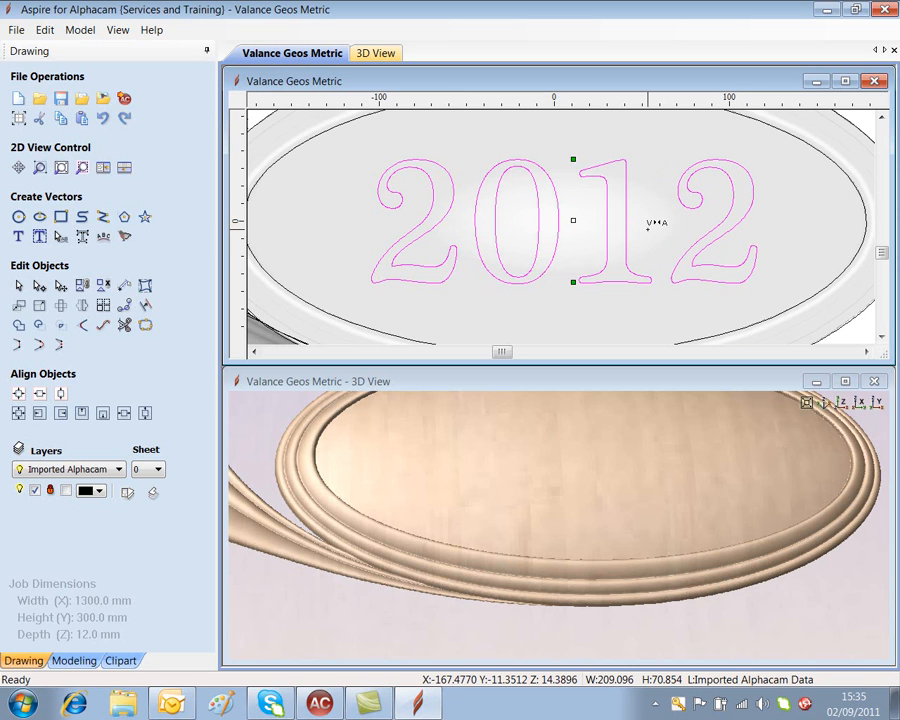
{"action": "left_click", "coordinate": [648, 229], "text": "shift"}
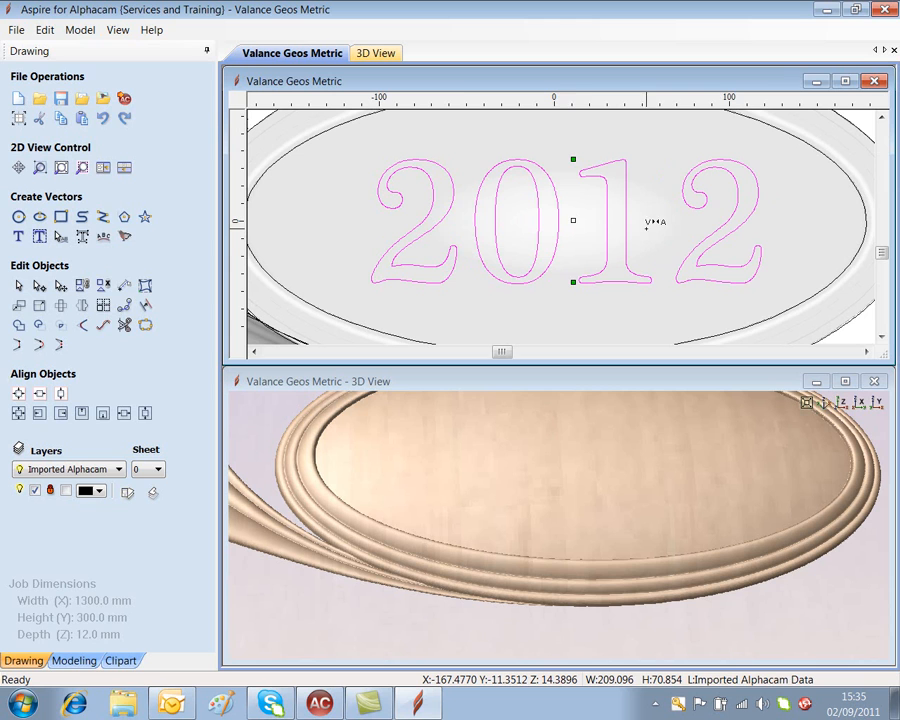
{"action": "left_click", "coordinate": [589, 228], "text": "shift"}
{"action": "left_click", "coordinate": [462, 228], "text": "shift"}
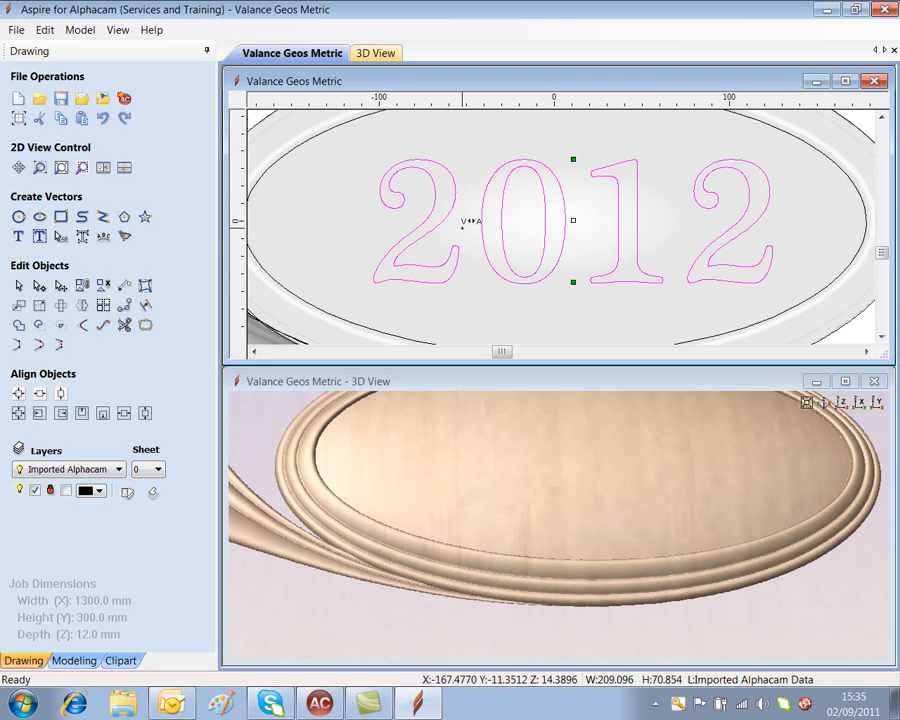
Step: Finish the letter spacing and re-center the 2012 text inside the inner oval vector
{"action": "key", "text": "Escape"}
{"action": "left_click", "coordinate": [455, 260]}
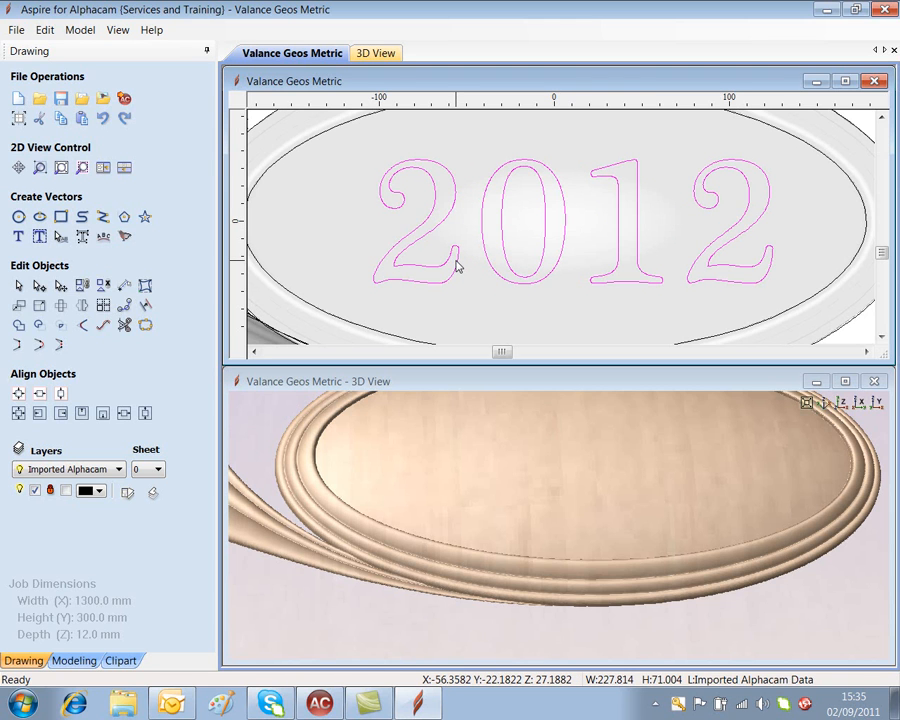
{"action": "left_click", "coordinate": [328, 318], "text": "shift"}
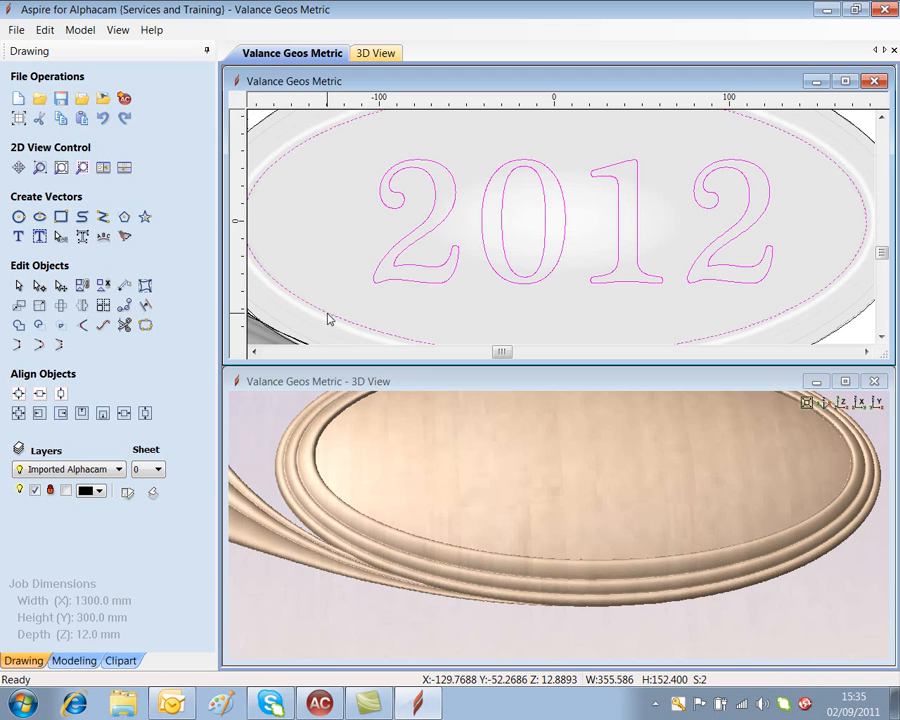
{"action": "left_click", "coordinate": [18, 413]}
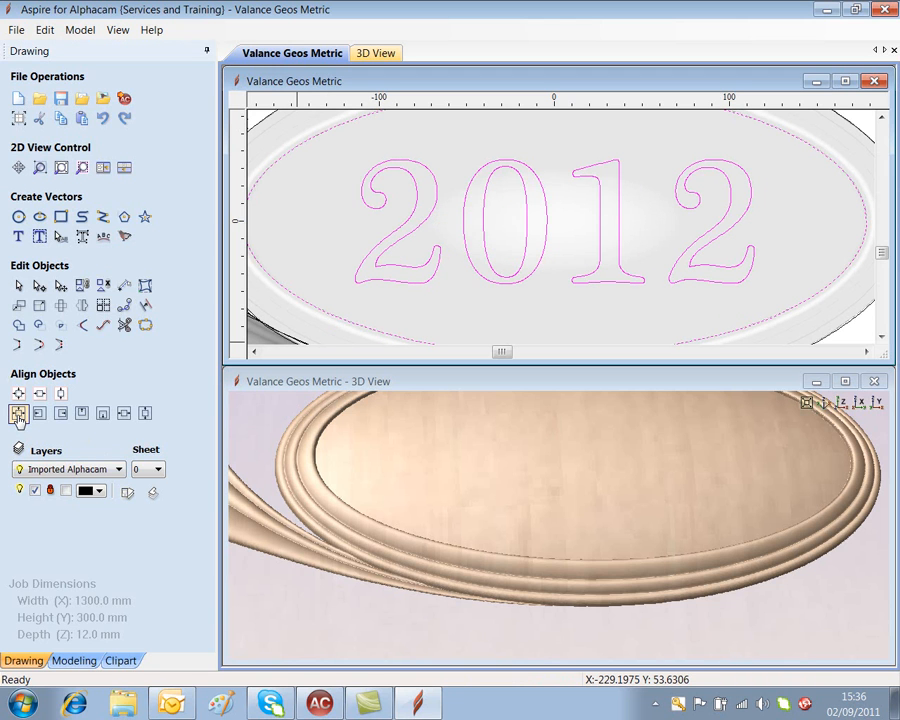
Step: Create a domed shape from only the 2012 text, with a 45° angle, no height limit and Add combine mode
{"action": "left_click", "coordinate": [389, 287]}
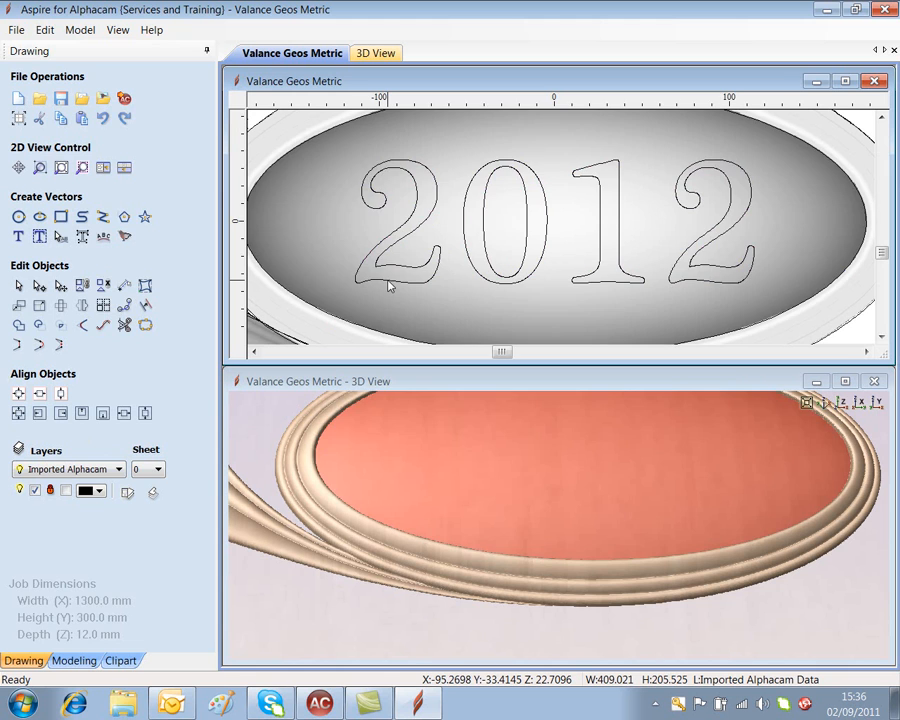
{"action": "left_click", "coordinate": [389, 287]}
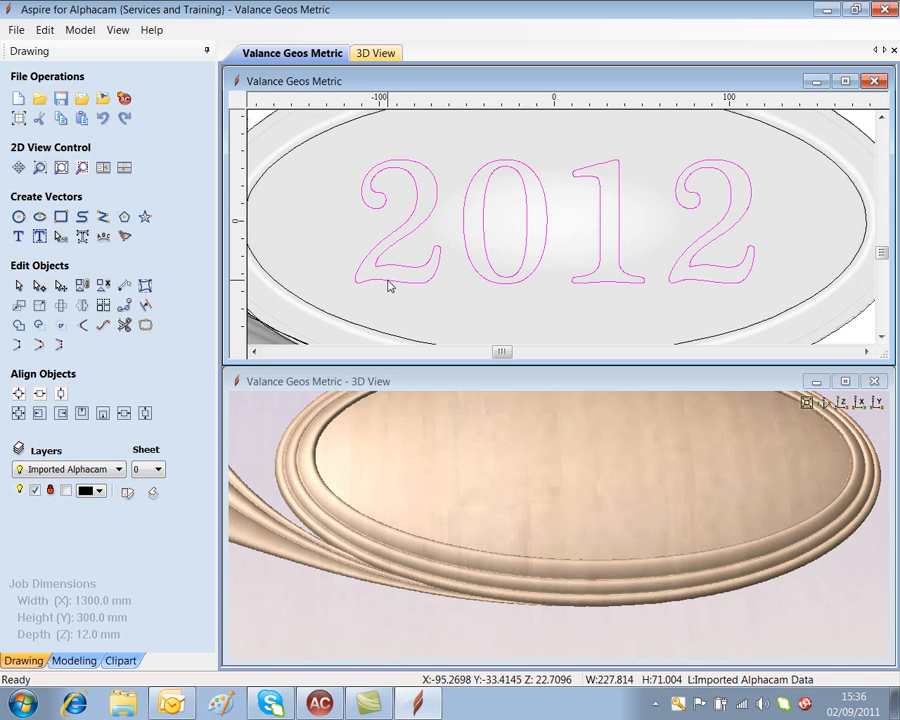
{"action": "left_click", "coordinate": [74, 660]}
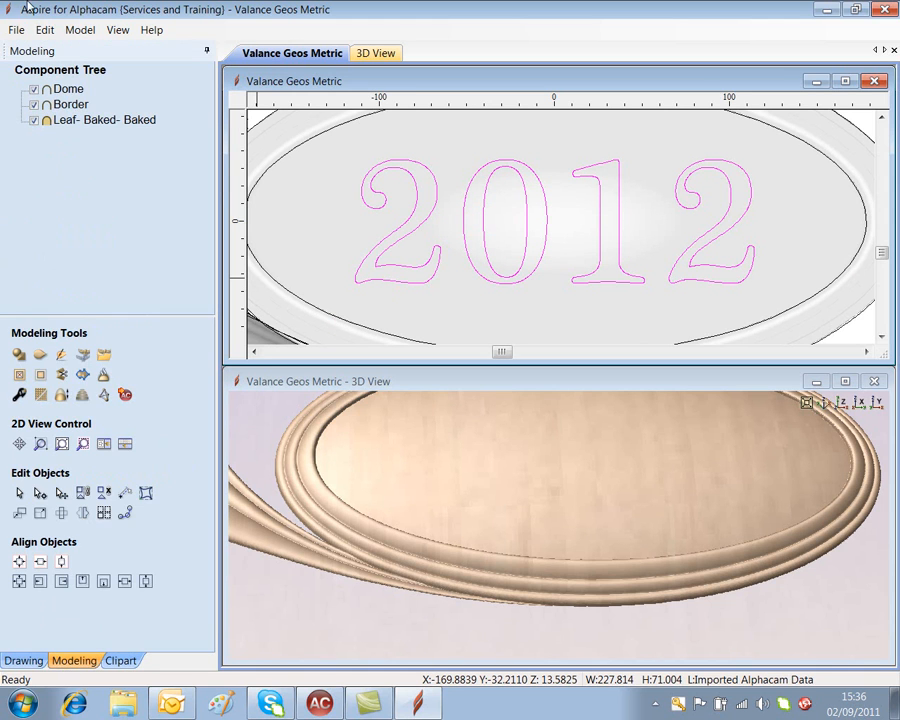
{"action": "left_click", "coordinate": [19, 354]}
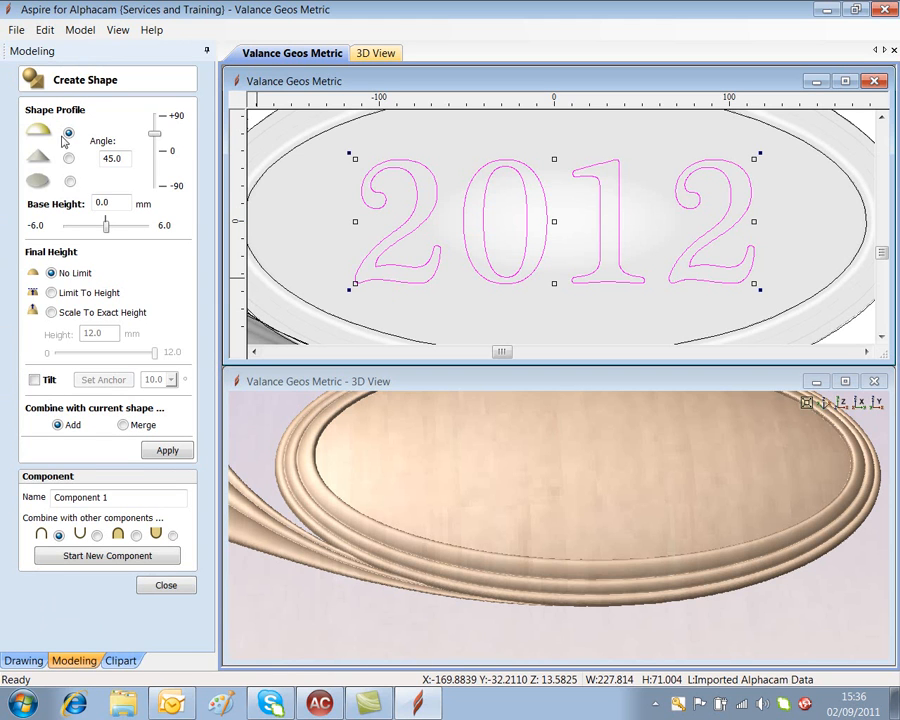
{"action": "left_click", "coordinate": [165, 455]}
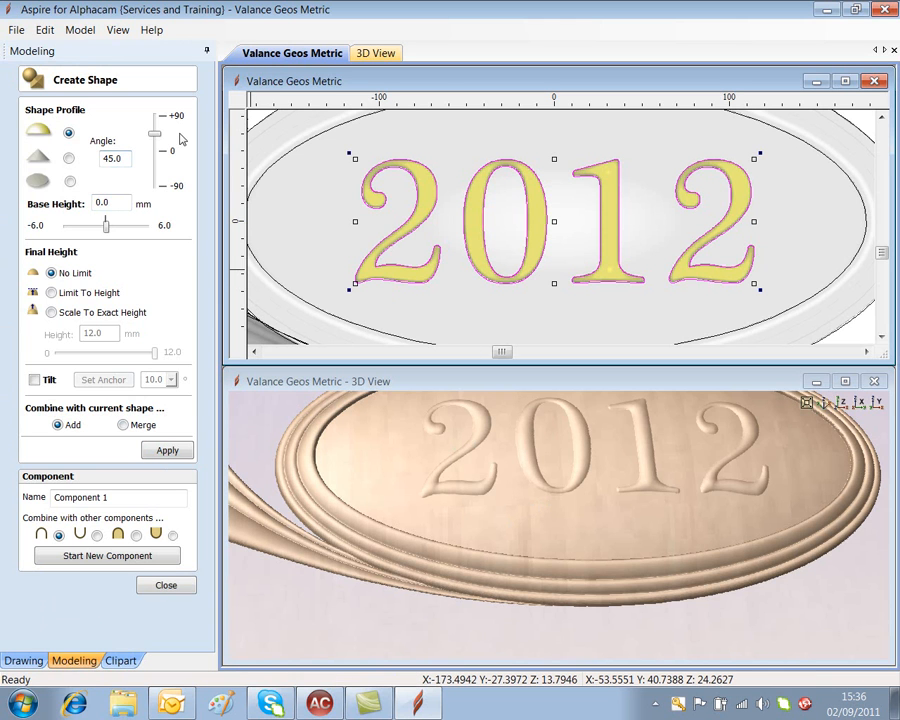
Step: Raise the 2012 shape's angle to 90°, limit its final height to 2 mm and apply it
{"action": "left_click_drag", "start_coordinate": [155, 134], "coordinate": [155, 120]}
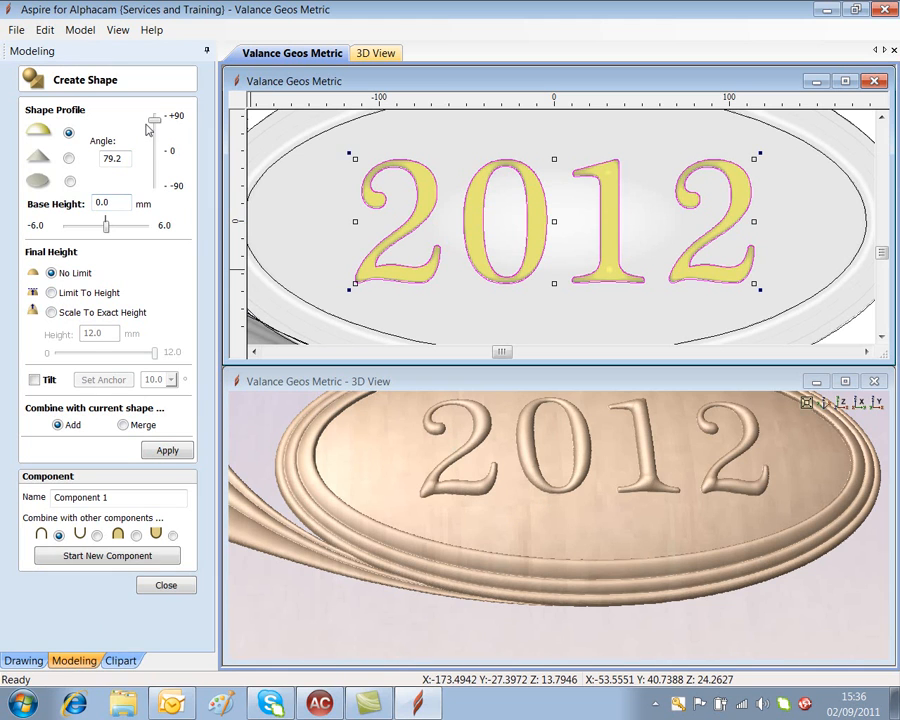
{"action": "left_click_drag", "start_coordinate": [153, 122], "coordinate": [110, 86]}
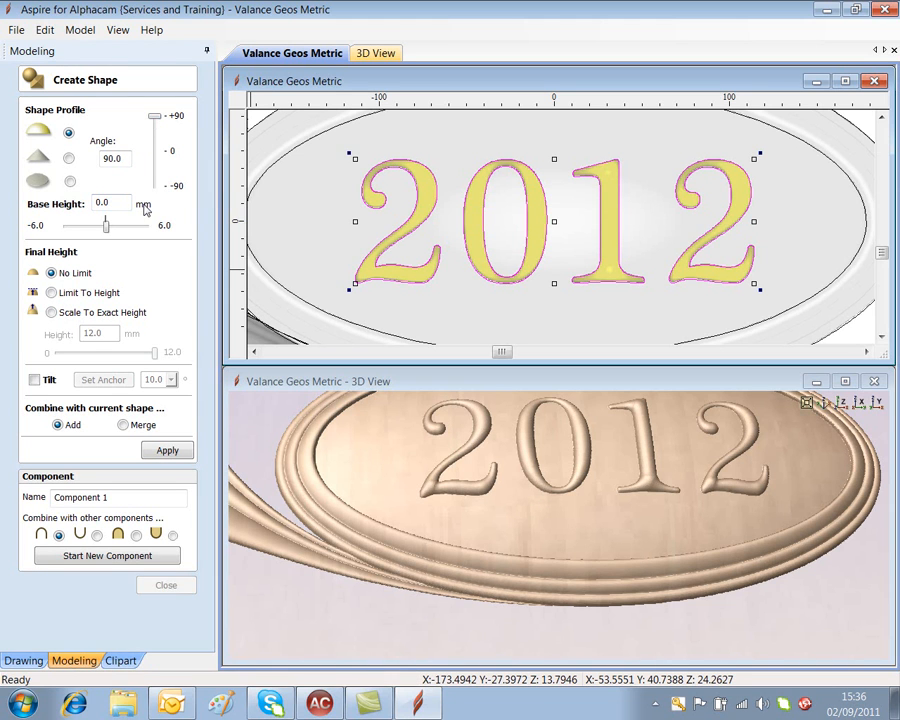
{"action": "left_click", "coordinate": [51, 292]}
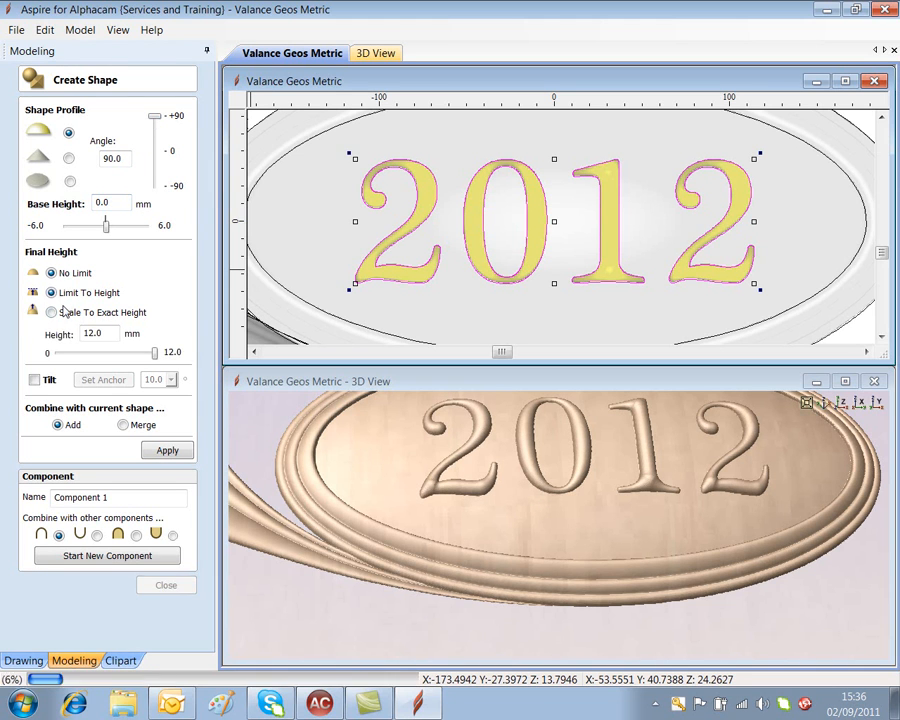
{"action": "type", "text": "2"}
{"action": "left_click", "coordinate": [166, 451]}
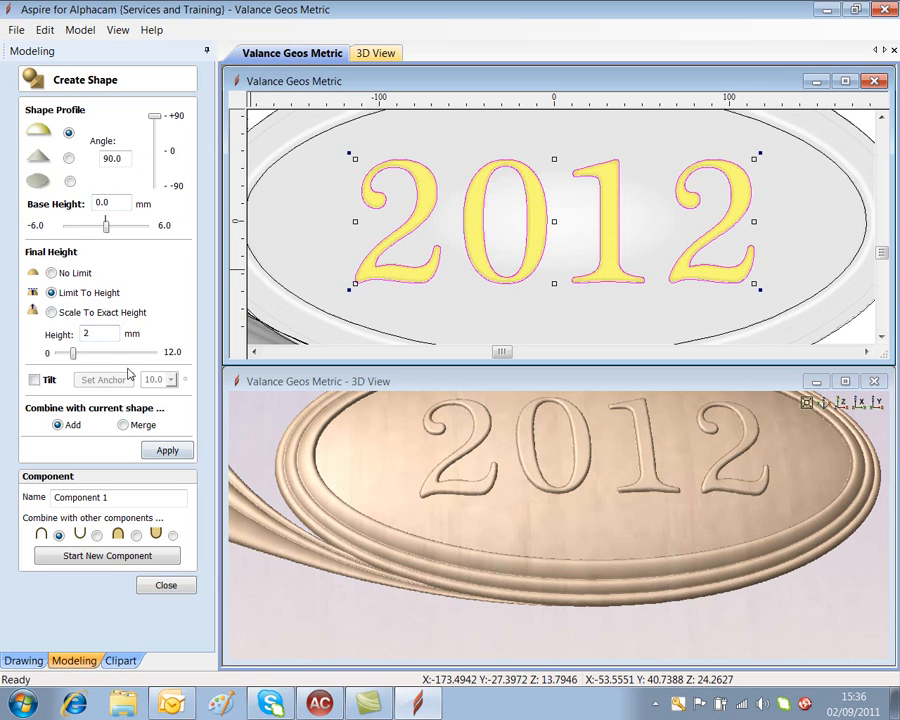
Step: Name the lettering component 2012, reapply the shape, finish shape creation and clear the selection
{"action": "triple_click", "coordinate": [103, 492]}
{"action": "type", "text": "2012"}
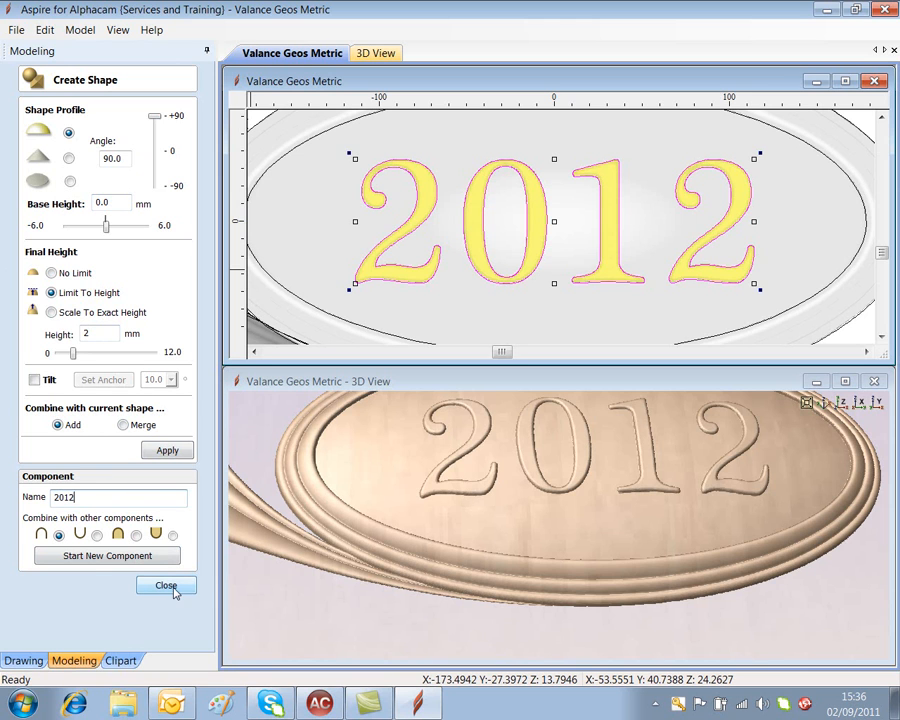
{"action": "left_click", "coordinate": [166, 454]}
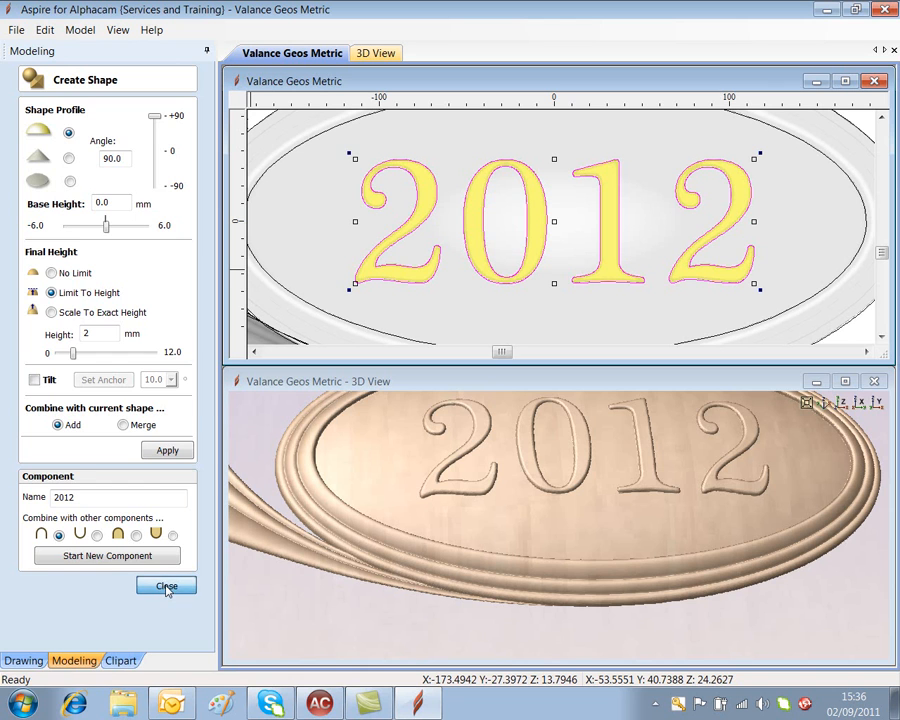
{"action": "left_click", "coordinate": [166, 587]}
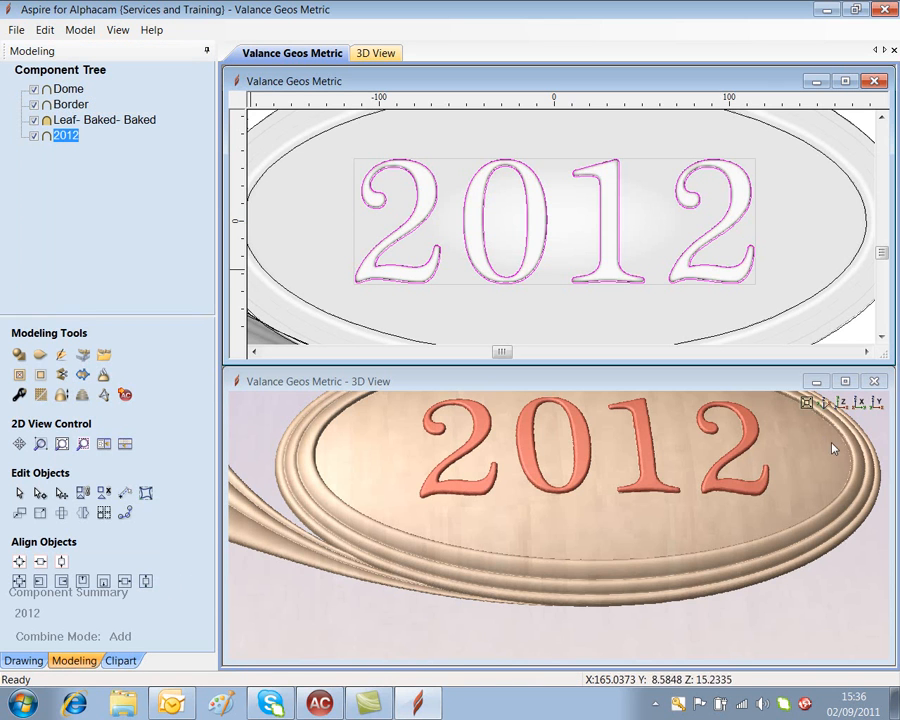
{"action": "left_click", "coordinate": [847, 340]}
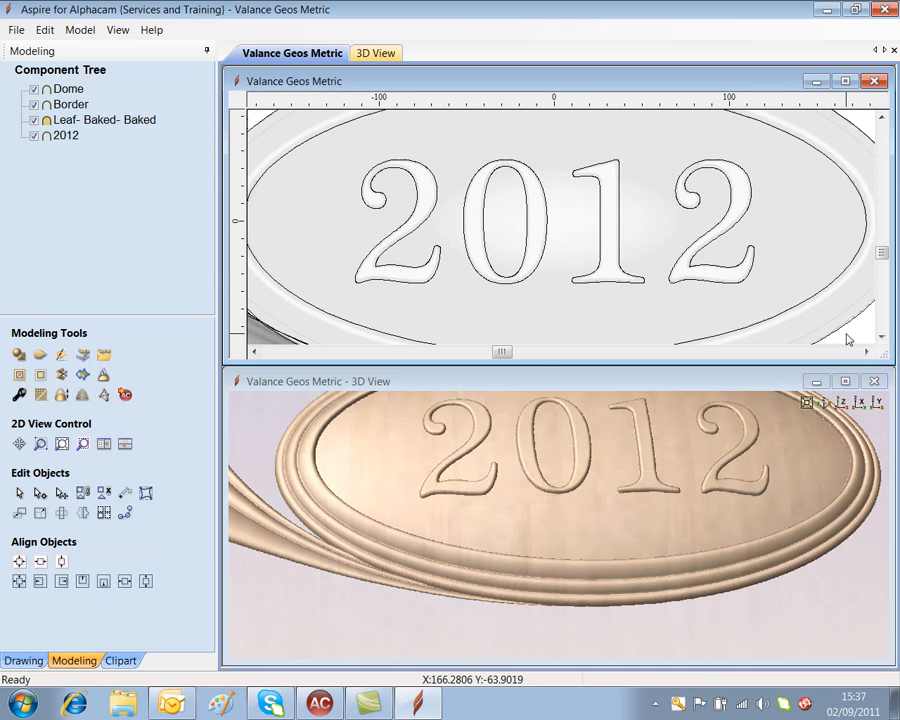
{"action": "scroll", "coordinate": [847, 340], "scroll_direction": "down", "scroll_amount": 6}
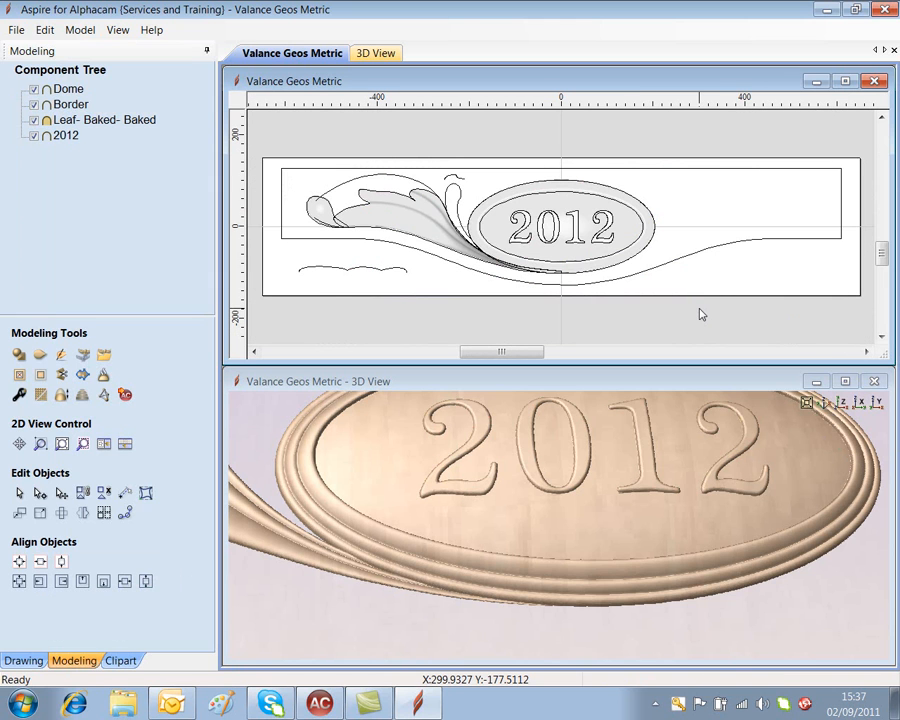
{"action": "left_click", "coordinate": [650, 505]}
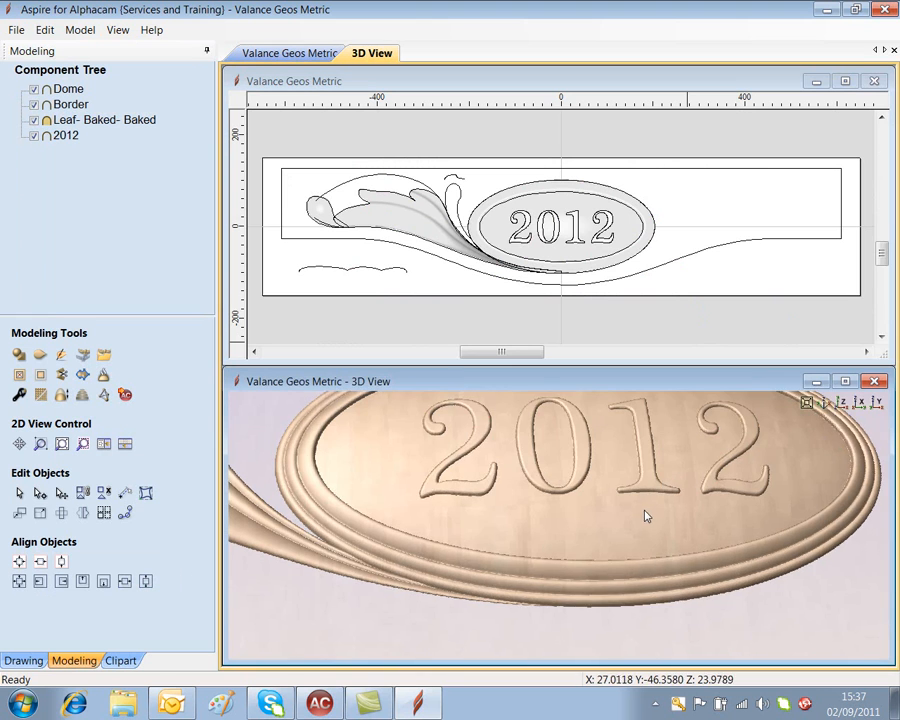
{"action": "scroll", "coordinate": [645, 515], "scroll_direction": "down", "scroll_amount": 3}
{"action": "scroll", "coordinate": [643, 516], "scroll_direction": "up", "scroll_amount": 2}
{"action": "scroll", "coordinate": [641, 516], "scroll_direction": "down", "scroll_amount": 3}
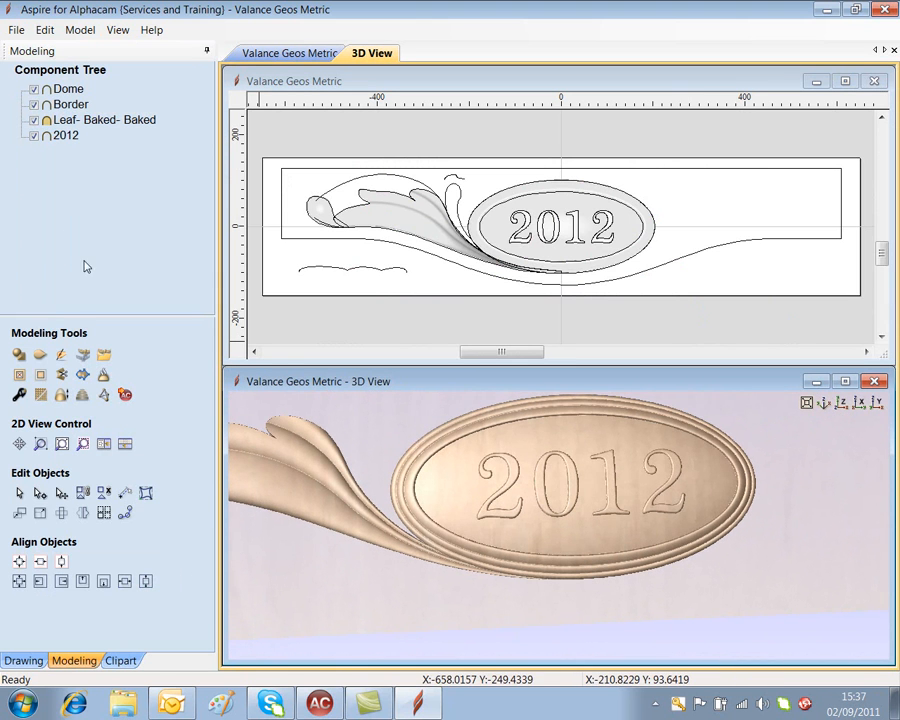
Step: Import the Bark image as a component and centre it in the material
{"action": "left_click", "coordinate": [84, 357]}
{"action": "left_click", "coordinate": [363, 252]}
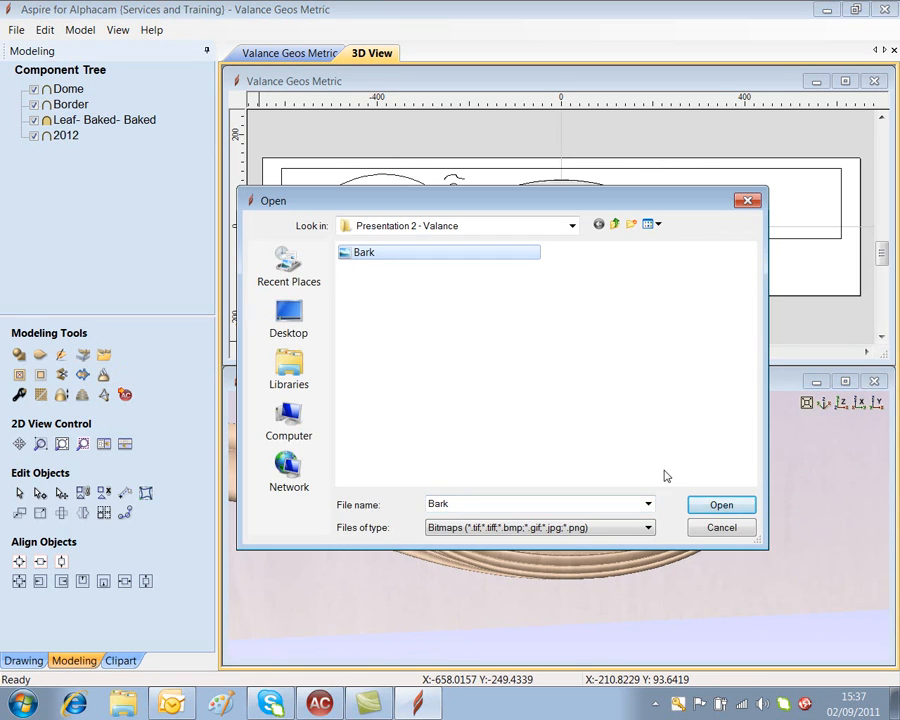
{"action": "left_click", "coordinate": [704, 506]}
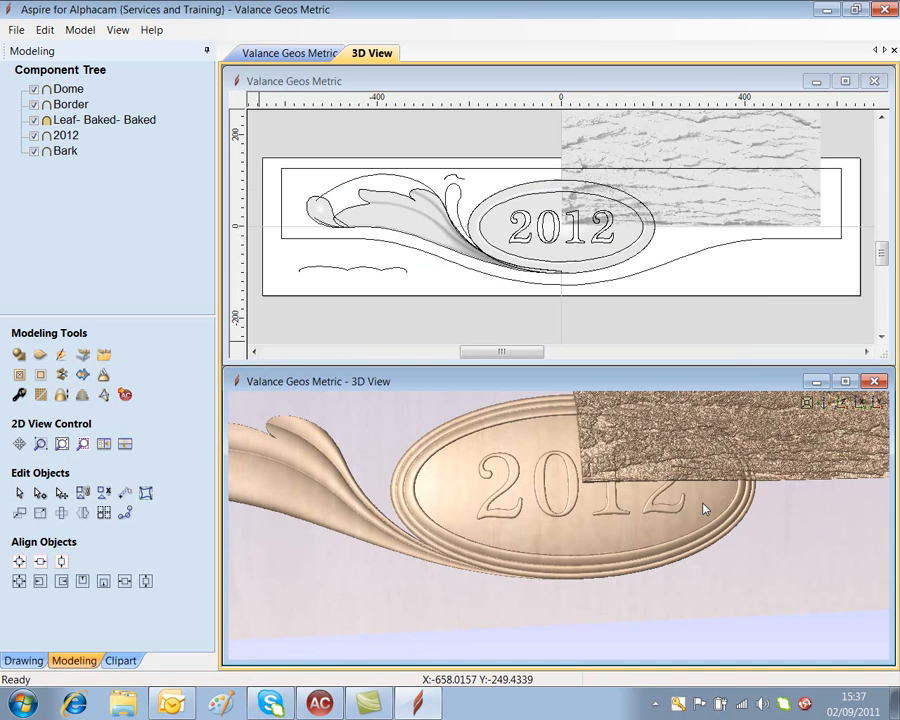
{"action": "left_click", "coordinate": [668, 152]}
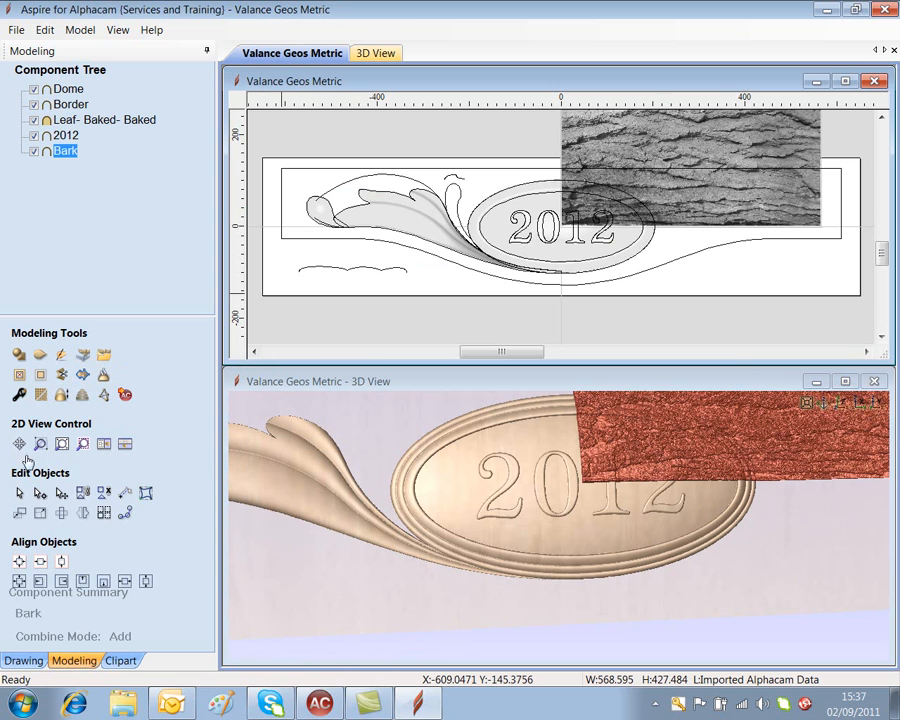
{"action": "left_click", "coordinate": [18, 562]}
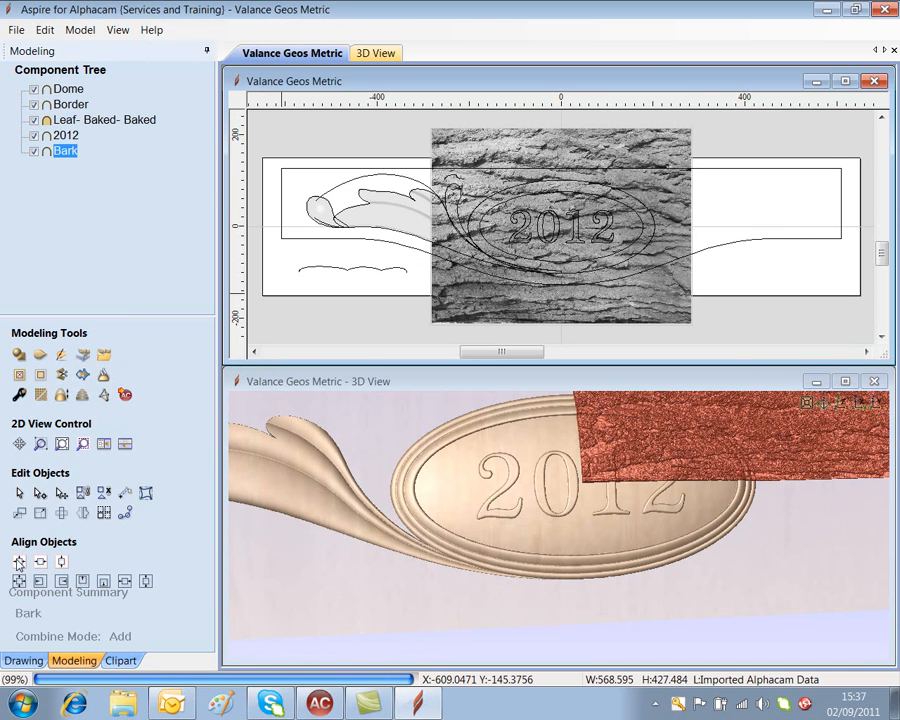
Step: Resize the bark component in width and height so that it covers the inner oval of the plaque
{"action": "left_click", "coordinate": [691, 227]}
{"action": "left_click_drag", "start_coordinate": [691, 227], "coordinate": [631, 228]}
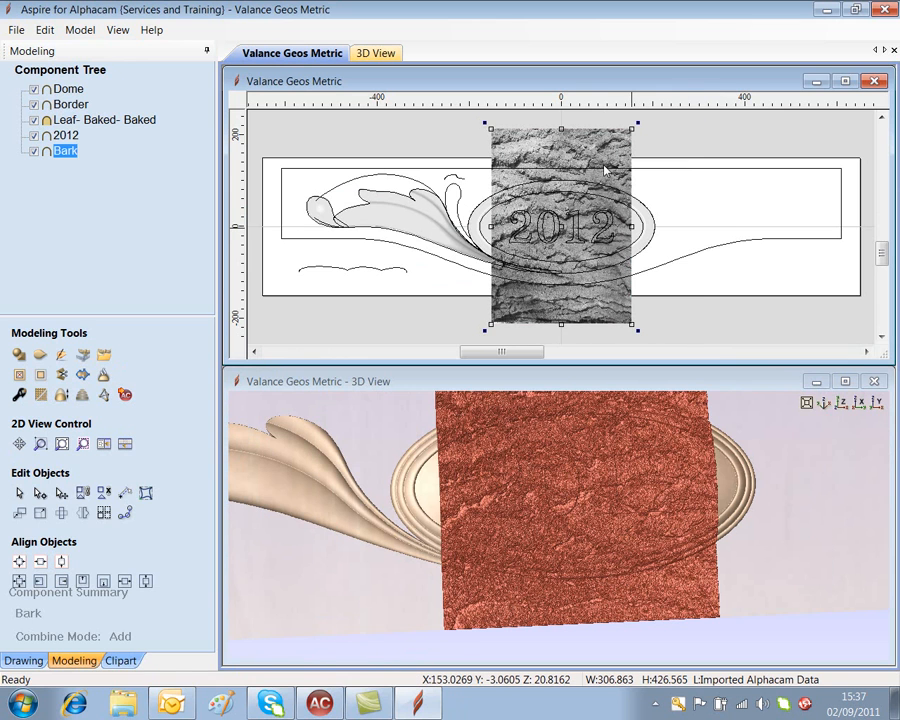
{"action": "left_click_drag", "start_coordinate": [561, 129], "coordinate": [565, 185]}
{"action": "left_click_drag", "start_coordinate": [632, 226], "coordinate": [654, 226]}
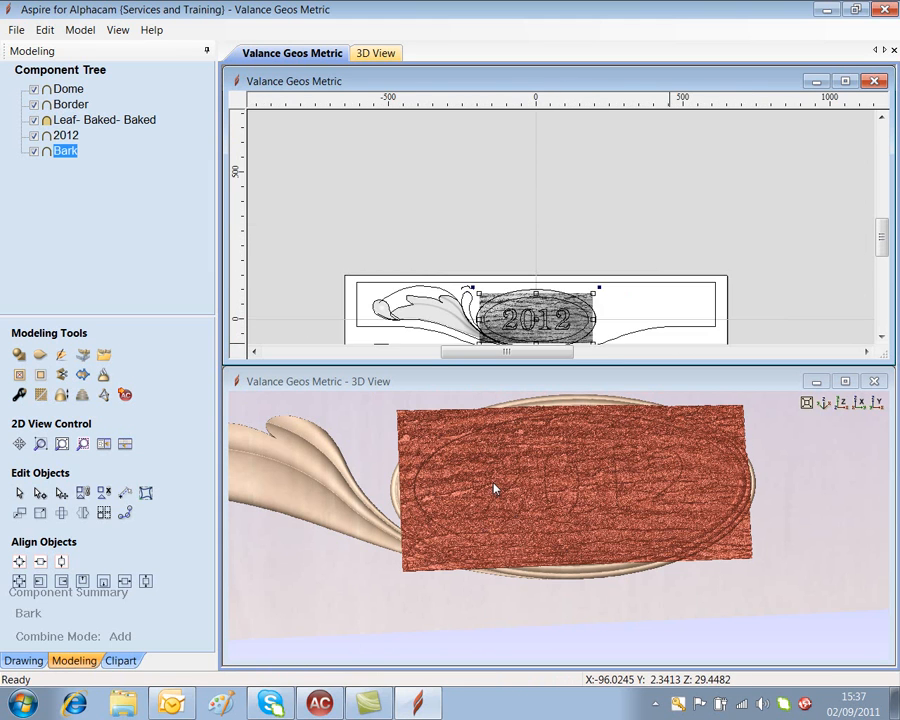
Step: Smooth the bark component with the smoothing amount set to maximum
{"action": "left_click", "coordinate": [503, 514]}
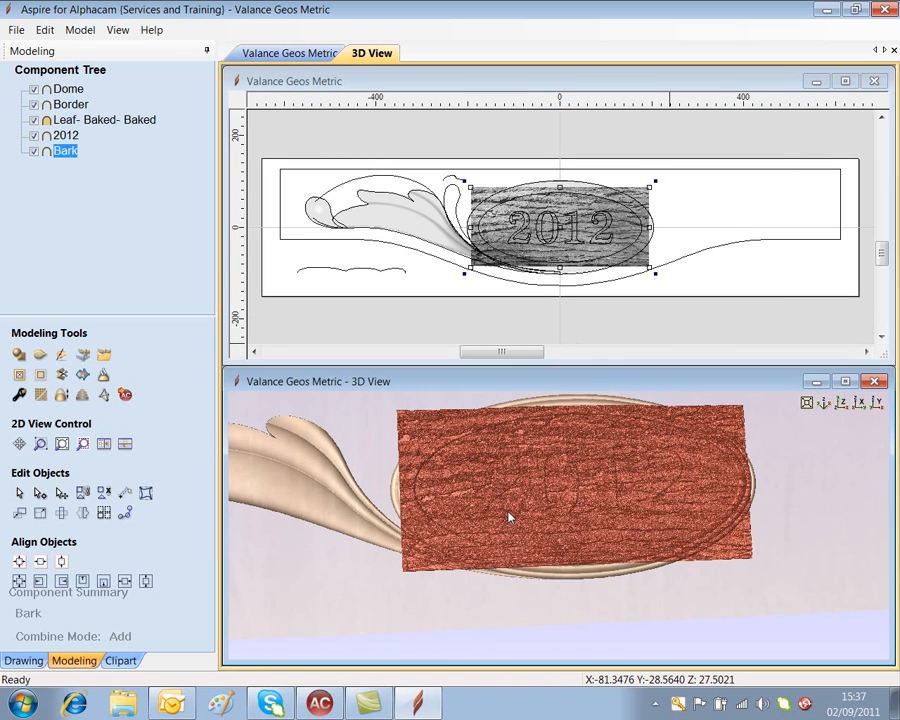
{"action": "scroll", "coordinate": [508, 516], "scroll_direction": "down", "scroll_amount": 2}
{"action": "scroll", "coordinate": [508, 516], "scroll_direction": "up", "scroll_amount": 3}
{"action": "scroll", "coordinate": [508, 516], "scroll_direction": "up", "scroll_amount": 2}
{"action": "scroll", "coordinate": [407, 530], "scroll_direction": "down", "scroll_amount": 1}
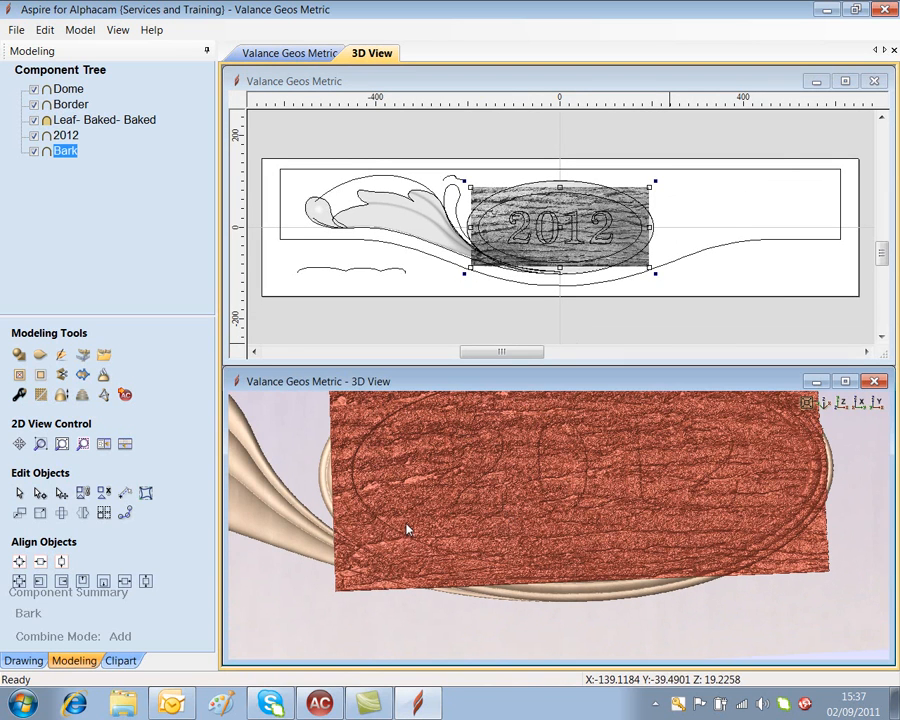
{"action": "left_click", "coordinate": [44, 399]}
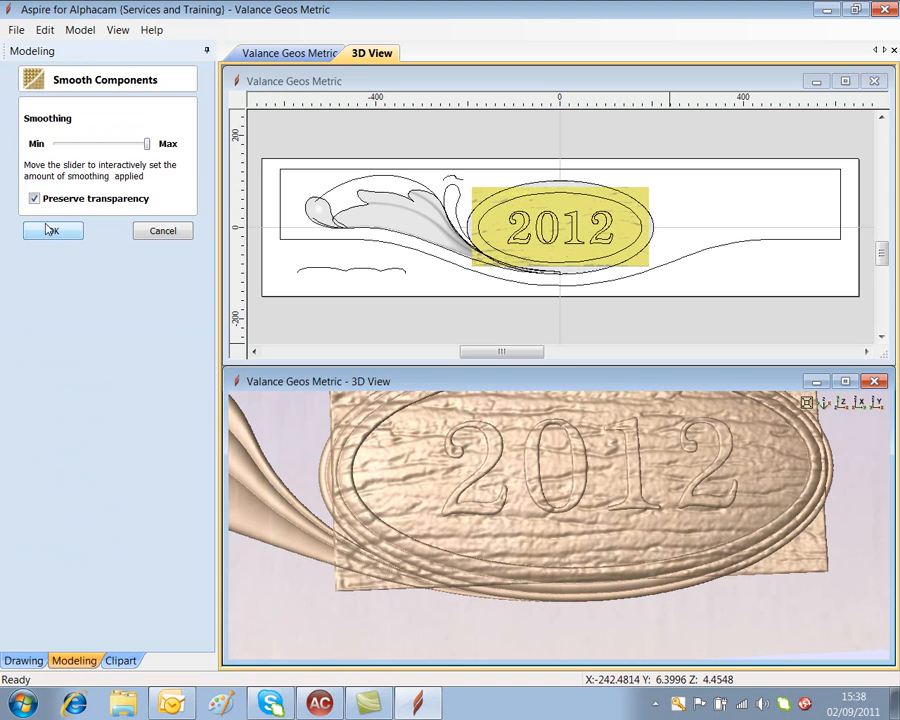
{"action": "left_click", "coordinate": [50, 231]}
Step: Clear the bark component outside the inner oval and inside the 2012 text outlines
{"action": "left_click_drag", "start_coordinate": [632, 479], "coordinate": [590, 480]}
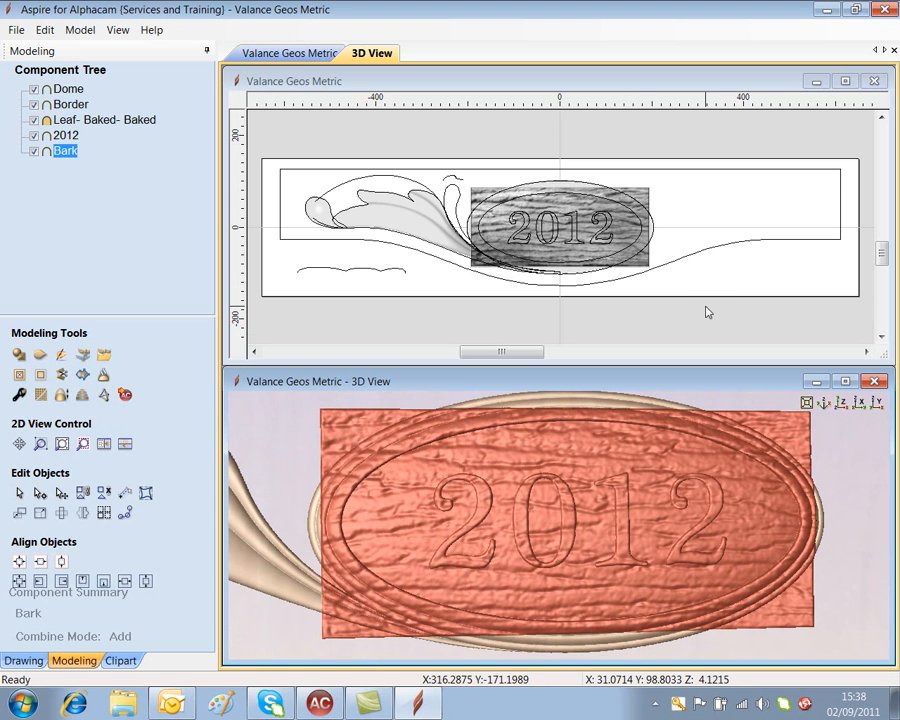
{"action": "left_click", "coordinate": [641, 232]}
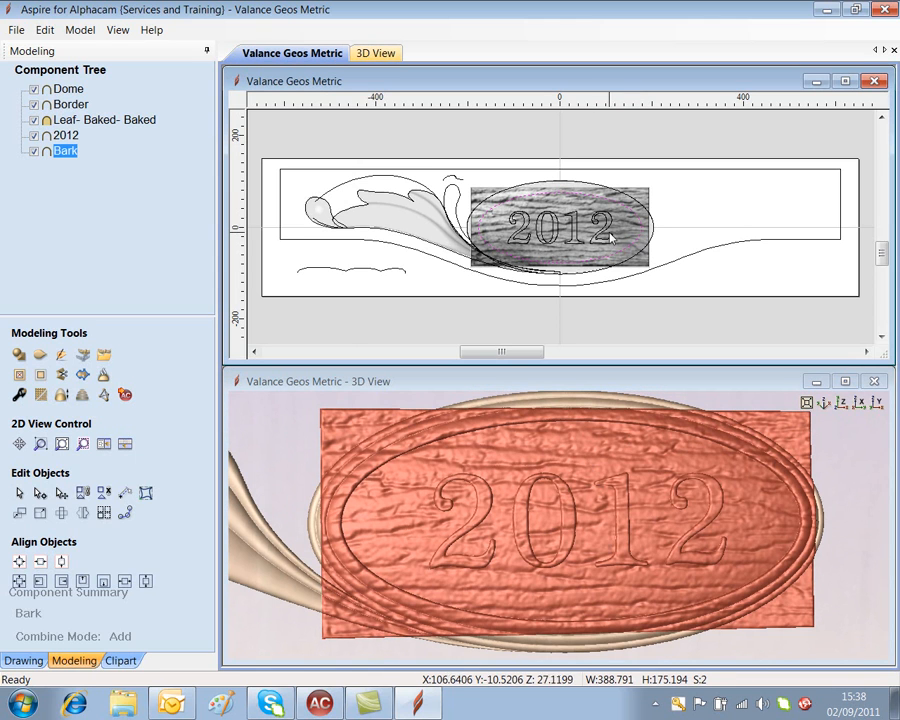
{"action": "left_click", "coordinate": [610, 243], "text": "shift"}
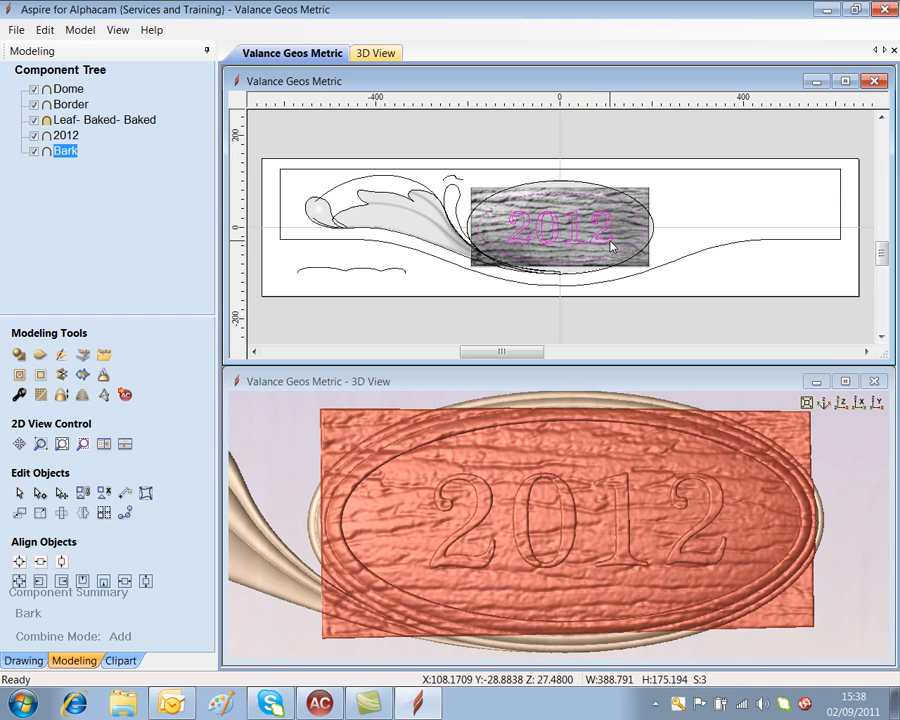
{"action": "left_click", "coordinate": [39, 376]}
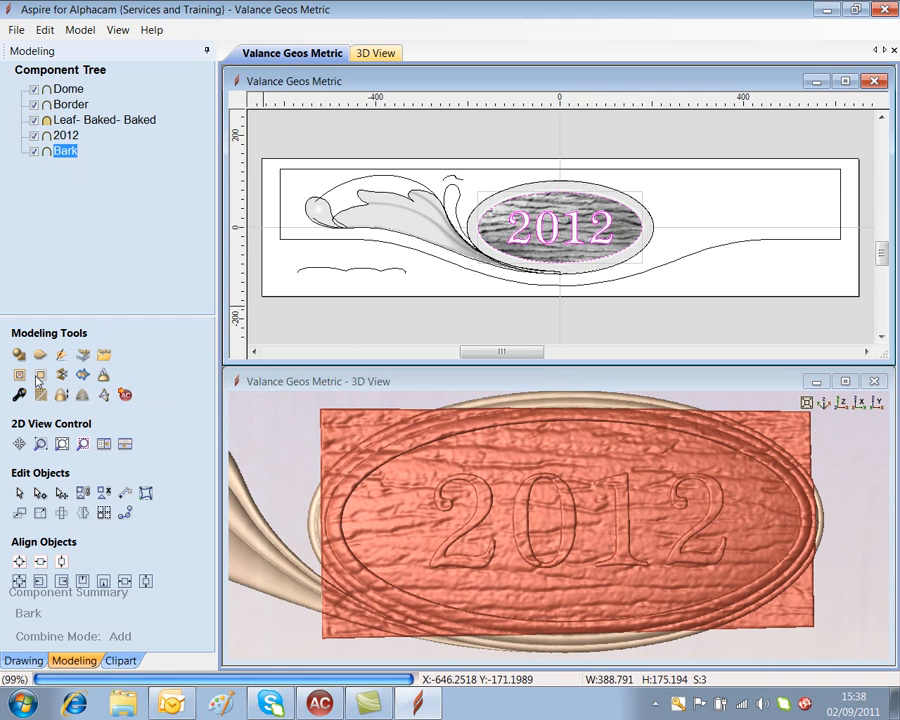
Step: Set the Bark component's combine mode to Subtract
{"action": "left_click_drag", "start_coordinate": [596, 523], "coordinate": [590, 494]}
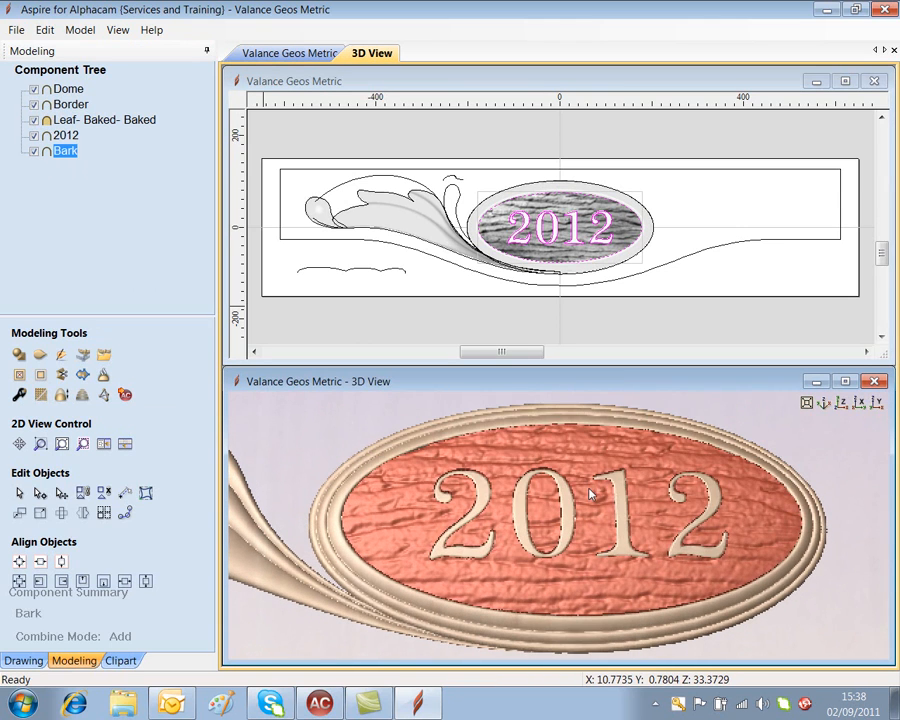
{"action": "right_click", "coordinate": [78, 152]}
{"action": "mouse_move", "coordinate": [120, 168]}
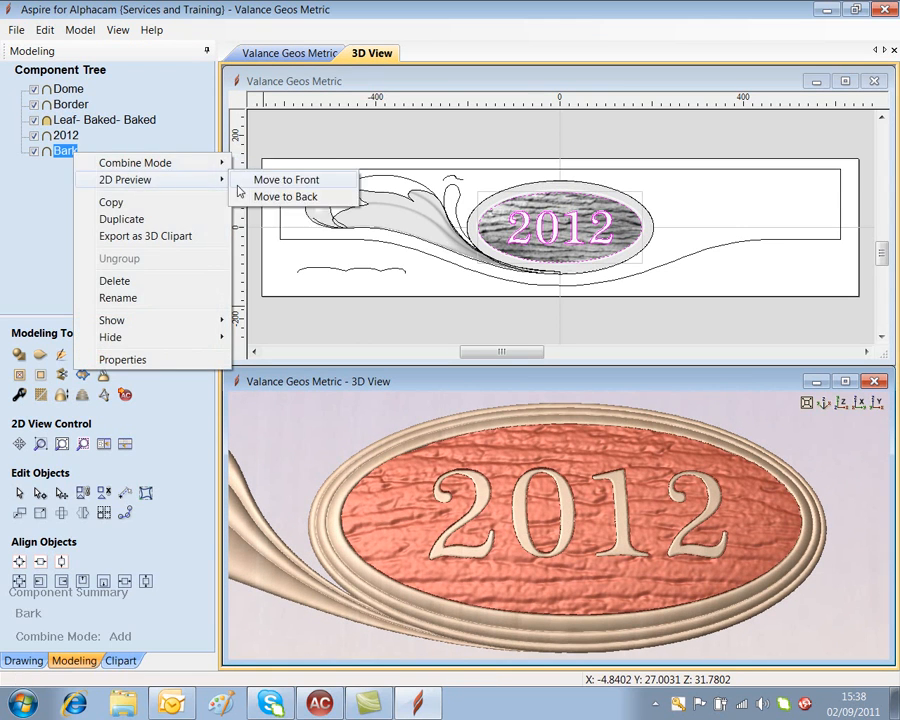
{"action": "left_click", "coordinate": [240, 181]}
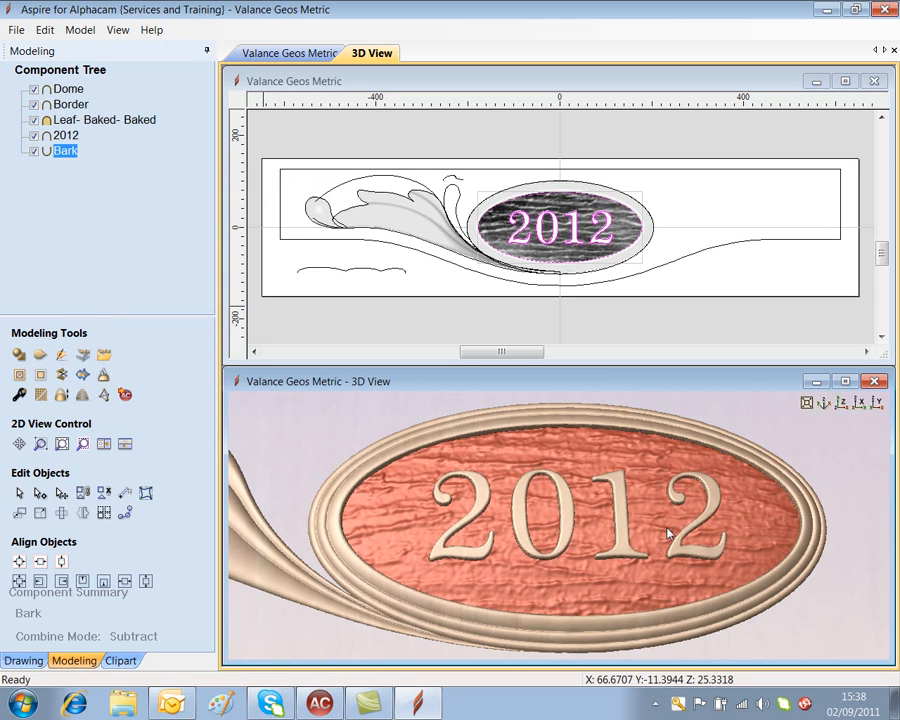
Step: Deselect the bark component and examine the bark texture around the 2012 lettering in 3D
{"action": "scroll", "coordinate": [580, 520], "scroll_direction": "up", "scroll_amount": 3}
{"action": "left_click_drag", "start_coordinate": [612, 584], "coordinate": [723, 539]}
{"action": "left_click", "coordinate": [655, 332]}
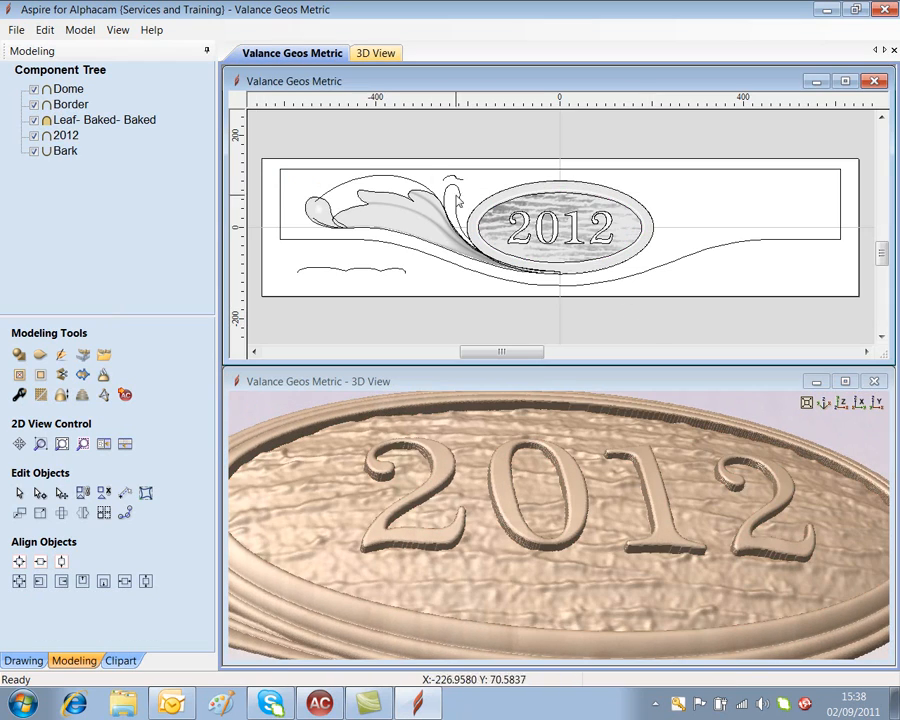
{"action": "scroll", "coordinate": [453, 201], "scroll_direction": "up", "scroll_amount": 3}
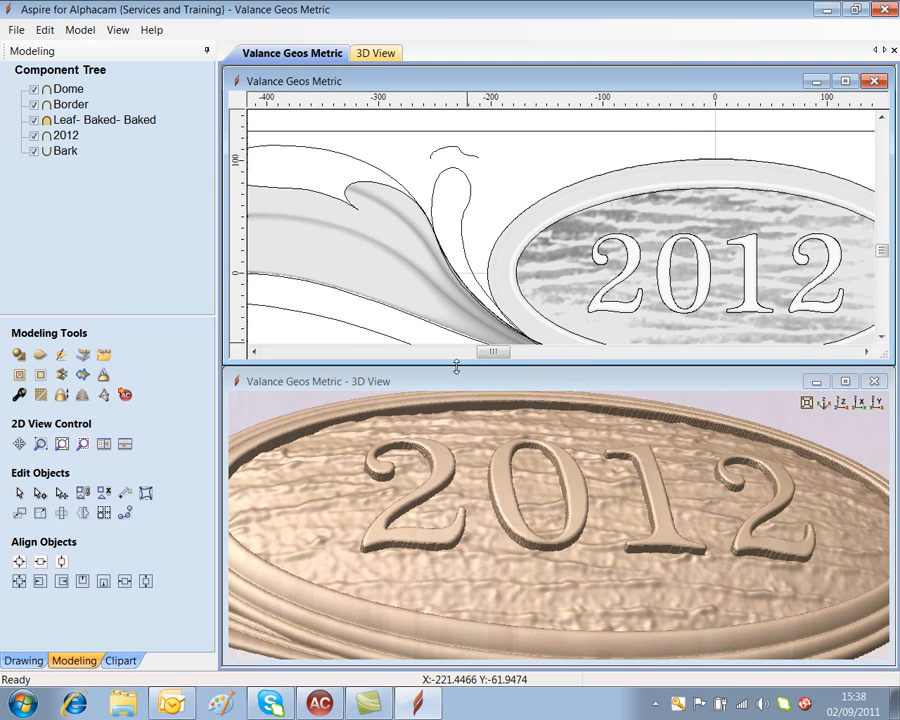
{"action": "left_click_drag", "start_coordinate": [464, 465], "coordinate": [580, 563]}
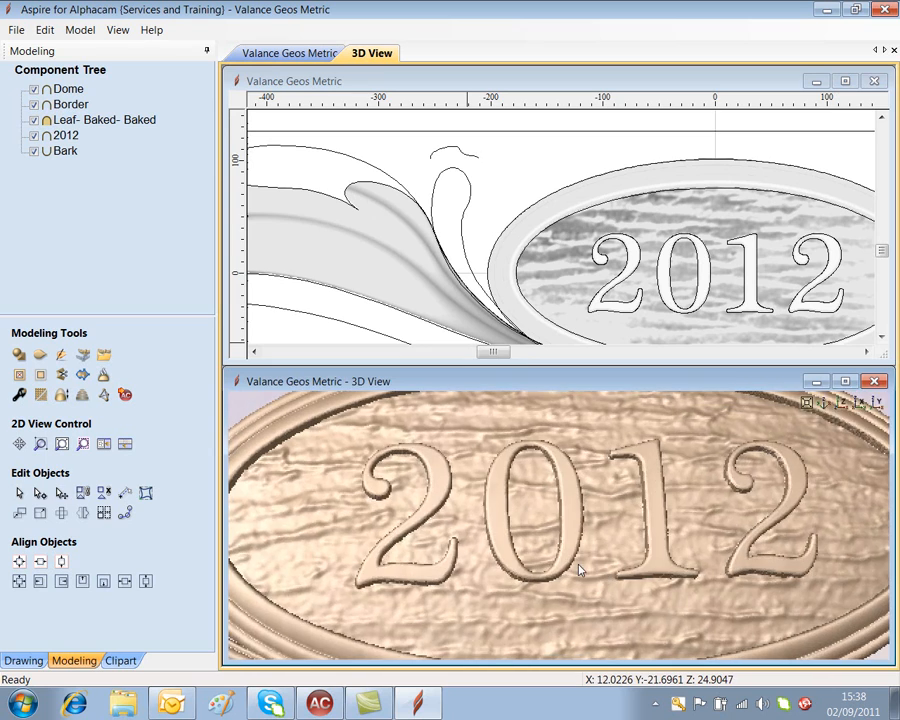
{"action": "scroll", "coordinate": [580, 549], "scroll_direction": "up", "scroll_amount": 3}
{"action": "scroll", "coordinate": [580, 547], "scroll_direction": "down", "scroll_amount": 2}
{"action": "scroll", "coordinate": [580, 549], "scroll_direction": "down", "scroll_amount": 3}
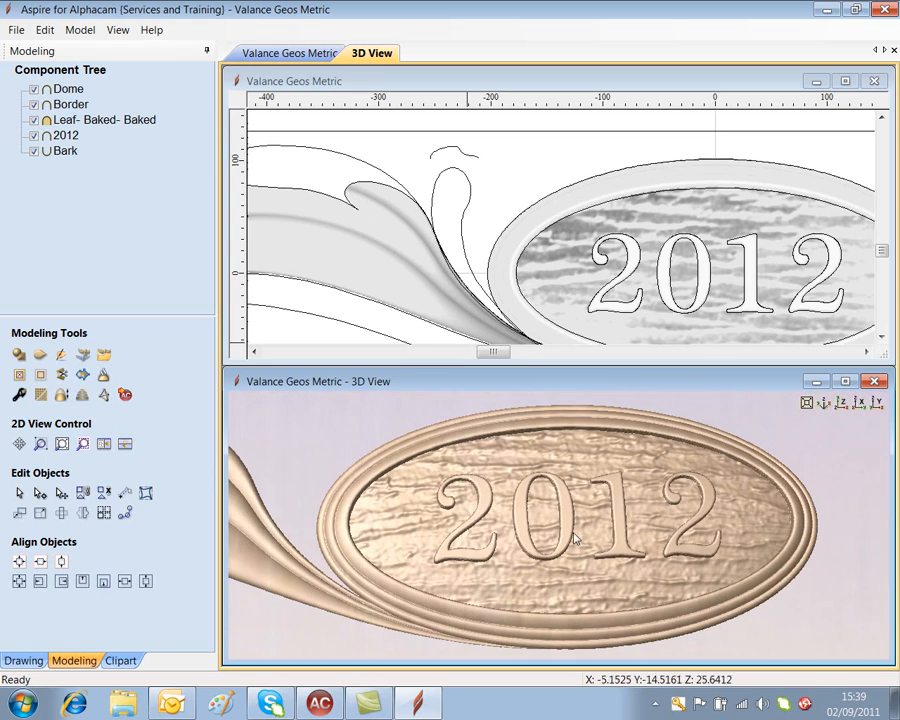
Step: Create a two rail sweep from the small leaf's outlines and cross section, with rail 2 reversed and the cross section scaled with width
{"action": "middle_click_drag", "start_coordinate": [418, 507], "coordinate": [555, 566]}
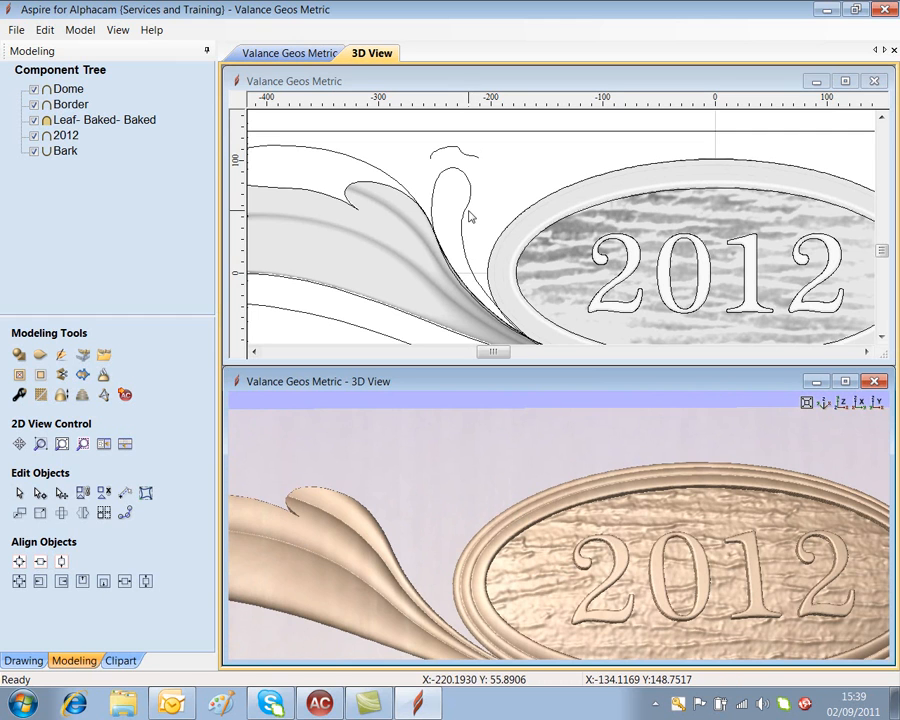
{"action": "left_click", "coordinate": [442, 188]}
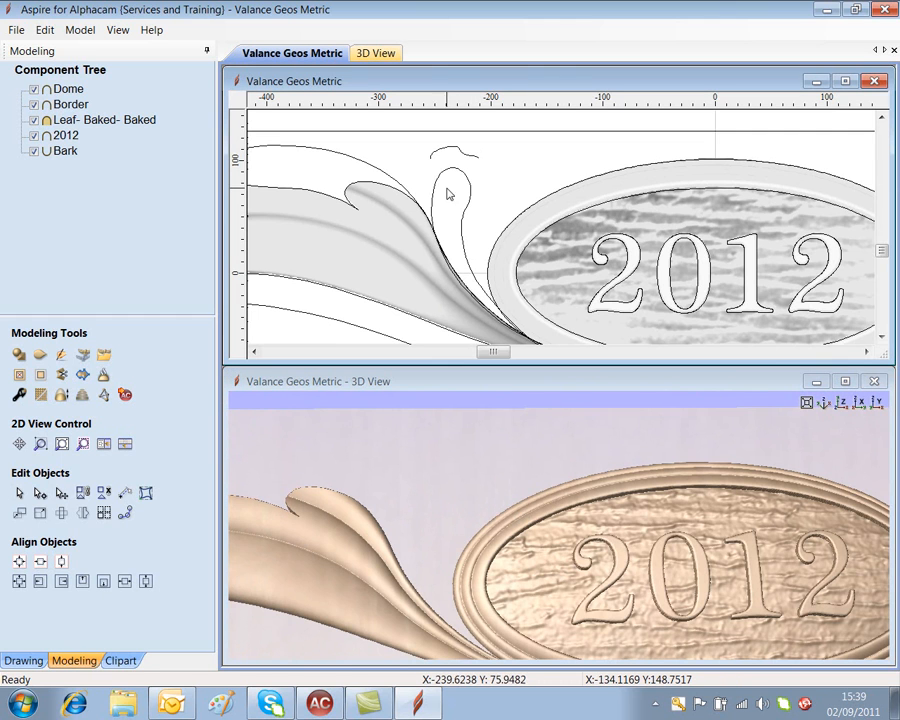
{"action": "left_click", "coordinate": [460, 205]}
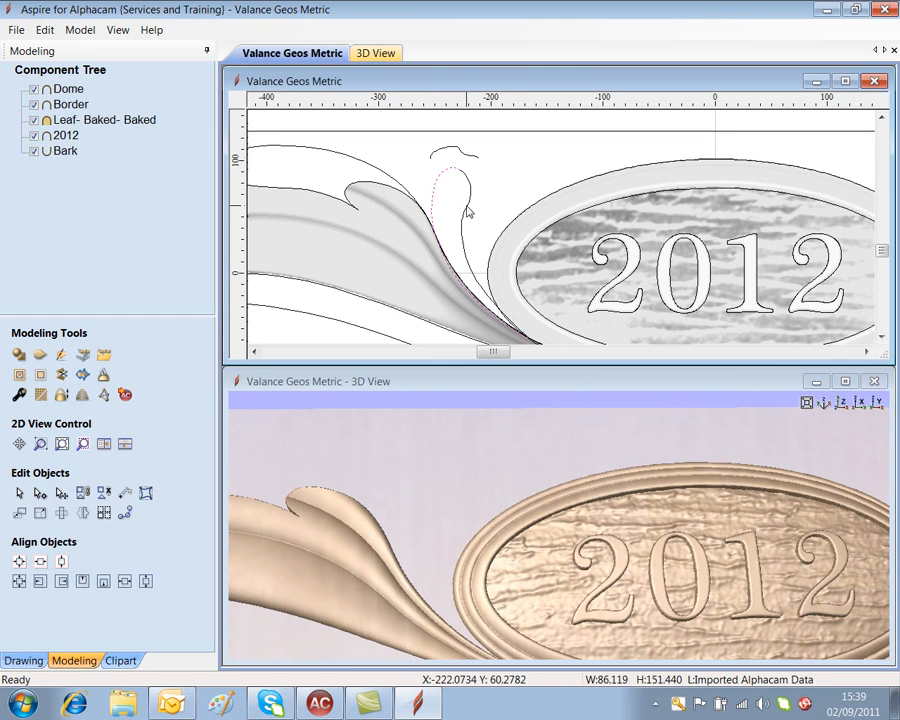
{"action": "left_click", "coordinate": [466, 177], "text": "shift"}
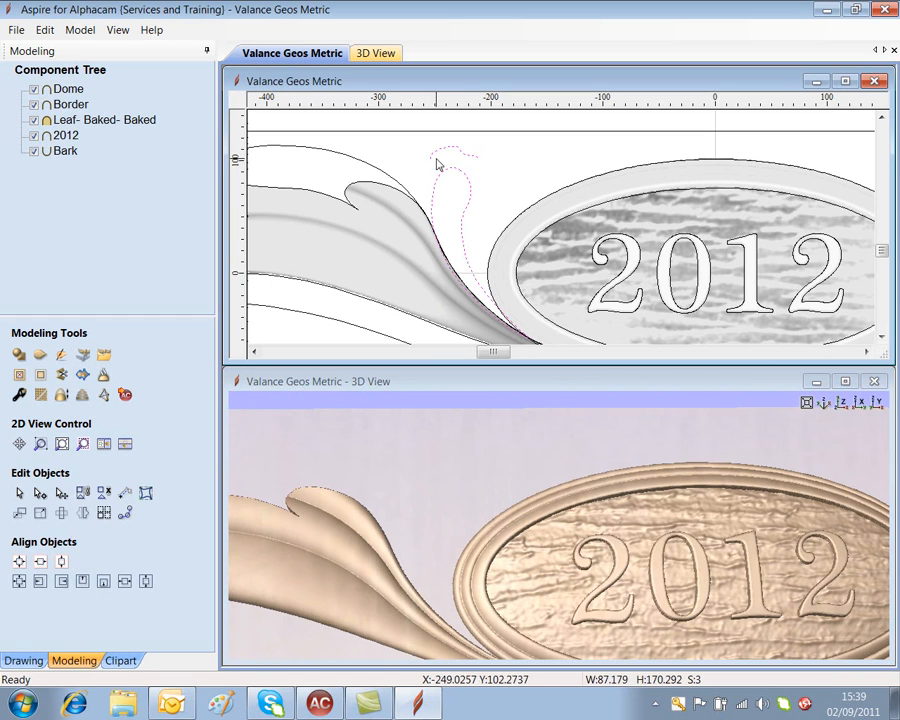
{"action": "left_click", "coordinate": [40, 354]}
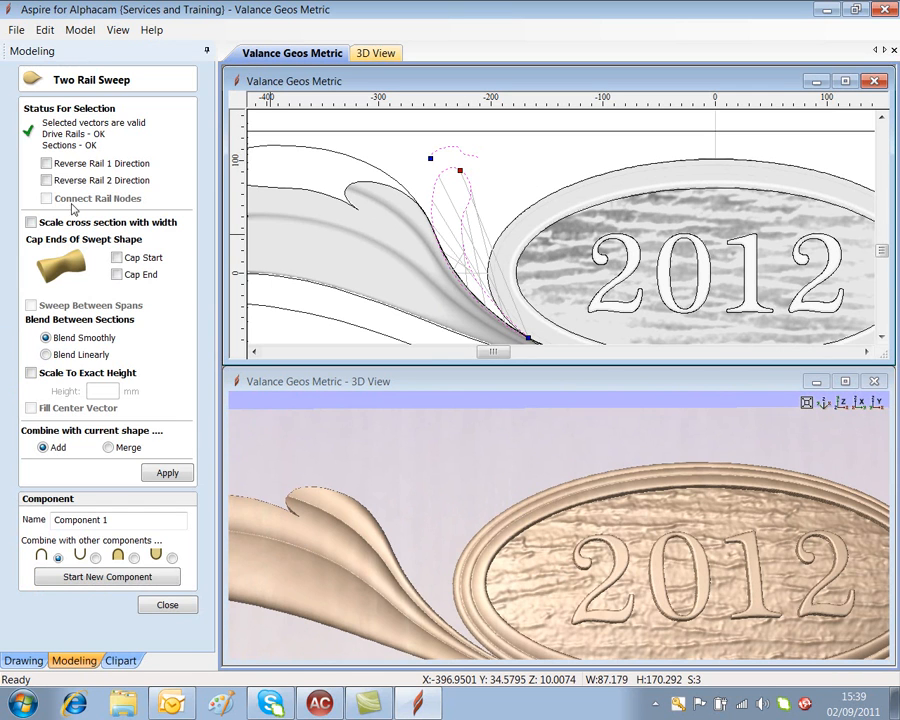
{"action": "left_click", "coordinate": [46, 181]}
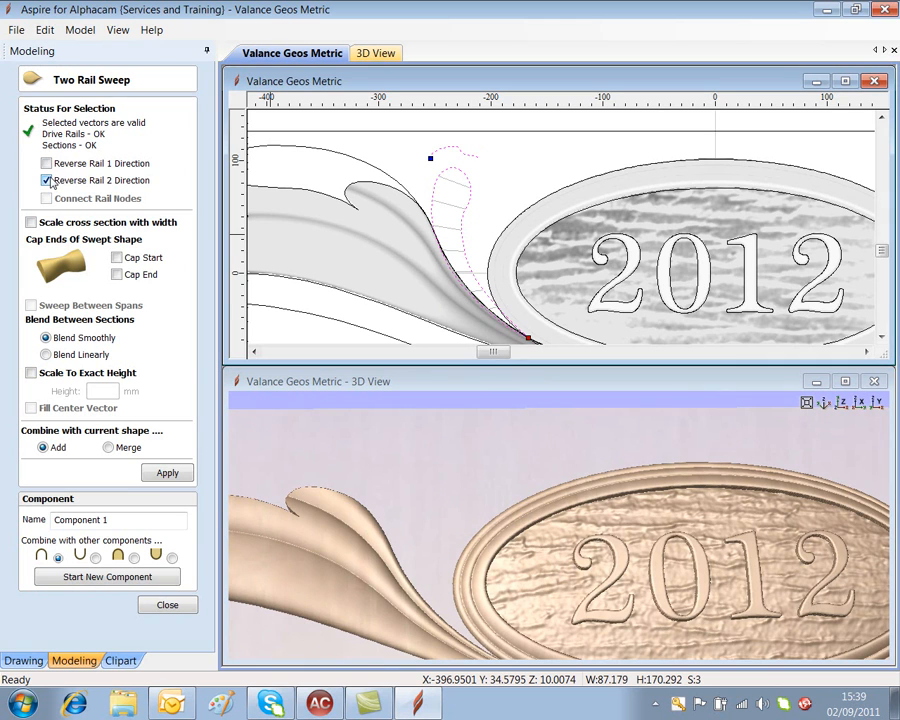
{"action": "left_click", "coordinate": [31, 222]}
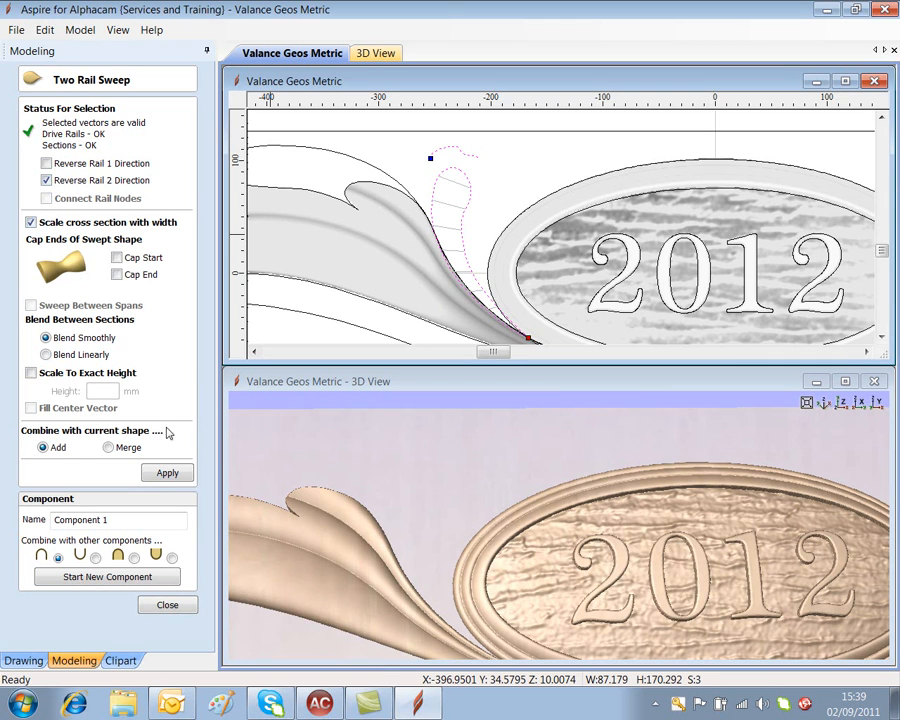
{"action": "left_click", "coordinate": [158, 478]}
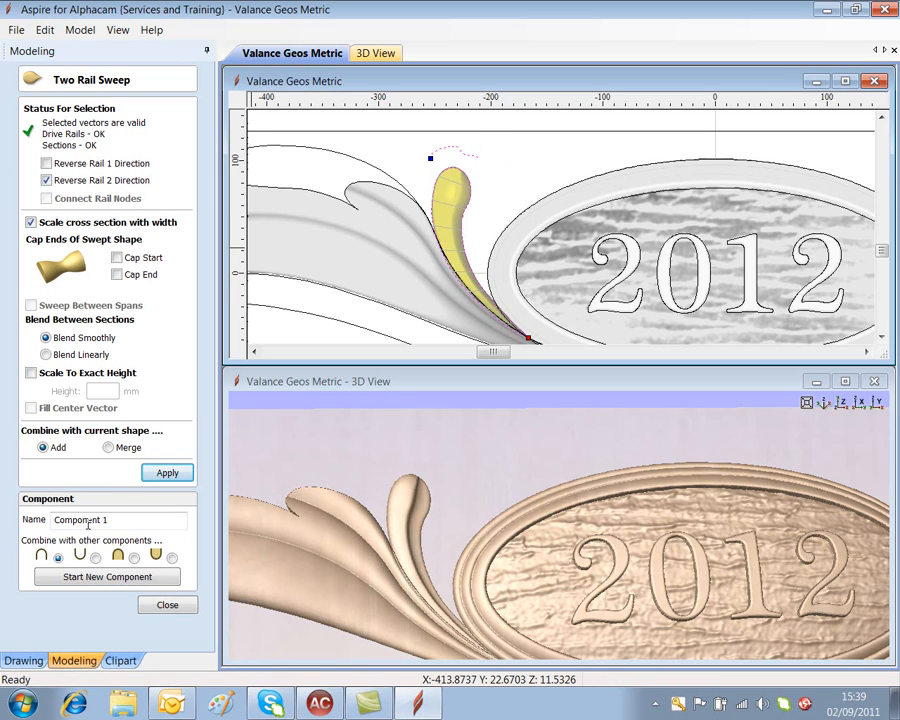
Step: Name the swept component Small Leaf, reapply the sweep and close the tool with nothing selected
{"action": "left_click_drag", "start_coordinate": [118, 522], "coordinate": [3, 513]}
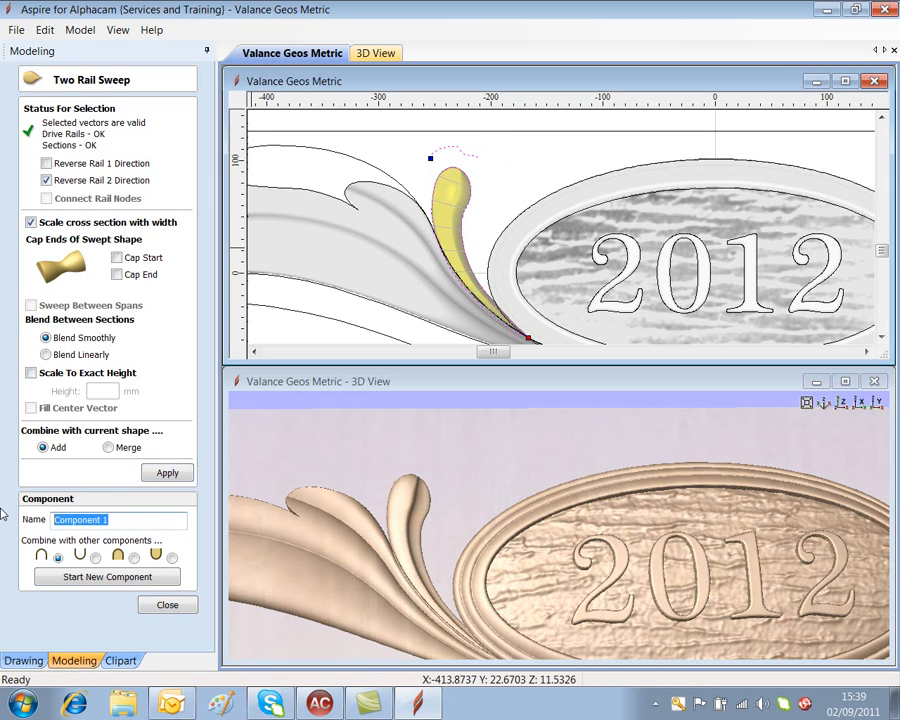
{"action": "key", "text": "Caps_Lock"}
{"action": "type", "text": "Small"}
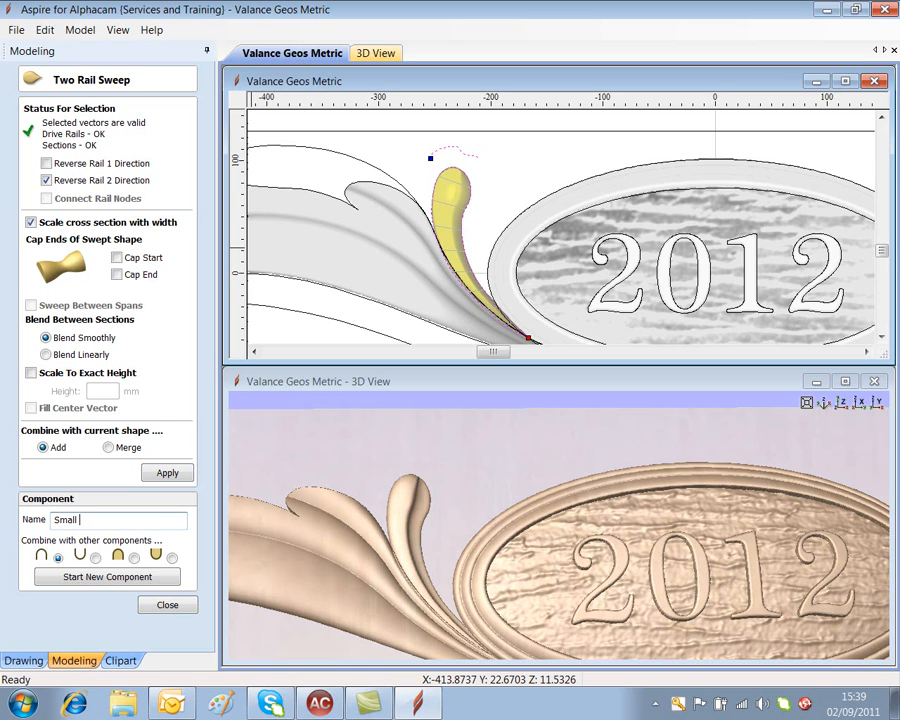
{"action": "key", "text": "Caps_Lock"}
{"action": "left_click", "coordinate": [176, 473]}
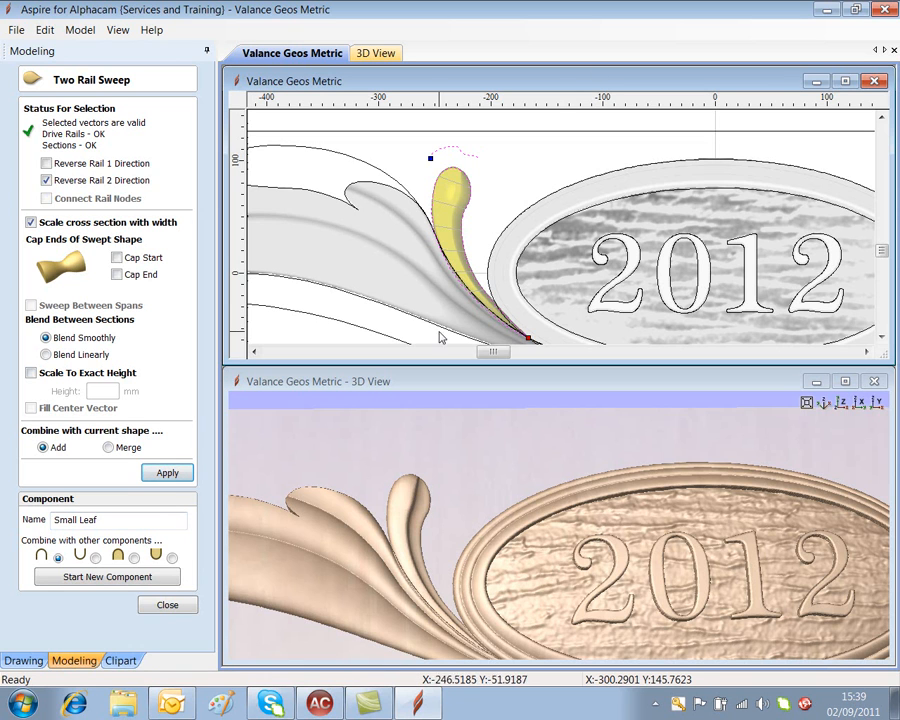
{"action": "left_click", "coordinate": [558, 151]}
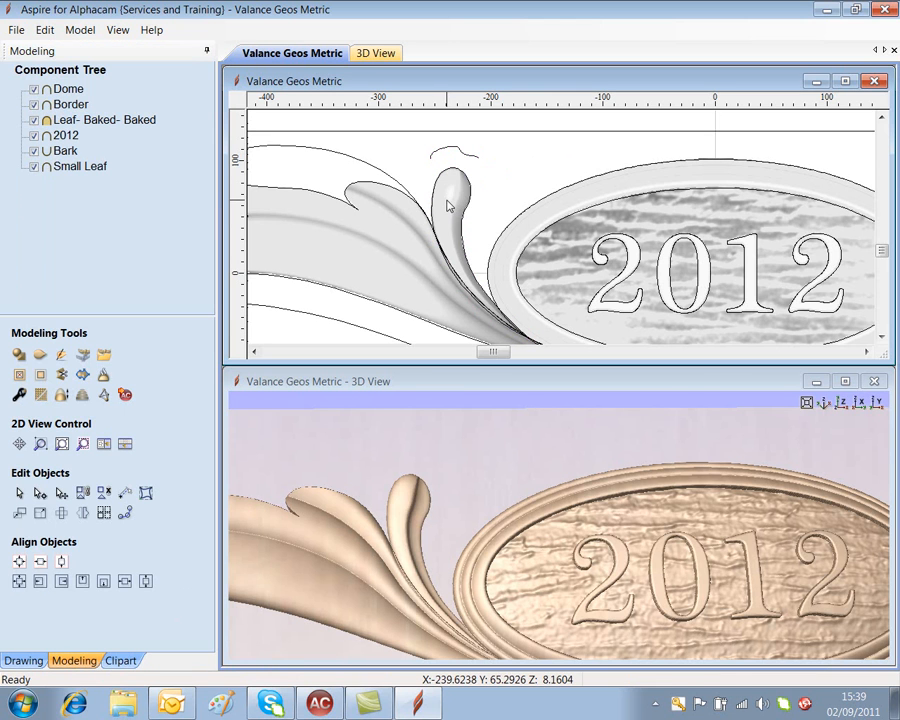
Step: Try to shrink, rotate and reposition the original Small Leaf beside the oval border
{"action": "left_click", "coordinate": [449, 207]}
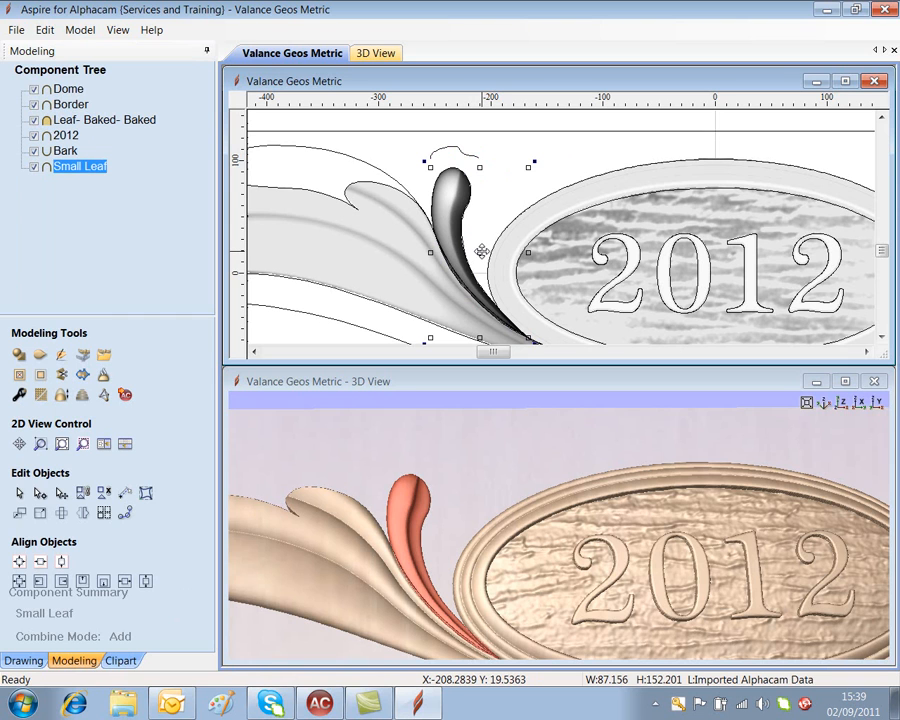
{"action": "left_click_drag", "start_coordinate": [481, 250], "coordinate": [508, 246]}
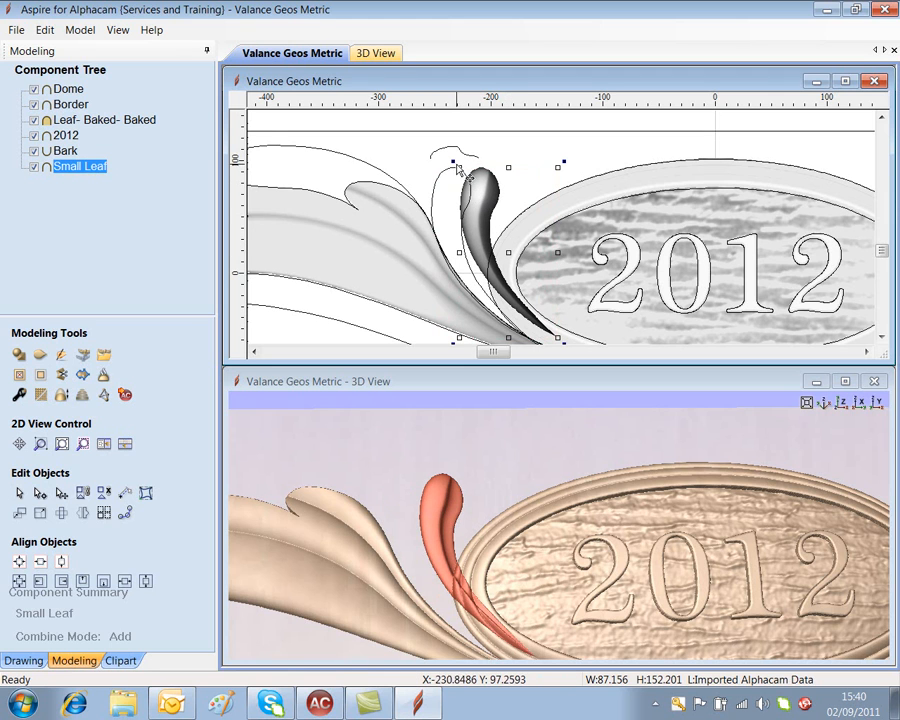
{"action": "left_click_drag", "start_coordinate": [459, 167], "coordinate": [476, 181]}
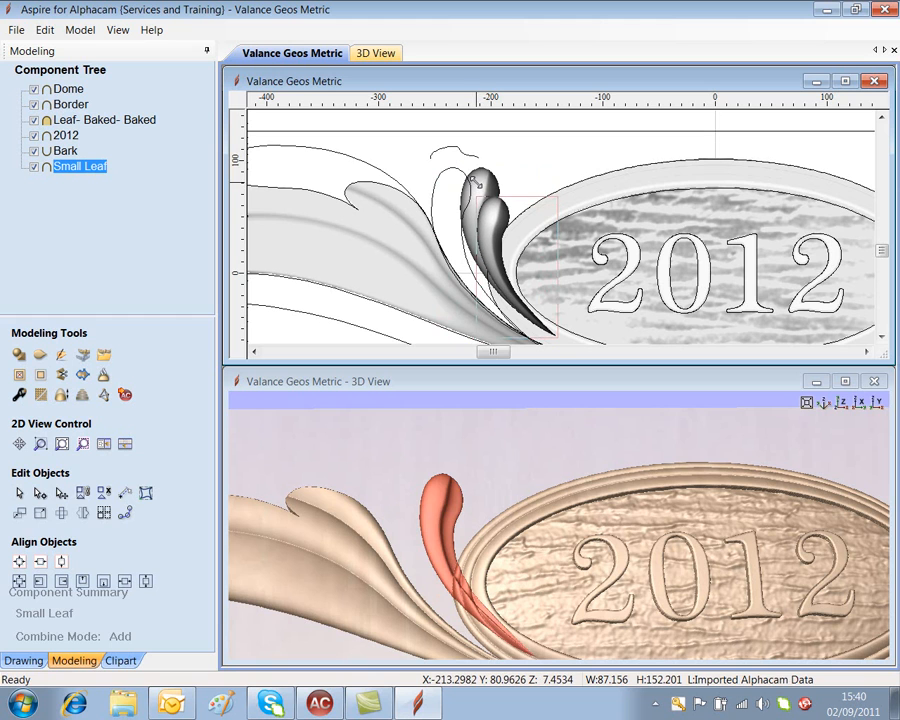
{"action": "left_click", "coordinate": [559, 340]}
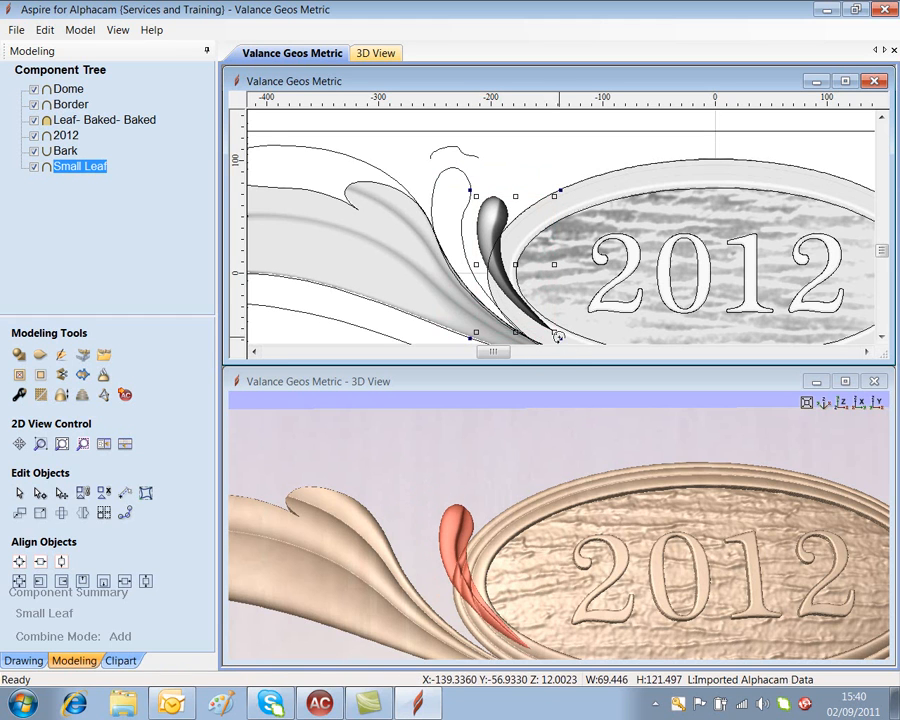
{"action": "left_click_drag", "start_coordinate": [566, 341], "coordinate": [538, 338]}
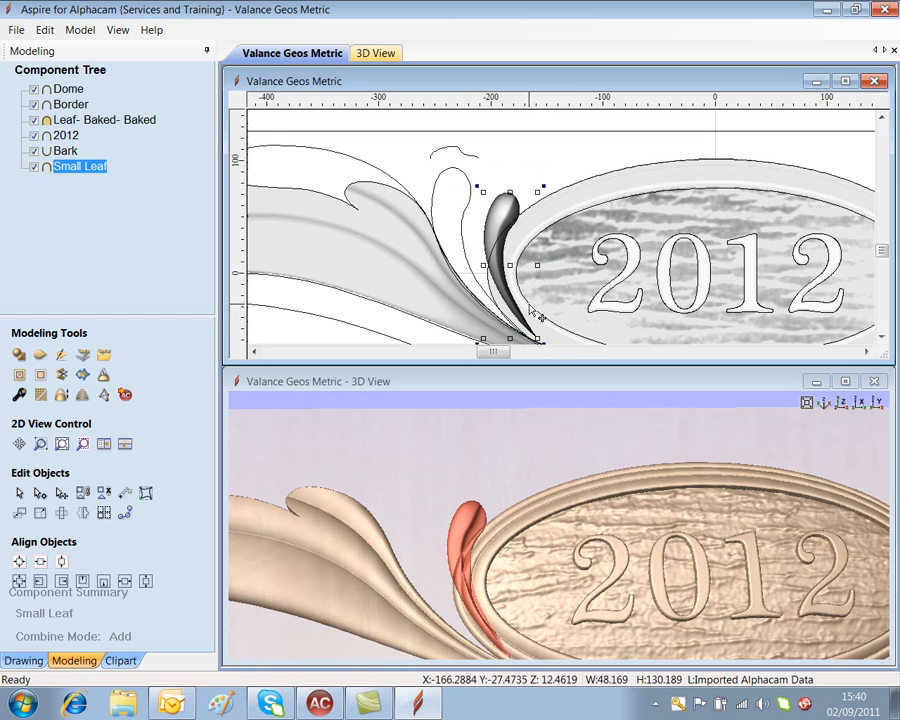
{"action": "left_click_drag", "start_coordinate": [510, 263], "coordinate": [484, 261]}
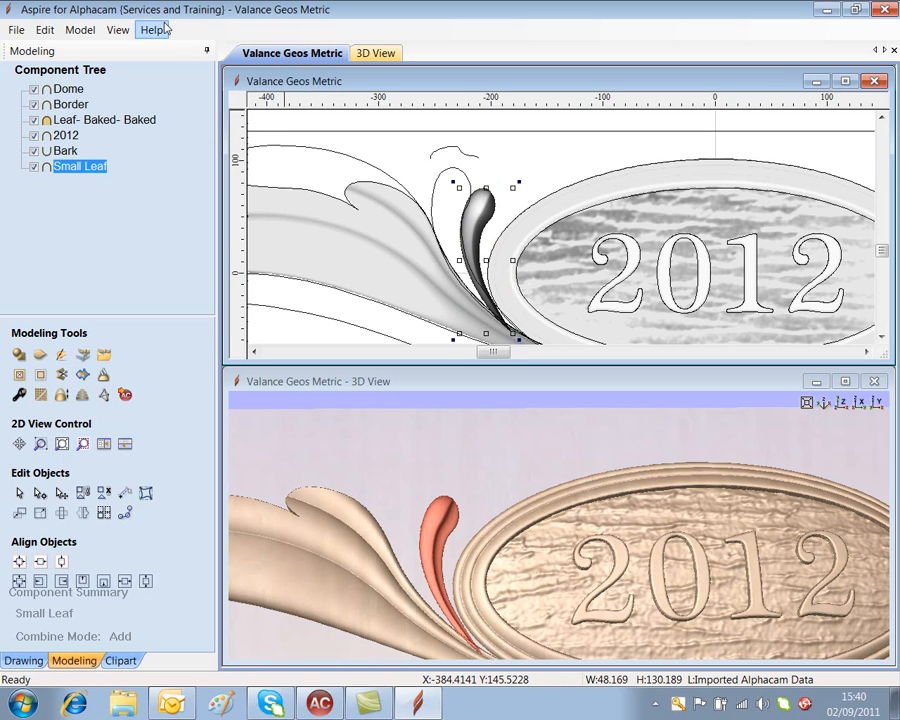
Step: Undo the moves, rotation and resizing of the original Small Leaf
{"action": "left_click", "coordinate": [44, 30]}
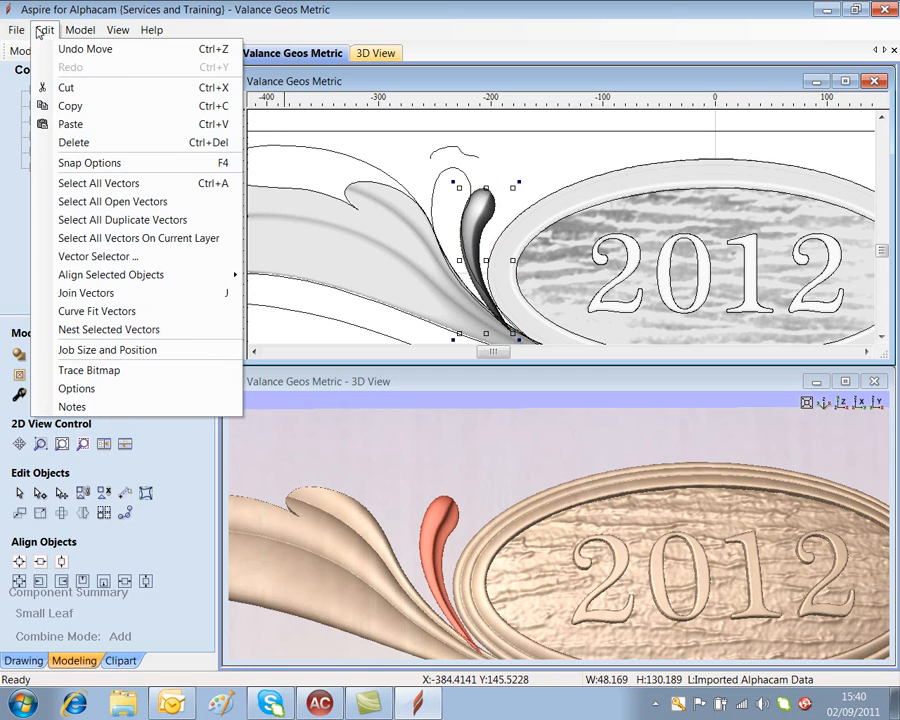
{"action": "left_click", "coordinate": [40, 43]}
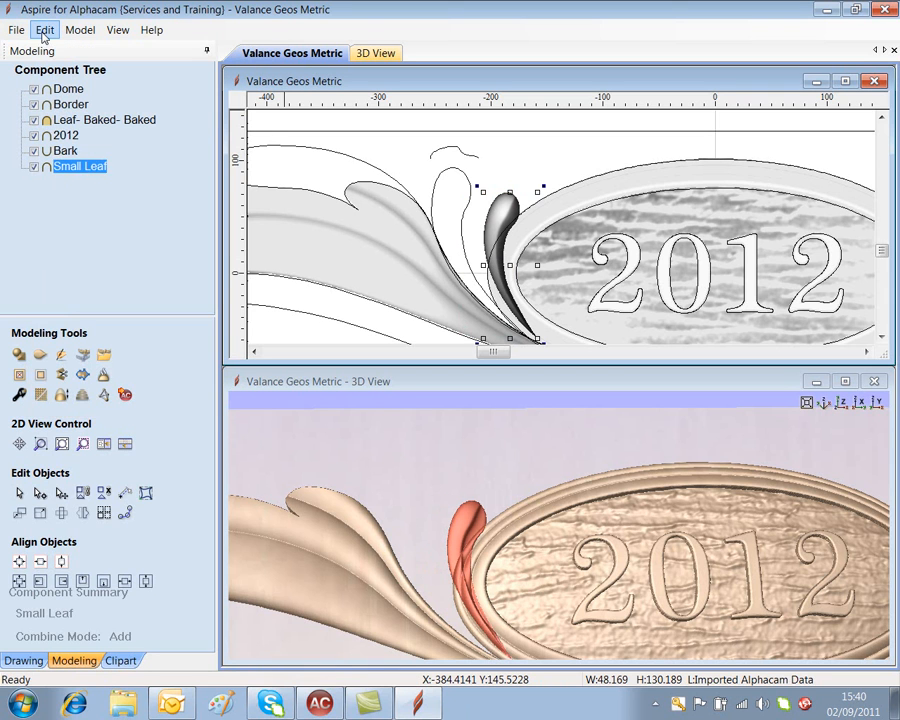
{"action": "left_click", "coordinate": [44, 30]}
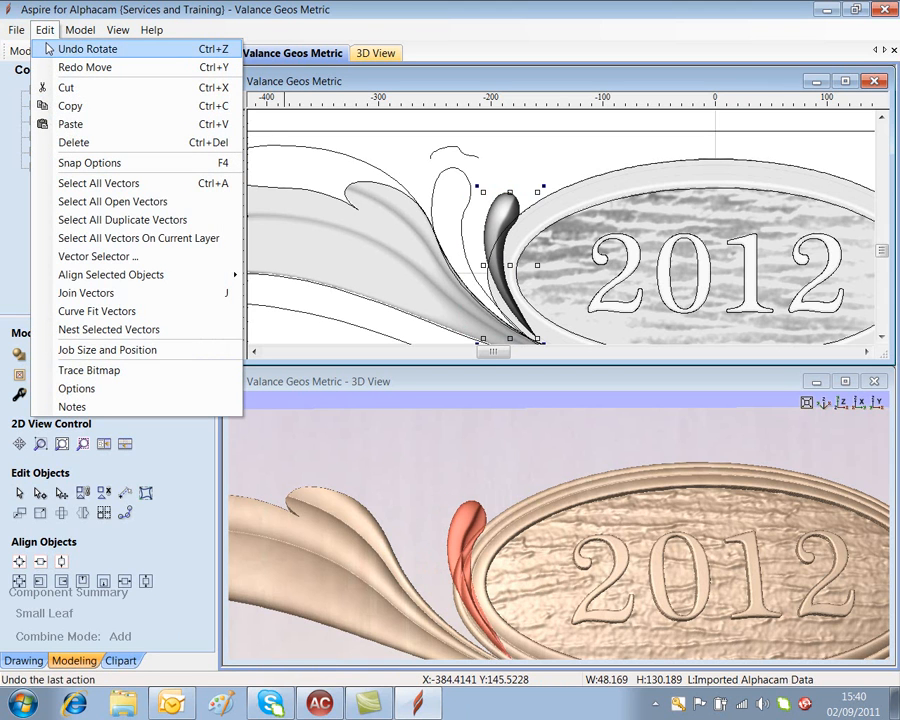
{"action": "left_click", "coordinate": [40, 48]}
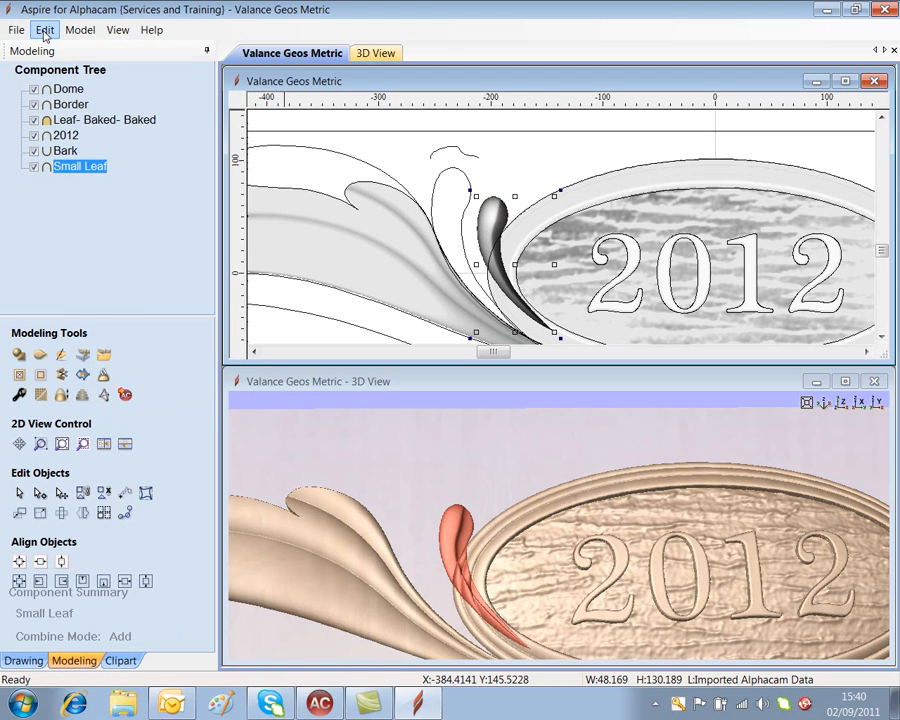
{"action": "left_click", "coordinate": [44, 30]}
{"action": "left_click", "coordinate": [38, 44]}
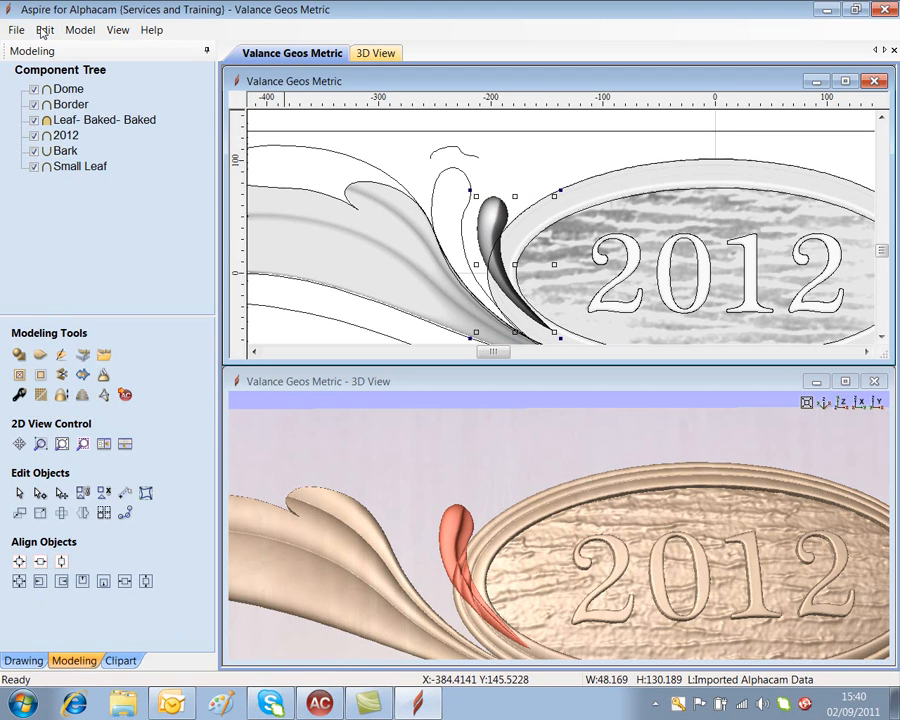
{"action": "left_click", "coordinate": [42, 31]}
{"action": "left_click", "coordinate": [38, 32]}
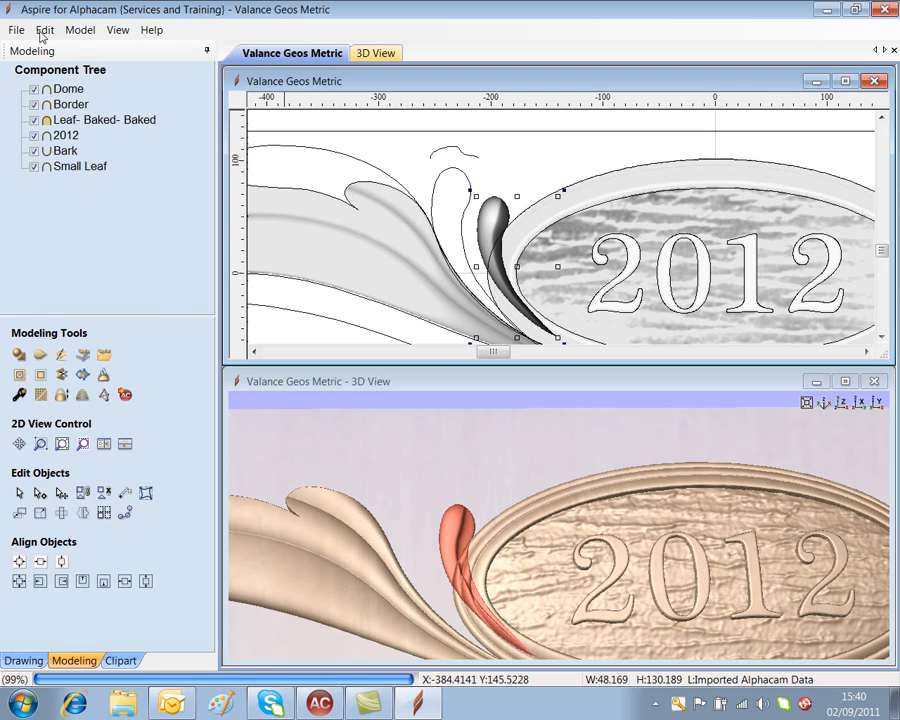
{"action": "left_click", "coordinate": [43, 31]}
{"action": "left_click", "coordinate": [46, 49]}
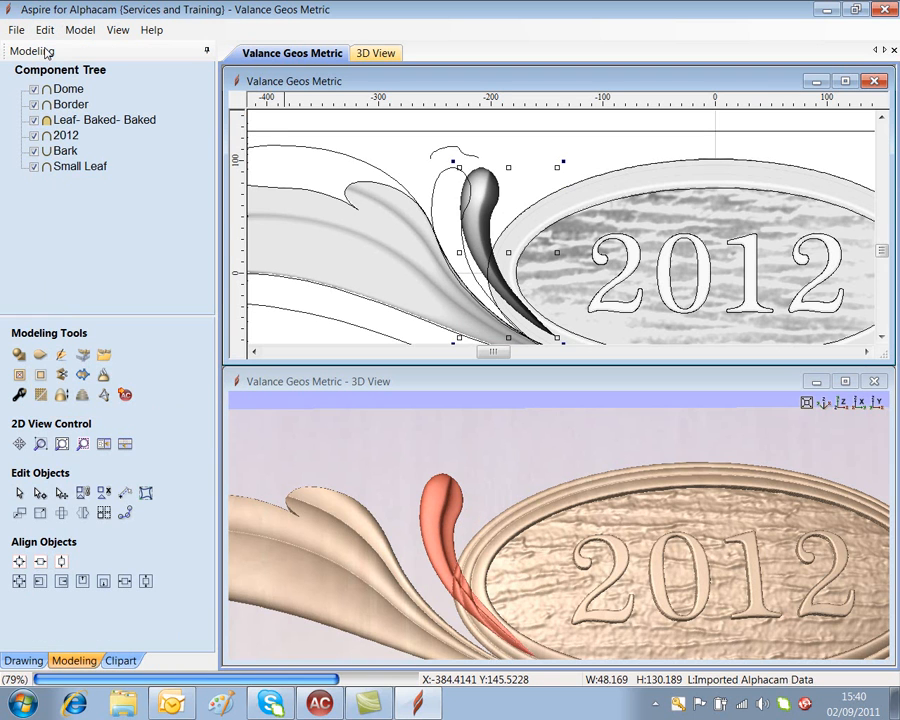
Step: Copy the Small Leaf component and place the copy between the original and the oval border
{"action": "left_click", "coordinate": [623, 149]}
{"action": "left_click", "coordinate": [456, 222]}
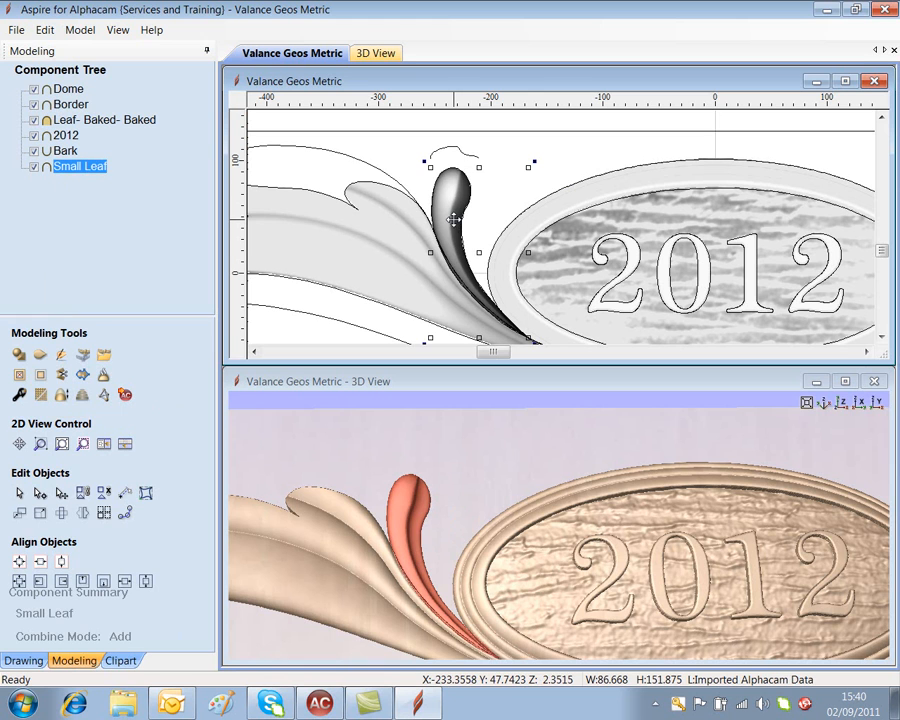
{"action": "left_click_drag", "start_coordinate": [480, 255], "coordinate": [506, 257]}
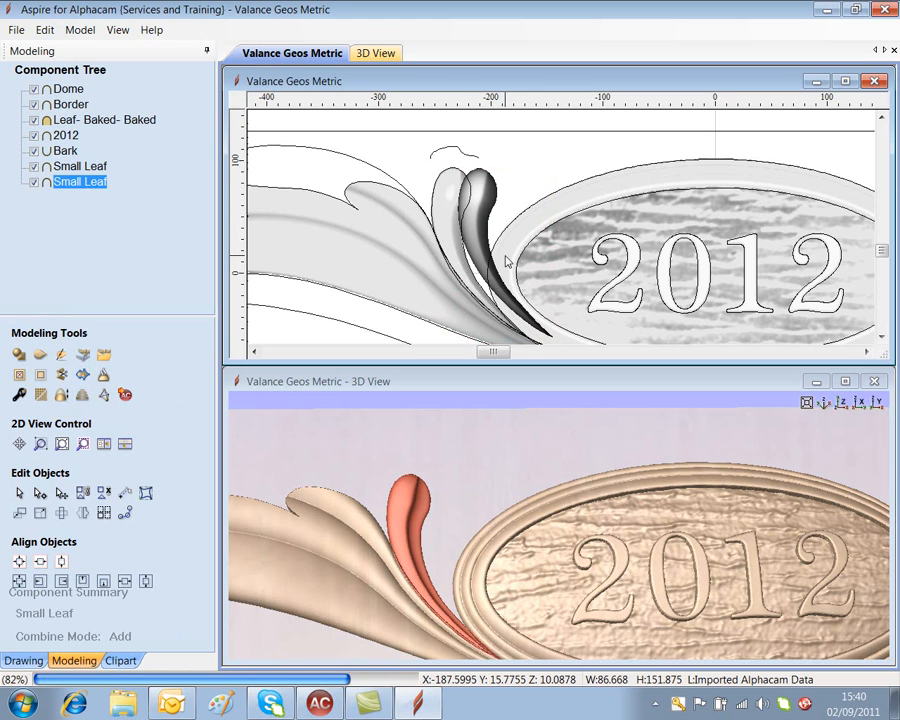
Step: Rotate the copied Small Leaf toward the oval, shrink it to about 41 × 123 mm and tuck it against the original leaf
{"action": "mouse_move", "coordinate": [560, 161]}
{"action": "left_mouse_down"}
{"action": "mouse_move", "coordinate": [566, 188]}
{"action": "mouse_move", "coordinate": [551, 164]}
{"action": "left_mouse_up"}
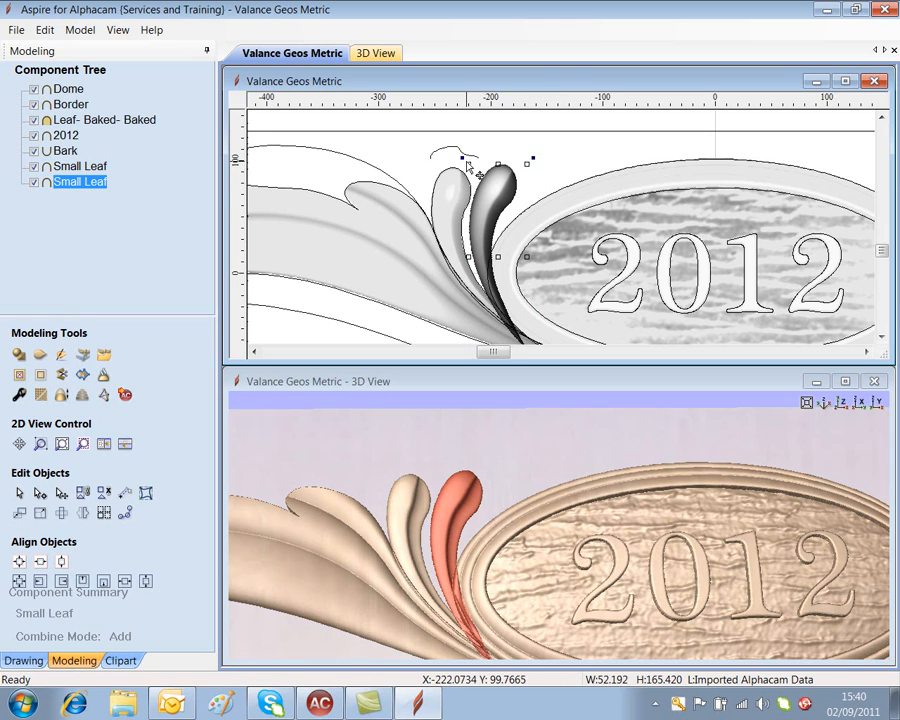
{"action": "mouse_move", "coordinate": [469, 163]}
{"action": "left_mouse_down"}
{"action": "mouse_move", "coordinate": [482, 181]}
{"action": "mouse_move", "coordinate": [476, 174]}
{"action": "left_mouse_up"}
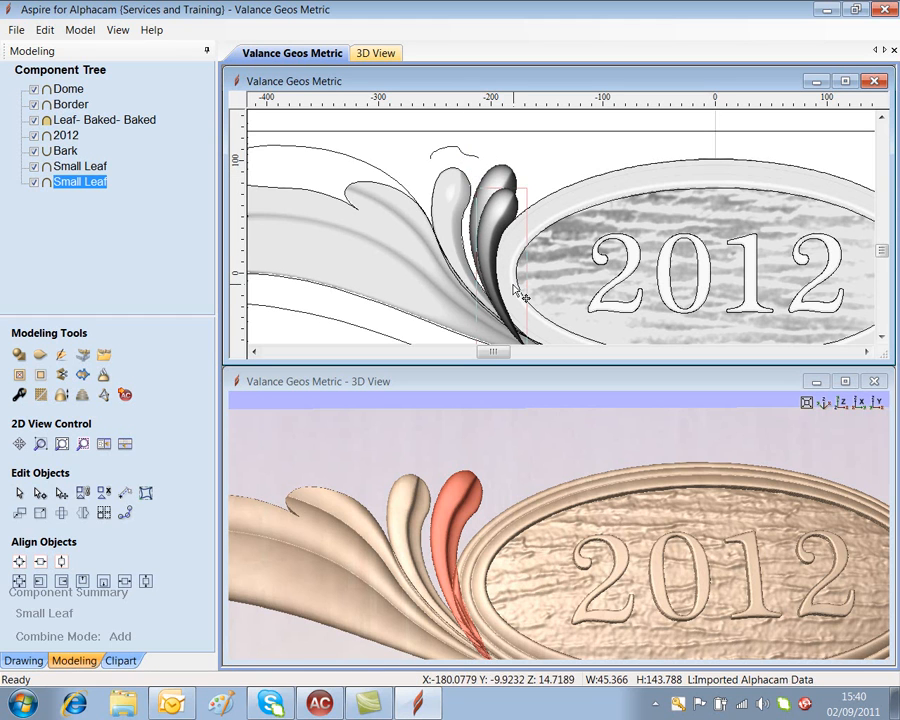
{"action": "left_click_drag", "start_coordinate": [500, 269], "coordinate": [486, 252]}
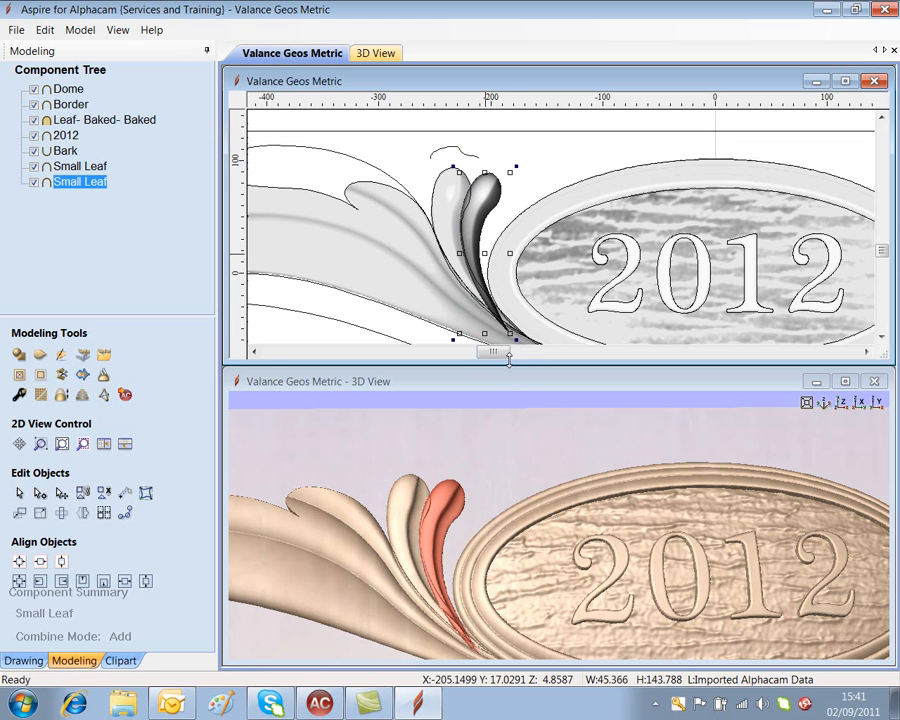
{"action": "left_click_drag", "start_coordinate": [511, 333], "coordinate": [507, 336]}
{"action": "left_click_drag", "start_coordinate": [502, 336], "coordinate": [502, 337]}
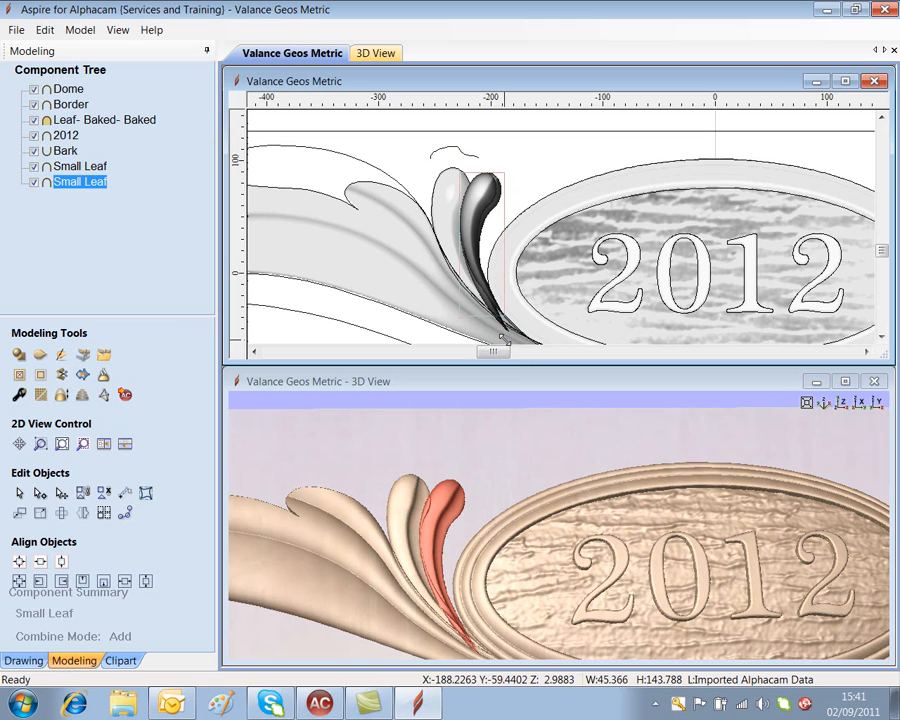
{"action": "left_click", "coordinate": [481, 176]}
{"action": "left_click_drag", "start_coordinate": [481, 176], "coordinate": [507, 206]}
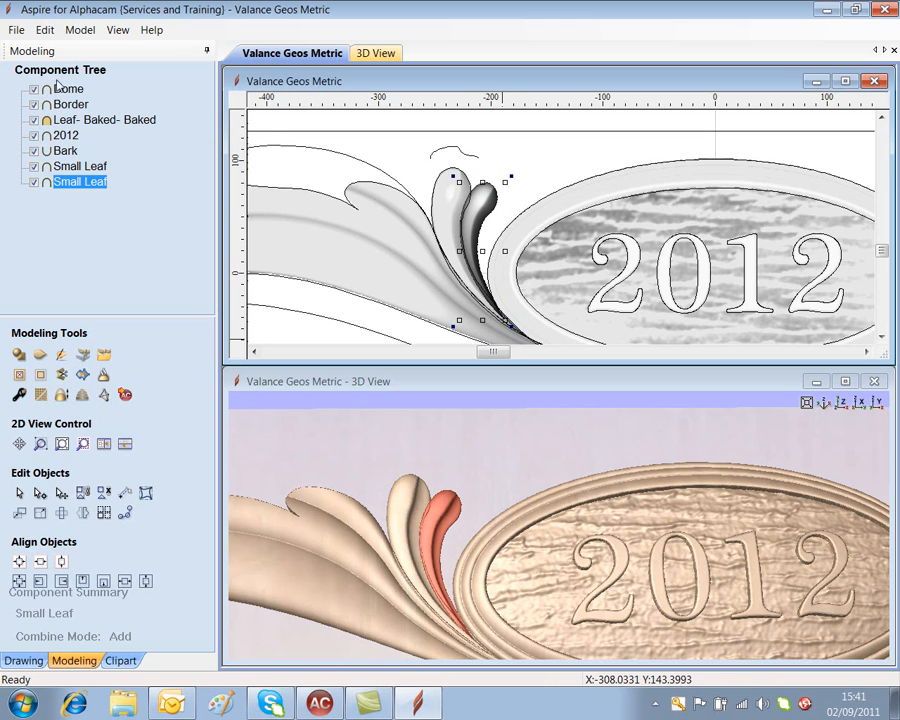
Step: Set the copied Small Leaf's combine mode to Merge
{"action": "right_click", "coordinate": [86, 183]}
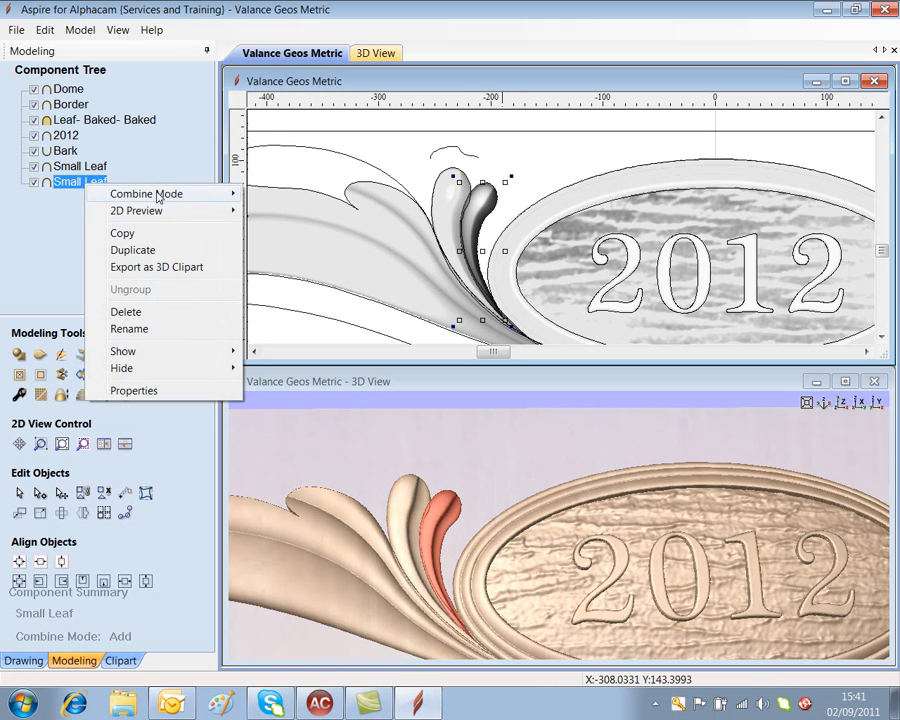
{"action": "mouse_move", "coordinate": [233, 193]}
{"action": "left_click", "coordinate": [256, 232]}
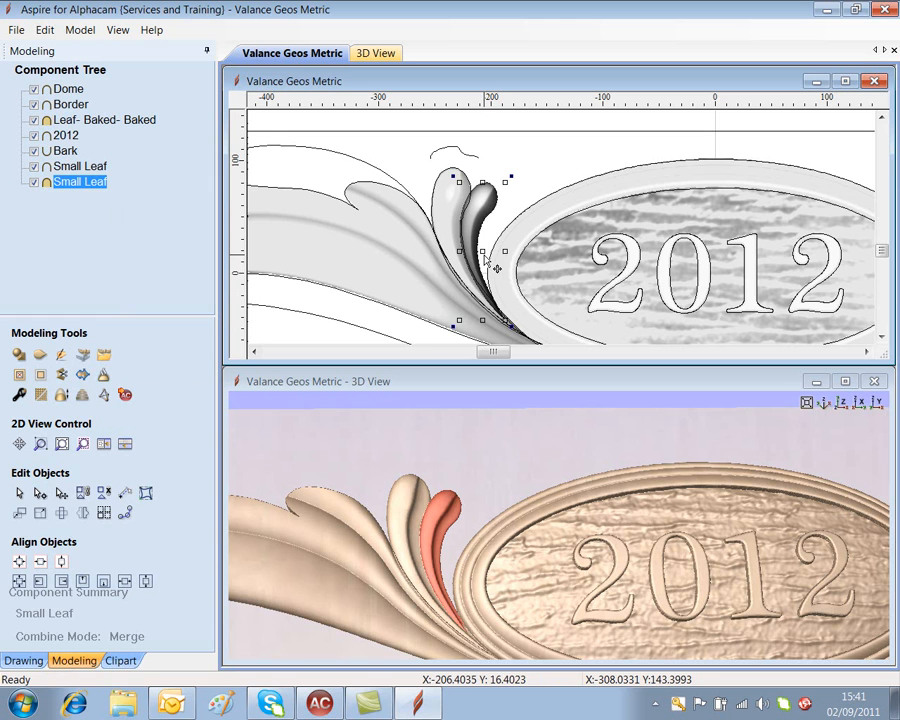
Step: Copy the second Small Leaf beside the oval, shrink it to about 108 mm tall, rotate it toward the border and widen it slightly
{"action": "left_click_drag", "start_coordinate": [483, 253], "coordinate": [503, 260], "text": "ctrl"}
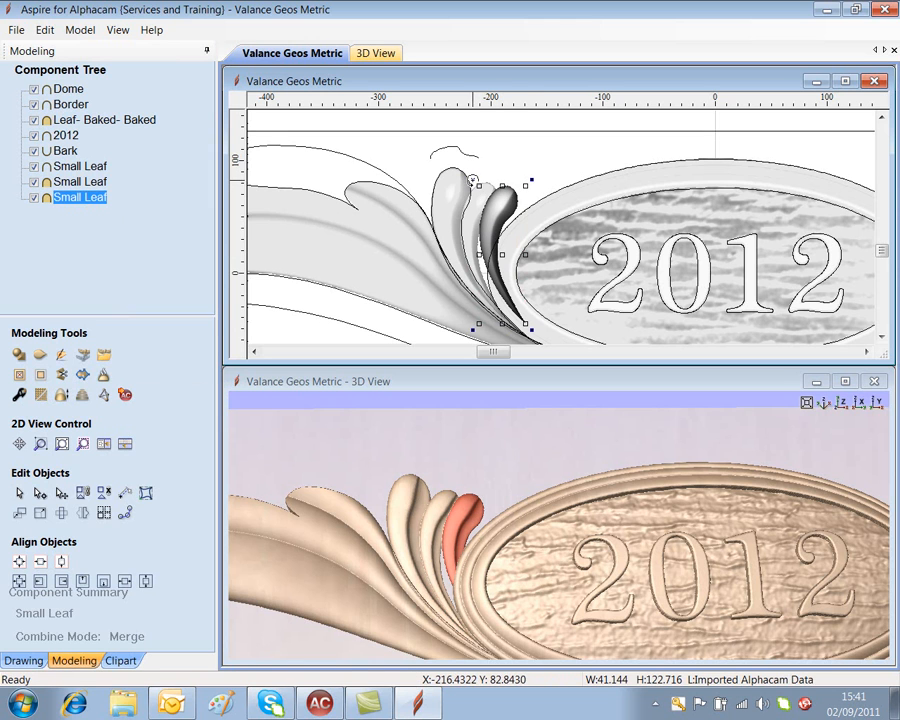
{"action": "mouse_move", "coordinate": [473, 180]}
{"action": "left_mouse_down"}
{"action": "mouse_move", "coordinate": [486, 193]}
{"action": "mouse_move", "coordinate": [483, 186]}
{"action": "left_mouse_up"}
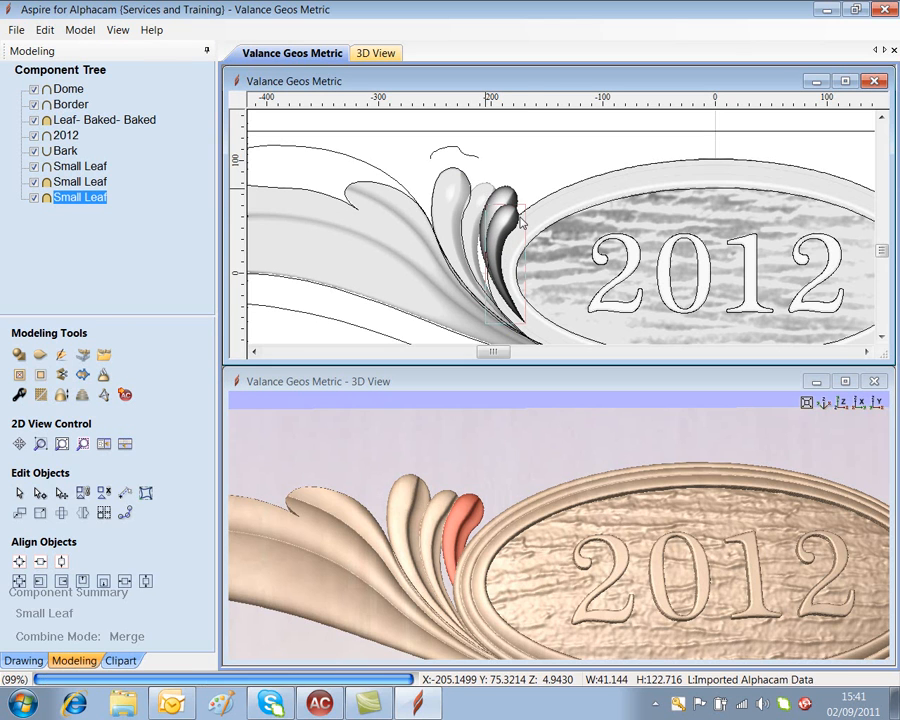
{"action": "left_click_drag", "start_coordinate": [525, 202], "coordinate": [537, 205]}
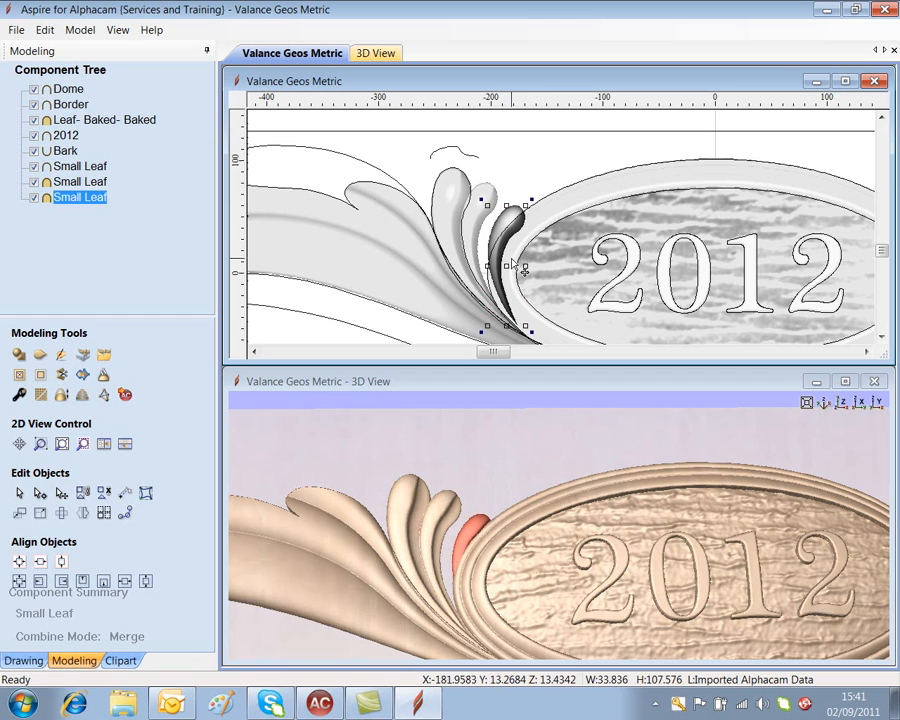
{"action": "left_click_drag", "start_coordinate": [513, 270], "coordinate": [504, 271]}
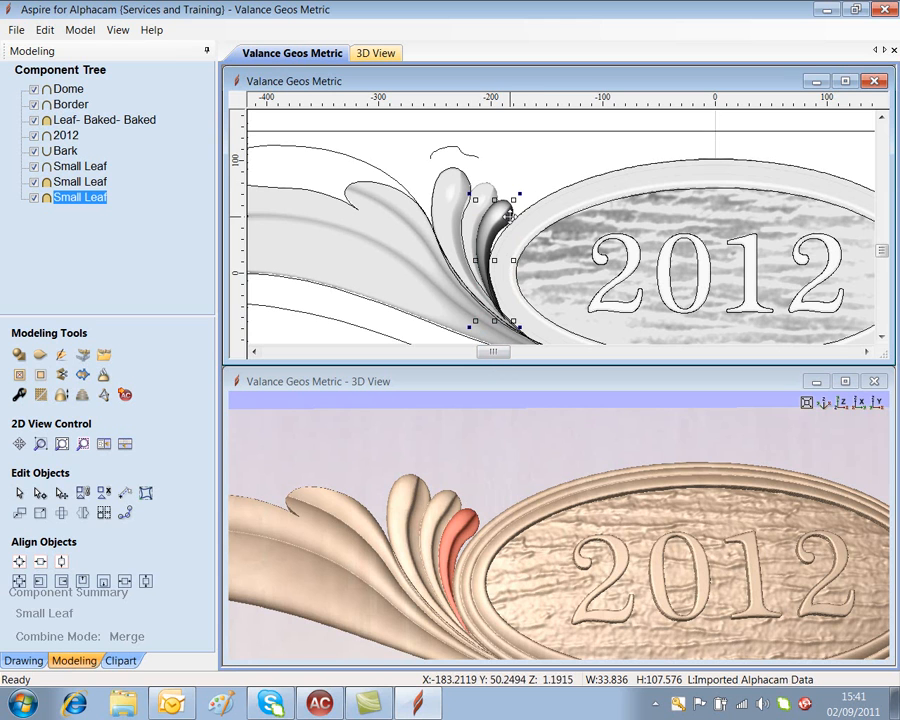
{"action": "left_click_drag", "start_coordinate": [514, 259], "coordinate": [517, 259]}
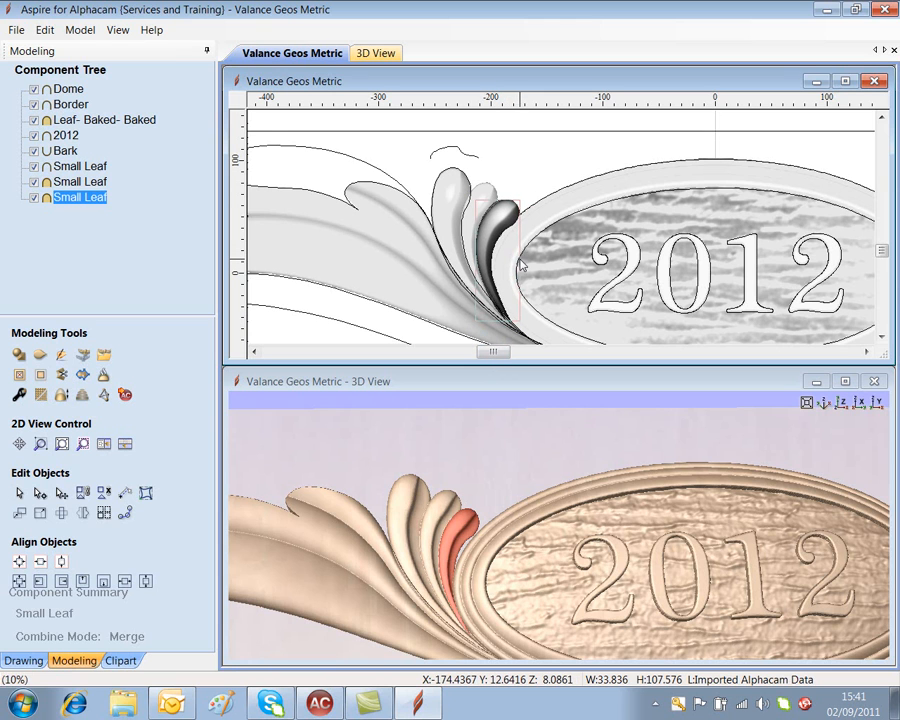
{"action": "left_click", "coordinate": [561, 171]}
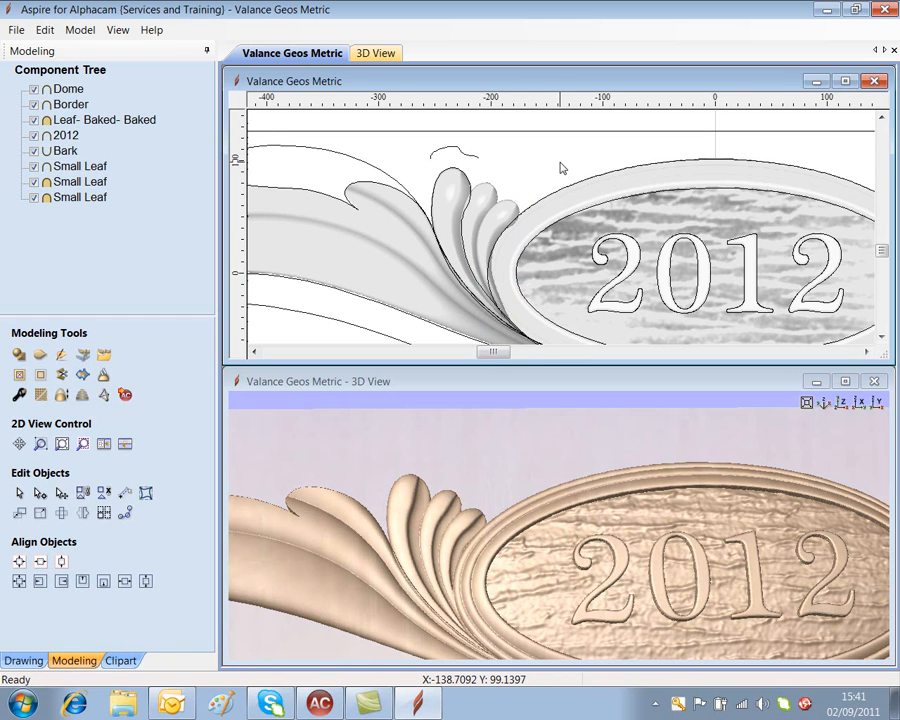
Step: Create a horizontally mirrored copy of the large leaf and all three Small Leaf components on the opposite side of the 2012 oval
{"action": "key", "text": "F6"}
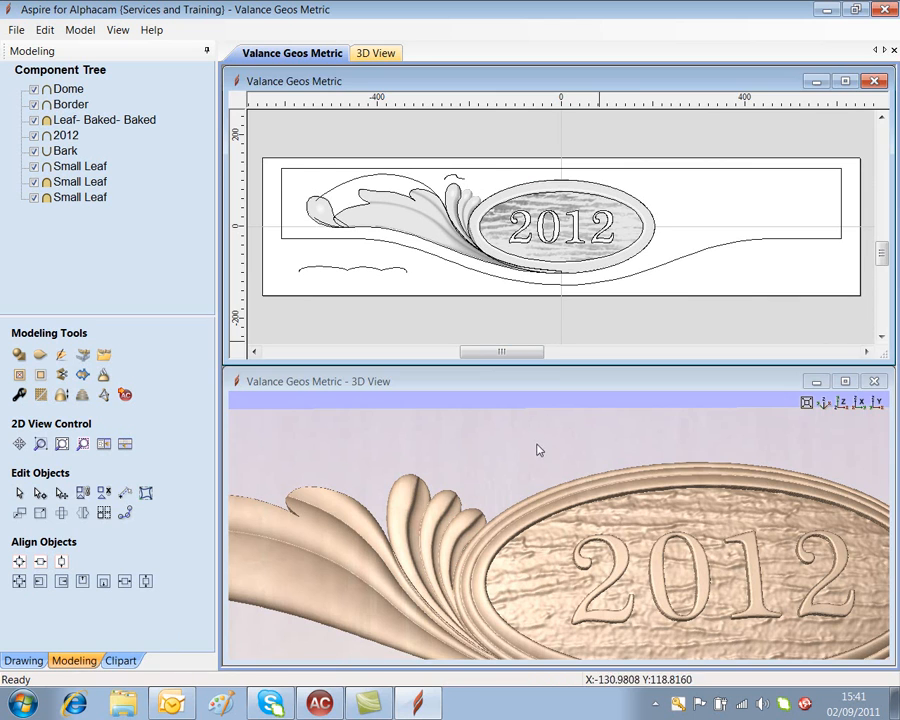
{"action": "left_click", "coordinate": [566, 452]}
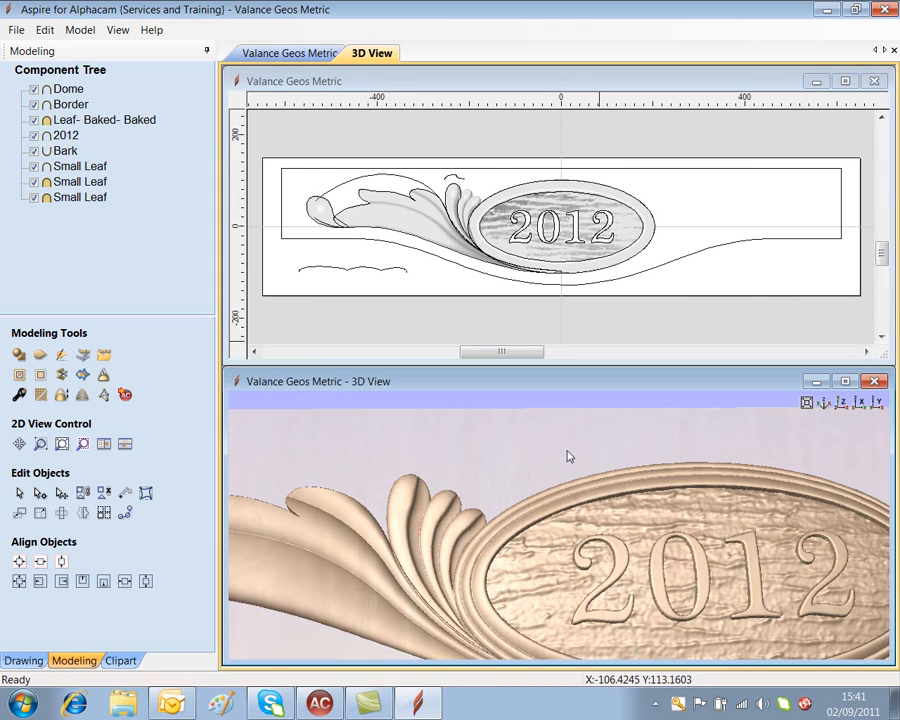
{"action": "left_click", "coordinate": [321, 209]}
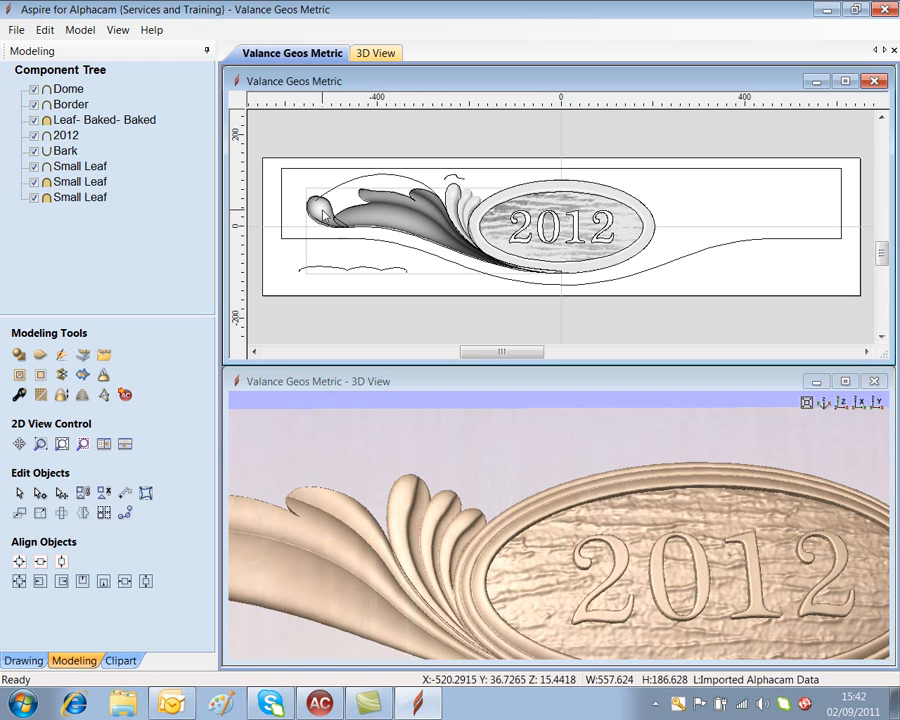
{"action": "left_click", "coordinate": [459, 202], "text": "shift"}
{"action": "left_click", "coordinate": [476, 209], "text": "shift"}
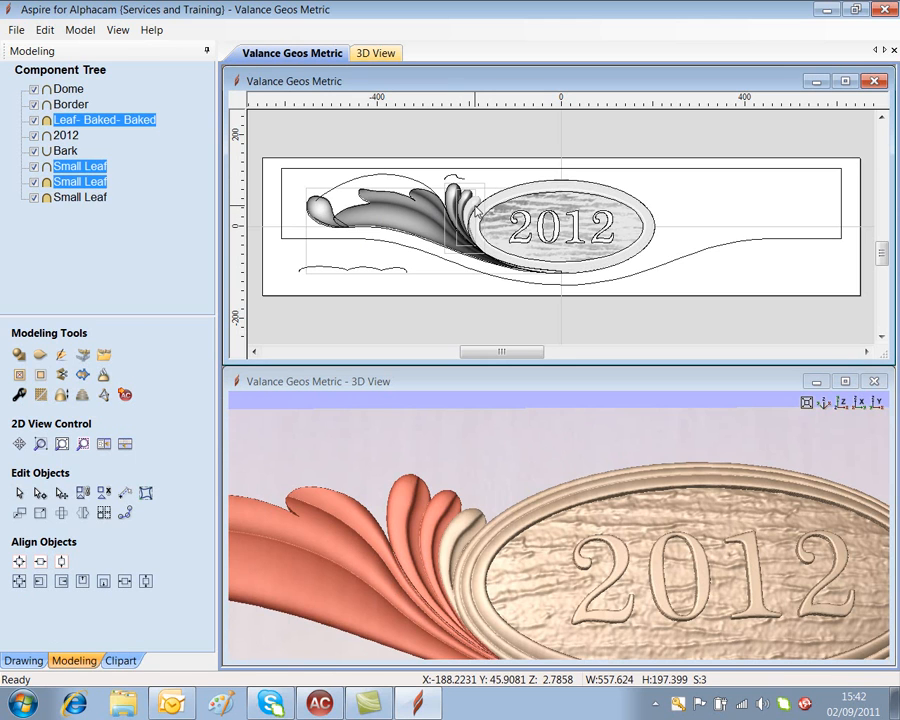
{"action": "left_click", "coordinate": [475, 210], "text": "shift"}
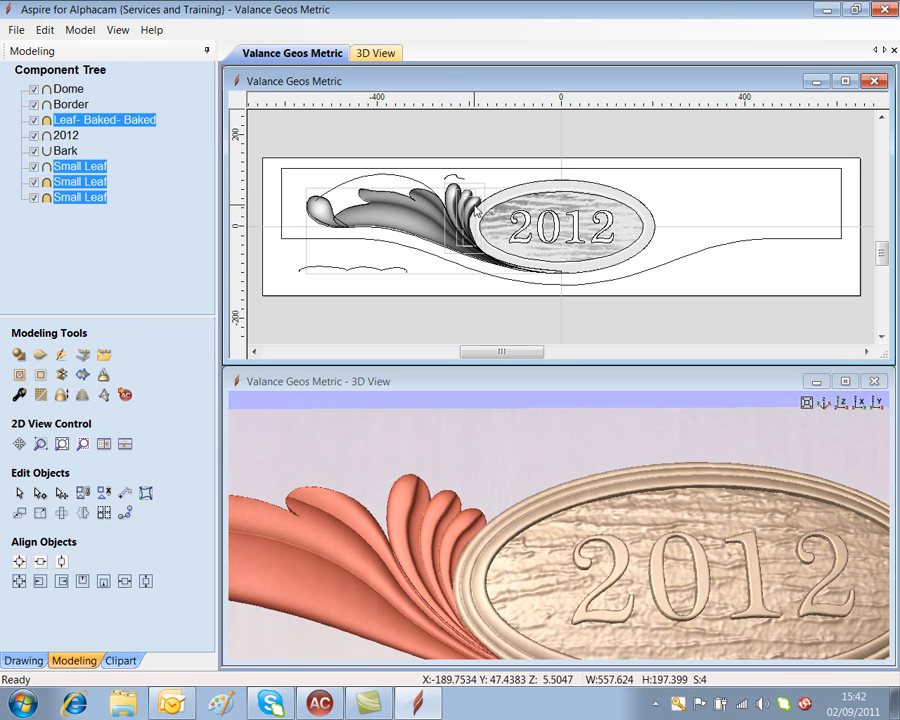
{"action": "key", "text": "ctrl+shift+h"}
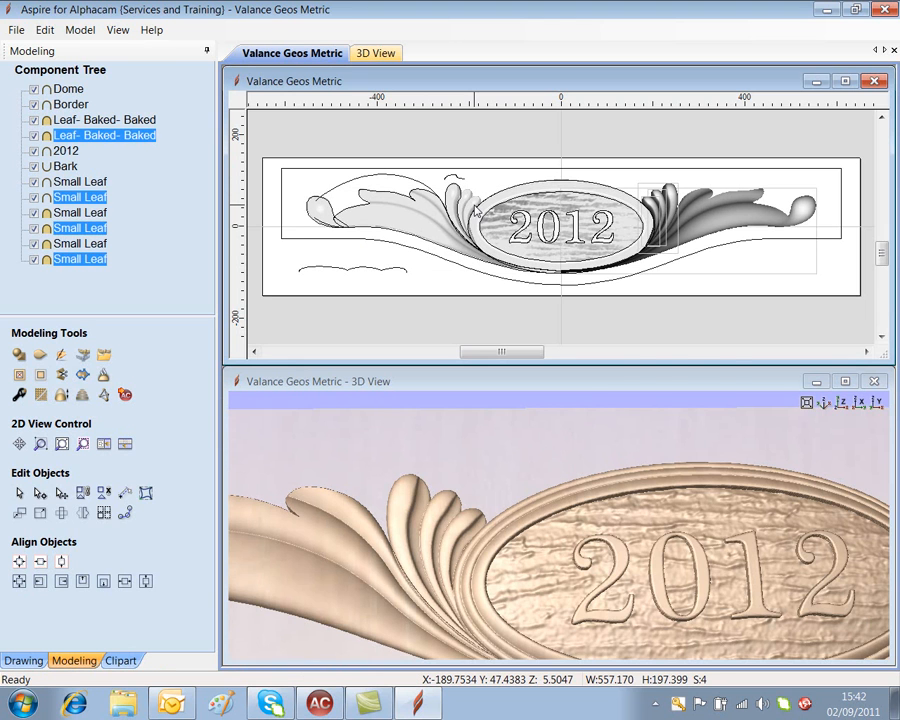
{"action": "left_click", "coordinate": [583, 447]}
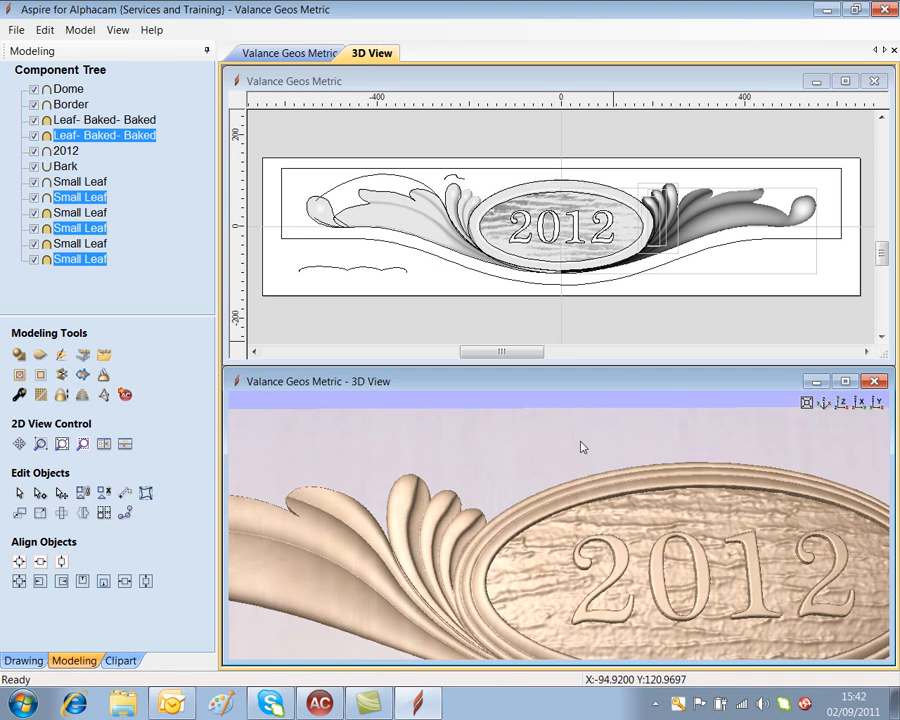
Step: Select all valance components, triangulate them with a 0.01 mm approximation tolerance and open back face, and export the model to Alphacam
{"action": "scroll", "coordinate": [583, 446], "scroll_direction": "down", "scroll_amount": 2}
{"action": "scroll", "coordinate": [680, 480], "scroll_direction": "down", "scroll_amount": 1}
{"action": "scroll", "coordinate": [700, 500], "scroll_direction": "down", "scroll_amount": 1}
{"action": "left_click_drag", "start_coordinate": [679, 492], "coordinate": [611, 486]}
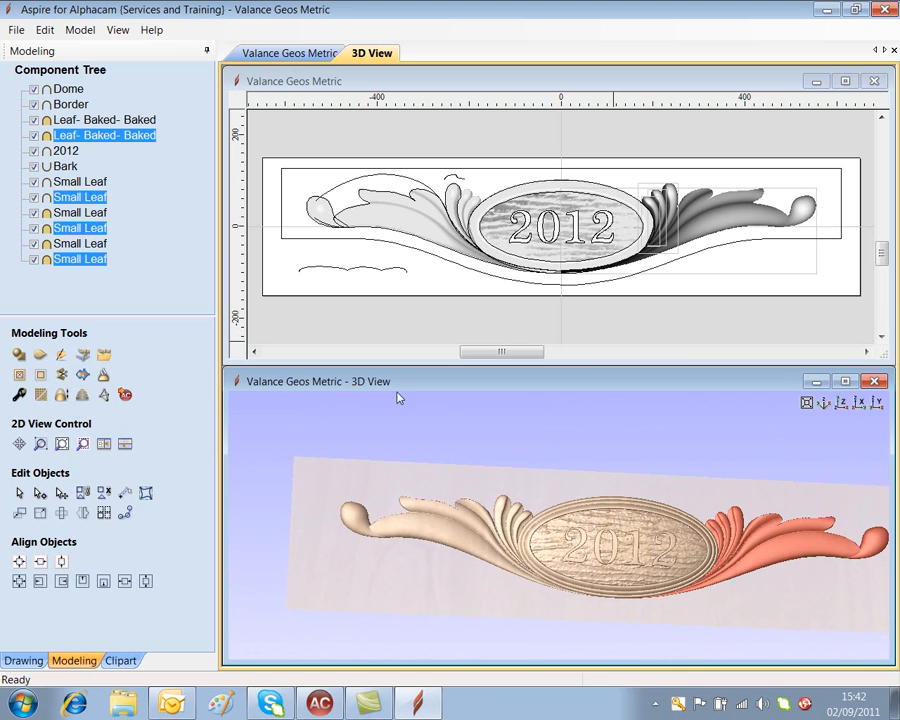
{"action": "left_click", "coordinate": [63, 90]}
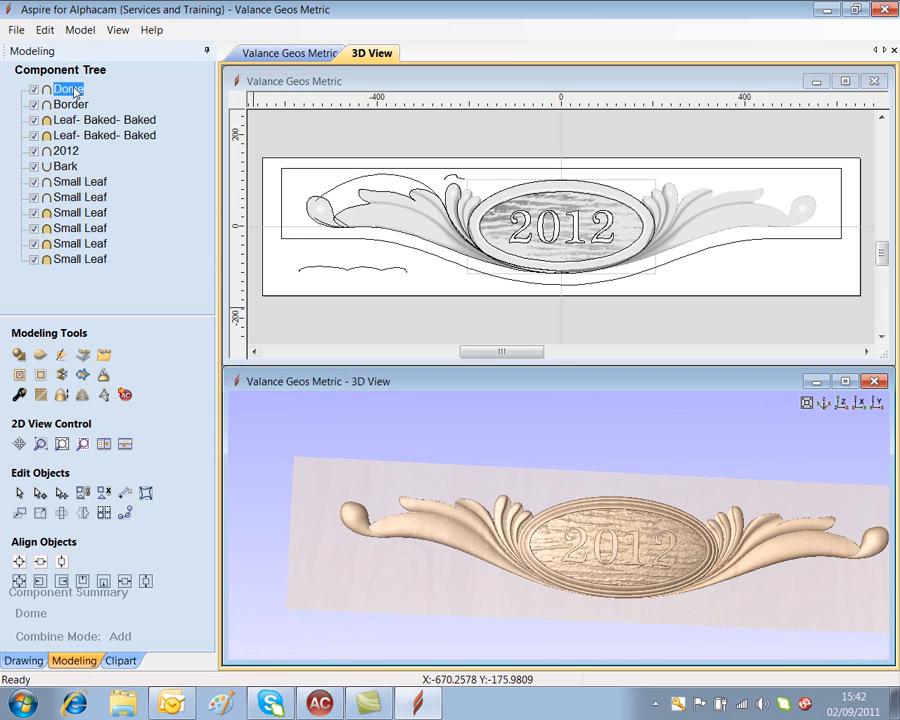
{"action": "left_click", "coordinate": [89, 260], "text": "shift"}
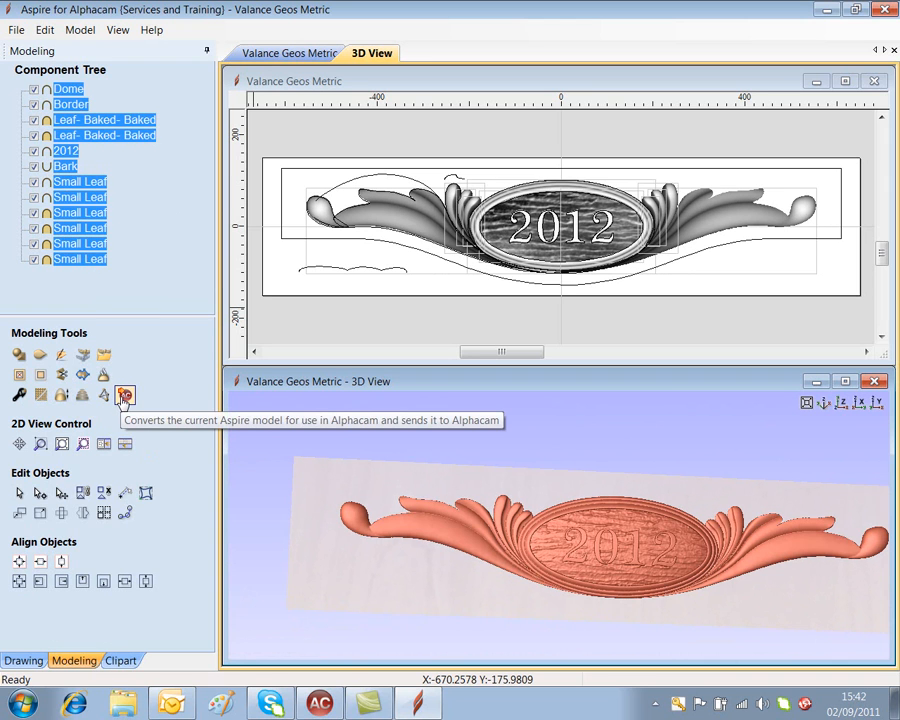
{"action": "left_click", "coordinate": [122, 397]}
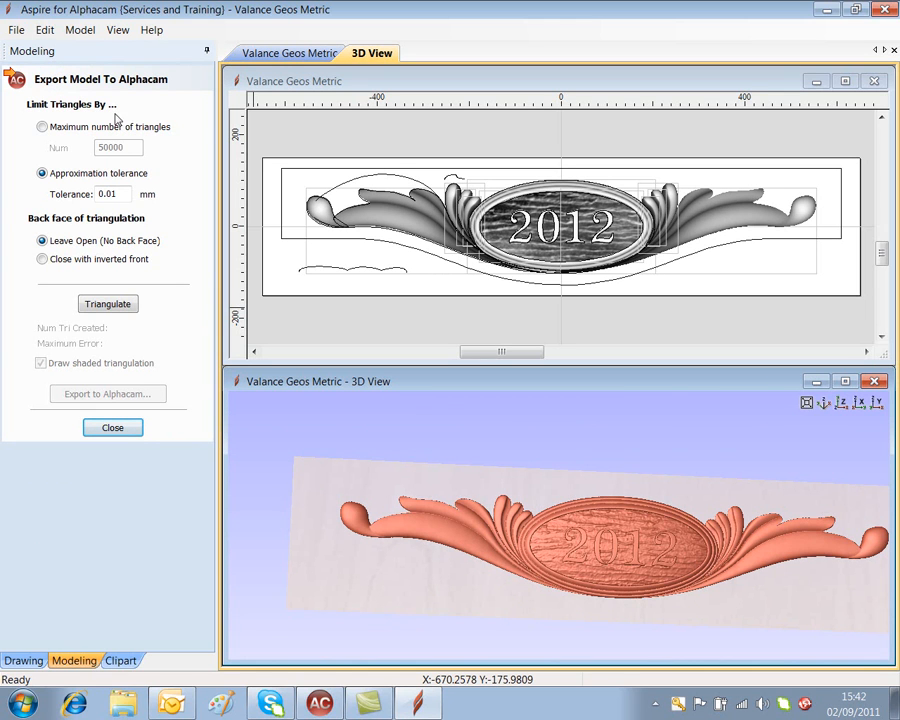
{"action": "left_click", "coordinate": [109, 310]}
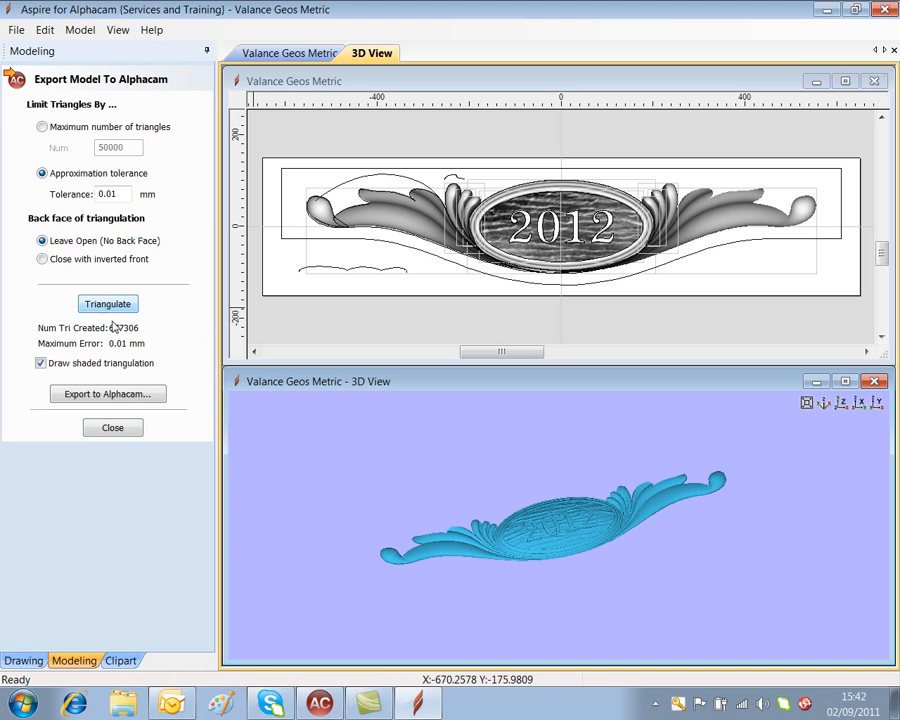
{"action": "left_click", "coordinate": [126, 398]}
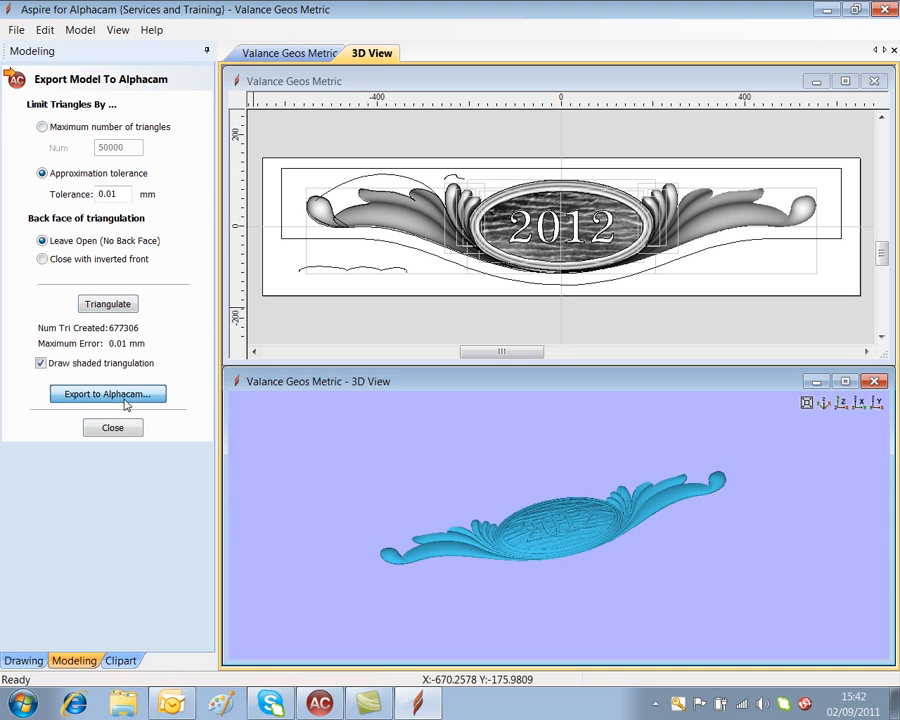
Step: Switch to Alphacam and inspect the exported STL valance, including the 2012 lettering and bark texture up close
{"action": "left_click", "coordinate": [320, 705]}
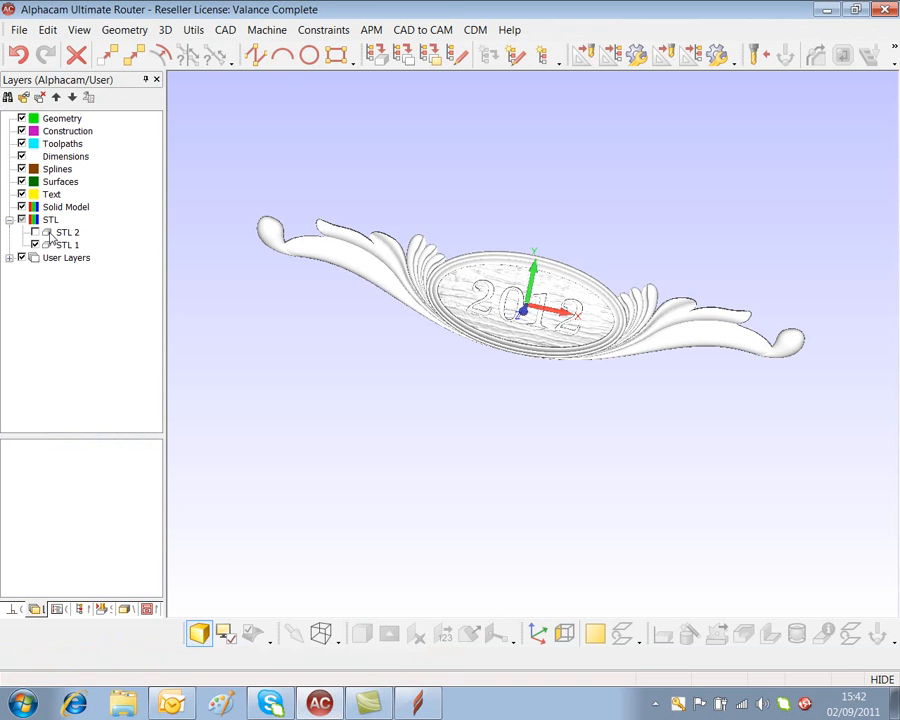
{"action": "scroll", "coordinate": [502, 305], "scroll_direction": "up", "scroll_amount": 5}
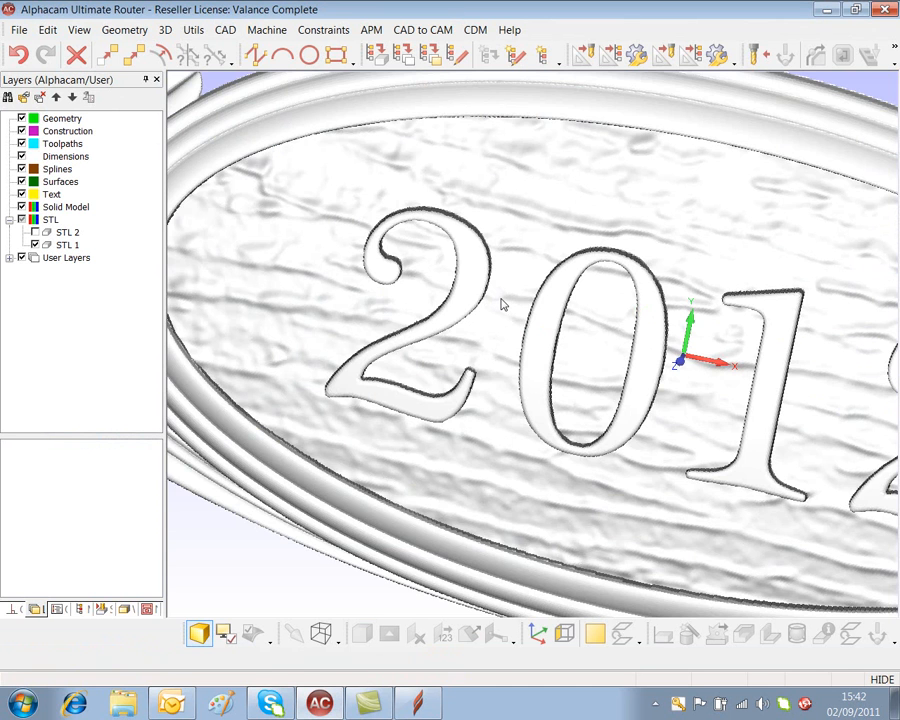
{"action": "scroll", "coordinate": [503, 305], "scroll_direction": "down", "scroll_amount": 2}
{"action": "scroll", "coordinate": [504, 302], "scroll_direction": "down", "scroll_amount": 2}
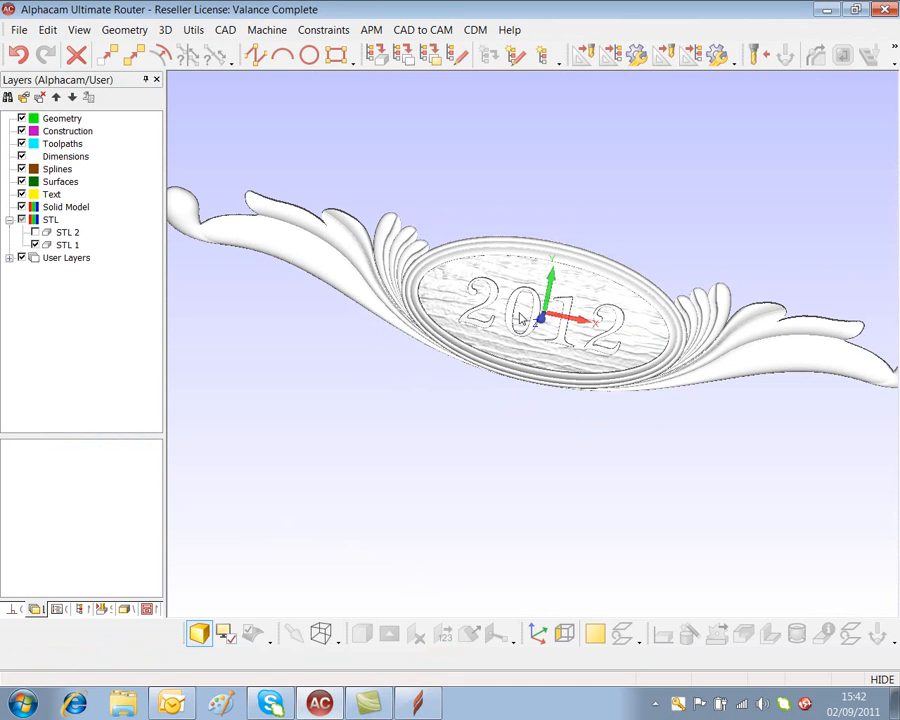
{"action": "scroll", "coordinate": [520, 318], "scroll_direction": "down", "scroll_amount": 2}
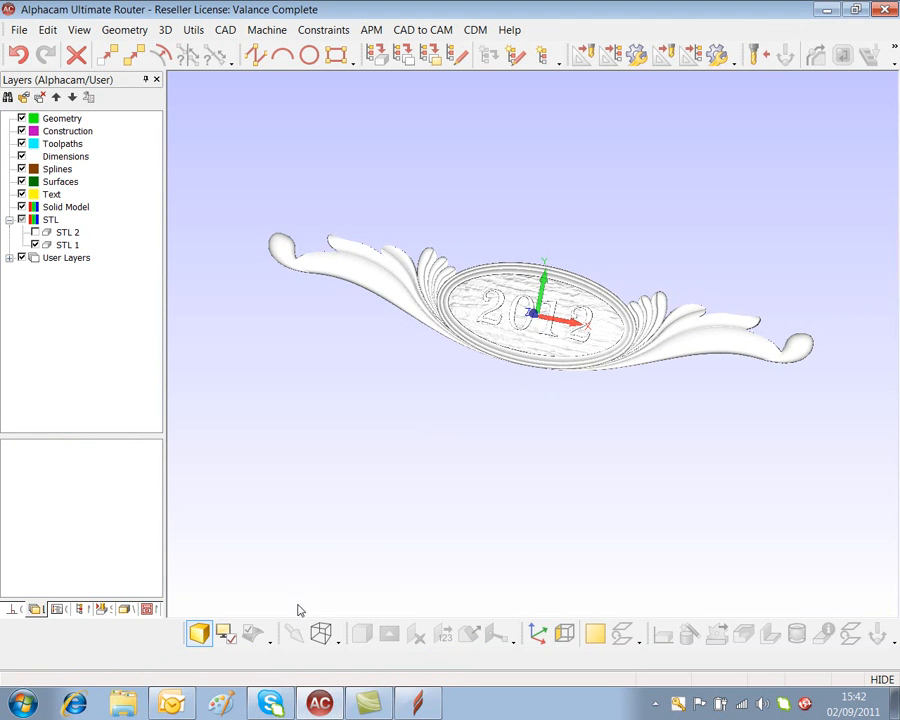
Step: Switch back to Aspire, close the model export and create a vector boundary from all selected components
{"action": "left_click", "coordinate": [417, 704]}
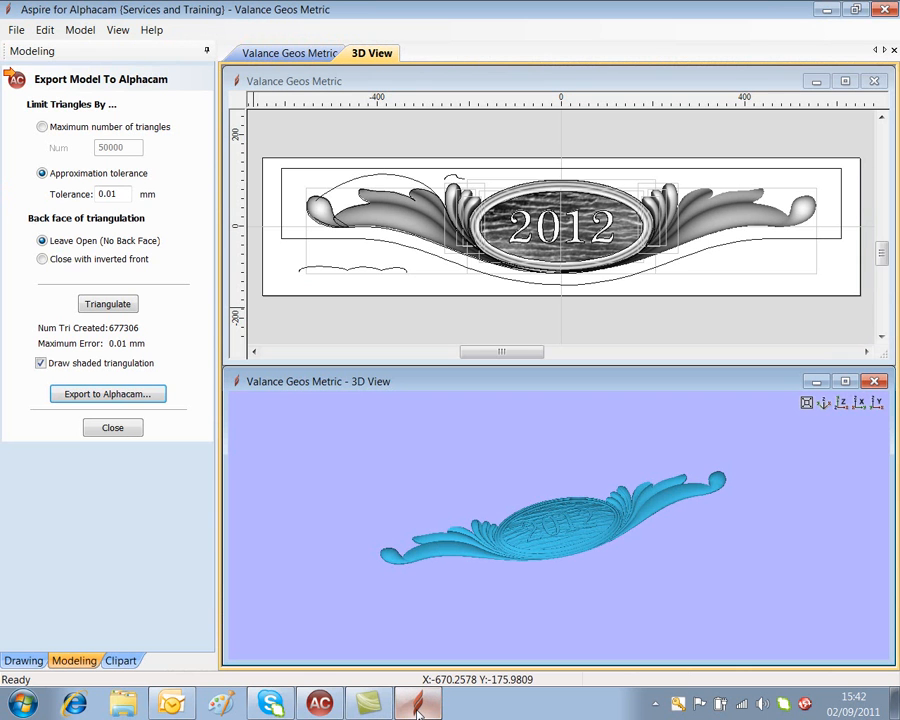
{"action": "left_click", "coordinate": [113, 429]}
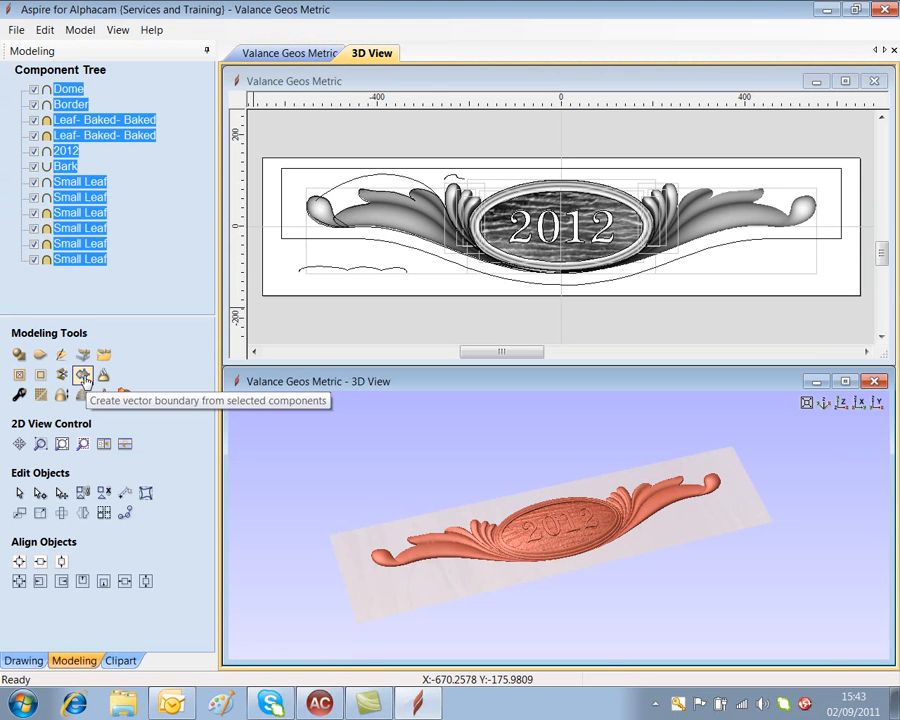
{"action": "left_click", "coordinate": [84, 378]}
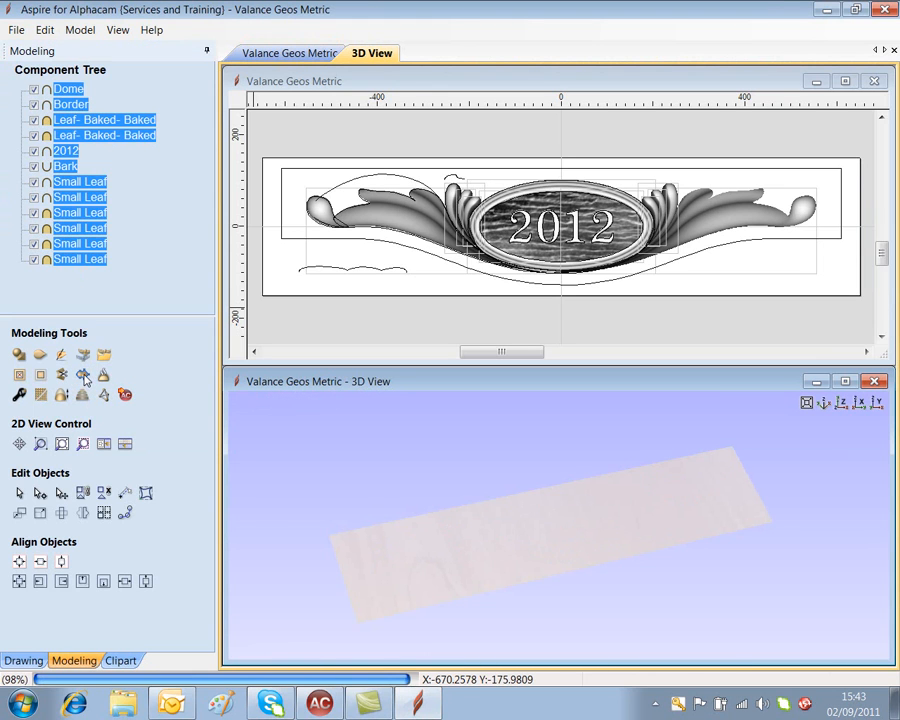
{"action": "left_click", "coordinate": [22, 660]}
{"action": "left_click", "coordinate": [466, 303]}
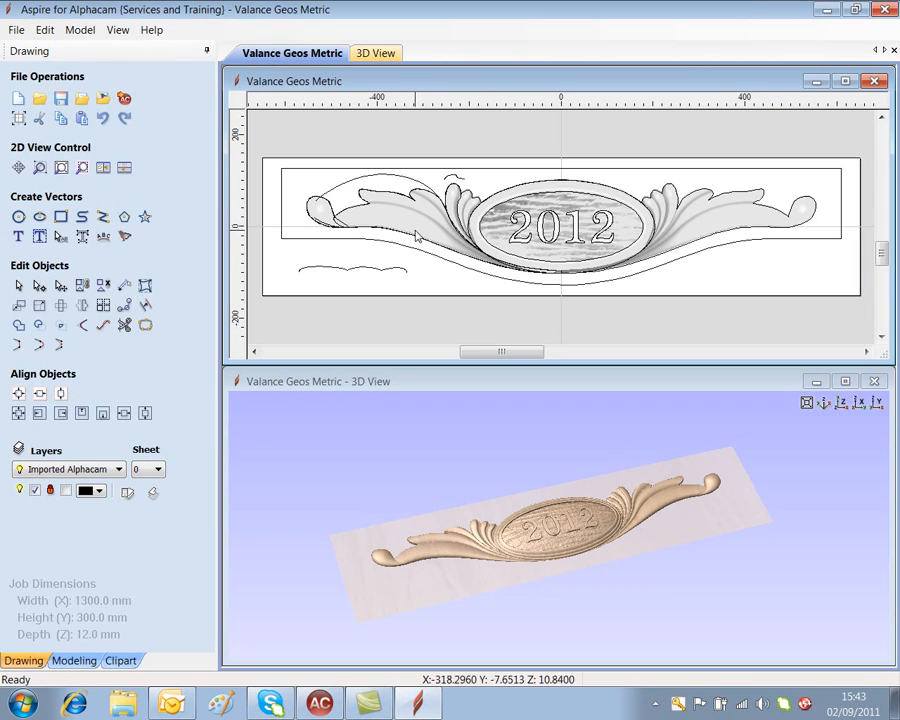
Step: Send the valance's outer boundary vector to Alphacam and check it there by hiding and reshowing STL 1
{"action": "left_click", "coordinate": [400, 200]}
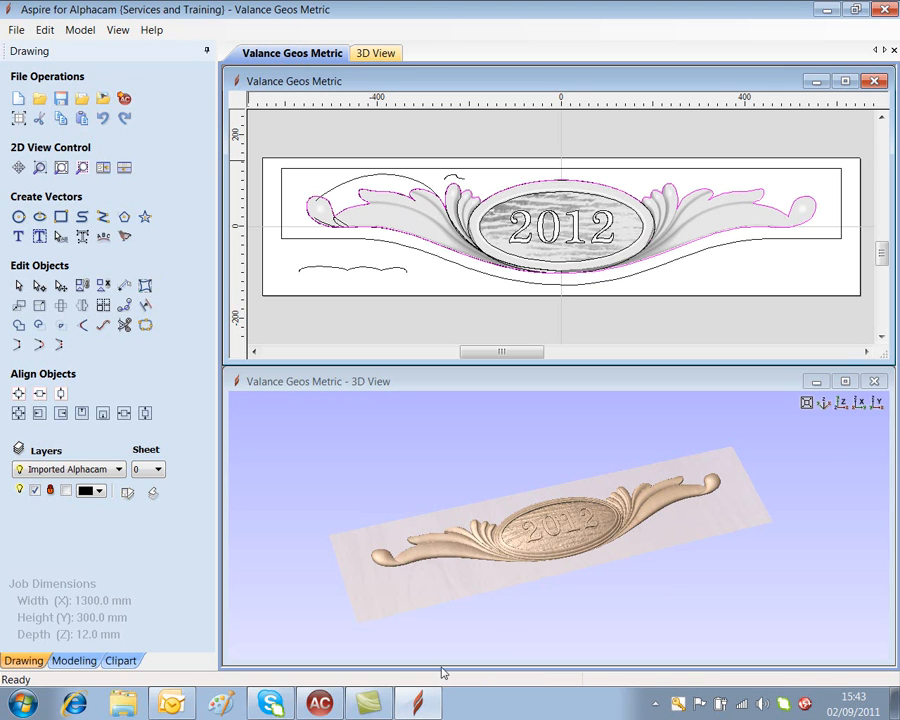
{"action": "left_click", "coordinate": [380, 710]}
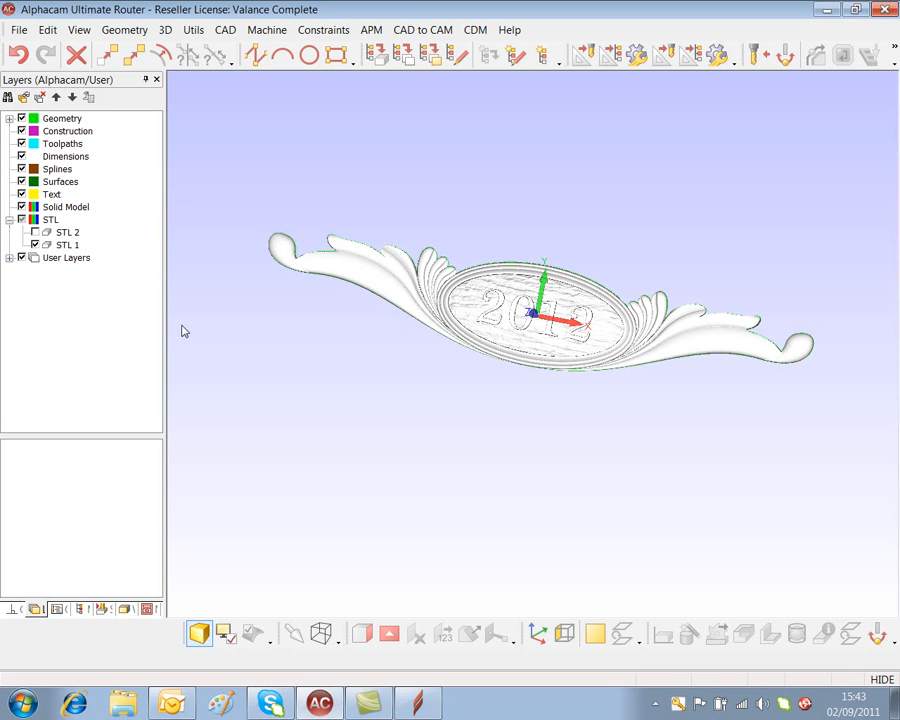
{"action": "left_click", "coordinate": [35, 245]}
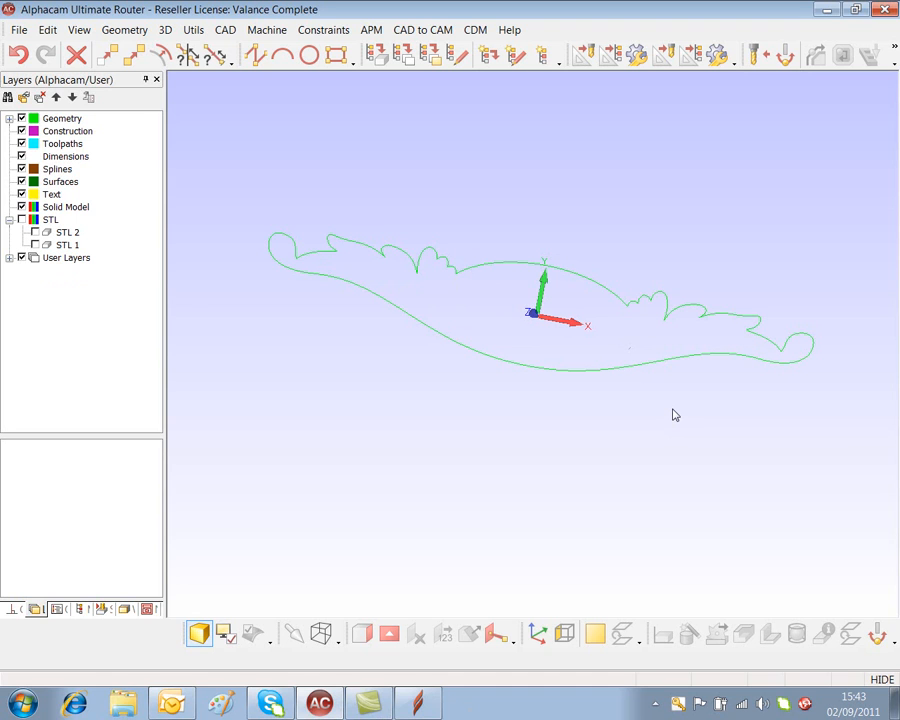
{"action": "left_click", "coordinate": [35, 245]}
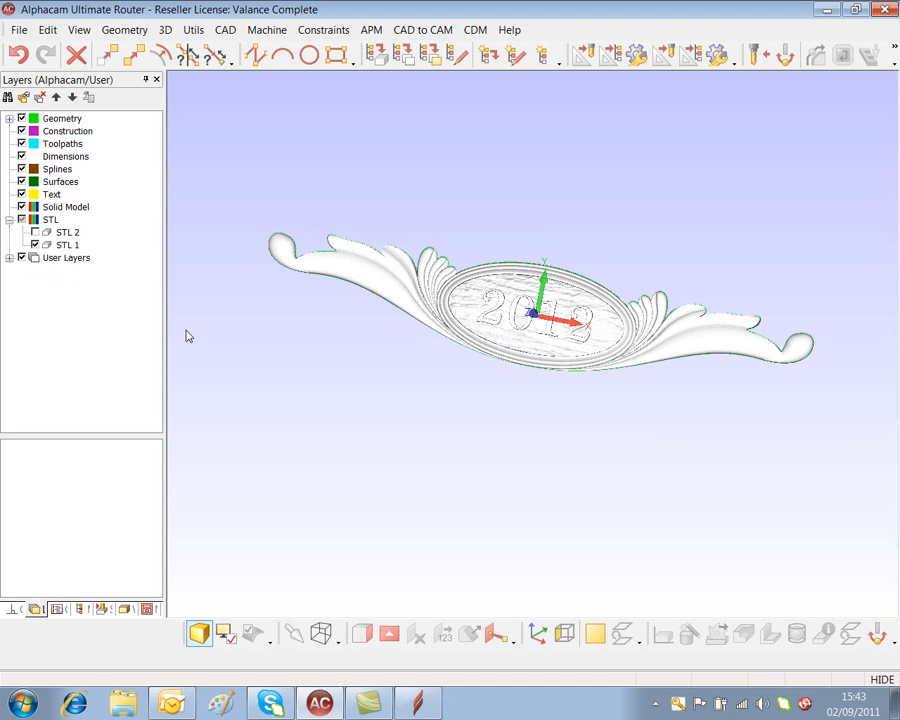
Step: Switch back to Aspire and review the completed valance in 3D from the front and other angles
{"action": "left_click", "coordinate": [410, 707]}
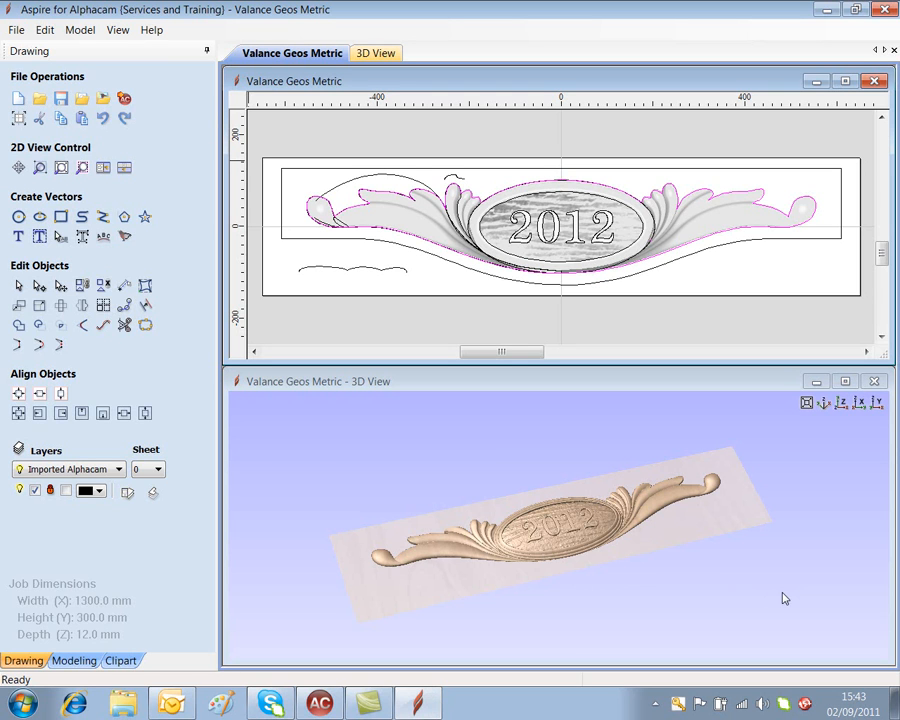
{"action": "left_click_drag", "start_coordinate": [746, 538], "coordinate": [724, 577]}
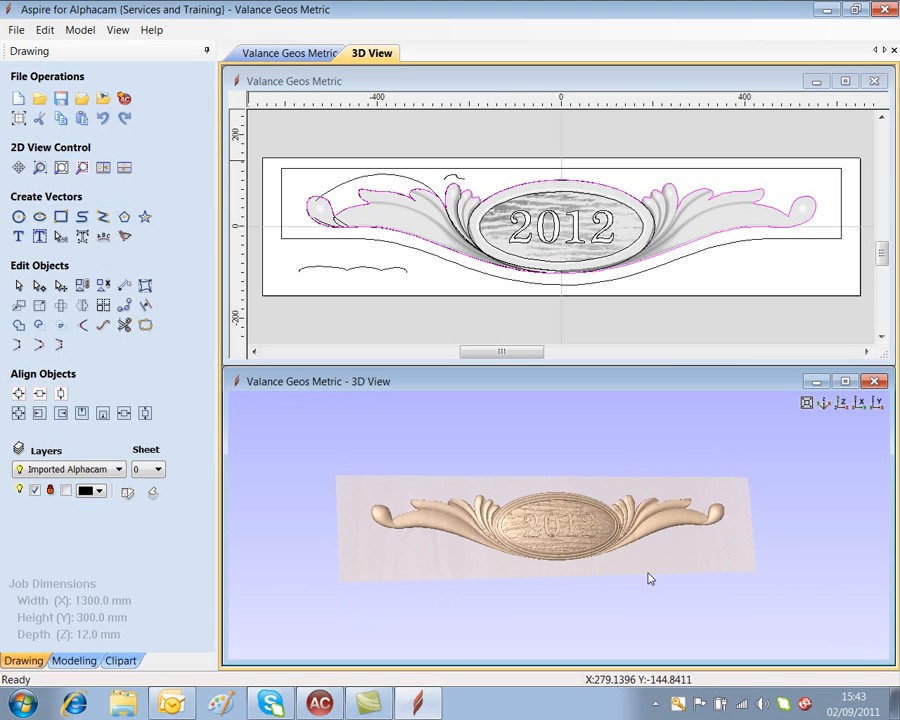
{"action": "left_click_drag", "start_coordinate": [564, 474], "coordinate": [604, 603]}
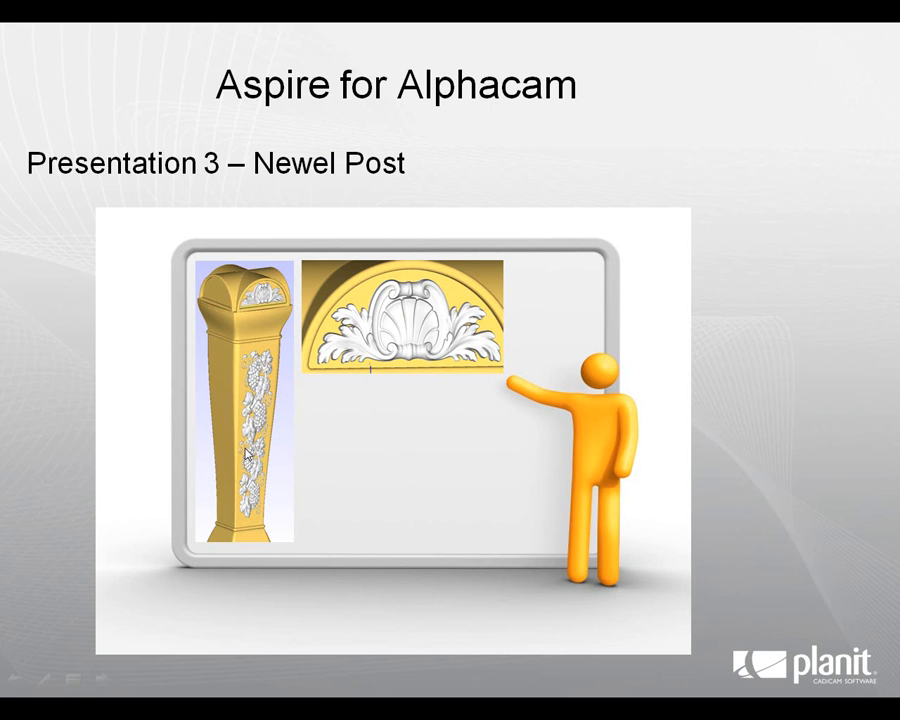
{"action": "left_click", "coordinate": [341, 450]}
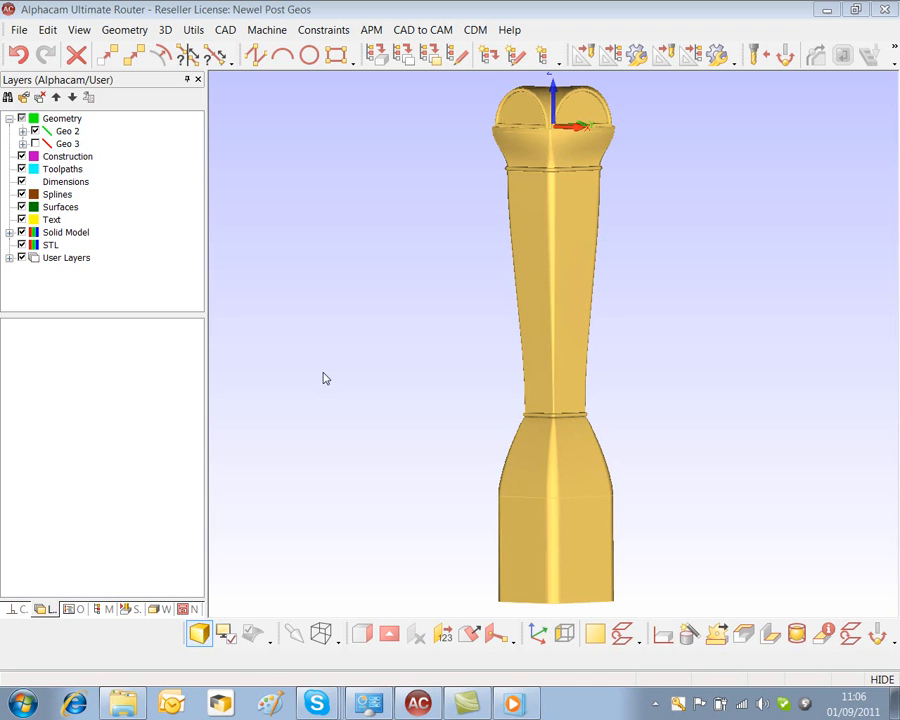
Step: Examine the newel post solid model in Alphacam, focusing on the arched recessed faces of its cap
{"action": "scroll", "coordinate": [323, 378], "scroll_direction": "down", "scroll_amount": 3}
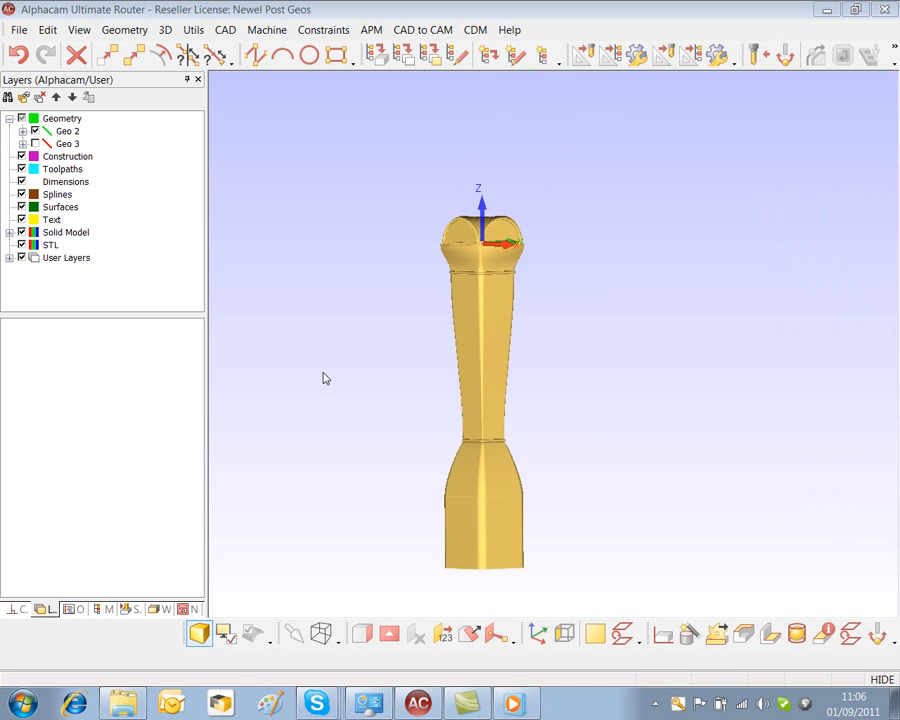
{"action": "scroll", "coordinate": [323, 378], "scroll_direction": "up", "scroll_amount": 3}
{"action": "scroll", "coordinate": [598, 301], "scroll_direction": "up", "scroll_amount": 5}
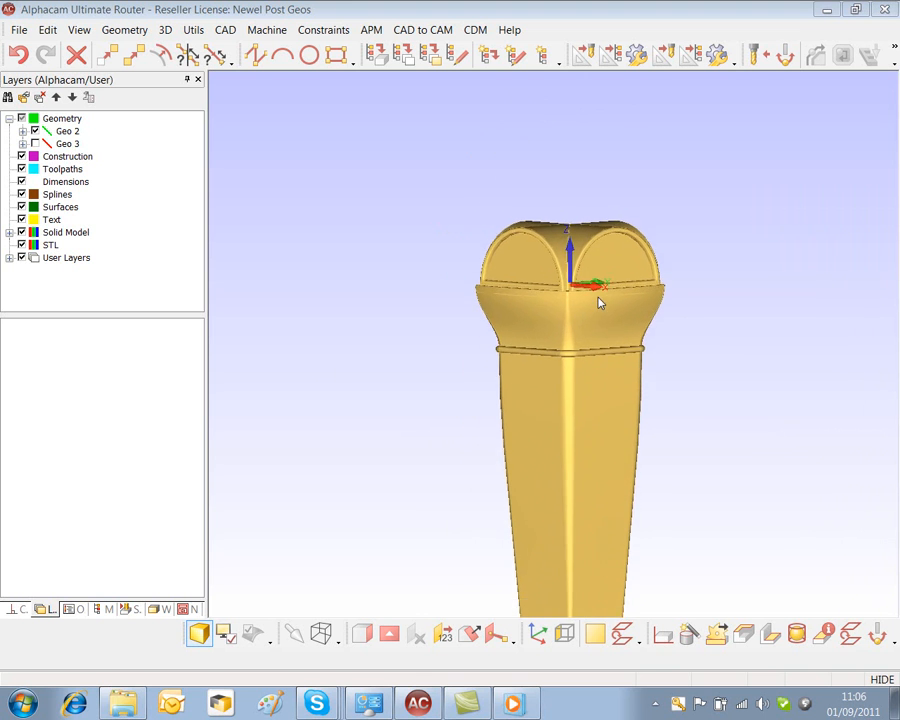
{"action": "scroll", "coordinate": [598, 303], "scroll_direction": "up", "scroll_amount": 5}
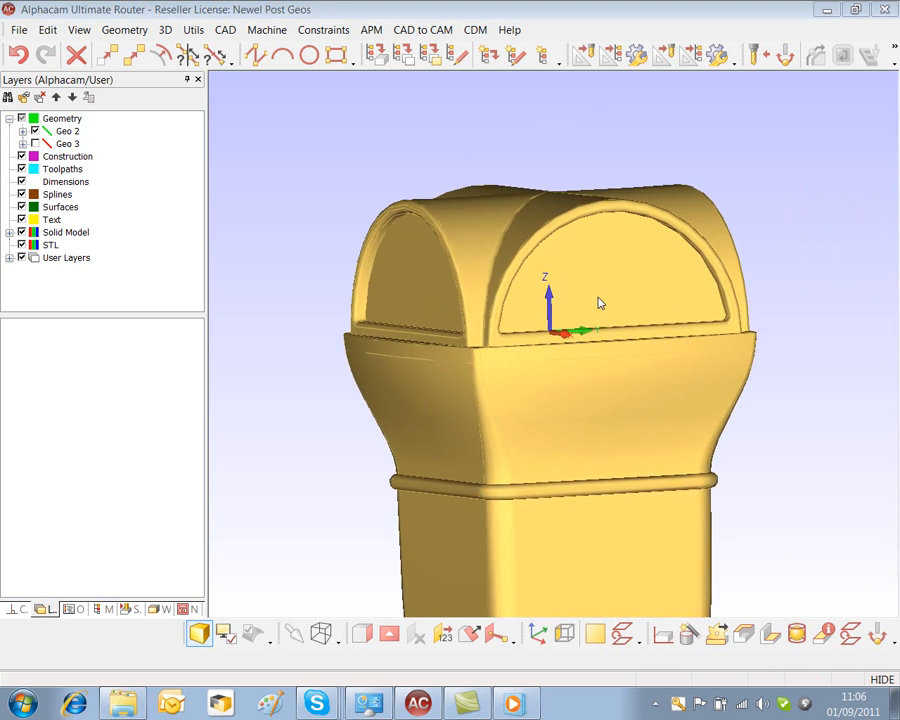
{"action": "scroll", "coordinate": [598, 303], "scroll_direction": "up", "scroll_amount": 4}
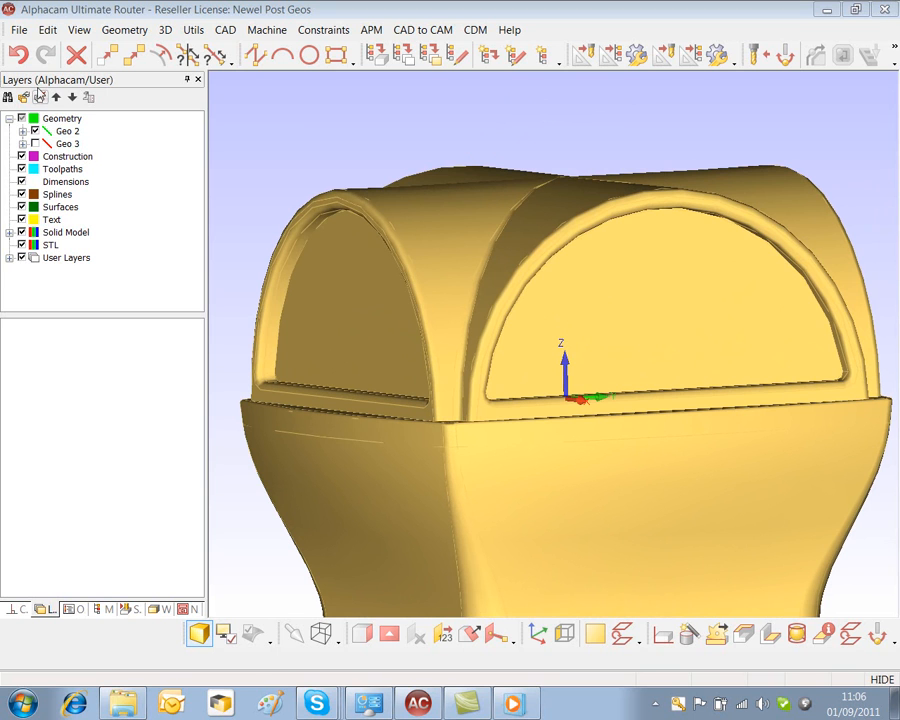
Step: Launch Aspire from Alphacam and create a new 200 × 200 mm job, 12 mm thick, with Very High (7 x Slower) modeling resolution
{"action": "left_click", "coordinate": [17, 29]}
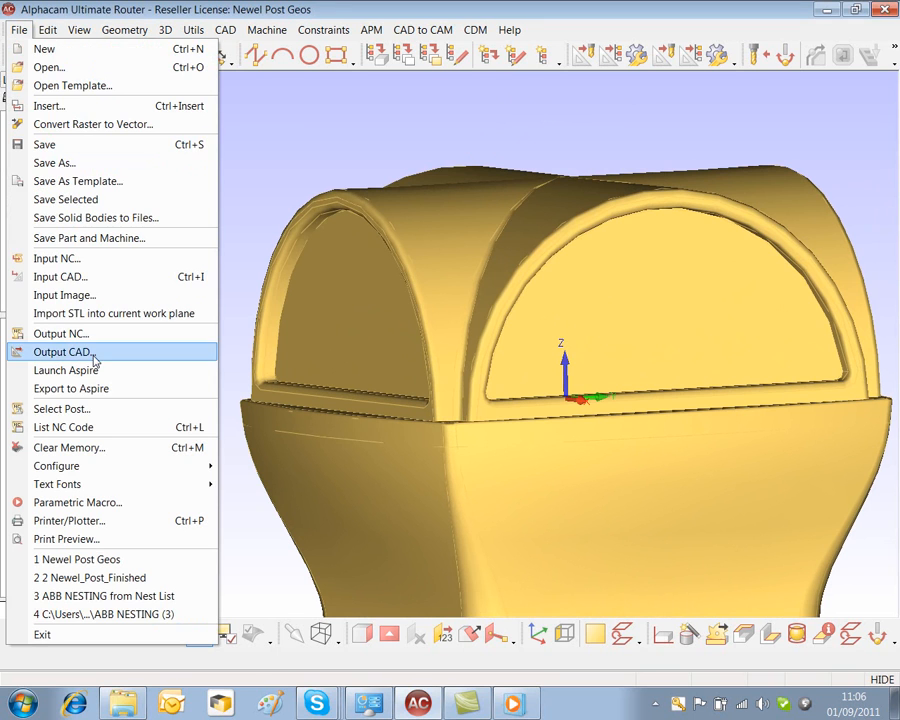
{"action": "left_click", "coordinate": [65, 370]}
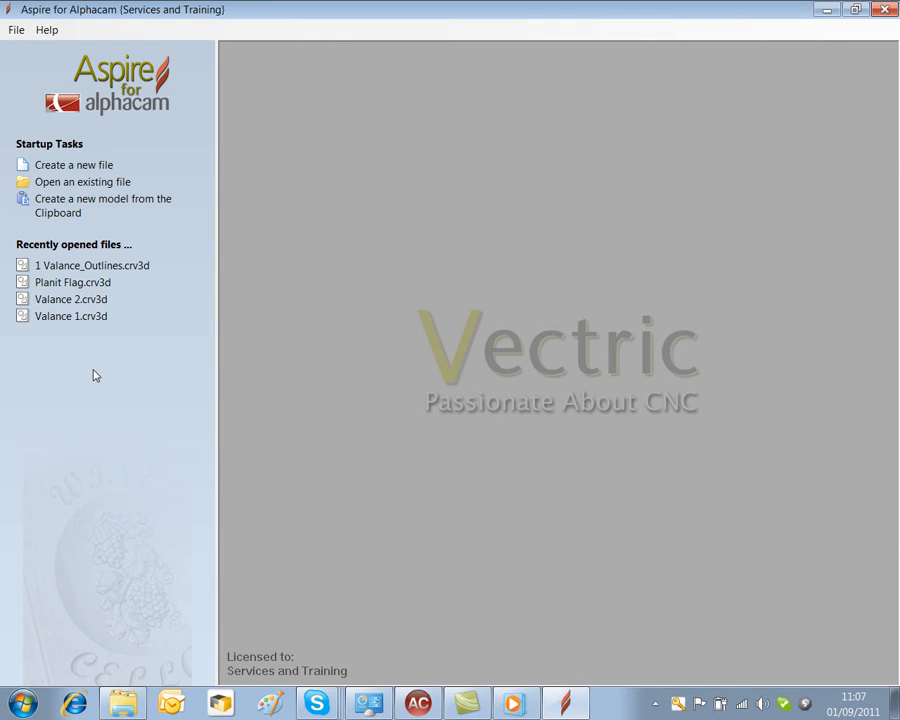
{"action": "left_click", "coordinate": [90, 166]}
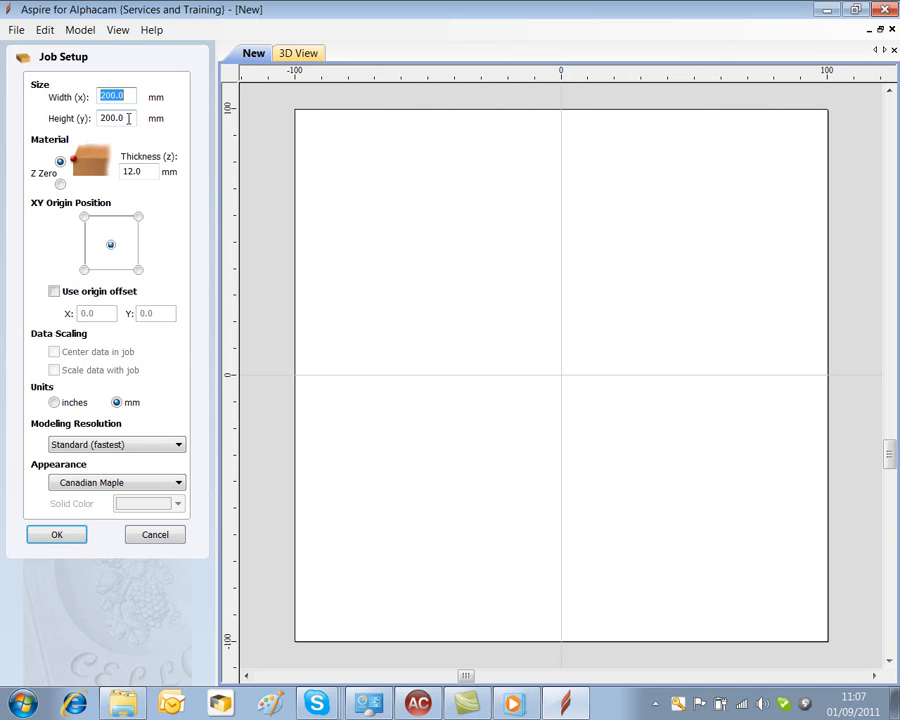
{"action": "left_click", "coordinate": [178, 445]}
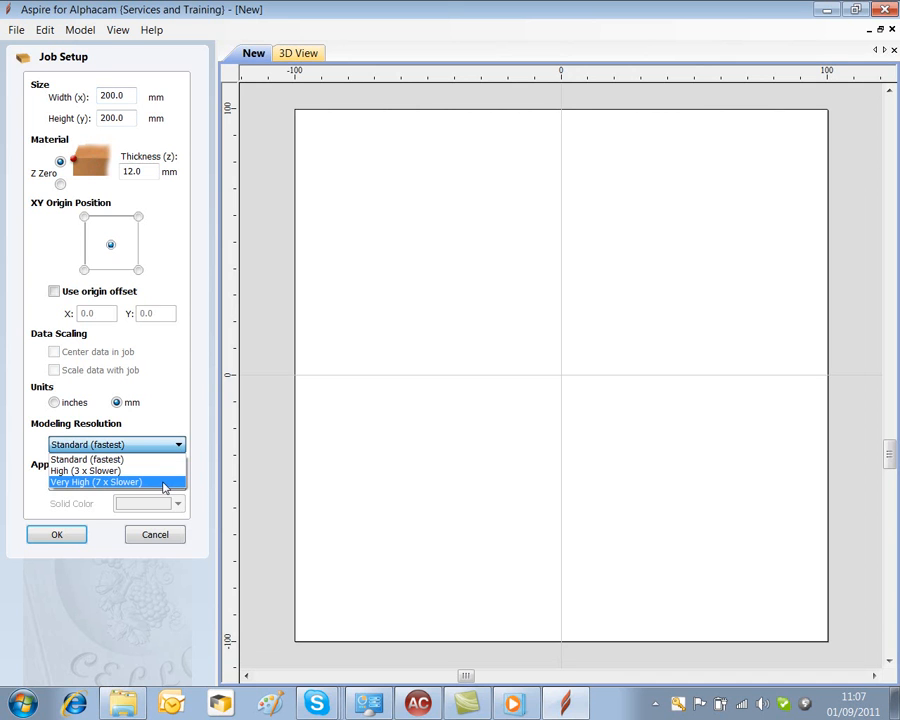
{"action": "left_click", "coordinate": [164, 484]}
{"action": "left_click", "coordinate": [58, 535]}
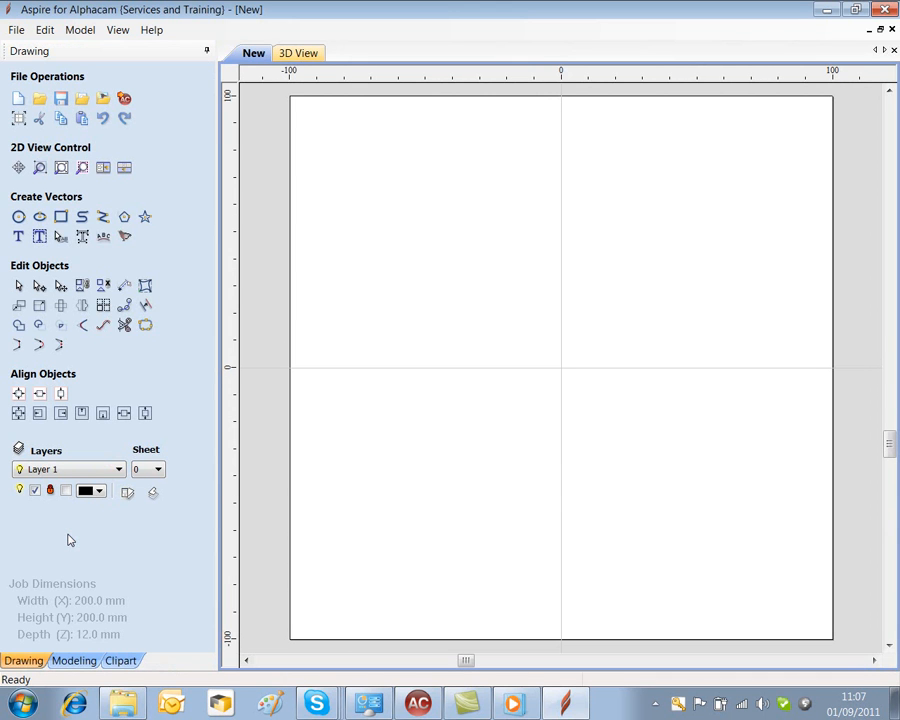
Step: Switch to Alphacam and set the work plane on the arched recessed face of the newel post cap
{"action": "left_click", "coordinate": [418, 704]}
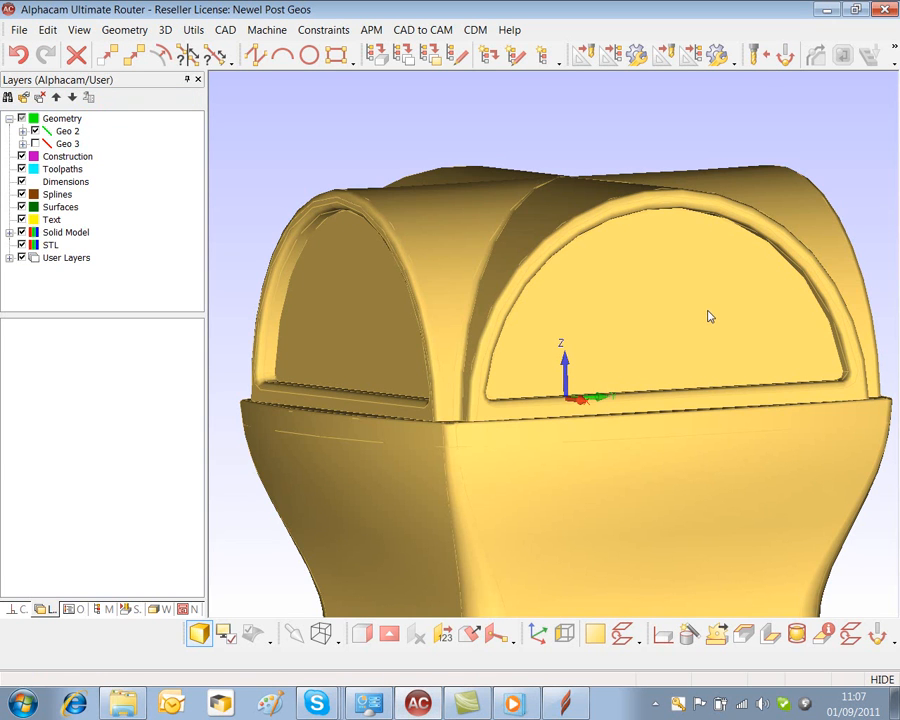
{"action": "left_click", "coordinate": [475, 635]}
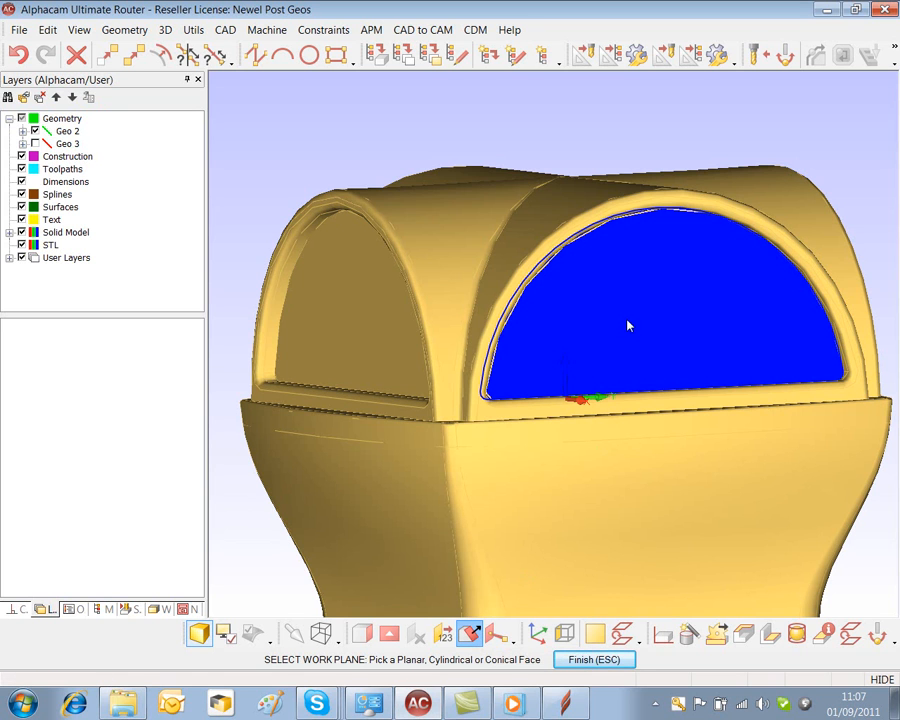
{"action": "left_click", "coordinate": [628, 325]}
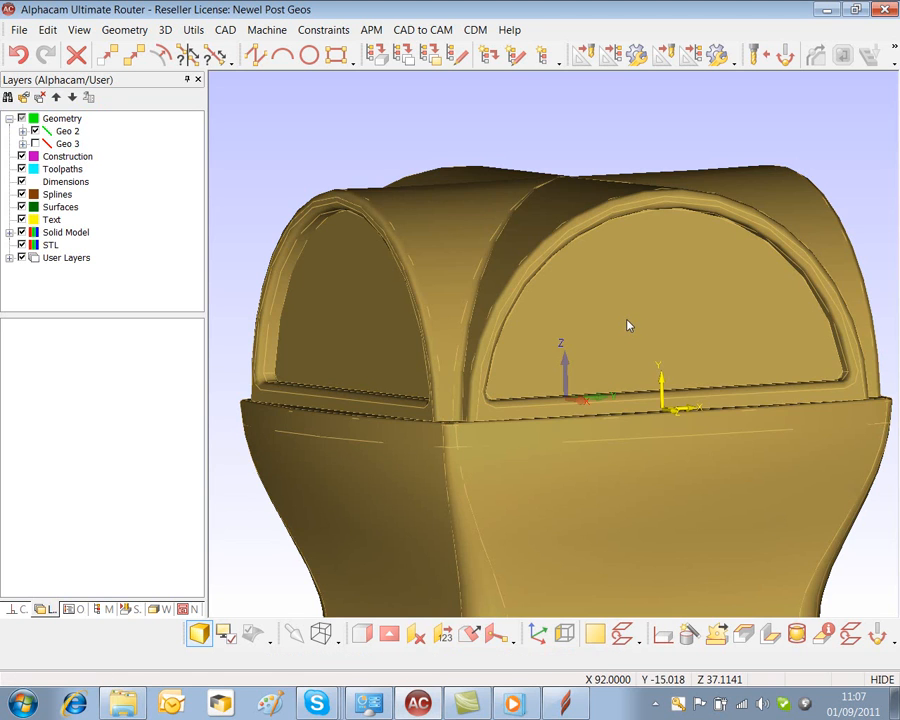
Step: Create a contour around the arched recessed face with 0.05 chord tolerance, picking the arch's edge for the bottom and top Z-levels
{"action": "left_click", "coordinate": [769, 640]}
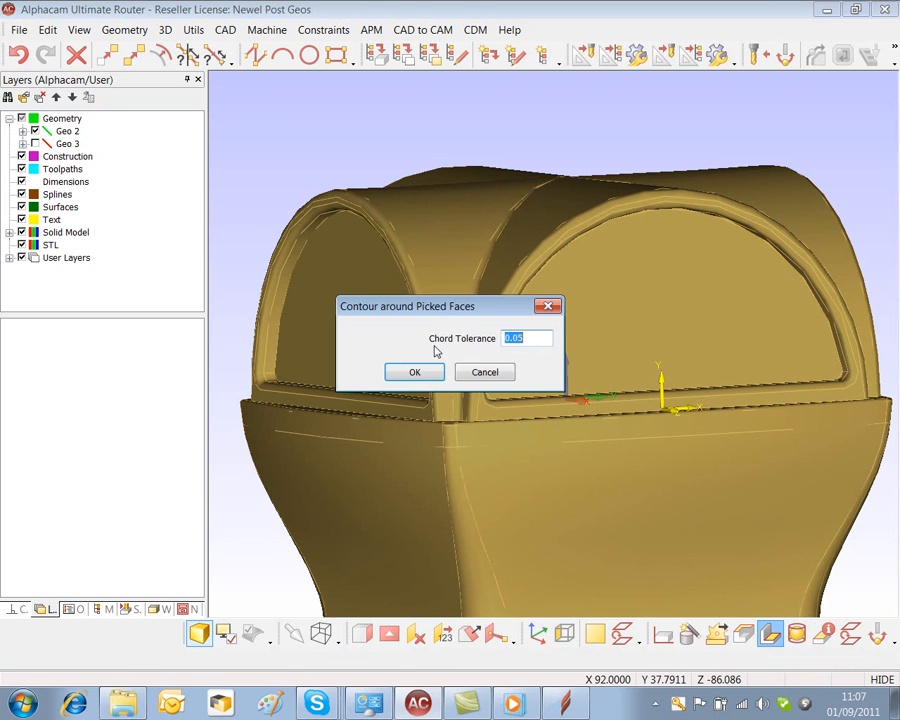
{"action": "left_click", "coordinate": [402, 373]}
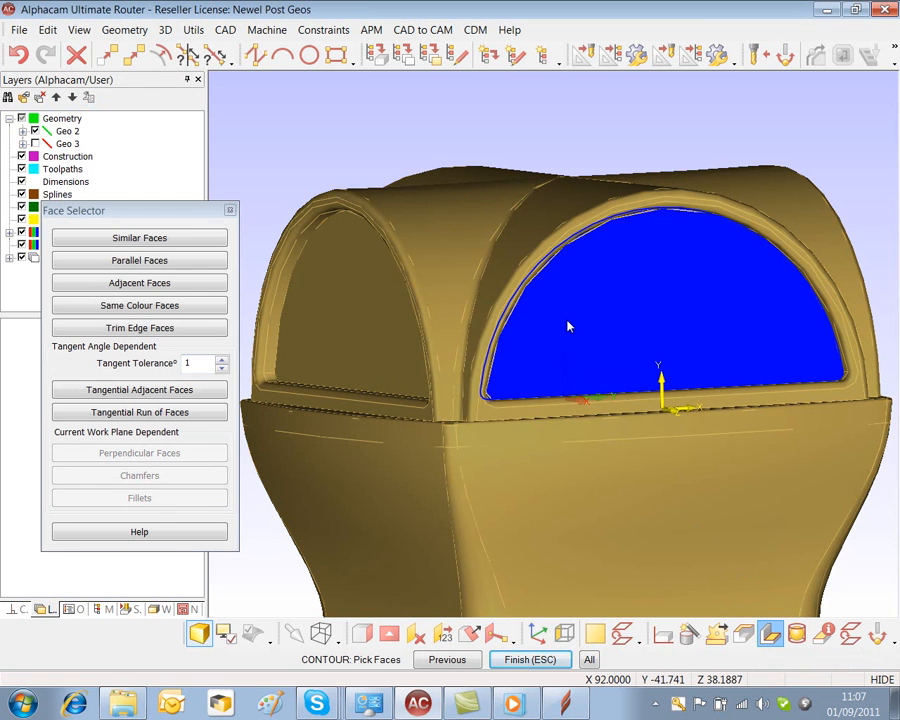
{"action": "left_click", "coordinate": [568, 324]}
{"action": "scroll", "coordinate": [786, 288], "scroll_direction": "up", "scroll_amount": 5}
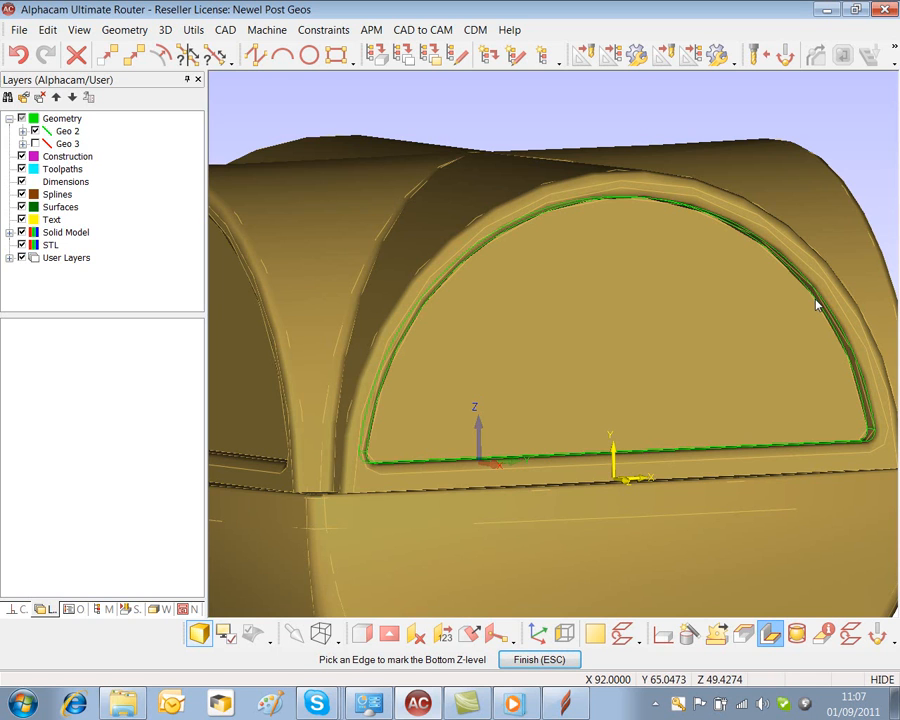
{"action": "left_click", "coordinate": [812, 303]}
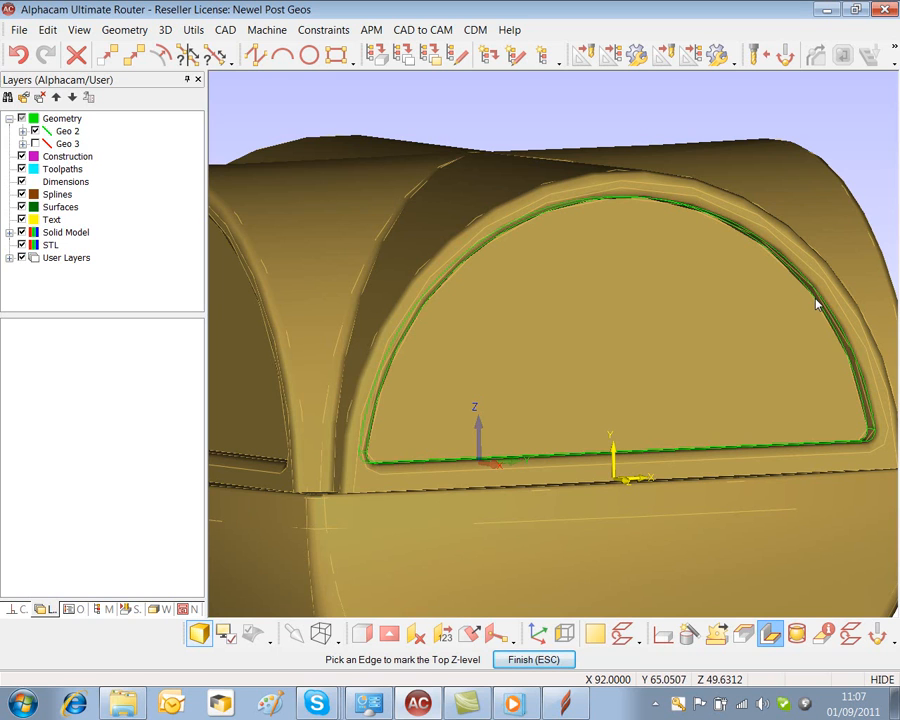
{"action": "left_click", "coordinate": [817, 305]}
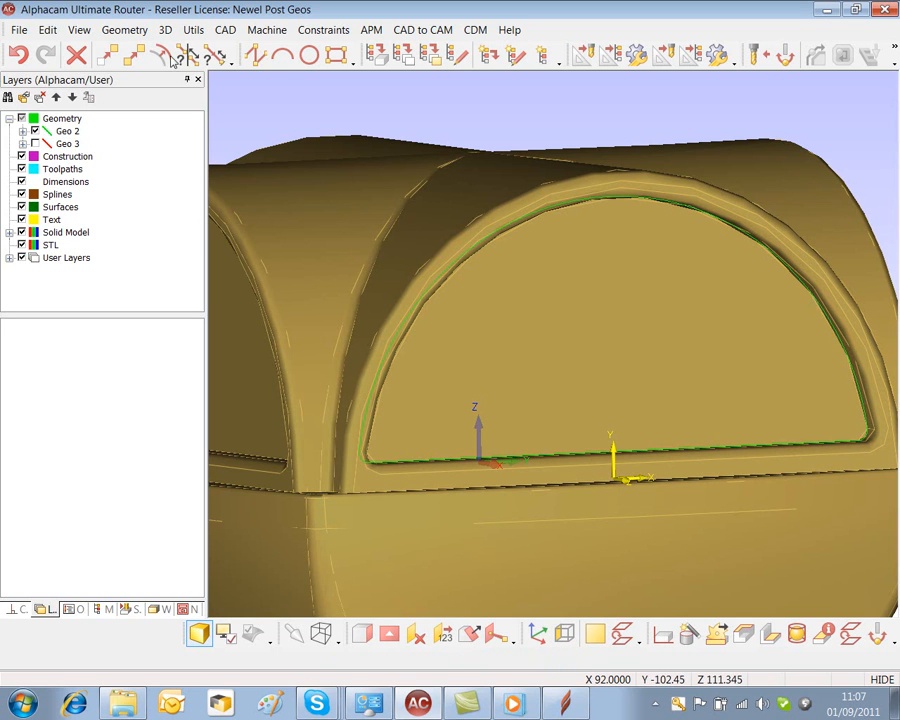
Step: Export the arched contour to Aspire, switch to Aspire and paste it into the new job
{"action": "left_click", "coordinate": [18, 30]}
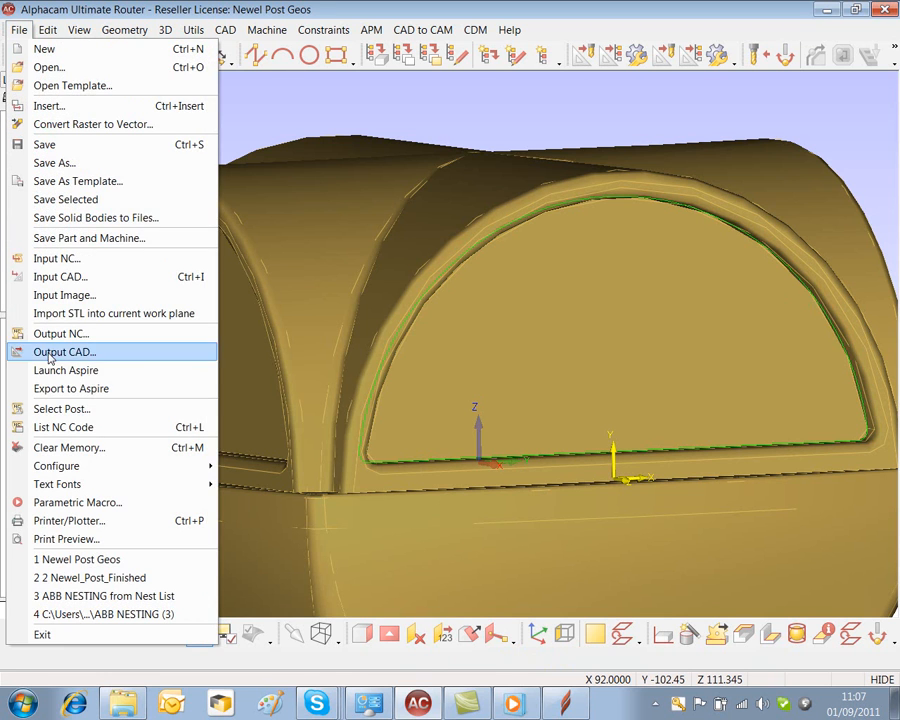
{"action": "left_click", "coordinate": [68, 389]}
{"action": "left_click", "coordinate": [435, 286]}
{"action": "key", "text": "Escape"}
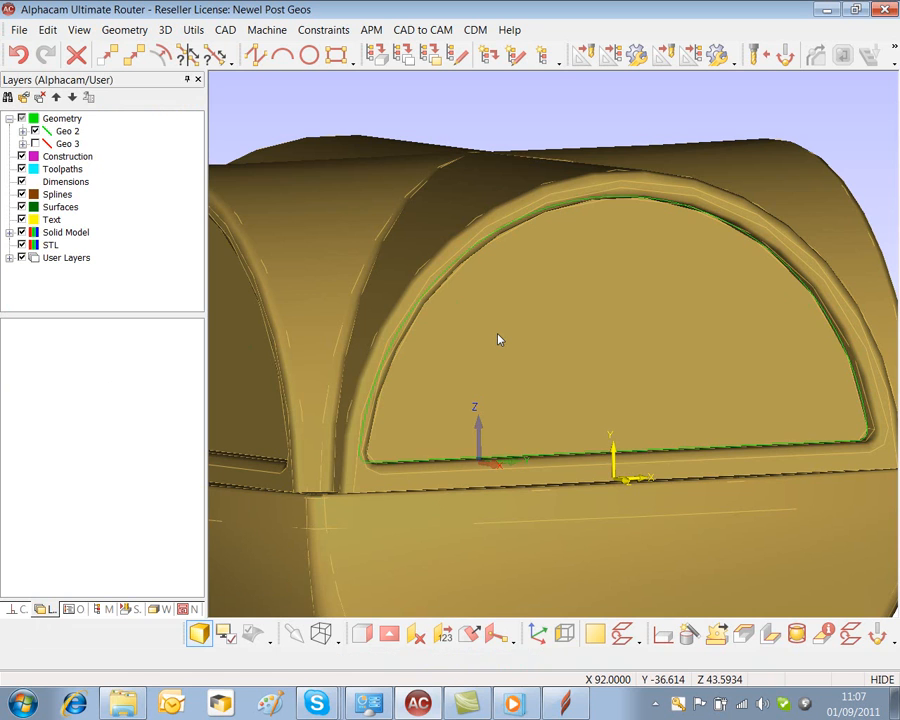
{"action": "left_click", "coordinate": [566, 705]}
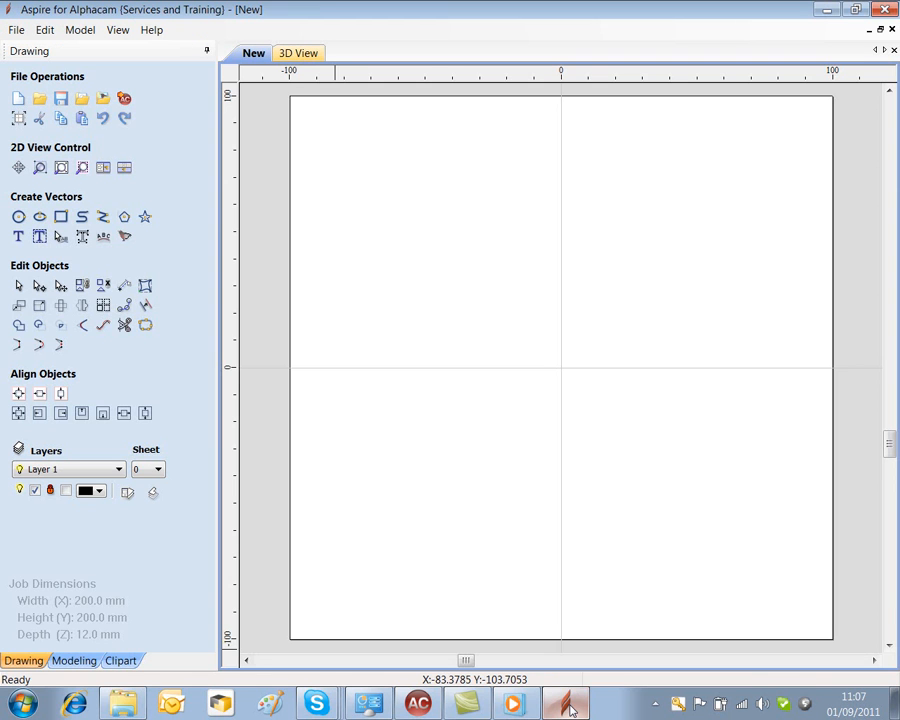
{"action": "right_click", "coordinate": [492, 342]}
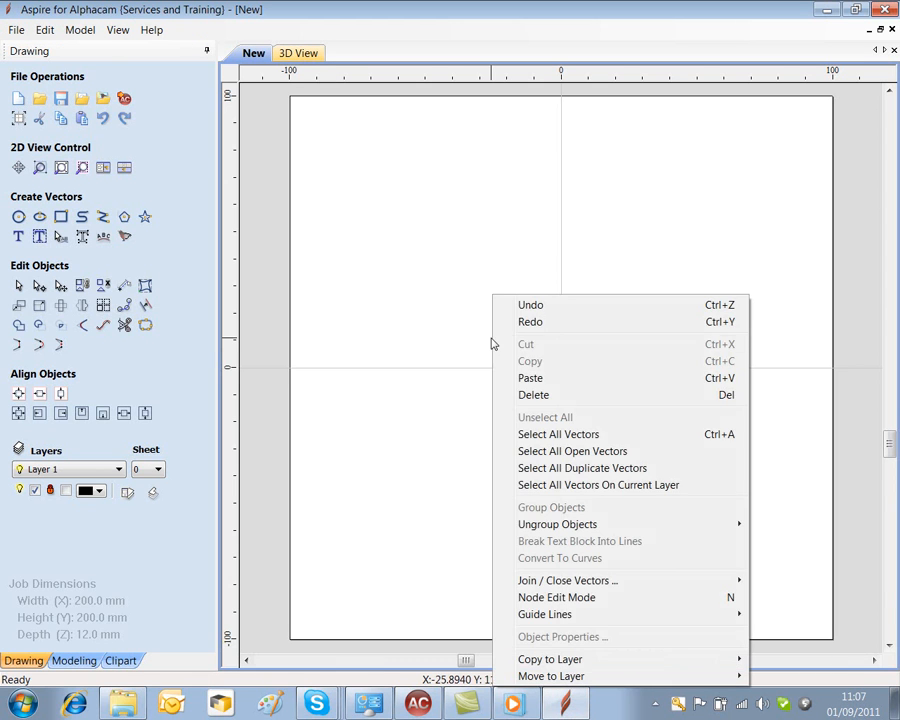
{"action": "left_click", "coordinate": [554, 377]}
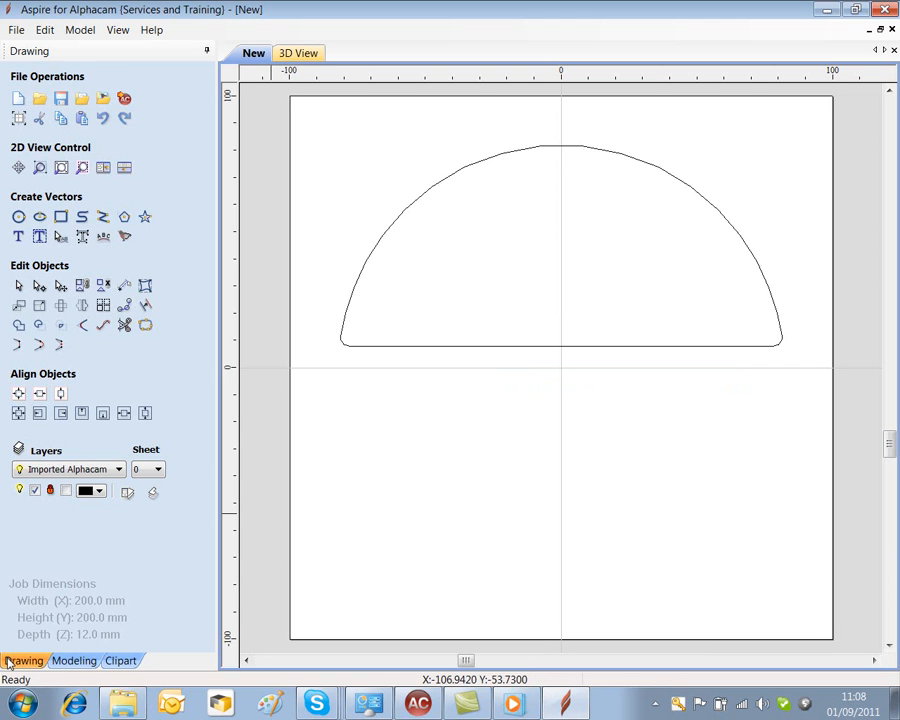
Step: Import the Flourish86A-A.v3m 3D component into the job
{"action": "left_click", "coordinate": [72, 660]}
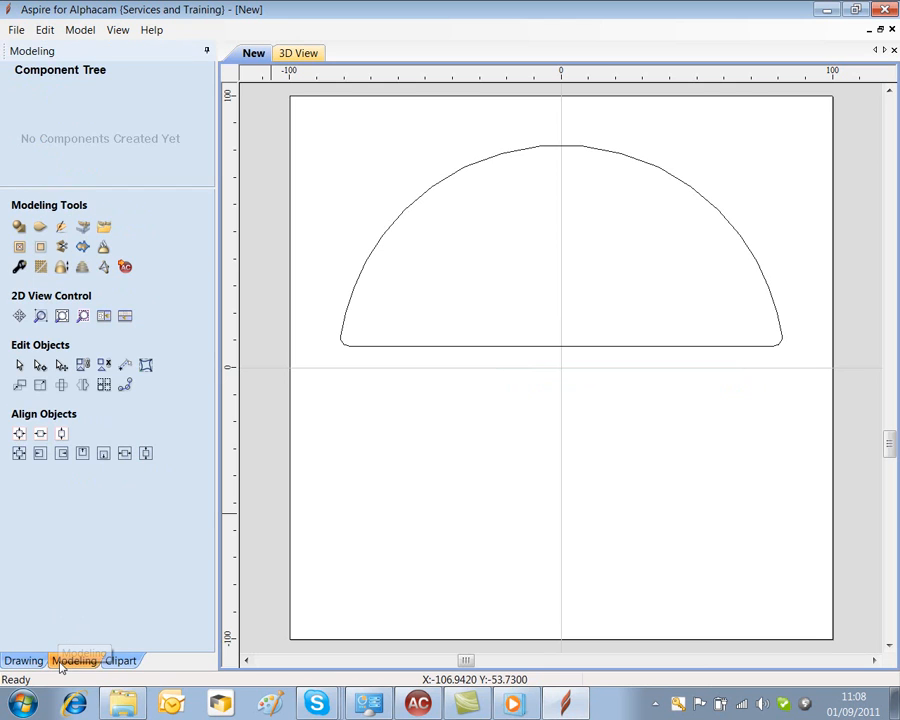
{"action": "left_click", "coordinate": [104, 230]}
{"action": "left_click", "coordinate": [477, 291]}
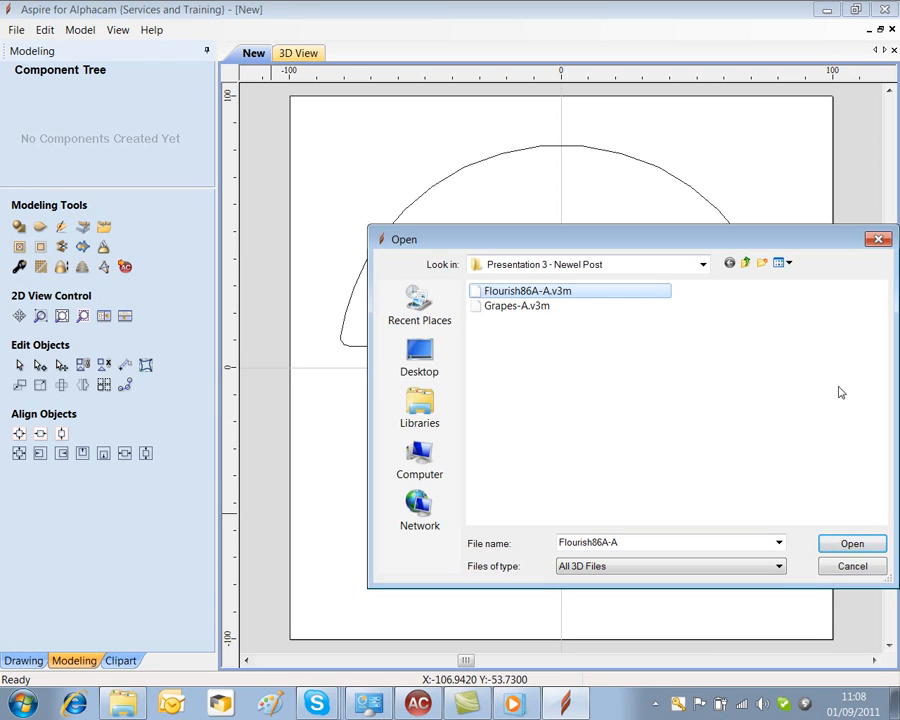
{"action": "left_click", "coordinate": [843, 545]}
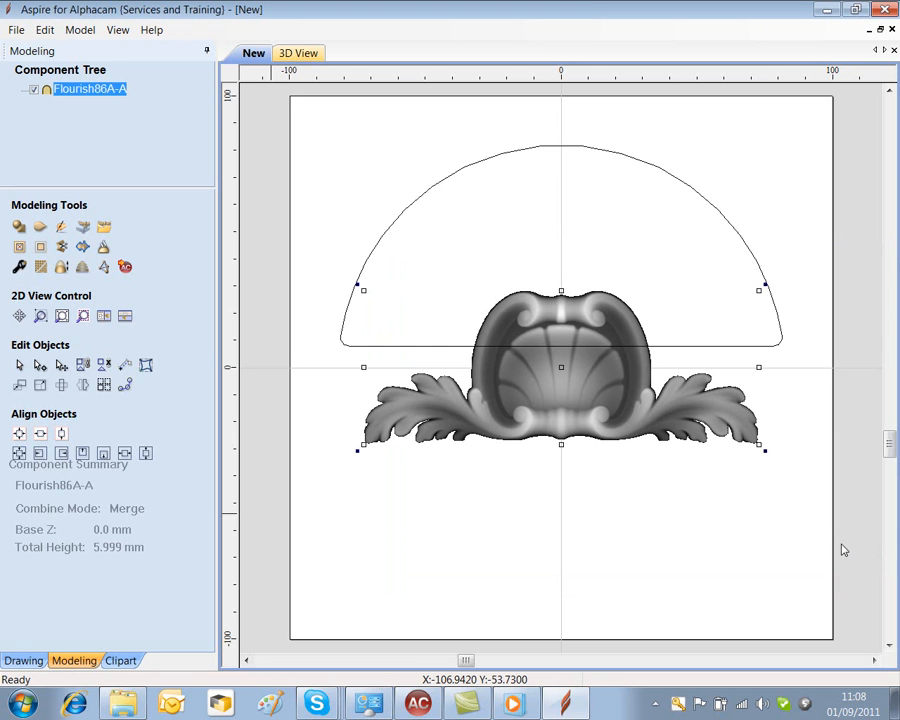
Step: Centre the flourish component inside the arched outline, both horizontally and vertically
{"action": "left_click", "coordinate": [383, 238], "text": "shift"}
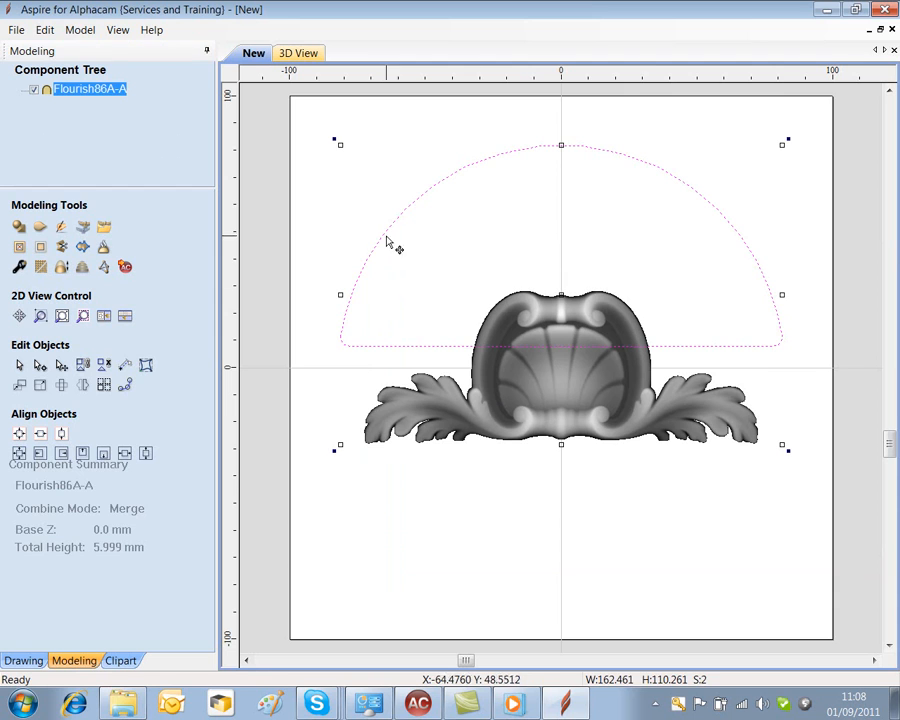
{"action": "left_click", "coordinate": [19, 453]}
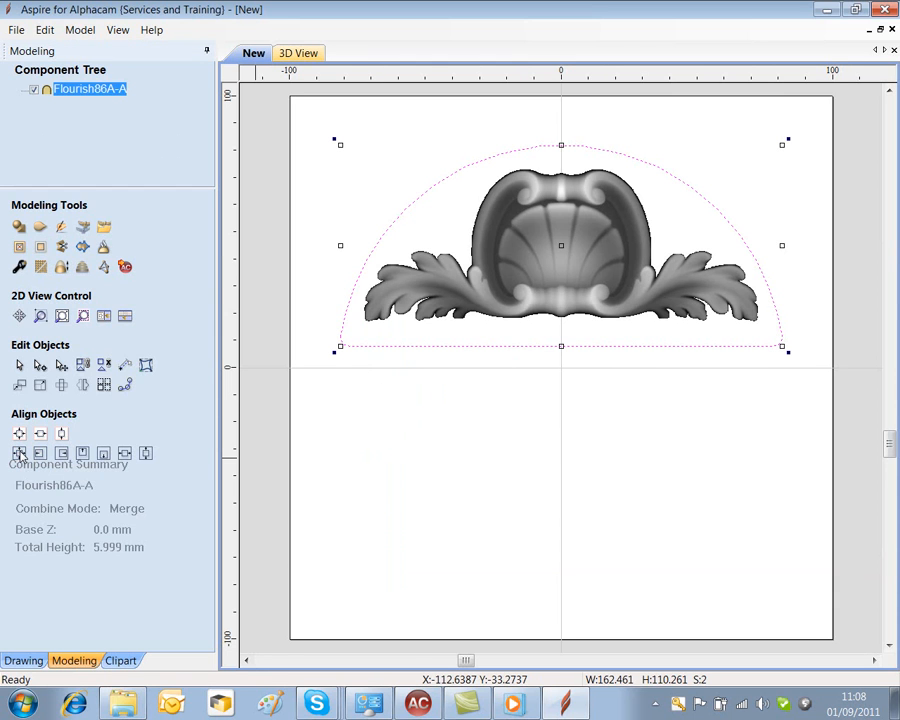
{"action": "left_click", "coordinate": [378, 459]}
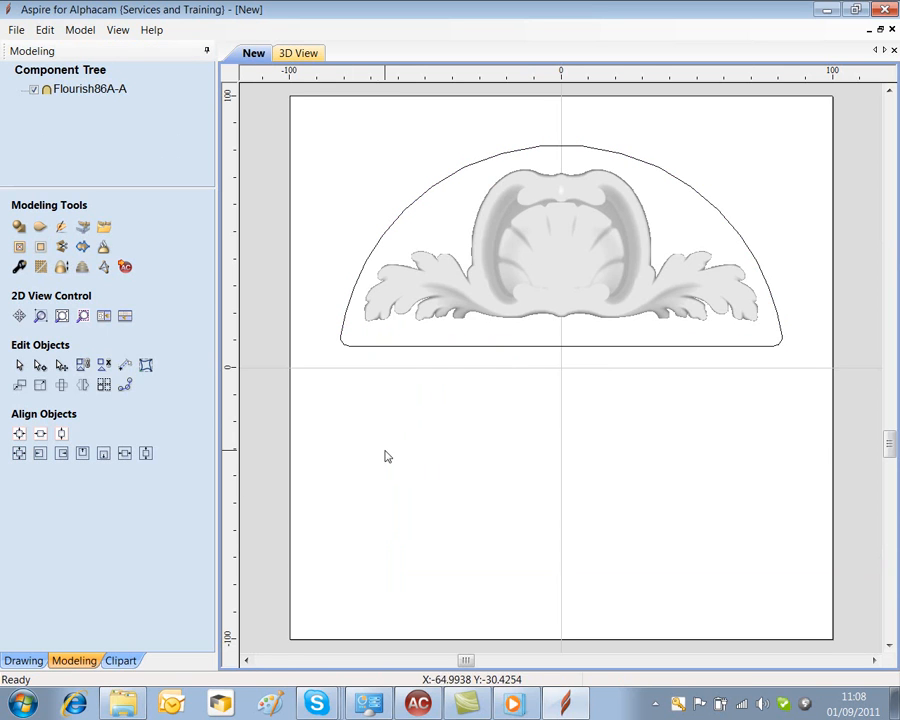
Step: Move the flourish down toward the arch's flat base and stretch it upward to about 63 mm high
{"action": "left_click", "coordinate": [586, 253]}
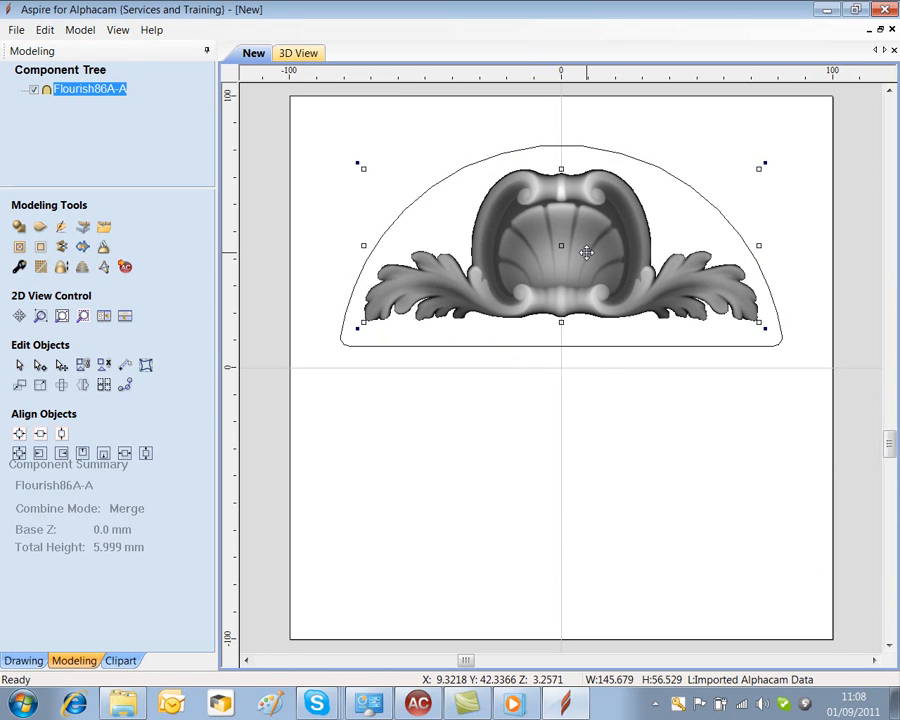
{"action": "left_click_drag", "start_coordinate": [586, 253], "coordinate": [588, 259]}
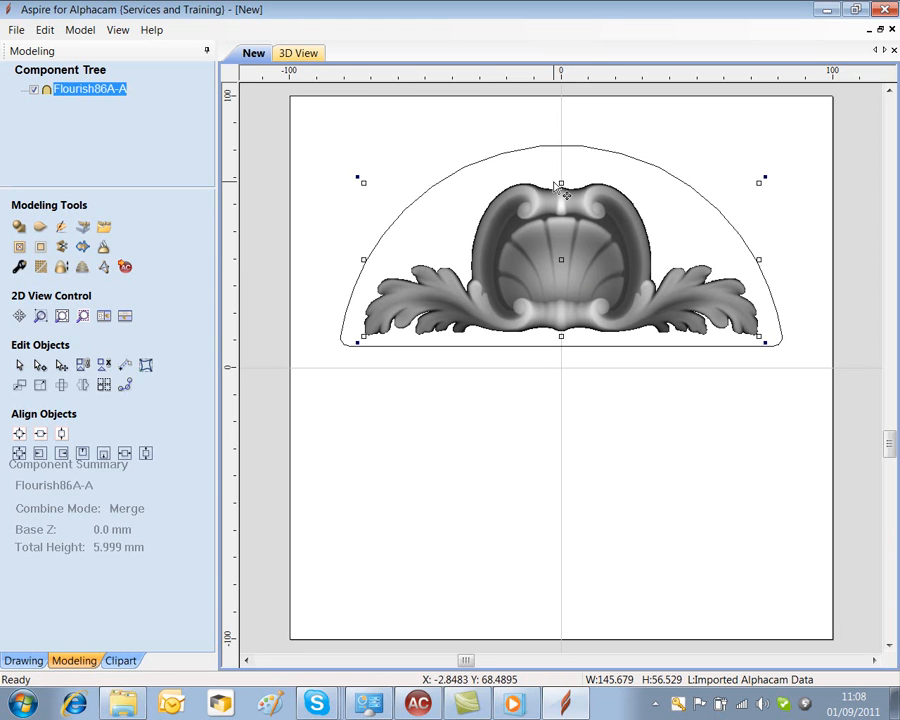
{"action": "left_click_drag", "start_coordinate": [561, 182], "coordinate": [558, 163]}
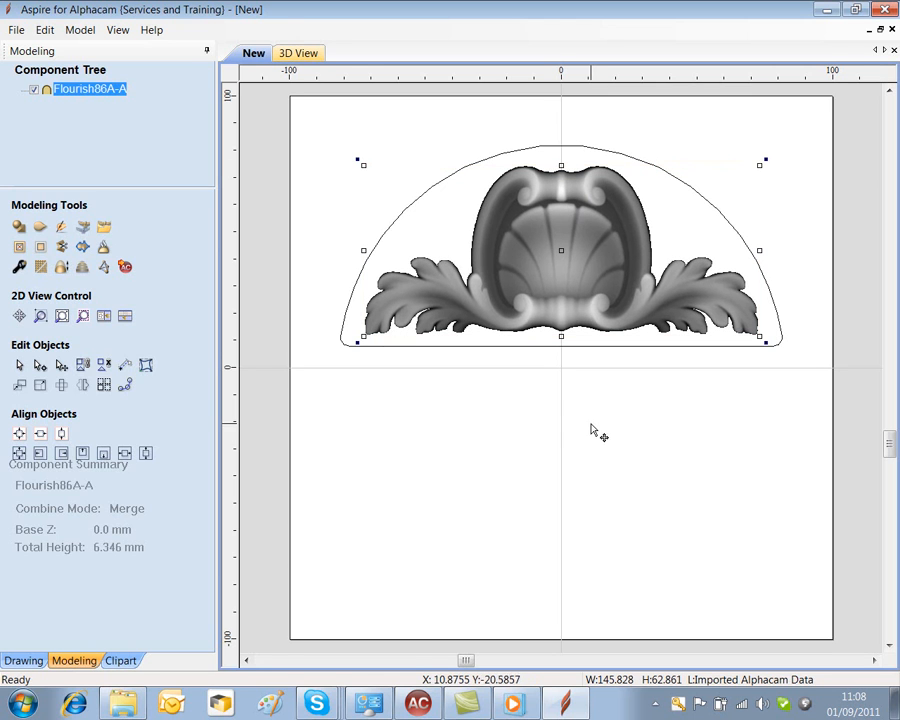
{"action": "left_click", "coordinate": [545, 456]}
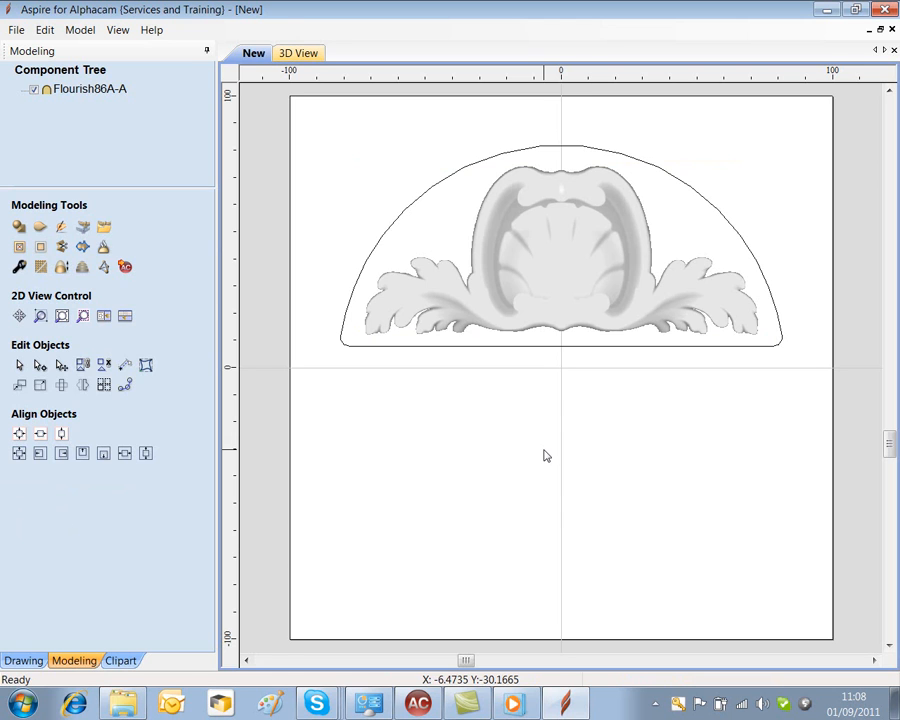
Step: Tile the 2D and 3D views side by side and examine where the flourish's left leaf meets the central shell
{"action": "left_click", "coordinate": [448, 311]}
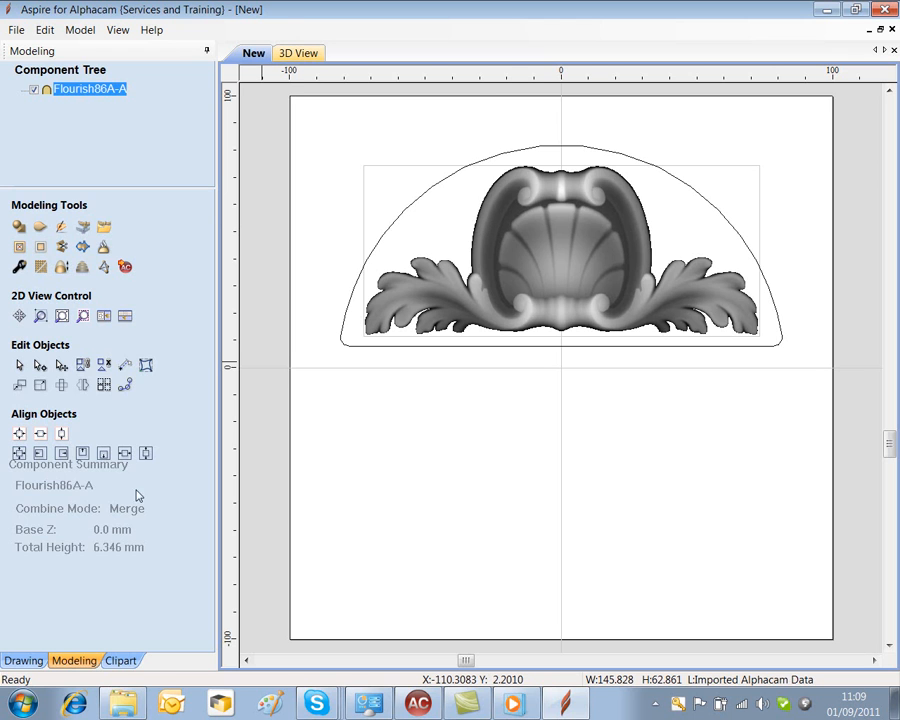
{"action": "left_click", "coordinate": [104, 318]}
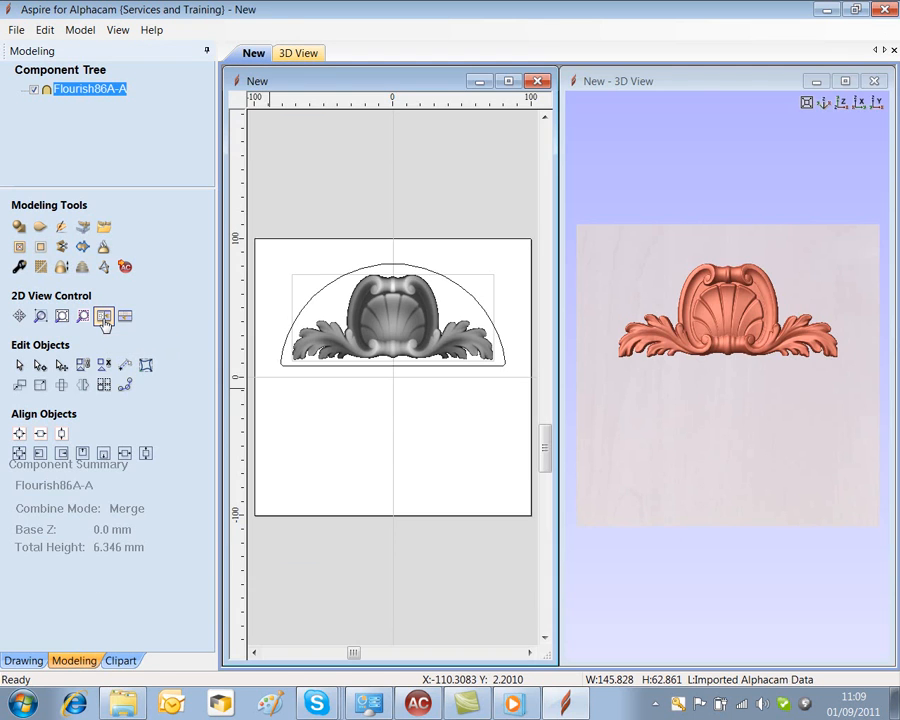
{"action": "left_click", "coordinate": [347, 372]}
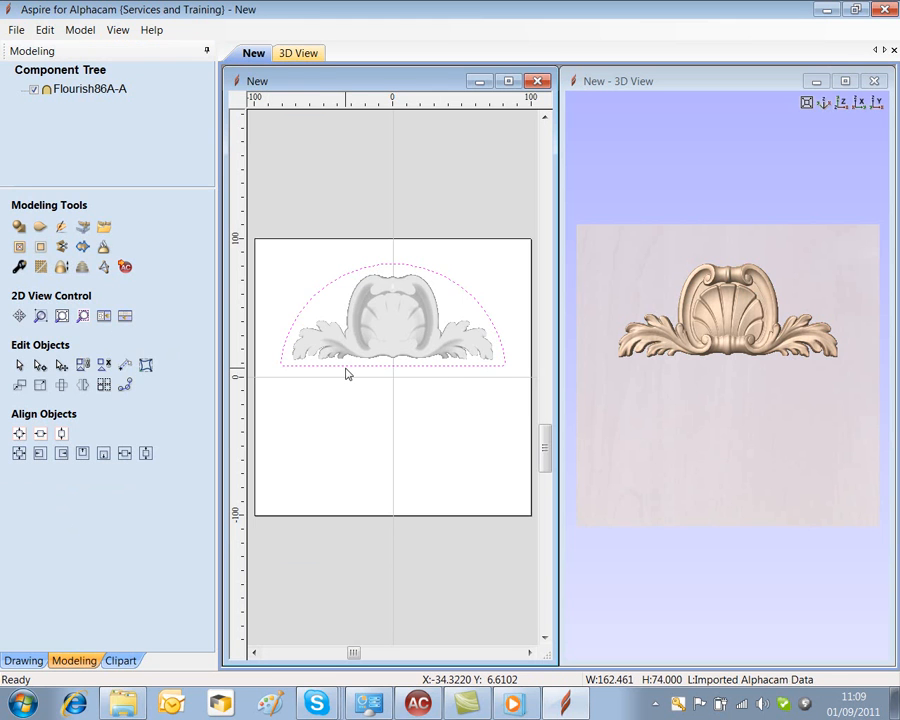
{"action": "scroll", "coordinate": [347, 374], "scroll_direction": "up", "scroll_amount": 5}
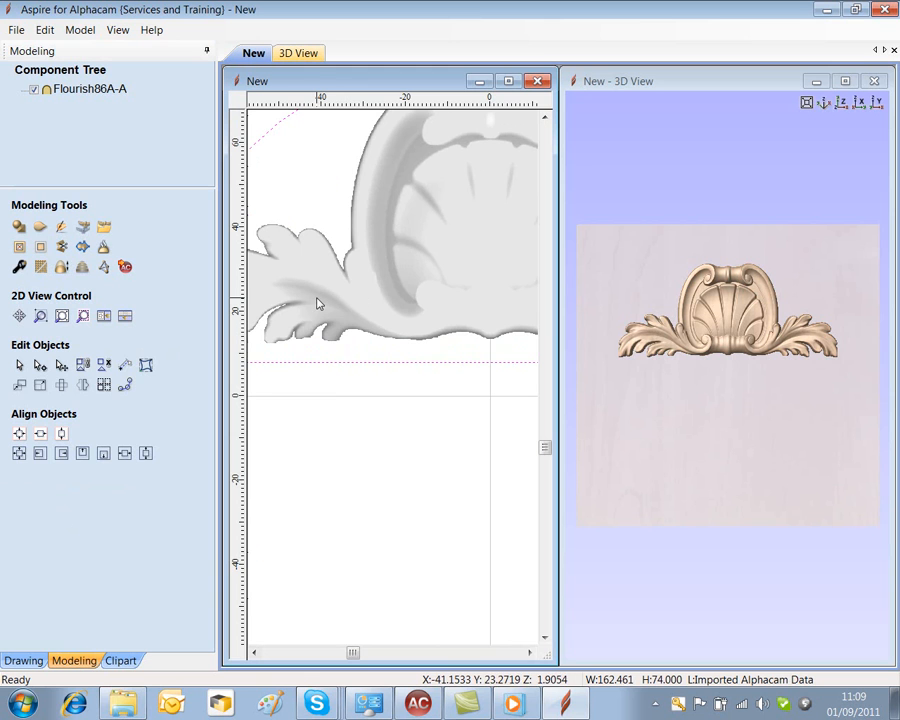
{"action": "middle_click_drag", "start_coordinate": [317, 297], "coordinate": [423, 341]}
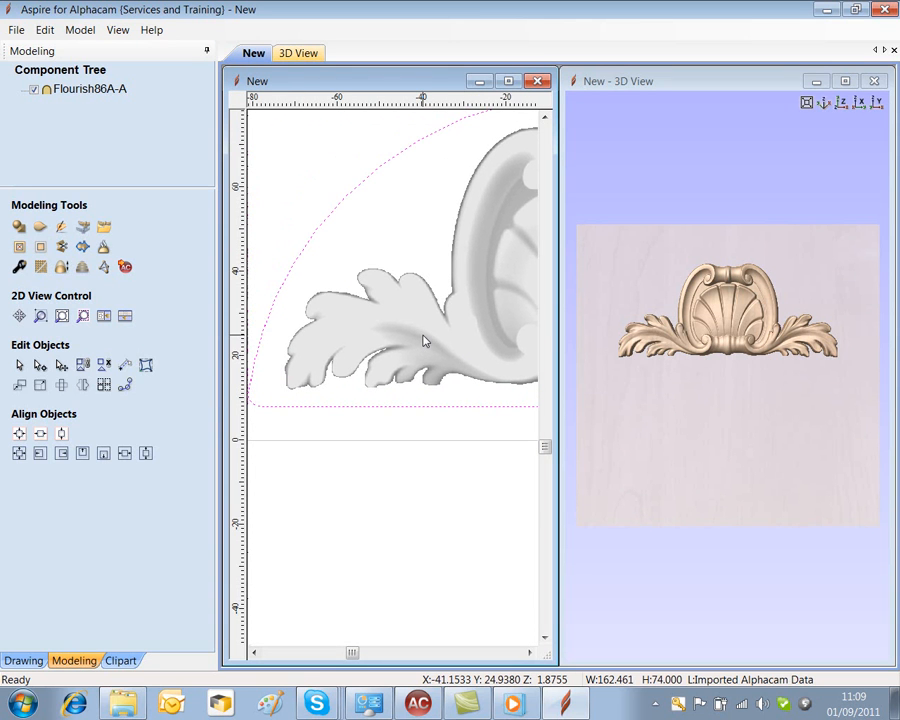
{"action": "left_click", "coordinate": [710, 335]}
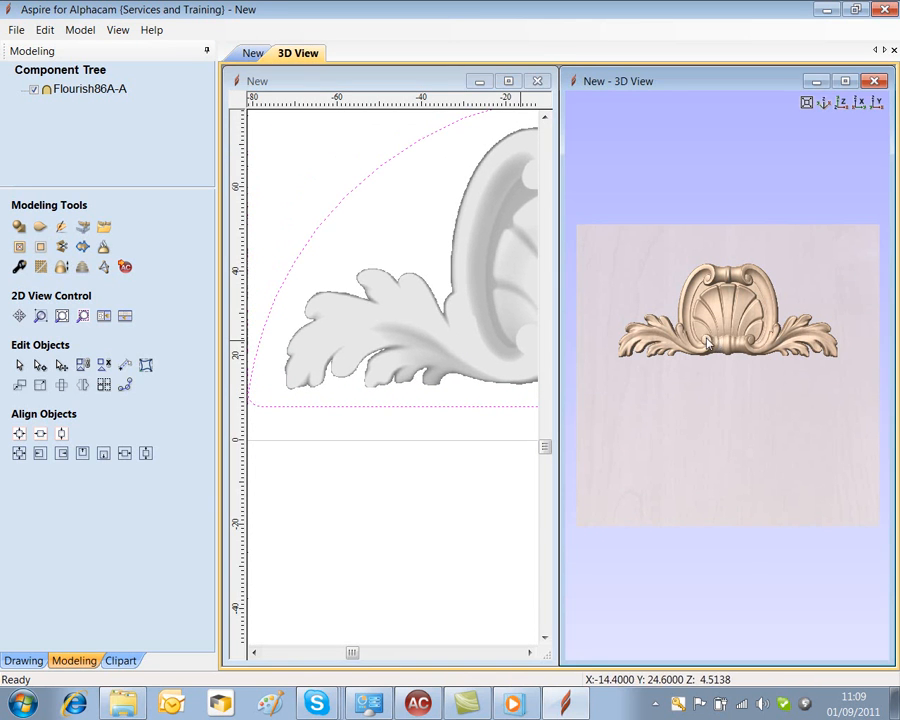
{"action": "scroll", "coordinate": [707, 345], "scroll_direction": "down", "scroll_amount": 2}
{"action": "scroll", "coordinate": [707, 344], "scroll_direction": "up", "scroll_amount": 3}
{"action": "middle_click_drag", "start_coordinate": [635, 357], "coordinate": [762, 363]}
{"action": "scroll", "coordinate": [762, 363], "scroll_direction": "up", "scroll_amount": 2}
{"action": "scroll", "coordinate": [750, 372], "scroll_direction": "down", "scroll_amount": 4}
{"action": "middle_click_drag", "start_coordinate": [695, 374], "coordinate": [703, 430]}
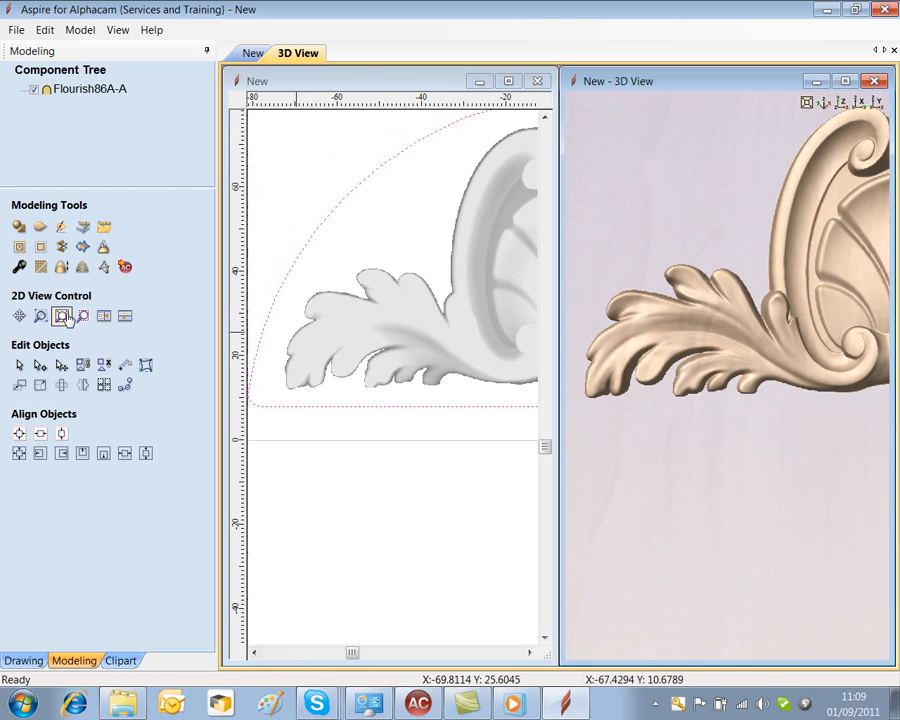
Step: Draw an open five-point polyline, about 12 × 32 mm, across the junction between the flourish's left leaf and central shell
{"action": "left_click", "coordinate": [28, 662]}
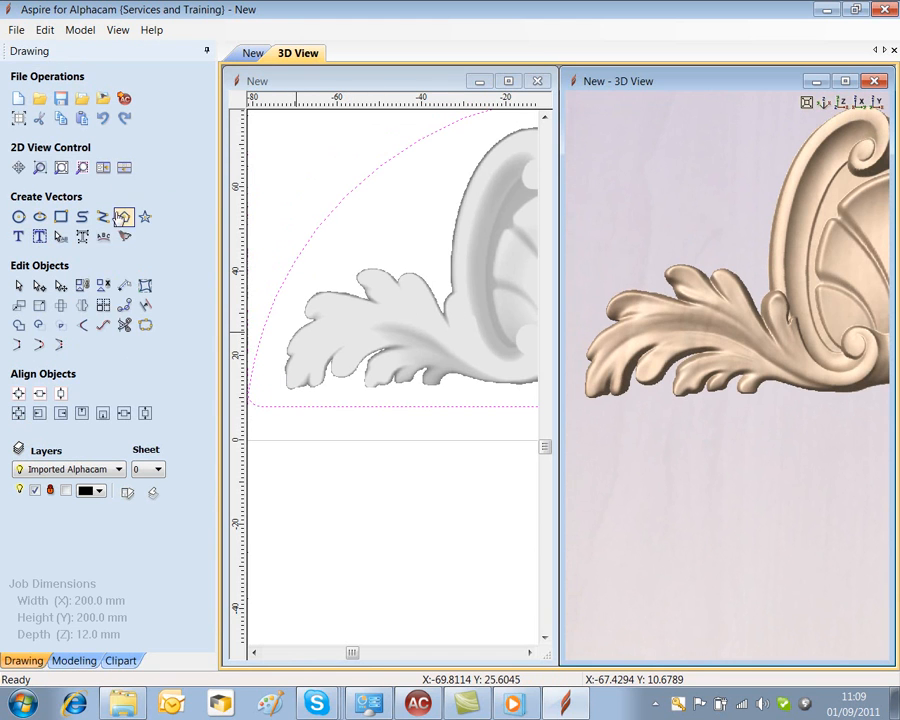
{"action": "left_click", "coordinate": [102, 219]}
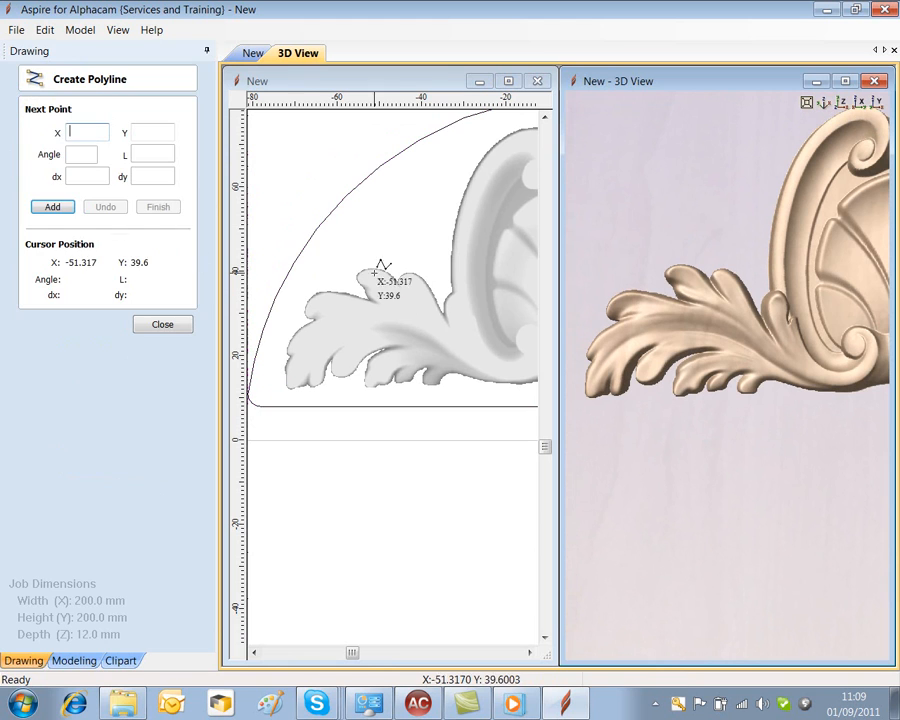
{"action": "left_click", "coordinate": [434, 261]}
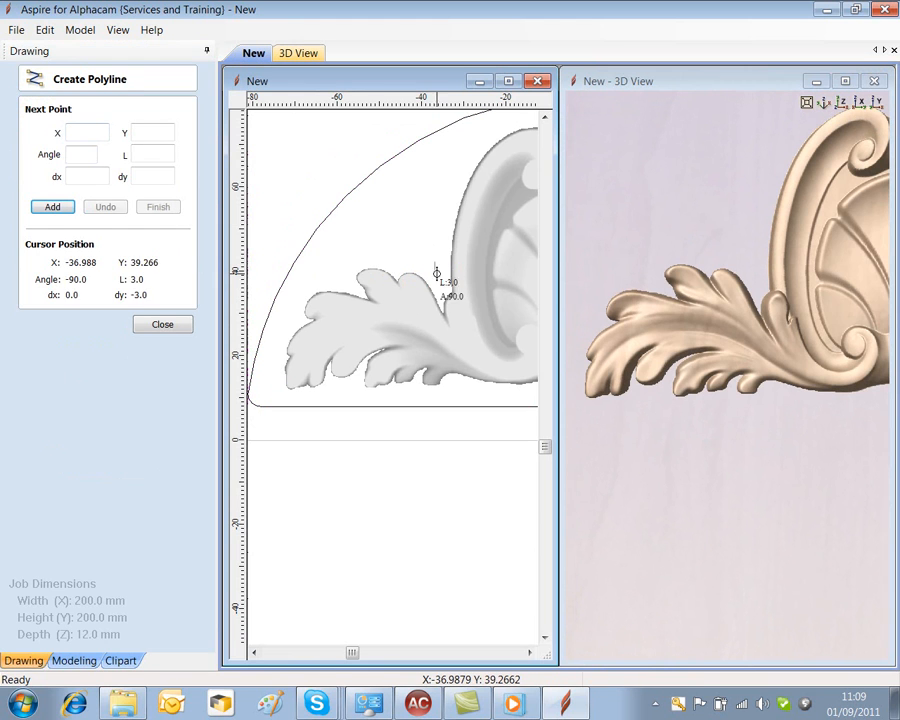
{"action": "left_click", "coordinate": [448, 331]}
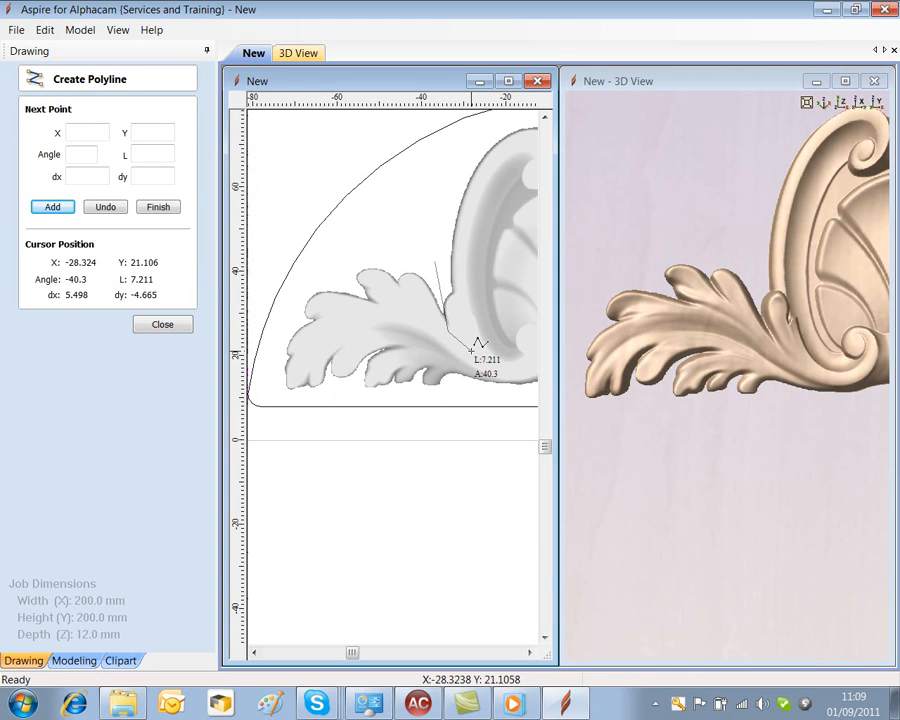
{"action": "left_click", "coordinate": [470, 352]}
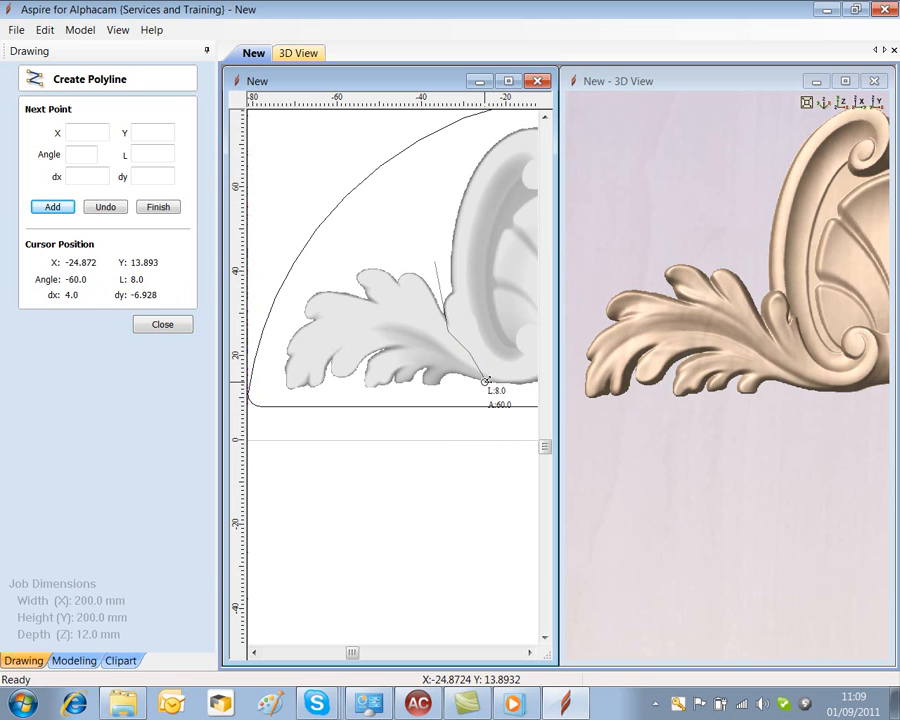
{"action": "left_click", "coordinate": [485, 381]}
{"action": "left_click", "coordinate": [485, 398]}
{"action": "right_click", "coordinate": [491, 398]}
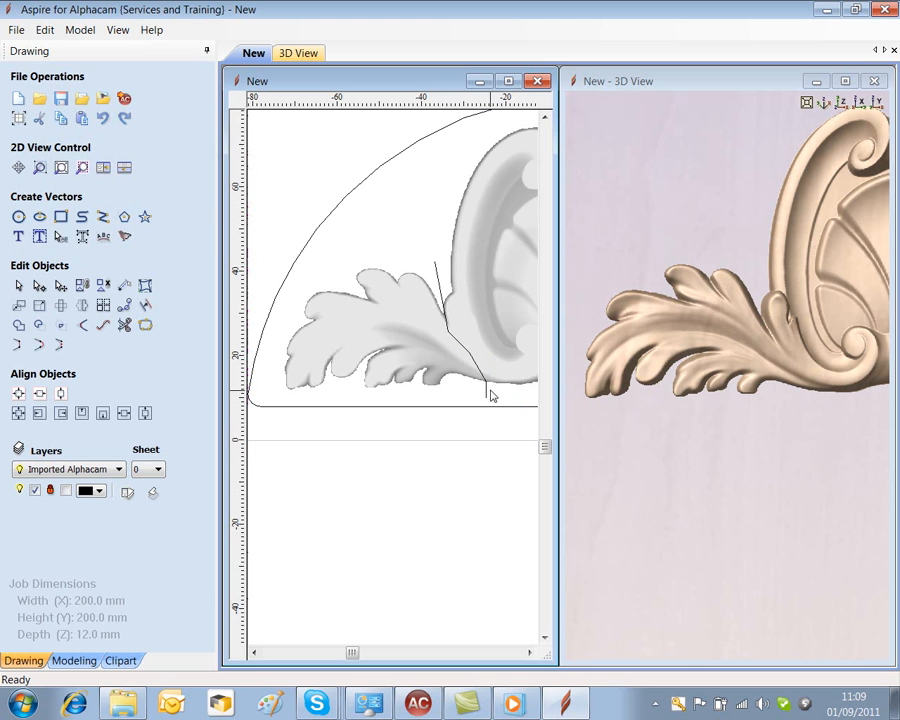
Step: Smooth the two middle nodes of the polyline across the leaf junction, turning its adjoining straight spans into curves
{"action": "left_click", "coordinate": [472, 360]}
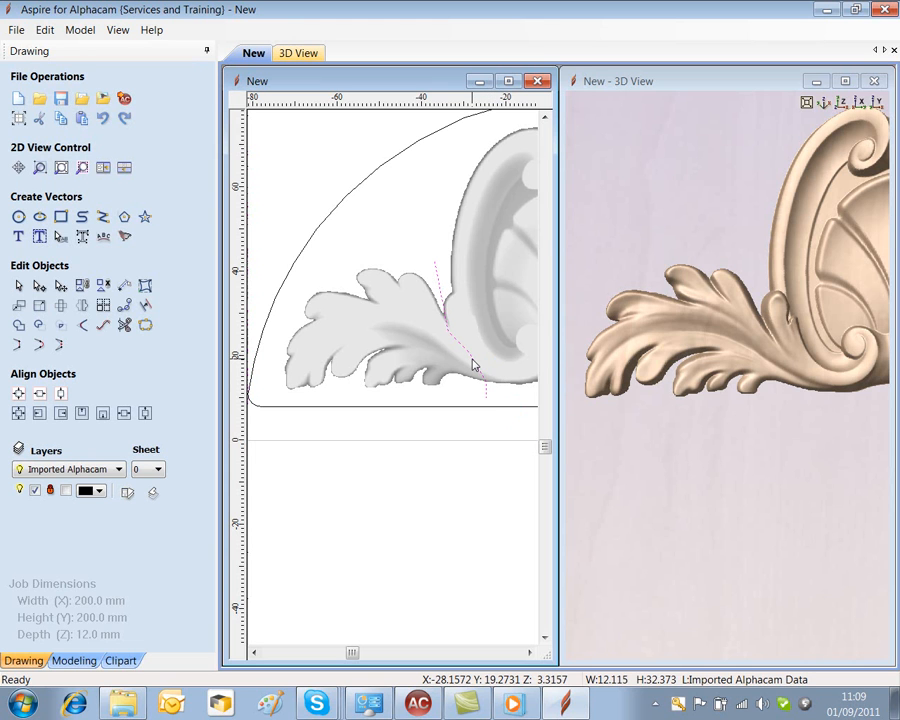
{"action": "key", "text": "n"}
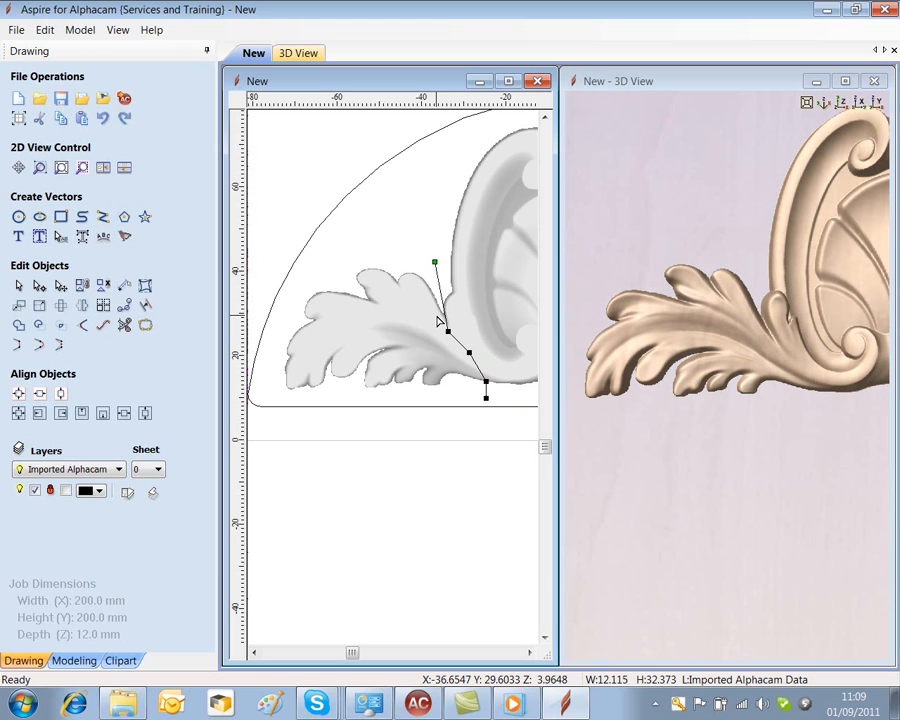
{"action": "left_click_drag", "start_coordinate": [435, 315], "coordinate": [496, 375]}
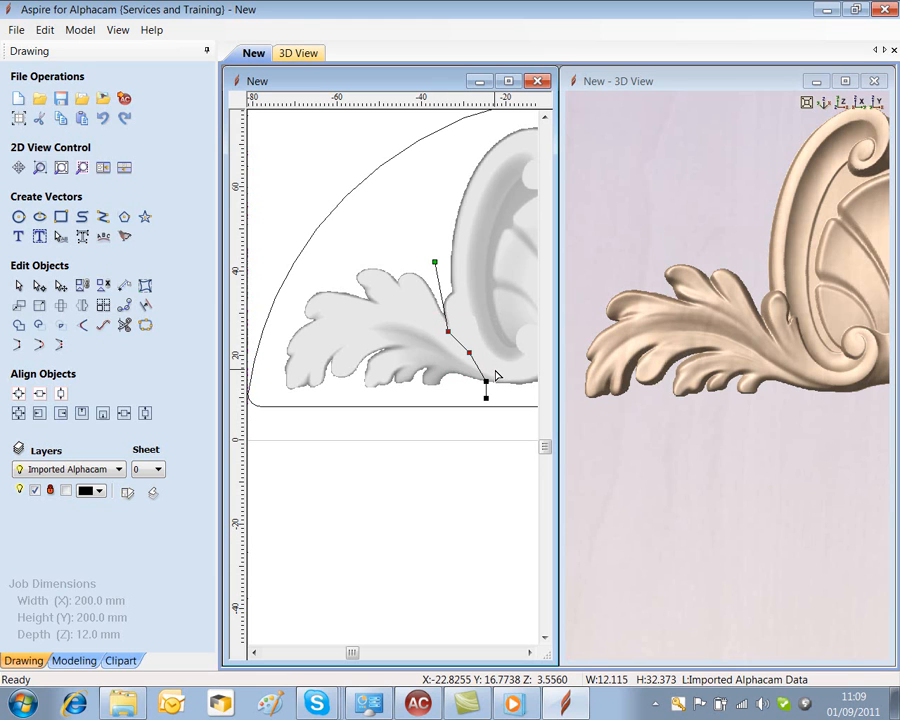
{"action": "key", "text": "c"}
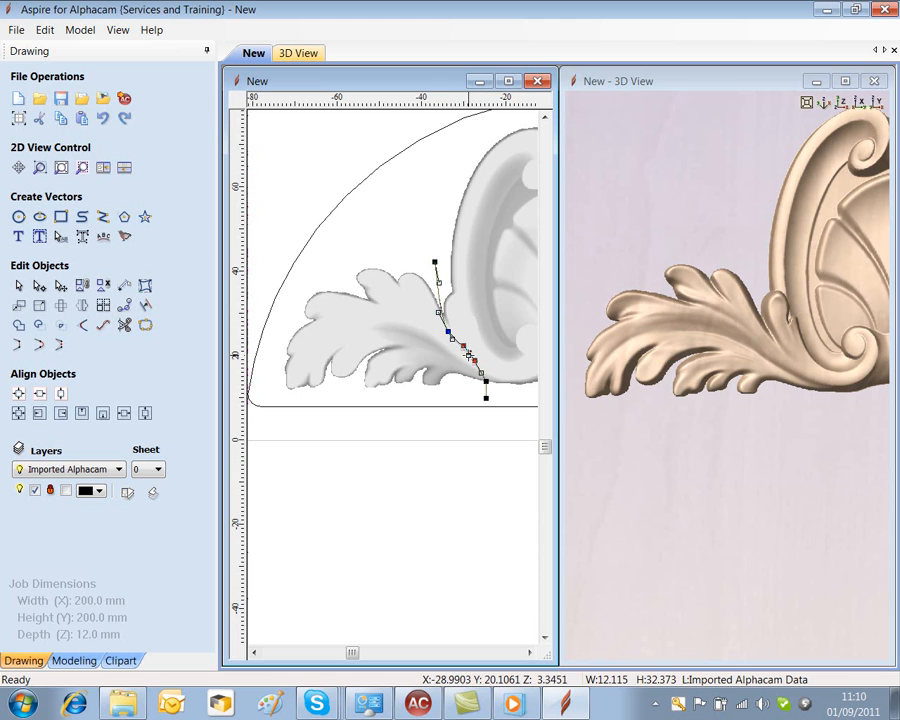
Step: Reposition the curve's two smooth nodes and the corner node at the leaf's lower edge to follow the leaf-shell junction
{"action": "scroll", "coordinate": [481, 357], "scroll_direction": "up", "scroll_amount": 3}
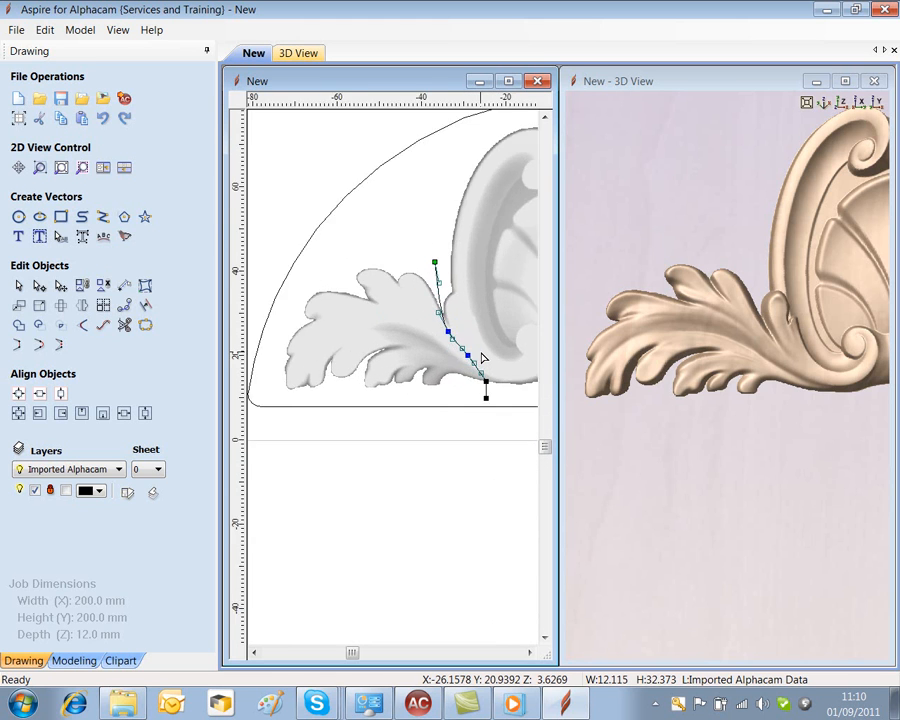
{"action": "scroll", "coordinate": [481, 357], "scroll_direction": "up", "scroll_amount": 1}
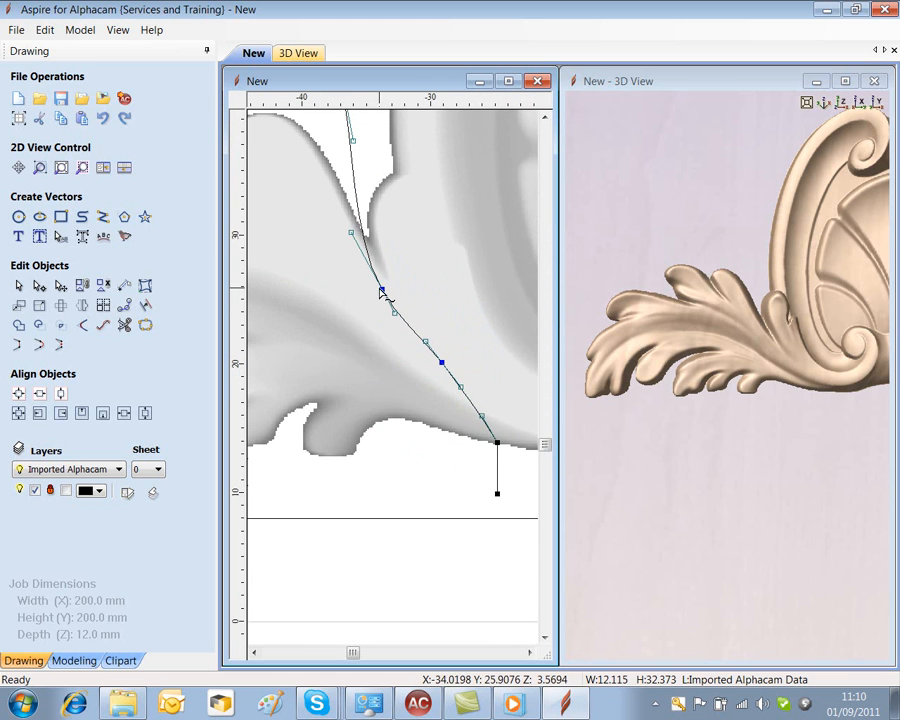
{"action": "left_click_drag", "start_coordinate": [380, 289], "coordinate": [388, 290]}
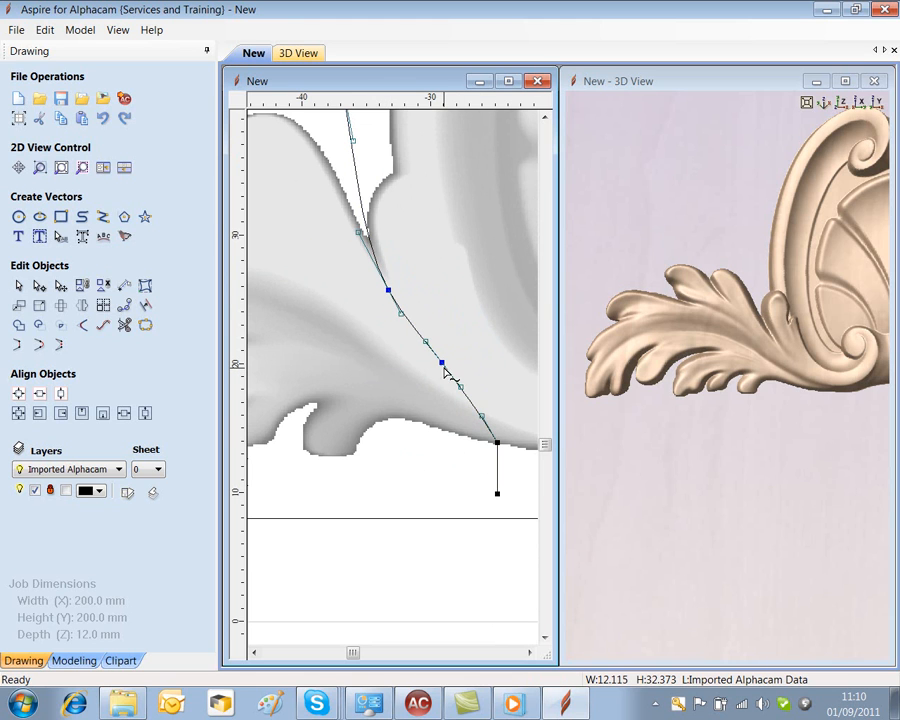
{"action": "left_click_drag", "start_coordinate": [445, 363], "coordinate": [458, 375]}
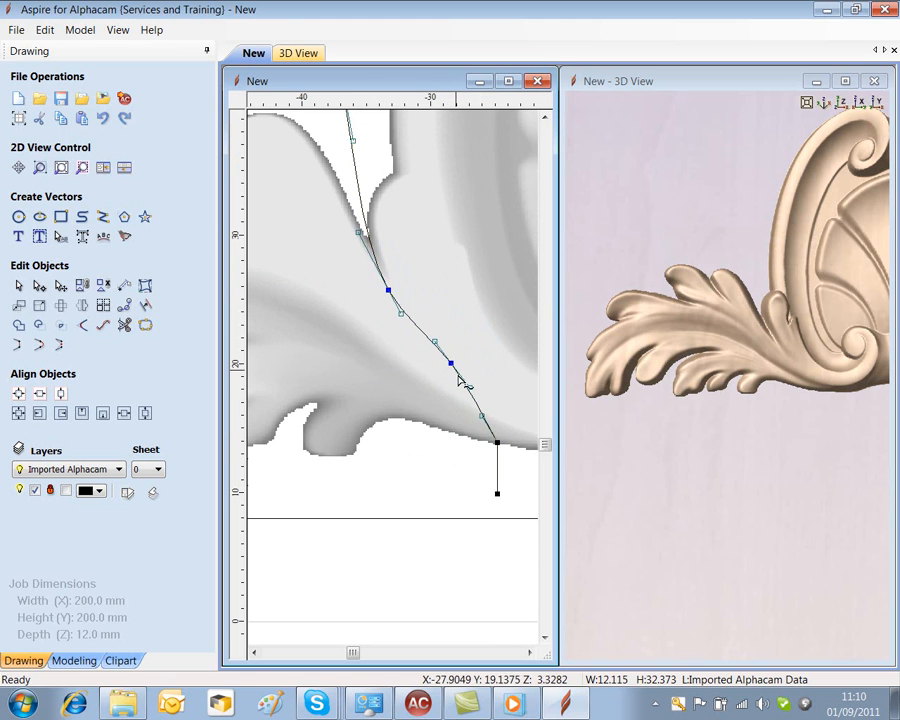
{"action": "left_click", "coordinate": [492, 443]}
{"action": "left_click_drag", "start_coordinate": [490, 445], "coordinate": [490, 445]}
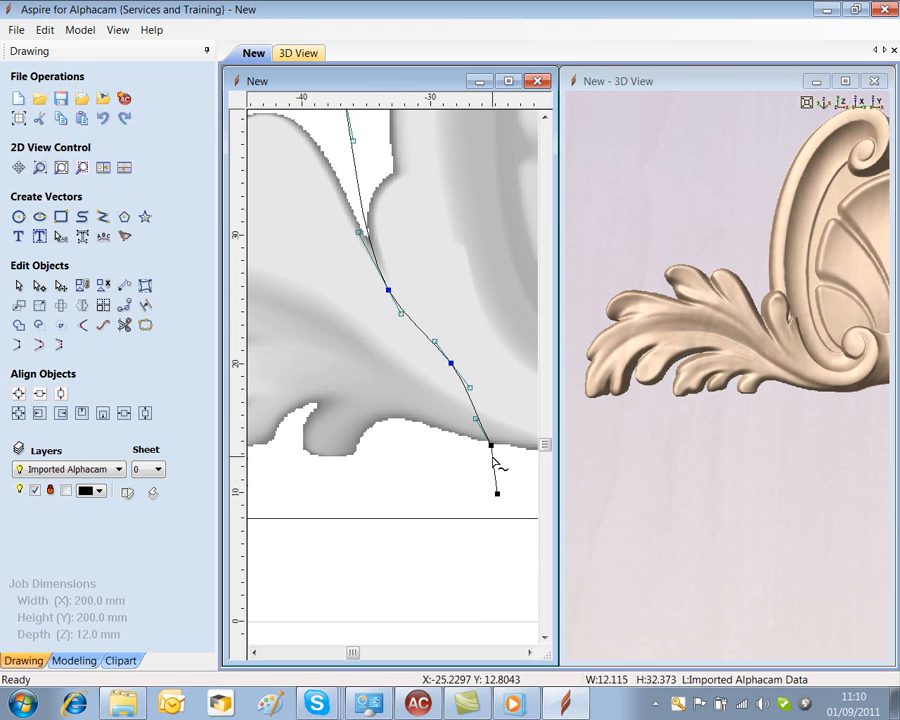
{"action": "left_click", "coordinate": [466, 469]}
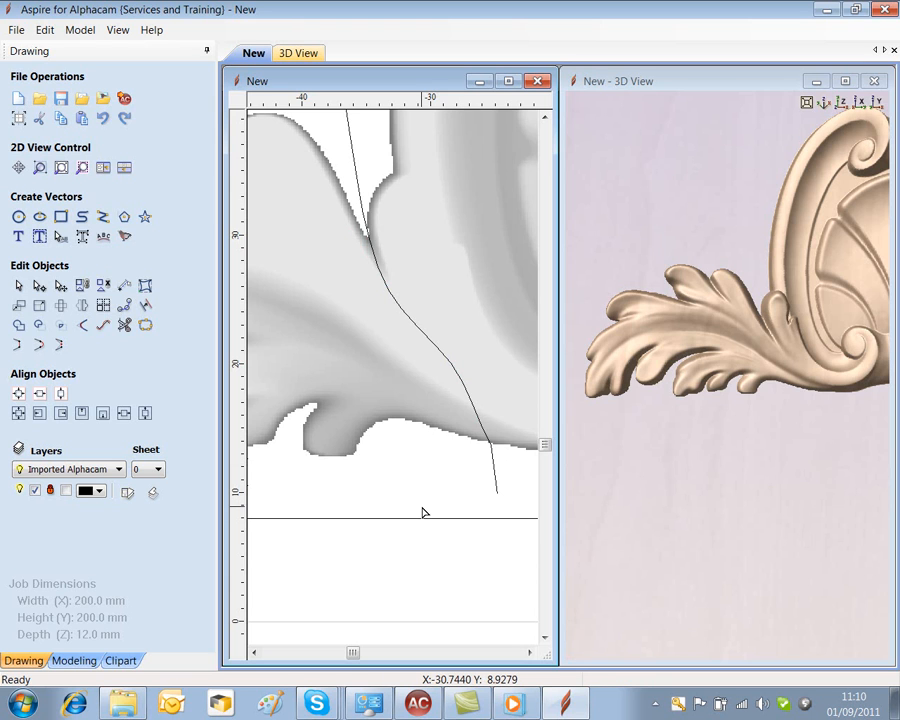
Step: Split the flourish component along the open curve to separate the left leaf from the shell
{"action": "left_click", "coordinate": [76, 660]}
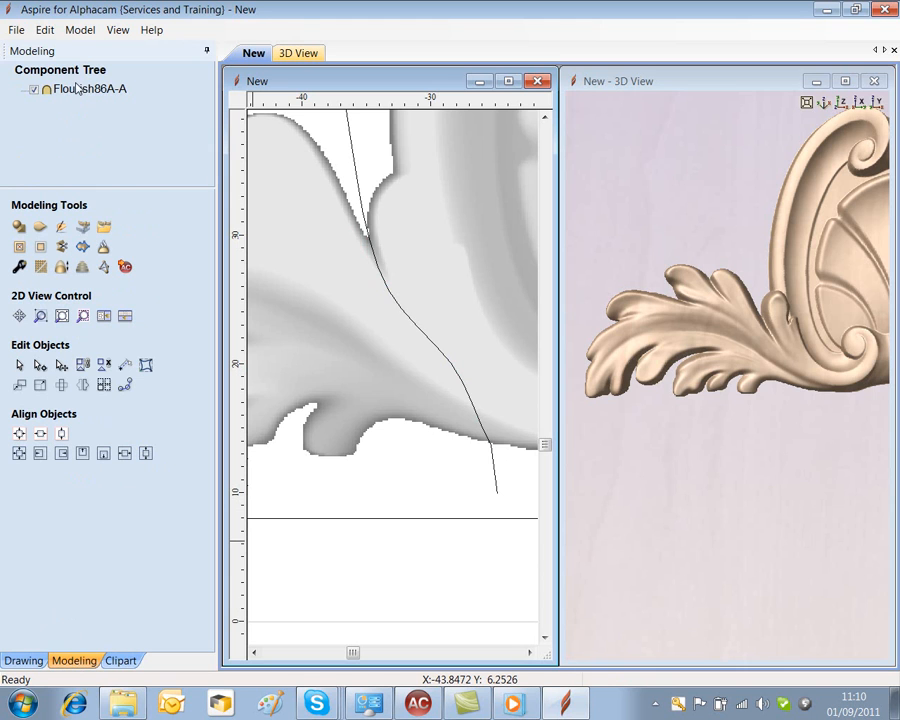
{"action": "left_click", "coordinate": [373, 373]}
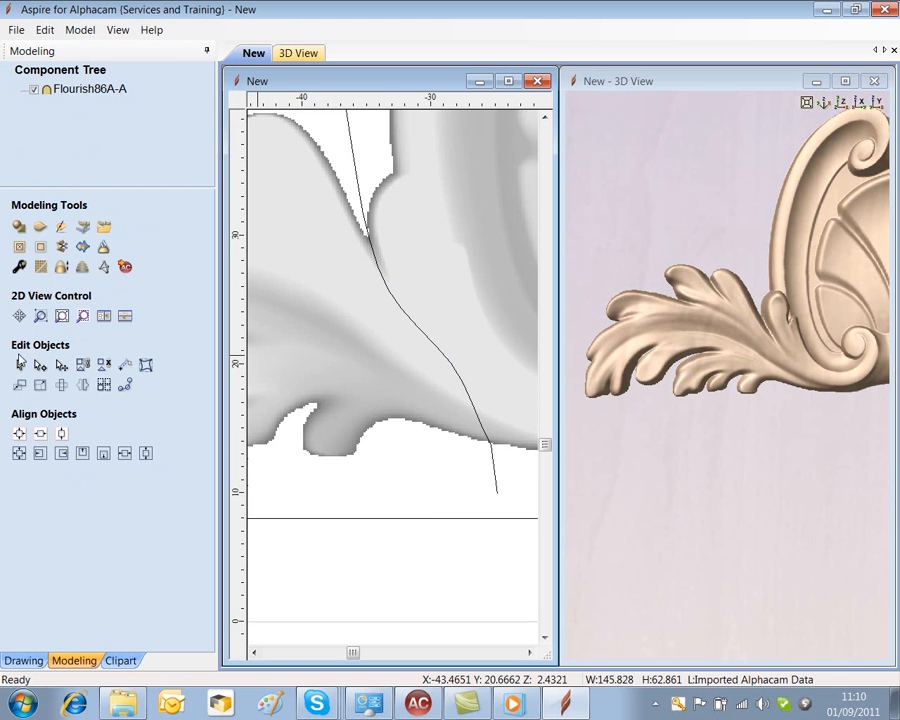
{"action": "left_click", "coordinate": [19, 365]}
{"action": "left_click", "coordinate": [426, 404]}
{"action": "left_click", "coordinate": [426, 404]}
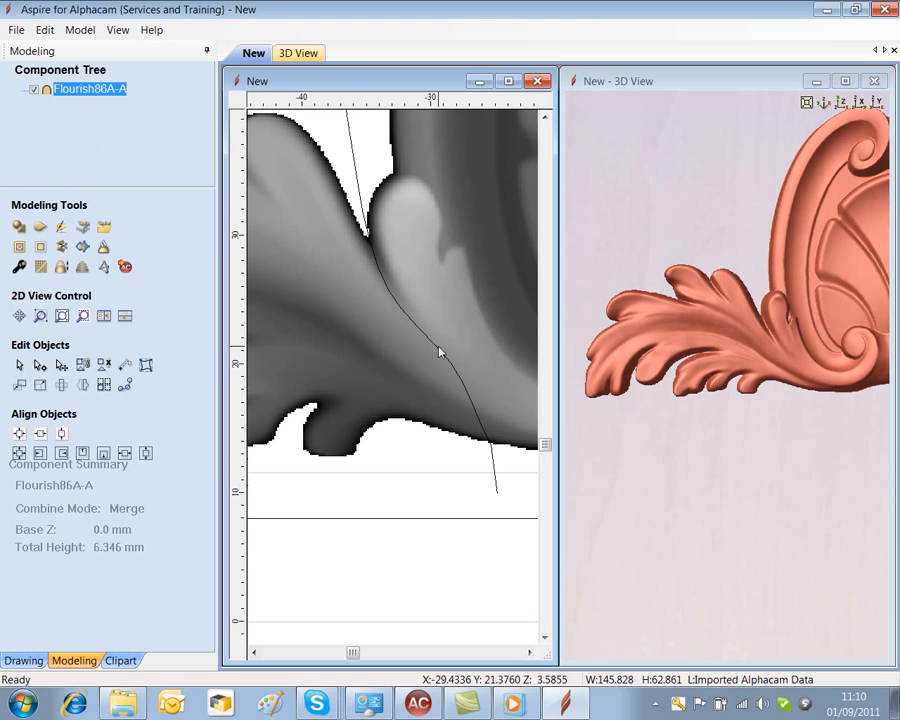
{"action": "left_click", "coordinate": [358, 188], "text": "shift"}
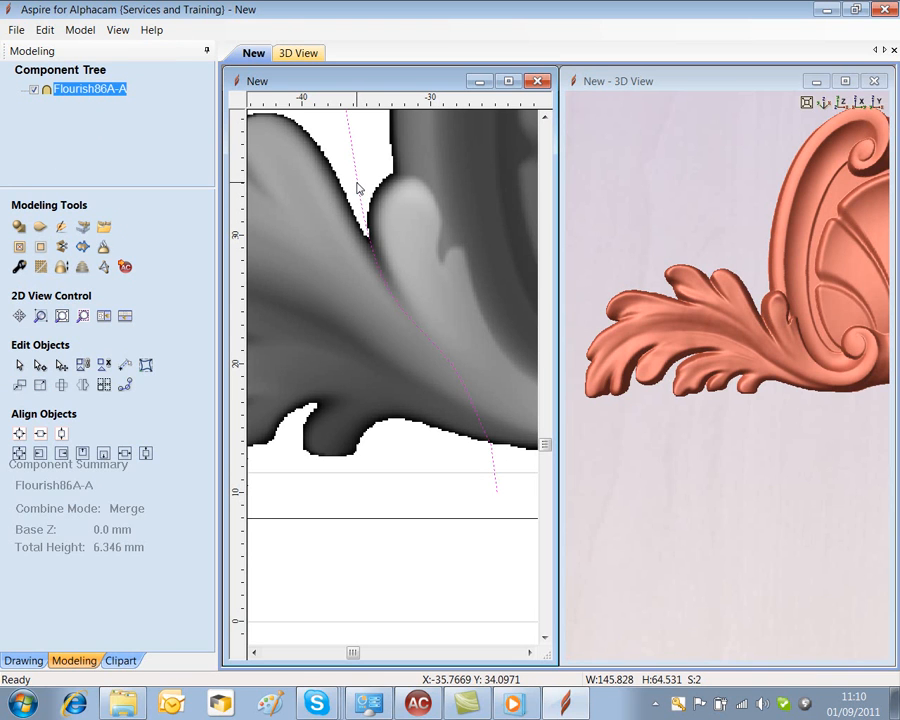
{"action": "left_click", "coordinate": [62, 250]}
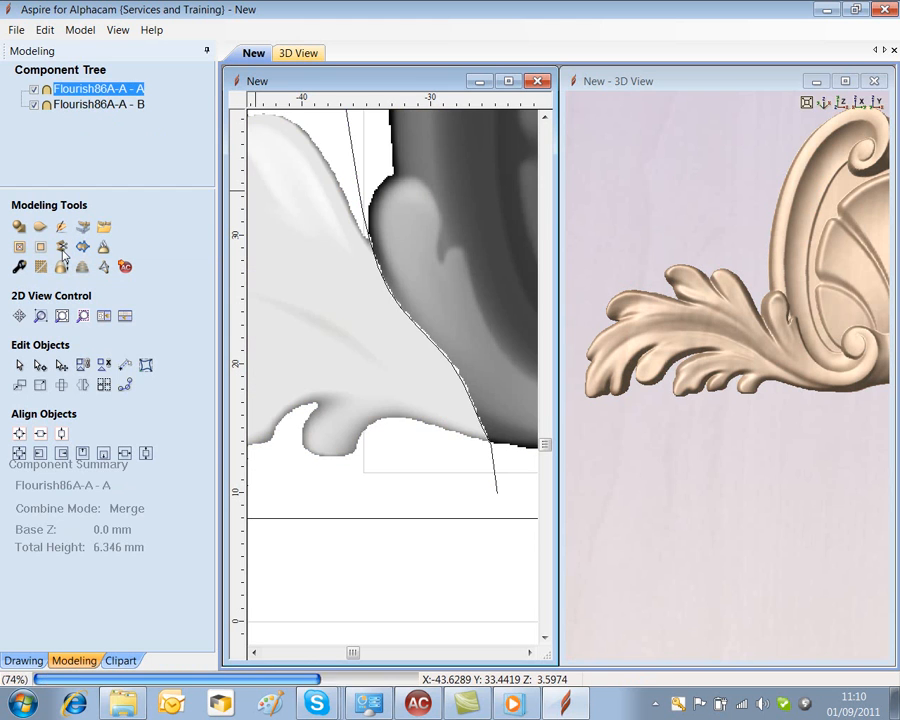
Step: Identify the split-off left leaf among the two new components and rename it "Leaf"
{"action": "left_click", "coordinate": [86, 105]}
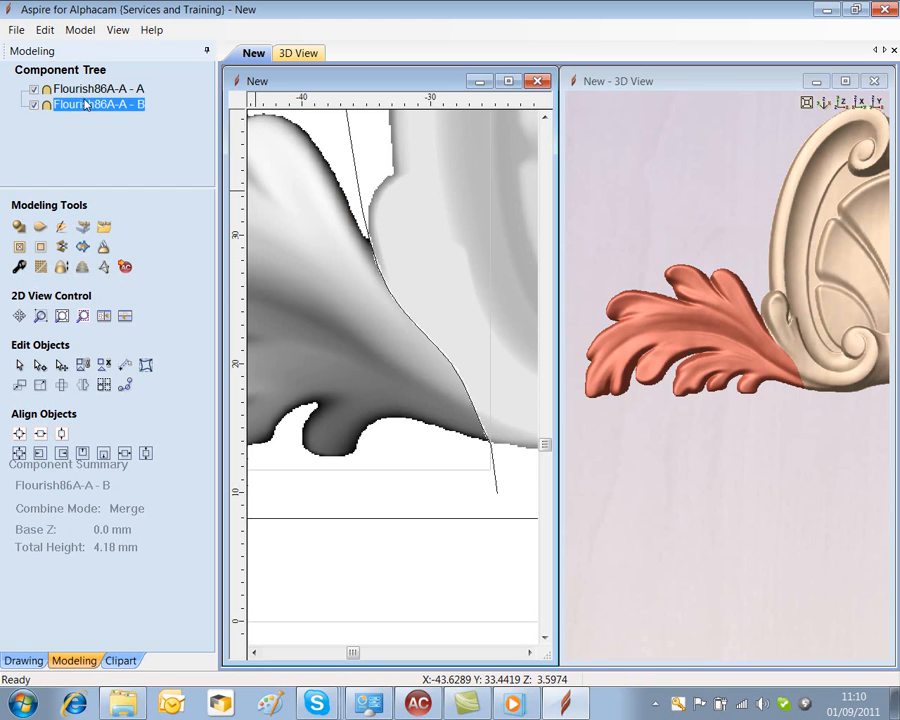
{"action": "left_click", "coordinate": [86, 89]}
{"action": "left_click", "coordinate": [86, 105]}
{"action": "right_click", "coordinate": [86, 105]}
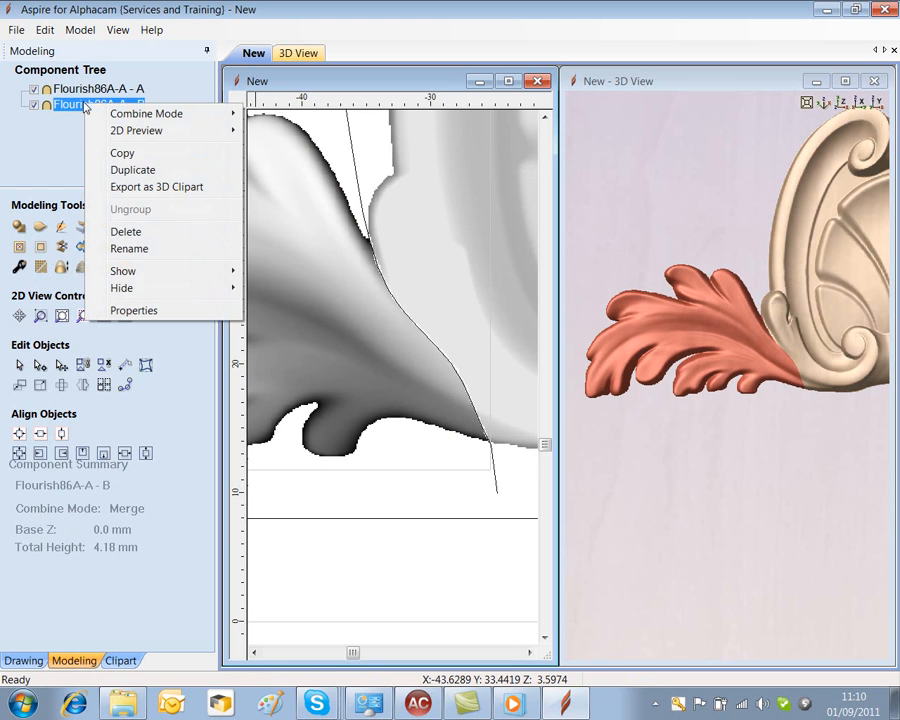
{"action": "left_click", "coordinate": [130, 249]}
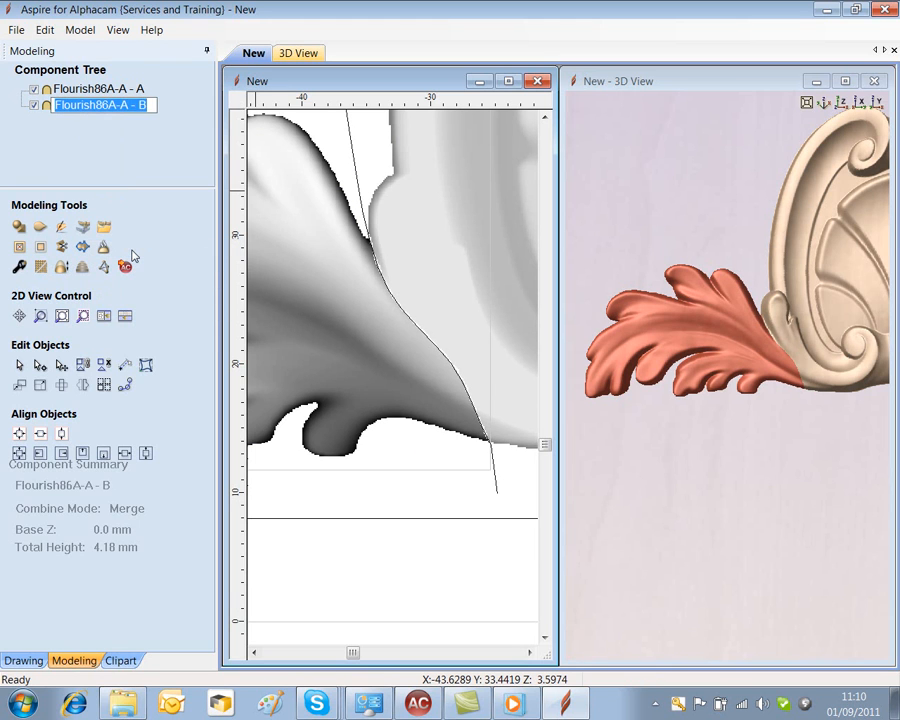
{"action": "key", "text": "Caps_Lock"}
{"action": "type", "text": "L"}
{"action": "key", "text": "Caps_Lock"}
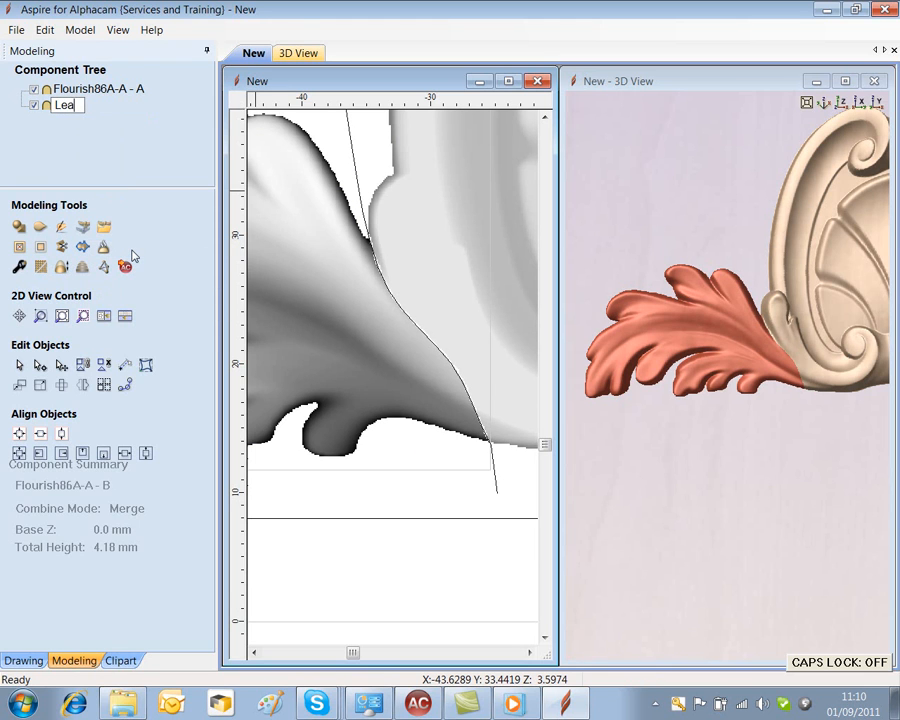
{"action": "key", "text": "Return"}
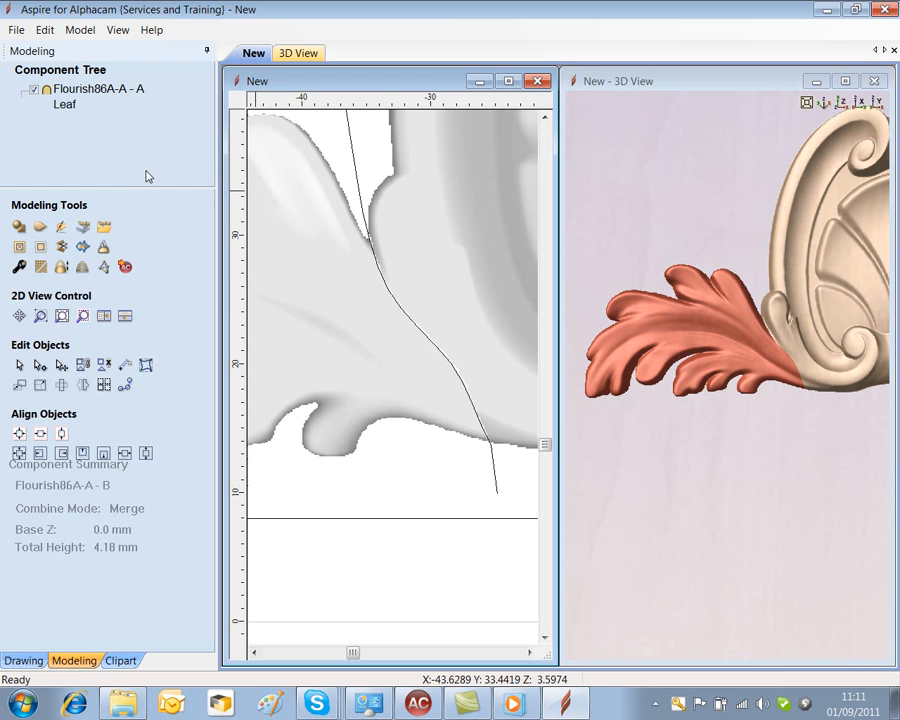
Step: Place a copy of the Leaf component just above the original, beside the central shell
{"action": "left_click", "coordinate": [383, 316]}
{"action": "scroll", "coordinate": [383, 316], "scroll_direction": "down", "scroll_amount": 10}
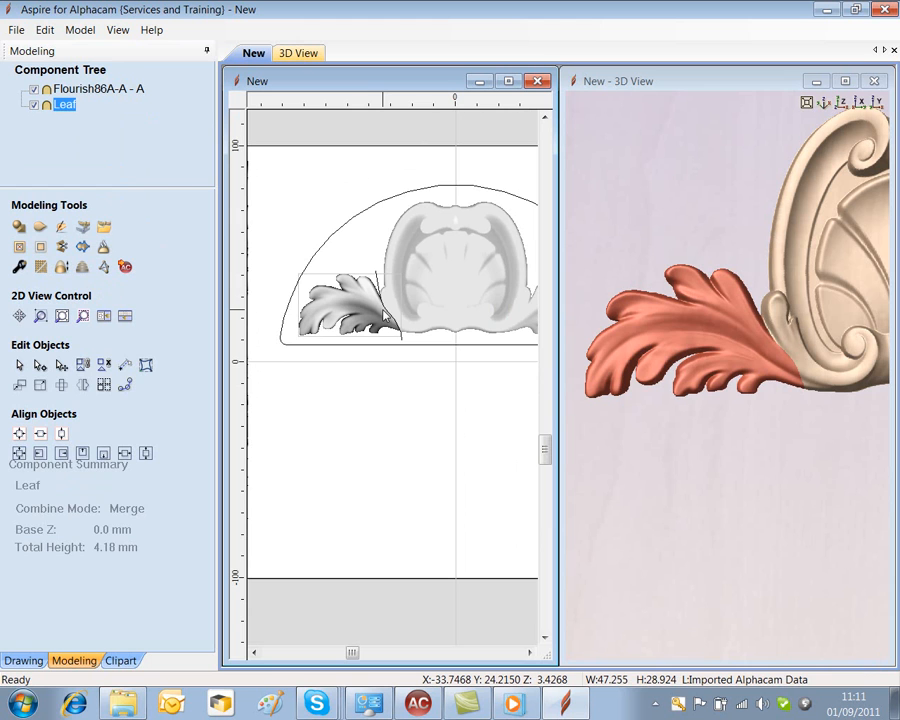
{"action": "scroll", "coordinate": [383, 315], "scroll_direction": "up", "scroll_amount": 2}
{"action": "scroll", "coordinate": [383, 315], "scroll_direction": "down", "scroll_amount": 2}
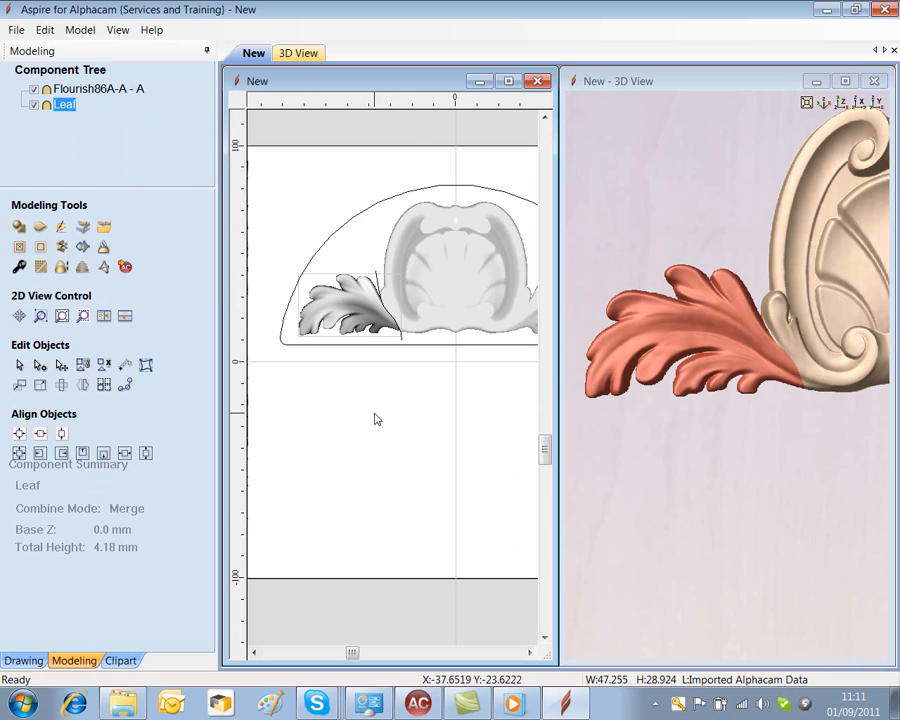
{"action": "left_click", "coordinate": [384, 452]}
{"action": "left_click", "coordinate": [341, 313]}
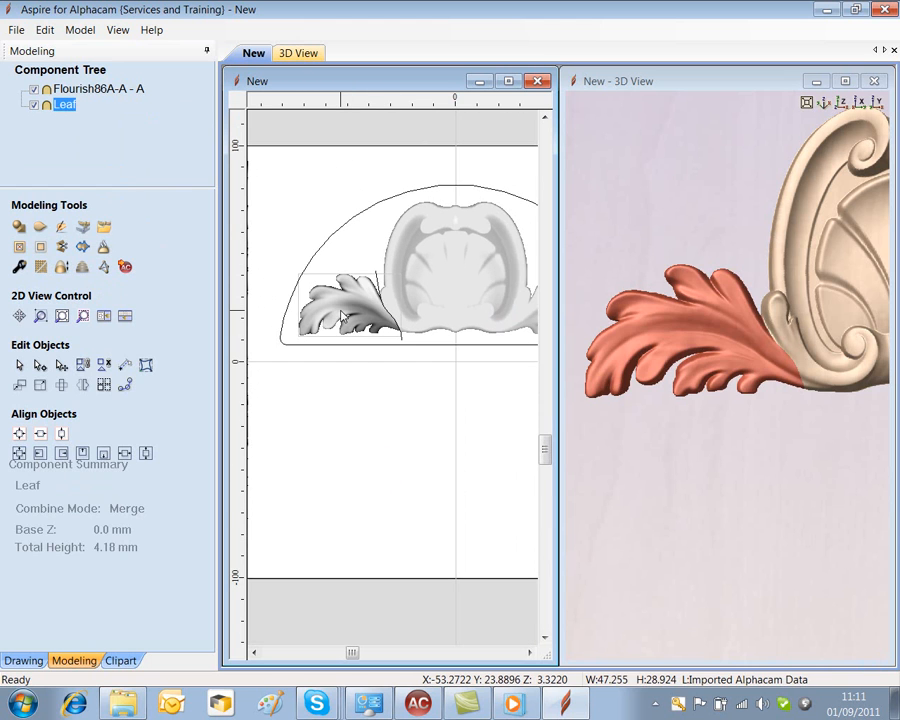
{"action": "left_click_drag", "start_coordinate": [351, 311], "coordinate": [357, 262]}
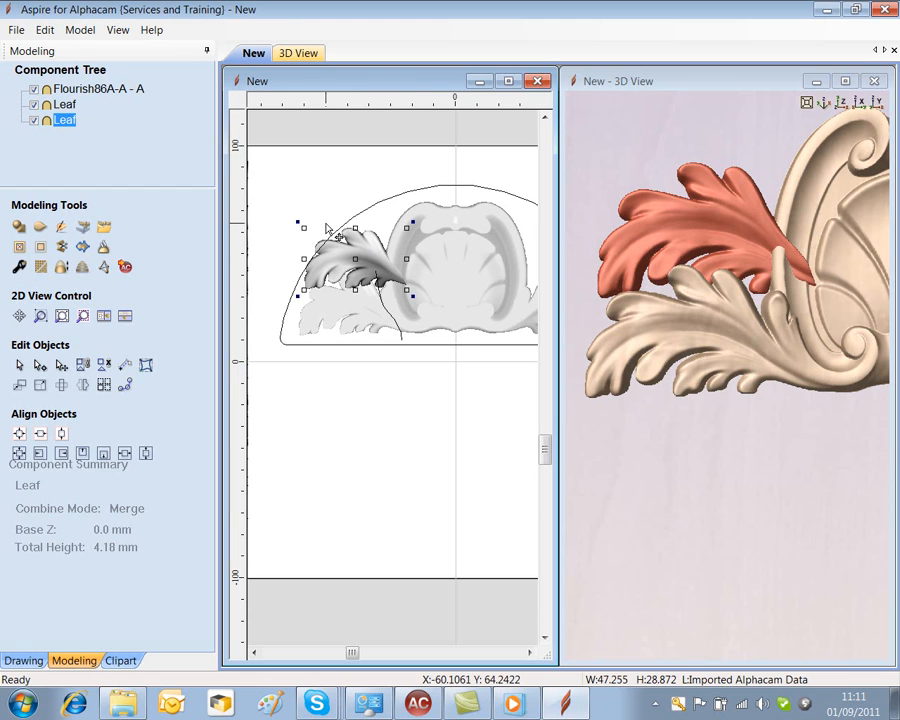
Step: Rotate the copied leaf clockwise to follow the shell's outer edge and scale it down to about 30 mm wide
{"action": "left_click_drag", "start_coordinate": [299, 222], "coordinate": [330, 211]}
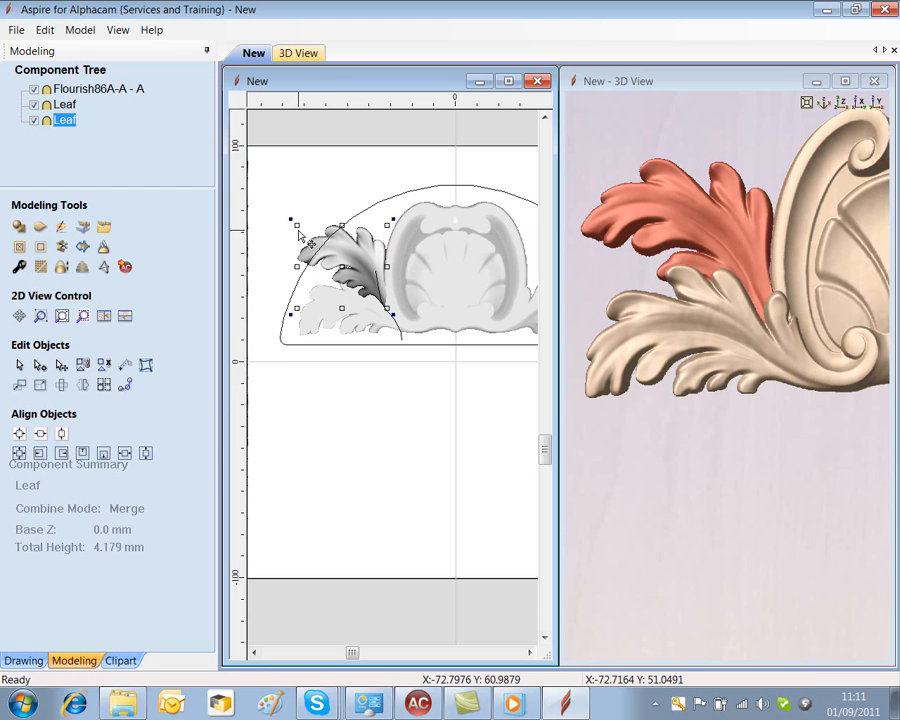
{"action": "left_click_drag", "start_coordinate": [295, 225], "coordinate": [392, 241]}
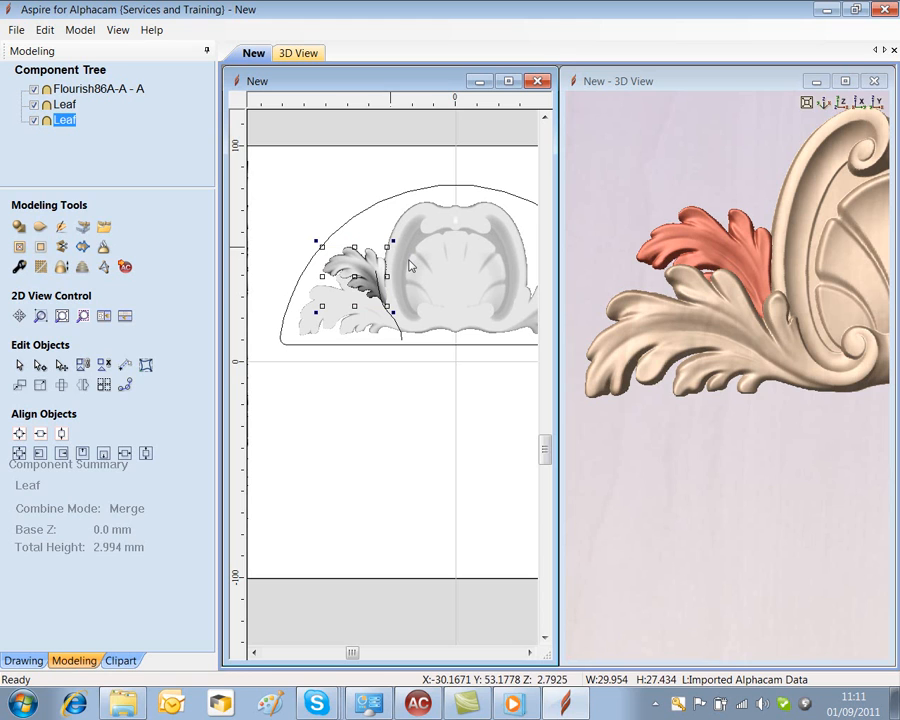
{"action": "left_click_drag", "start_coordinate": [316, 243], "coordinate": [337, 250]}
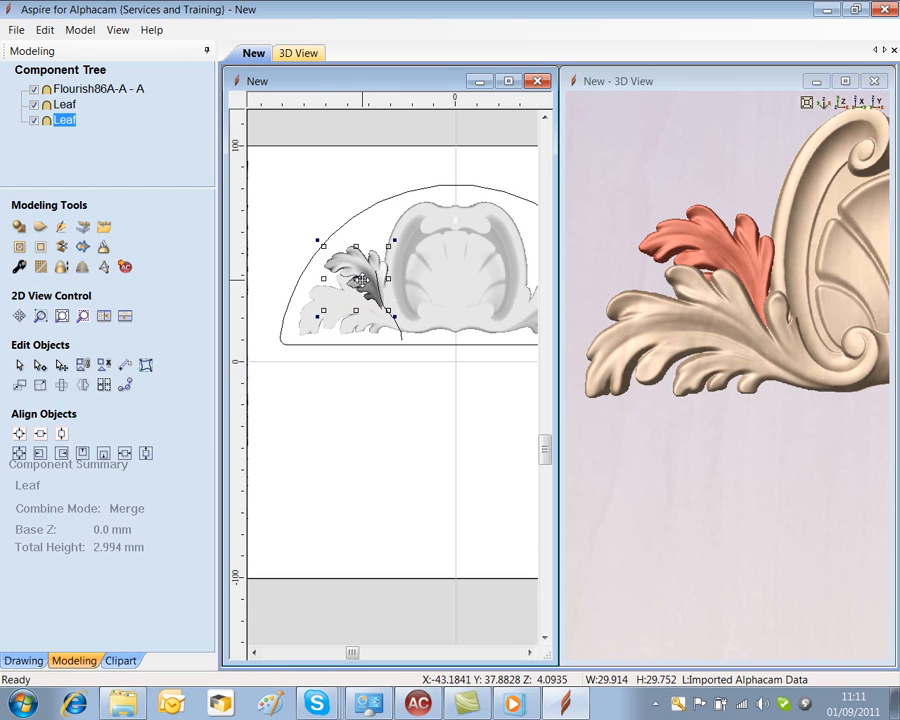
Step: Nudge the small leaf closer to the shell and stretch it upward to about 33 mm high
{"action": "left_click_drag", "start_coordinate": [356, 279], "coordinate": [359, 277]}
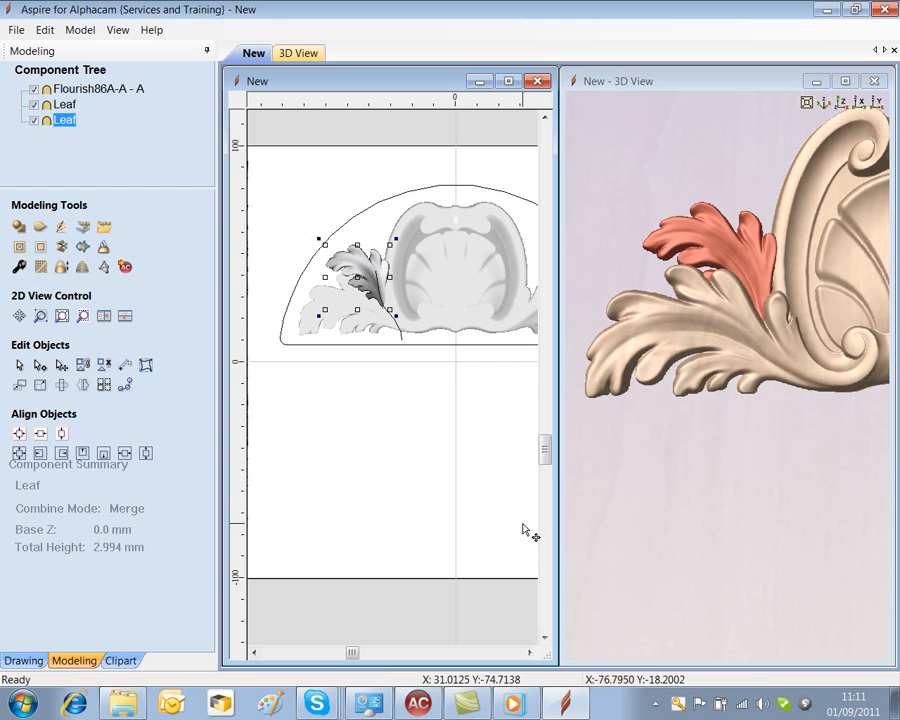
{"action": "left_click_drag", "start_coordinate": [357, 276], "coordinate": [357, 238]}
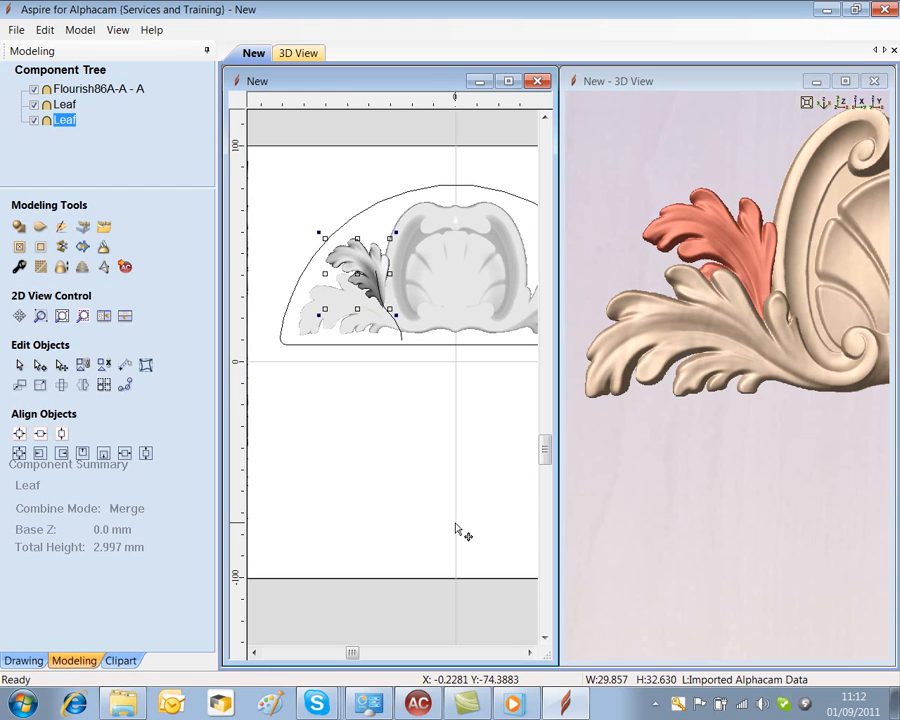
{"action": "left_click", "coordinate": [399, 444]}
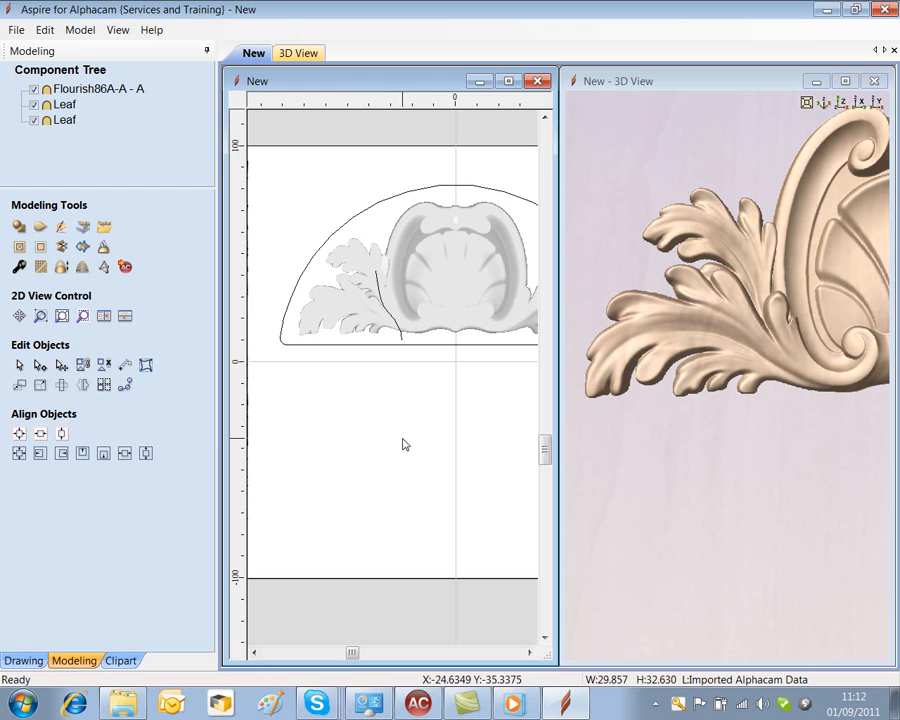
Step: Create a mirrored copy of the small upper leaf on the opposite side of the shell, about the vertical centre line
{"action": "left_click", "coordinate": [672, 438]}
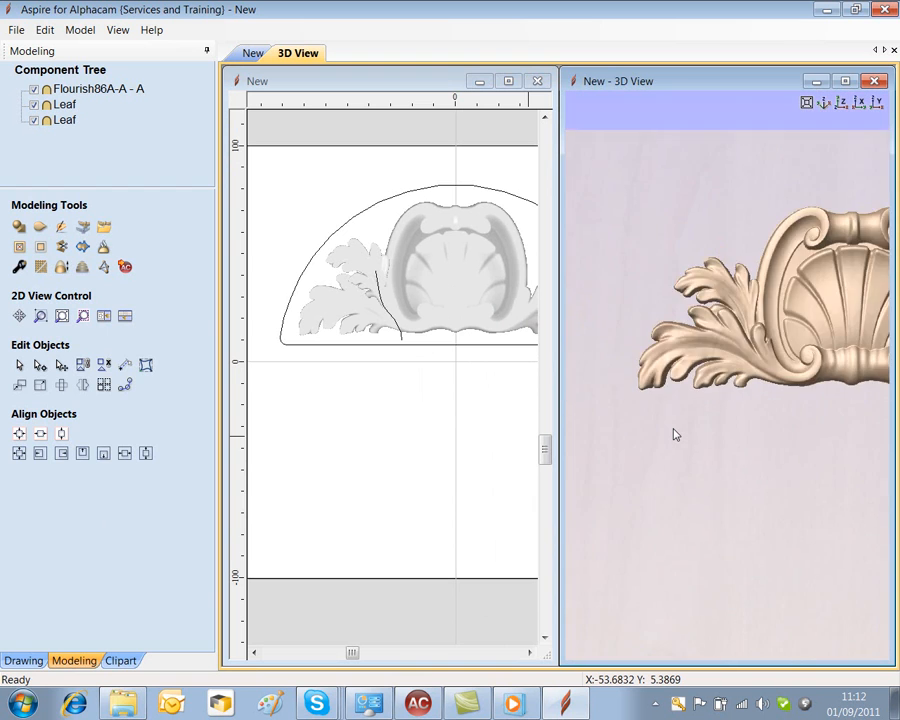
{"action": "scroll", "coordinate": [674, 434], "scroll_direction": "down", "scroll_amount": 3}
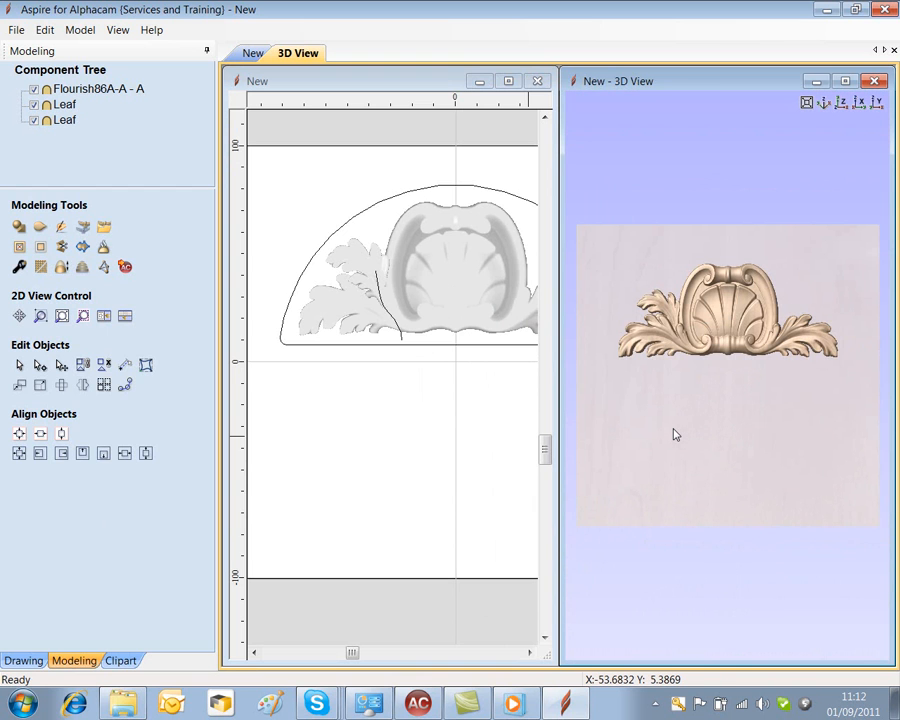
{"action": "left_click", "coordinate": [374, 262]}
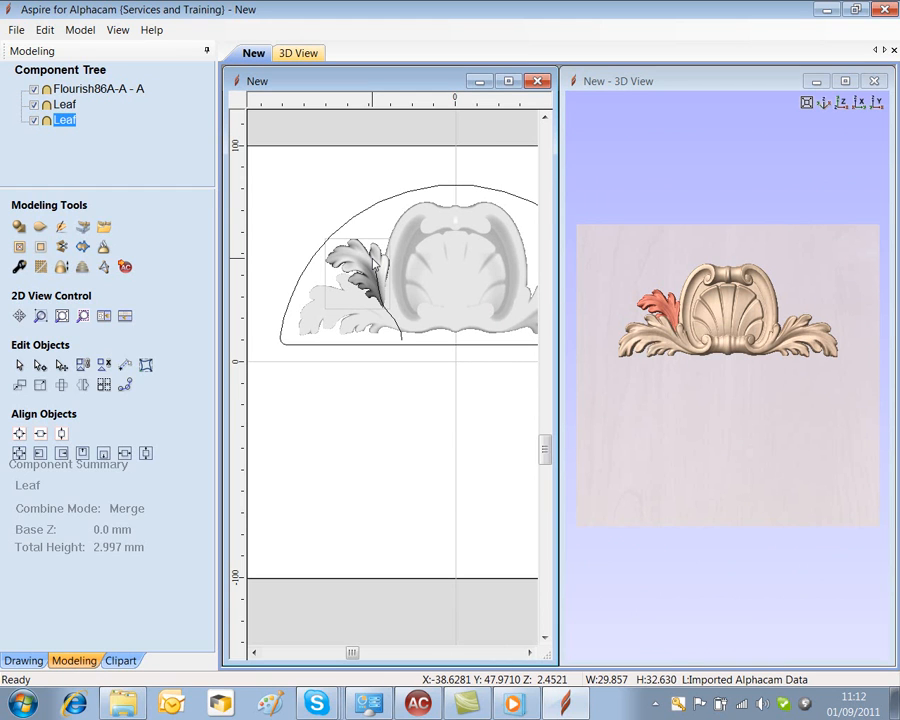
{"action": "key", "text": "ctrl+shift+h"}
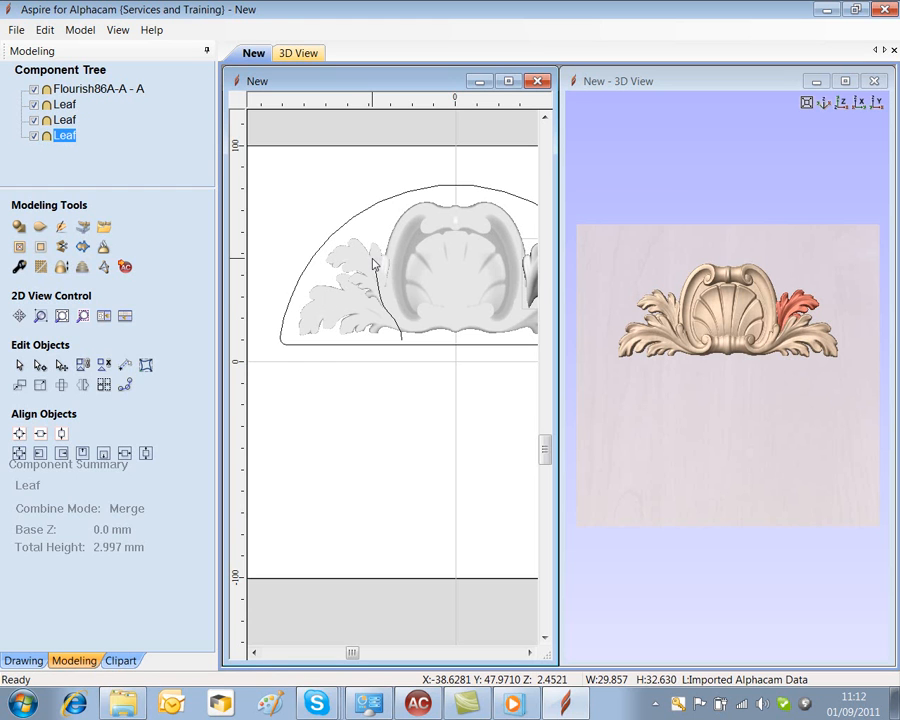
{"action": "left_click", "coordinate": [757, 424]}
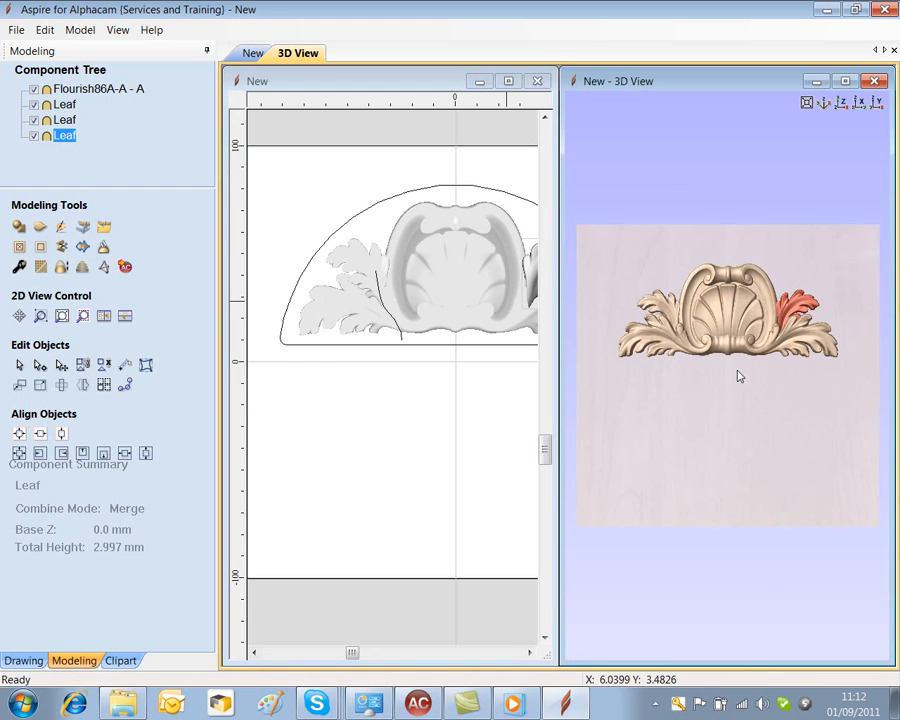
Step: Triangulate the flourish and all three leaf components to a 0.01 mm tolerance with an open back and export them to Alphacam
{"action": "left_click", "coordinate": [104, 143]}
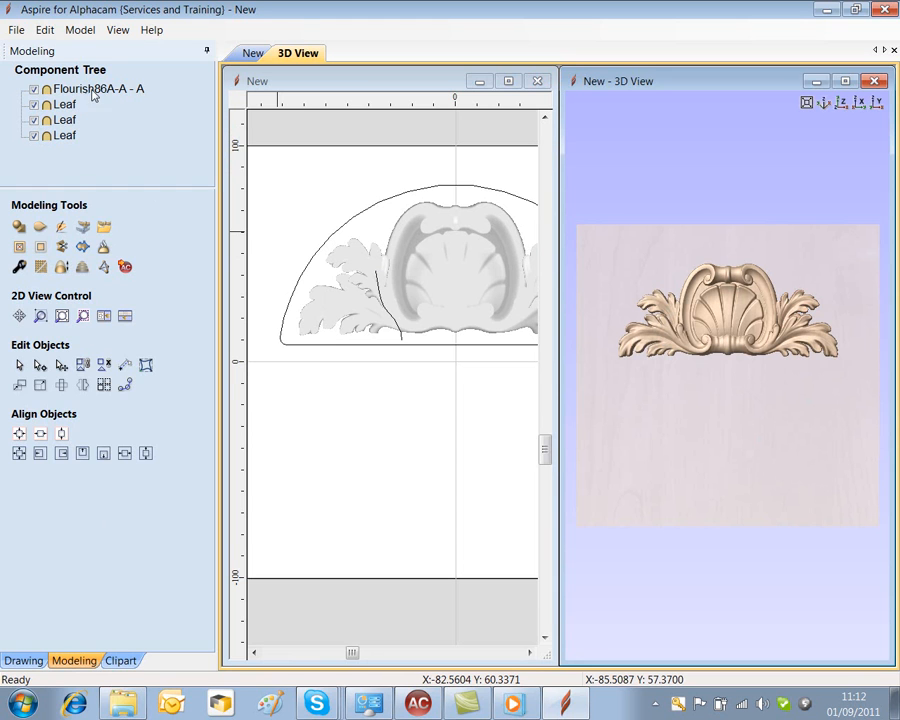
{"action": "left_click", "coordinate": [98, 90]}
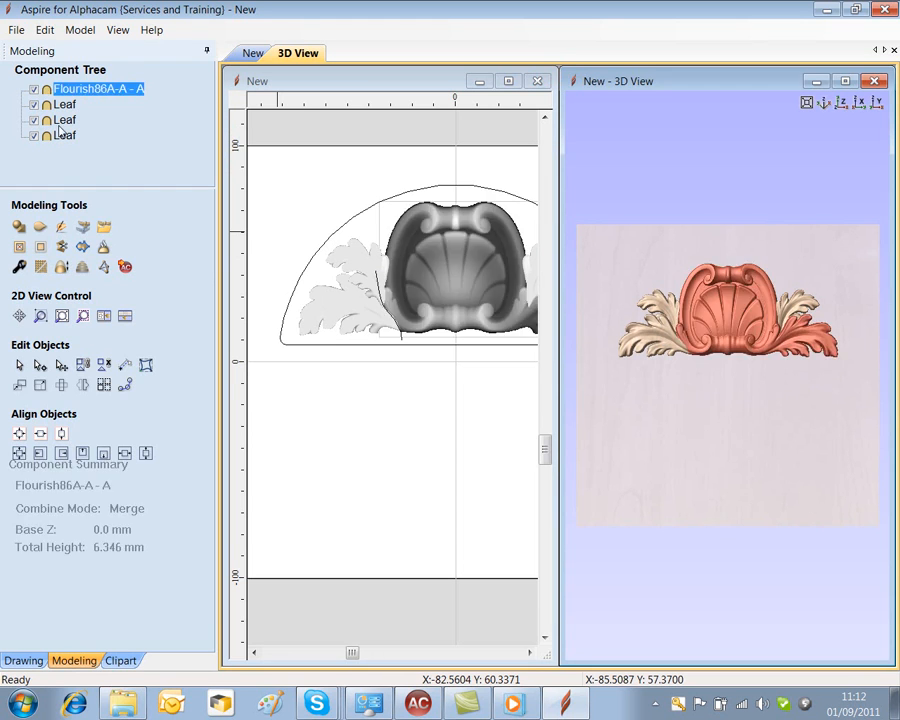
{"action": "left_click", "coordinate": [63, 135], "text": "shift"}
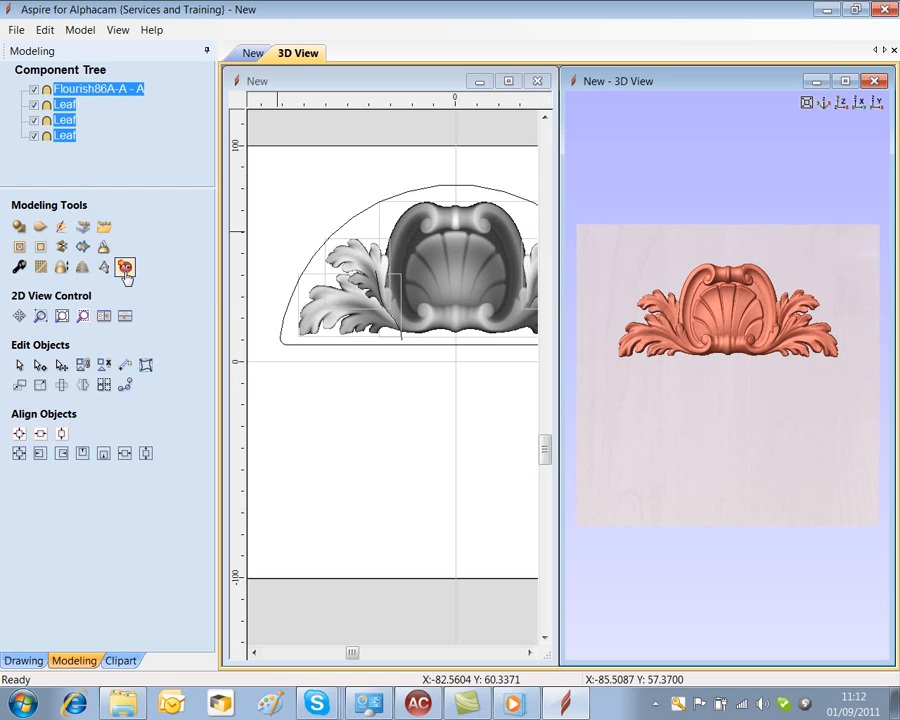
{"action": "left_click", "coordinate": [124, 268]}
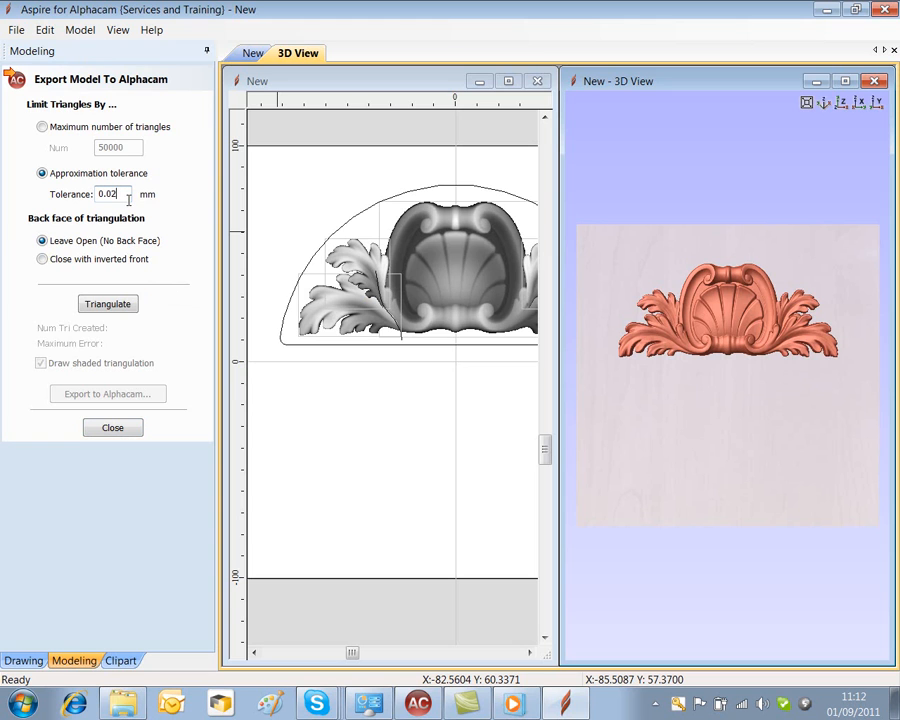
{"action": "left_click", "coordinate": [104, 308]}
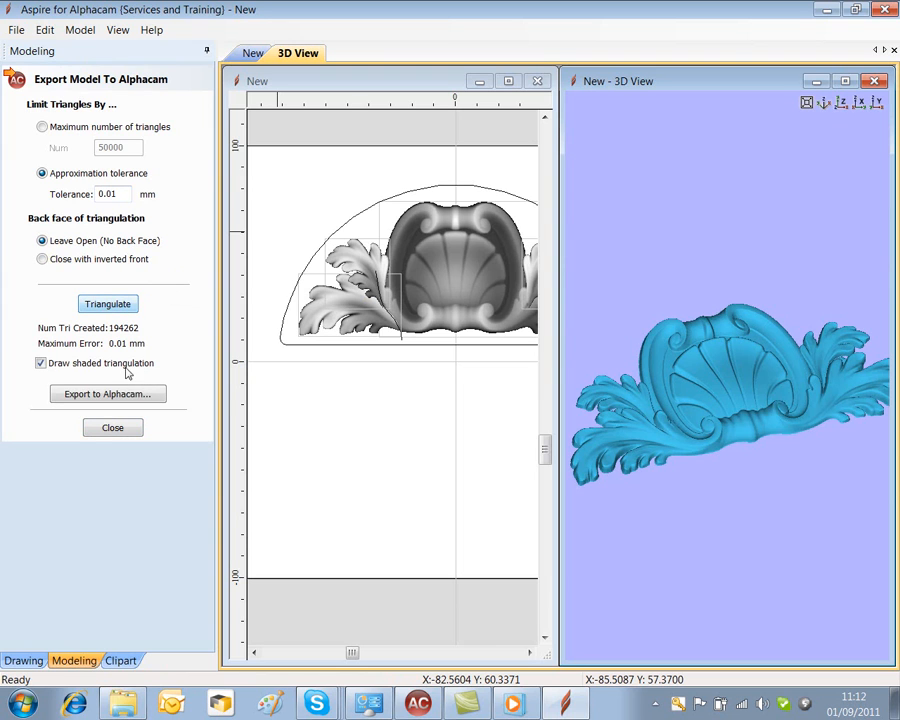
{"action": "left_click", "coordinate": [113, 397]}
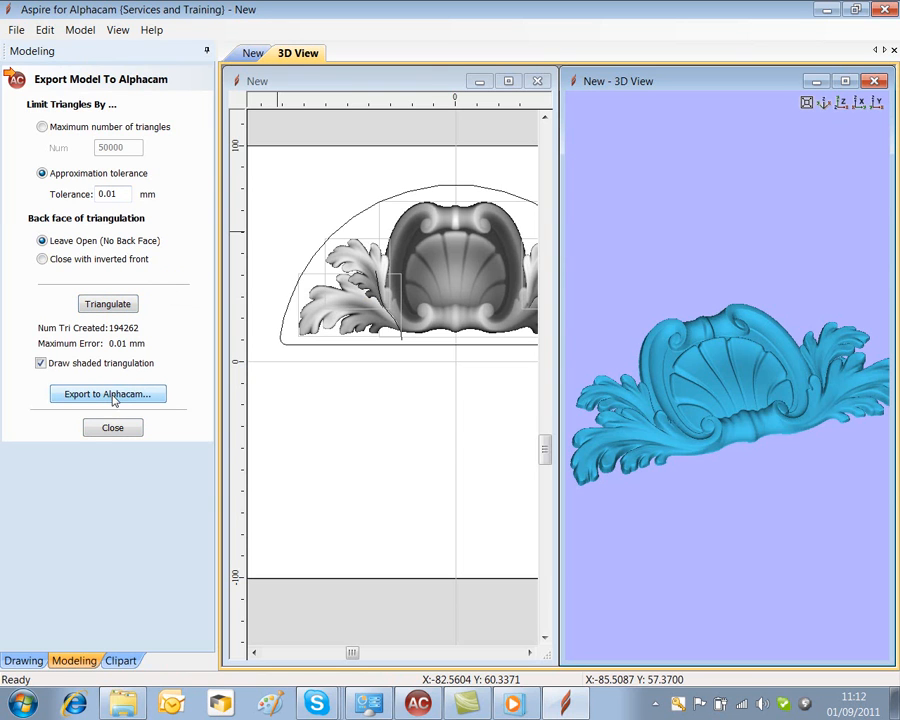
Step: Switch to Alphacam and cancel the active work plane to inspect the relief on the newel post's arched face
{"action": "left_click", "coordinate": [413, 709]}
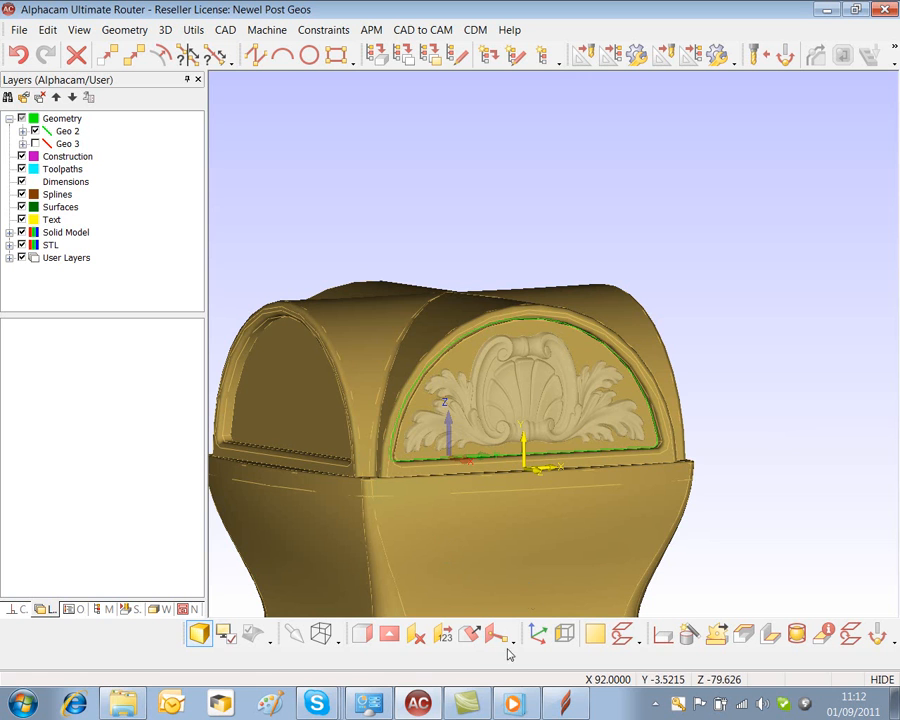
{"action": "left_click", "coordinate": [417, 635]}
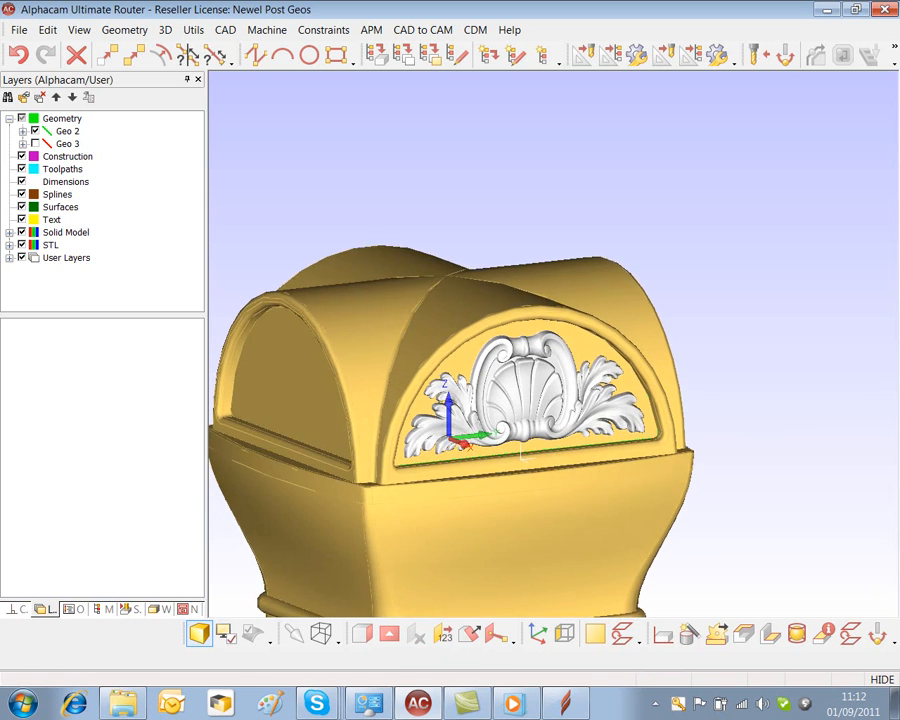
{"action": "mouse_move", "coordinate": [521, 456]}
{"action": "middle_mouse_down"}
{"action": "mouse_move", "coordinate": [455, 456]}
{"action": "mouse_move", "coordinate": [498, 458]}
{"action": "mouse_move", "coordinate": [505, 478]}
{"action": "mouse_move", "coordinate": [548, 454]}
{"action": "mouse_move", "coordinate": [590, 458]}
{"action": "mouse_move", "coordinate": [582, 468]}
{"action": "mouse_move", "coordinate": [510, 470]}
{"action": "mouse_move", "coordinate": [522, 455]}
{"action": "middle_mouse_up"}
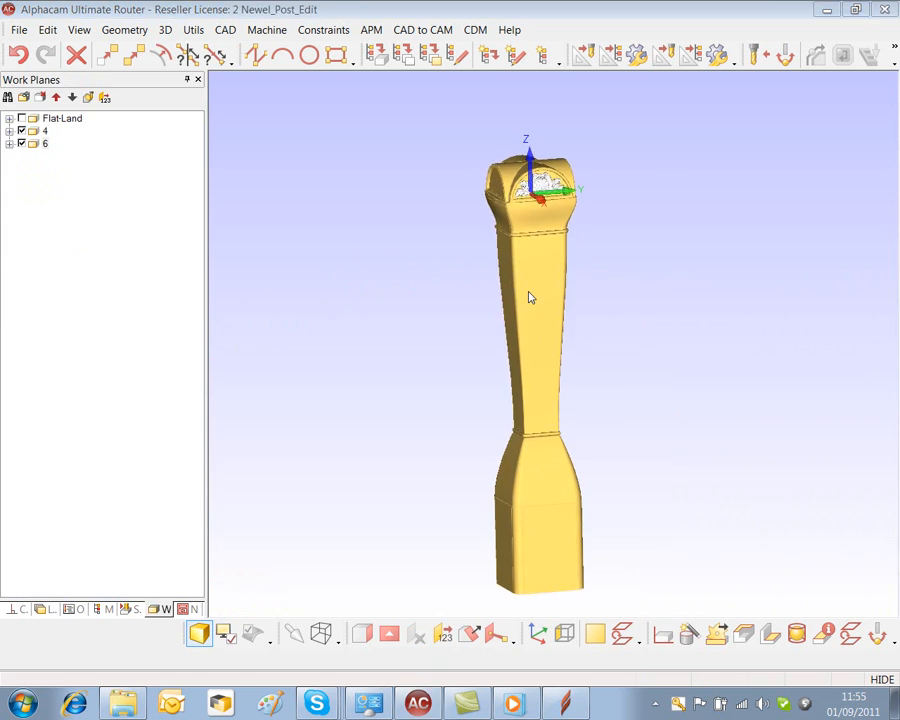
Step: Make work plane 6 on the post's tapered front panel the active work plane
{"action": "scroll", "coordinate": [528, 295], "scroll_direction": "up", "scroll_amount": 3}
{"action": "scroll", "coordinate": [530, 297], "scroll_direction": "up", "scroll_amount": 3}
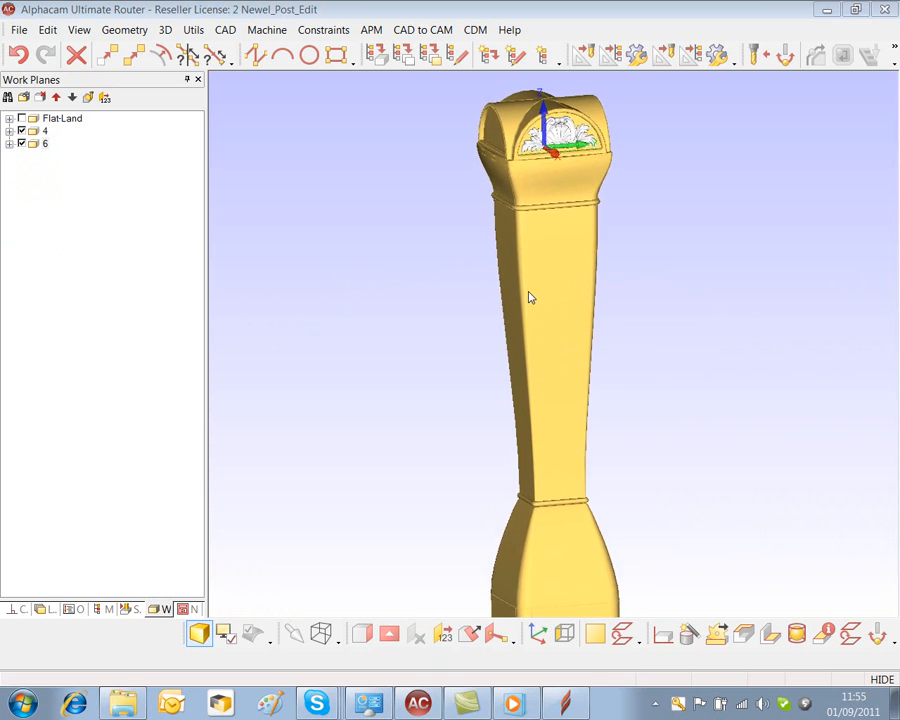
{"action": "left_click", "coordinate": [22, 144]}
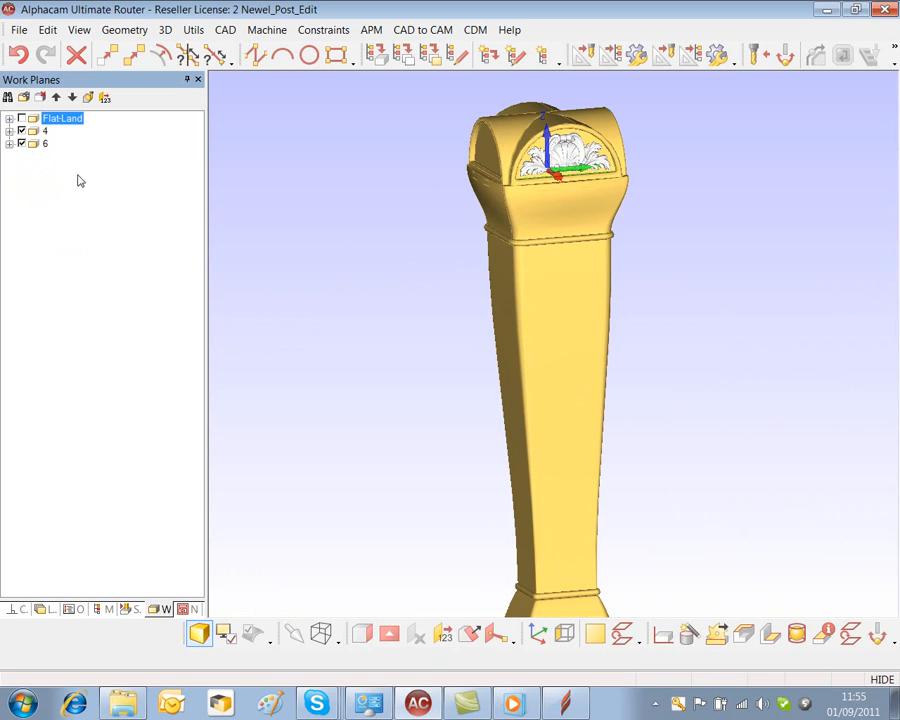
{"action": "left_click", "coordinate": [36, 144]}
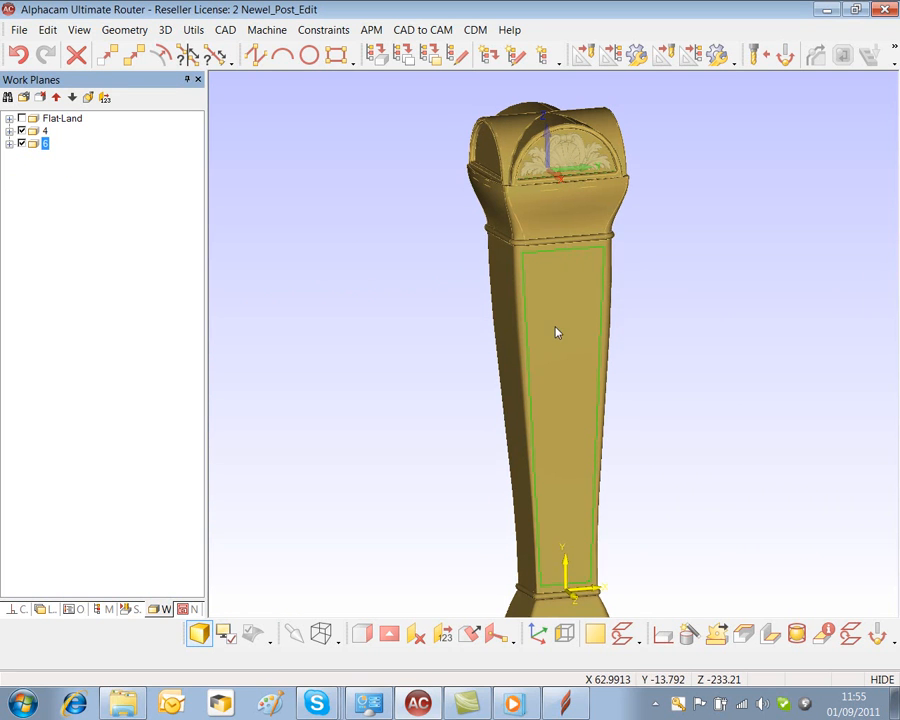
{"action": "key", "text": "Right"}
{"action": "key", "text": "Right"}
{"action": "key", "text": "Right"}
{"action": "key", "text": "Right"}
{"action": "key", "text": "Right"}
{"action": "key", "text": "Right"}
{"action": "key", "text": "Right"}
{"action": "key", "text": "Right"}
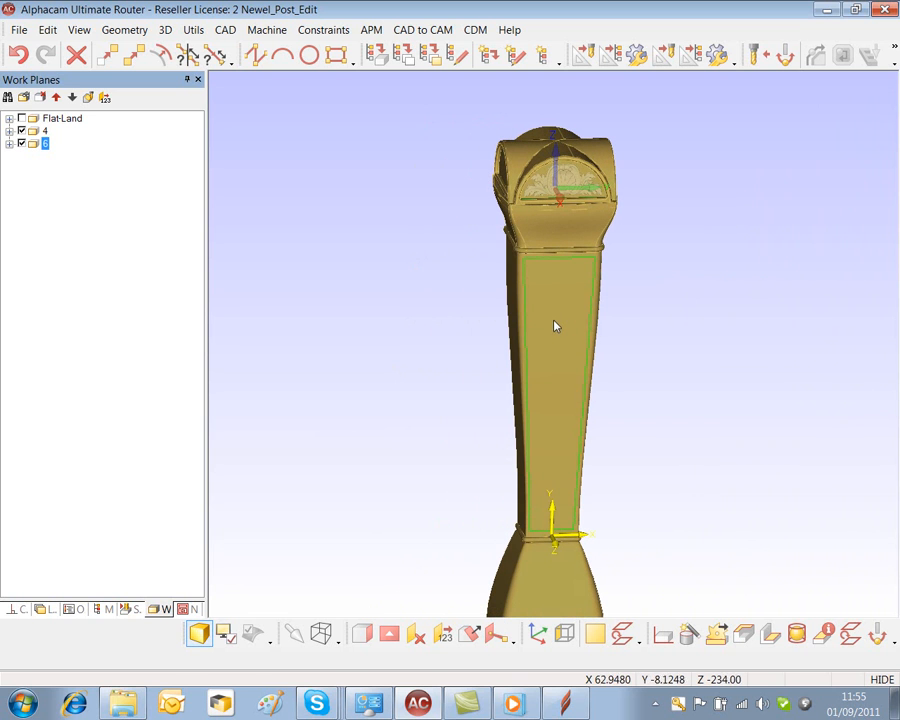
Step: Export the tapered panel outline together with the newel post's solid body to Aspire
{"action": "left_click", "coordinate": [18, 30]}
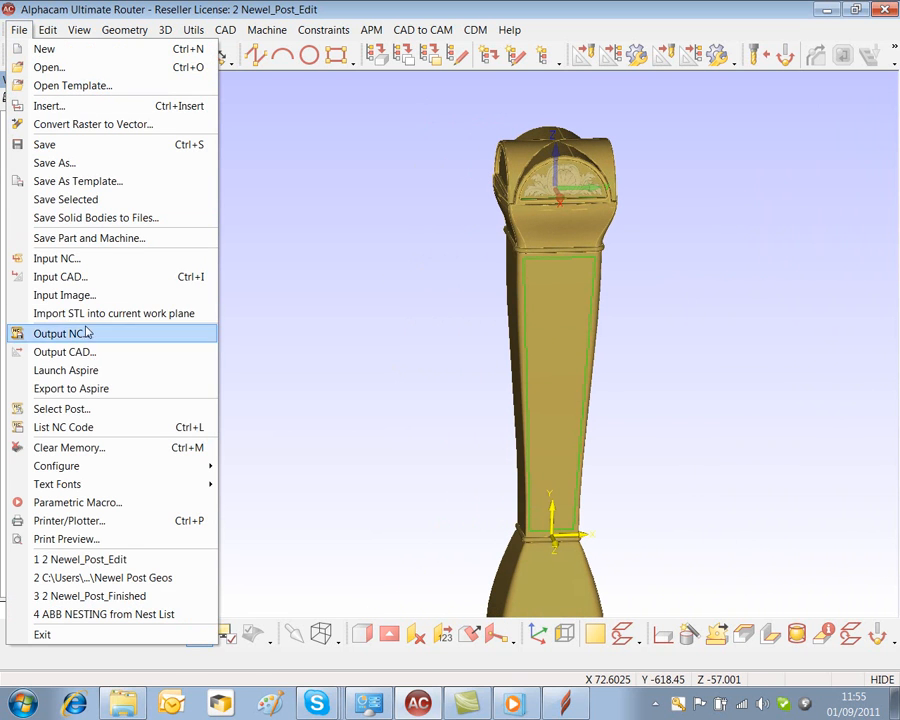
{"action": "left_click", "coordinate": [89, 388]}
{"action": "left_click", "coordinate": [562, 258]}
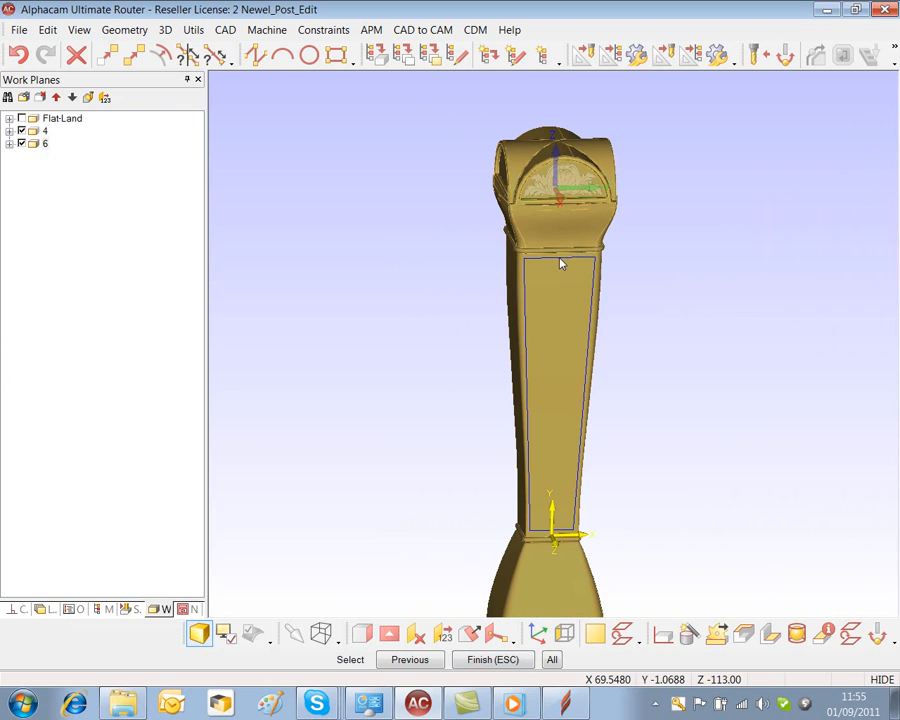
{"action": "left_click", "coordinate": [563, 364]}
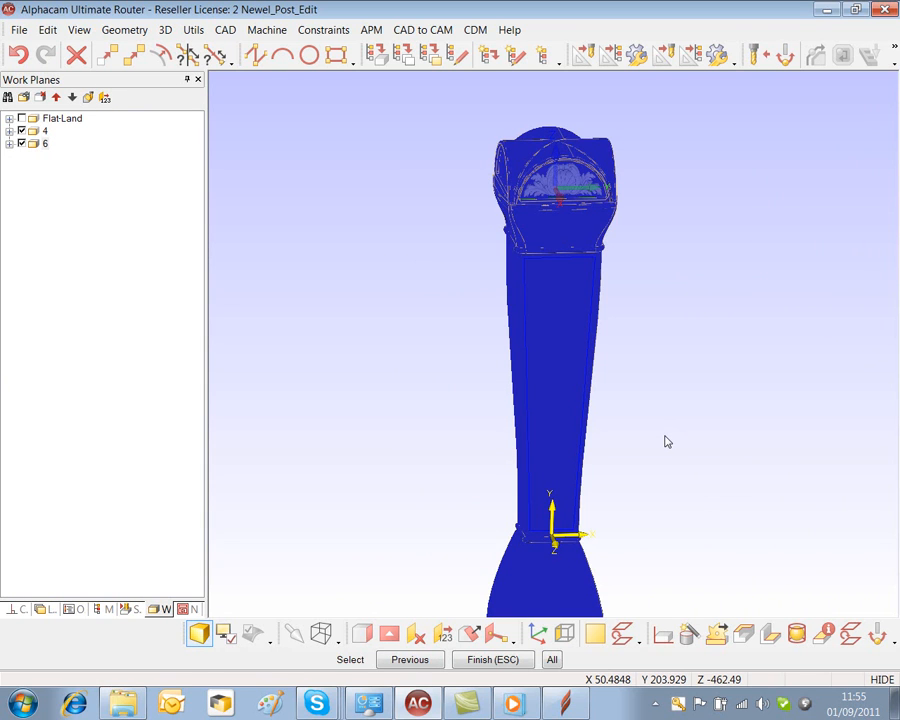
{"action": "left_click", "coordinate": [514, 660]}
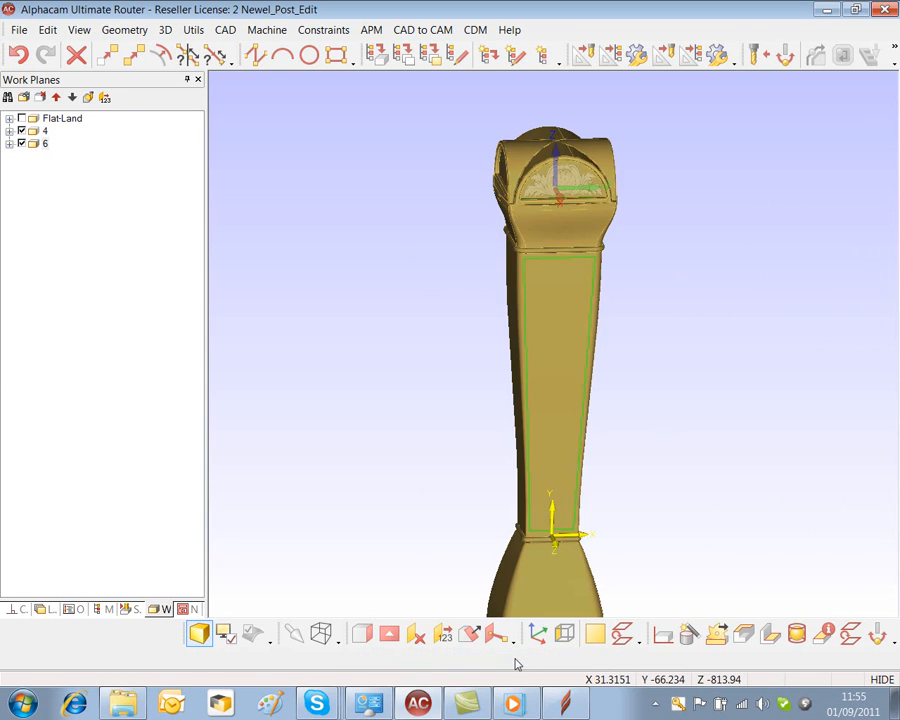
Step: Switch to Aspire and create a new 200 x 1500 mm job with Very High (7 x Slower) modeling resolution
{"action": "left_click", "coordinate": [565, 703]}
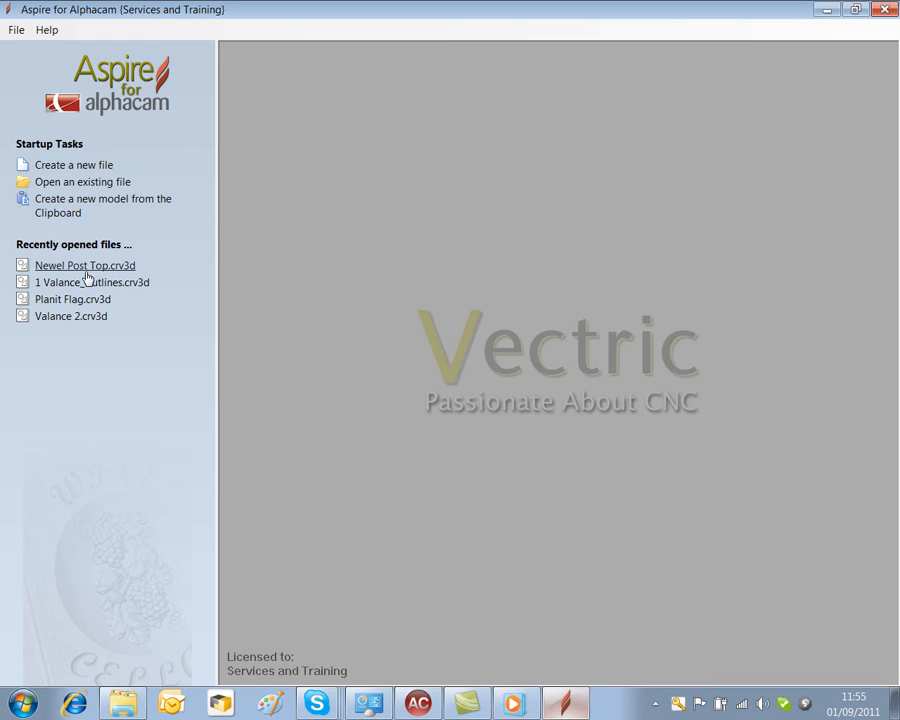
{"action": "left_click", "coordinate": [92, 168]}
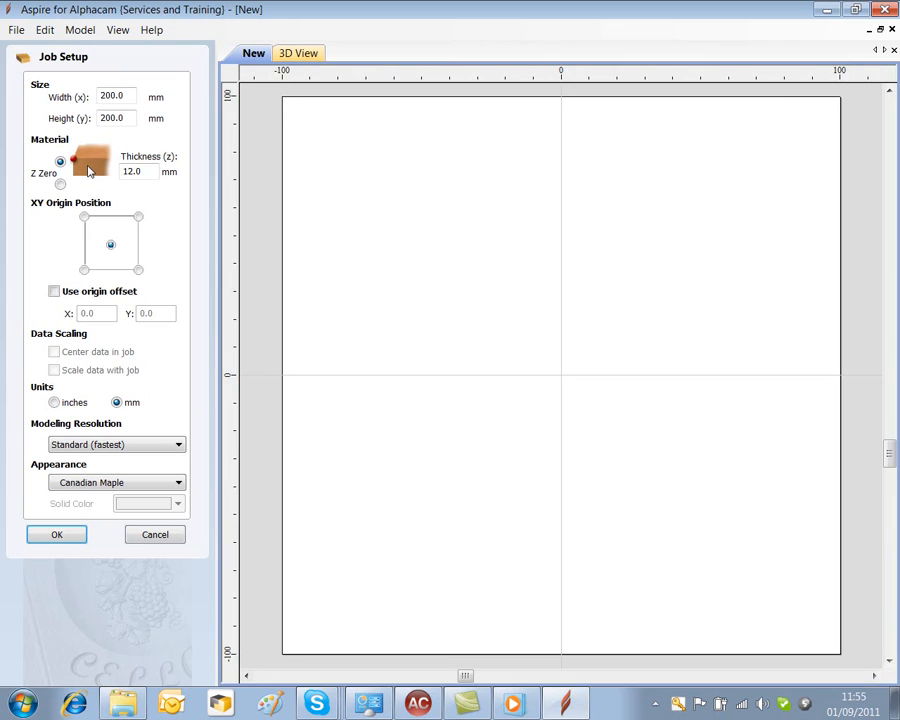
{"action": "key", "text": "Tab"}
{"action": "type", "text": "1"}
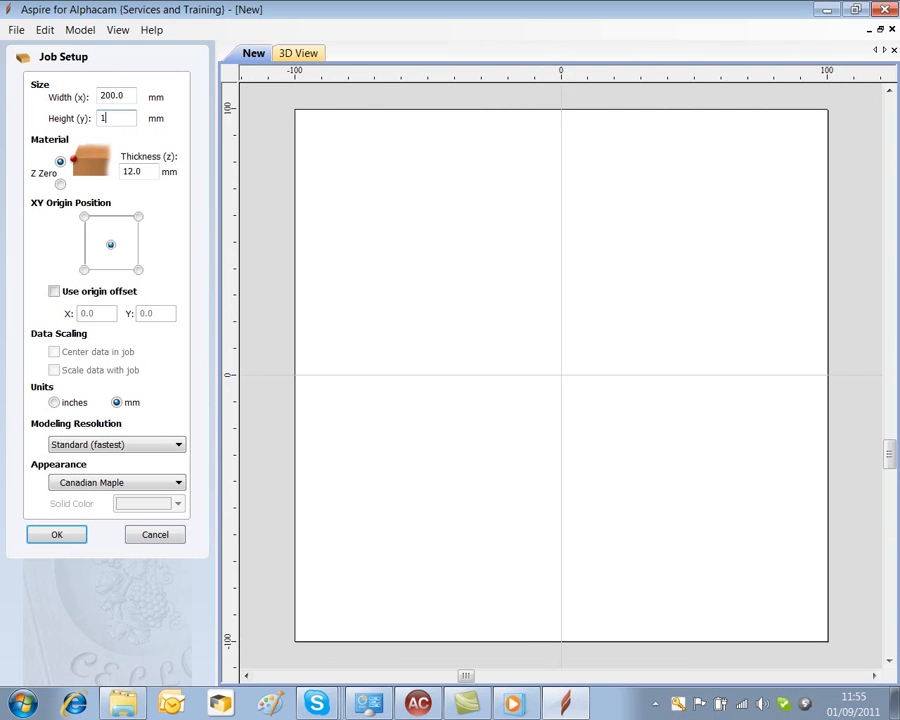
{"action": "key", "text": "Return"}
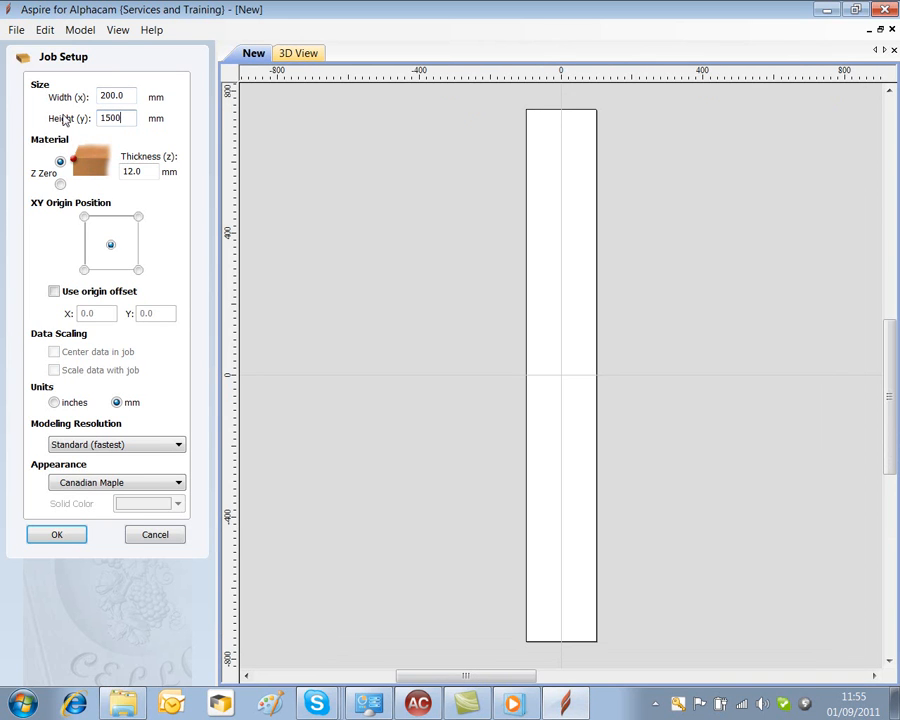
{"action": "left_click", "coordinate": [172, 444]}
{"action": "left_click", "coordinate": [148, 481]}
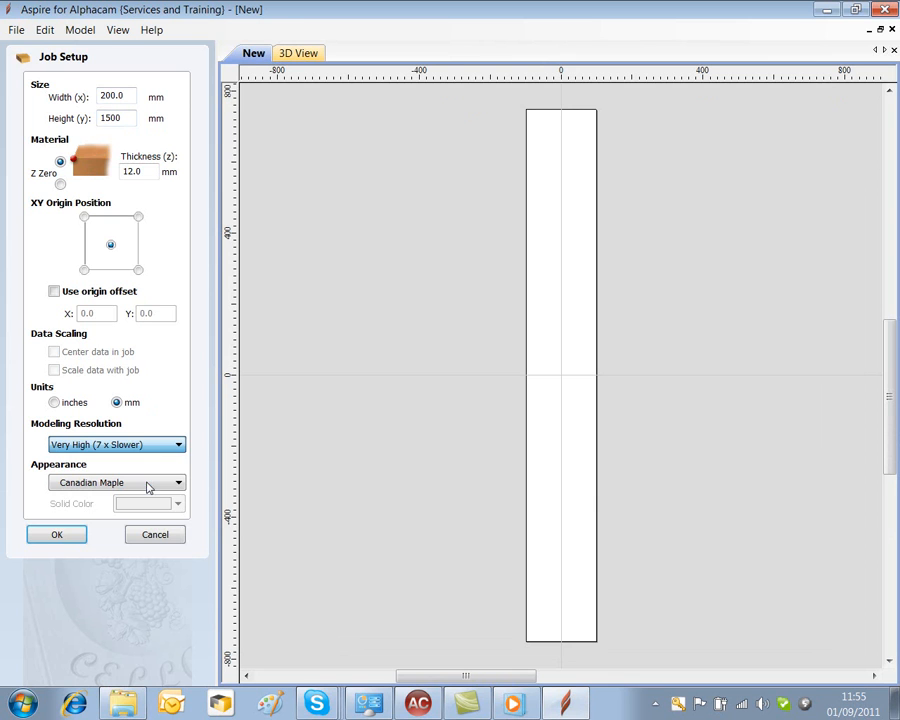
{"action": "left_click", "coordinate": [69, 539]}
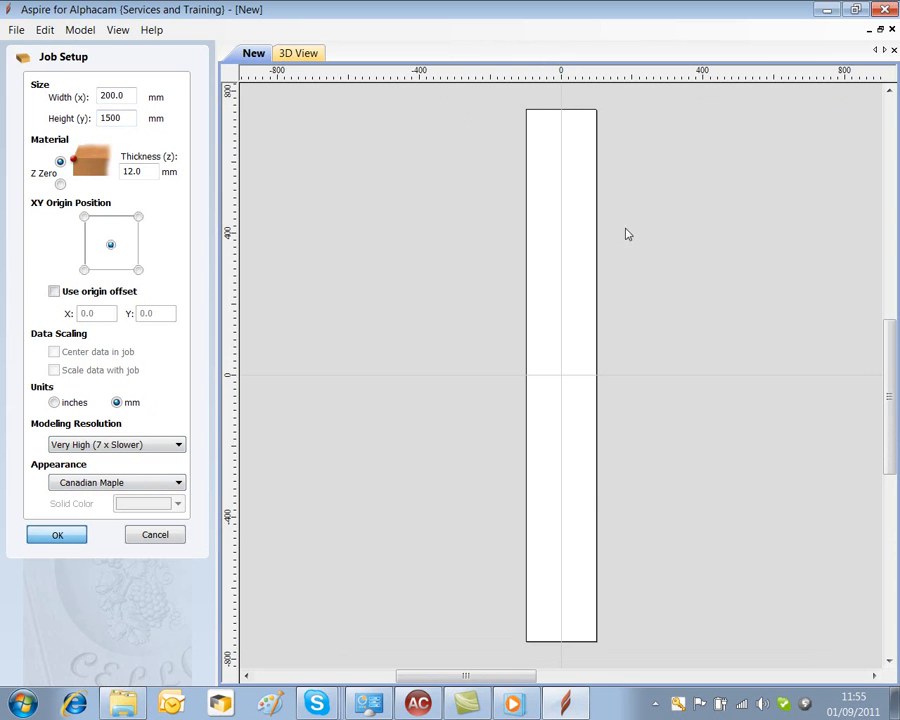
Step: Paste the exported post and panel outline into the job and show the 2D and 3D views side by side
{"action": "right_click", "coordinate": [565, 249]}
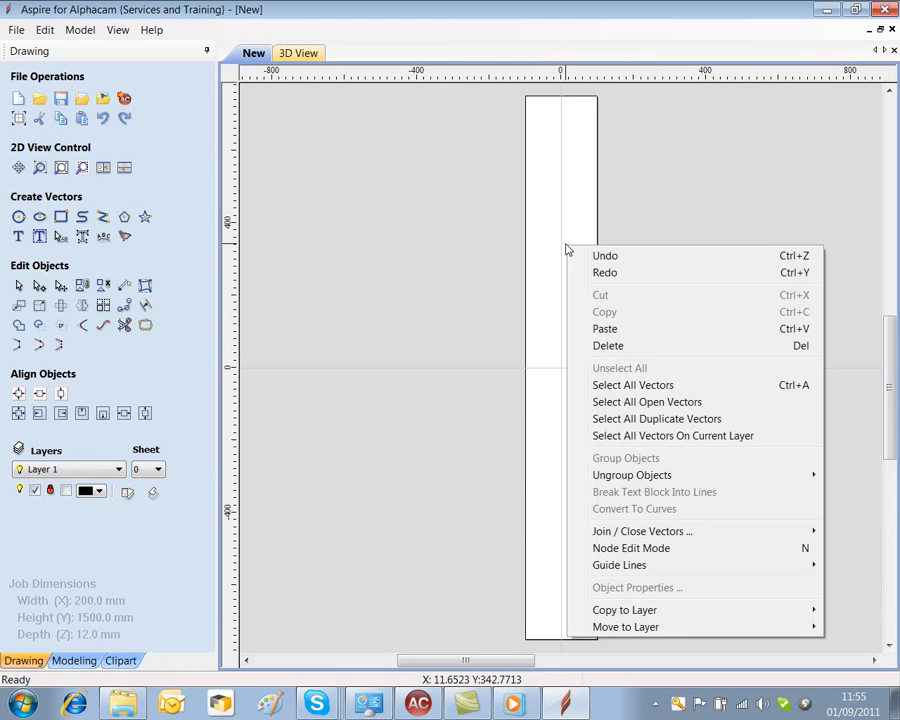
{"action": "left_click", "coordinate": [603, 329]}
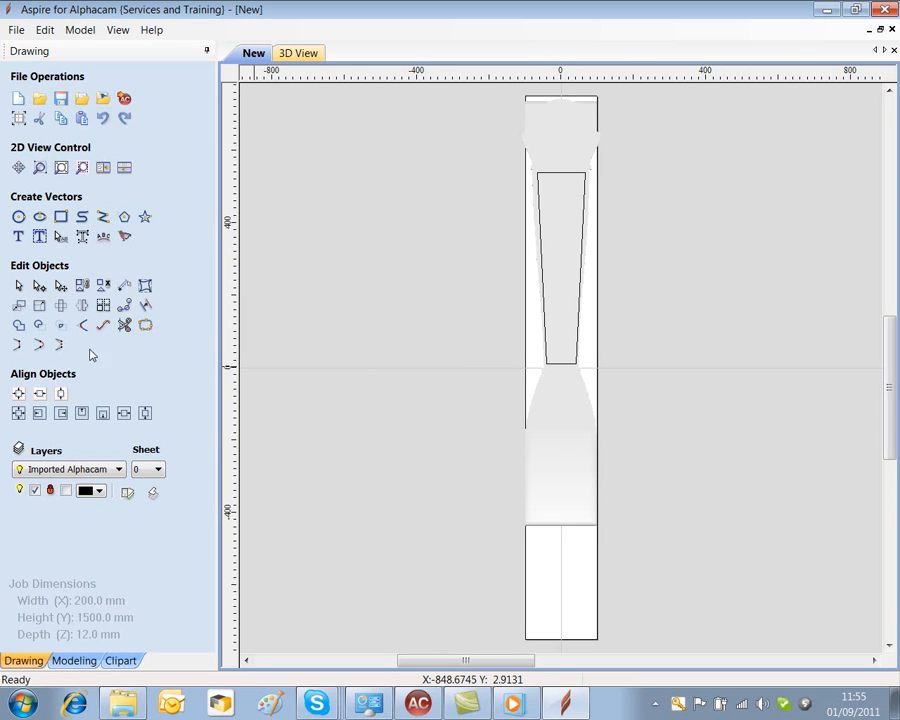
{"action": "left_click", "coordinate": [104, 169]}
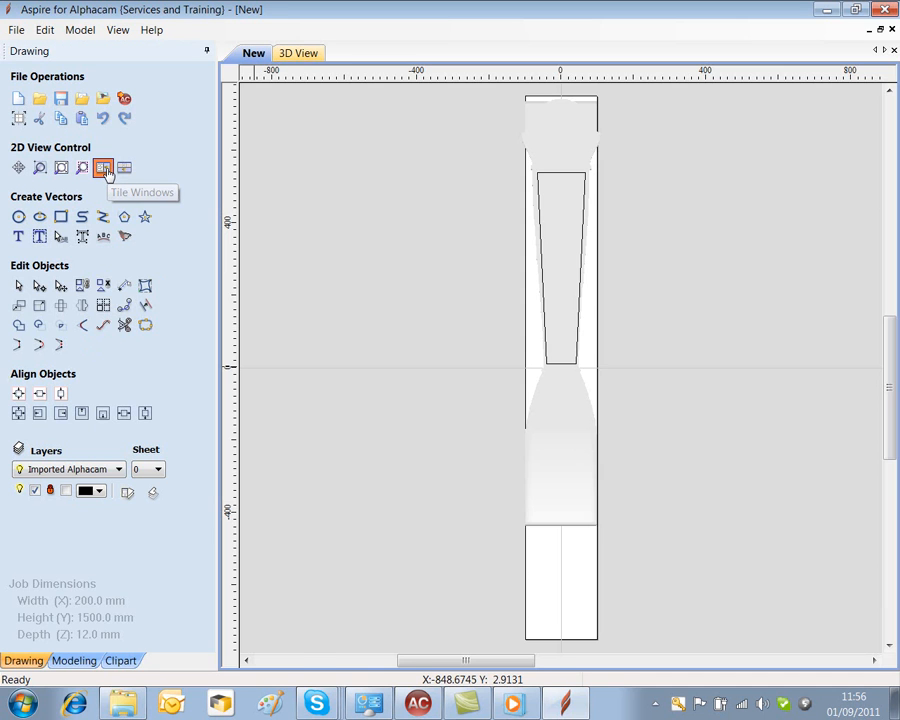
{"action": "mouse_move", "coordinate": [679, 335]}
{"action": "left_mouse_down"}
{"action": "mouse_move", "coordinate": [796, 338]}
{"action": "mouse_move", "coordinate": [697, 345]}
{"action": "mouse_move", "coordinate": [697, 360]}
{"action": "mouse_move", "coordinate": [717, 374]}
{"action": "mouse_move", "coordinate": [700, 380]}
{"action": "mouse_move", "coordinate": [690, 372]}
{"action": "left_mouse_up"}
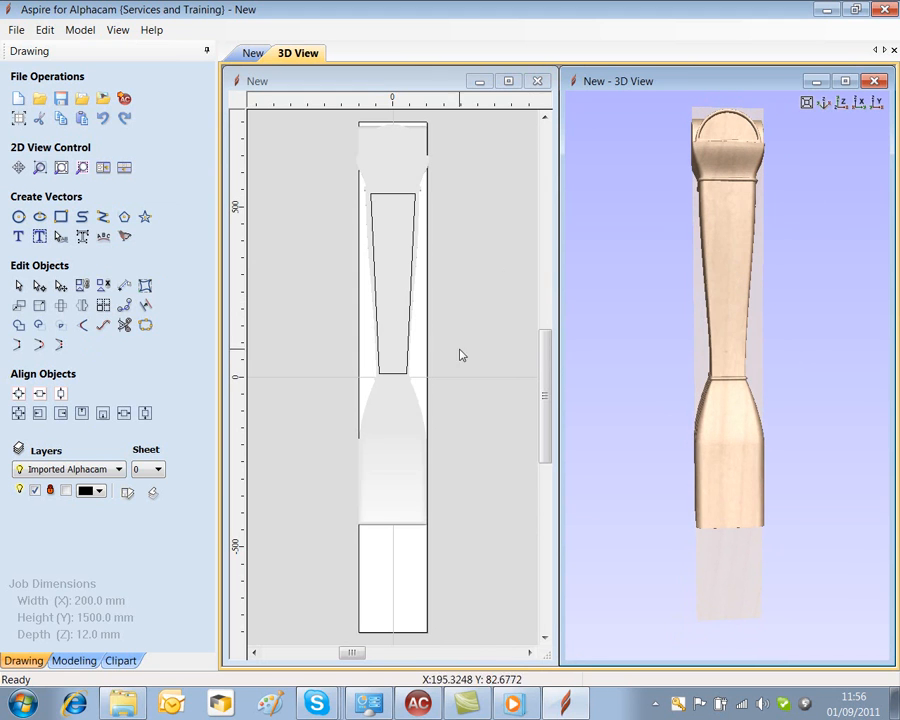
Step: Hide the imported newel post component, leaving only the tapered panel outline on display
{"action": "left_click", "coordinate": [406, 316]}
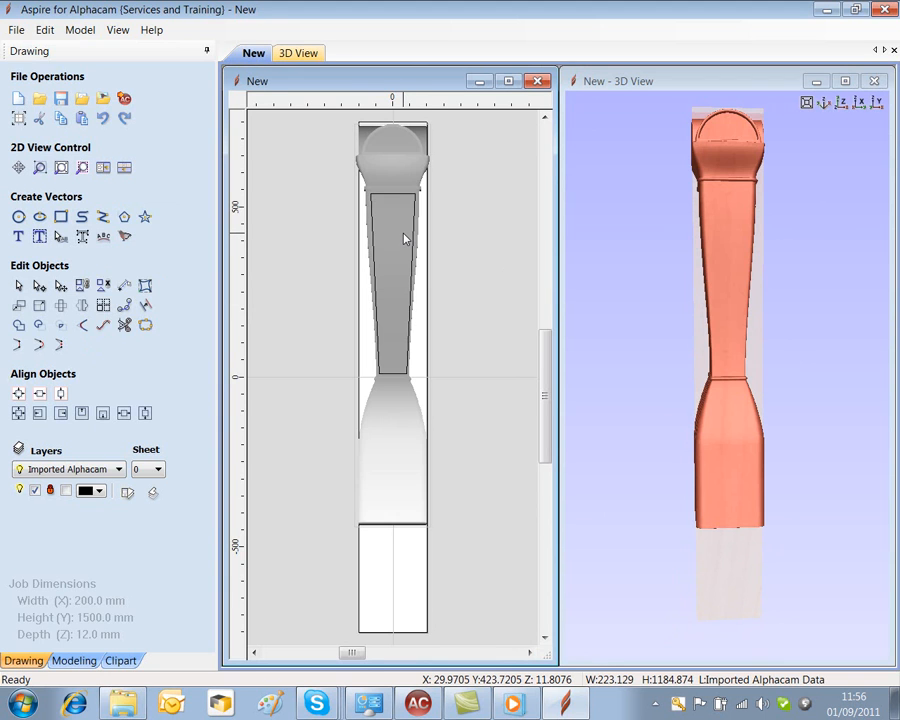
{"action": "left_click", "coordinate": [74, 660]}
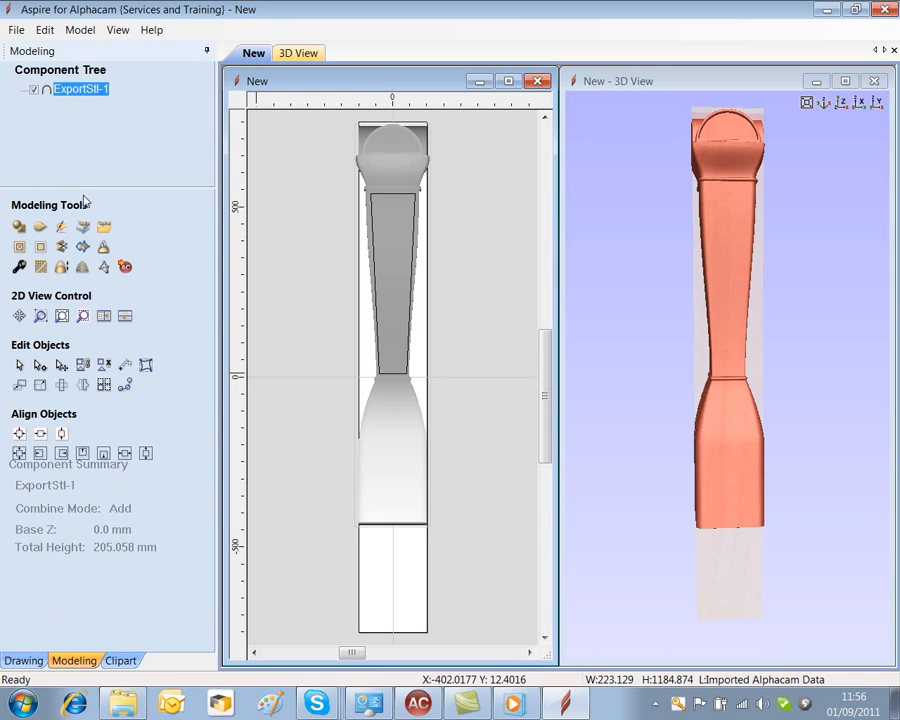
{"action": "left_click", "coordinate": [34, 90]}
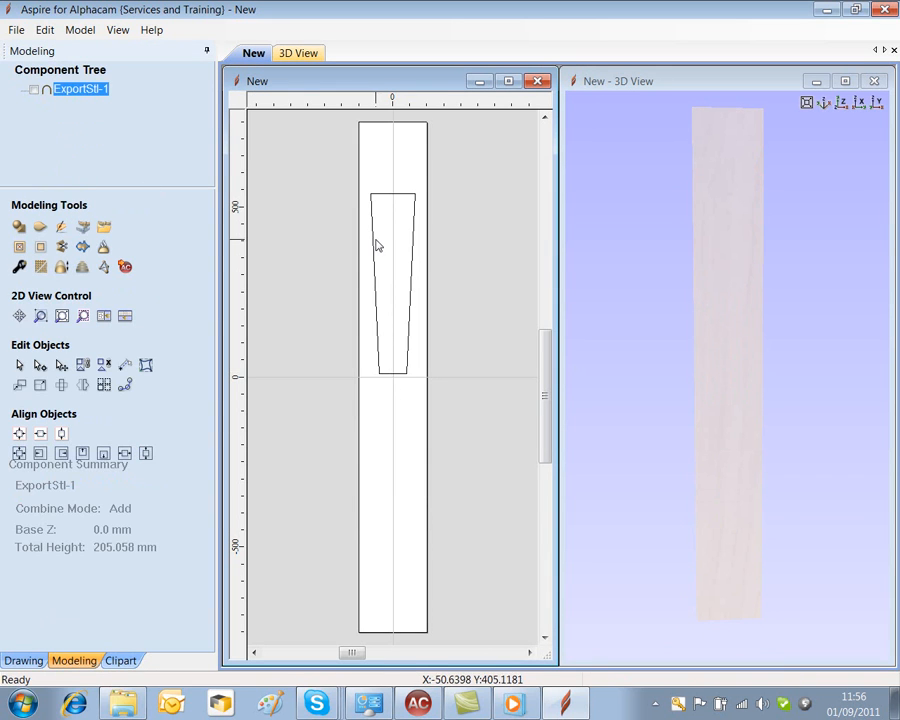
{"action": "left_click_drag", "start_coordinate": [741, 400], "coordinate": [721, 370]}
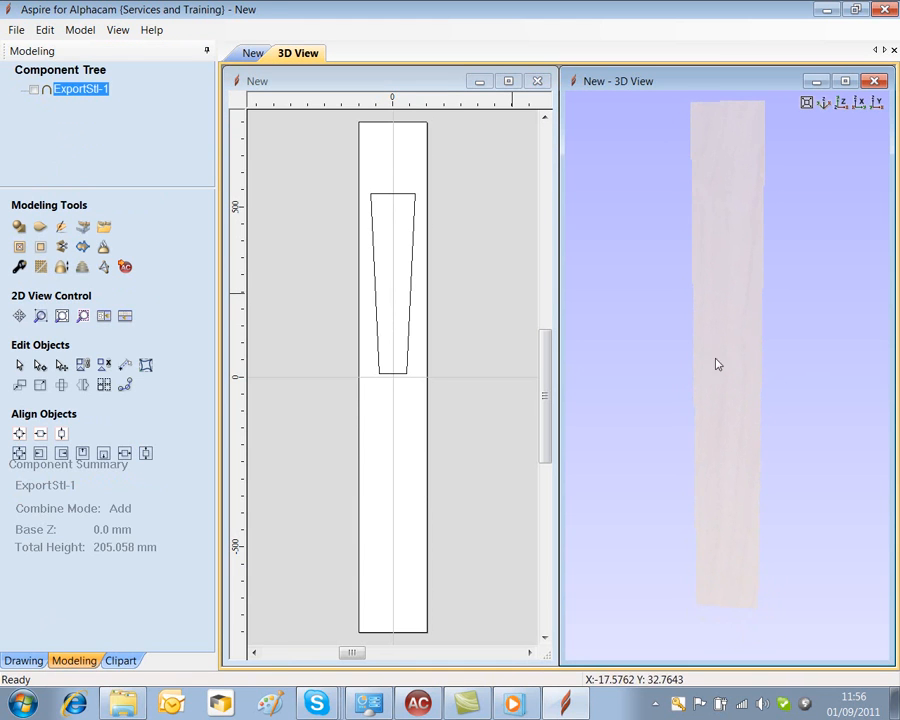
Step: Import the Grapes-A.v3m clipart model into the job as a component
{"action": "left_click", "coordinate": [106, 228]}
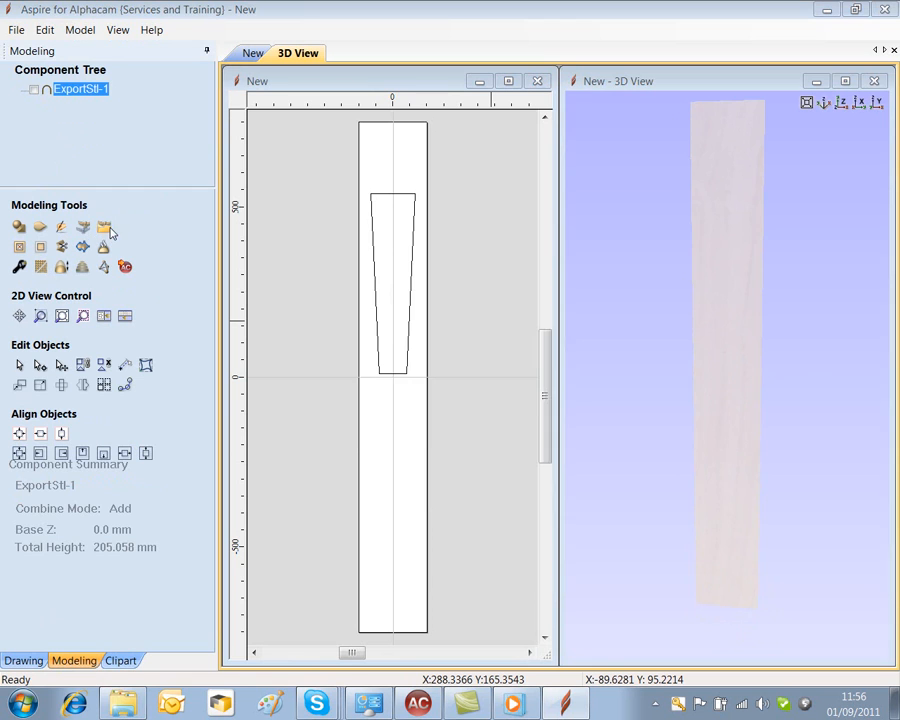
{"action": "left_click", "coordinate": [491, 306]}
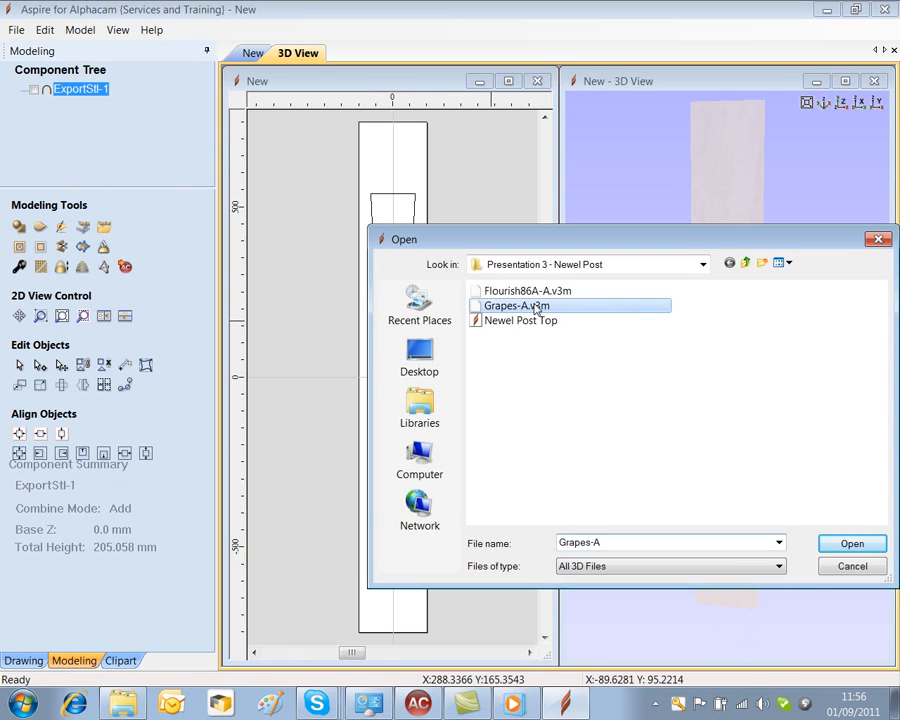
{"action": "left_click", "coordinate": [851, 546]}
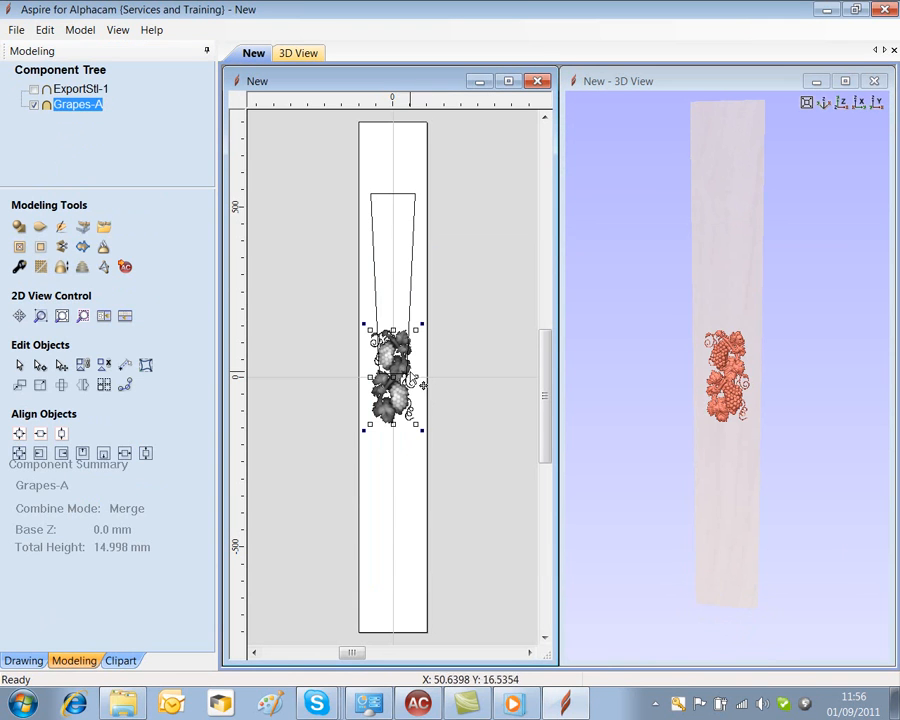
Step: Align the grapes component to the top edge of the tapered panel outline
{"action": "left_click", "coordinate": [376, 289], "text": "shift"}
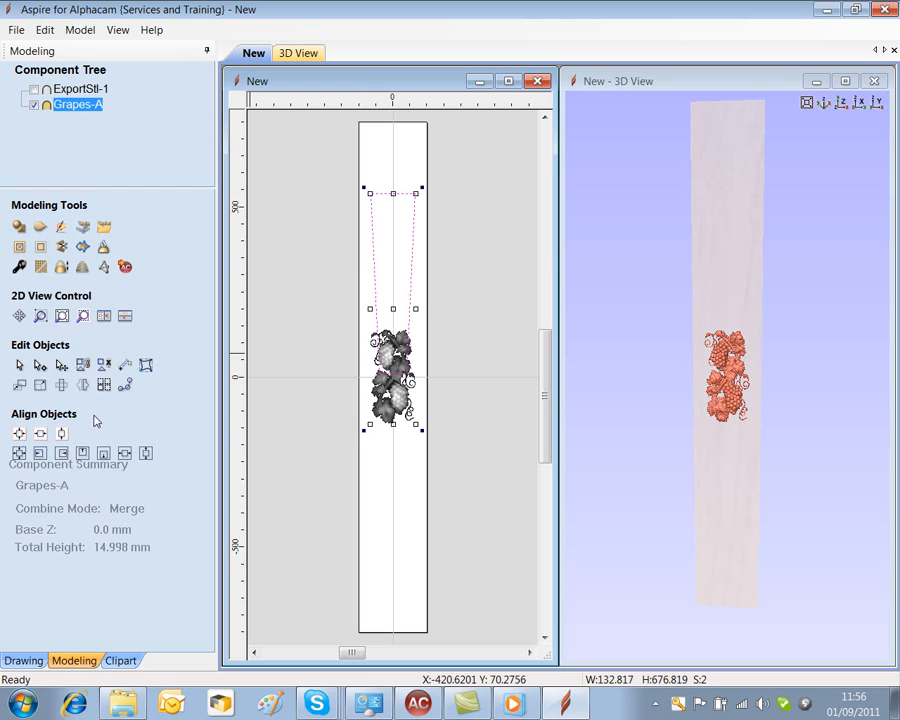
{"action": "left_click", "coordinate": [146, 454]}
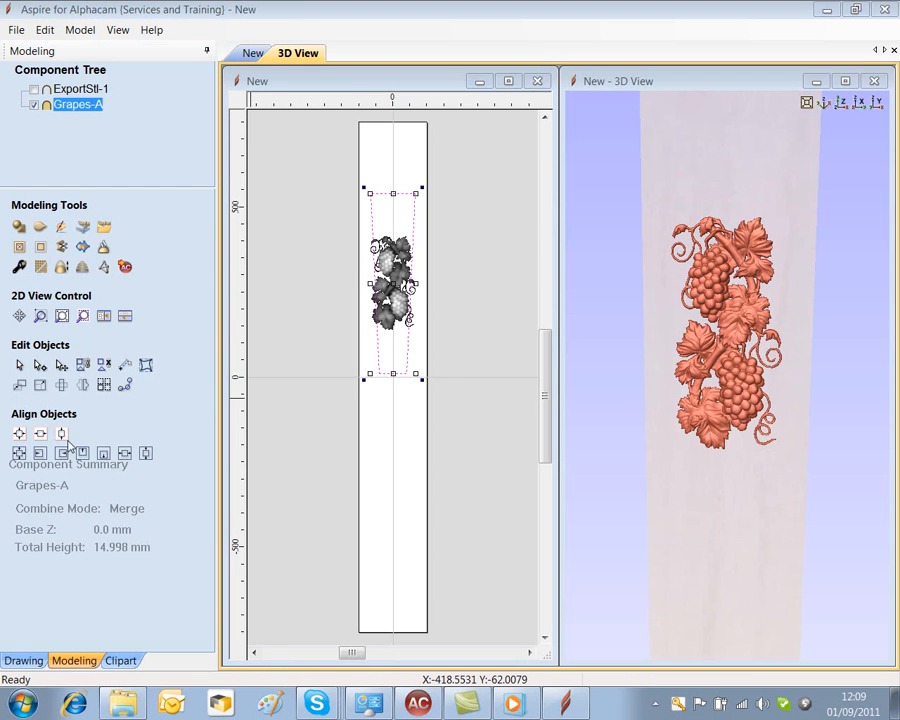
{"action": "left_click", "coordinate": [83, 454]}
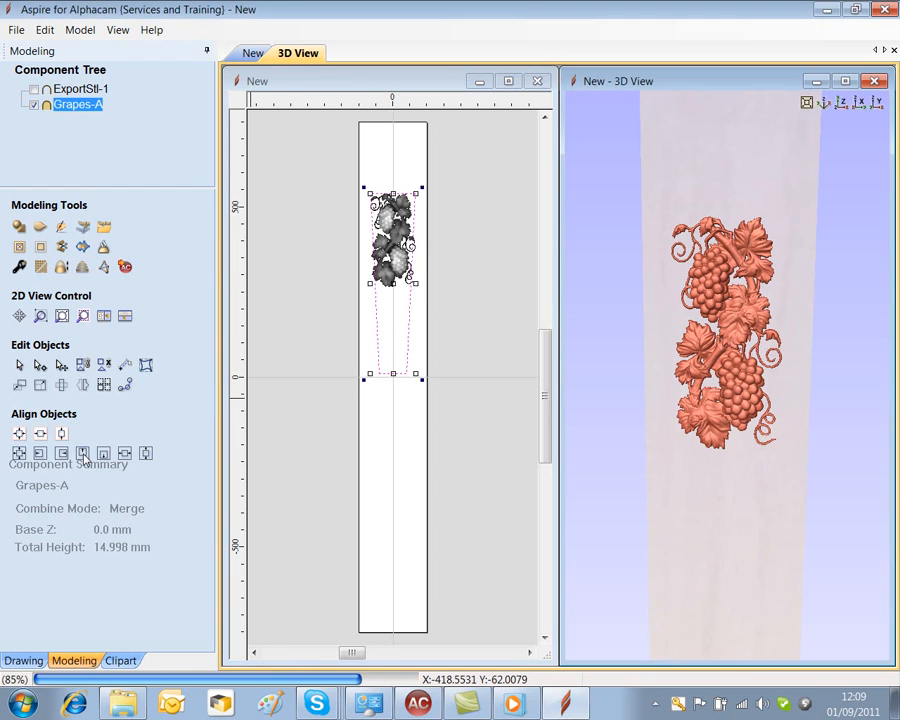
{"action": "left_click", "coordinate": [466, 190]}
{"action": "scroll", "coordinate": [408, 213], "scroll_direction": "up", "scroll_amount": 5}
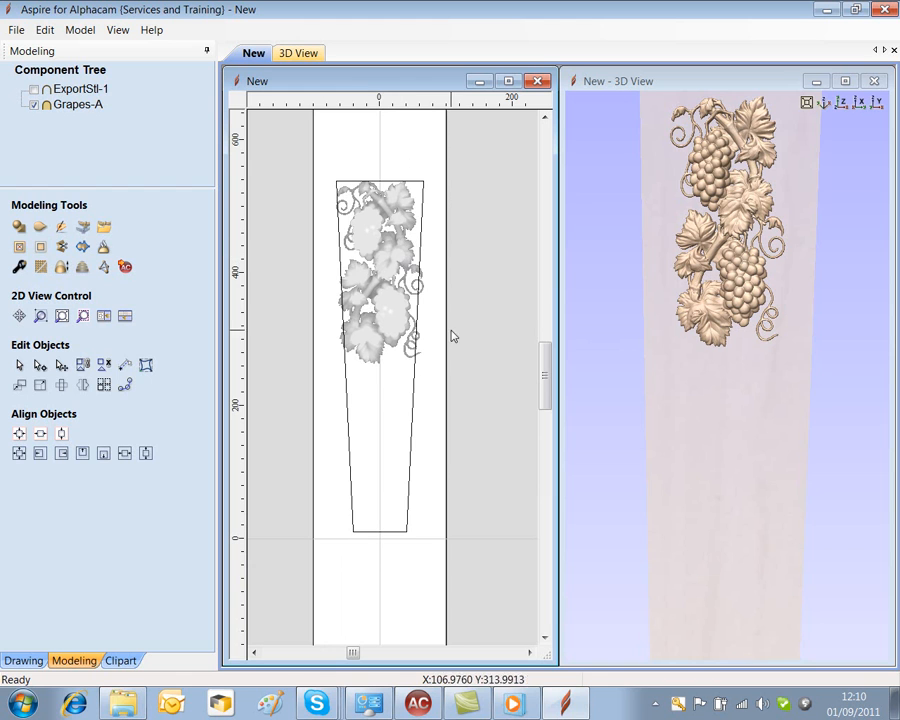
{"action": "scroll", "coordinate": [469, 326], "scroll_direction": "down", "scroll_amount": 3}
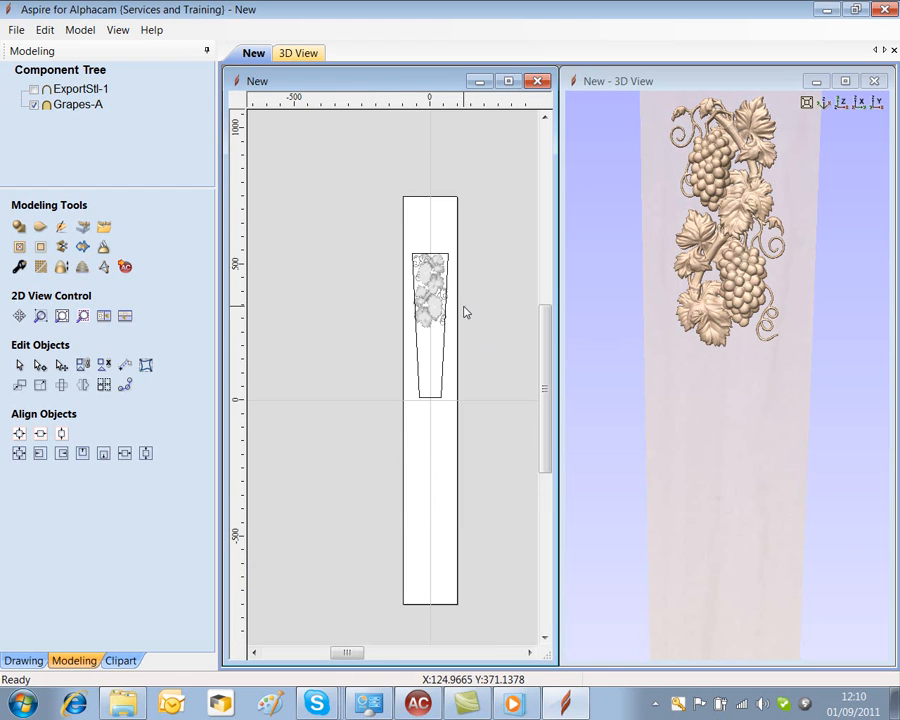
{"action": "scroll", "coordinate": [468, 315], "scroll_direction": "up", "scroll_amount": 4}
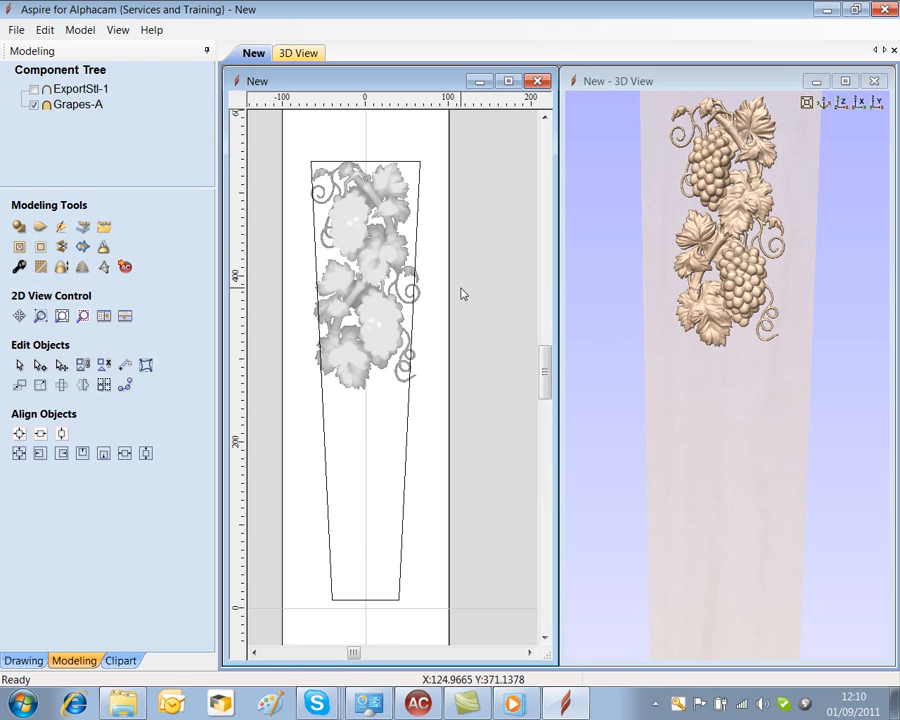
Step: Create a Bounding Box distortion envelope around the grapes component with Distort Object
{"action": "left_click", "coordinate": [362, 263]}
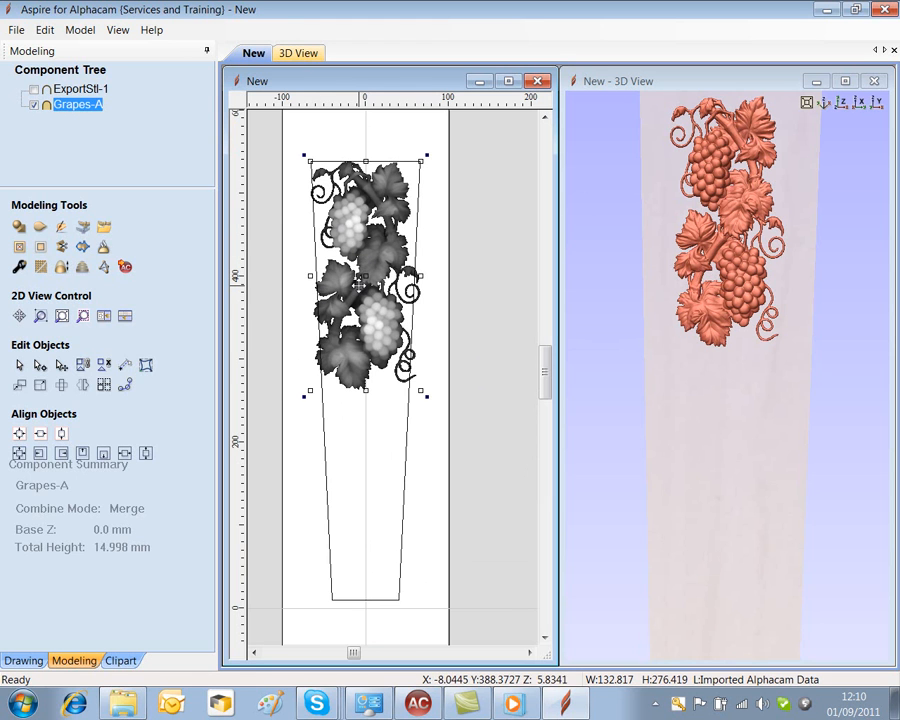
{"action": "left_click", "coordinate": [424, 320]}
{"action": "left_click", "coordinate": [384, 313]}
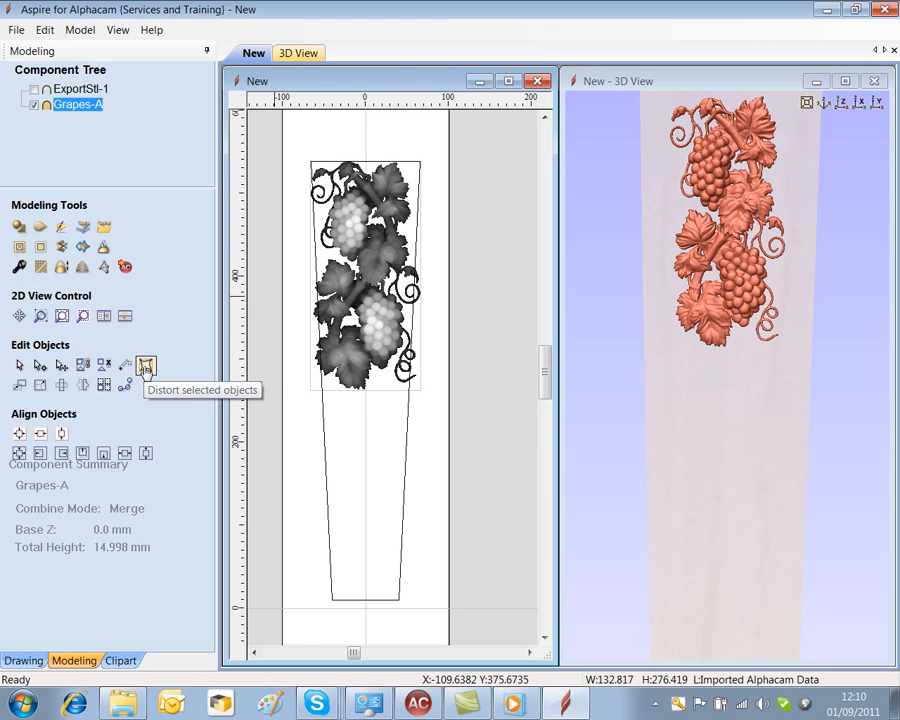
{"action": "left_click", "coordinate": [146, 367]}
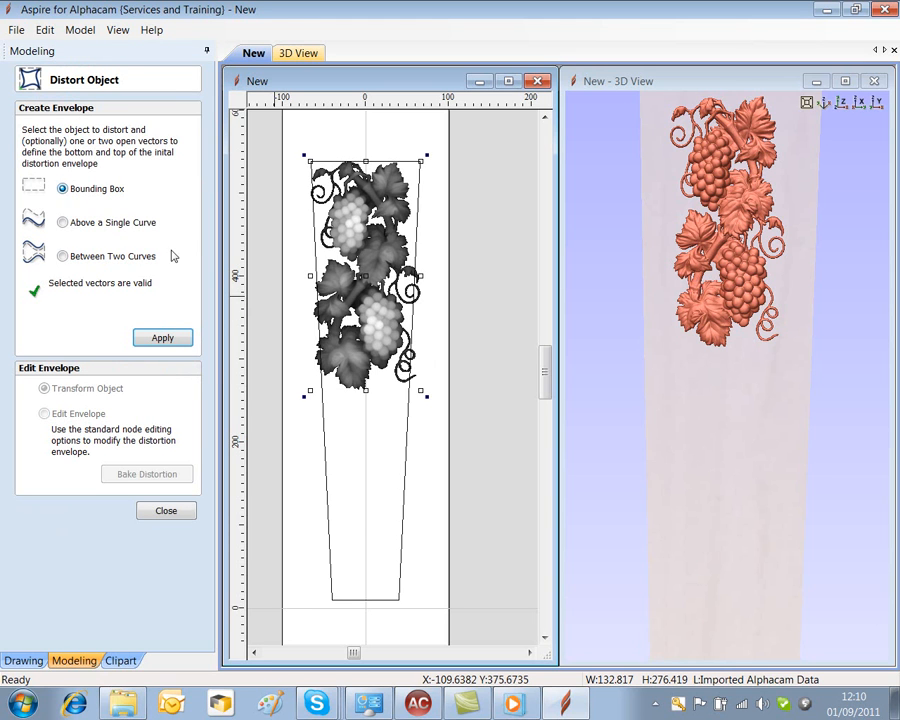
{"action": "left_click", "coordinate": [163, 338]}
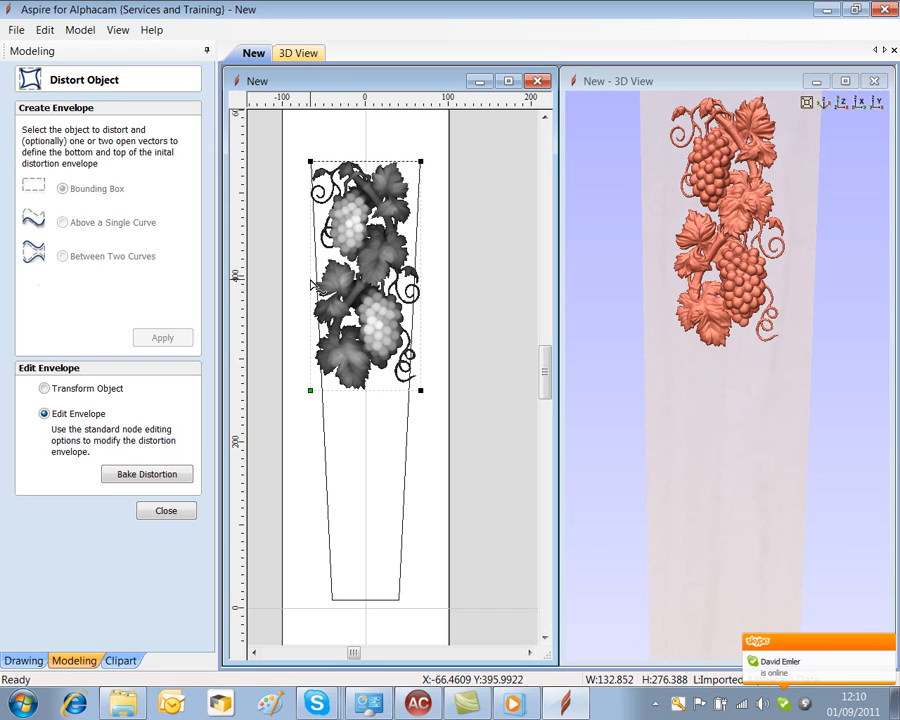
Step: Try to bow the left side of the distortion envelope inward as a Bezier curve, and undo the bend
{"action": "key", "text": "b"}
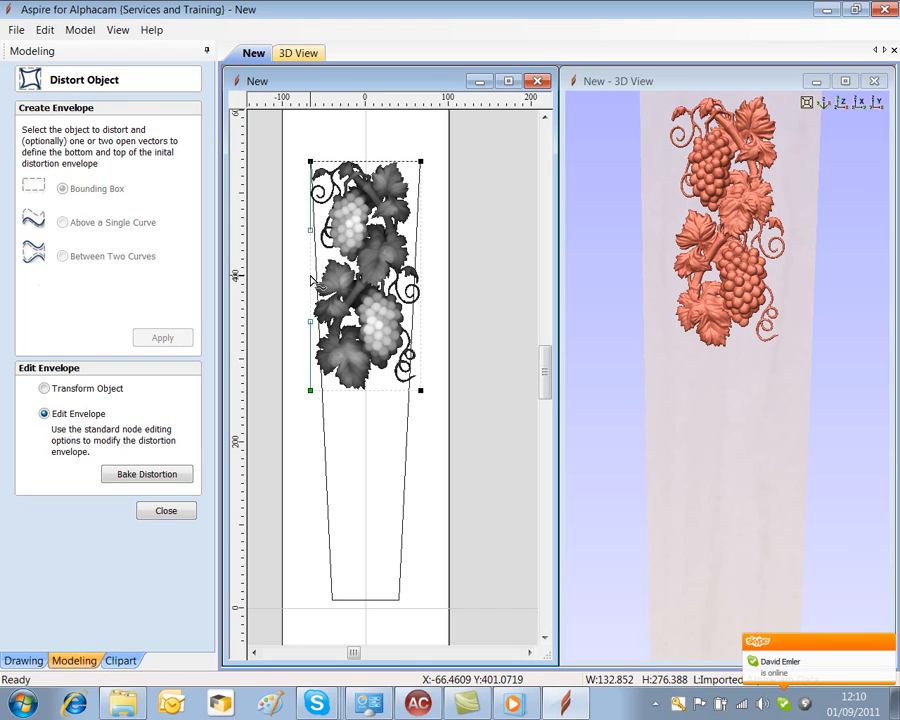
{"action": "left_click_drag", "start_coordinate": [299, 212], "coordinate": [306, 244]}
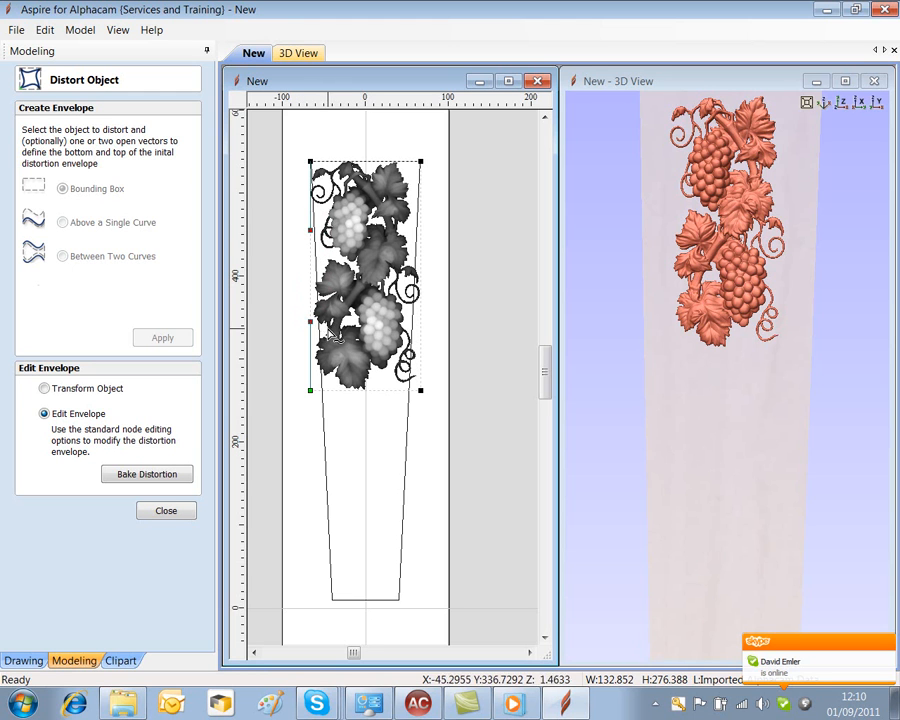
{"action": "left_click_drag", "start_coordinate": [311, 322], "coordinate": [369, 324]}
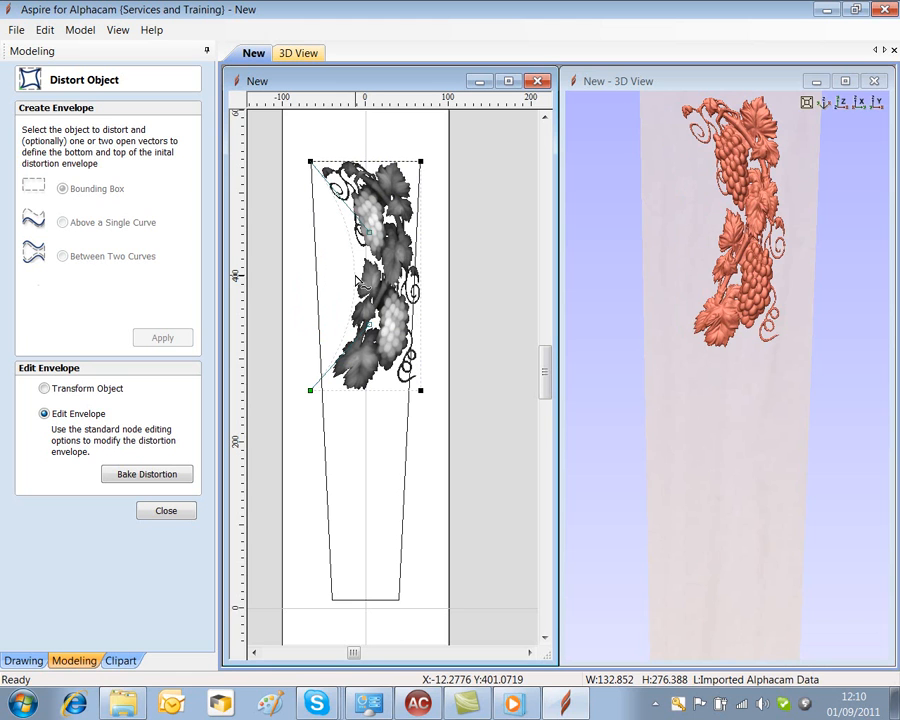
{"action": "key", "text": "ctrl+z"}
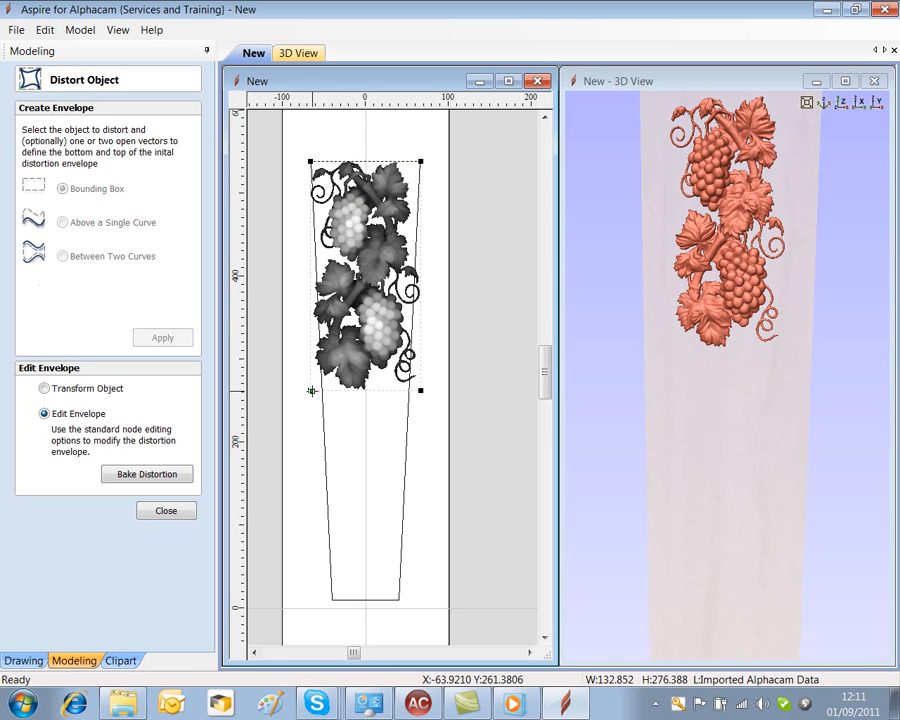
Step: Pull the envelope's two lower corners in to the panel's tapered sides and move the grapes slightly down from the top edge
{"action": "left_click_drag", "start_coordinate": [311, 390], "coordinate": [321, 393]}
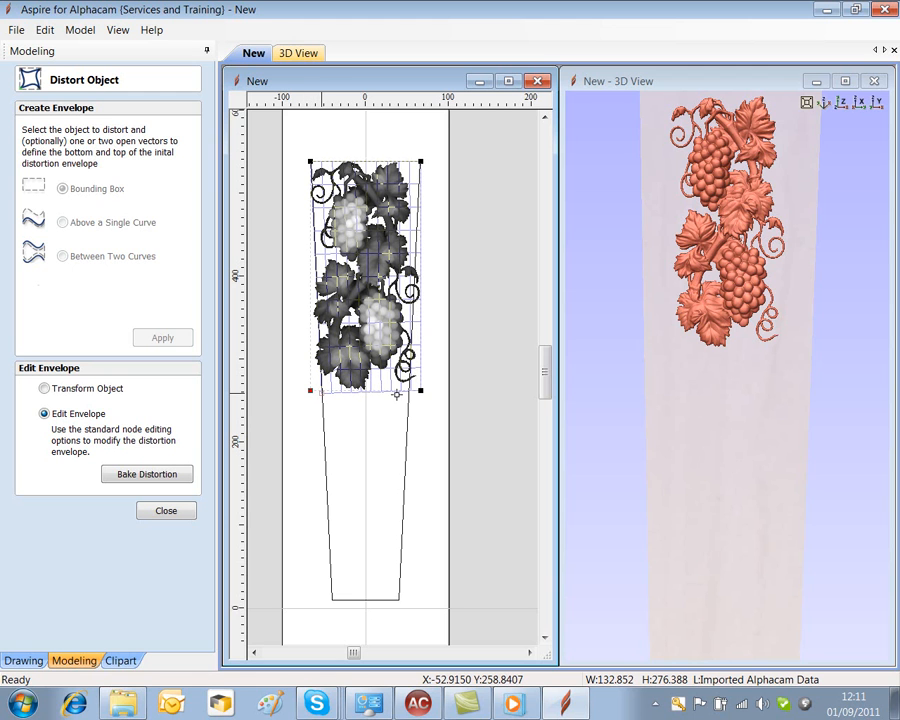
{"action": "left_click", "coordinate": [415, 390]}
{"action": "left_click_drag", "start_coordinate": [415, 390], "coordinate": [410, 392]}
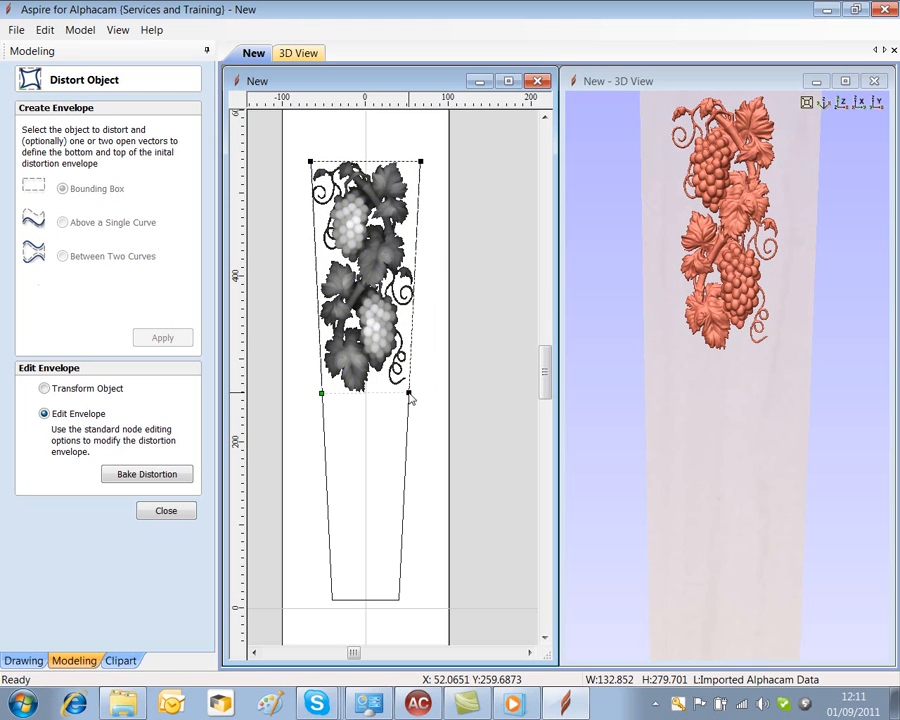
{"action": "left_click", "coordinate": [45, 389]}
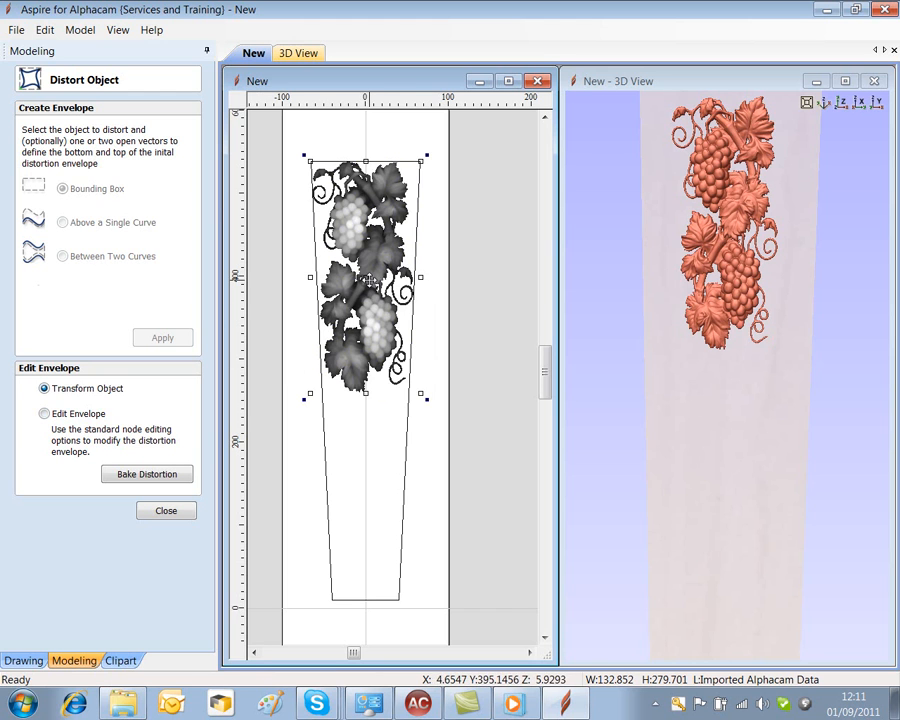
{"action": "left_click_drag", "start_coordinate": [365, 276], "coordinate": [368, 291]}
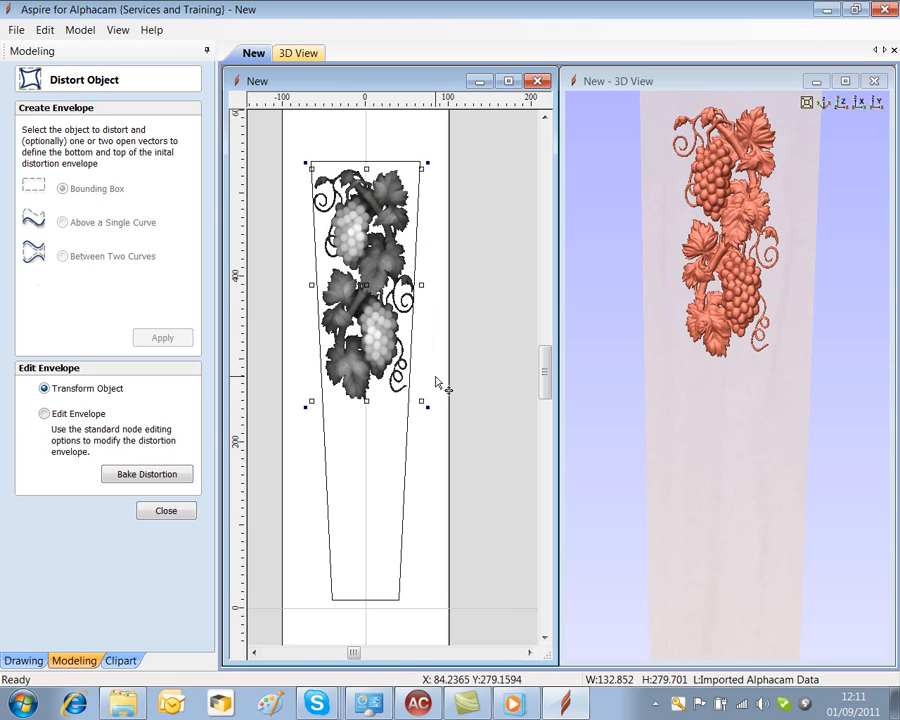
Step: Nudge all four envelope corners inward so the grapes clear the panel outline, and finish the distortion
{"action": "left_click", "coordinate": [44, 414]}
{"action": "left_click_drag", "start_coordinate": [409, 401], "coordinate": [407, 400]}
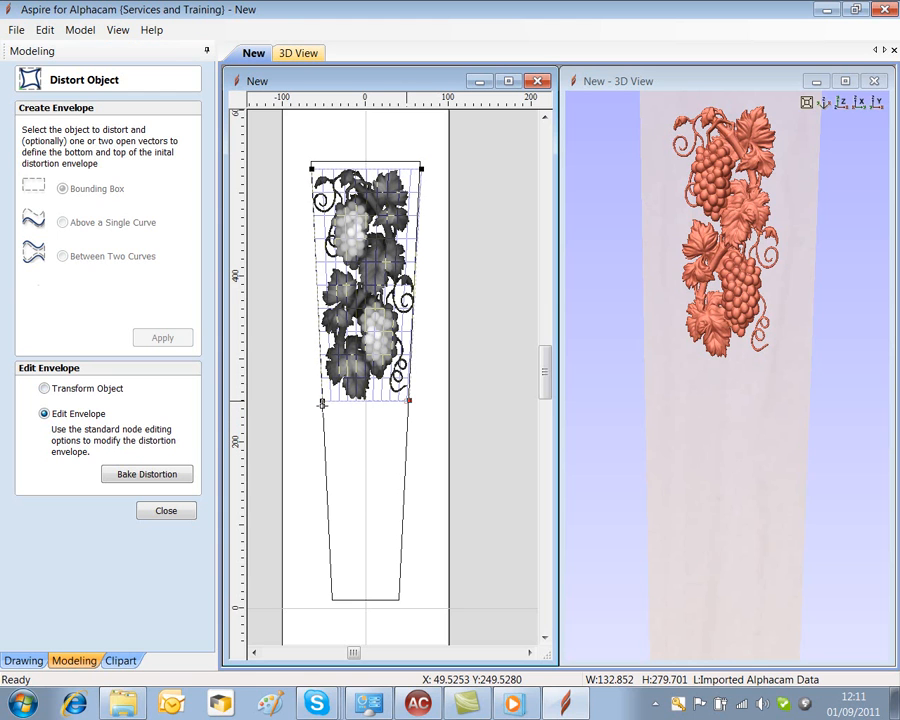
{"action": "left_click_drag", "start_coordinate": [322, 404], "coordinate": [325, 400]}
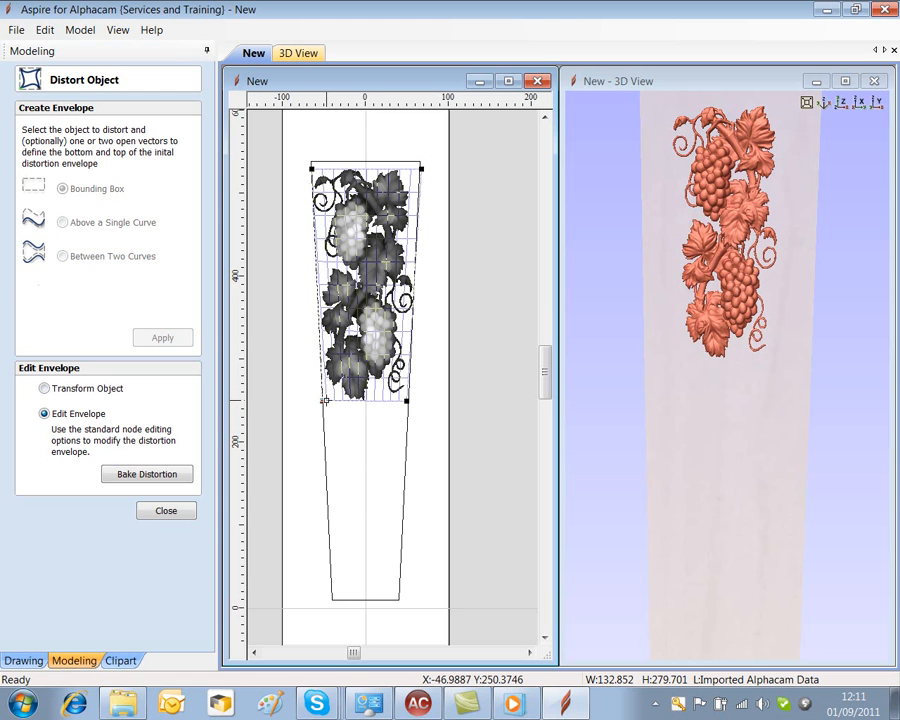
{"action": "left_click", "coordinate": [421, 169]}
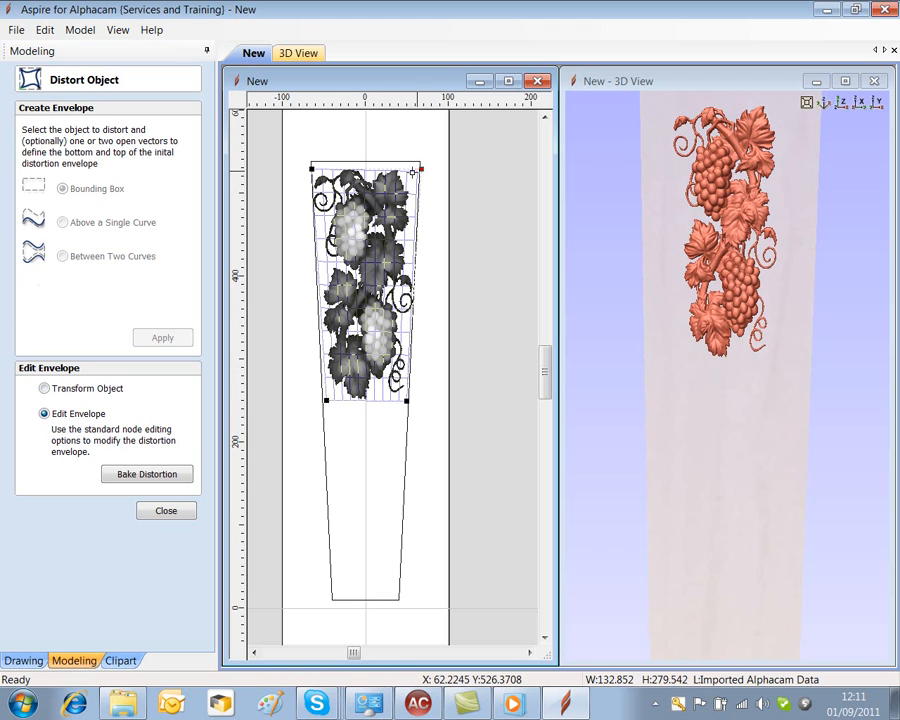
{"action": "left_click_drag", "start_coordinate": [312, 170], "coordinate": [316, 170]}
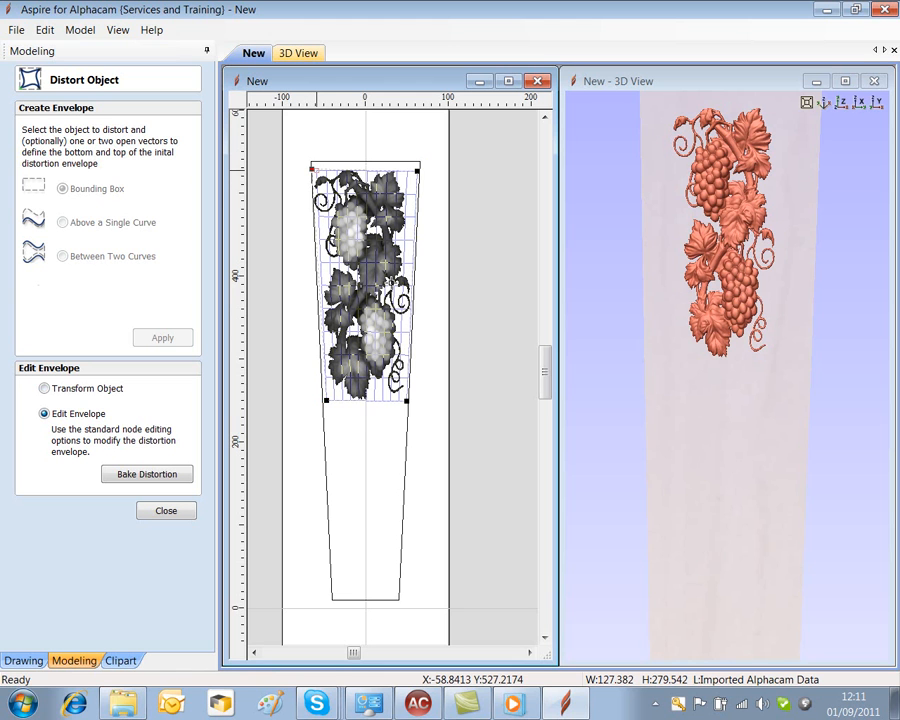
{"action": "left_click", "coordinate": [427, 308]}
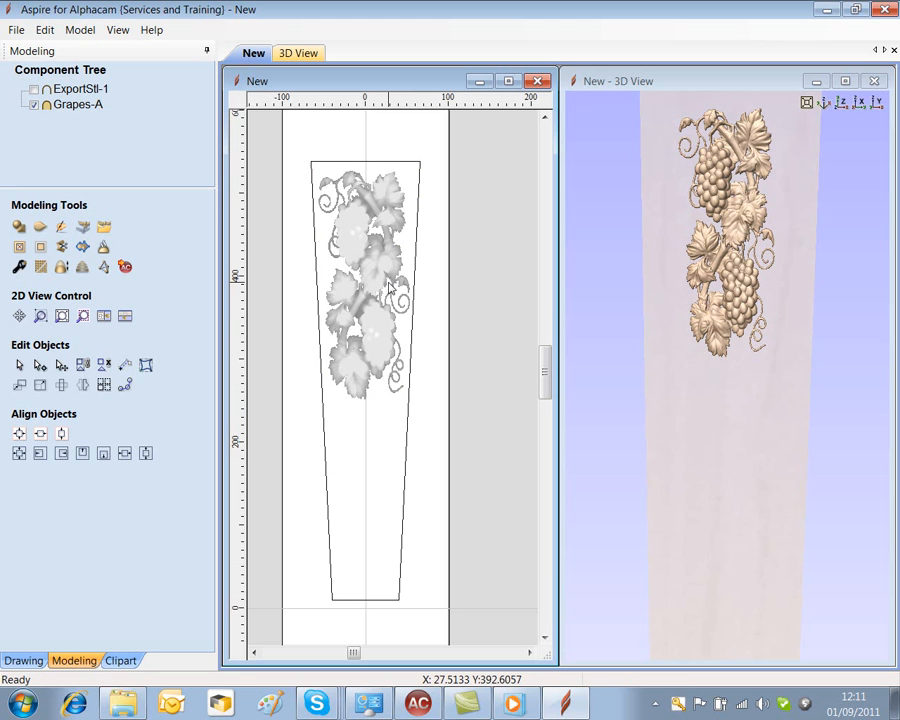
Step: Copy the distorted grapes component straight down into the lower half of the tapered panel
{"action": "left_click", "coordinate": [19, 364]}
{"action": "left_click", "coordinate": [363, 290]}
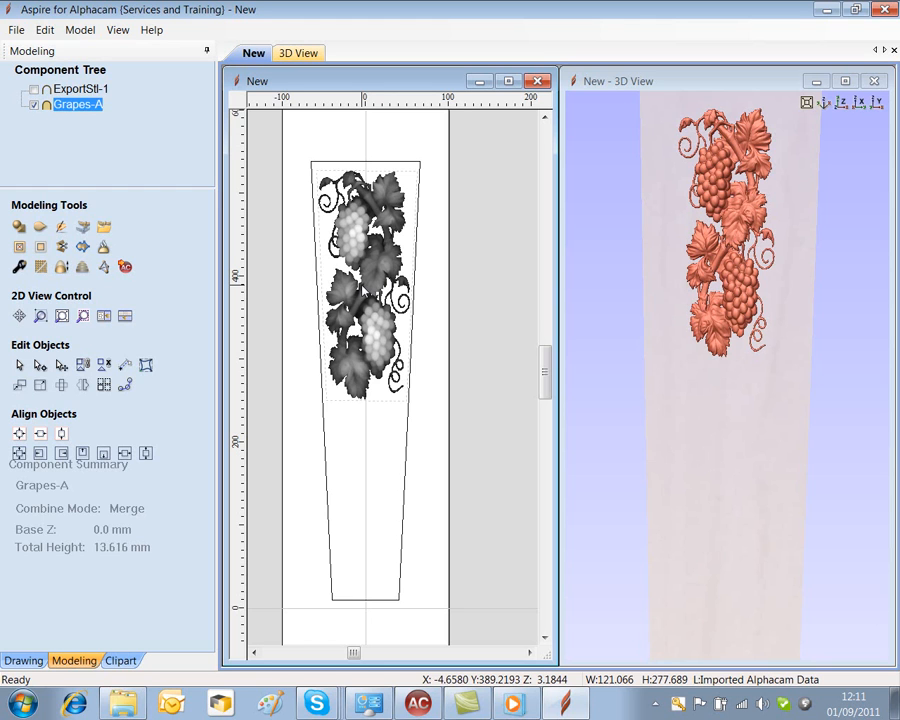
{"action": "left_click", "coordinate": [361, 285]}
{"action": "left_click", "coordinate": [361, 285]}
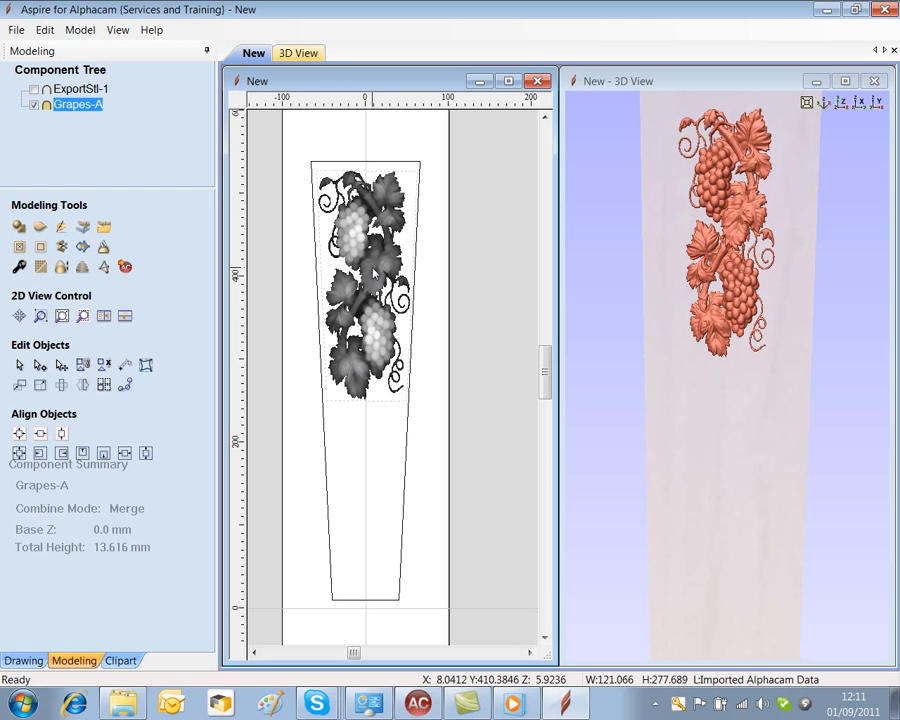
{"action": "left_click", "coordinate": [372, 266]}
{"action": "left_click_drag", "start_coordinate": [370, 283], "coordinate": [375, 488]}
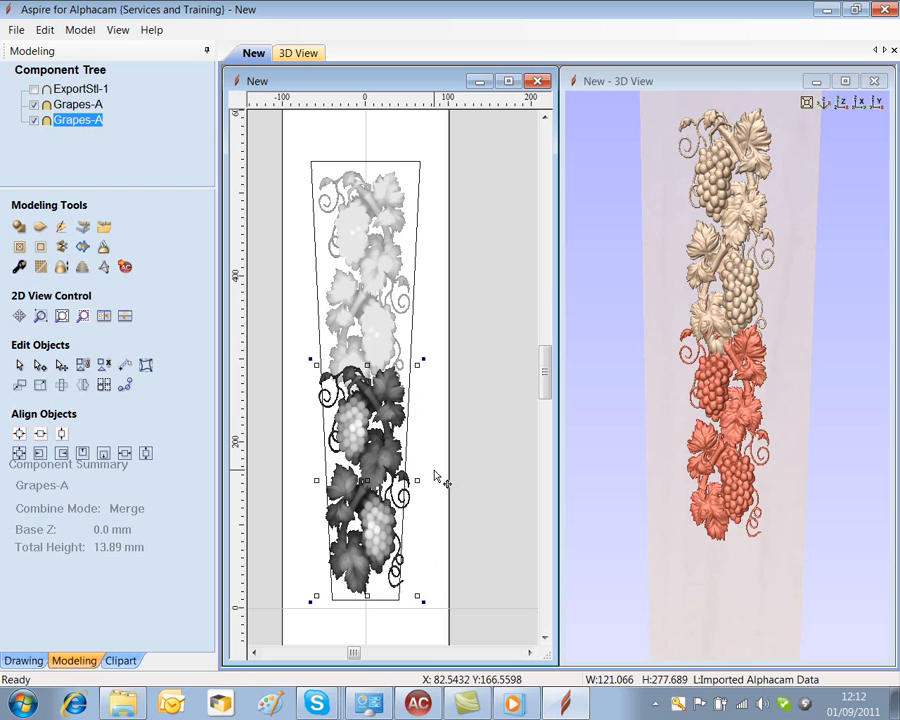
Step: Reshape the lower grapes copy's distortion envelope, pulling its four corners in to the panel's tapered sides
{"action": "left_click", "coordinate": [146, 366]}
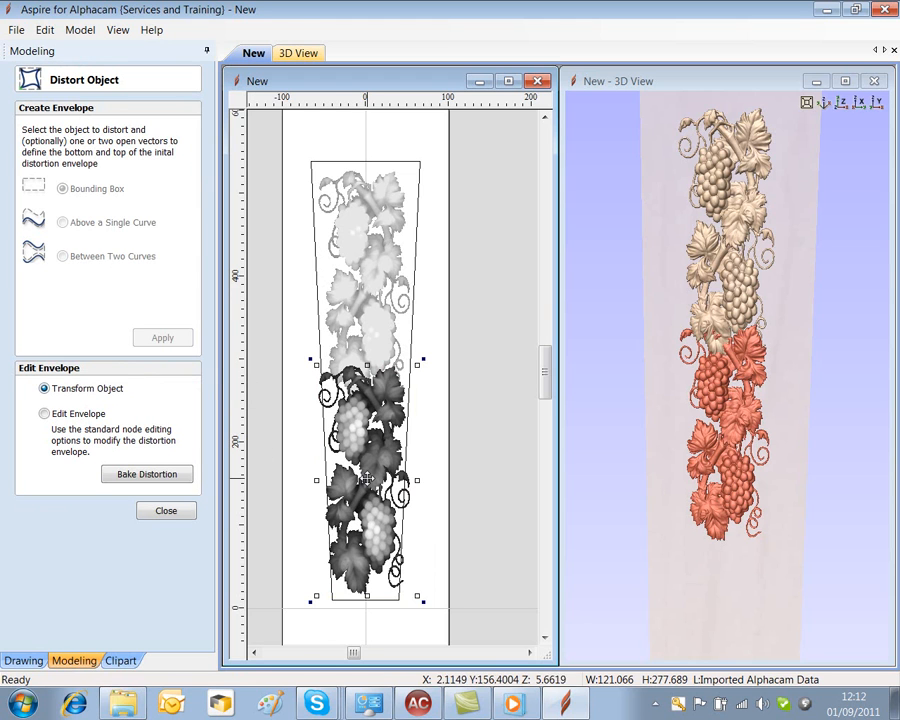
{"action": "left_click", "coordinate": [45, 413]}
{"action": "left_click_drag", "start_coordinate": [415, 366], "coordinate": [409, 371]}
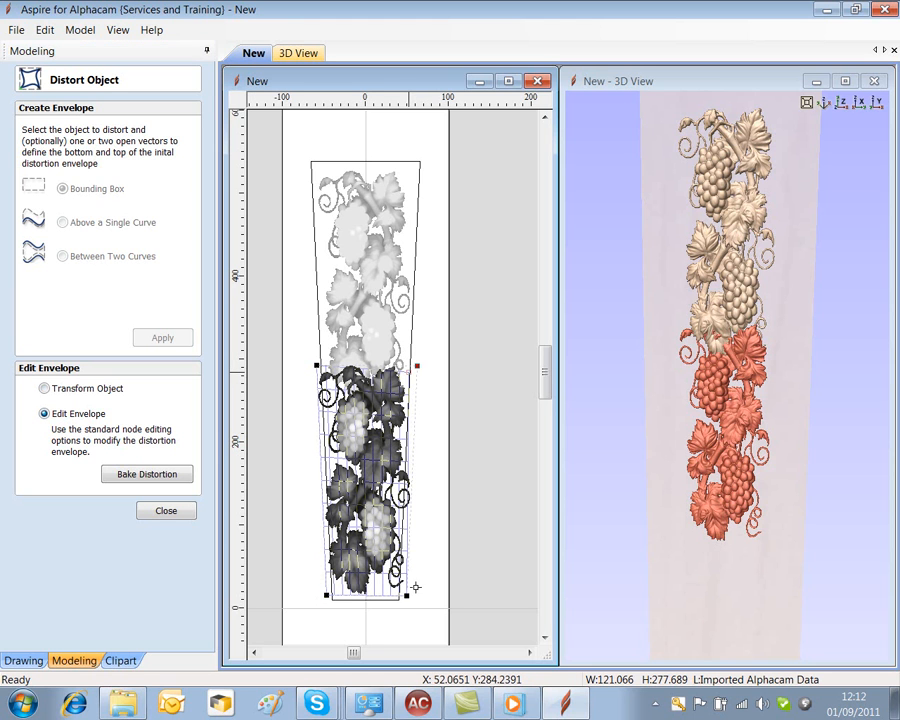
{"action": "left_click_drag", "start_coordinate": [406, 595], "coordinate": [398, 589]}
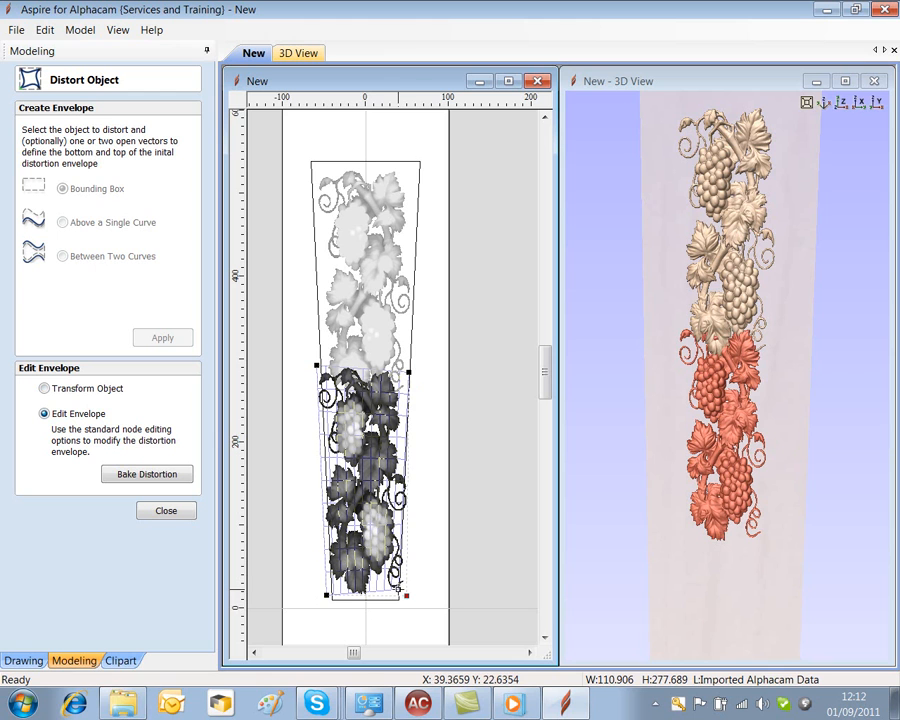
{"action": "left_click_drag", "start_coordinate": [325, 598], "coordinate": [332, 589]}
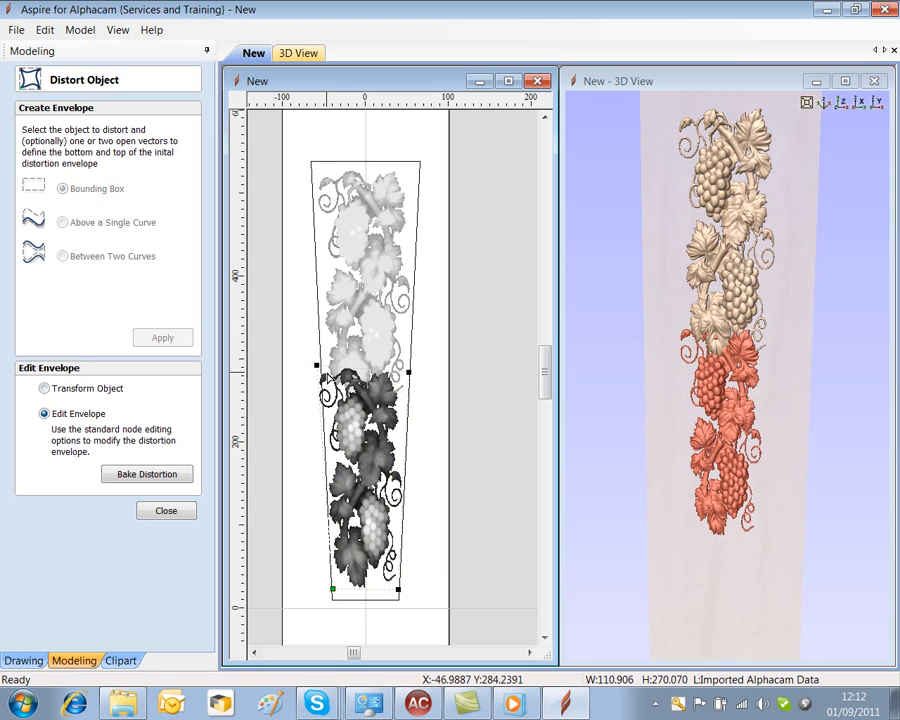
{"action": "left_click", "coordinate": [316, 366]}
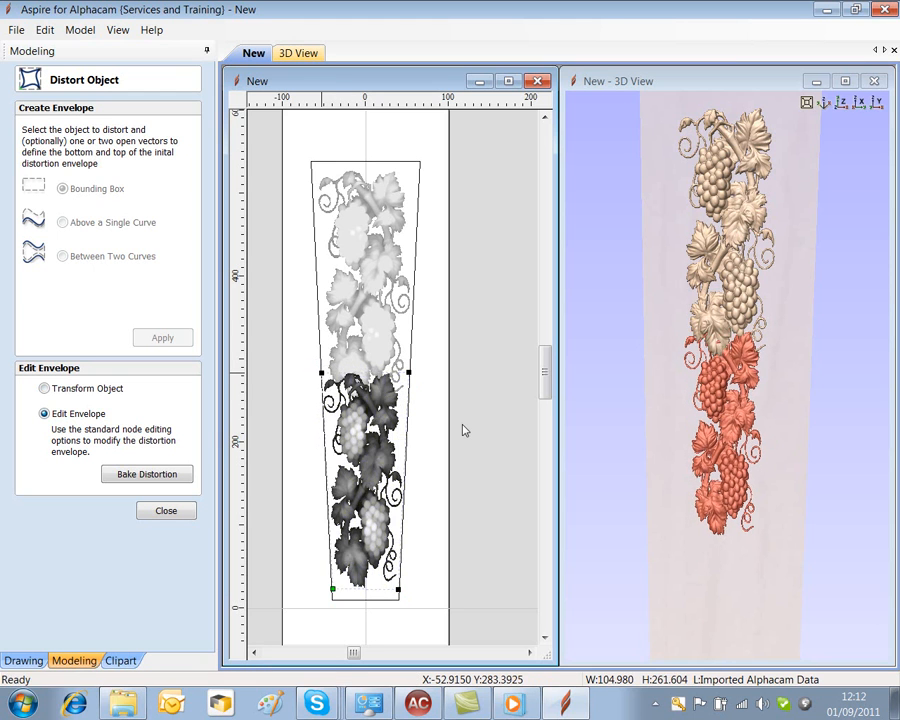
Step: Move the lower grapes copy down to the panel's bottom edge, keeping it centred between the tapered sides
{"action": "left_click", "coordinate": [44, 389]}
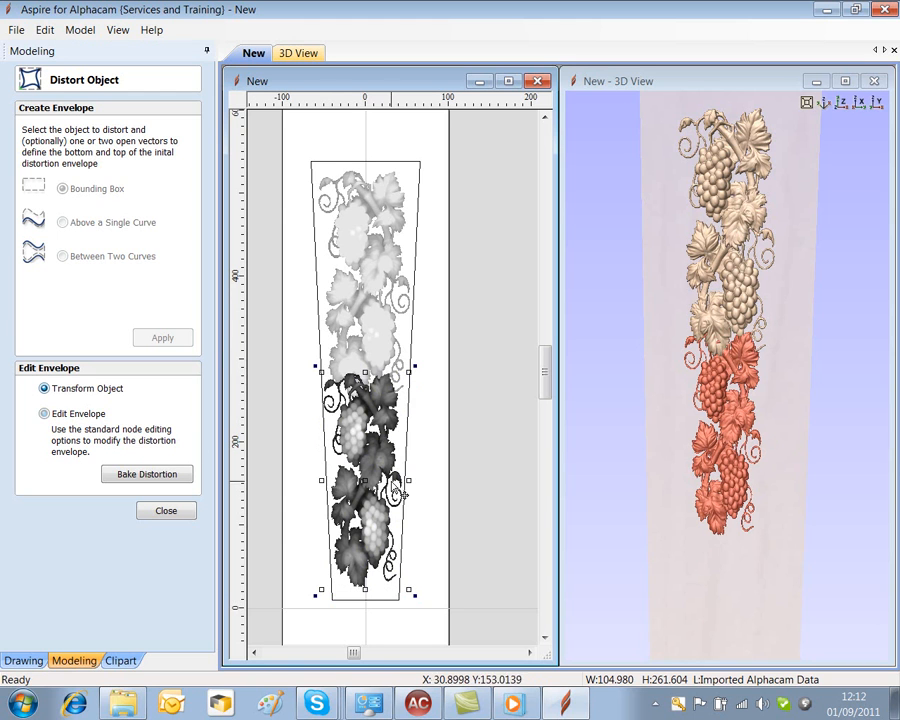
{"action": "left_click_drag", "start_coordinate": [367, 481], "coordinate": [372, 497]}
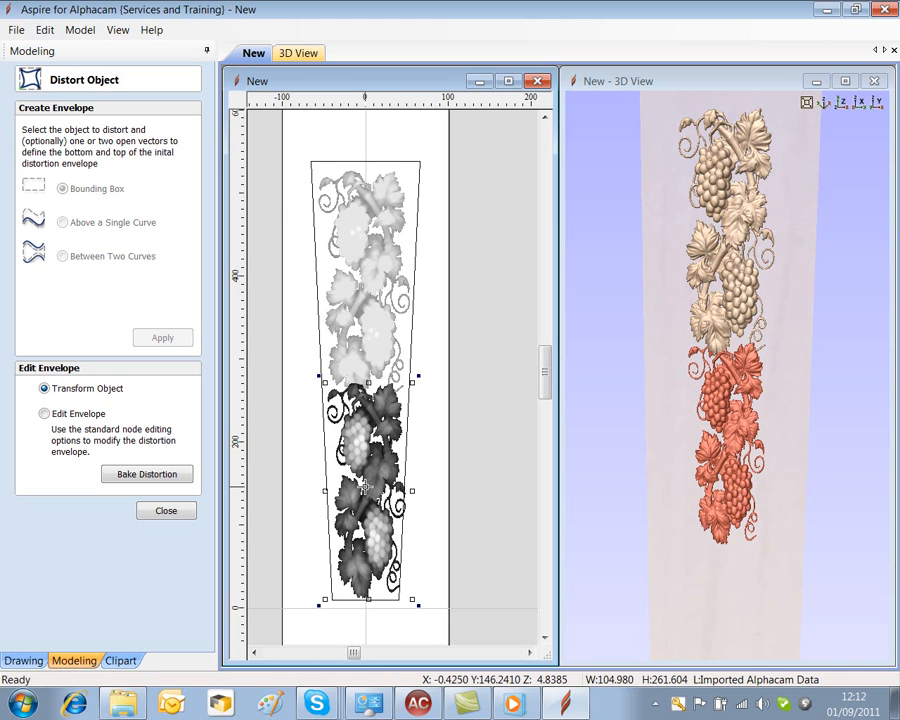
{"action": "left_click_drag", "start_coordinate": [363, 488], "coordinate": [373, 497]}
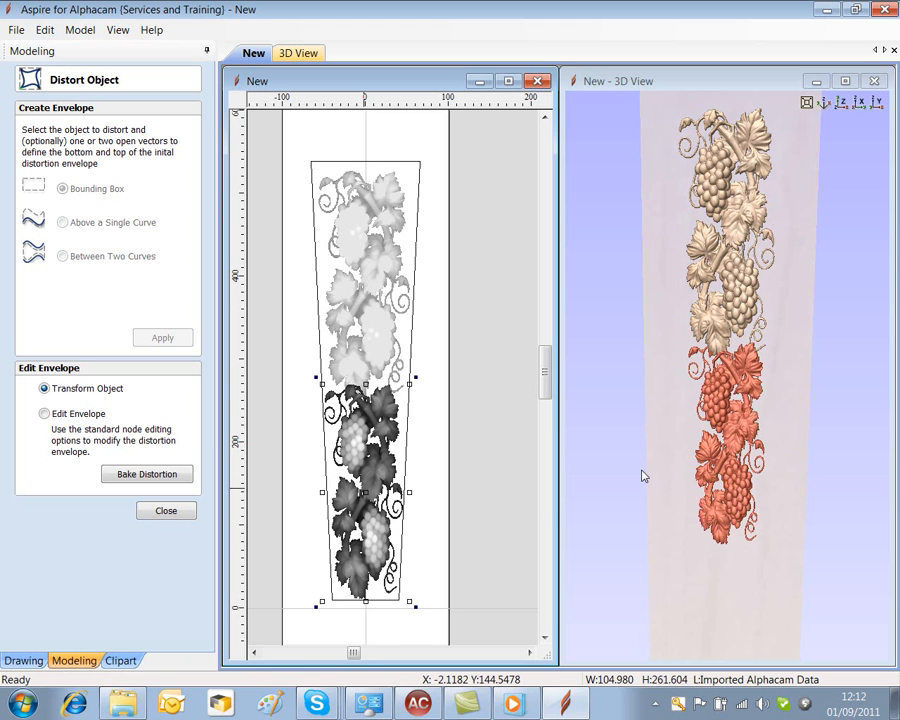
{"action": "scroll", "coordinate": [711, 381], "scroll_direction": "down", "scroll_amount": 2}
{"action": "scroll", "coordinate": [711, 381], "scroll_direction": "up", "scroll_amount": 5}
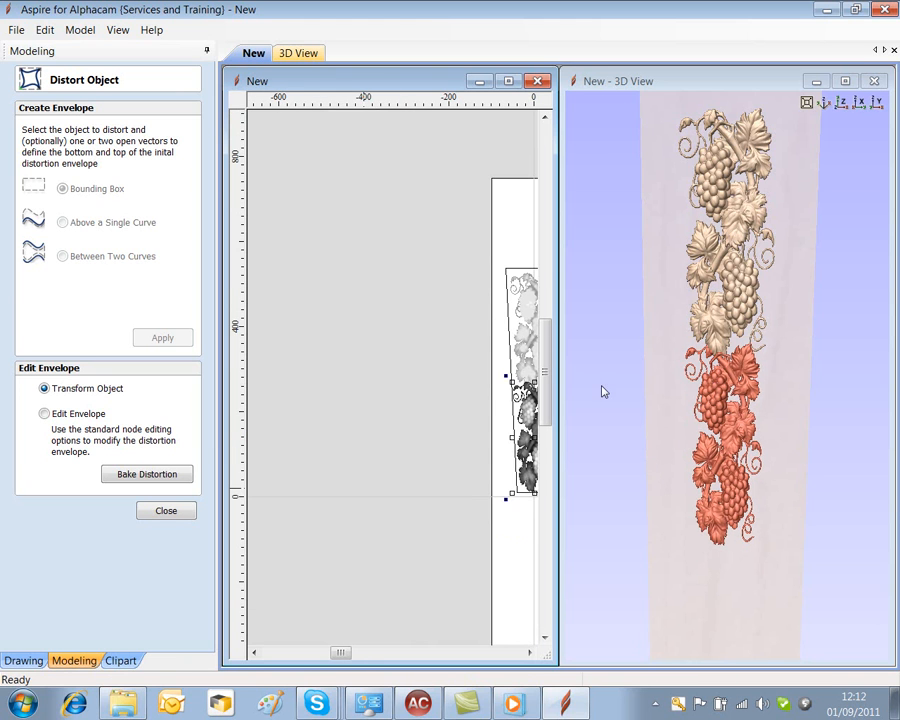
Step: Nudge the lower grapes copy slightly down so its stem tucks just under the upper grapes' lowest leaf
{"action": "scroll", "coordinate": [713, 380], "scroll_direction": "down", "scroll_amount": 1}
{"action": "scroll", "coordinate": [713, 380], "scroll_direction": "up", "scroll_amount": 6}
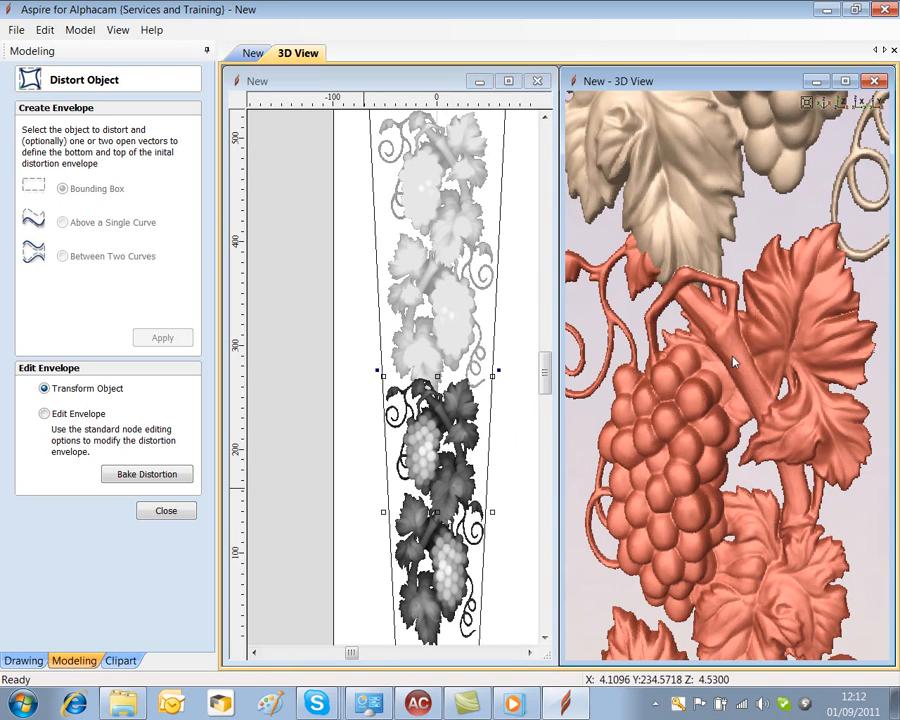
{"action": "scroll", "coordinate": [717, 398], "scroll_direction": "down", "scroll_amount": 1}
{"action": "middle_click_drag", "start_coordinate": [717, 398], "coordinate": [782, 441]}
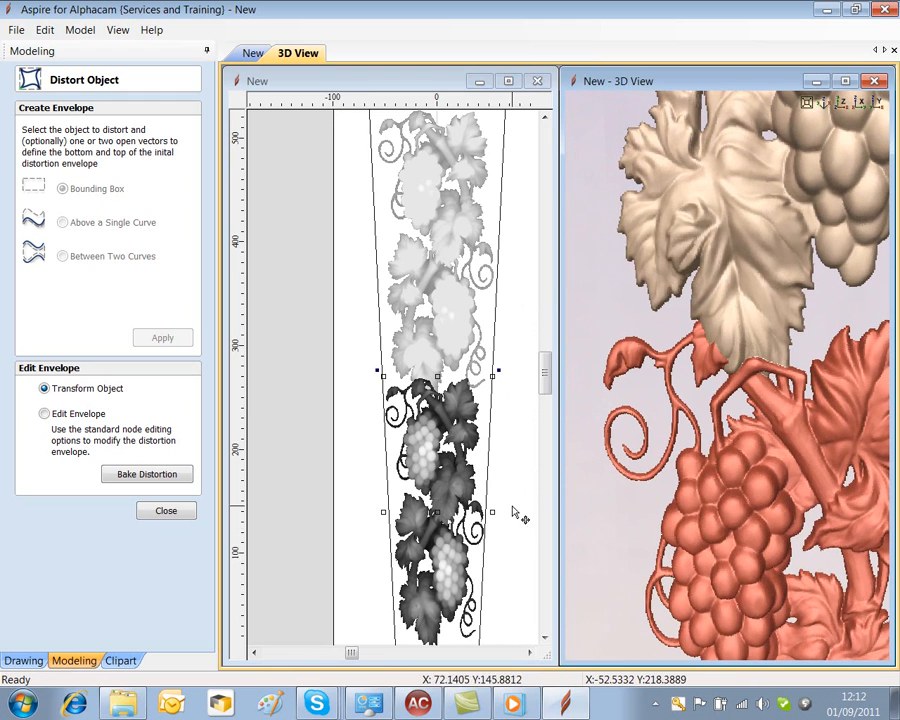
{"action": "mouse_move", "coordinate": [438, 514]}
{"action": "left_mouse_down"}
{"action": "mouse_move", "coordinate": [448, 533]}
{"action": "mouse_move", "coordinate": [440, 535]}
{"action": "left_mouse_up"}
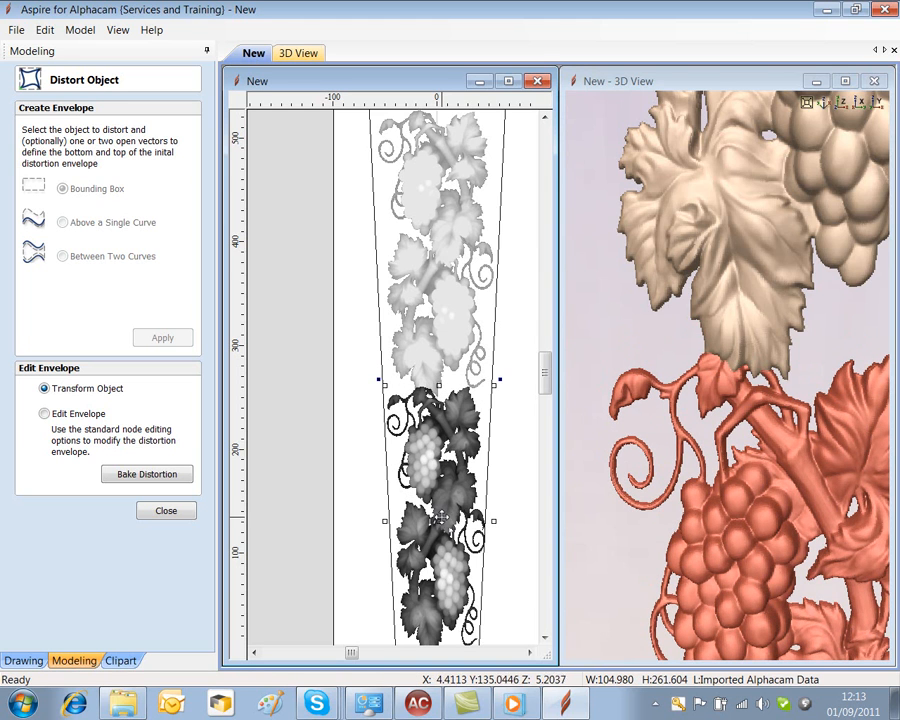
{"action": "left_click_drag", "start_coordinate": [440, 519], "coordinate": [442, 511]}
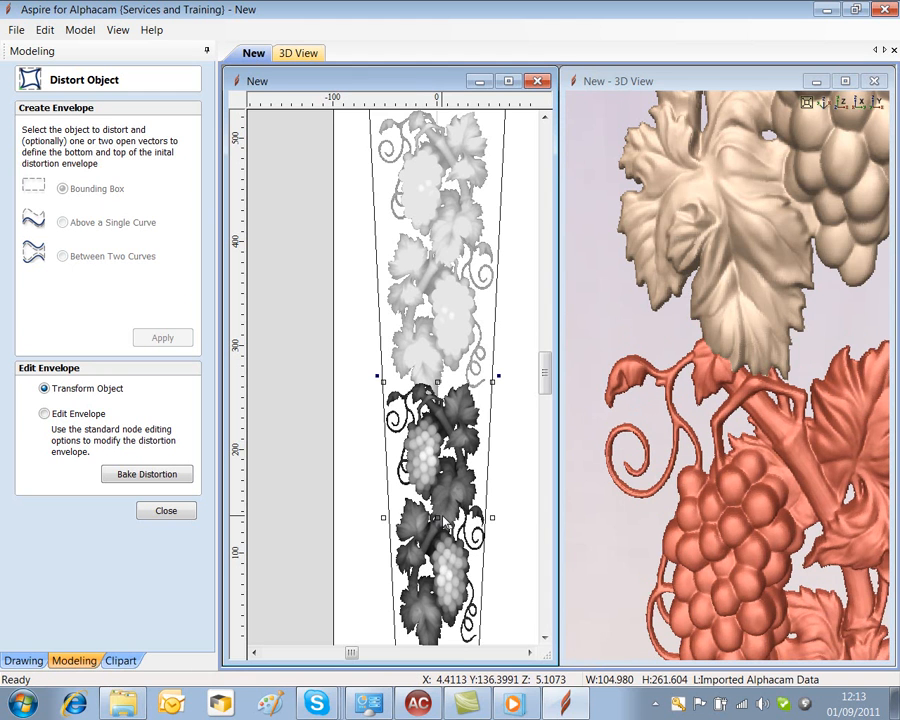
{"action": "left_click", "coordinate": [824, 350]}
{"action": "scroll", "coordinate": [819, 348], "scroll_direction": "down", "scroll_amount": 3}
{"action": "scroll", "coordinate": [819, 348], "scroll_direction": "down", "scroll_amount": 3}
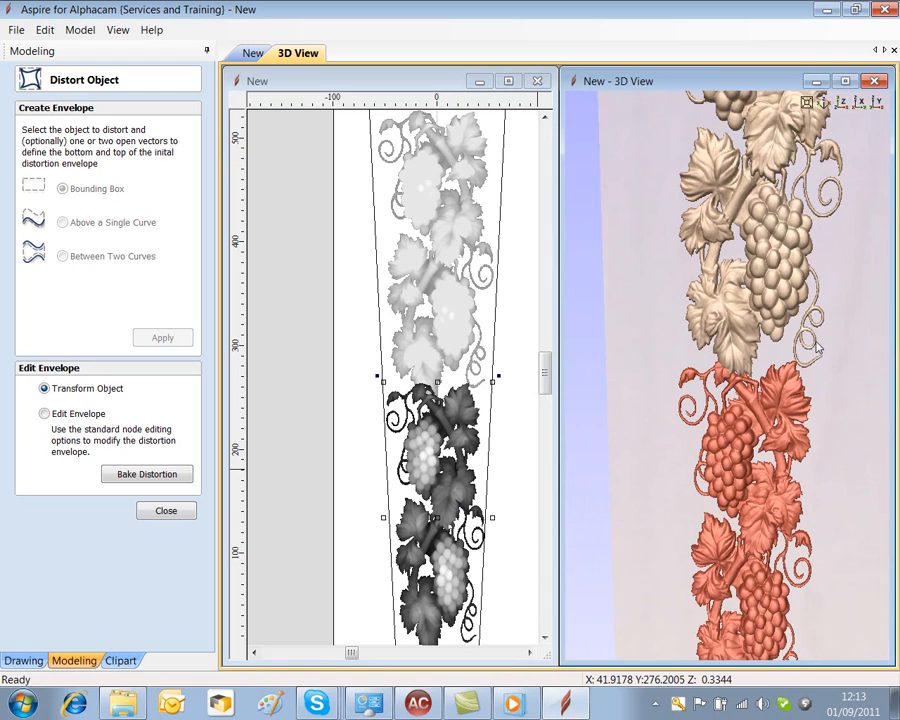
{"action": "scroll", "coordinate": [819, 348], "scroll_direction": "up", "scroll_amount": 2}
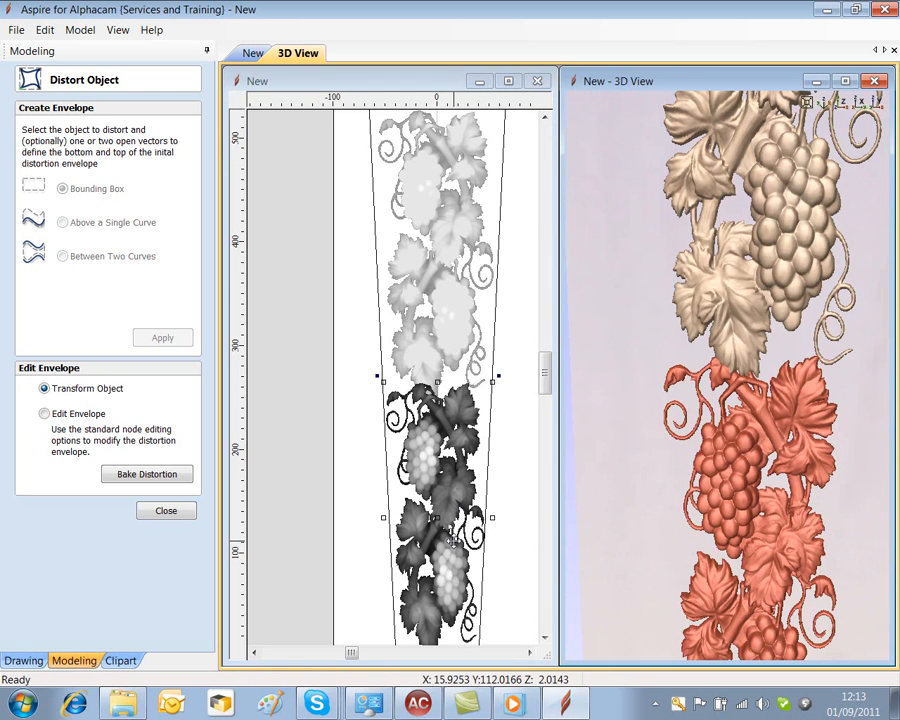
Step: Bring up the lower grapes copy's distortion envelope, deselect the copy and leave the Distort Object tool
{"action": "left_click", "coordinate": [420, 524]}
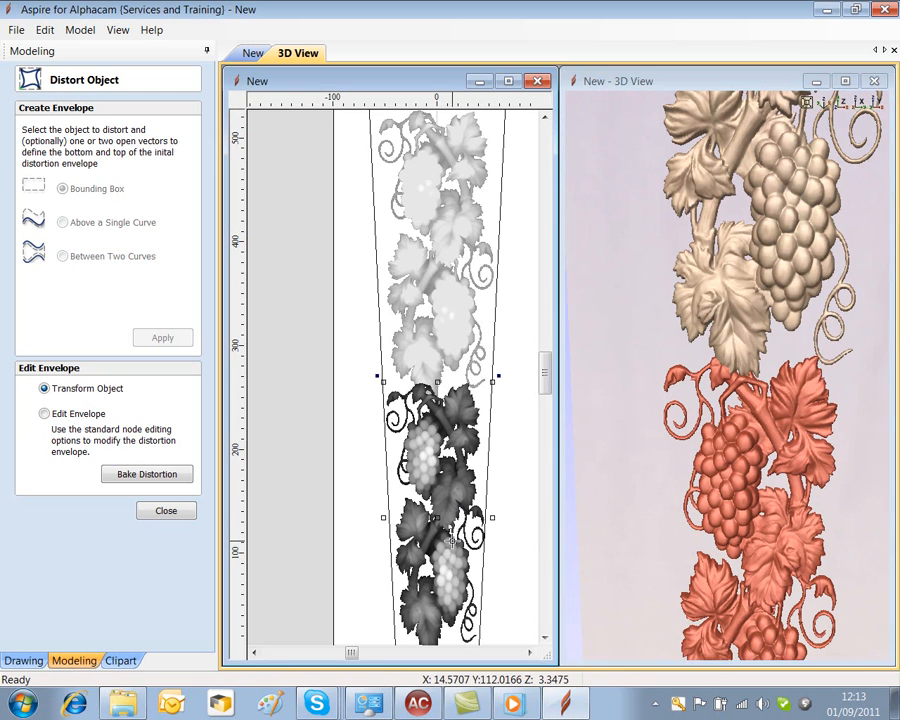
{"action": "left_click", "coordinate": [44, 413]}
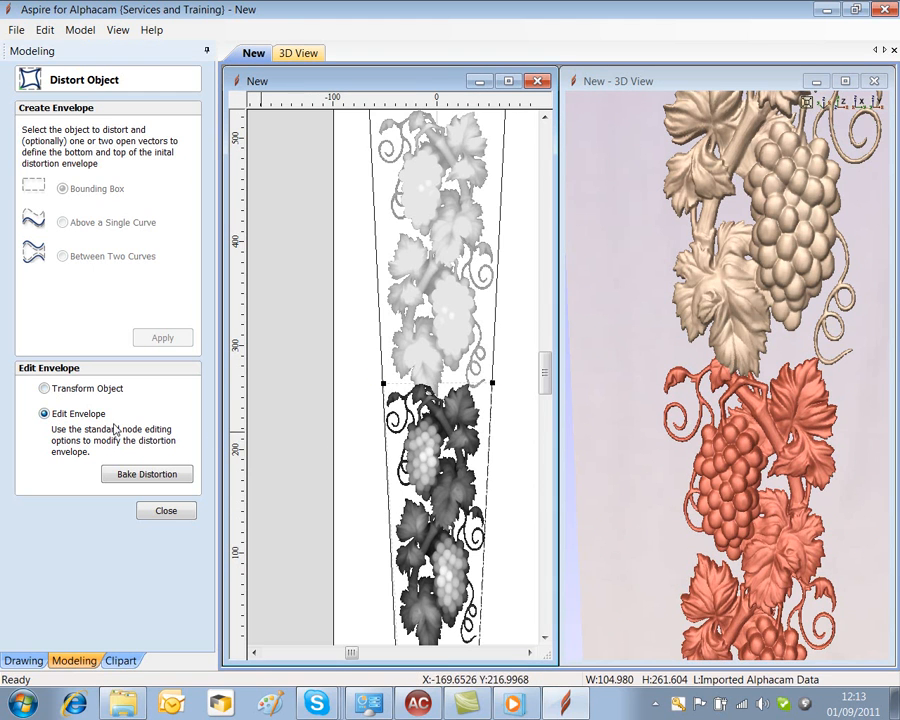
{"action": "left_click", "coordinate": [493, 549]}
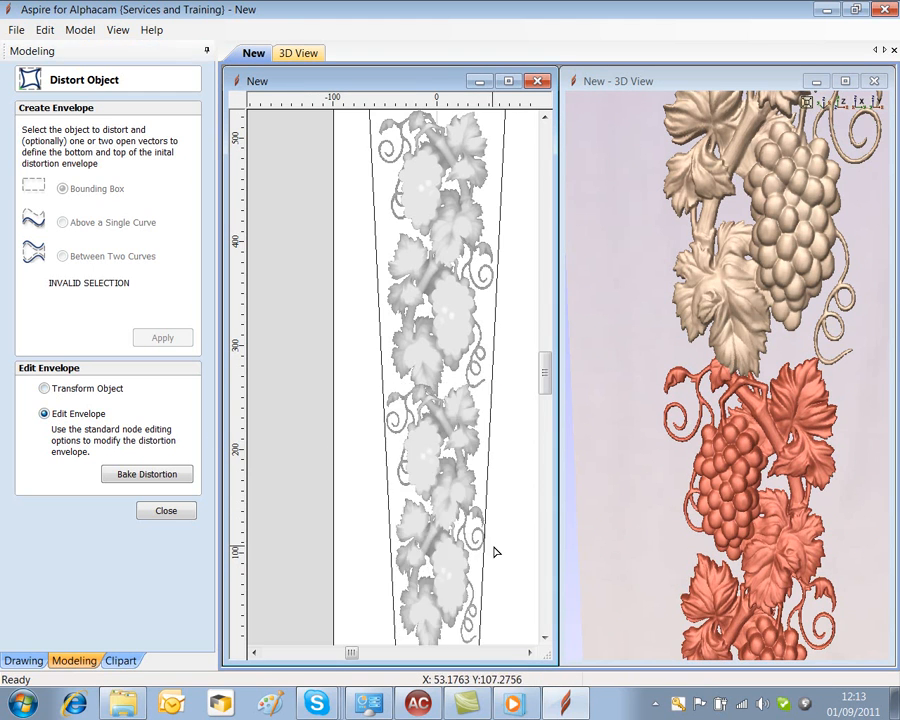
{"action": "scroll", "coordinate": [497, 550], "scroll_direction": "down", "scroll_amount": 2}
{"action": "scroll", "coordinate": [498, 551], "scroll_direction": "up", "scroll_amount": 1}
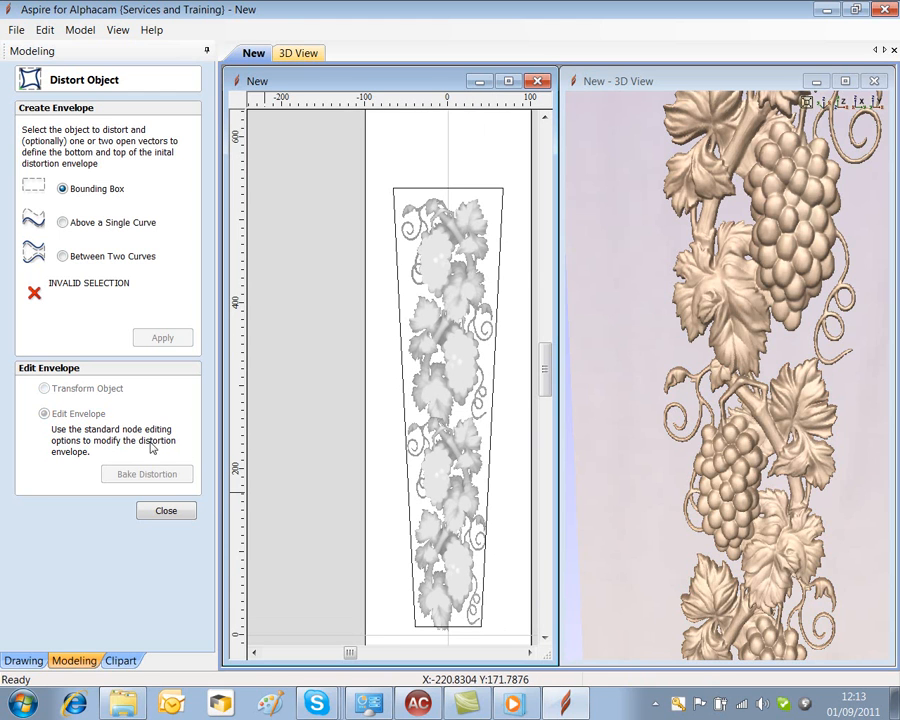
{"action": "left_click", "coordinate": [166, 511]}
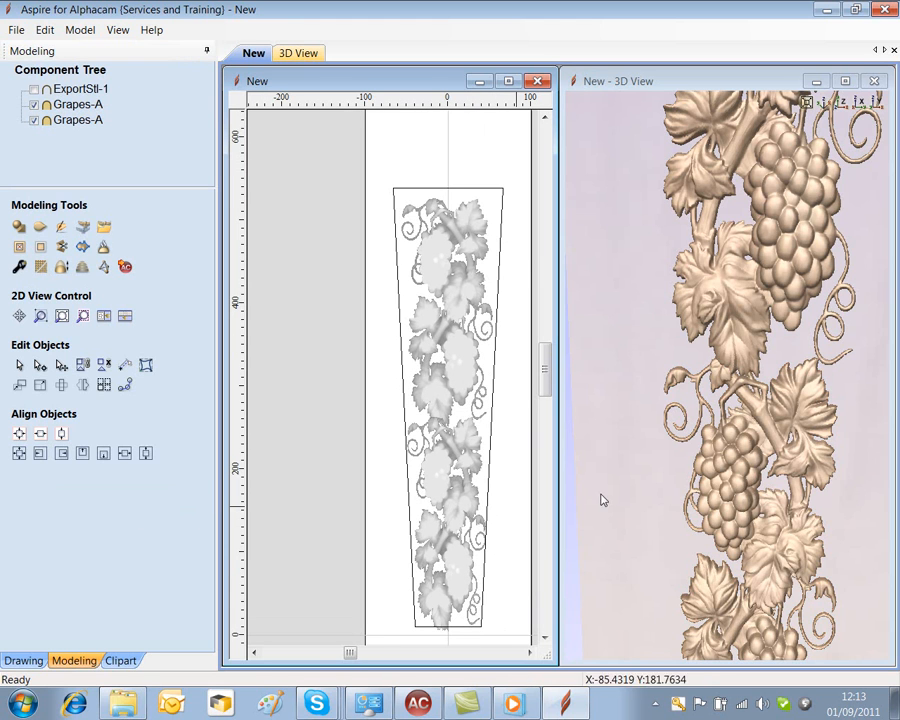
Step: Shorten the lower grapes copy from its bottom edge so it fits inside the tapered panel outline
{"action": "left_click", "coordinate": [450, 543]}
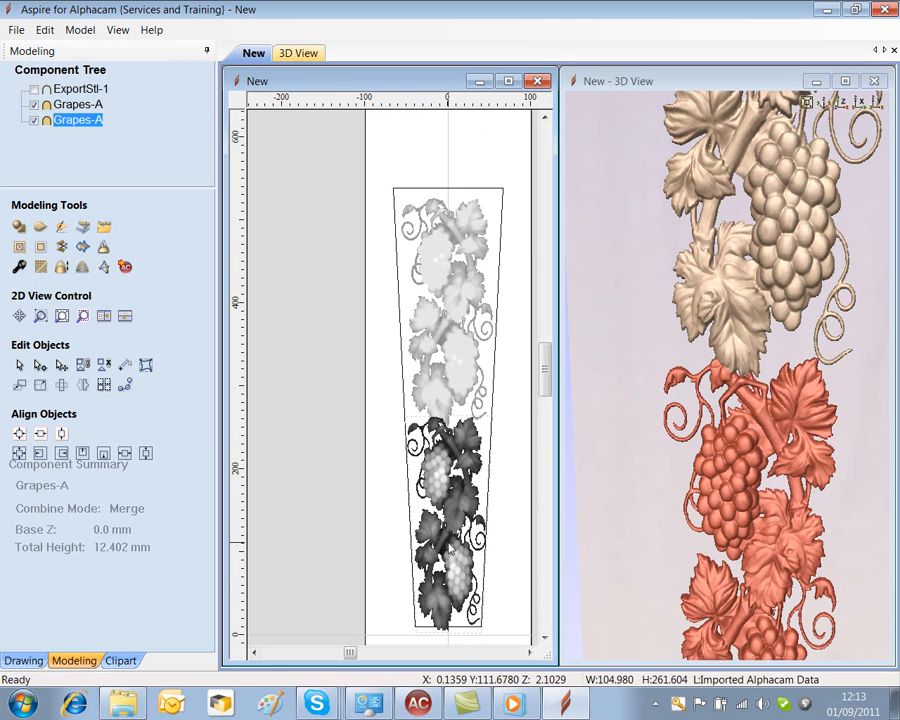
{"action": "left_click", "coordinate": [448, 541]}
{"action": "left_click_drag", "start_coordinate": [449, 633], "coordinate": [449, 614]}
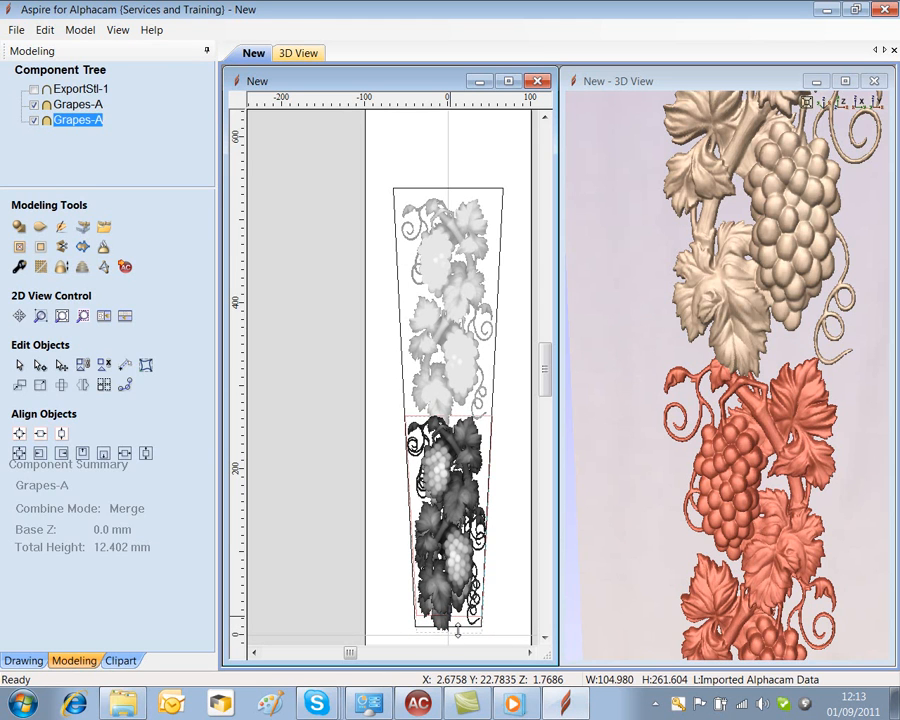
{"action": "left_click_drag", "start_coordinate": [457, 630], "coordinate": [460, 634]}
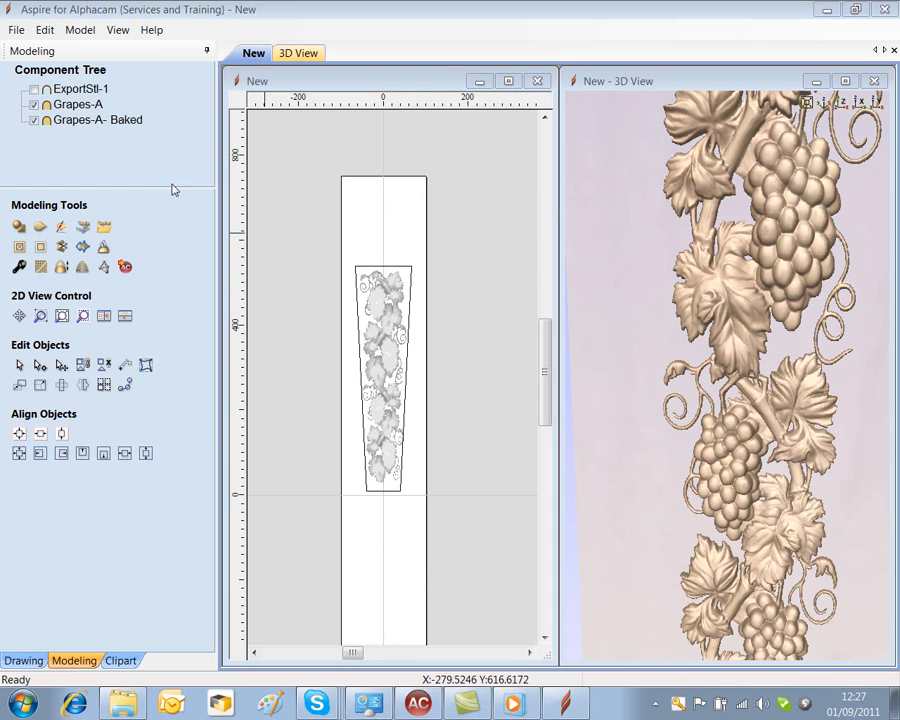
Step: Group the Grapes-A and Grapes-A- Baked components into one component, and clear the selection
{"action": "left_click", "coordinate": [78, 104]}
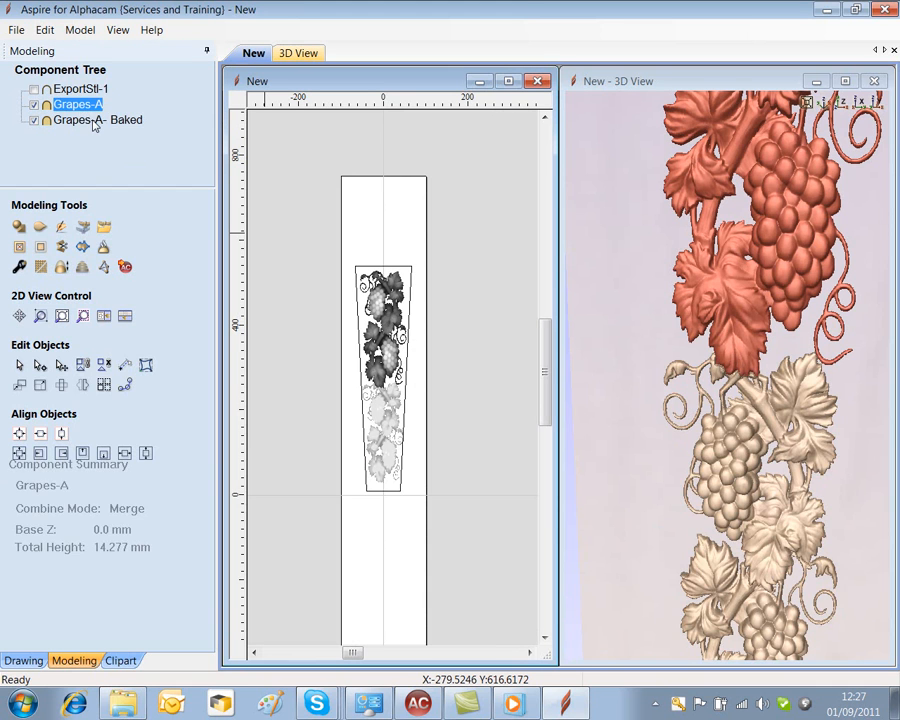
{"action": "left_click", "coordinate": [97, 120], "text": "ctrl"}
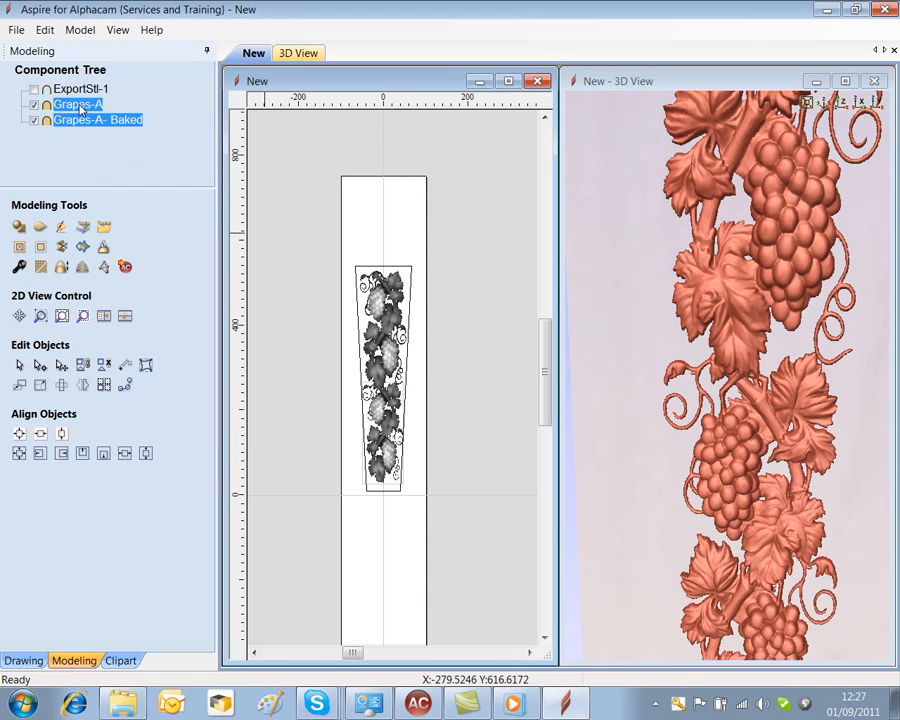
{"action": "right_click", "coordinate": [80, 110]}
{"action": "left_click", "coordinate": [122, 179]}
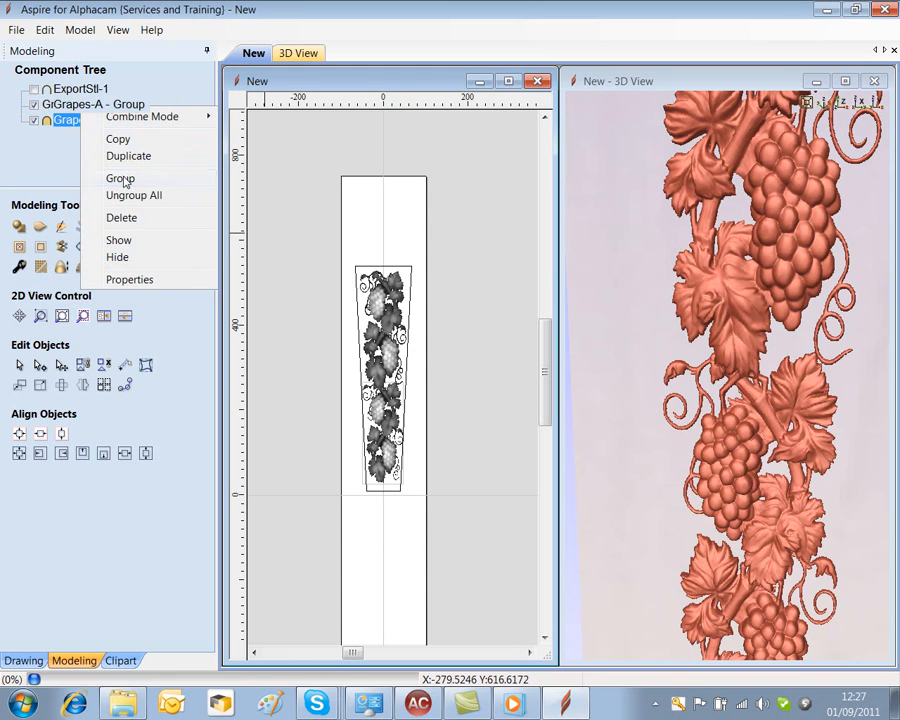
{"action": "left_click", "coordinate": [122, 179]}
{"action": "left_click", "coordinate": [505, 337]}
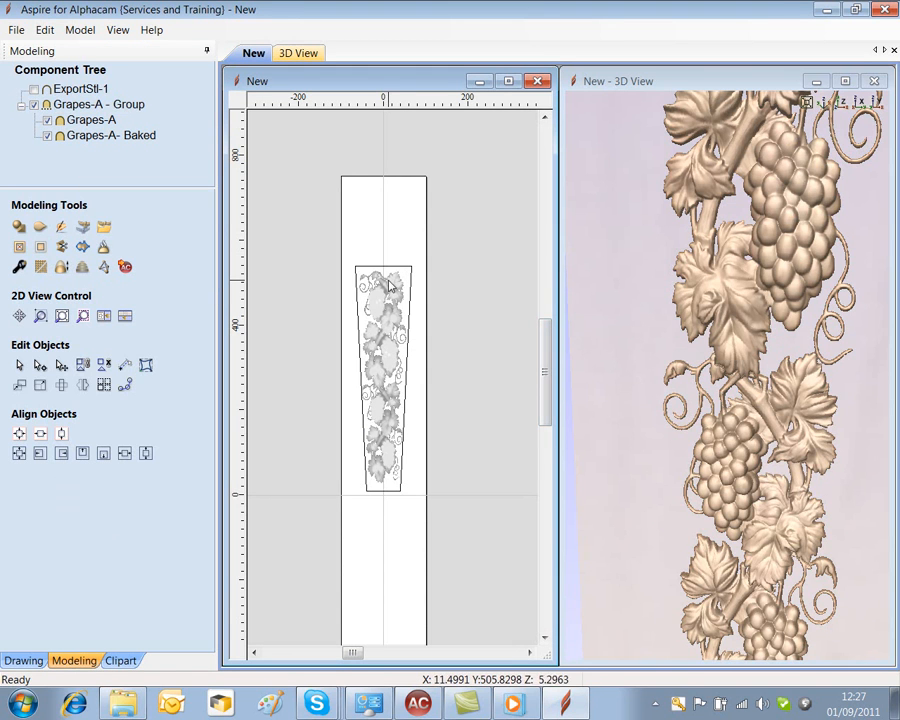
Step: Centre-align the tapered panel outline with the grapes group
{"action": "left_click", "coordinate": [395, 308]}
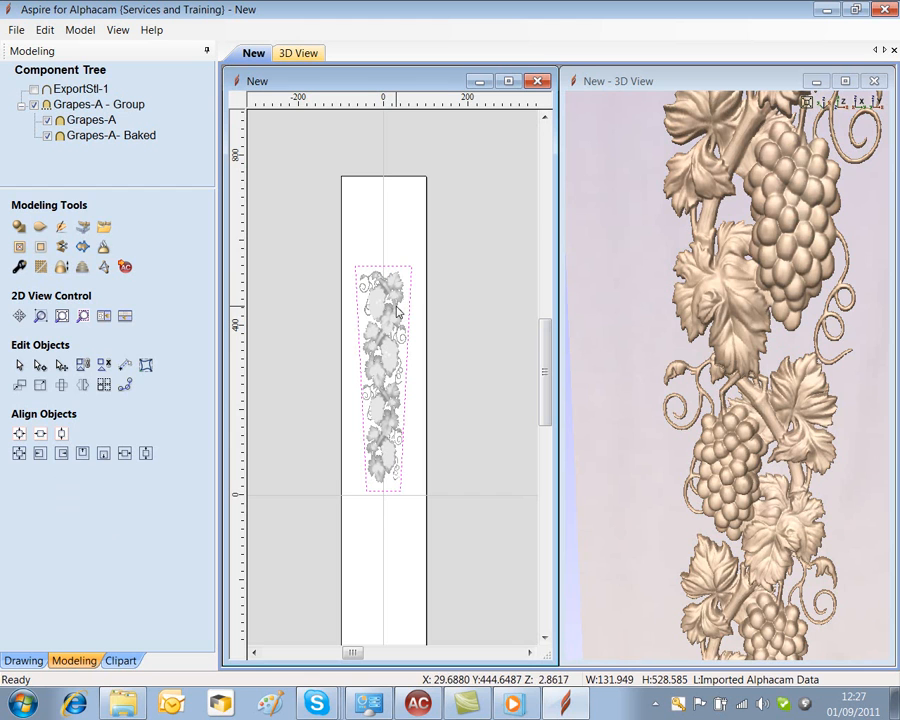
{"action": "left_click", "coordinate": [396, 311], "text": "shift"}
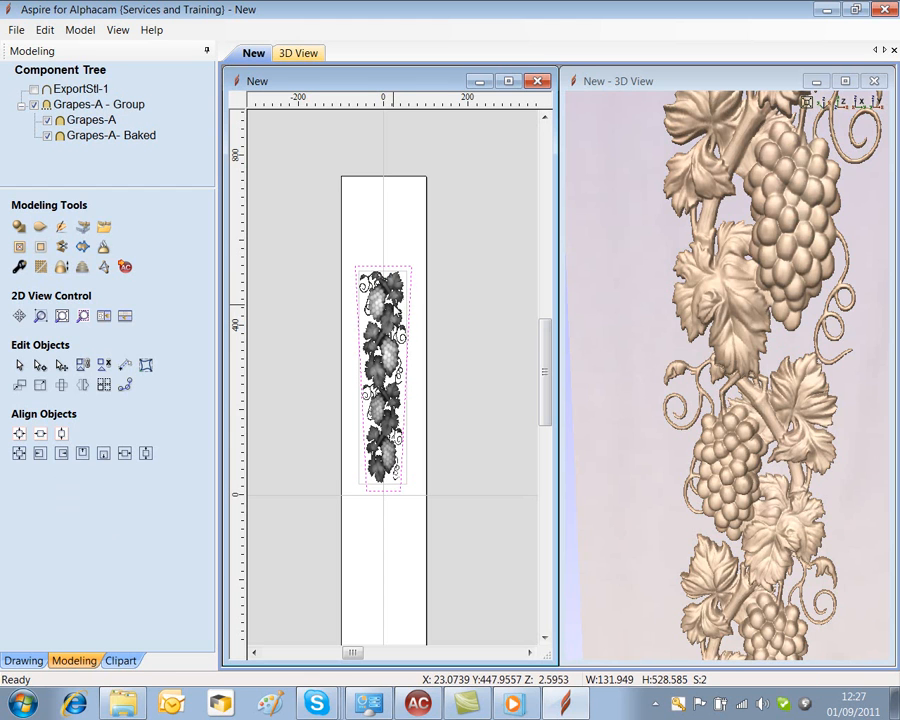
{"action": "left_click", "coordinate": [19, 455]}
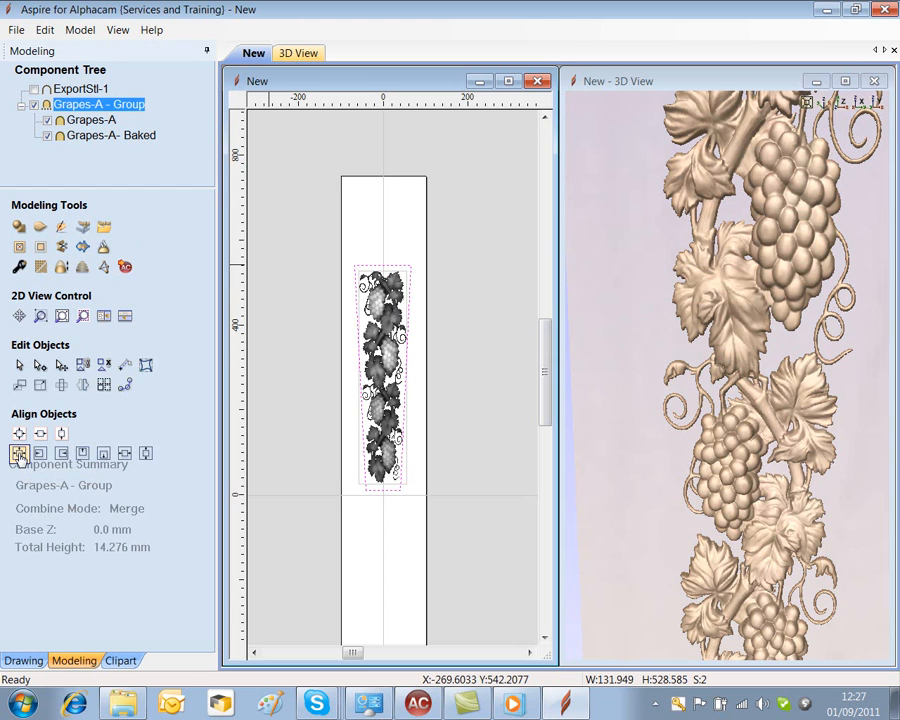
{"action": "left_click", "coordinate": [458, 391]}
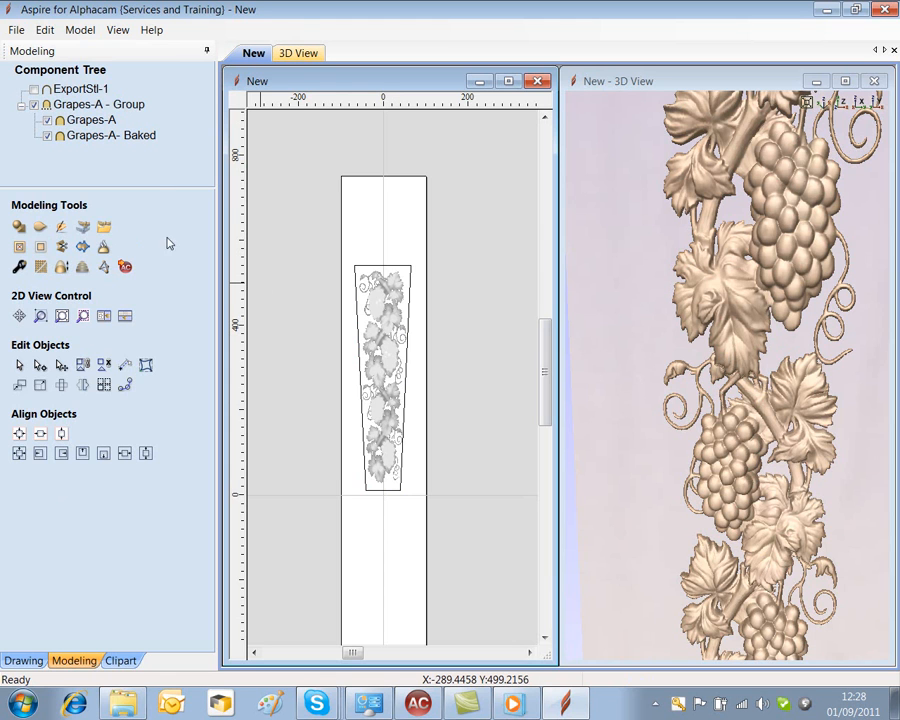
Step: Show the ExportStl-1 newel post component and examine how the grapes group sits on its tapered face
{"action": "left_click", "coordinate": [34, 90]}
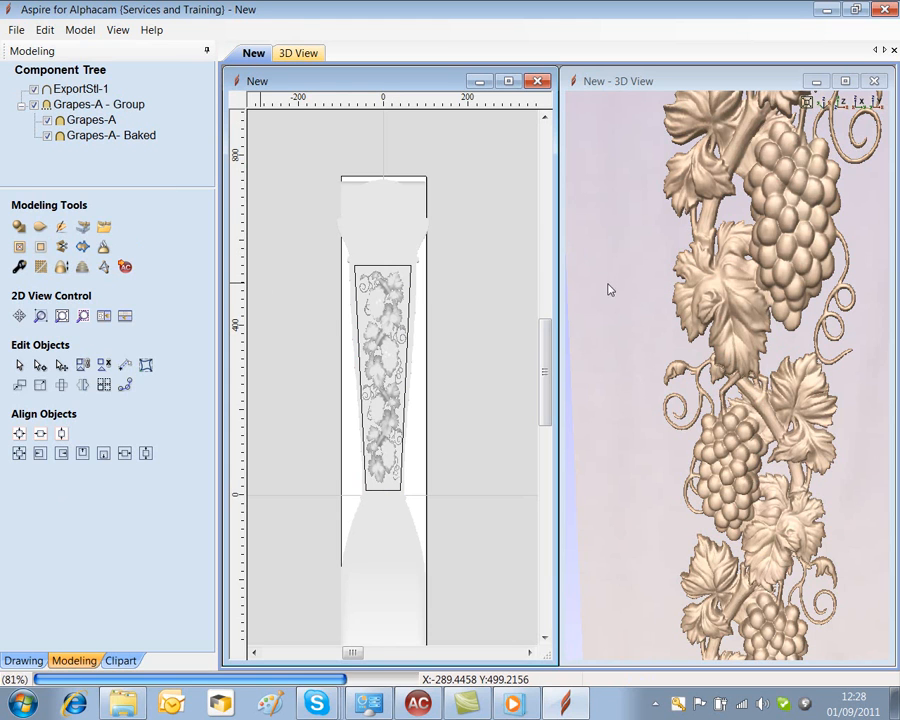
{"action": "left_click", "coordinate": [629, 394]}
{"action": "scroll", "coordinate": [629, 394], "scroll_direction": "down", "scroll_amount": 4}
{"action": "scroll", "coordinate": [628, 393], "scroll_direction": "up", "scroll_amount": 5}
{"action": "scroll", "coordinate": [625, 391], "scroll_direction": "down", "scroll_amount": 5}
{"action": "left_click_drag", "start_coordinate": [702, 493], "coordinate": [713, 470]}
{"action": "left_click_drag", "start_coordinate": [712, 312], "coordinate": [731, 316]}
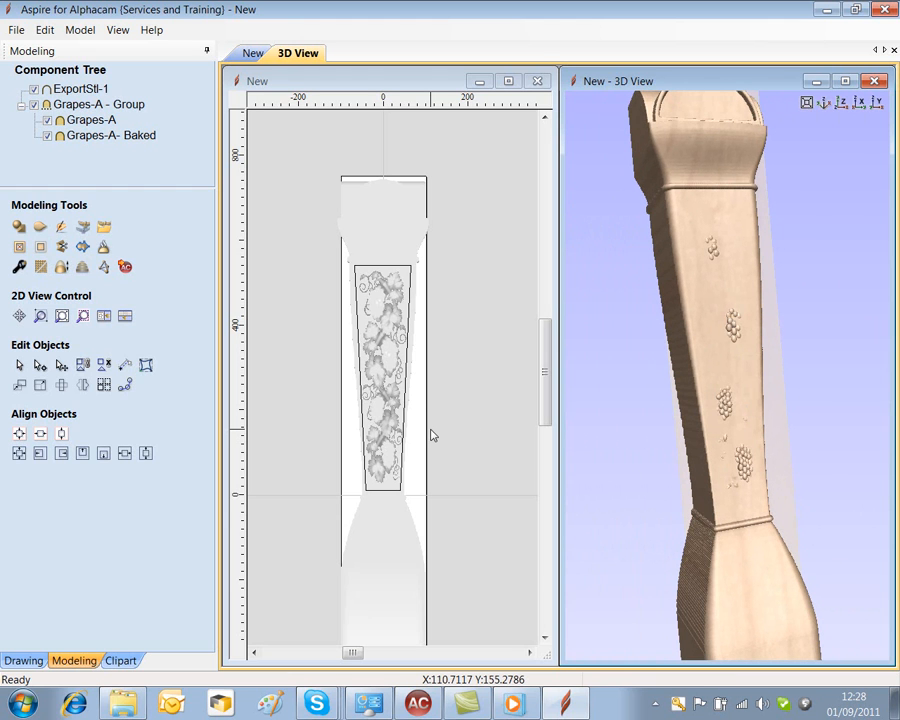
{"action": "left_click_drag", "start_coordinate": [769, 482], "coordinate": [681, 247]}
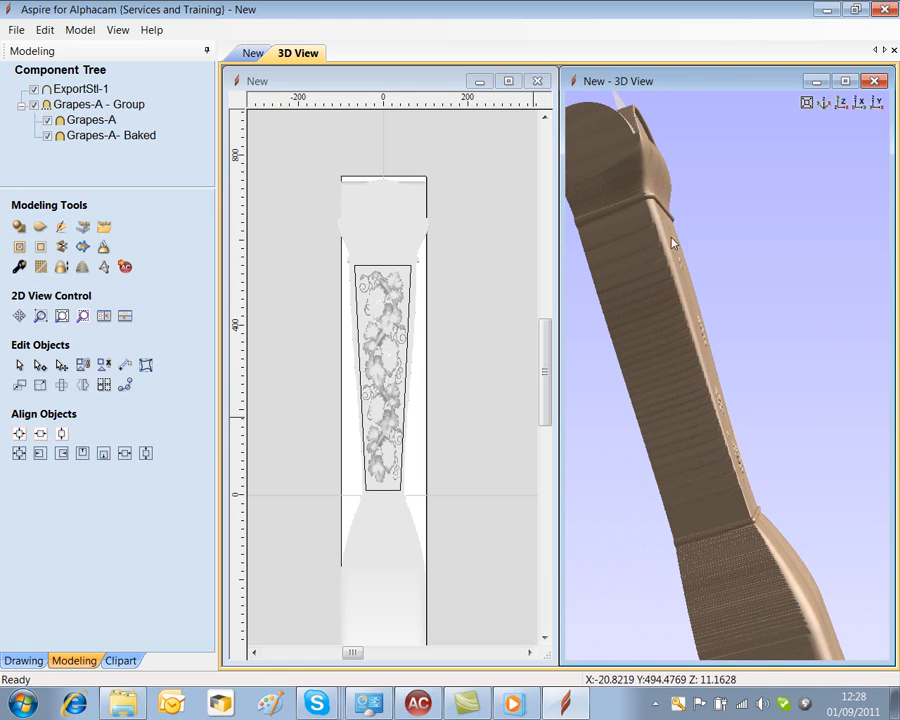
{"action": "left_click_drag", "start_coordinate": [754, 496], "coordinate": [686, 438]}
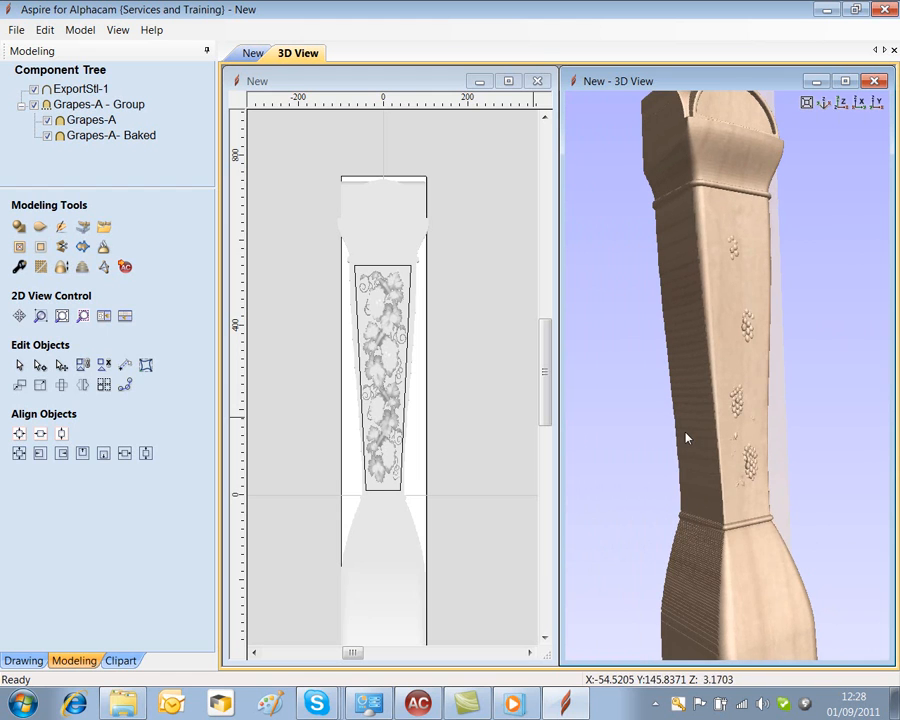
Step: Set the grapes group's combine mode to Add and check the raised relief on the post's front panel
{"action": "right_click", "coordinate": [79, 112]}
{"action": "mouse_move", "coordinate": [132, 124]}
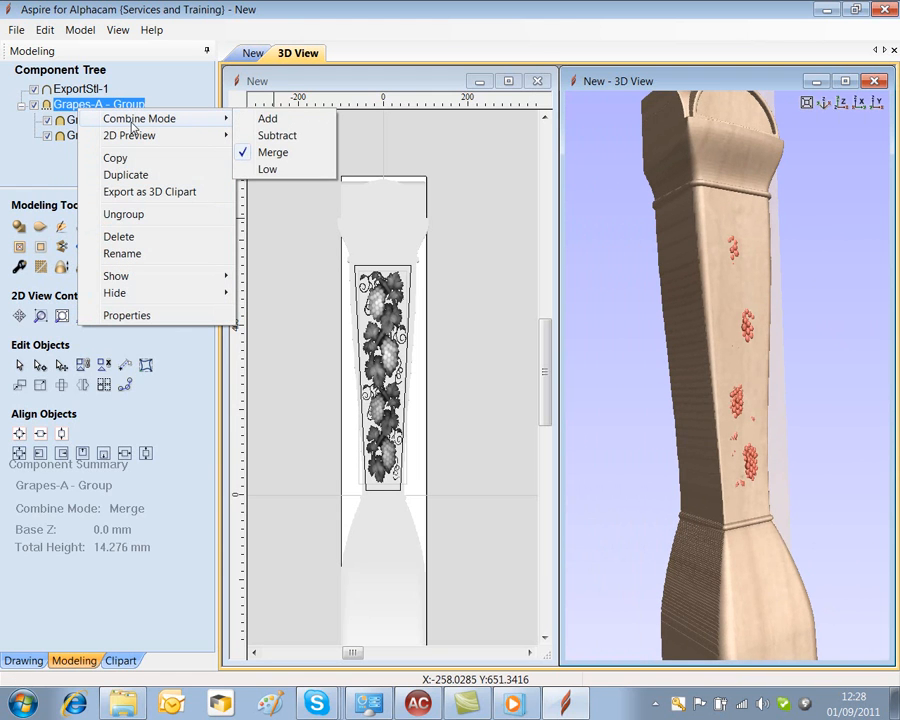
{"action": "left_click", "coordinate": [241, 120]}
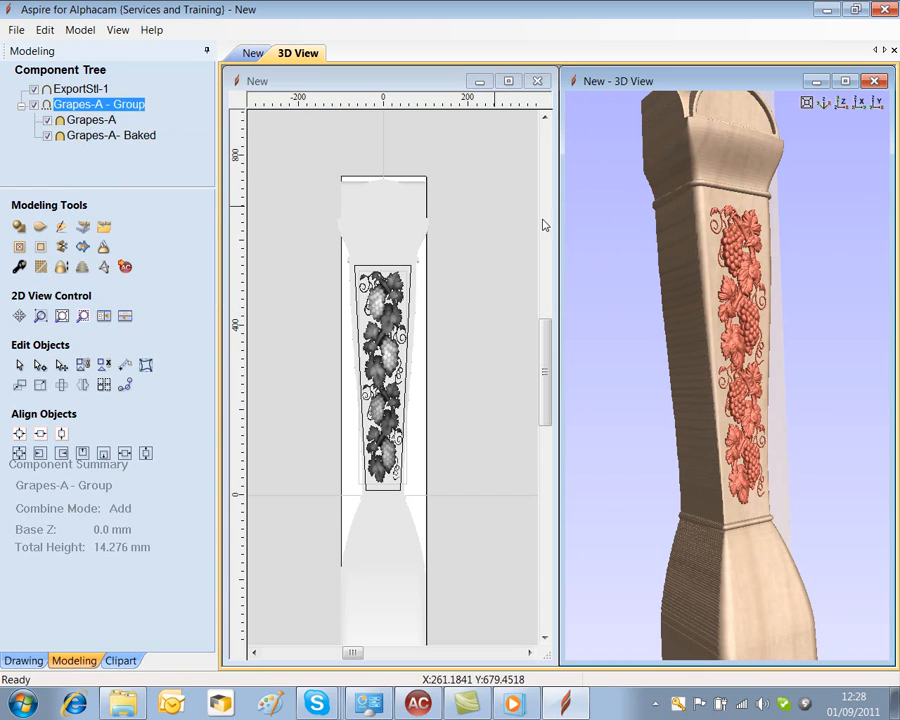
{"action": "left_click_drag", "start_coordinate": [717, 537], "coordinate": [653, 257]}
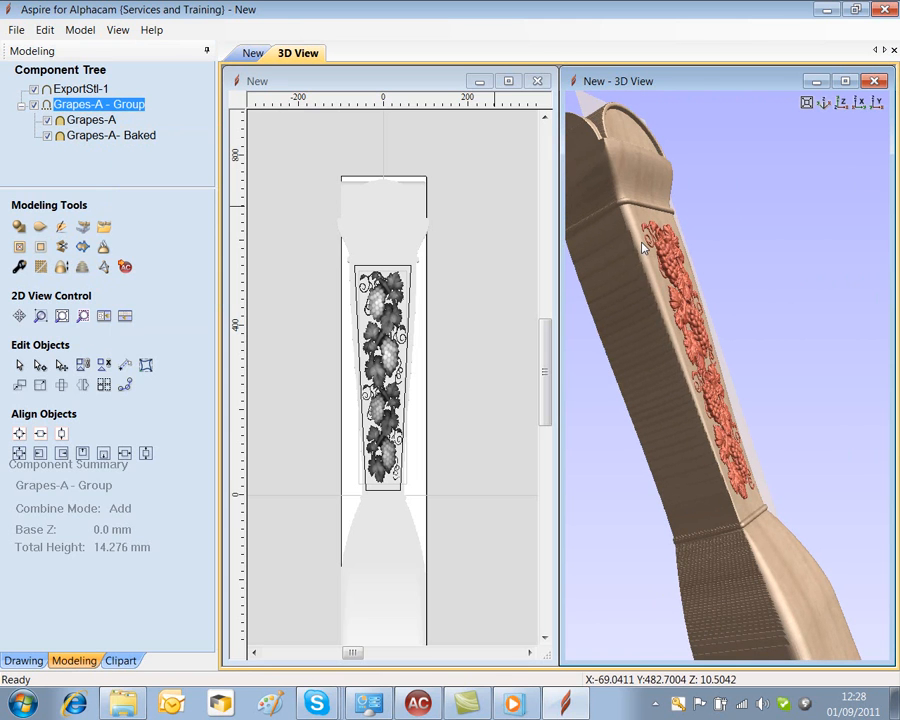
{"action": "left_click_drag", "start_coordinate": [679, 368], "coordinate": [657, 442]}
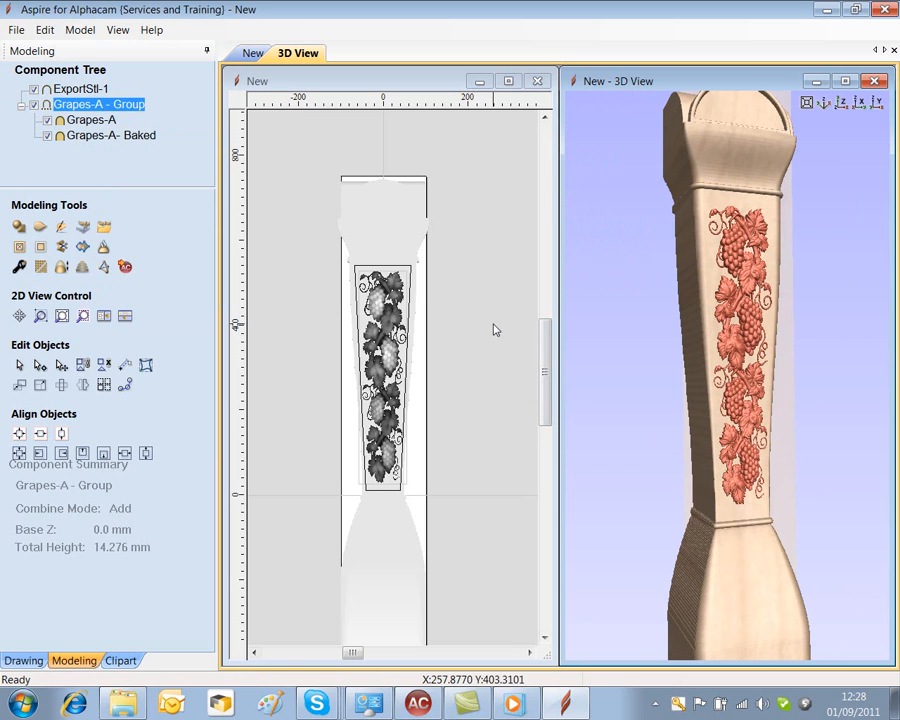
{"action": "left_click", "coordinate": [455, 331]}
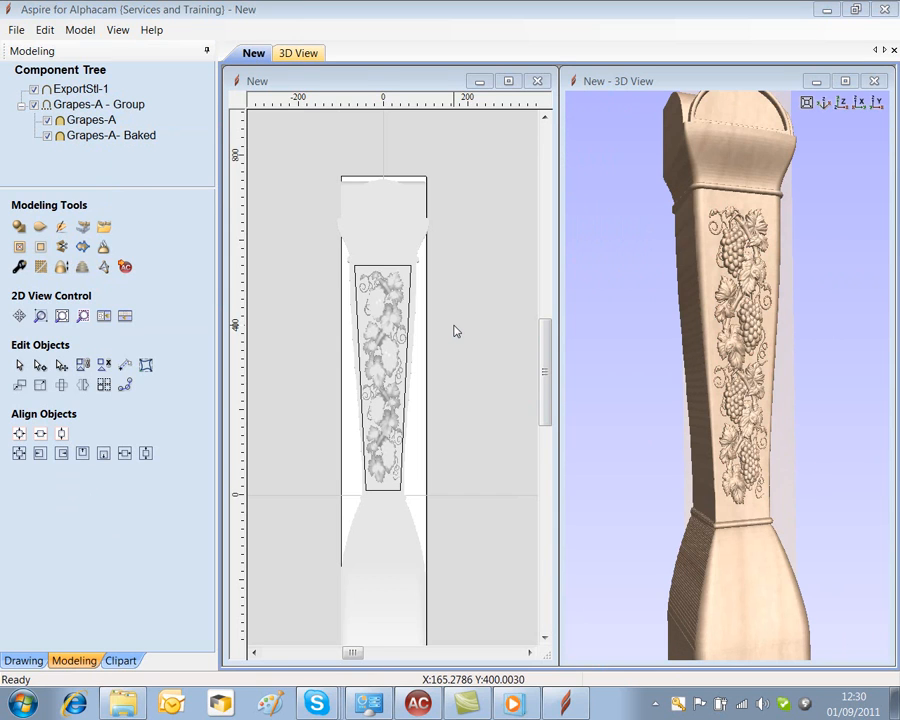
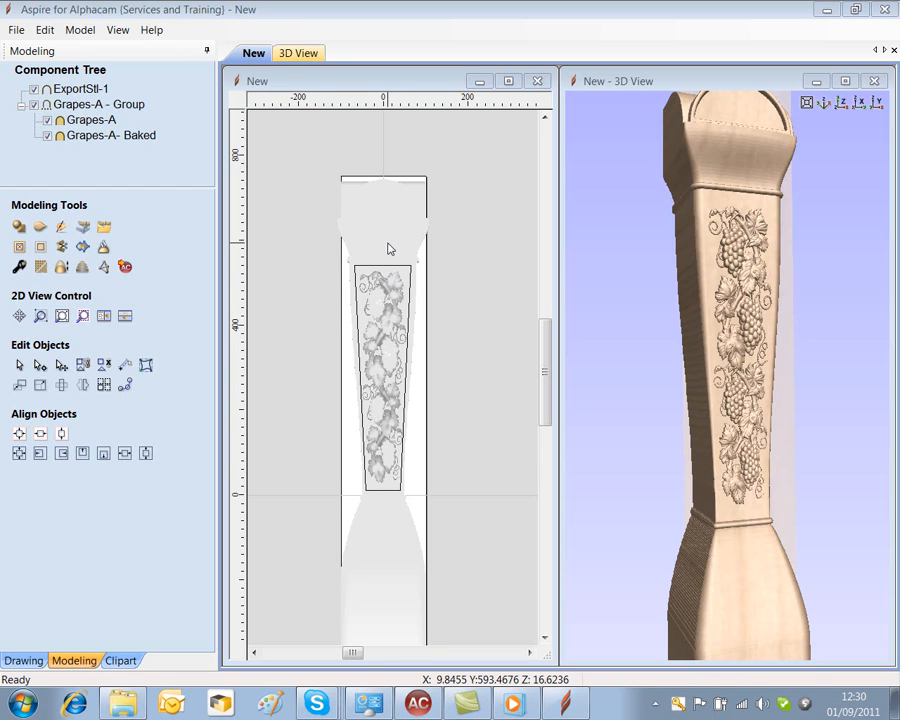
Step: Clear the newel post relief outside the grapes group, keeping only the area the grapes cover
{"action": "left_click", "coordinate": [388, 247]}
{"action": "left_click", "coordinate": [388, 330], "text": "shift"}
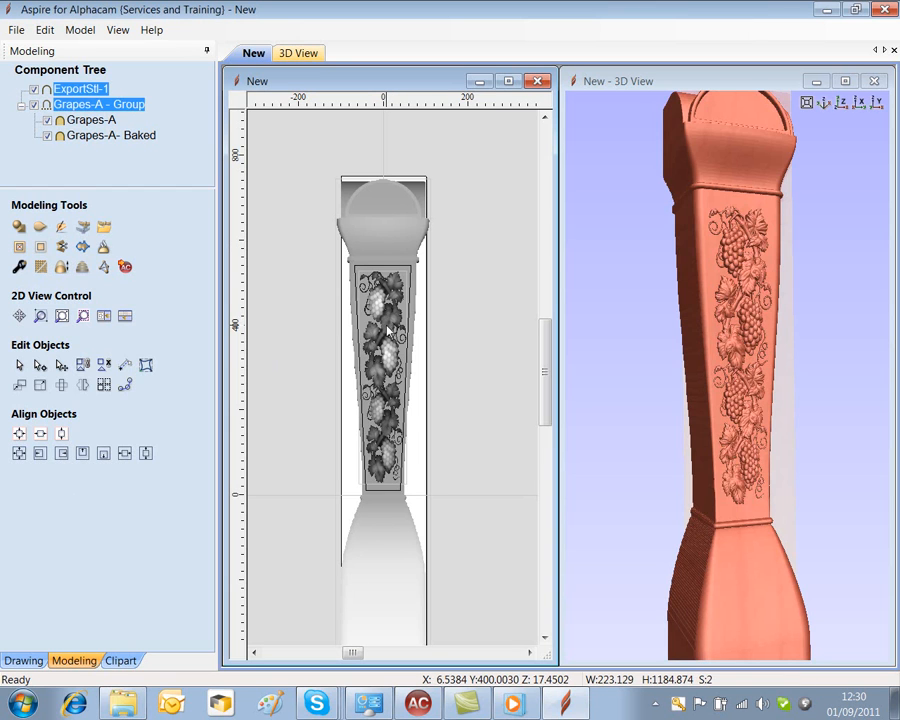
{"action": "left_click", "coordinate": [40, 247]}
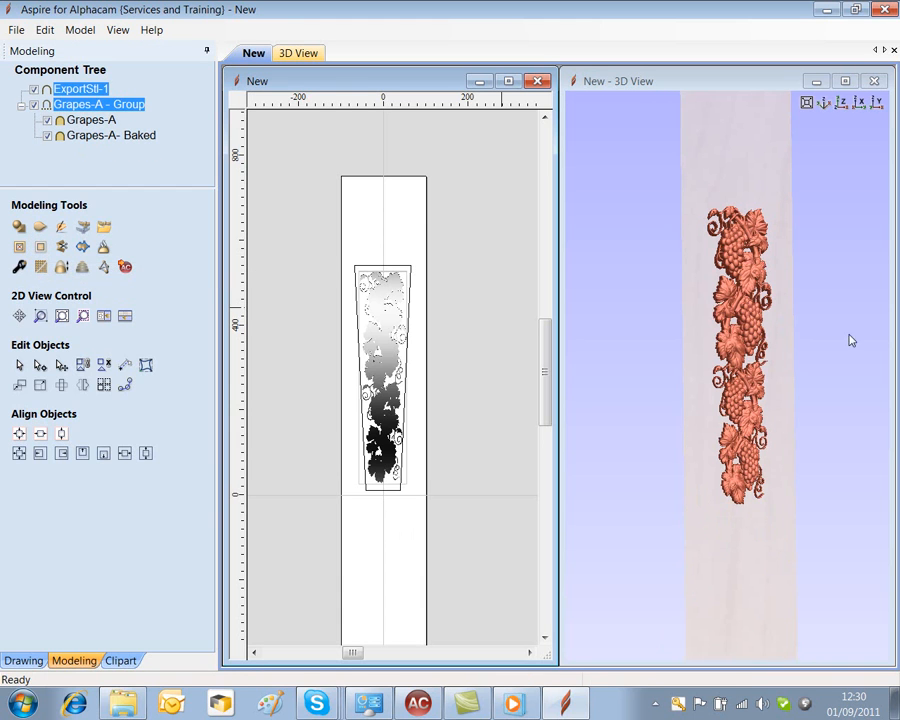
{"action": "left_click_drag", "start_coordinate": [782, 388], "coordinate": [824, 382]}
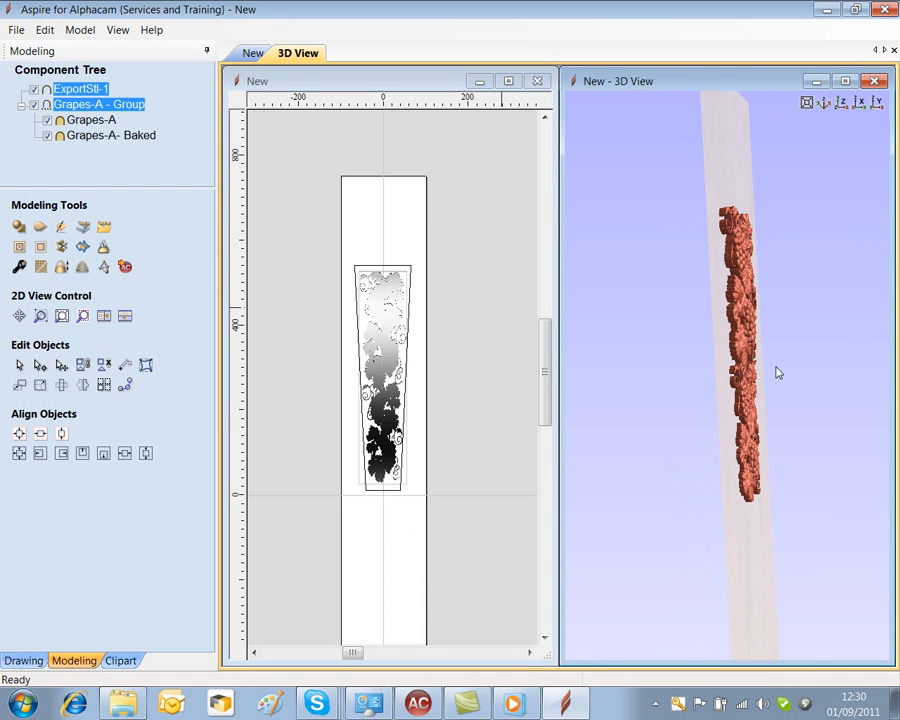
Step: Toggle the visibility of the post relief and grapes components and examine what each contributes to the combined relief
{"action": "left_click", "coordinate": [34, 105]}
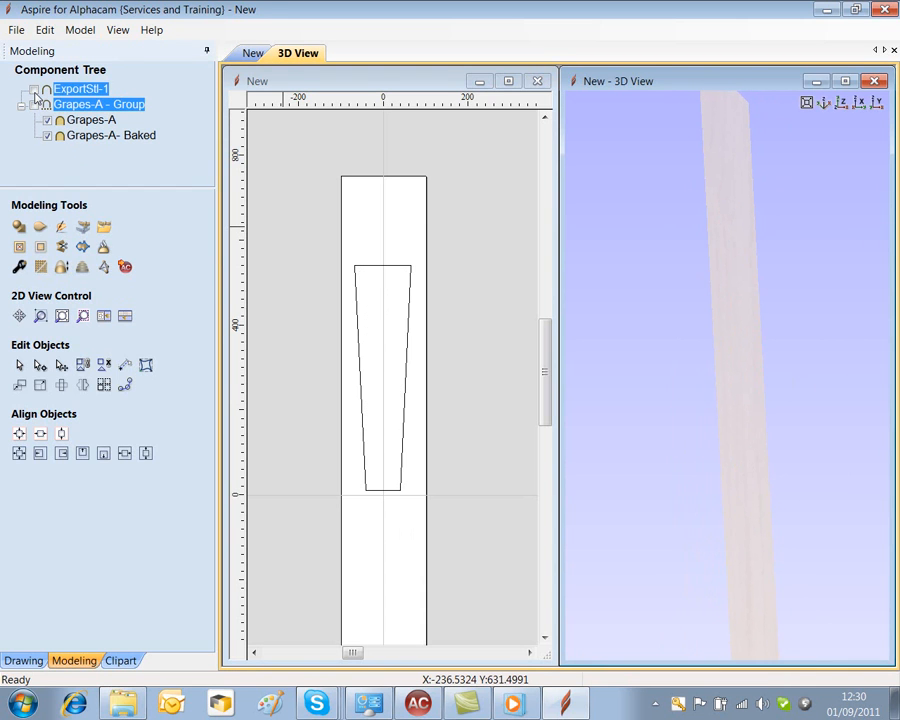
{"action": "left_click", "coordinate": [34, 90]}
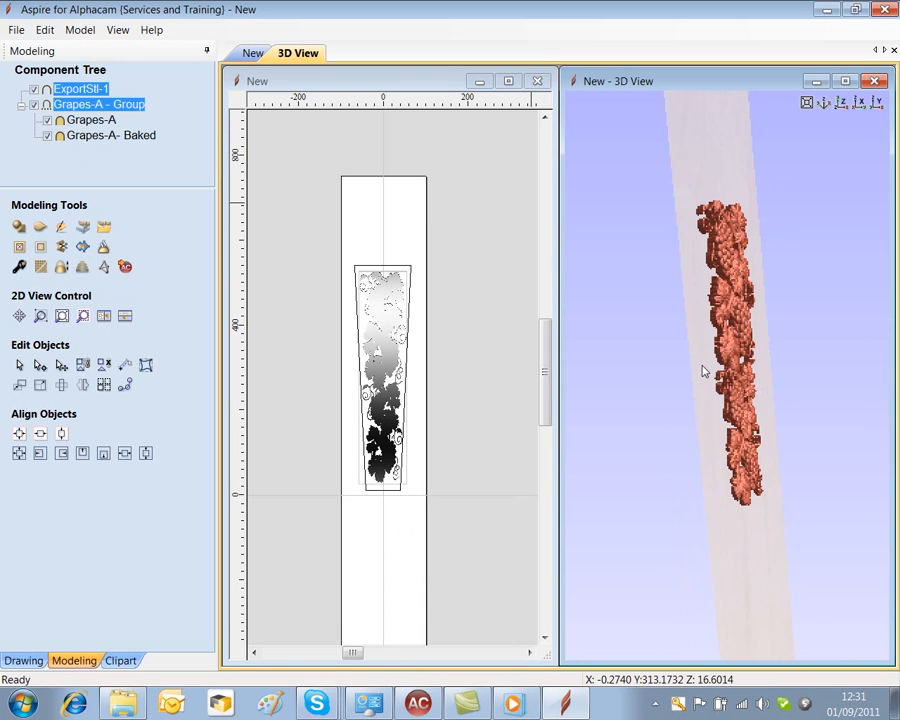
{"action": "left_click", "coordinate": [49, 120]}
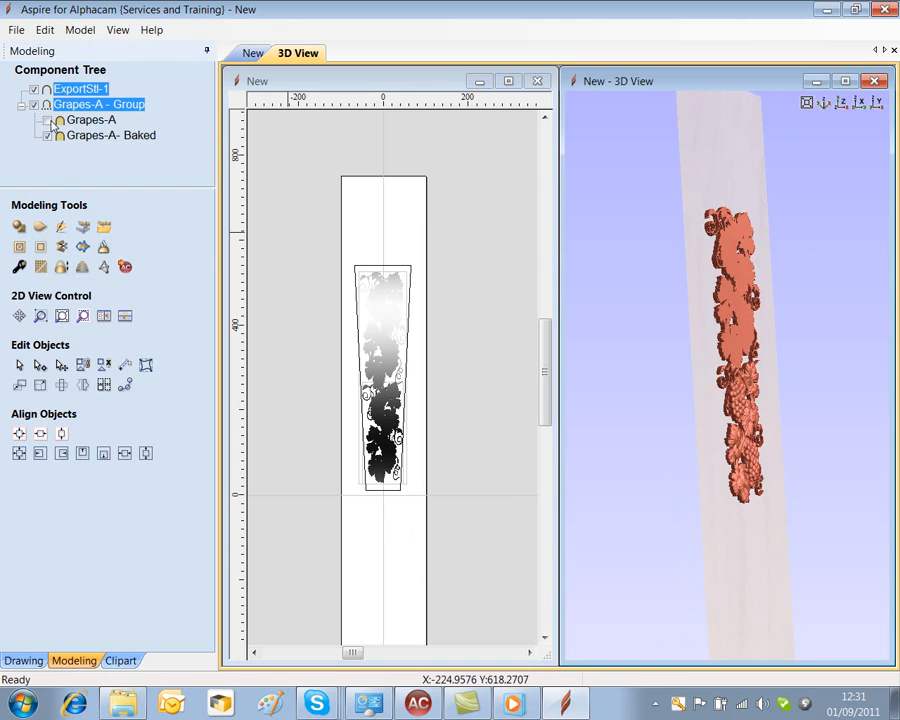
{"action": "left_click_drag", "start_coordinate": [750, 298], "coordinate": [781, 407]}
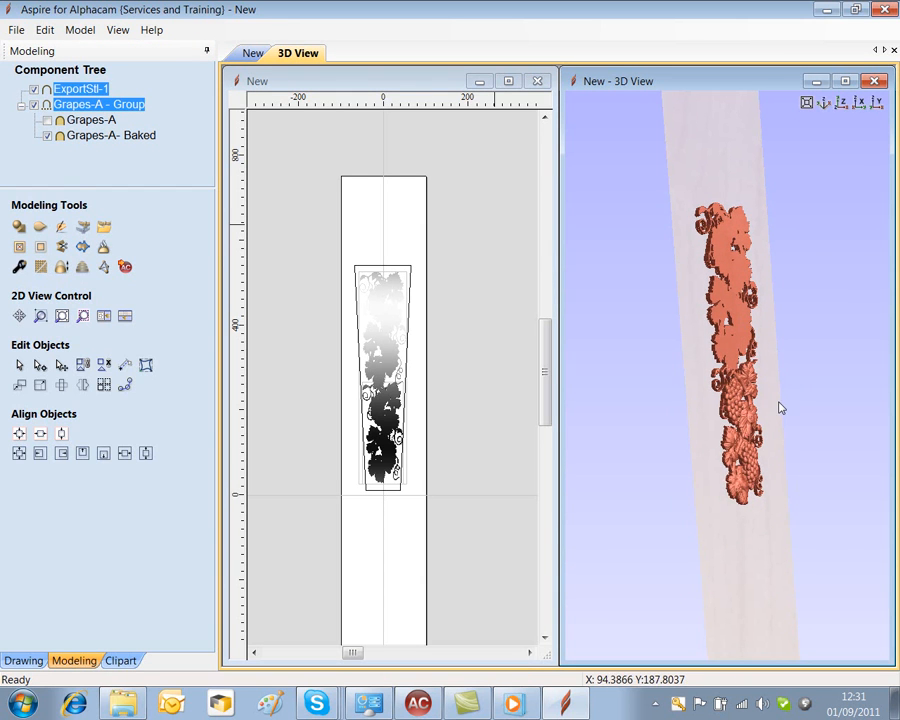
{"action": "scroll", "coordinate": [745, 375], "scroll_direction": "up", "scroll_amount": 3}
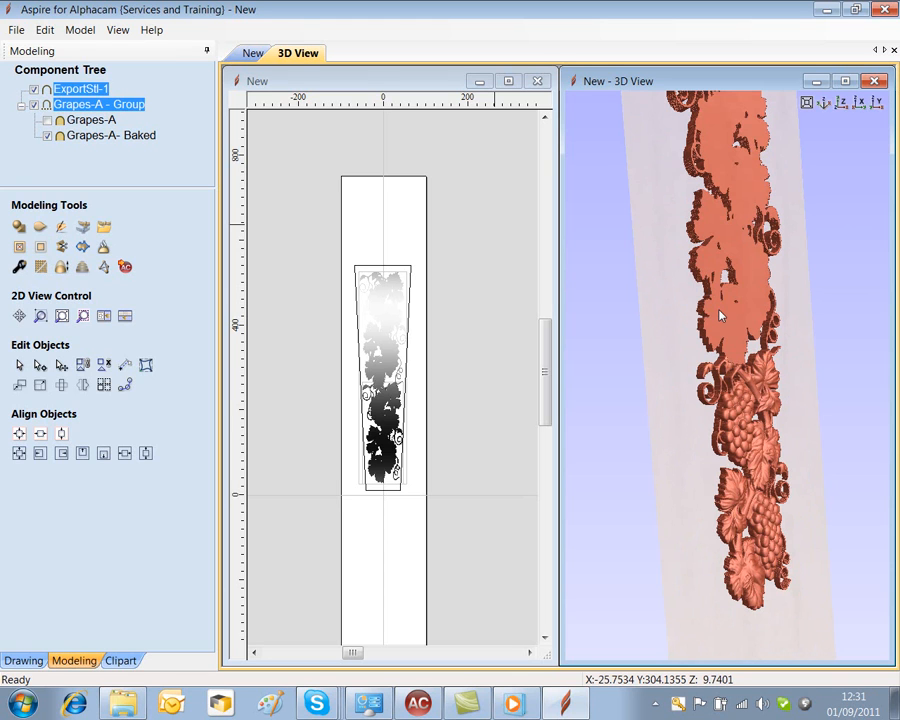
{"action": "left_click", "coordinate": [47, 137]}
{"action": "left_click", "coordinate": [47, 120]}
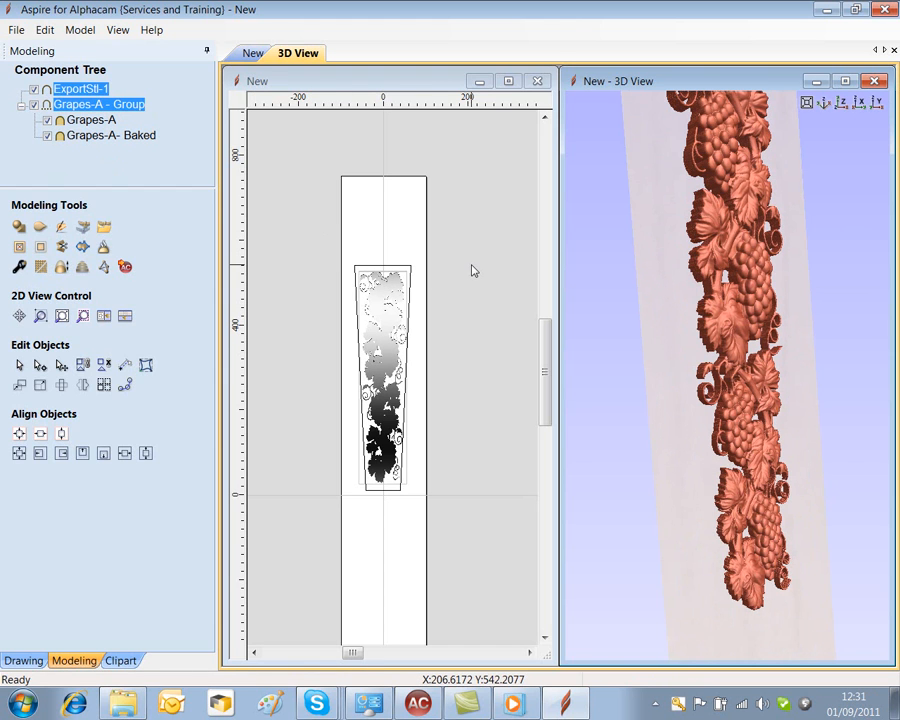
Step: Triangulate the ExportStl-1 and grapes group relief with 0.01 mm tolerance and no back face, and export it to Alphacam
{"action": "left_click", "coordinate": [72, 91]}
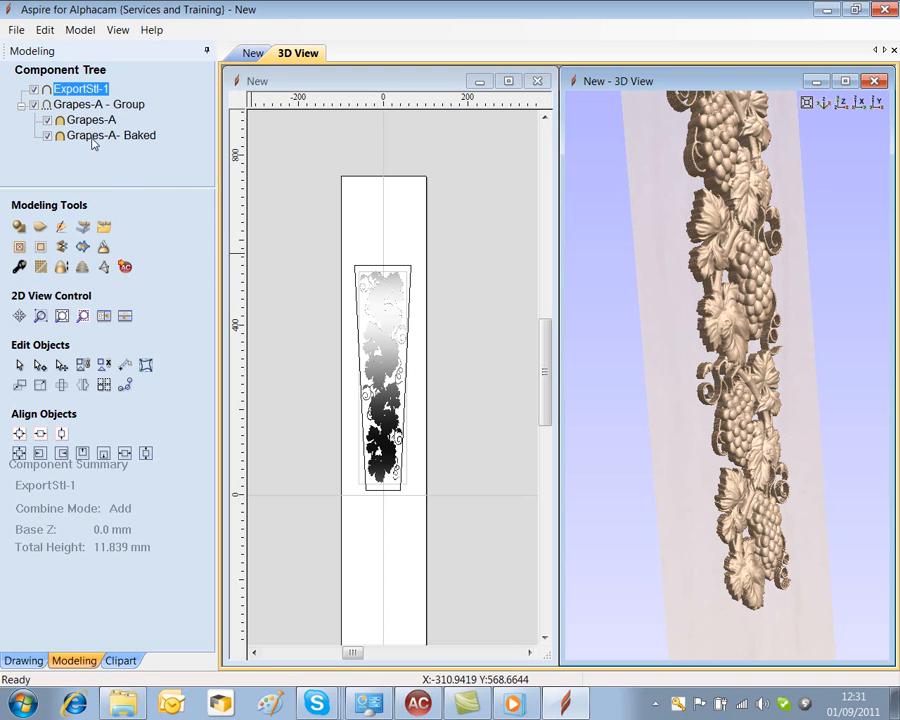
{"action": "left_click", "coordinate": [80, 106]}
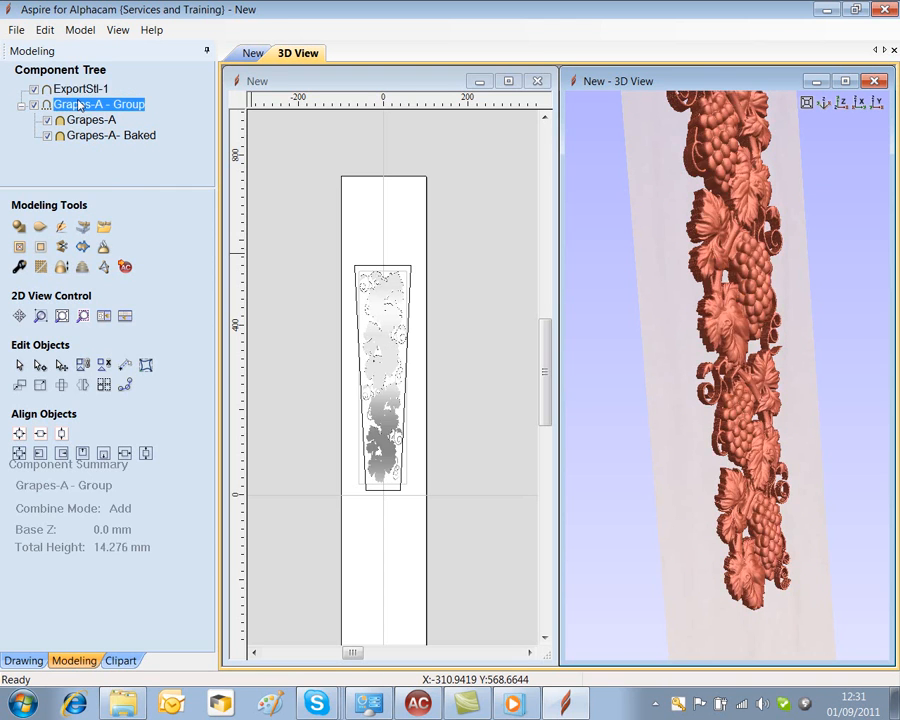
{"action": "left_click", "coordinate": [78, 91], "text": "ctrl"}
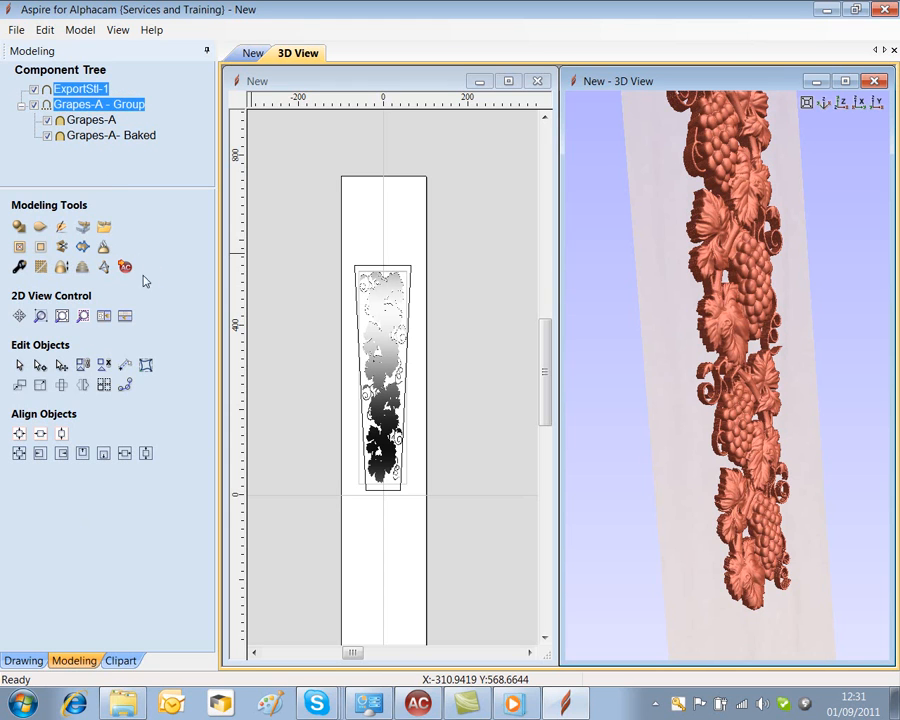
{"action": "left_click", "coordinate": [124, 266]}
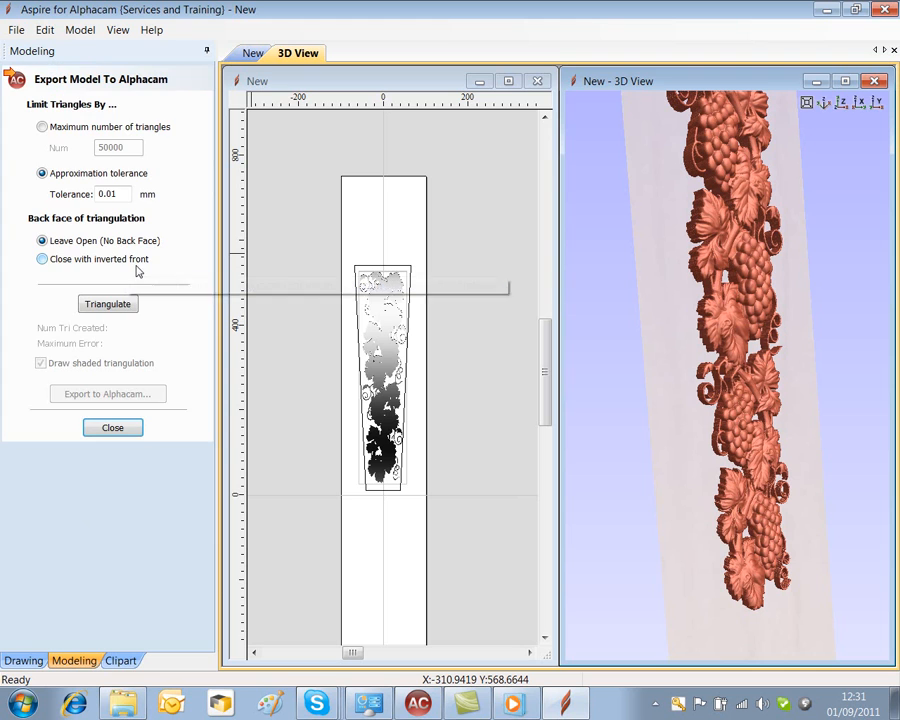
{"action": "left_click", "coordinate": [110, 312]}
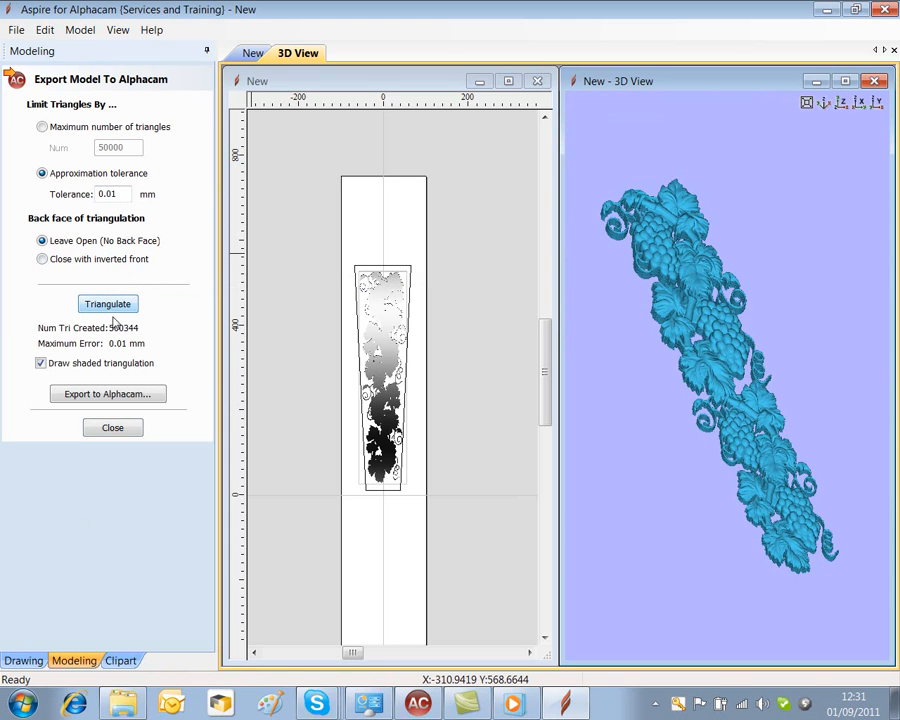
{"action": "left_click", "coordinate": [131, 398]}
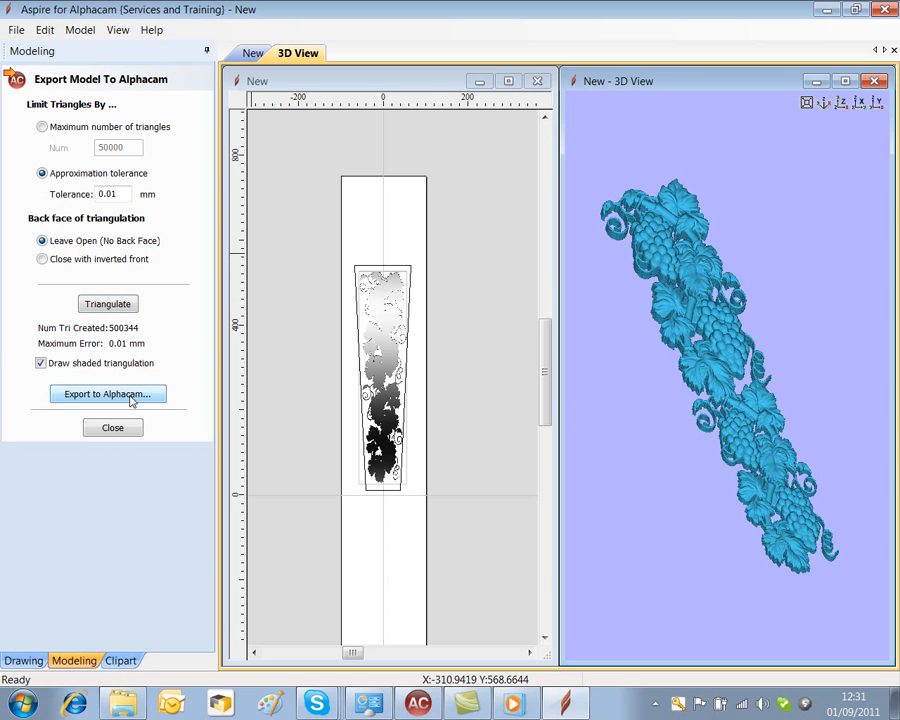
Step: Switch to Alphacam and examine how the exported grapes relief sits on the newel post's tapered face
{"action": "left_click", "coordinate": [427, 707]}
{"action": "middle_click_drag", "start_coordinate": [615, 445], "coordinate": [722, 440]}
{"action": "scroll", "coordinate": [613, 442], "scroll_direction": "down", "scroll_amount": 4}
{"action": "scroll", "coordinate": [610, 540], "scroll_direction": "up", "scroll_amount": 3}
{"action": "scroll", "coordinate": [610, 540], "scroll_direction": "up", "scroll_amount": 2}
{"action": "left_click", "coordinate": [420, 647]}
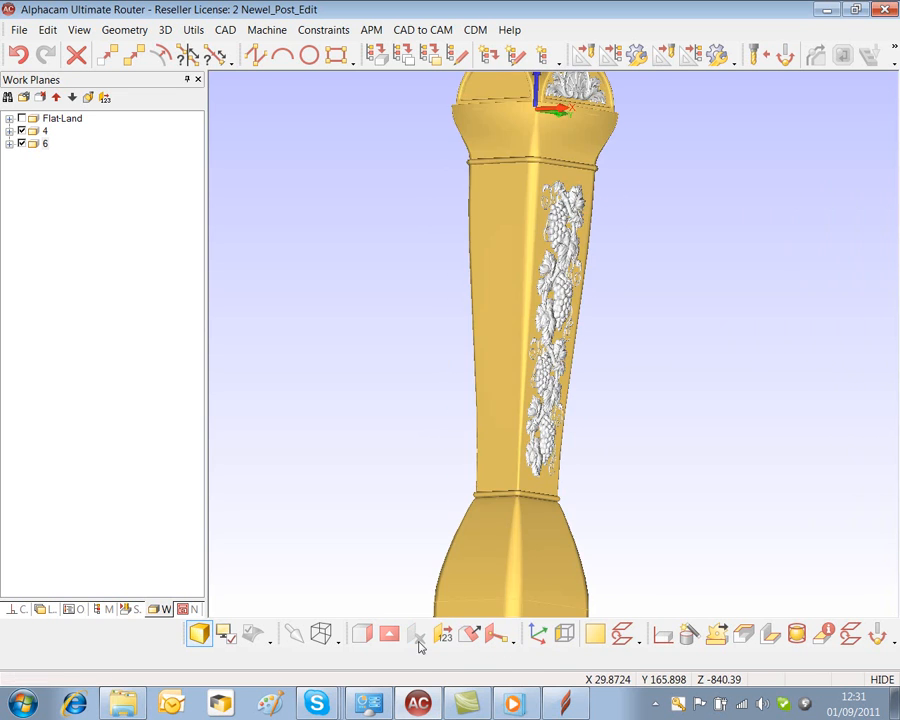
{"action": "middle_click_drag", "start_coordinate": [592, 271], "coordinate": [673, 308]}
{"action": "scroll", "coordinate": [597, 281], "scroll_direction": "up", "scroll_amount": 3}
{"action": "scroll", "coordinate": [583, 387], "scroll_direction": "up", "scroll_amount": 1}
{"action": "scroll", "coordinate": [583, 387], "scroll_direction": "up", "scroll_amount": 2}
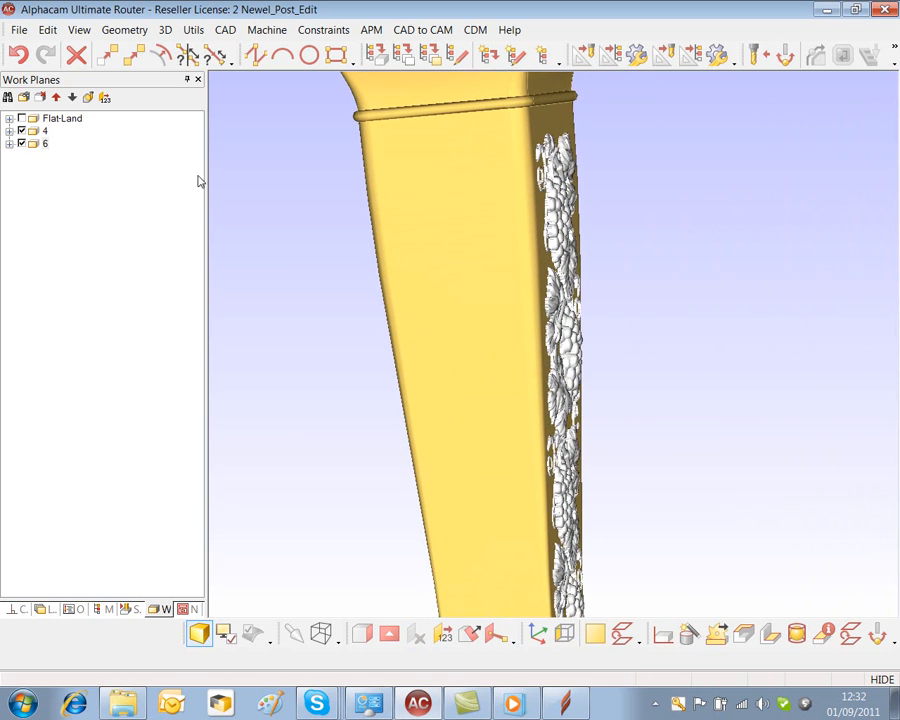
Step: Compare the grapes STL from the side with the solid model hidden and shown, and inspect the decorated post
{"action": "left_click", "coordinate": [42, 612]}
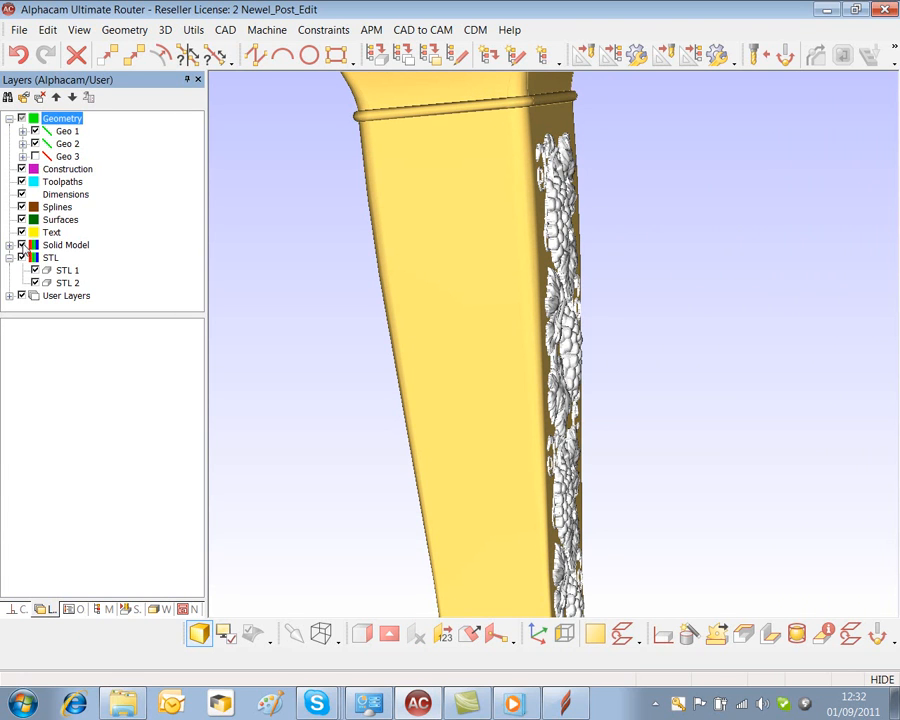
{"action": "left_click", "coordinate": [21, 245]}
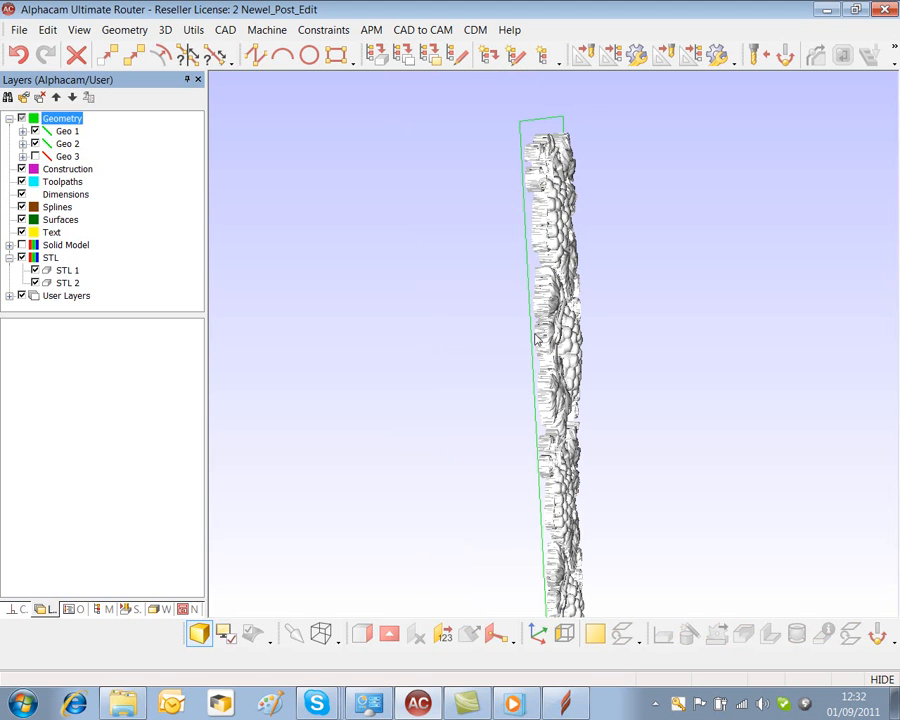
{"action": "mouse_move", "coordinate": [525, 268]}
{"action": "middle_mouse_down"}
{"action": "mouse_move", "coordinate": [560, 268]}
{"action": "mouse_move", "coordinate": [535, 268]}
{"action": "middle_mouse_up"}
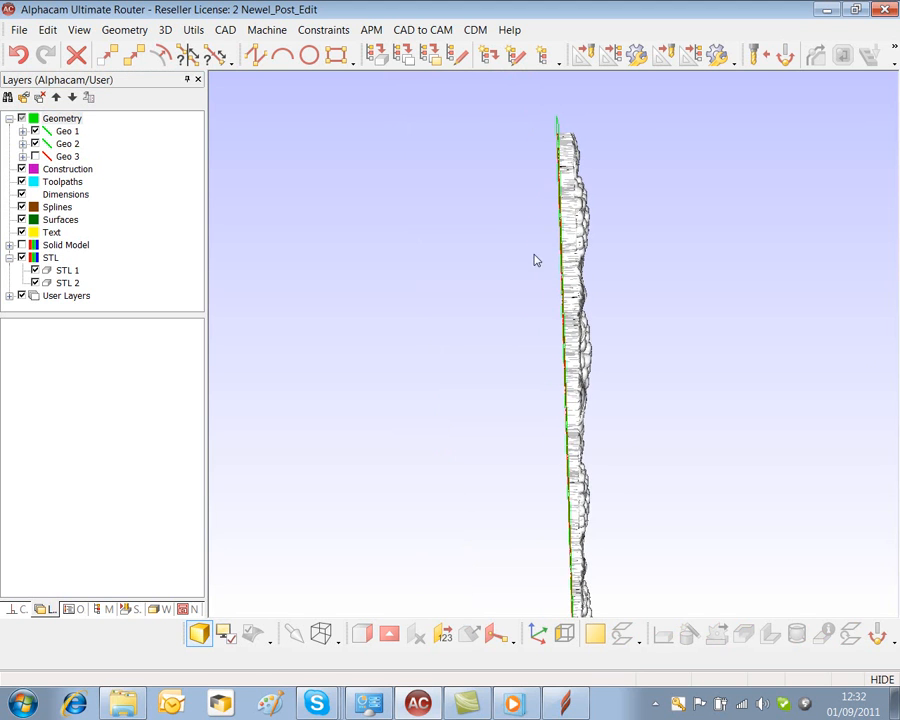
{"action": "left_click", "coordinate": [21, 245]}
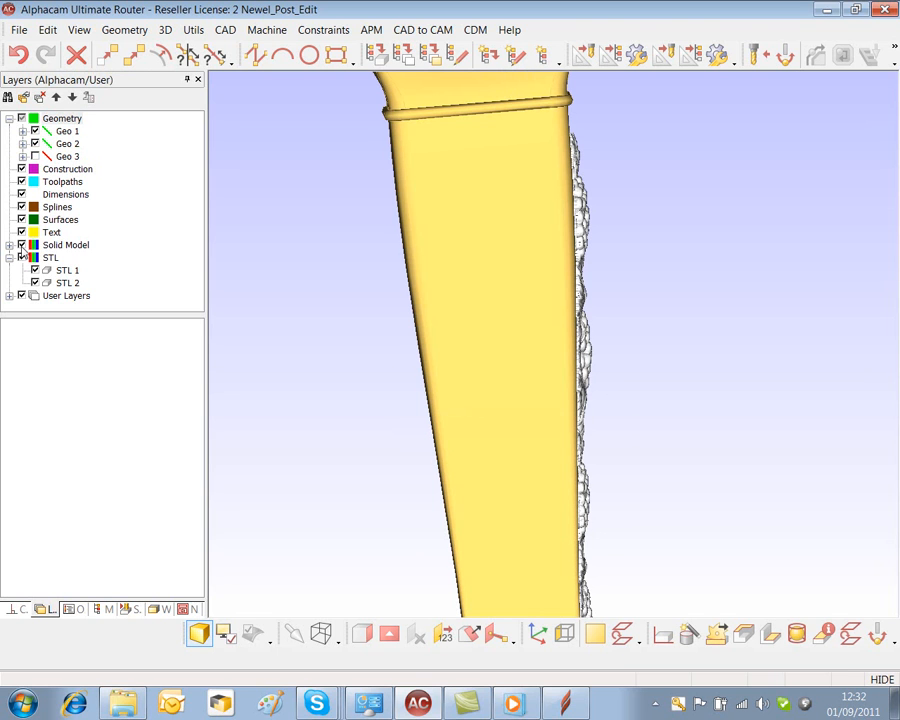
{"action": "left_click", "coordinate": [21, 245]}
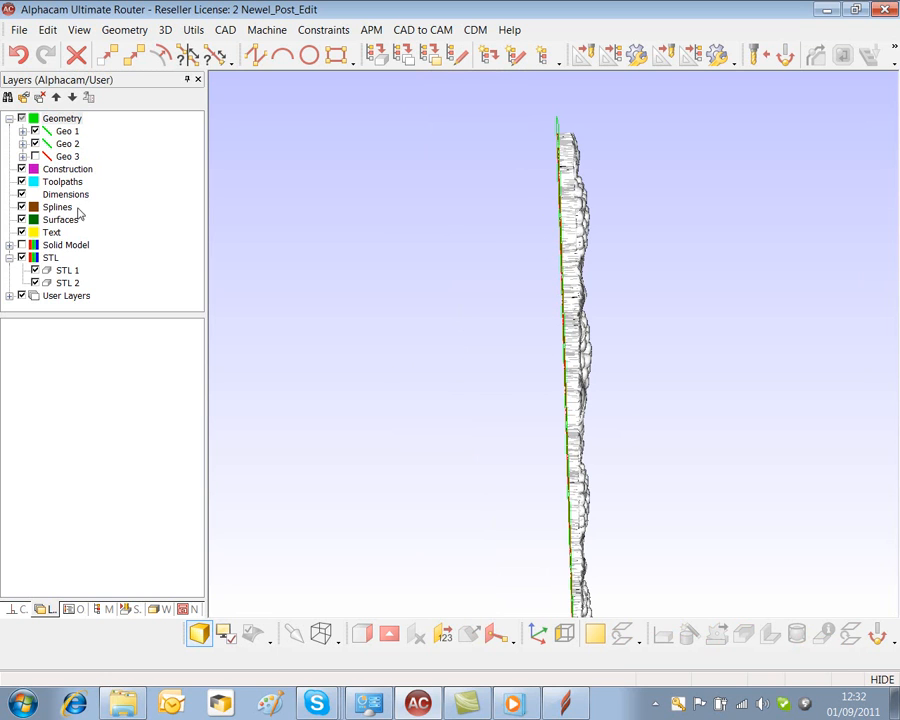
{"action": "left_click", "coordinate": [21, 245]}
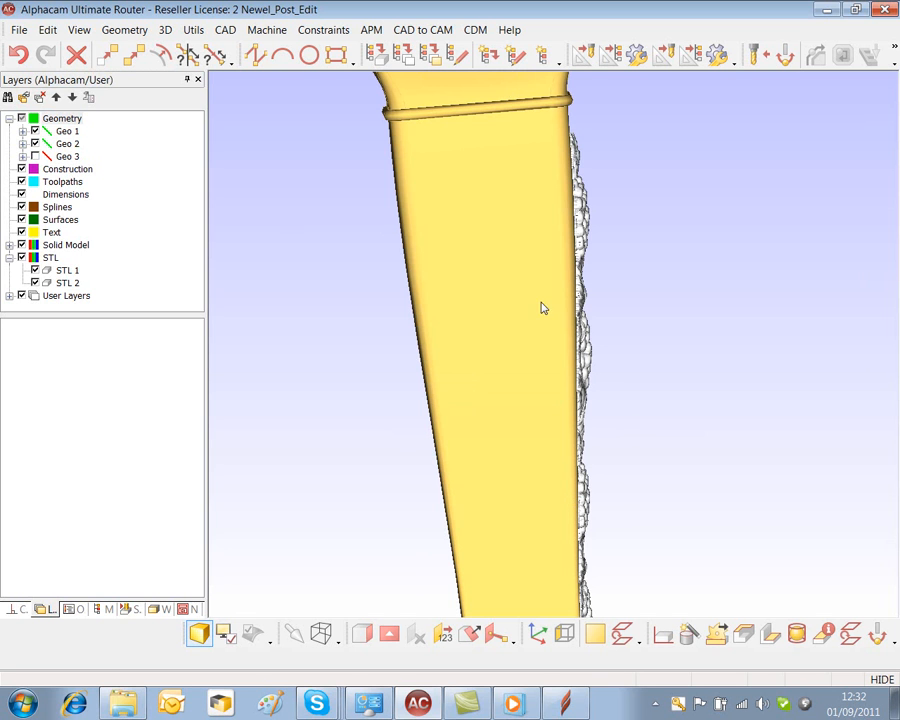
{"action": "middle_click_drag", "start_coordinate": [632, 402], "coordinate": [545, 402]}
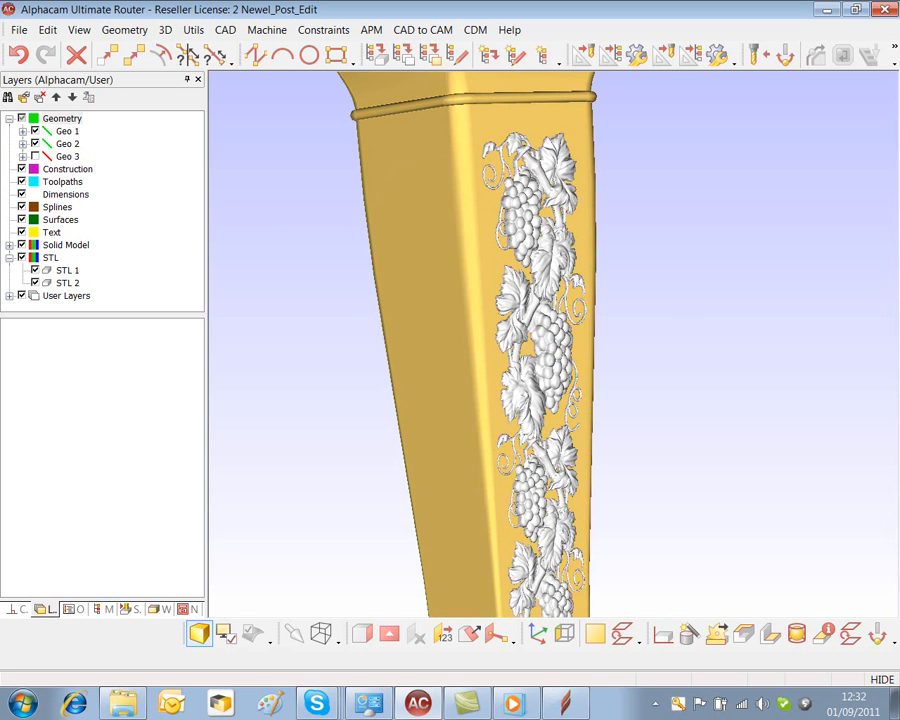
{"action": "scroll", "coordinate": [726, 373], "scroll_direction": "up", "scroll_amount": 2}
{"action": "scroll", "coordinate": [719, 370], "scroll_direction": "down", "scroll_amount": 5}
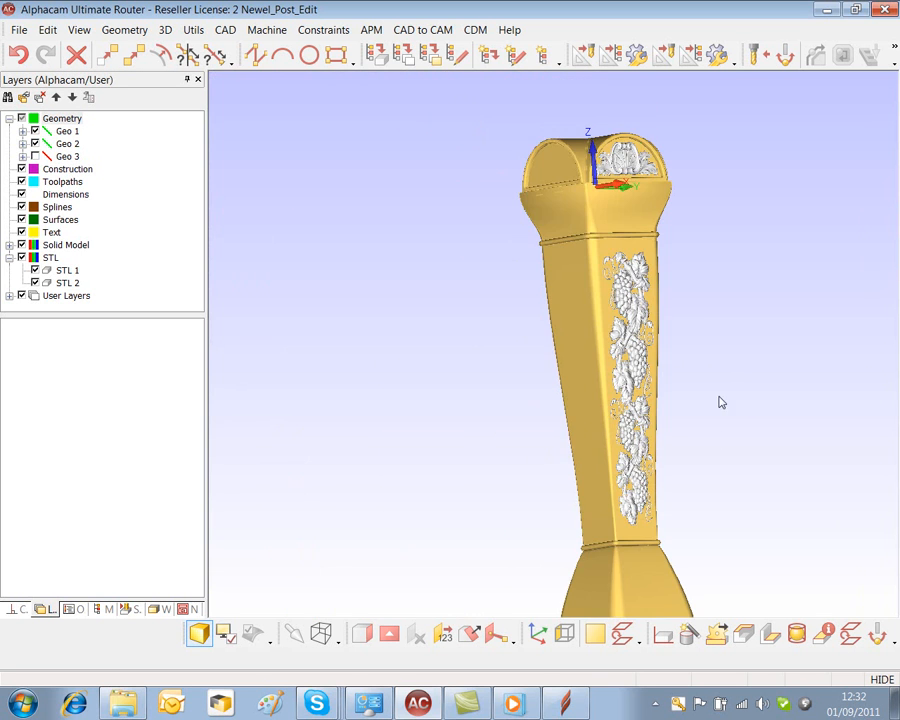